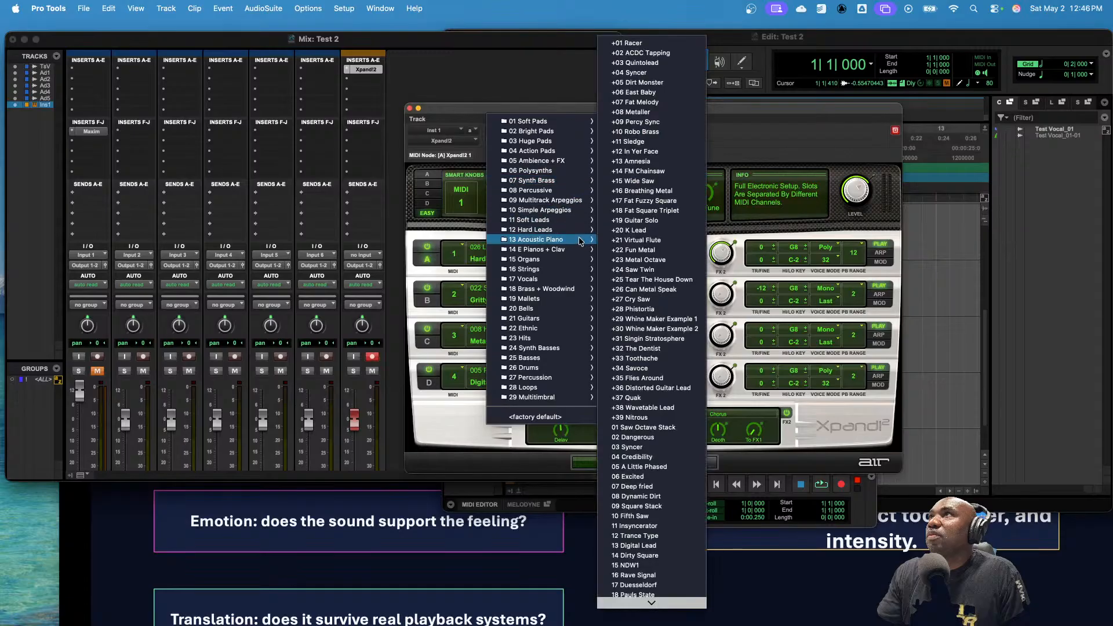
# - Audition the acoustic piano presets 02 Soft Grand Piano and +04 Warm Natural Piano in Inst 1's Xpand!2
pyautogui.moveTo(578, 240)
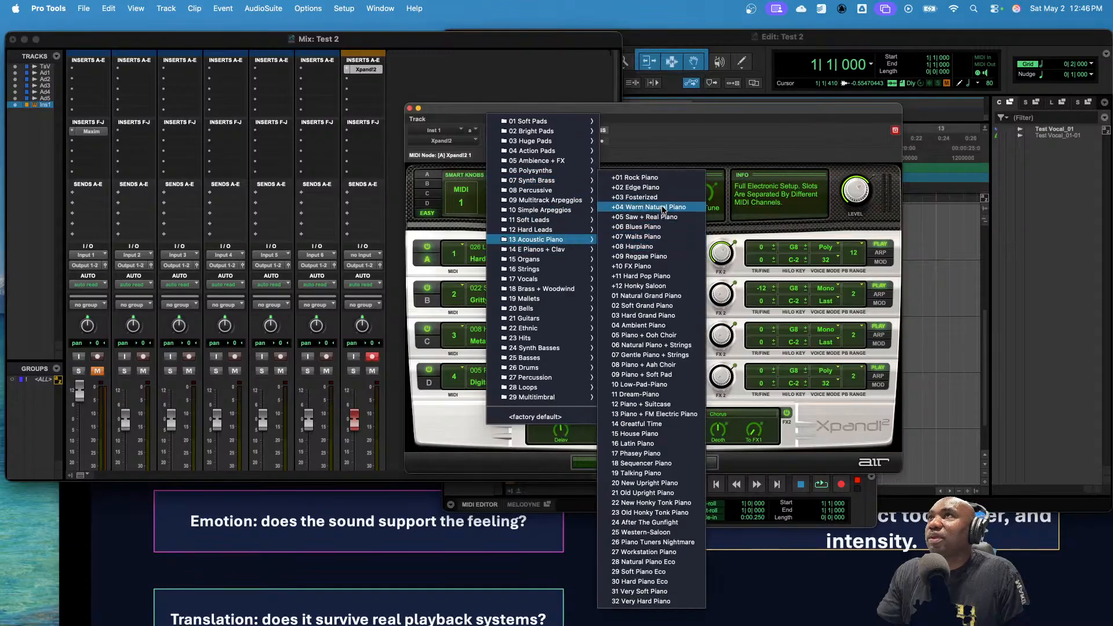
pyautogui.click(669, 305)
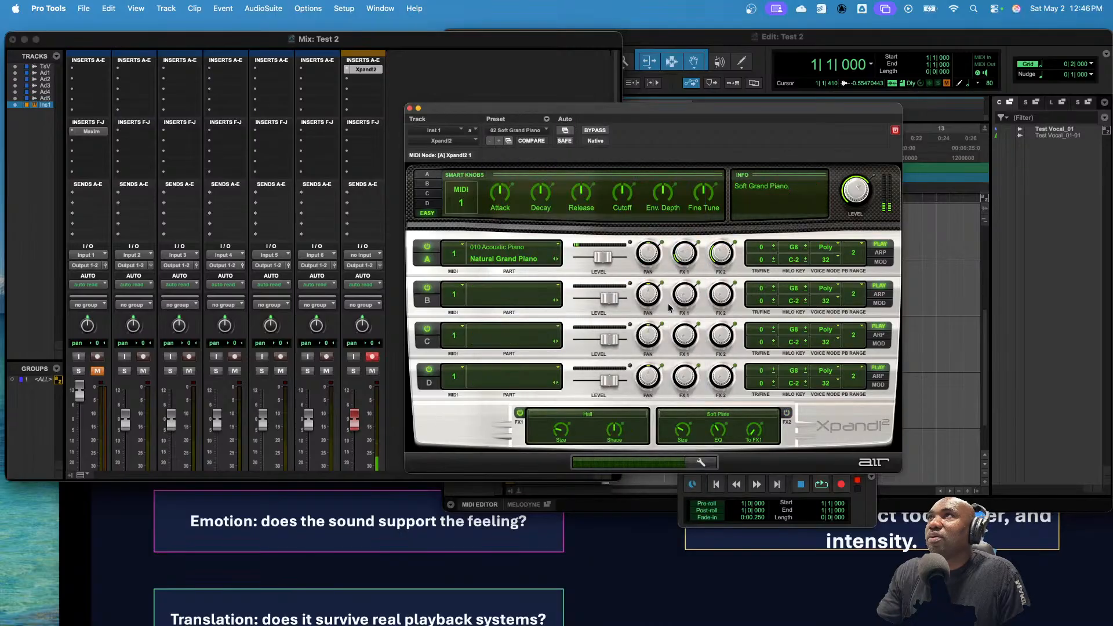
pyautogui.click(534, 132)
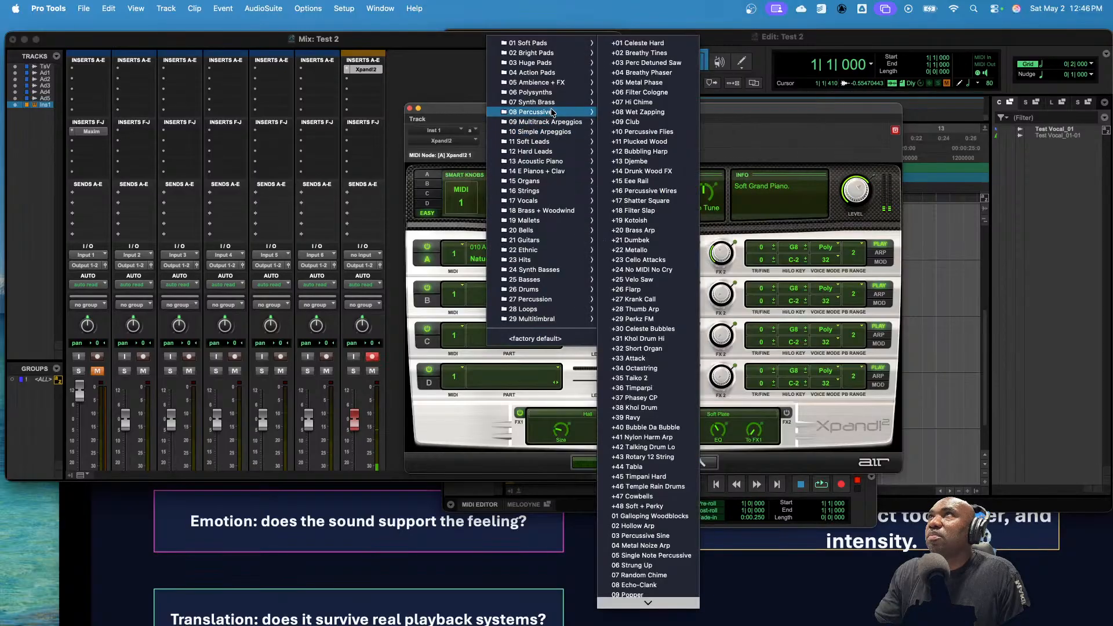
pyautogui.moveTo(566, 100)
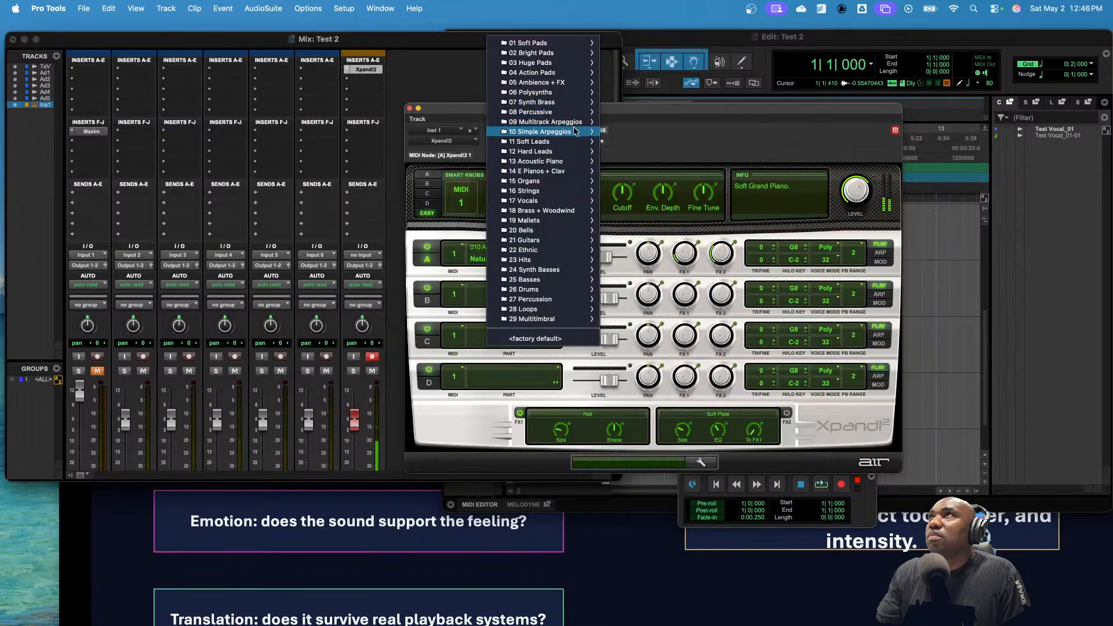
pyautogui.moveTo(571, 164)
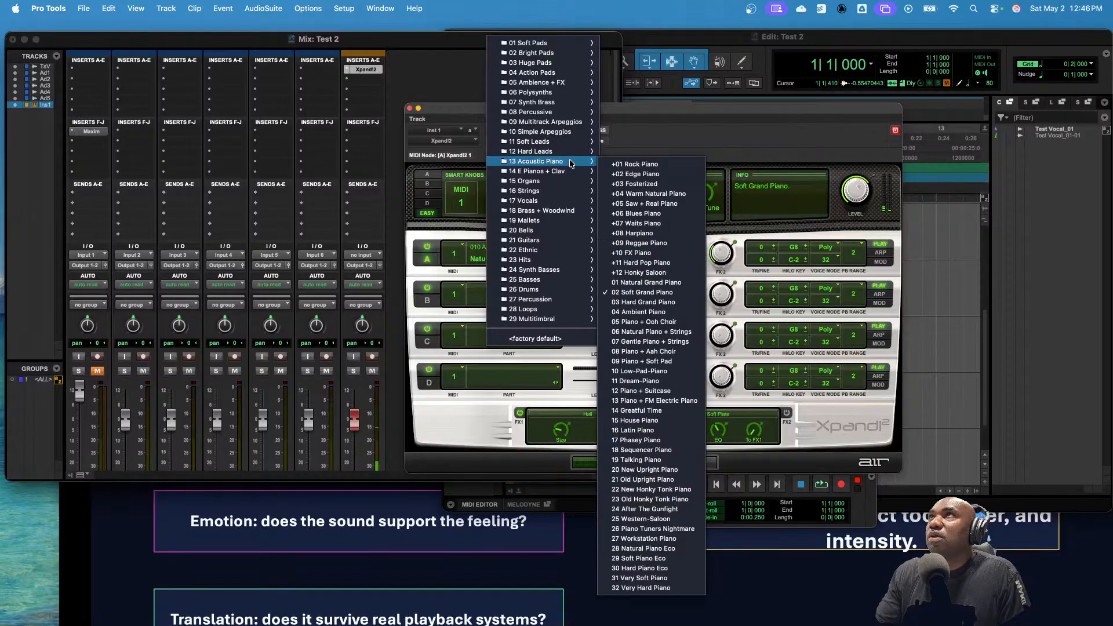
pyautogui.click(640, 194)
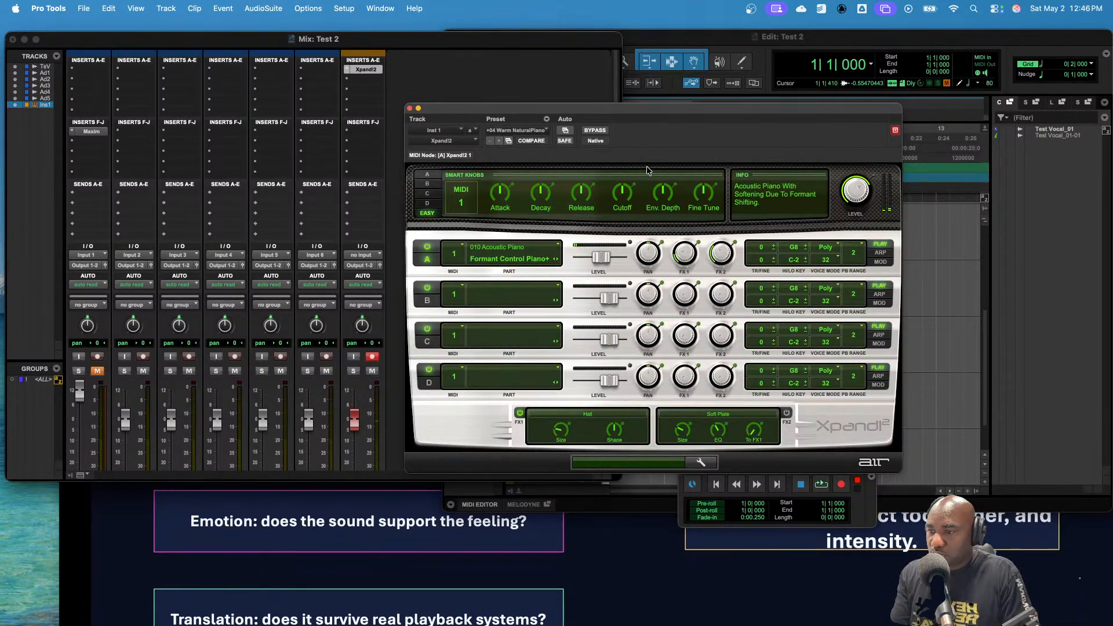
pyautogui.hotkey('shift', 'r')
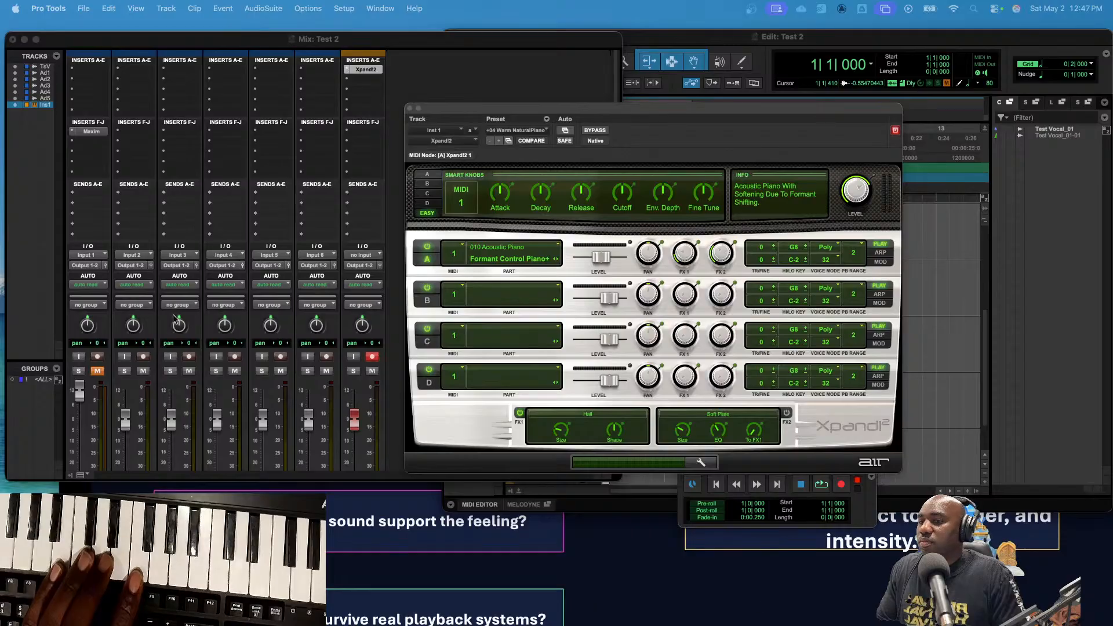
pyautogui.click(371, 360)
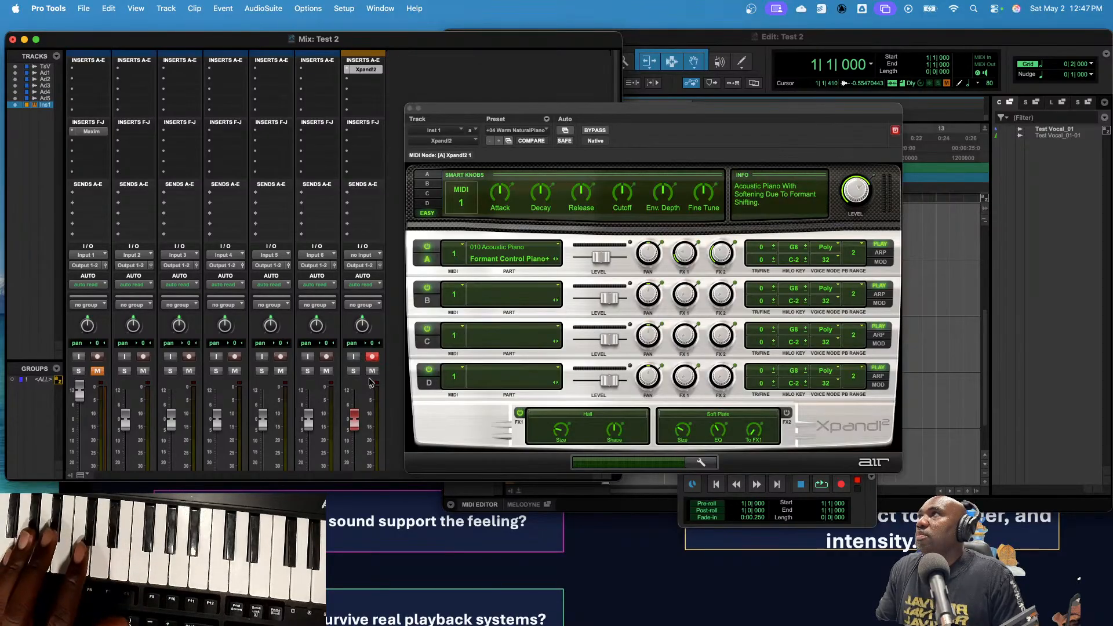
pyautogui.scroll(-3, 370, 381)
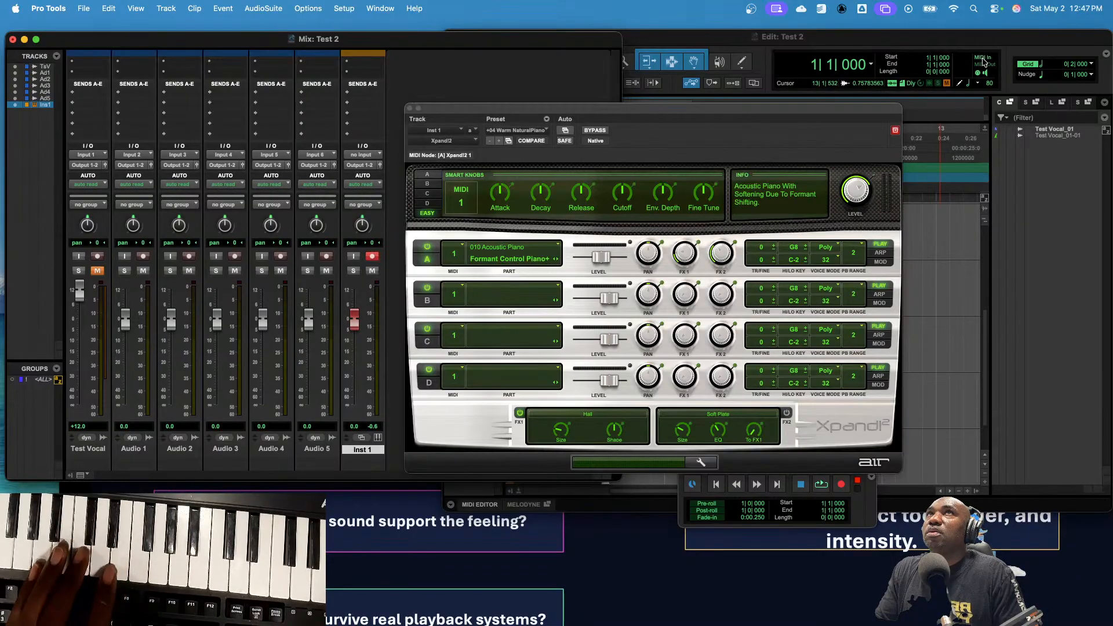
pyautogui.scroll(5, 367, 193)
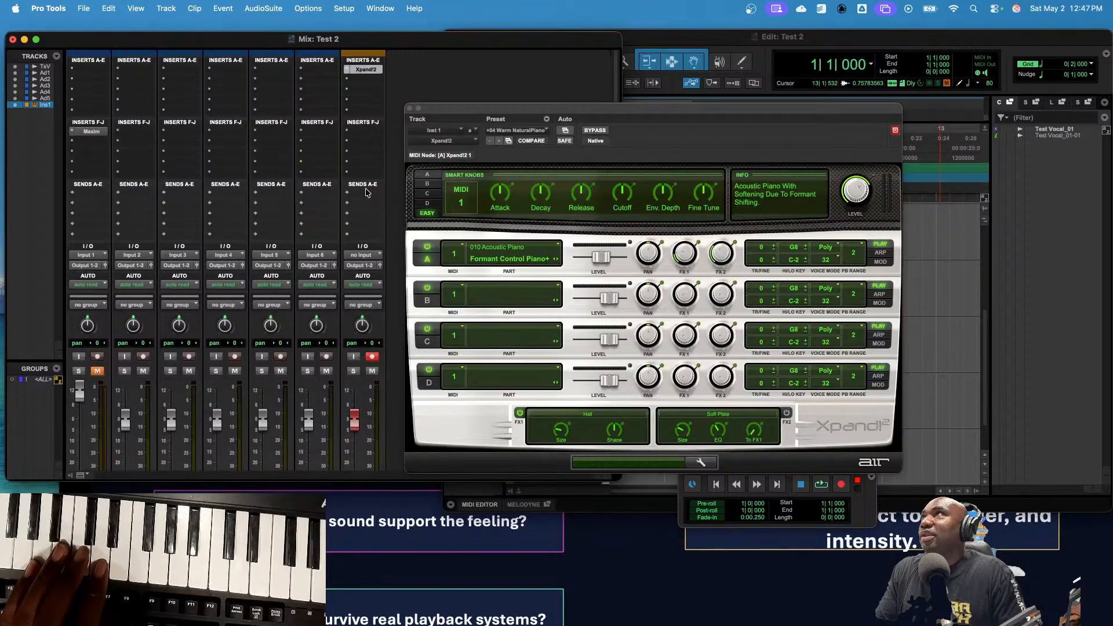
# - Clear the first insert slot on Inst 1 and insert a fresh Xpand!2 instrument there
pyautogui.click(347, 69)
pyautogui.click(389, 45)
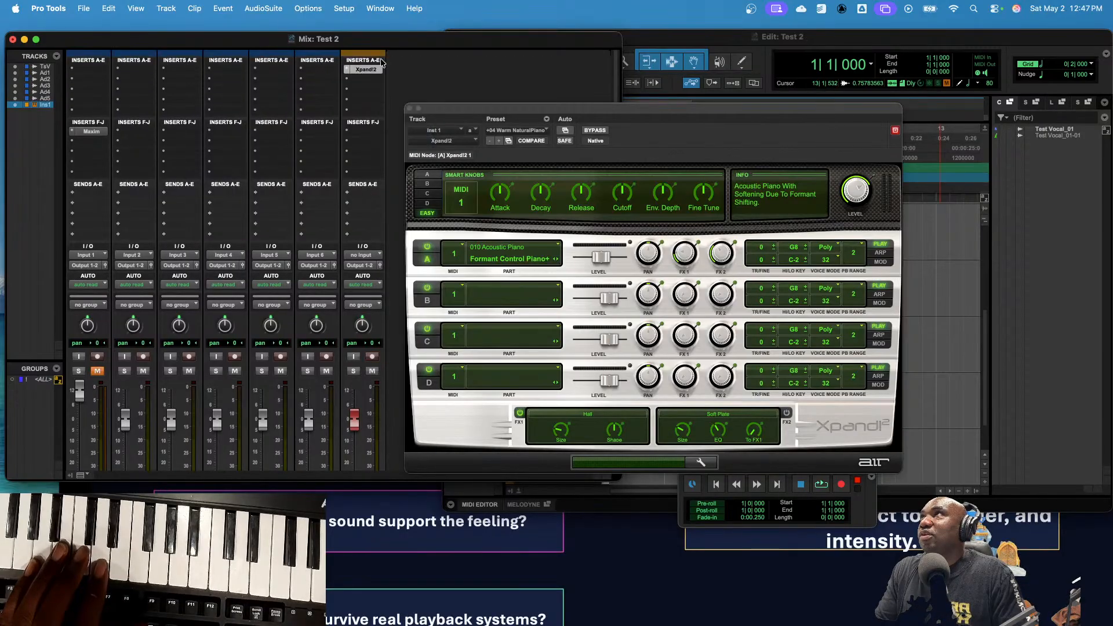
pyautogui.click(368, 73)
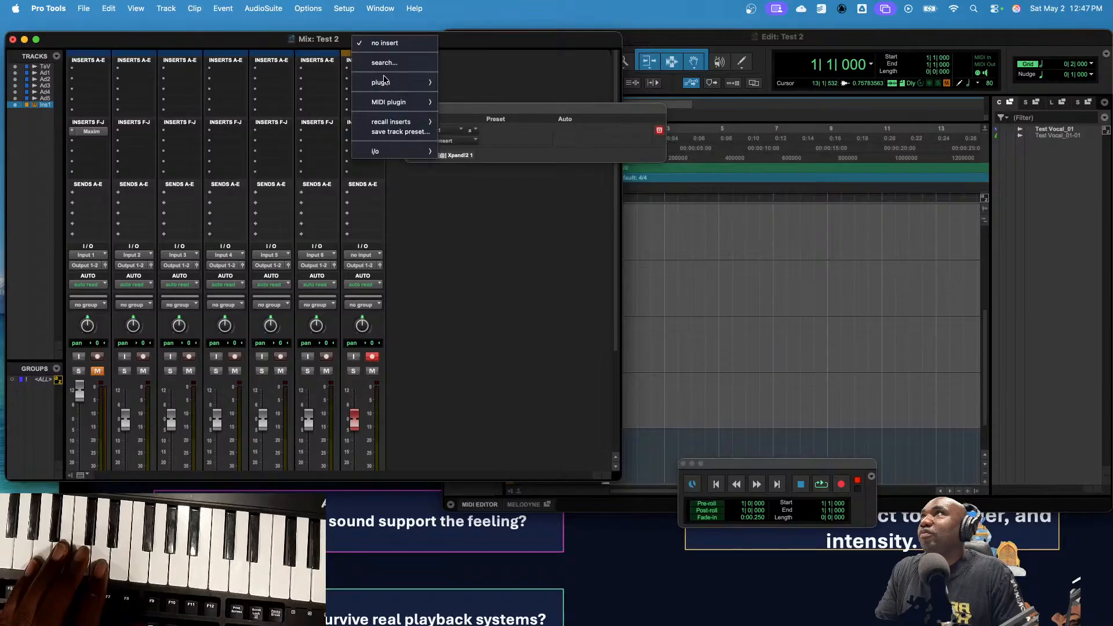
pyautogui.moveTo(391, 82)
pyautogui.moveTo(487, 96)
pyautogui.moveTo(488, 190)
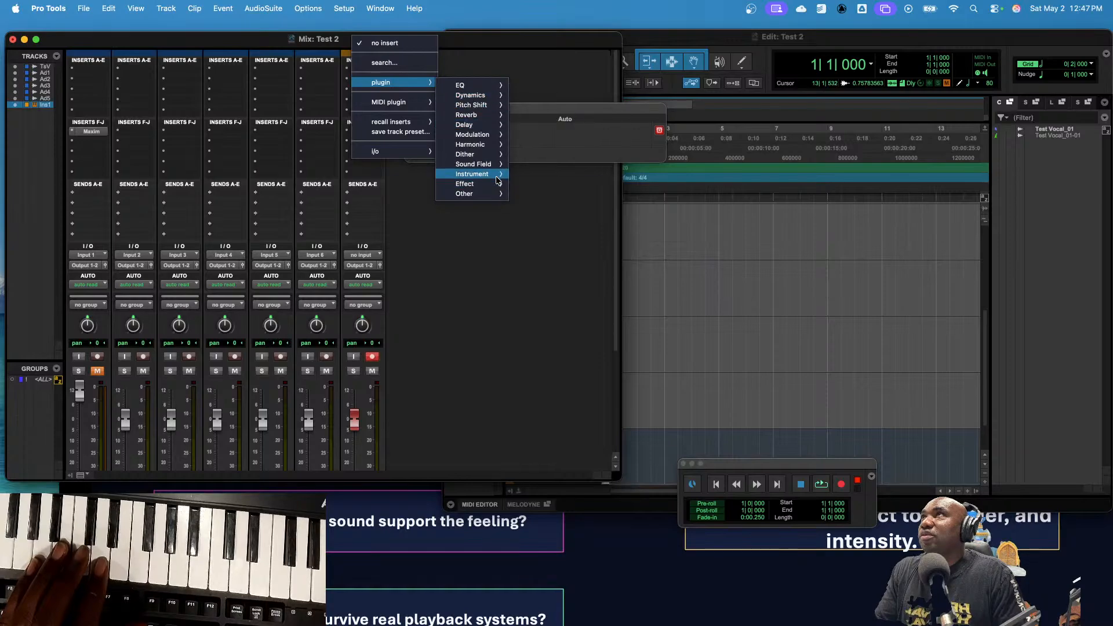
pyautogui.click(539, 187)
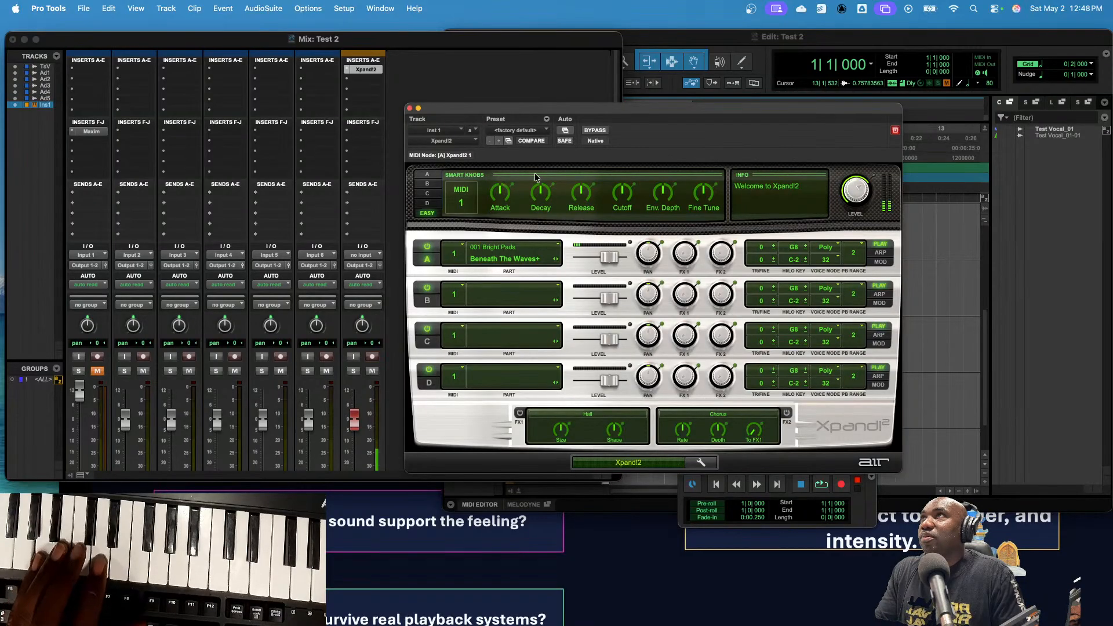
# - Dismiss the preset list and switch Inst 1's record arming off and on again
pyautogui.click(522, 131)
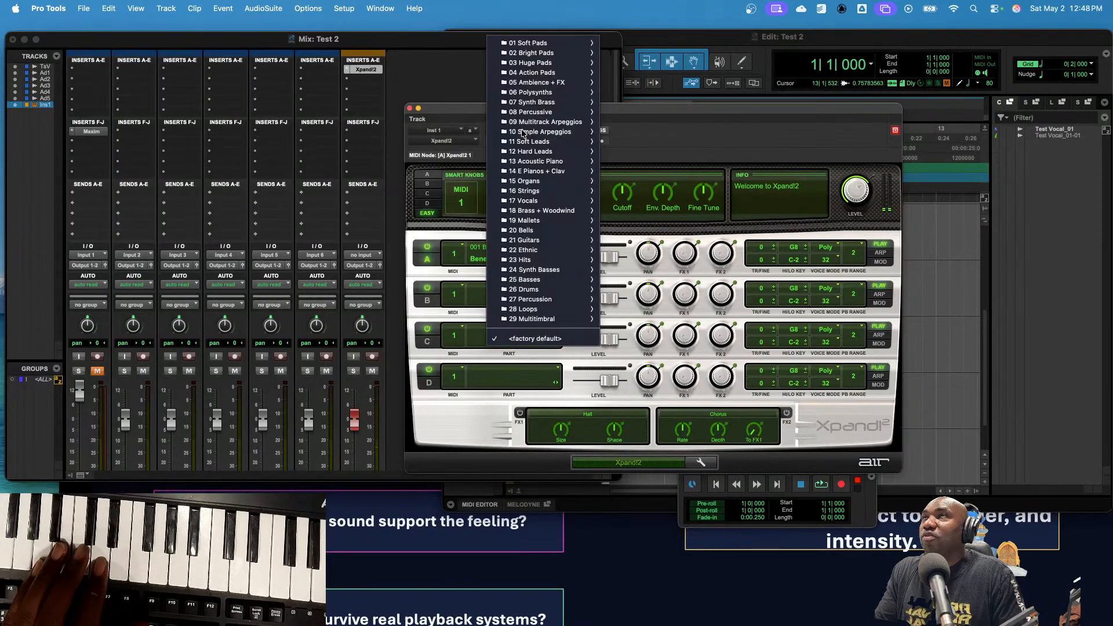
pyautogui.click(976, 35)
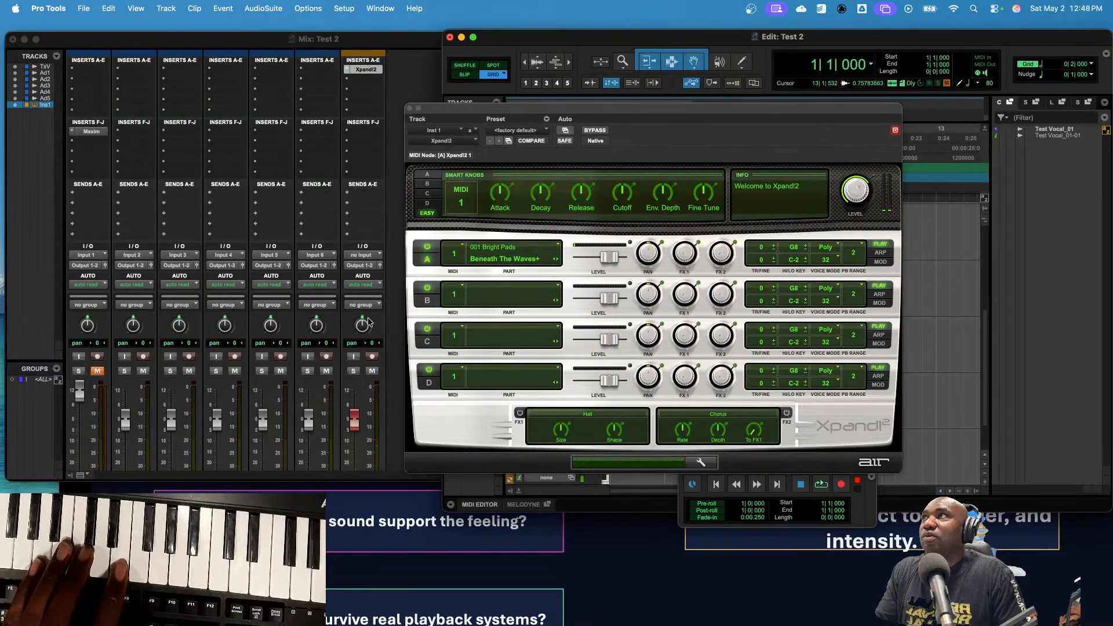
pyautogui.click(373, 358)
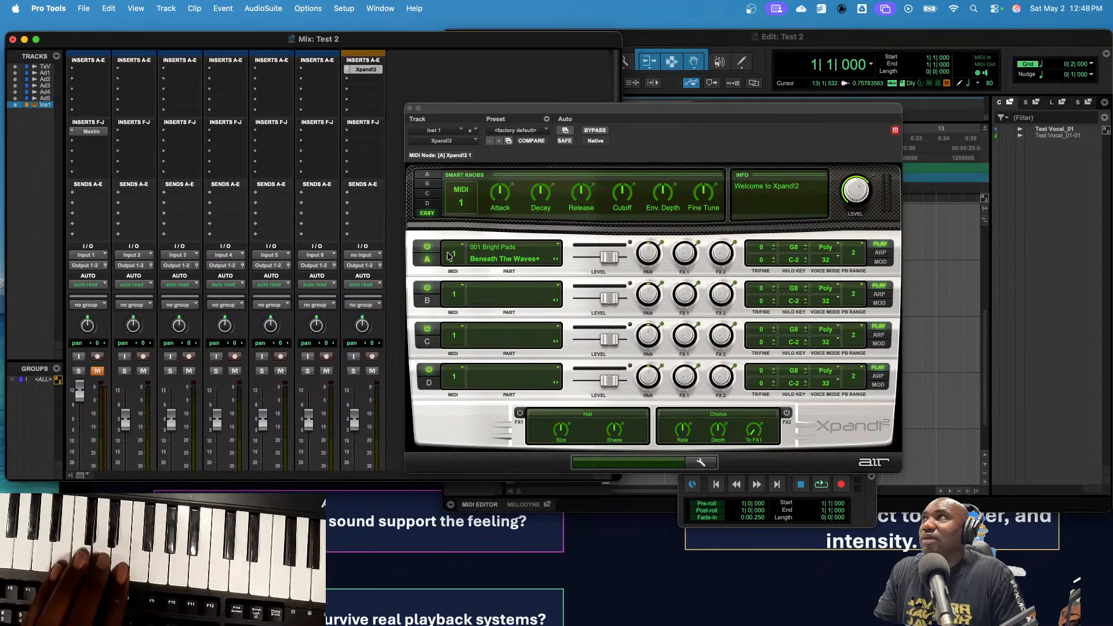
pyautogui.click(372, 357)
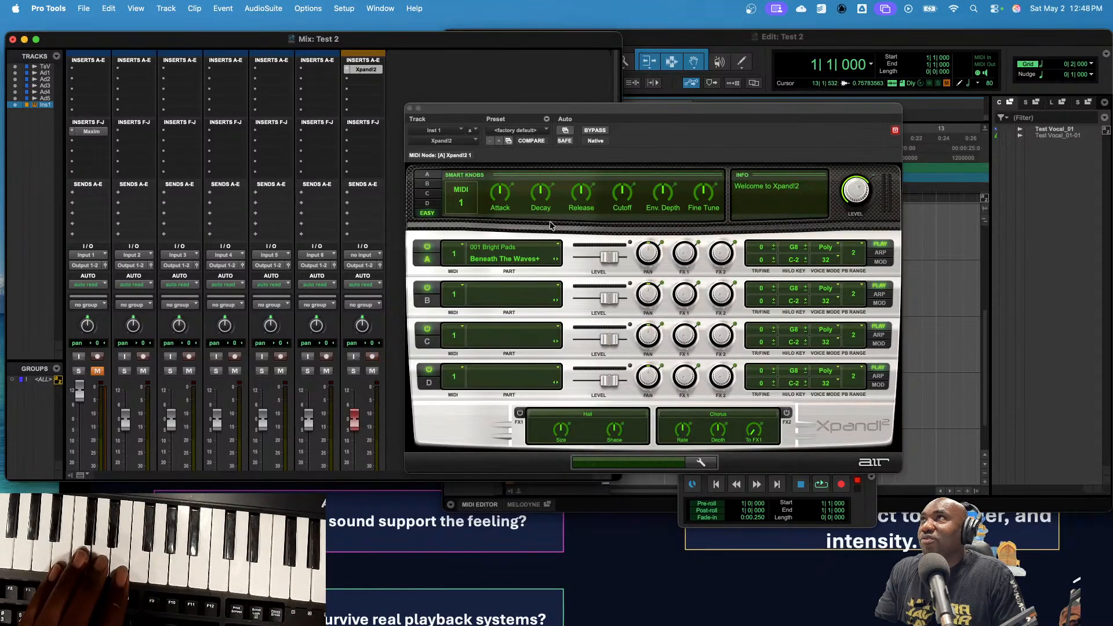
# - Load the acoustic piano preset 01 Natural Grand Piano in Xpand!2
pyautogui.click(533, 130)
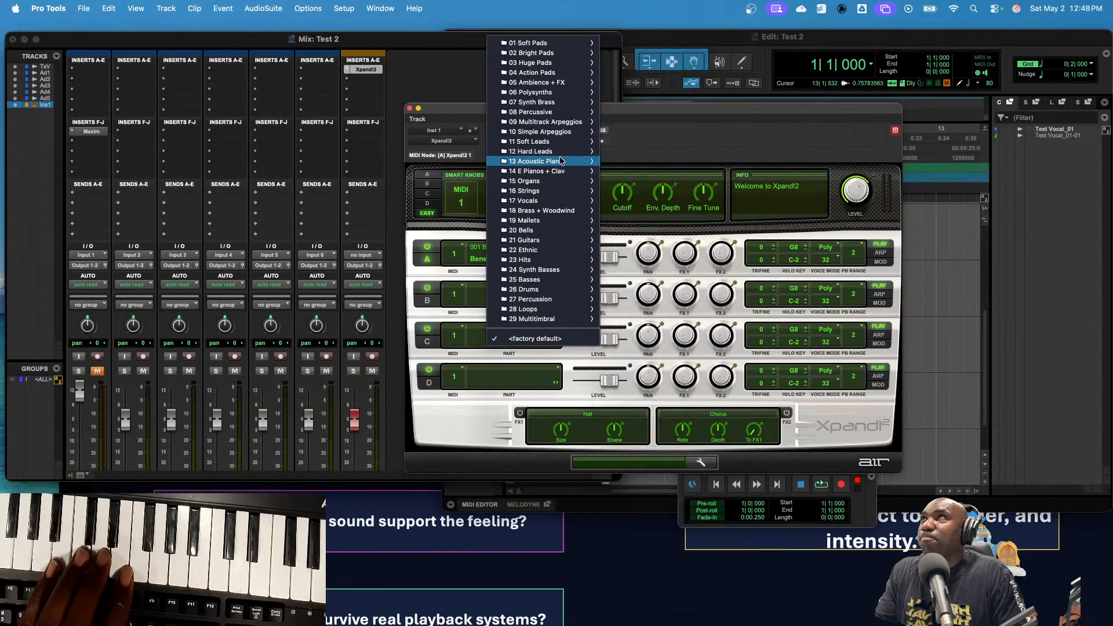
pyautogui.moveTo(562, 161)
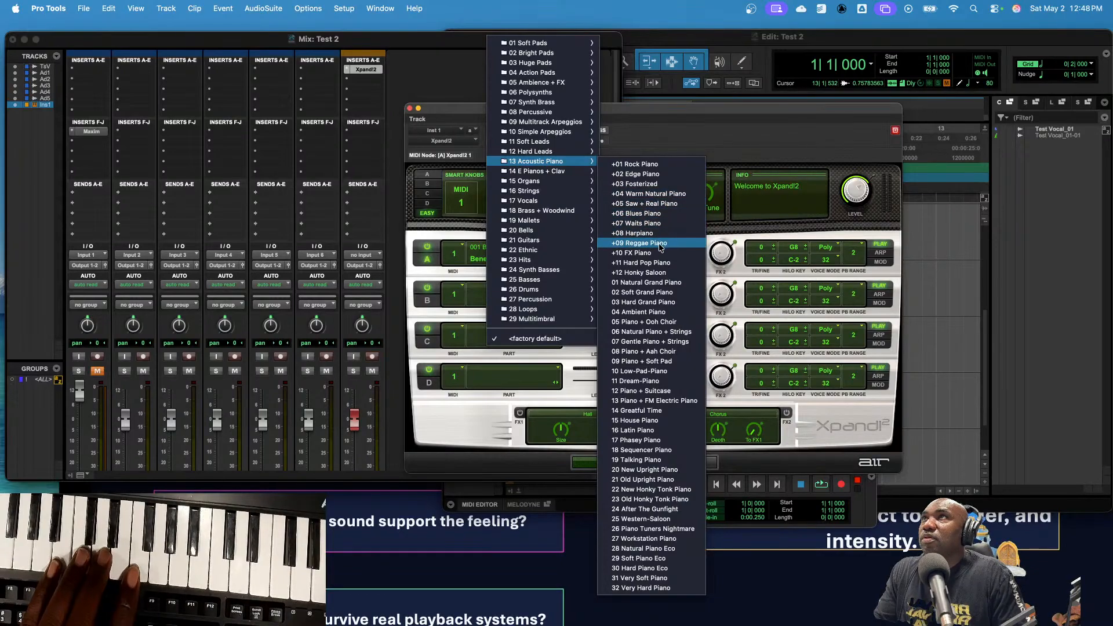
pyautogui.click(664, 287)
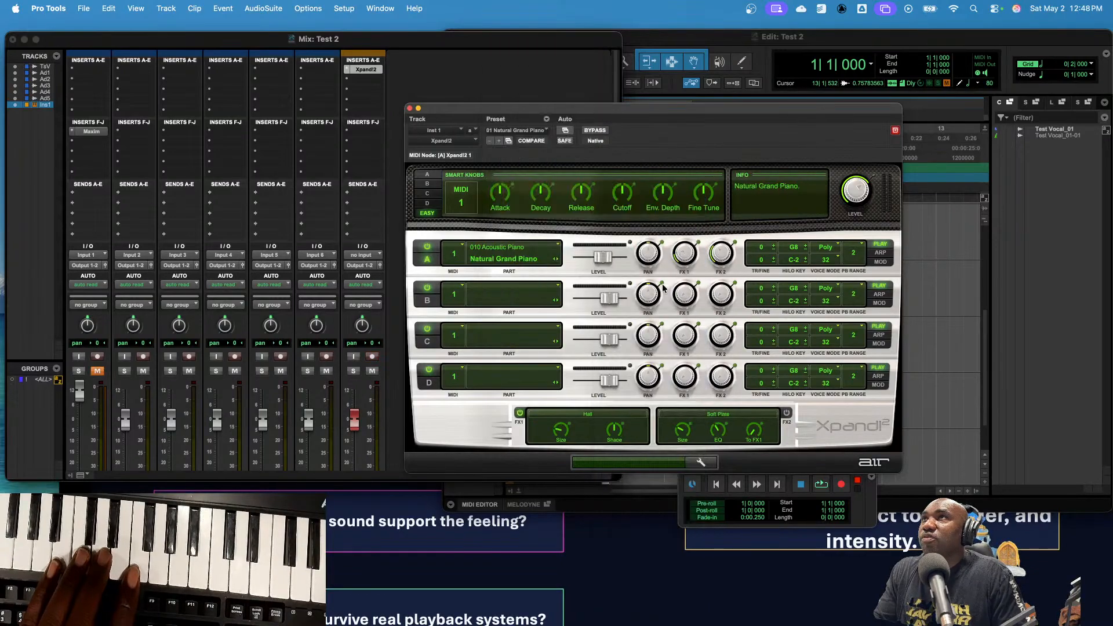
# - Load the acoustic piano preset 02 Soft Grand Piano in Xpand!2
pyautogui.click(515, 130)
pyautogui.moveTo(556, 102)
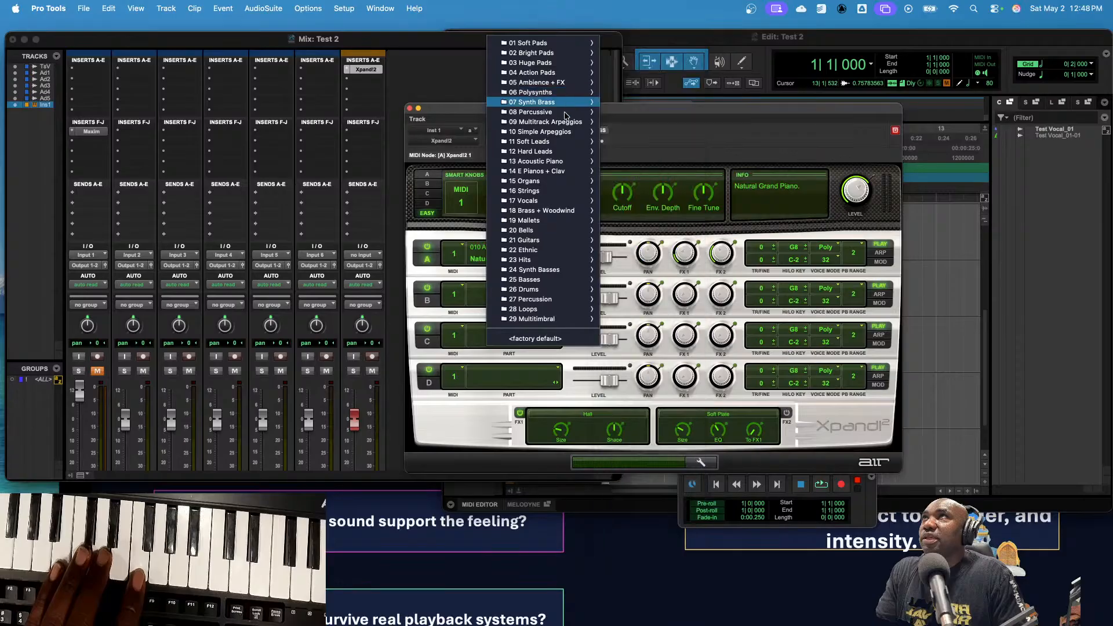
pyautogui.moveTo(573, 162)
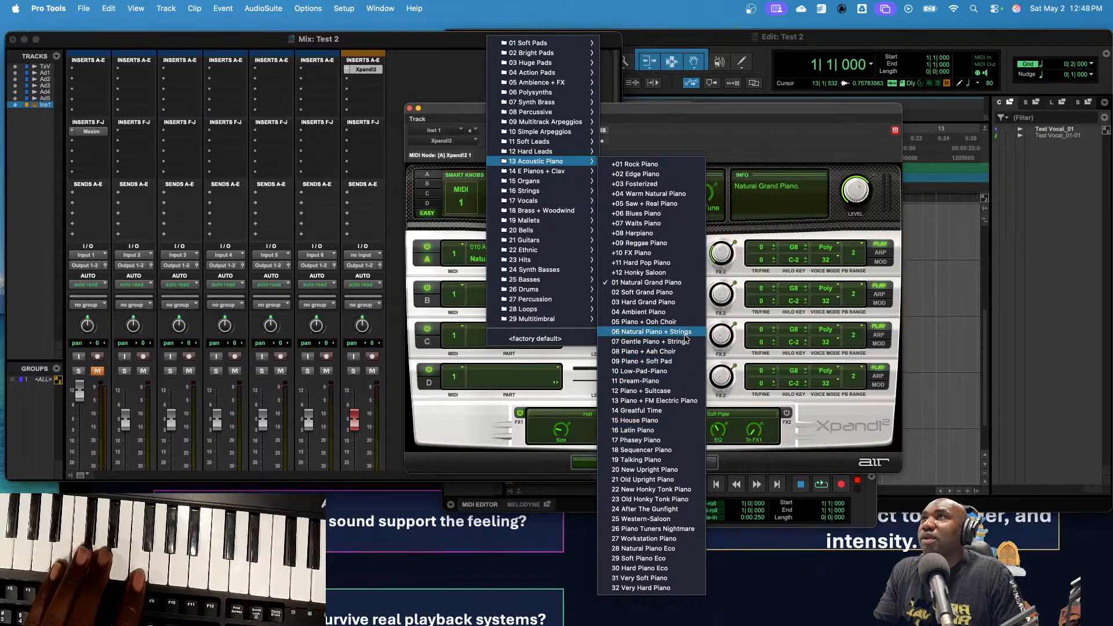
pyautogui.click(667, 293)
# - Layer the Big Soft Strings+ sound from the 014 Strings category in Xpand!2's part B
pyautogui.click(534, 297)
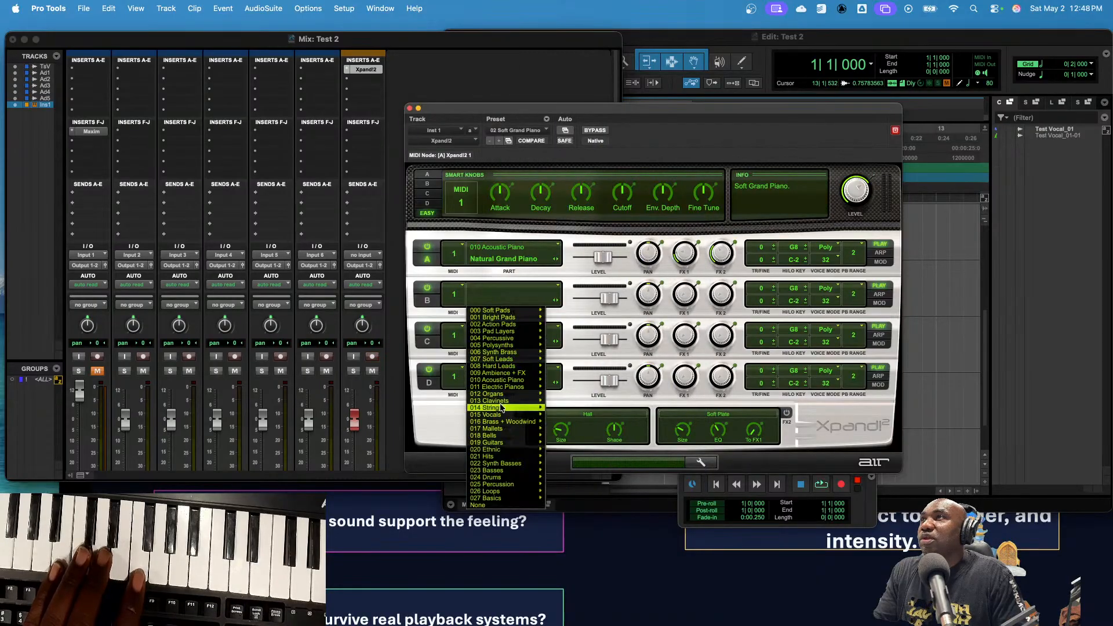
pyautogui.moveTo(536, 412)
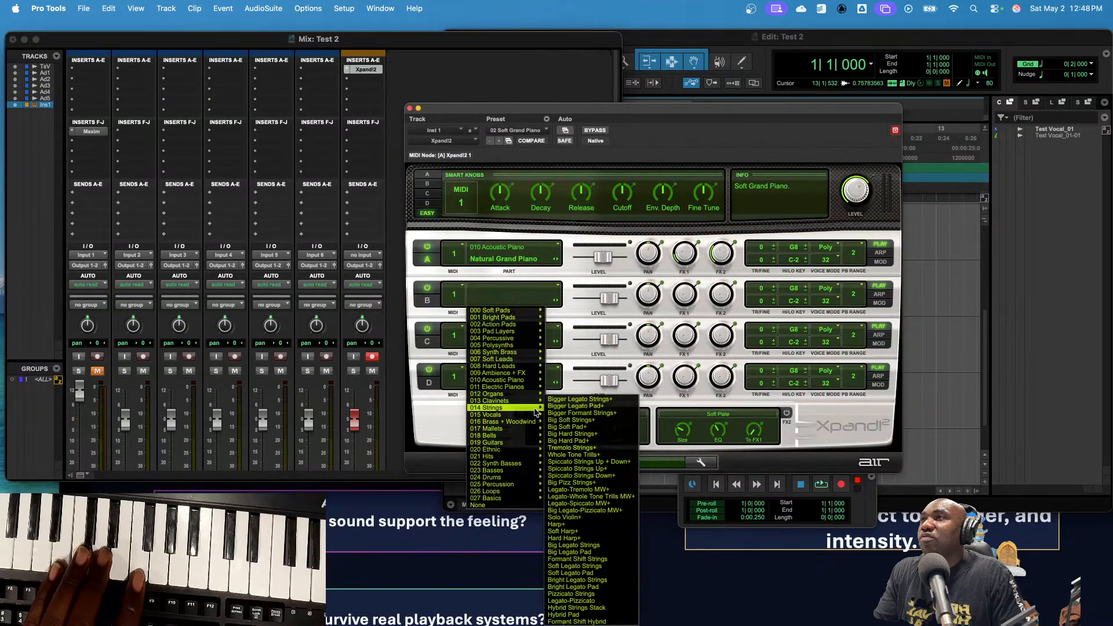
pyautogui.click(597, 423)
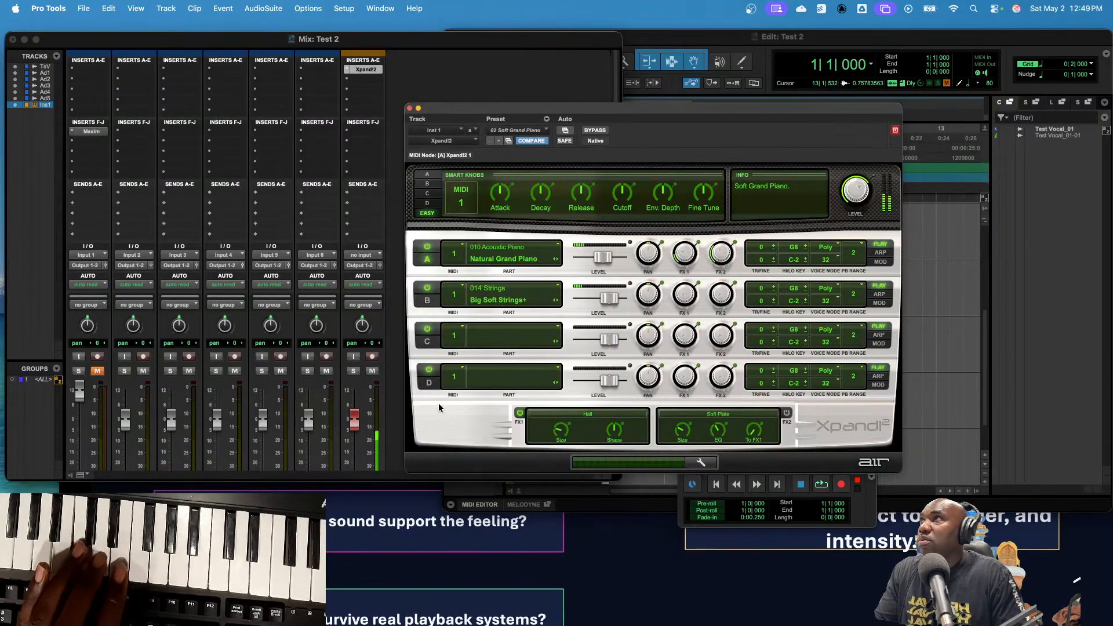
# - Close the Xpand!2 window and start recording a MIDI performance on Inst 1 from bar 1
pyautogui.click(695, 38)
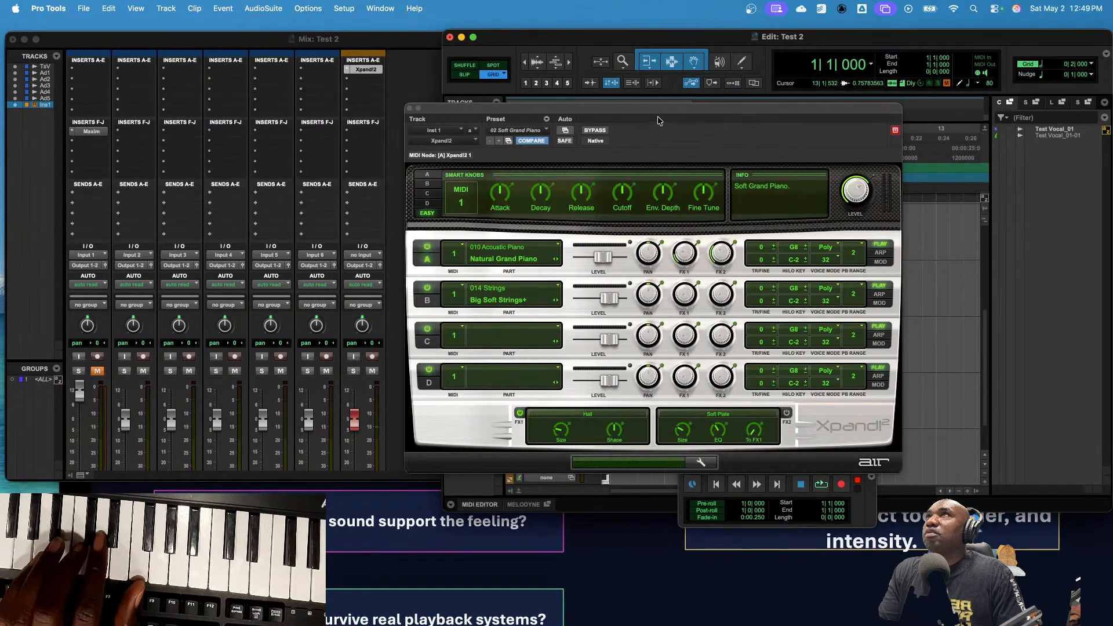
pyautogui.click(410, 108)
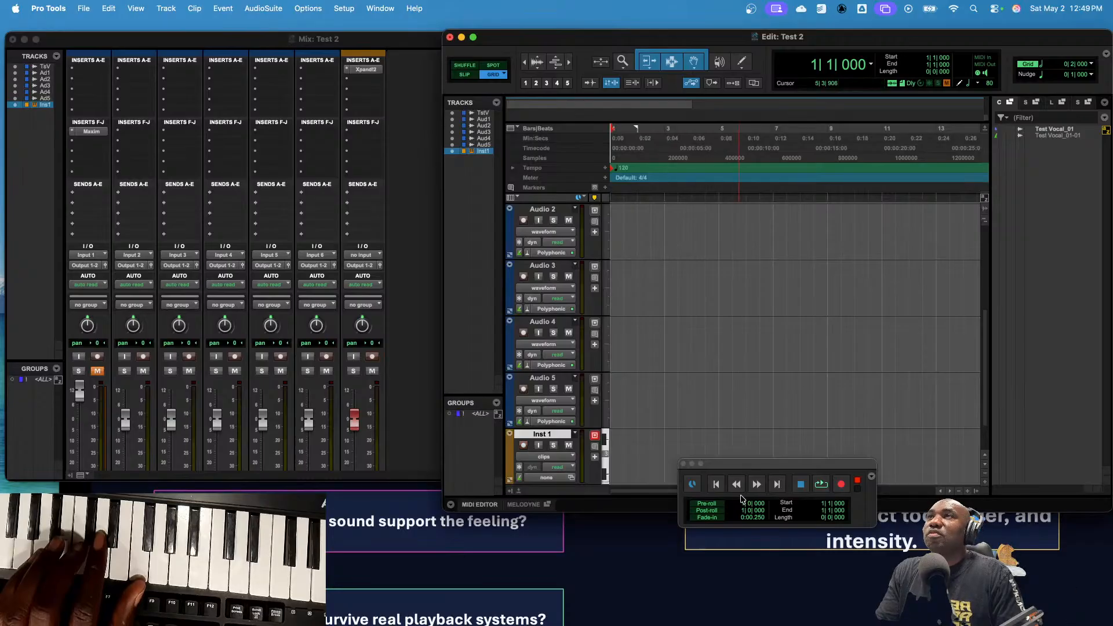
pyautogui.click(704, 481)
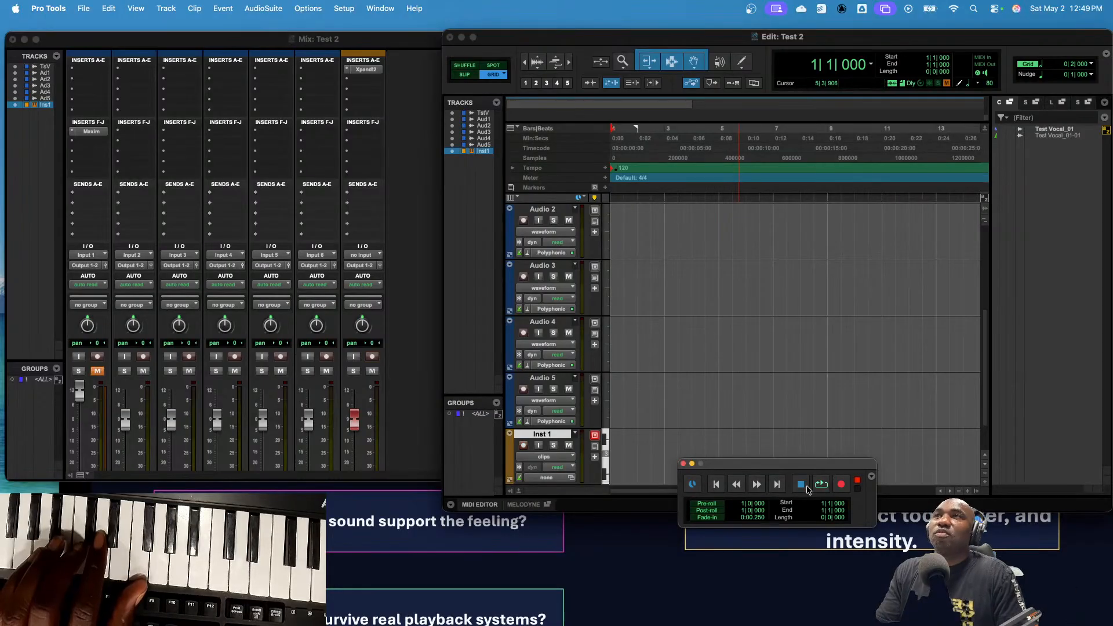
pyautogui.click(845, 486)
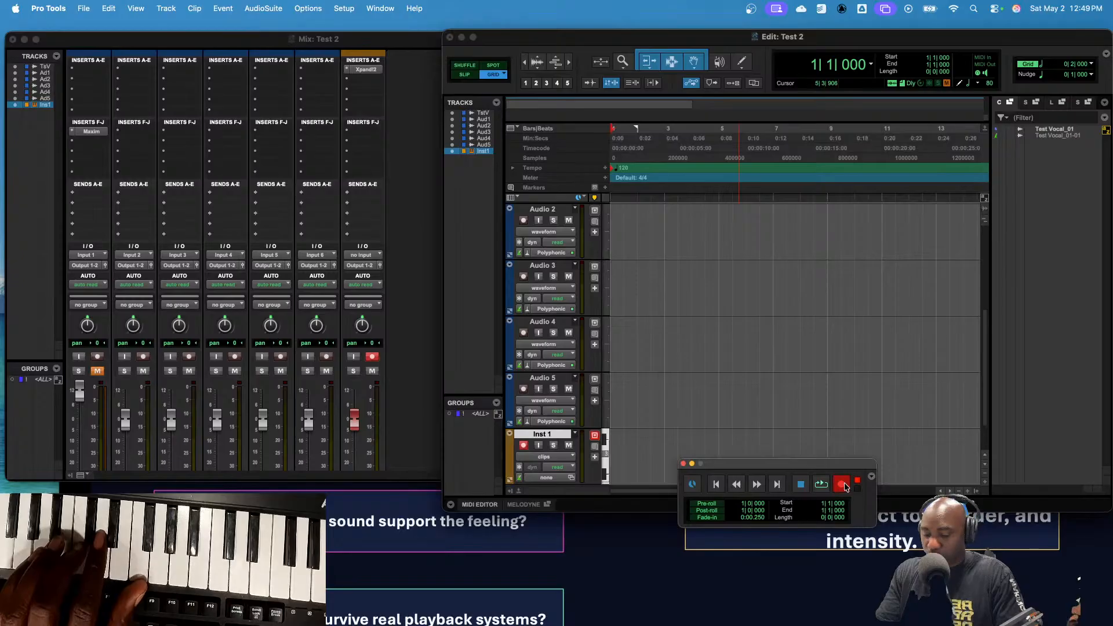
pyautogui.press('space')
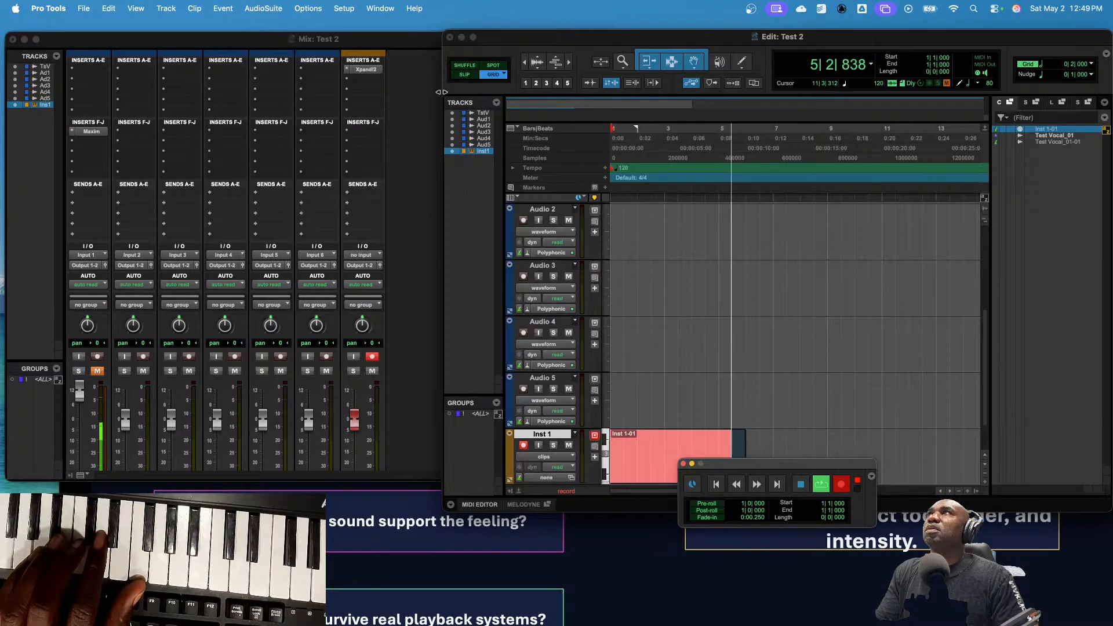
# - Widen the Edit window over part of the Mix window, check the mixer strips, and return to the Edit window while recording continues
pyautogui.moveTo(445, 91); pyautogui.dragTo(236, 93)
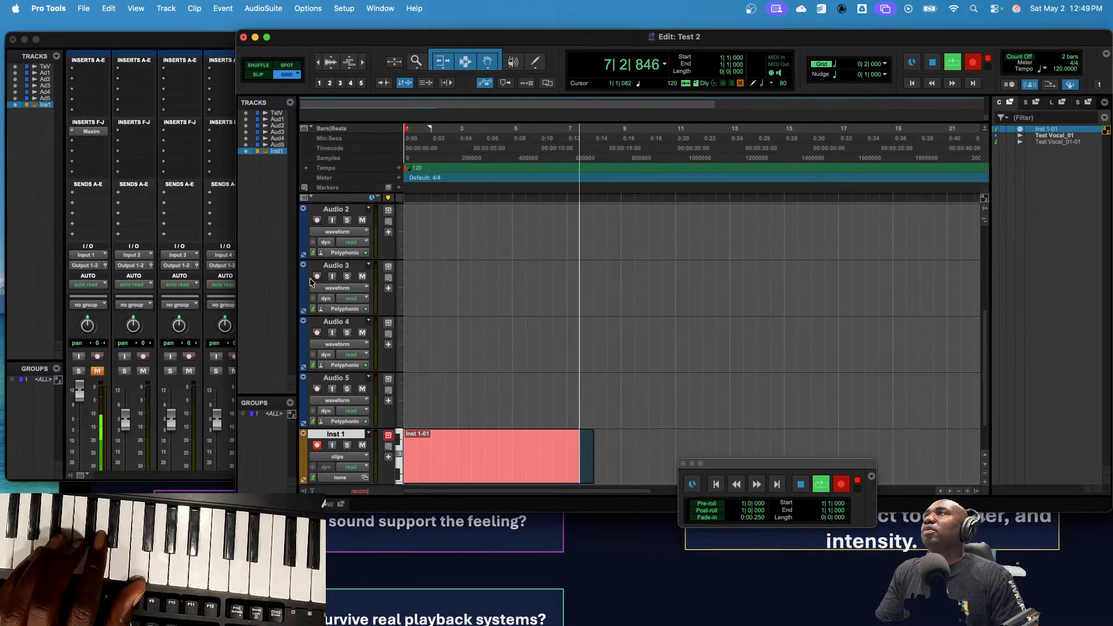
pyautogui.click(194, 48)
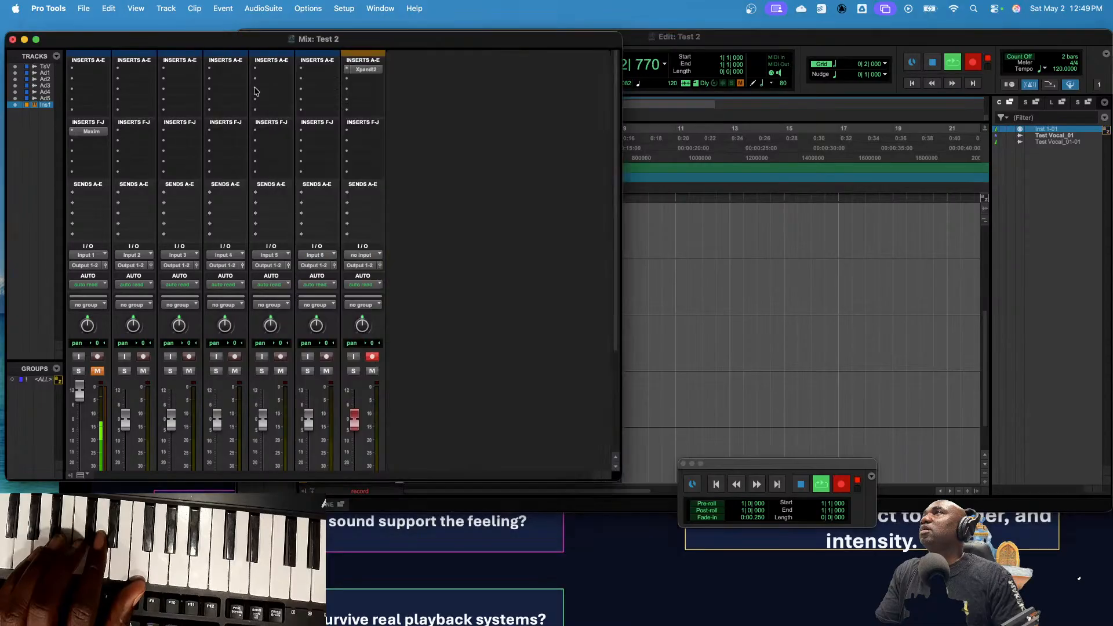
pyautogui.scroll(-5, 418, 312)
pyautogui.scroll(5, 404, 334)
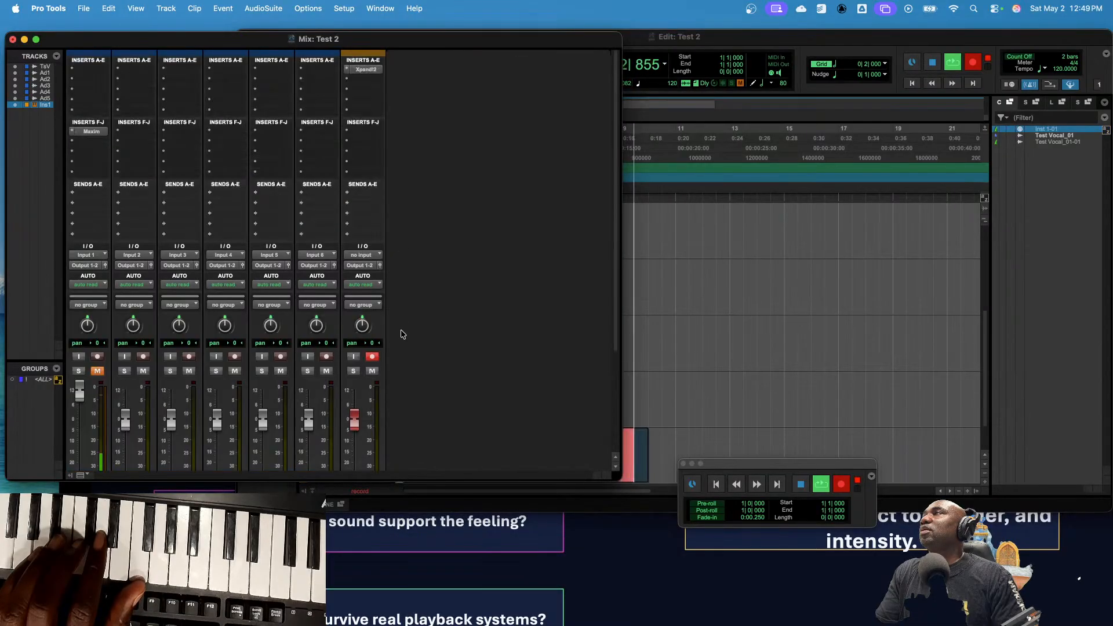
pyautogui.click(751, 36)
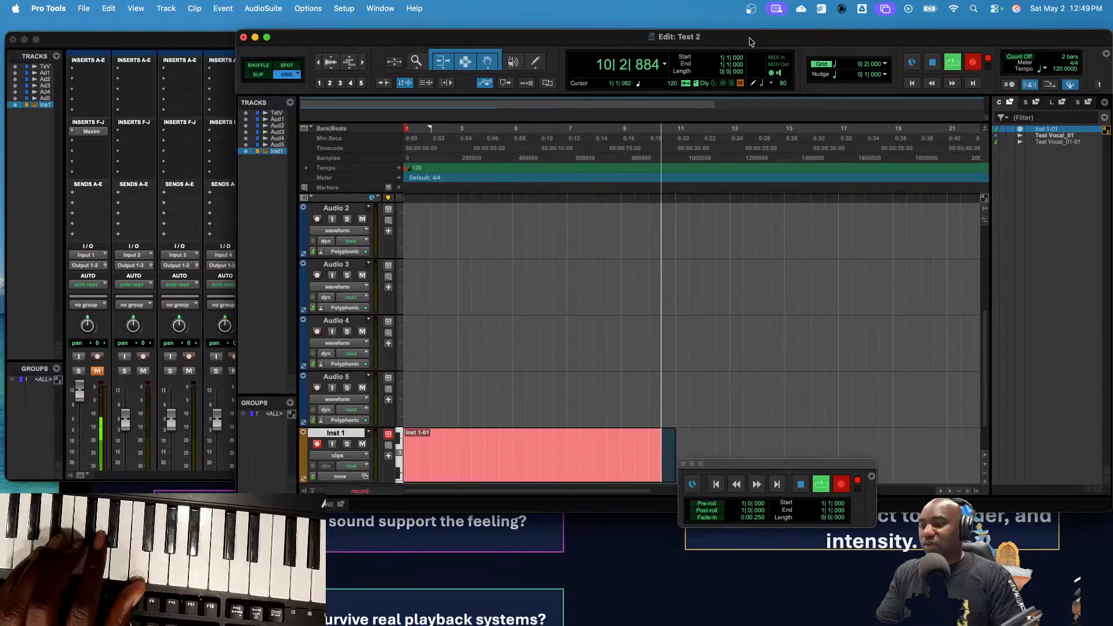
# - Stop recording and undo the take just captured on Inst 1
pyautogui.press('space')
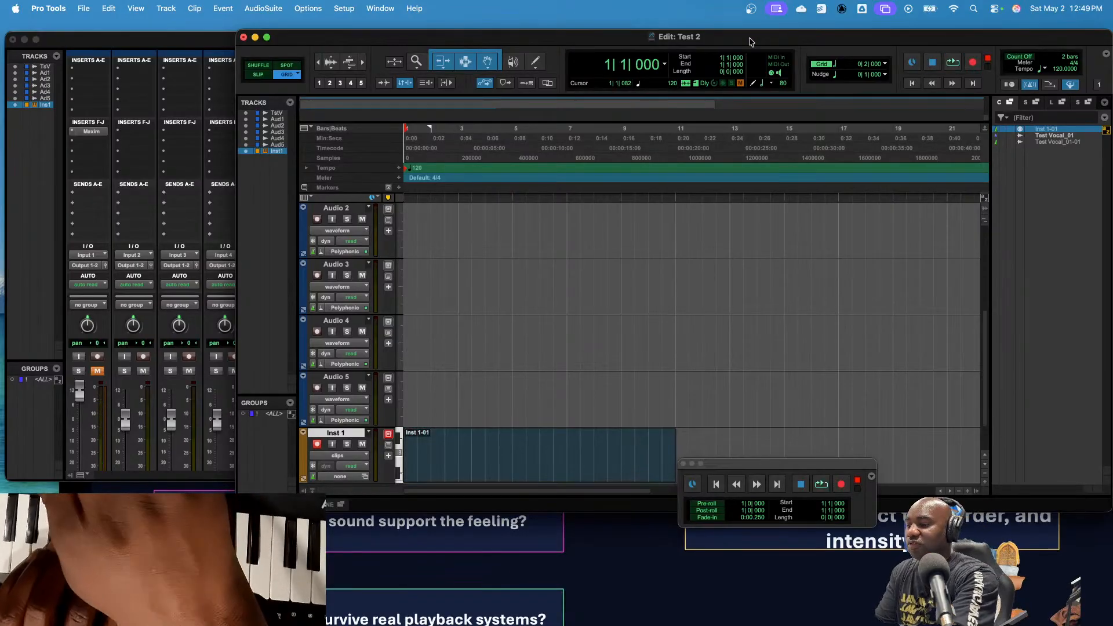
pyautogui.press('super+z')
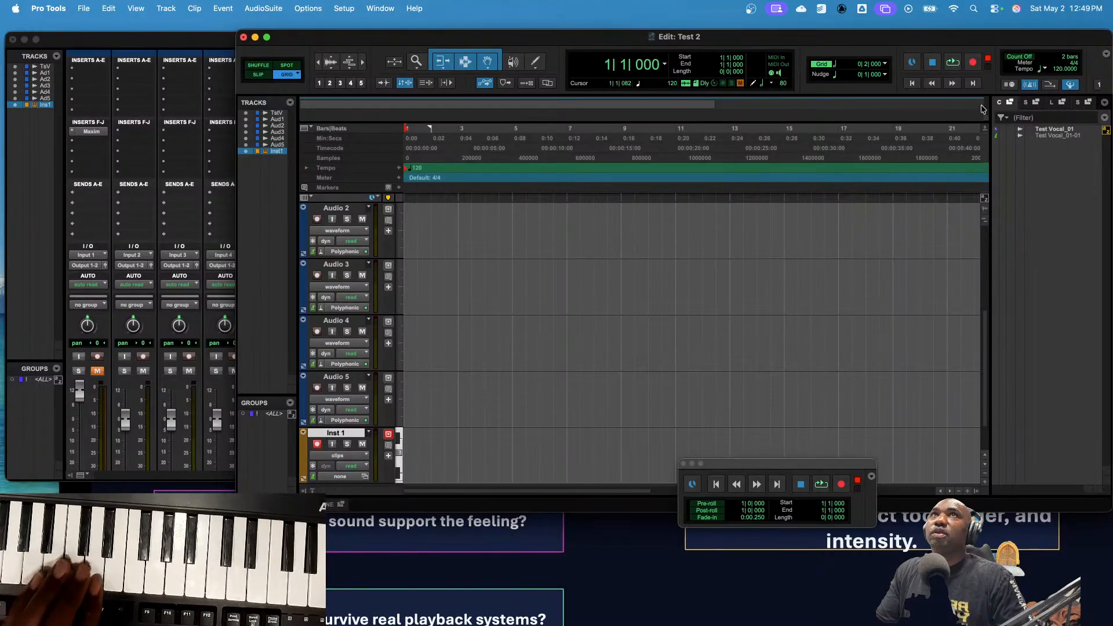
# - Create a click track for the session
pyautogui.click(1029, 84)
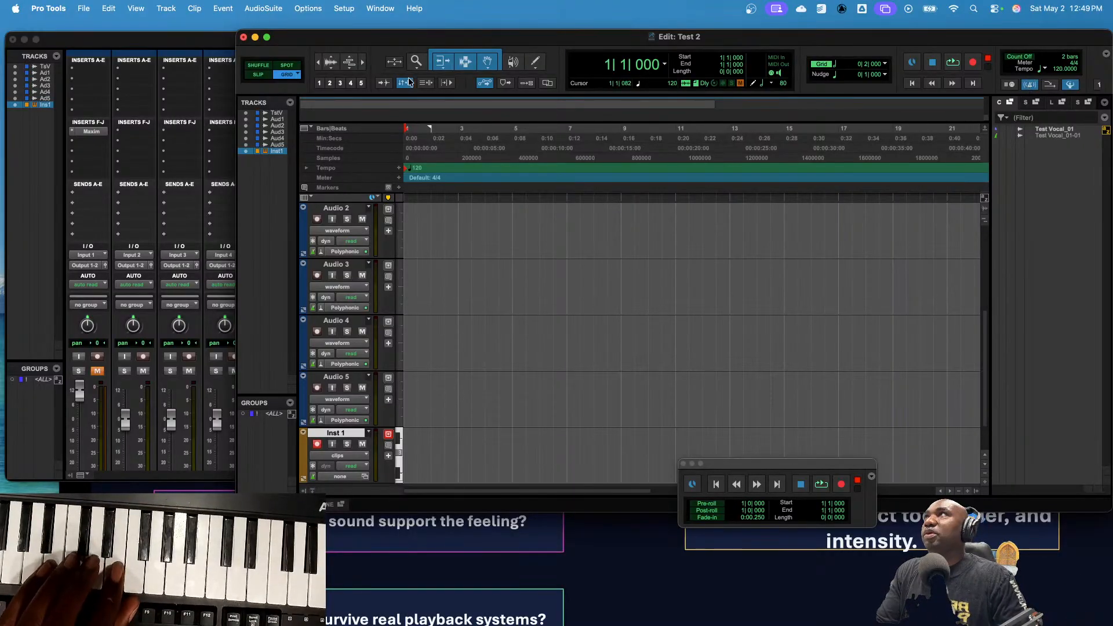
pyautogui.click(166, 8)
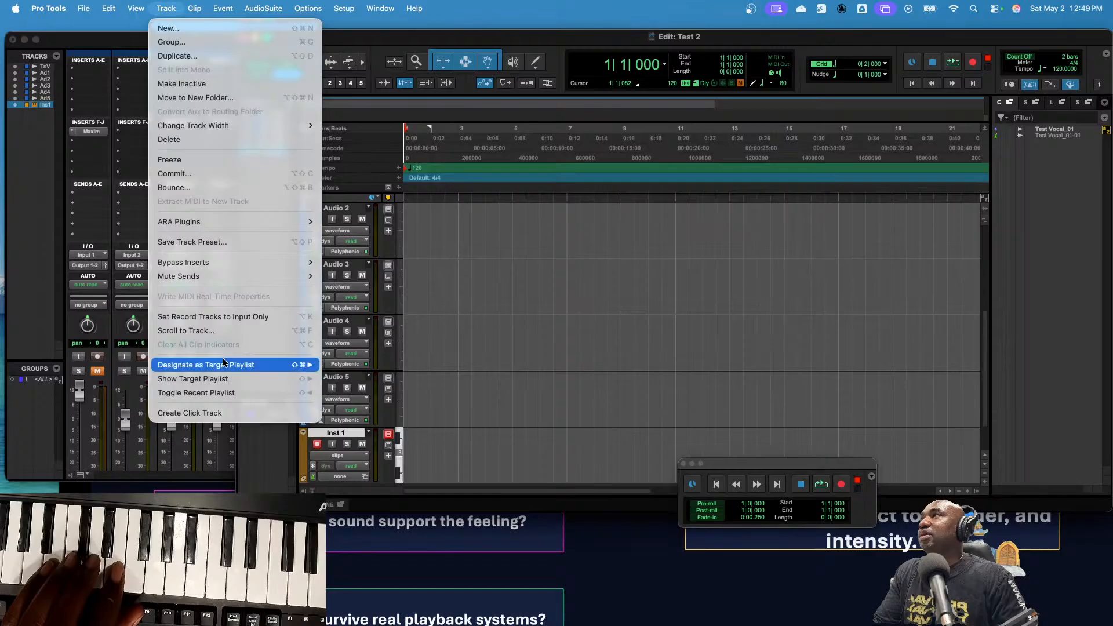
pyautogui.click(226, 411)
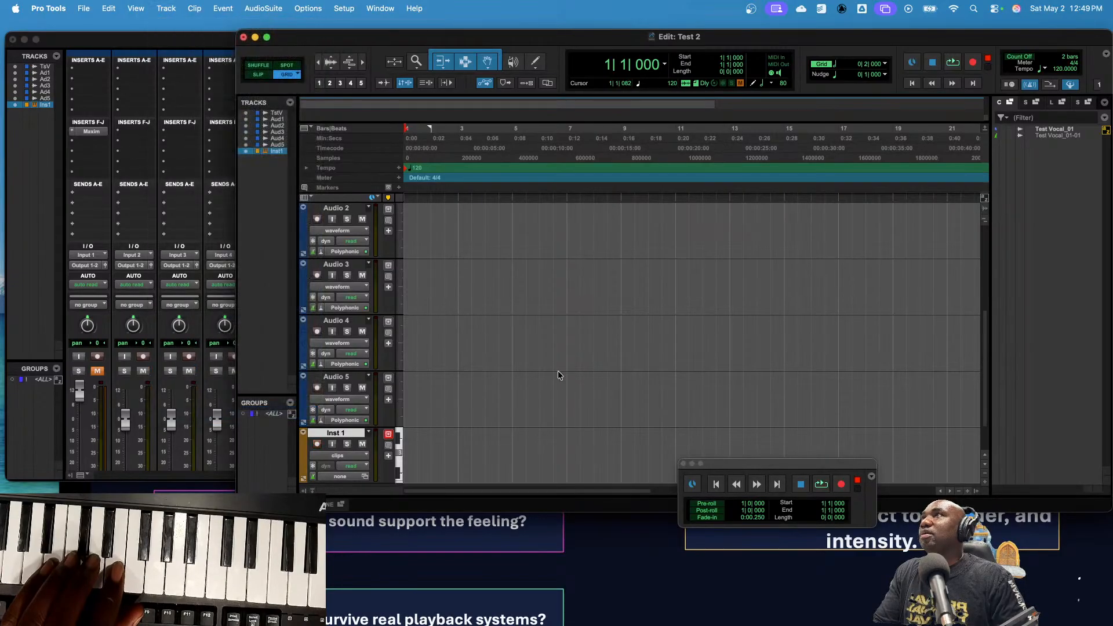
# - Return to bar 1, start recording a new MIDI take on Inst 1, and turn on the metronome click
pyautogui.click(956, 65)
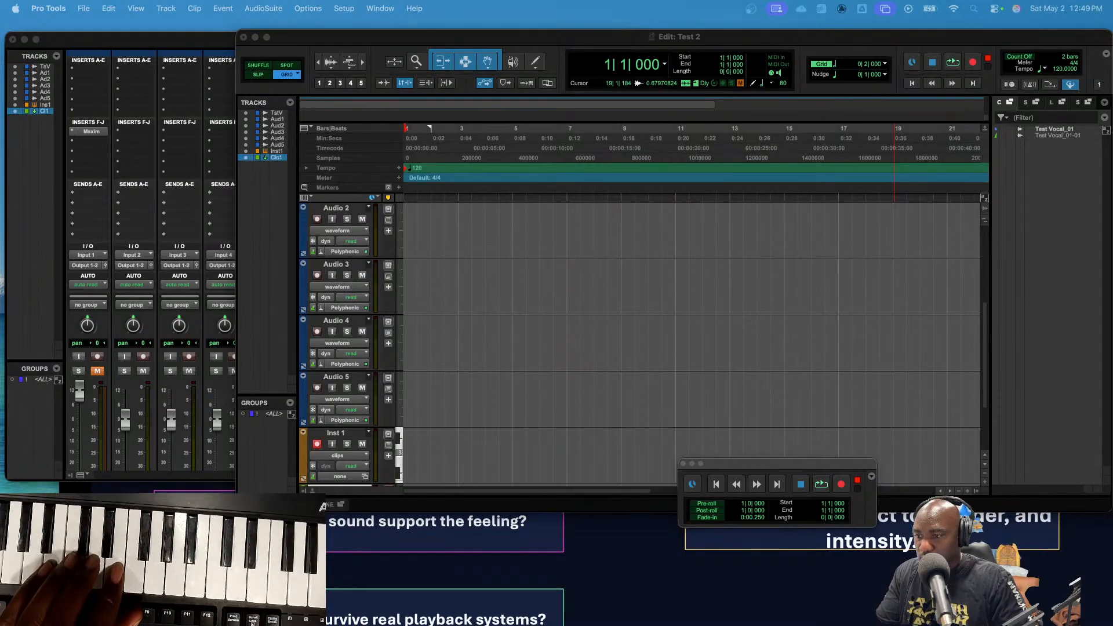
pyautogui.press('Return')
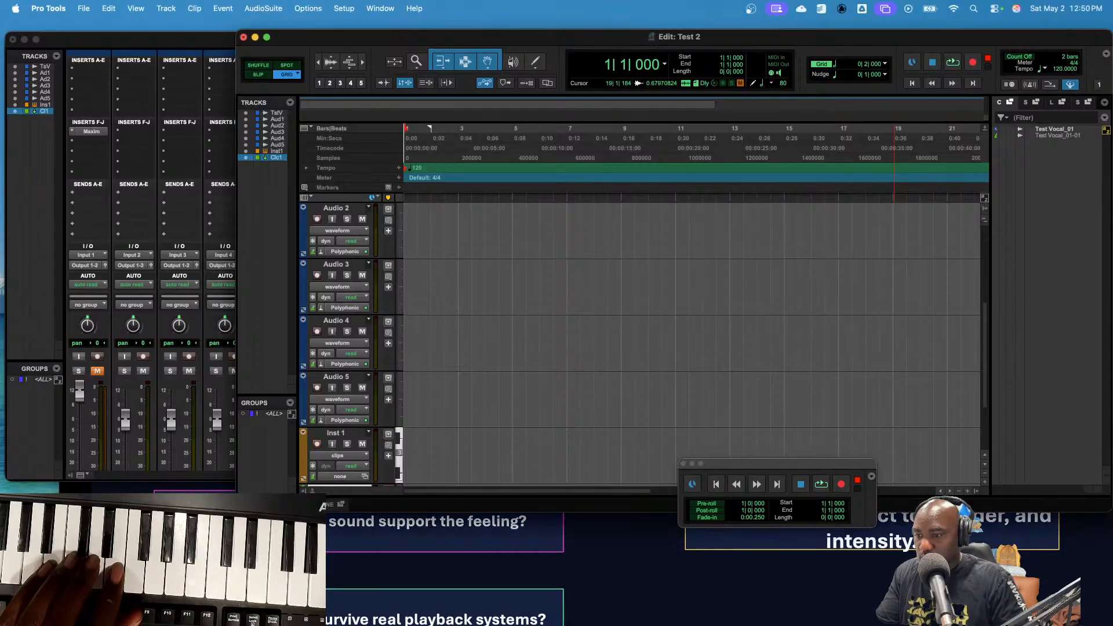
pyautogui.click(952, 62)
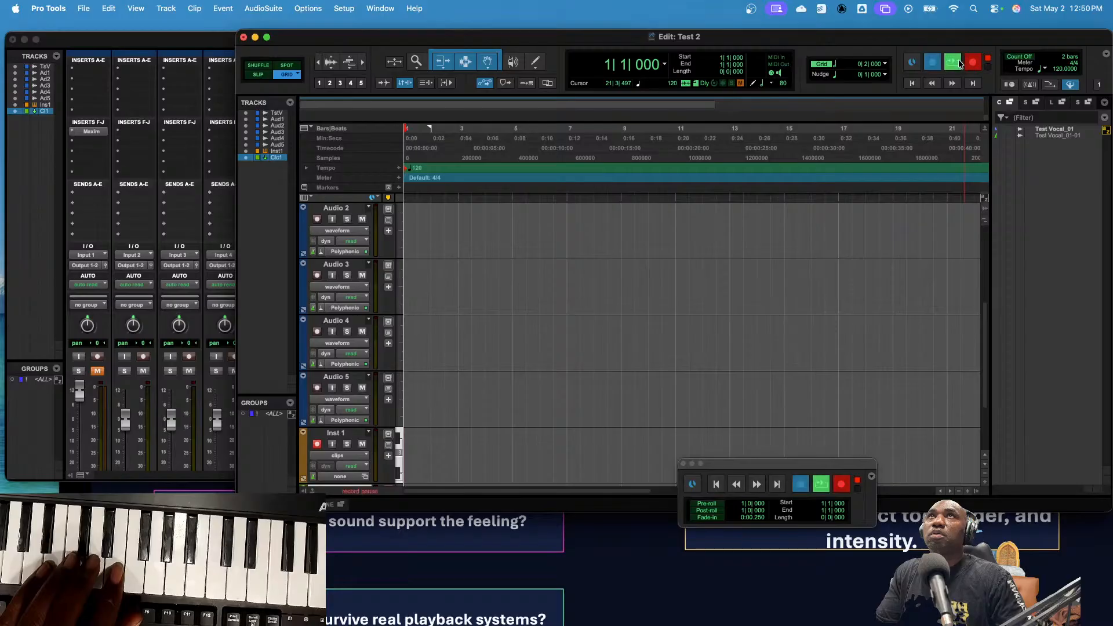
pyautogui.click(1030, 87)
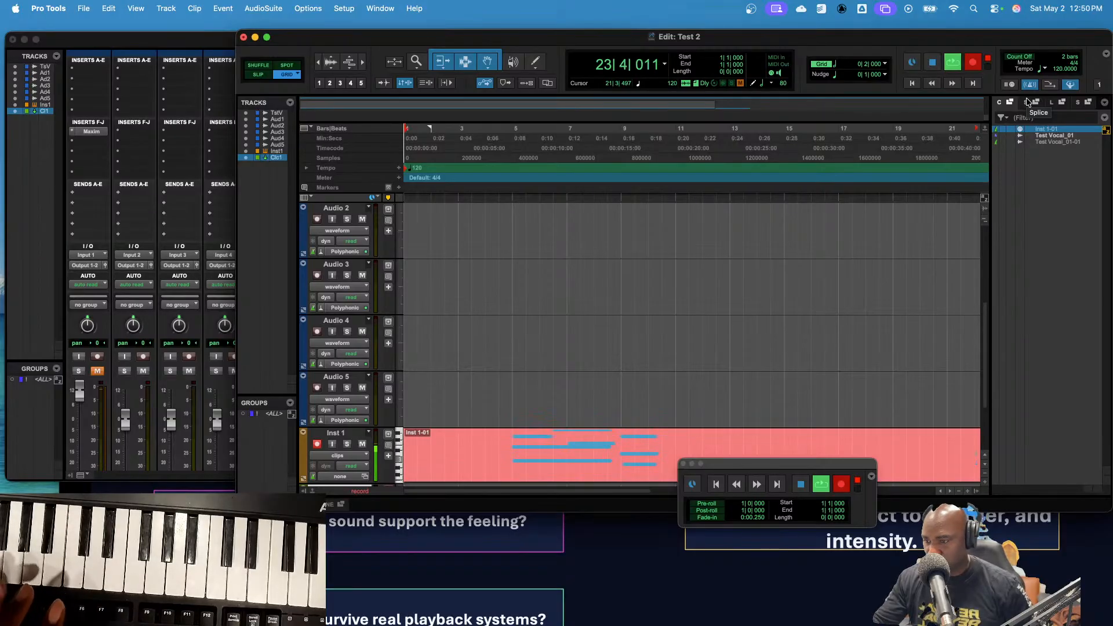
# - Stop recording, dismiss the audio processing warning, and delete the Inst 1-01 clip from the track
pyautogui.press('space')
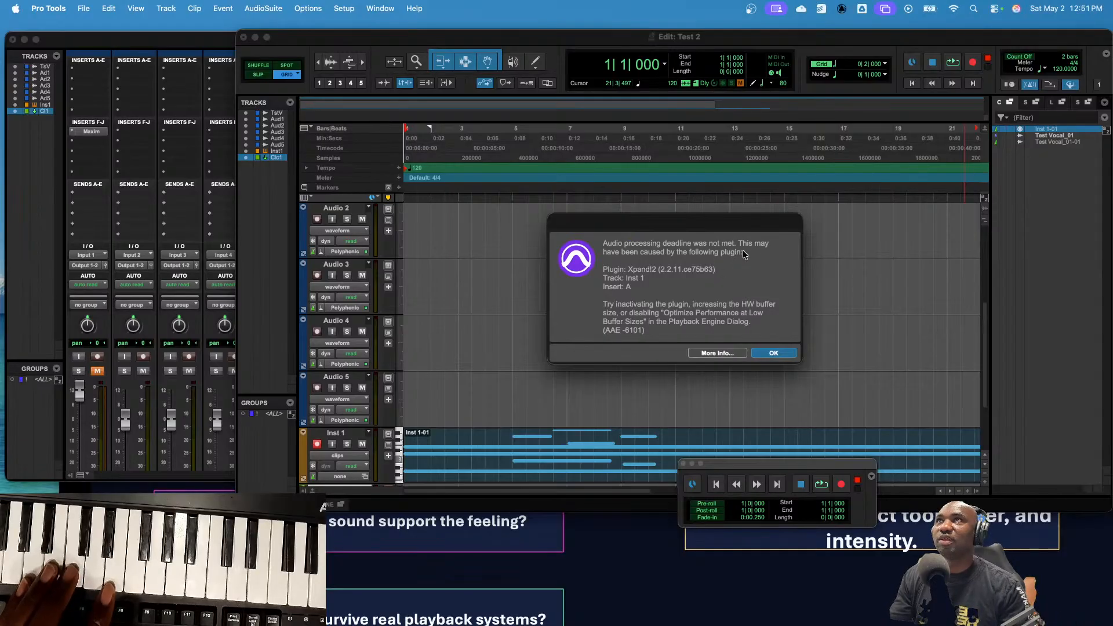
pyautogui.click(774, 352)
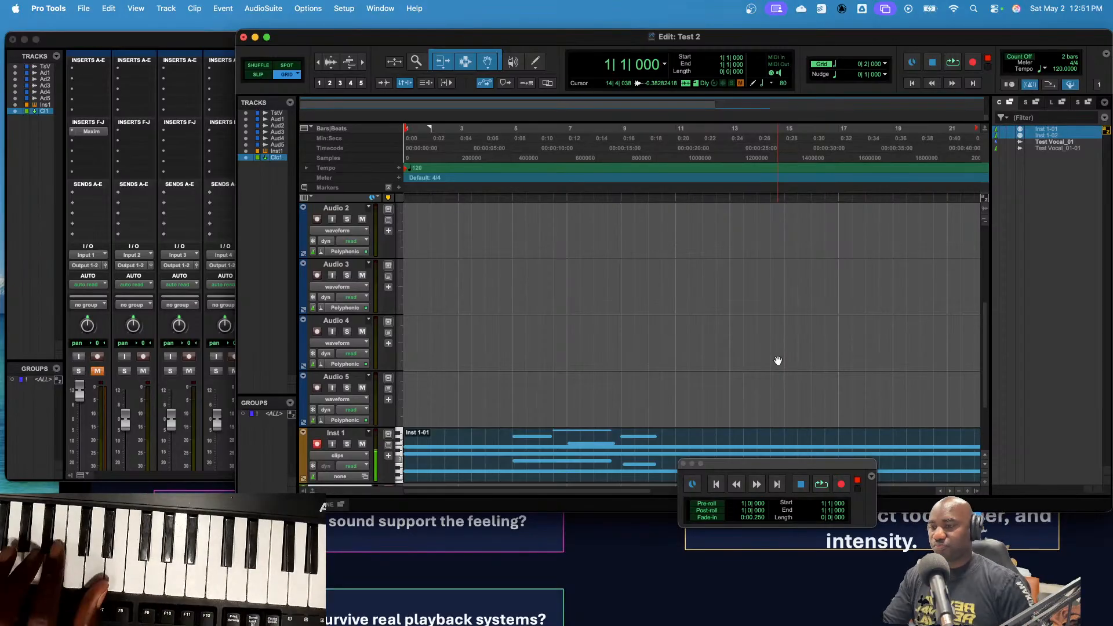
pyautogui.click(479, 484)
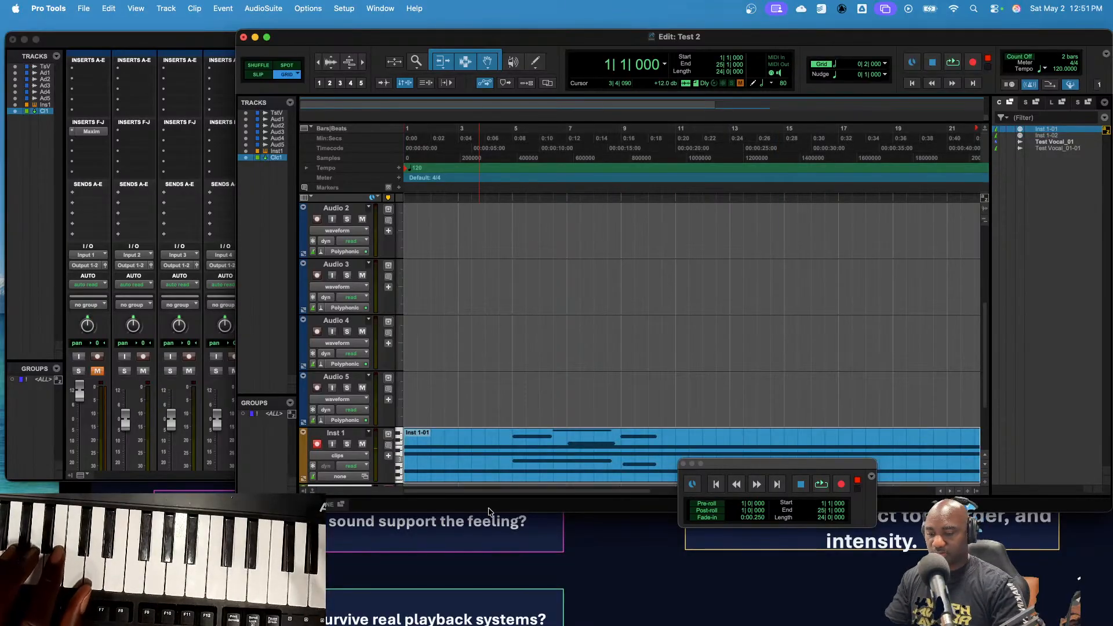
pyautogui.press('Delete')
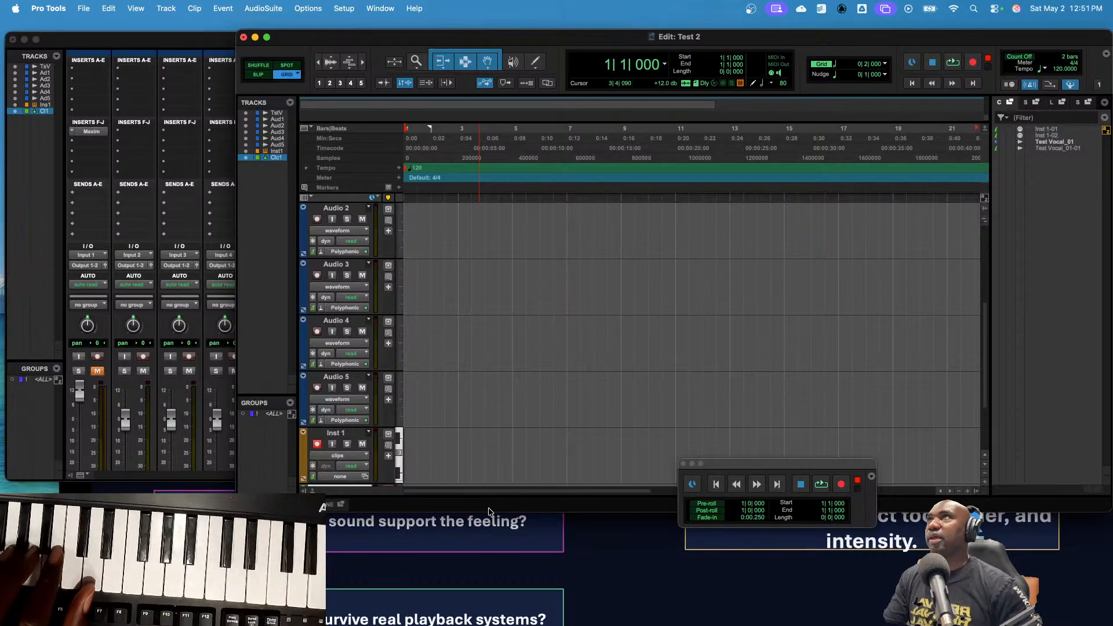
# - Record a fresh MIDI chord performance of about 18 bars on Inst 1 from bar 1
pyautogui.click(973, 63)
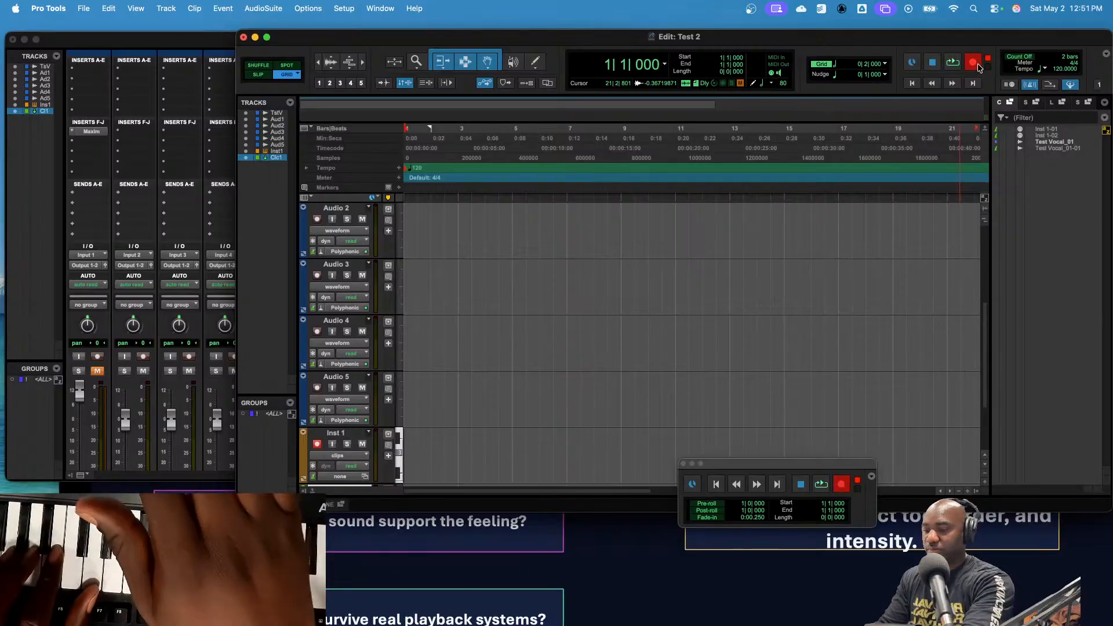
pyautogui.press('space')
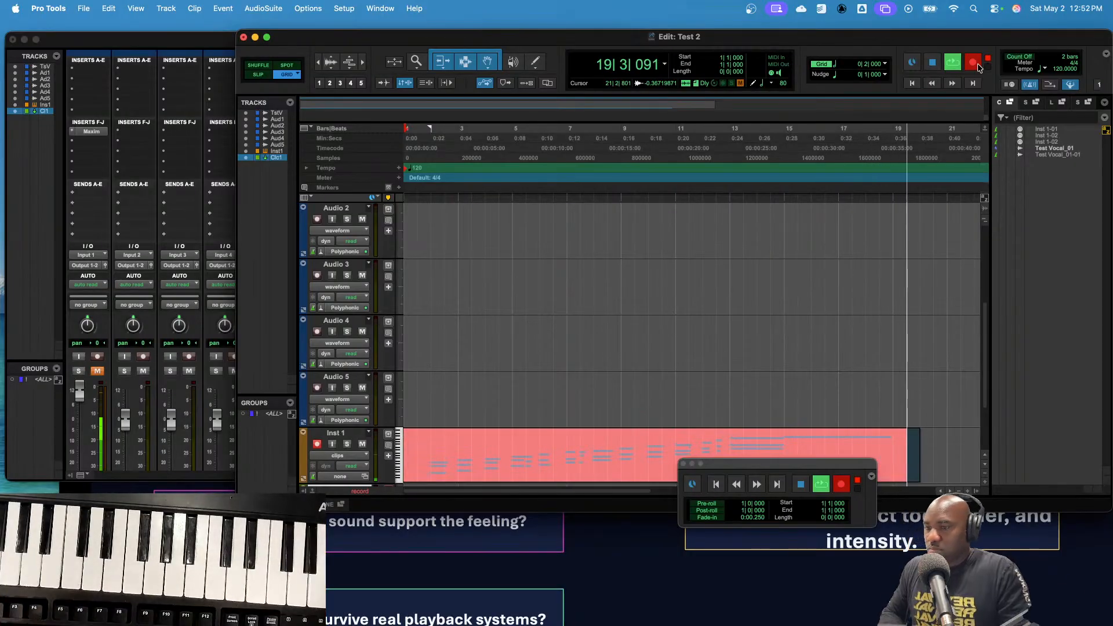
pyautogui.press('space')
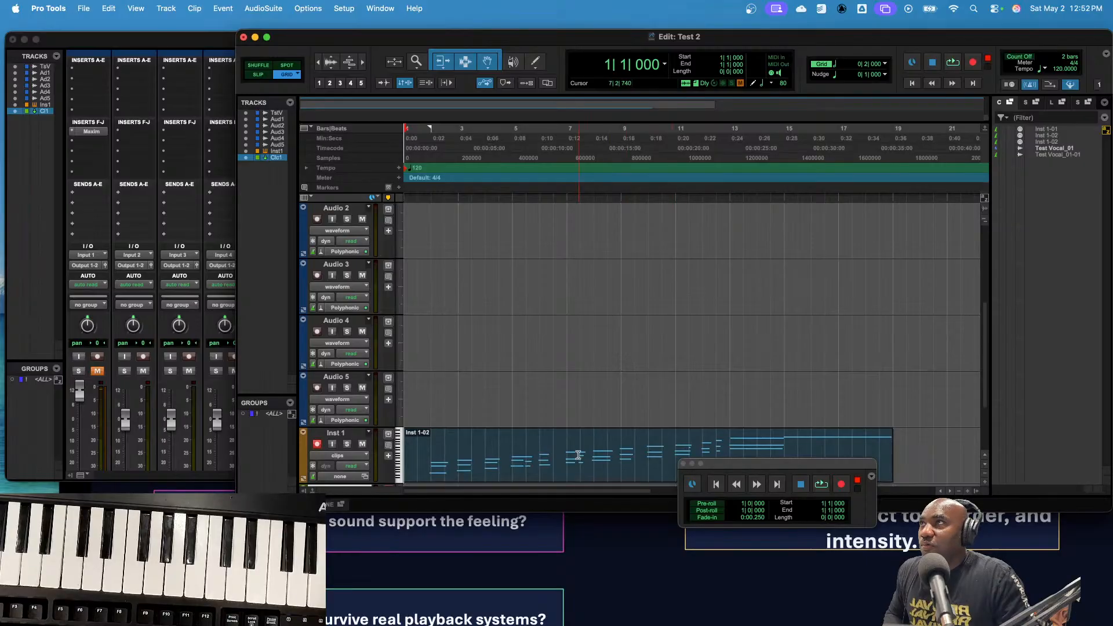
# - Select and briefly audition the newly recorded Inst 1 clip, and open the Quantize MIDI operation for it
pyautogui.click(564, 468)
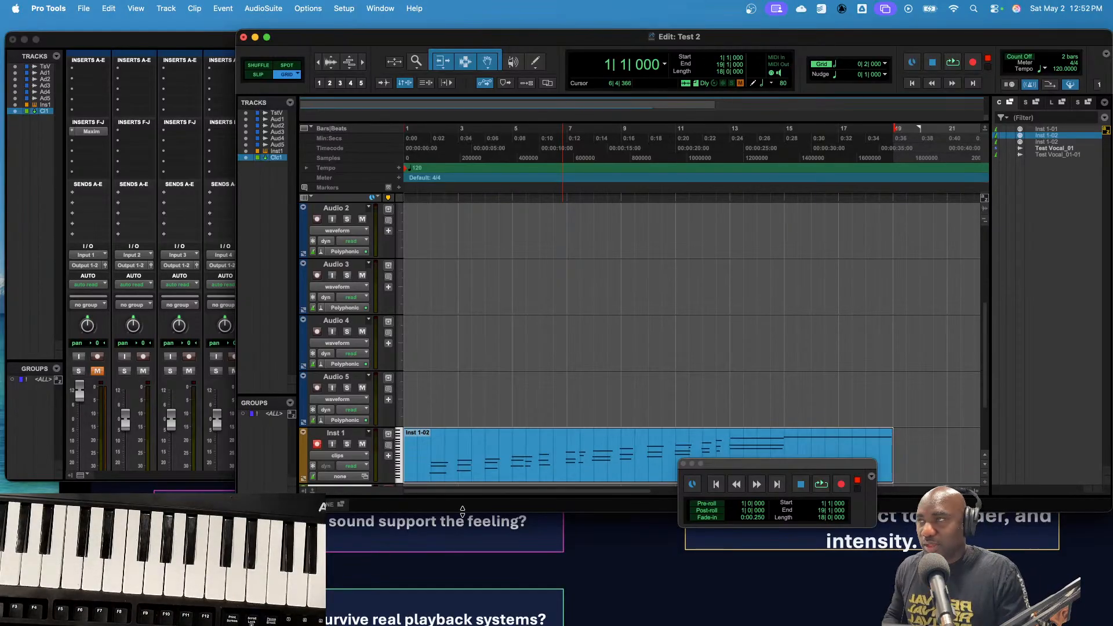
pyautogui.press('space')
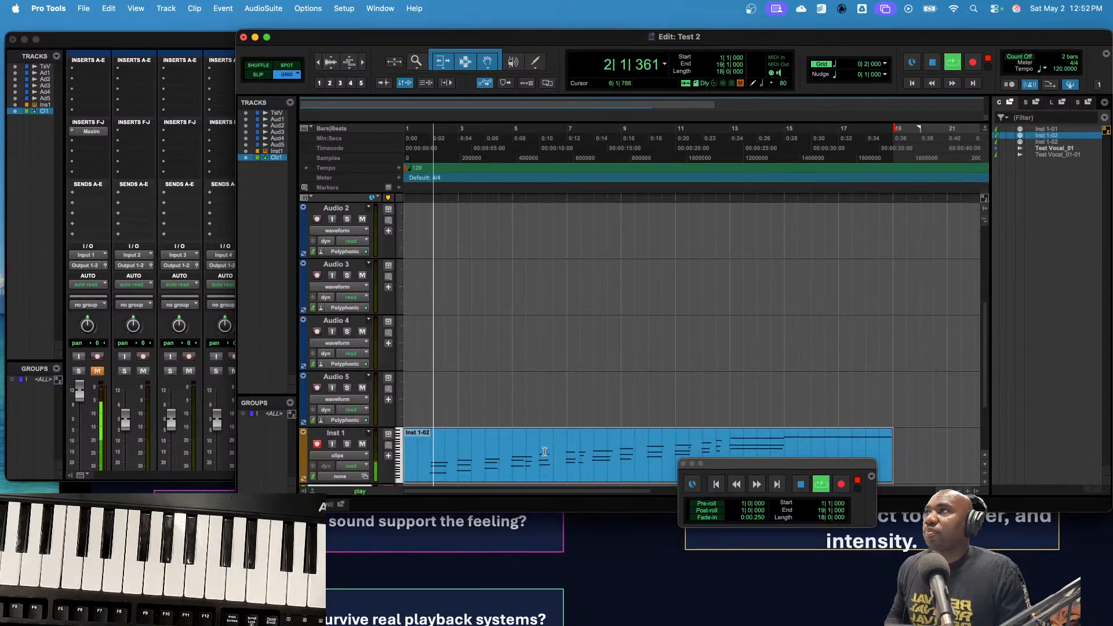
pyautogui.press('space')
pyautogui.rightClick(555, 469)
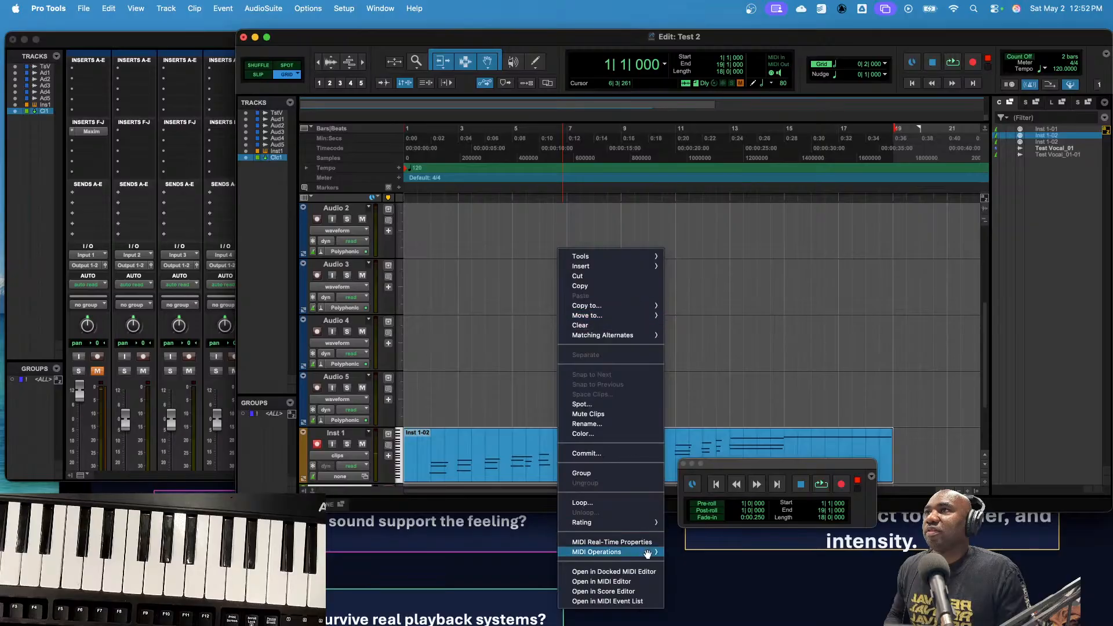
pyautogui.moveTo(645, 554)
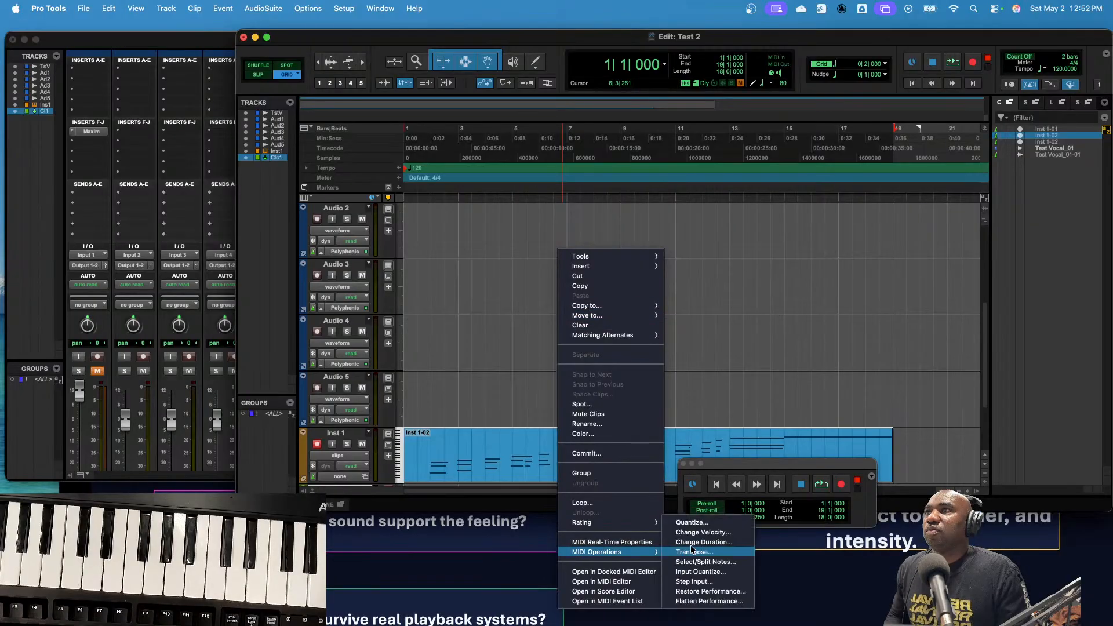
pyautogui.click(706, 523)
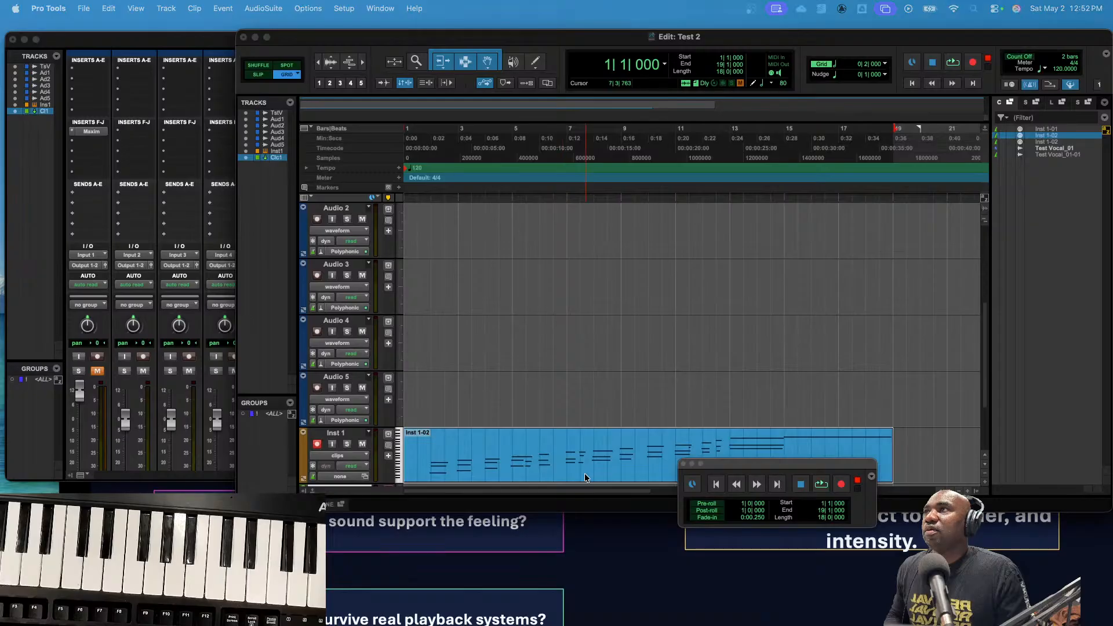
# - Play back the first two bars of the recorded Inst 1 clip
pyautogui.press('space')
pyautogui.rightClick(587, 478)
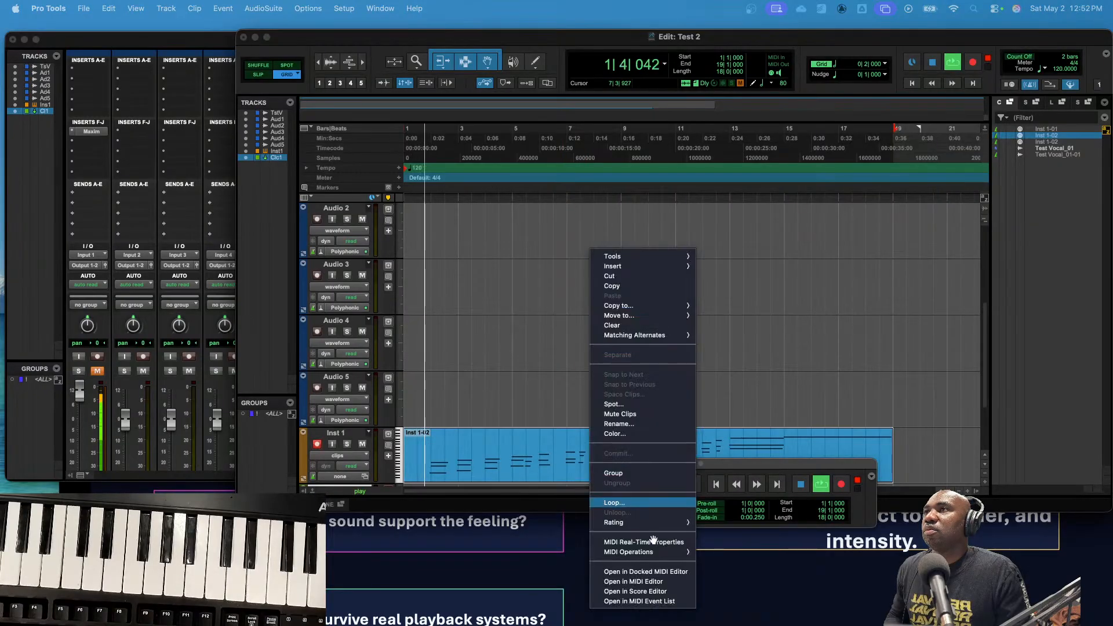
pyautogui.click(527, 464)
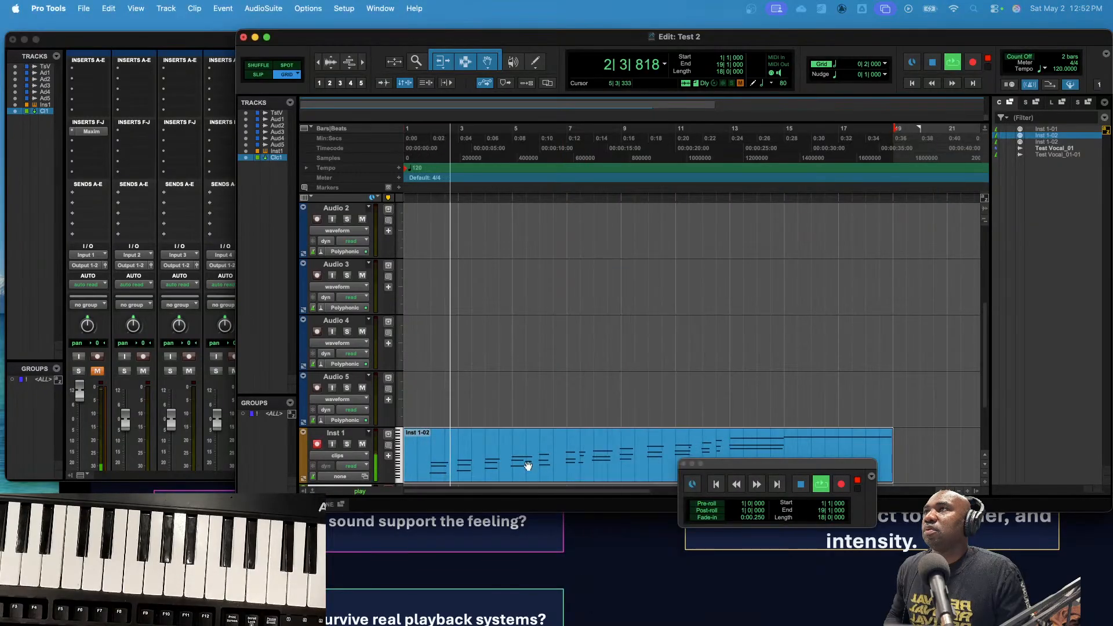
pyautogui.press('space')
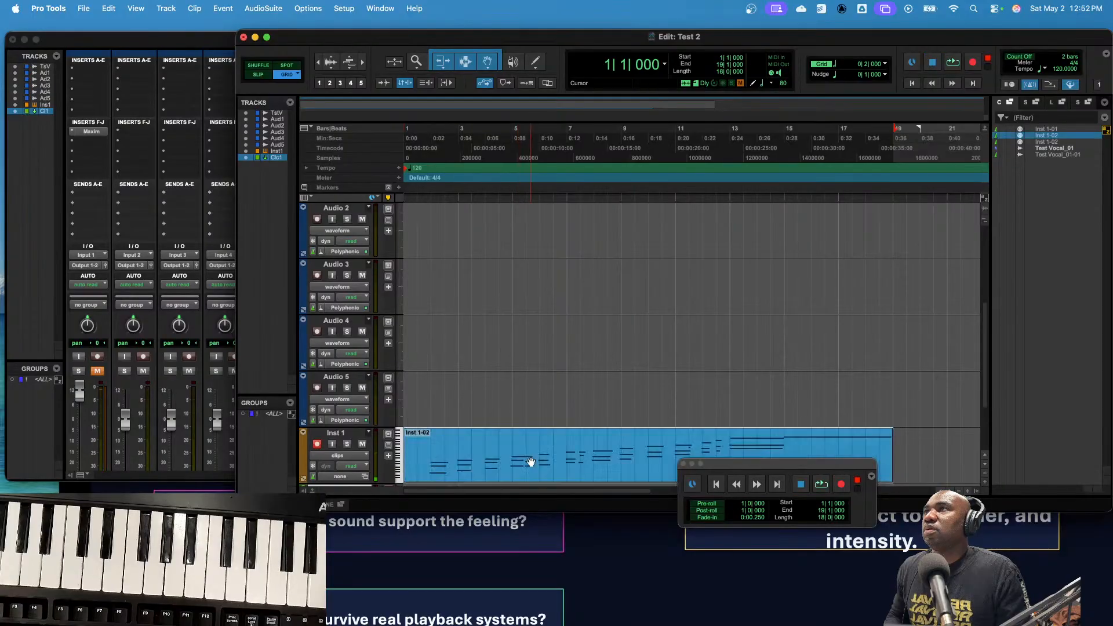
# - Reopen the Quantize operation for the Inst 1 clip, shift the Edit window aside, and bring the MIDI Operations window into view
pyautogui.rightClick(533, 462)
pyautogui.moveTo(620, 551)
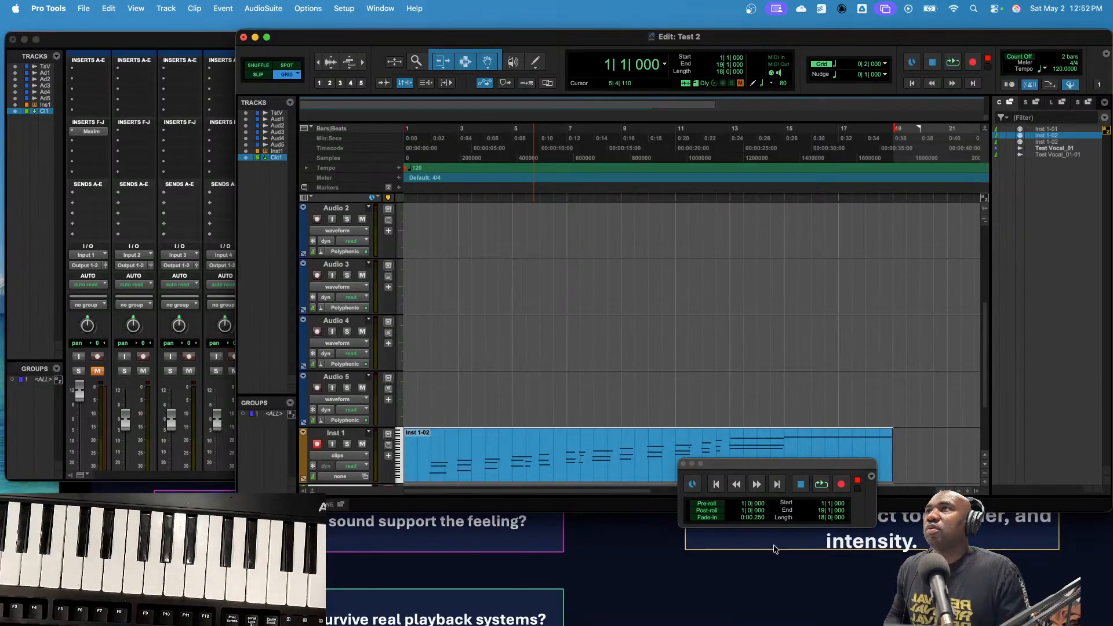
pyautogui.rightClick(608, 471)
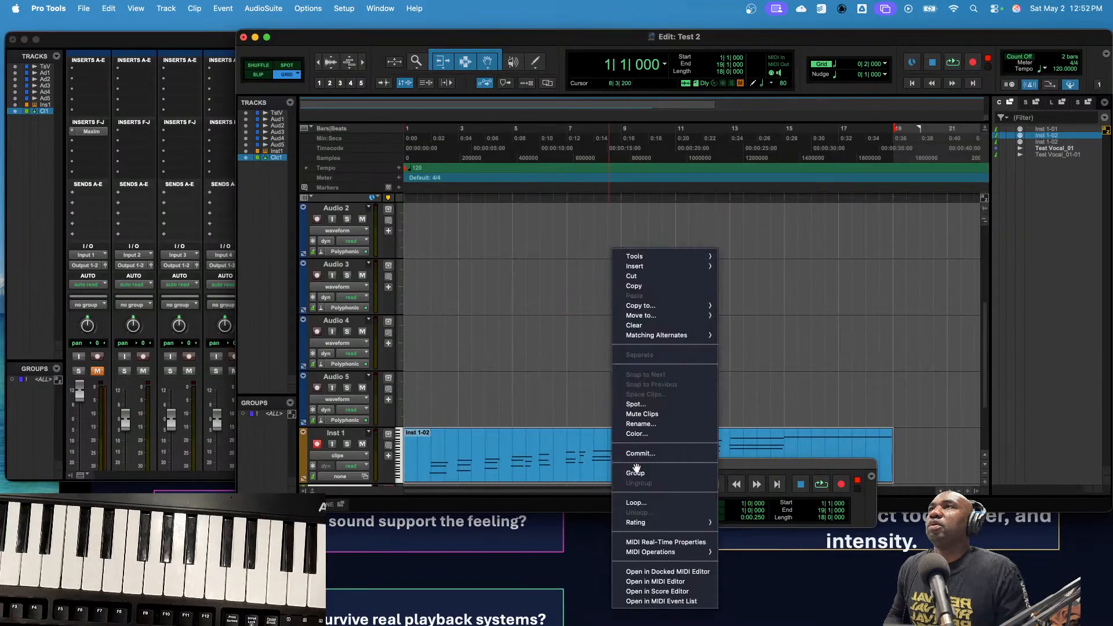
pyautogui.moveTo(691, 552)
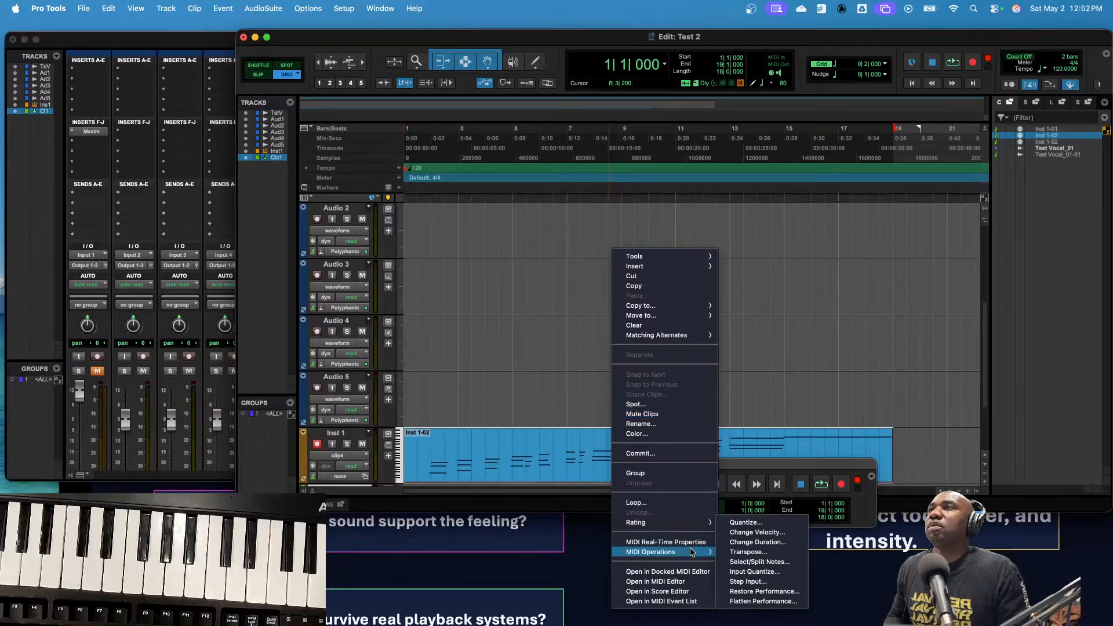
pyautogui.click(767, 518)
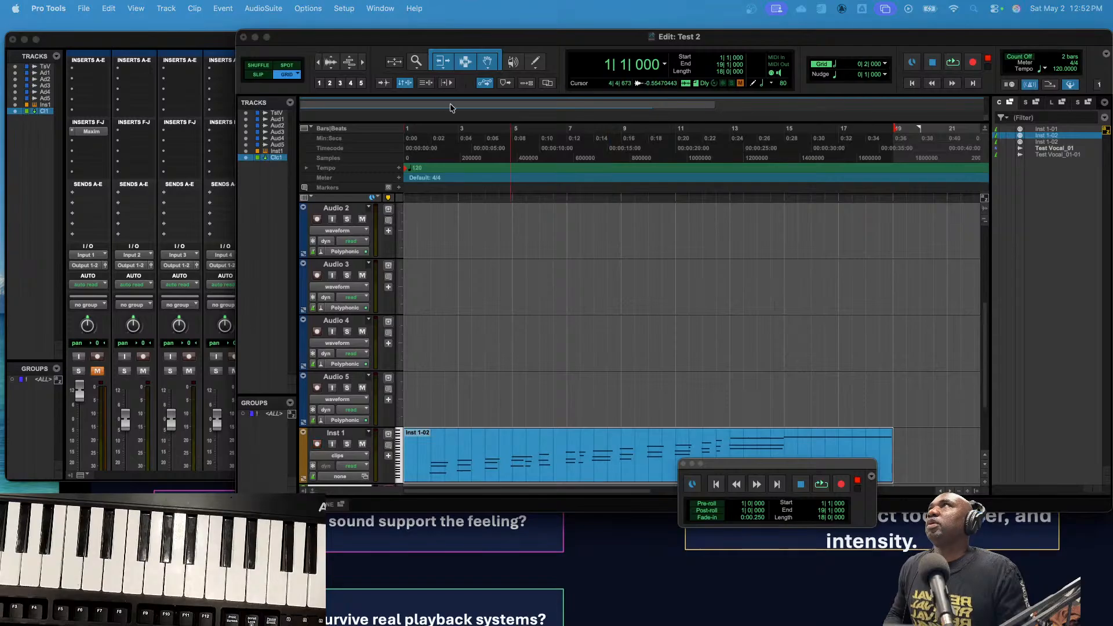
pyautogui.moveTo(422, 46); pyautogui.dragTo(316, 80)
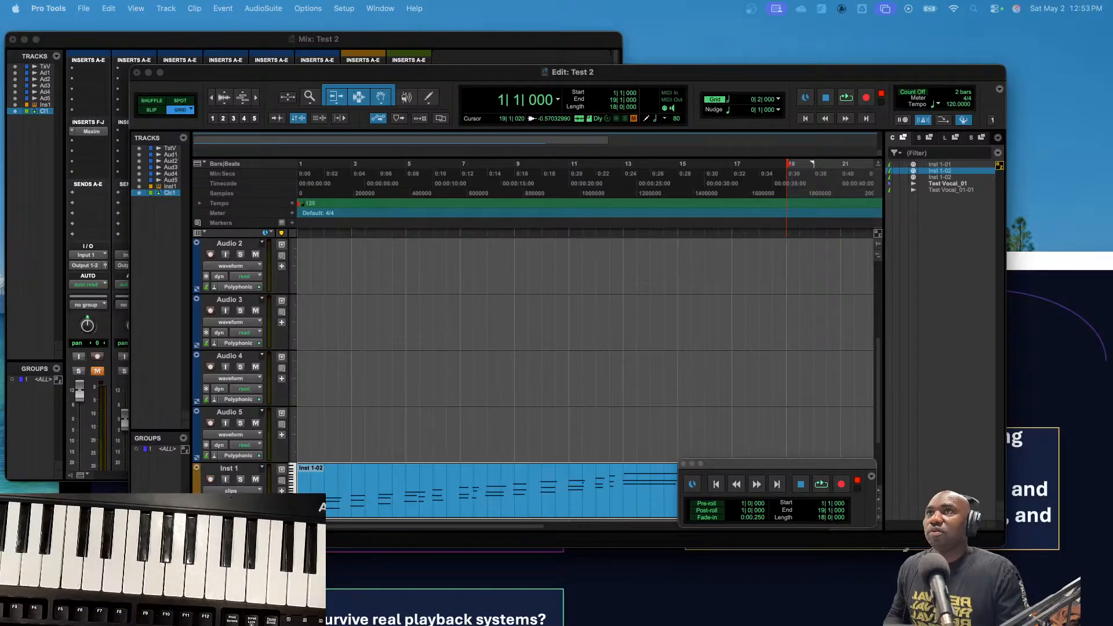
pyautogui.moveTo(910, 624); pyautogui.dragTo(648, 279)
# - Quantize the Inst 1 clip's note starts to a 1/16 note grid and play back its beginning
pyautogui.click(745, 294)
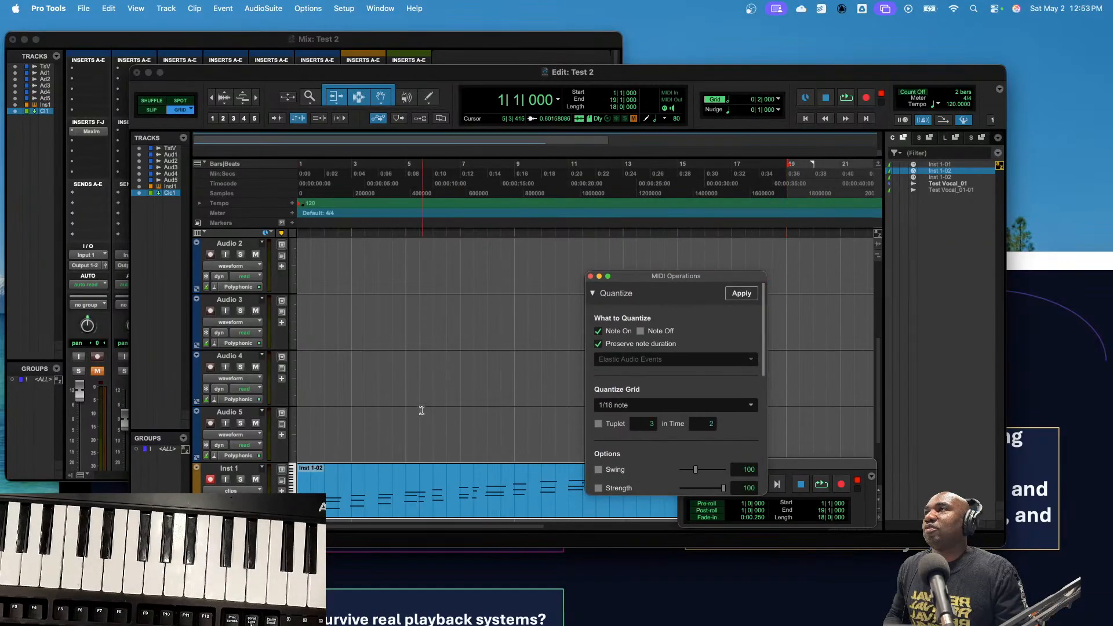
pyautogui.click(743, 295)
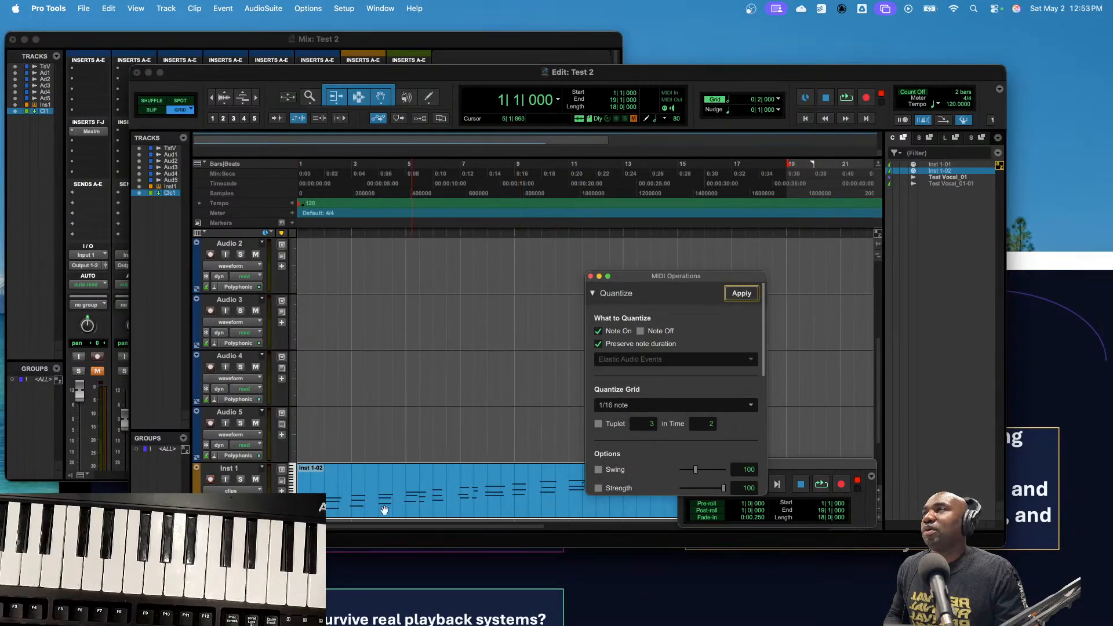
pyautogui.press('space')
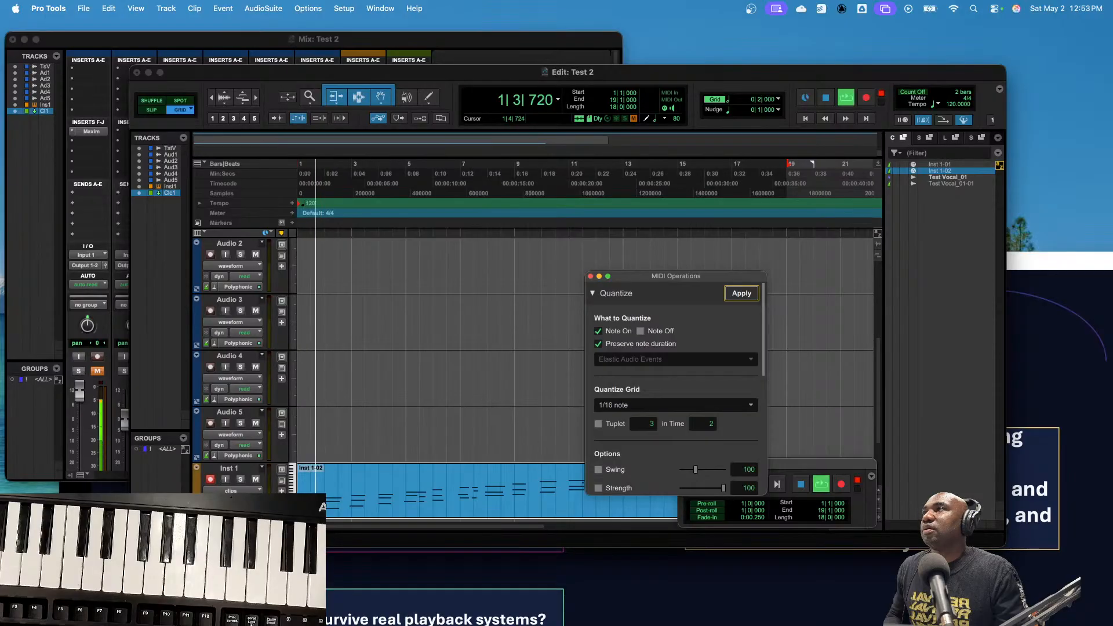
pyautogui.press('space')
# - Set the quantize grid to 1/8 note for the selected Inst 1 clip
pyautogui.click(398, 507)
pyautogui.click(720, 412)
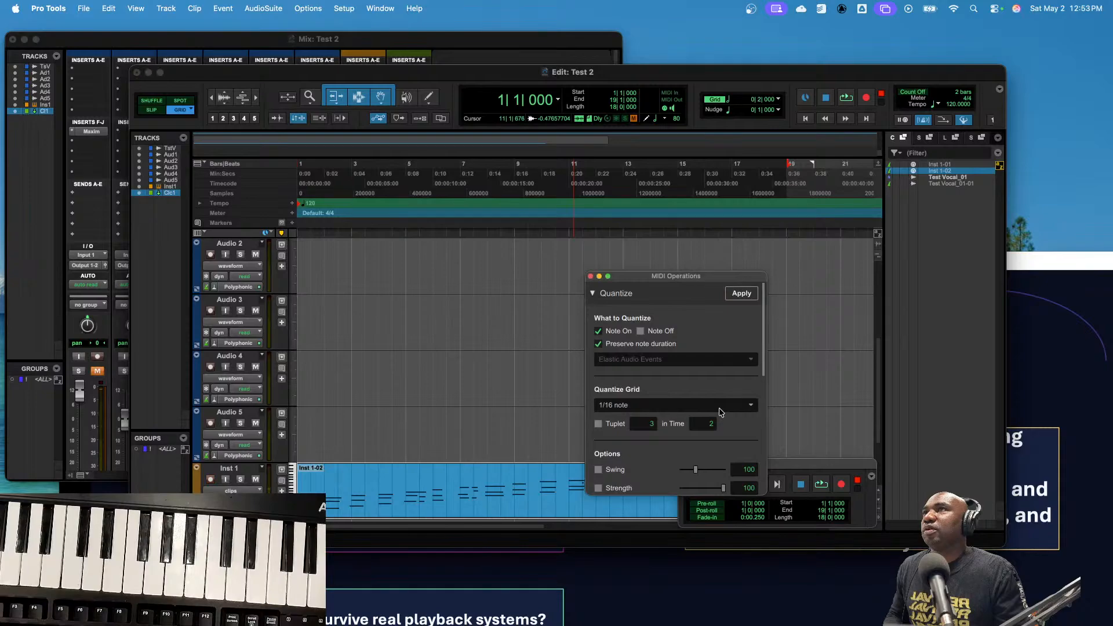
pyautogui.click(712, 409)
pyautogui.click(712, 406)
pyautogui.click(714, 407)
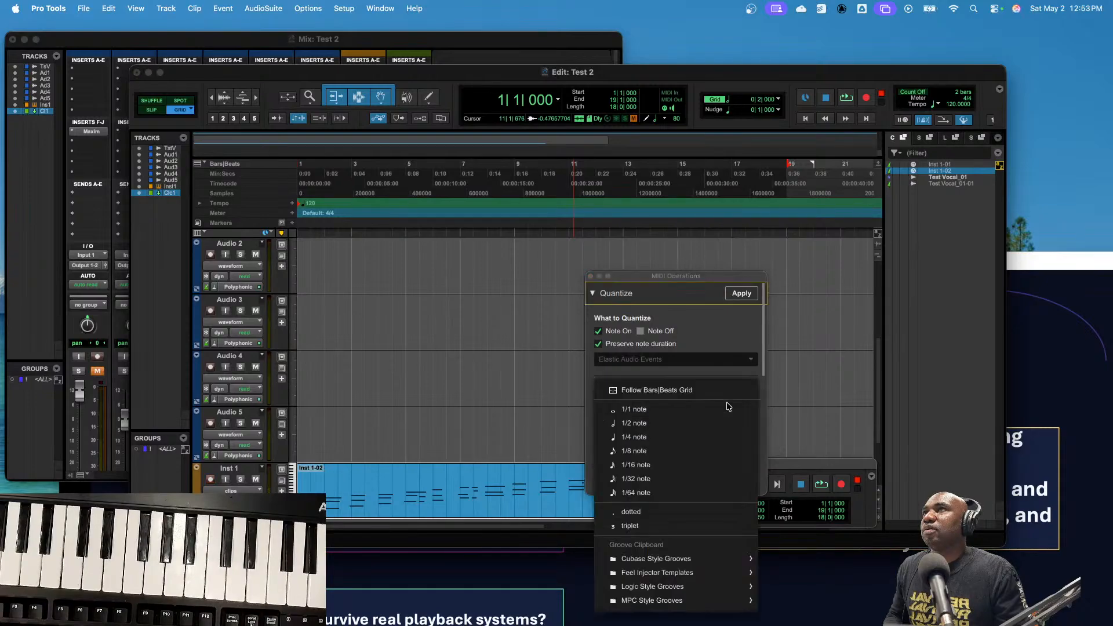
pyautogui.click(659, 452)
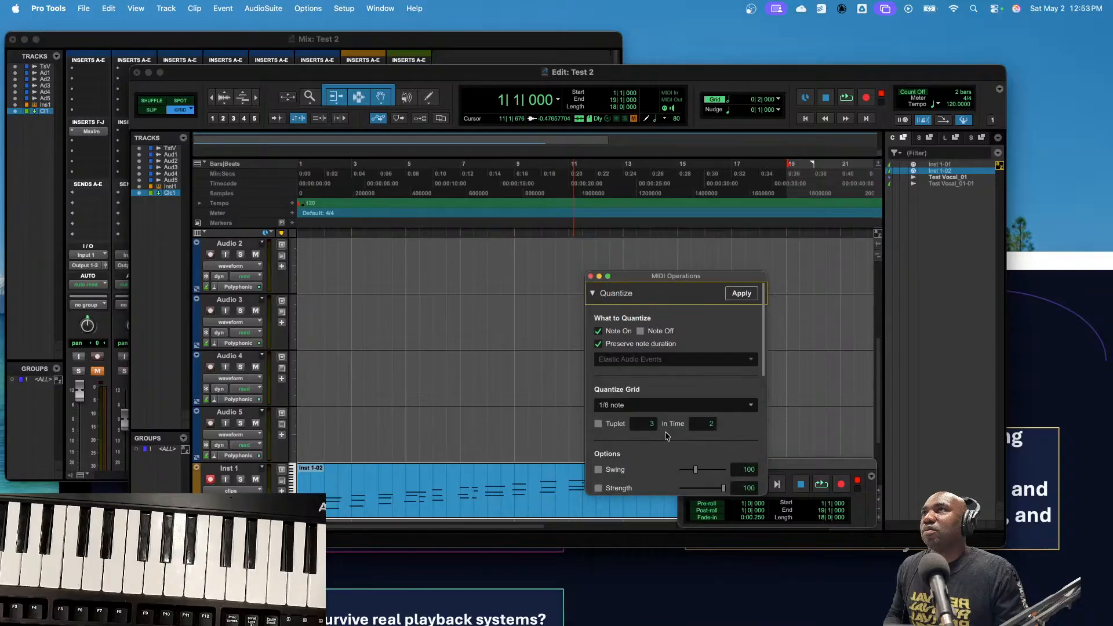
# - Apply the 1/8 note quantize to the Inst 1 clip, play it back, close MIDI Operations and move the Transport window off the clip
pyautogui.click(740, 295)
pyautogui.press('space')
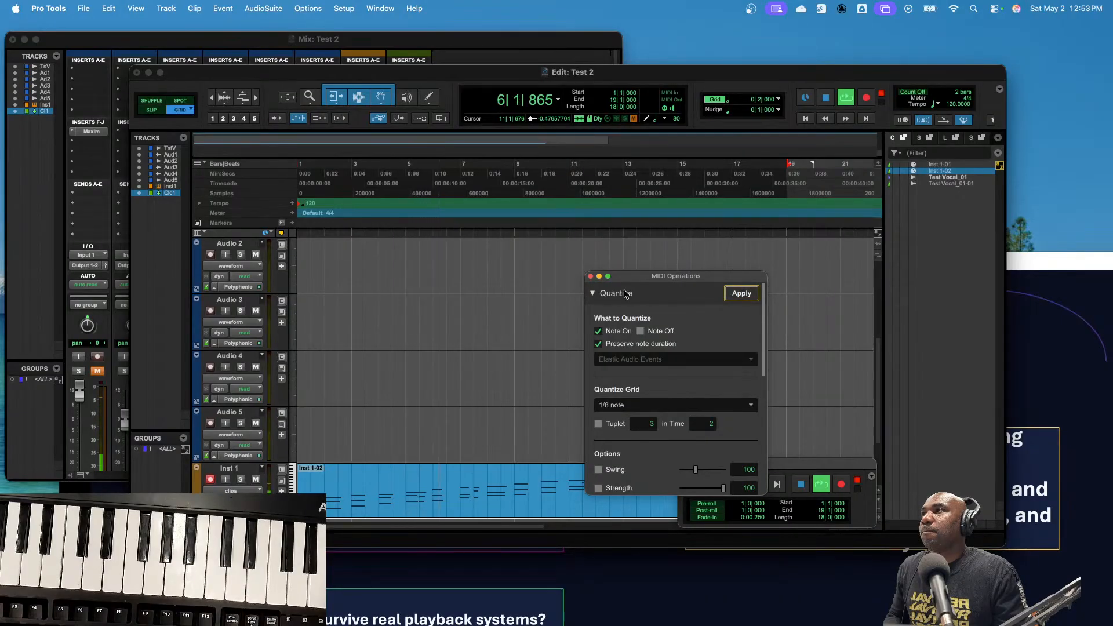
pyautogui.click(590, 277)
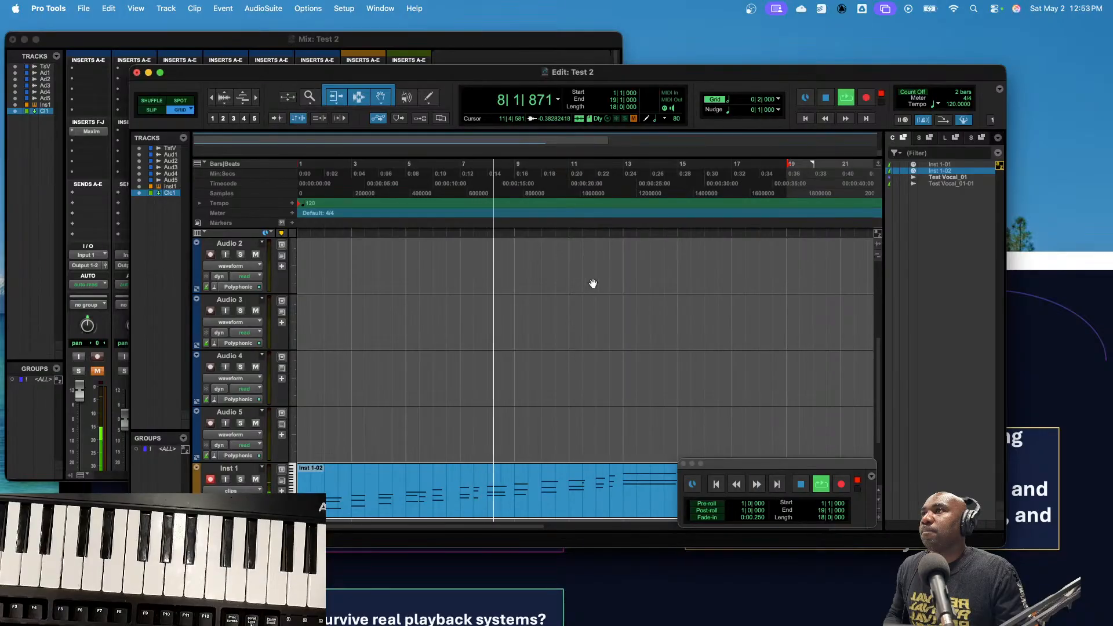
pyautogui.moveTo(736, 467); pyautogui.dragTo(828, 345)
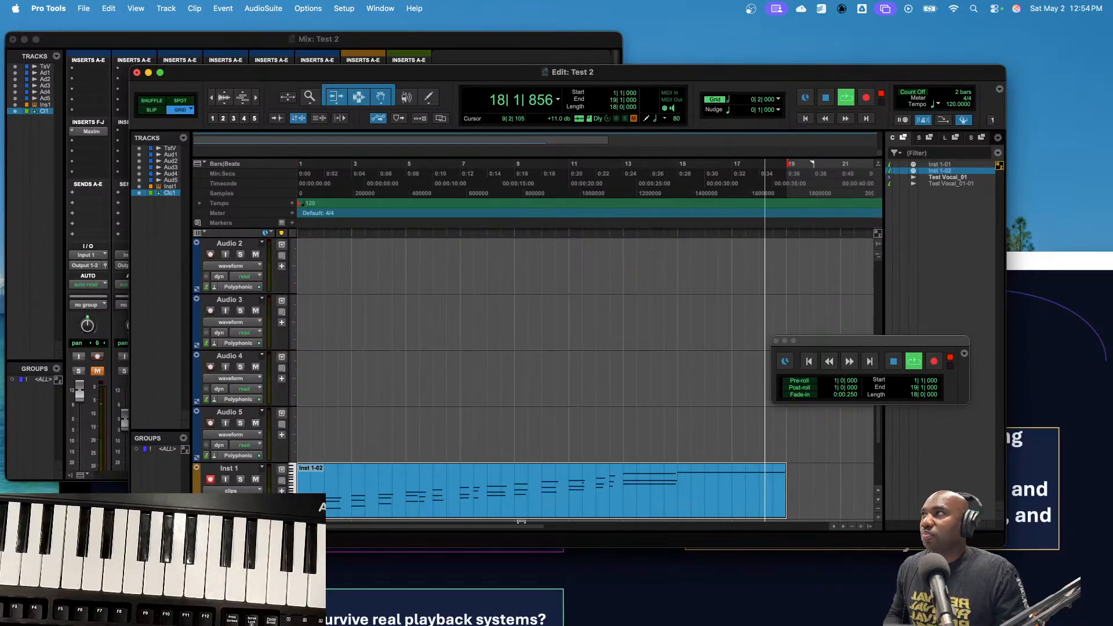
pyautogui.press('space')
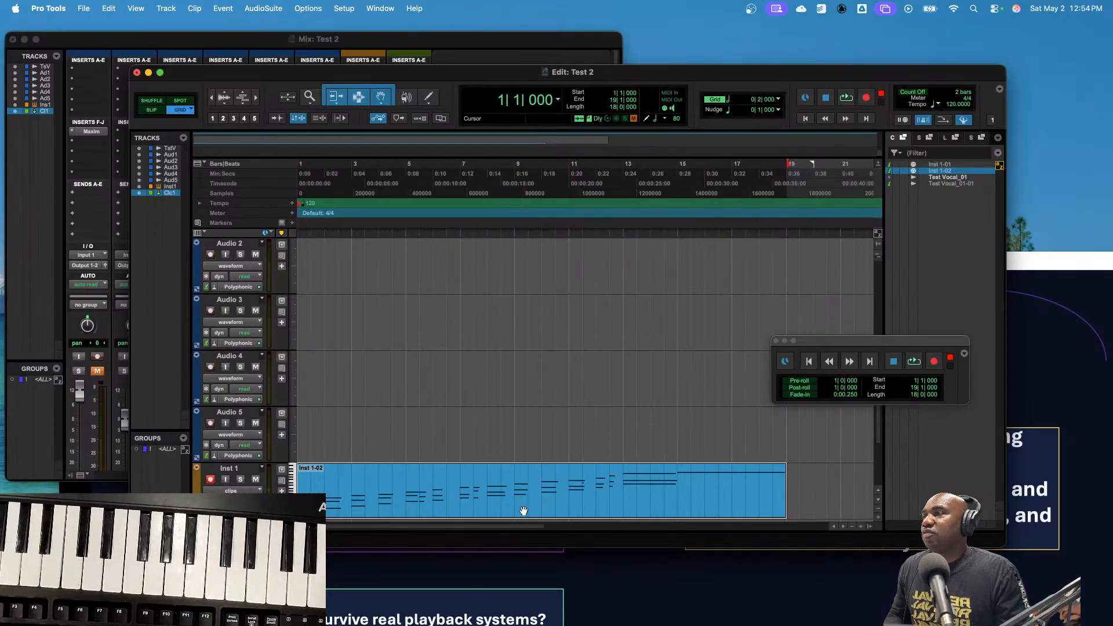
# - Open the Inst 1 clip's notes in the docked MIDI Editor, then bring the Mix window forward and enlarge it to show full channel strips
pyautogui.doubleClick(523, 510)
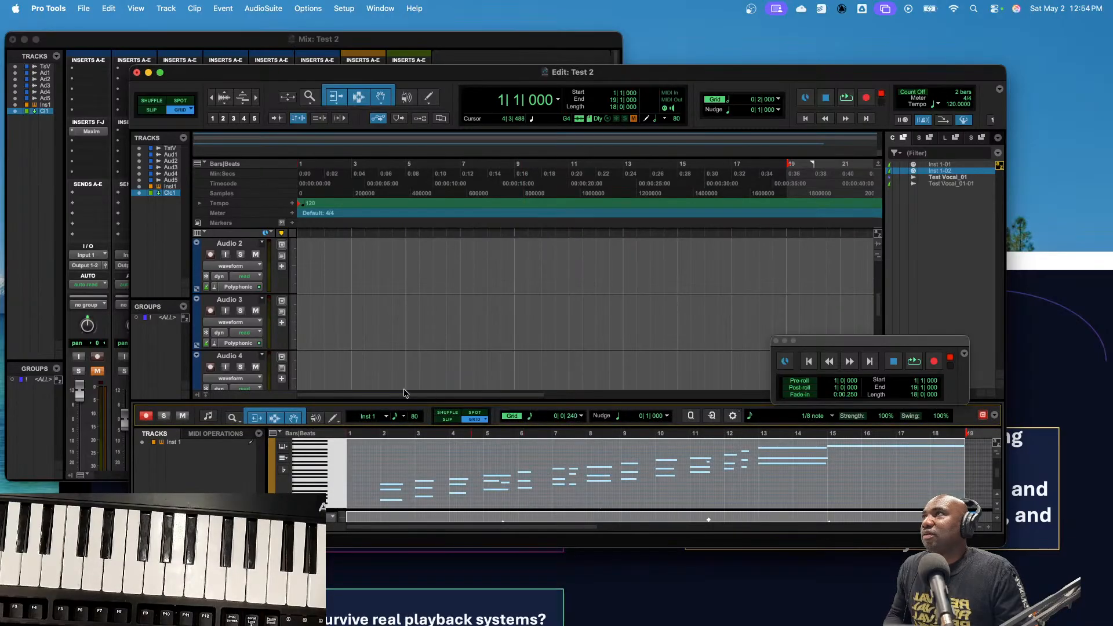
pyautogui.click(240, 38)
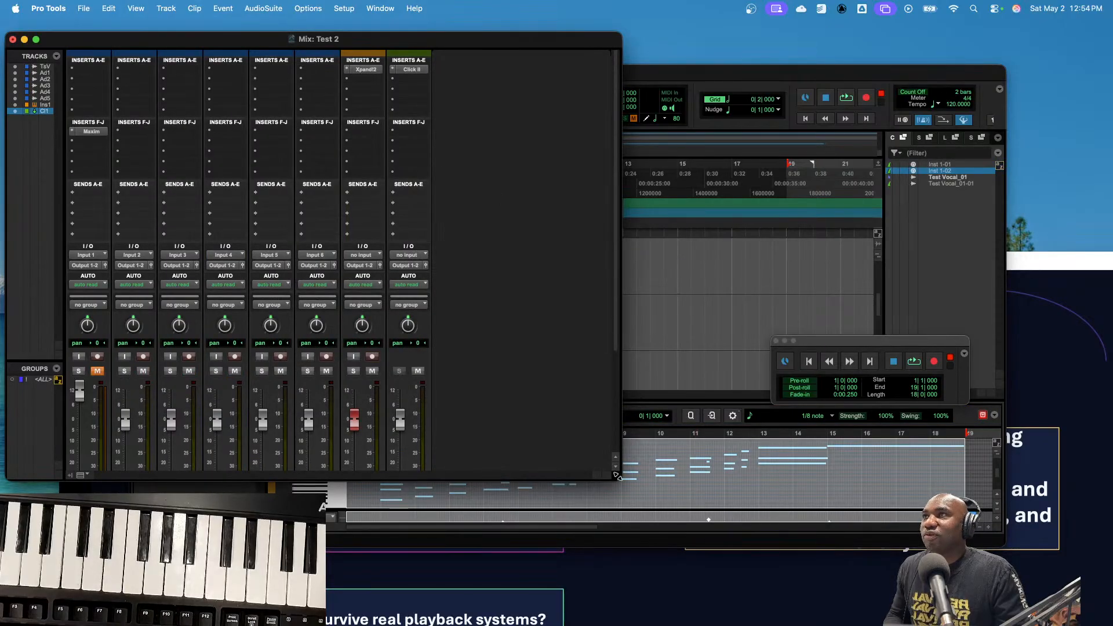
pyautogui.moveTo(624, 479); pyautogui.dragTo(862, 585)
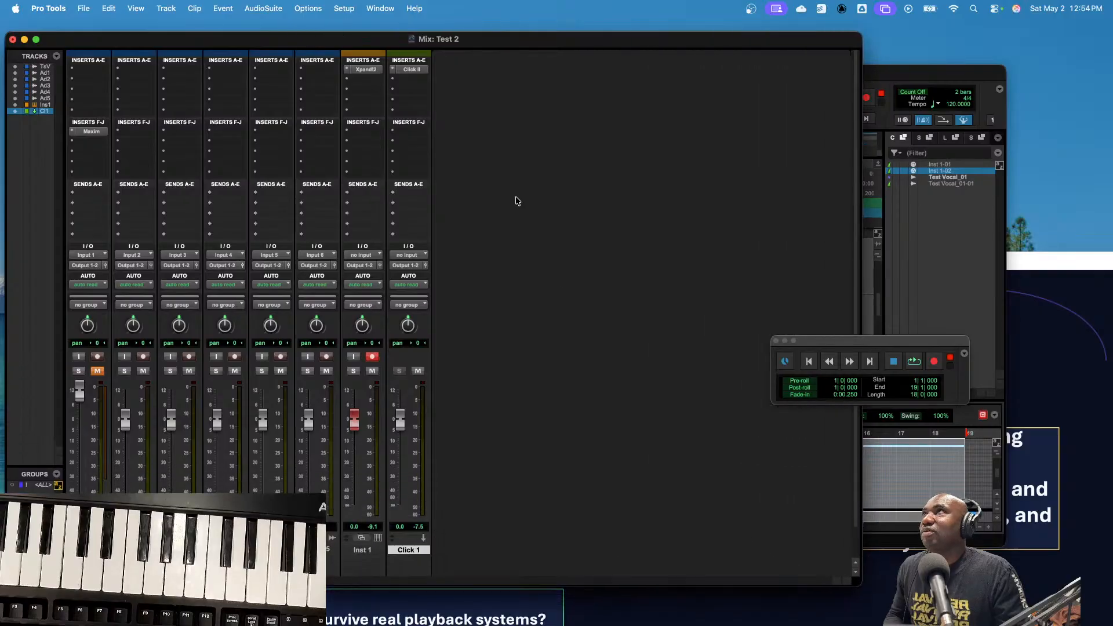
pyautogui.click(355, 82)
pyautogui.moveTo(394, 82)
pyautogui.moveTo(470, 85)
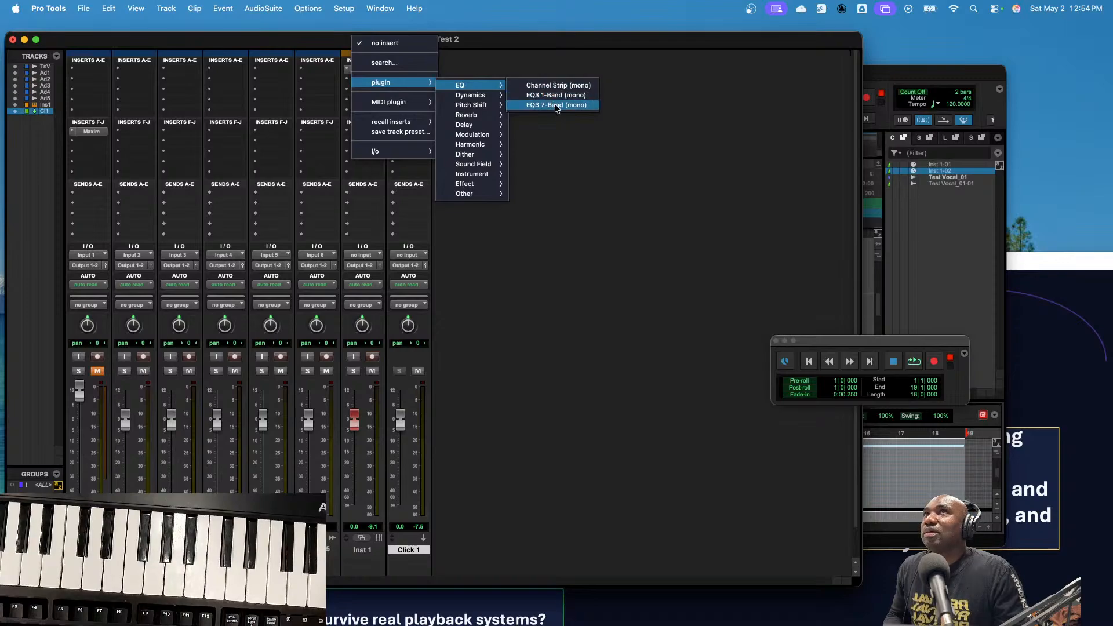
pyautogui.click(876, 76)
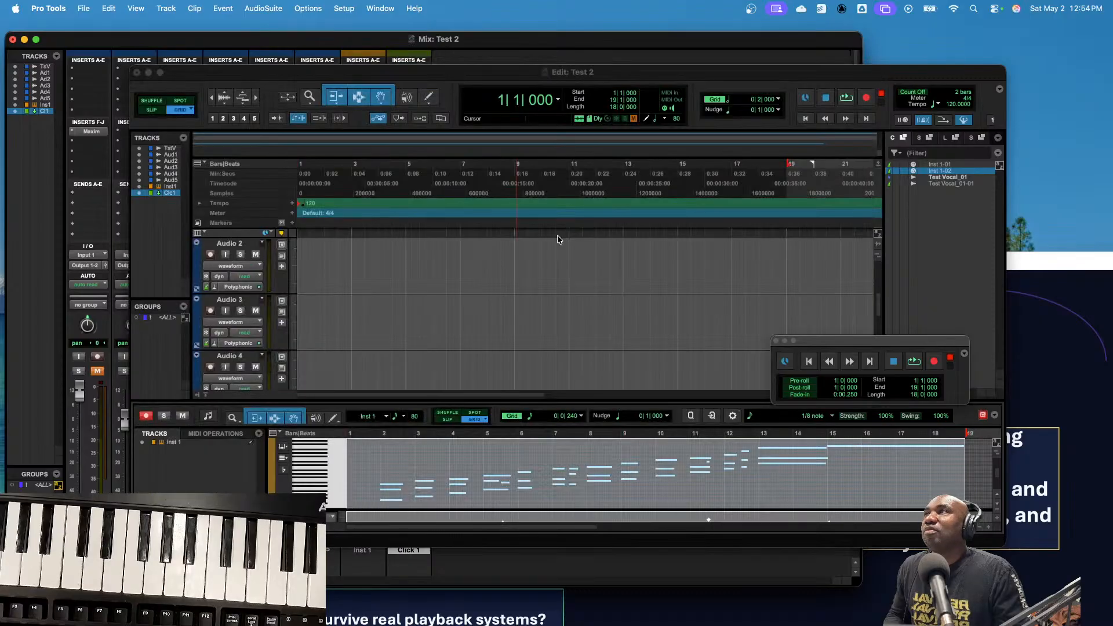
pyautogui.press('super+equal')
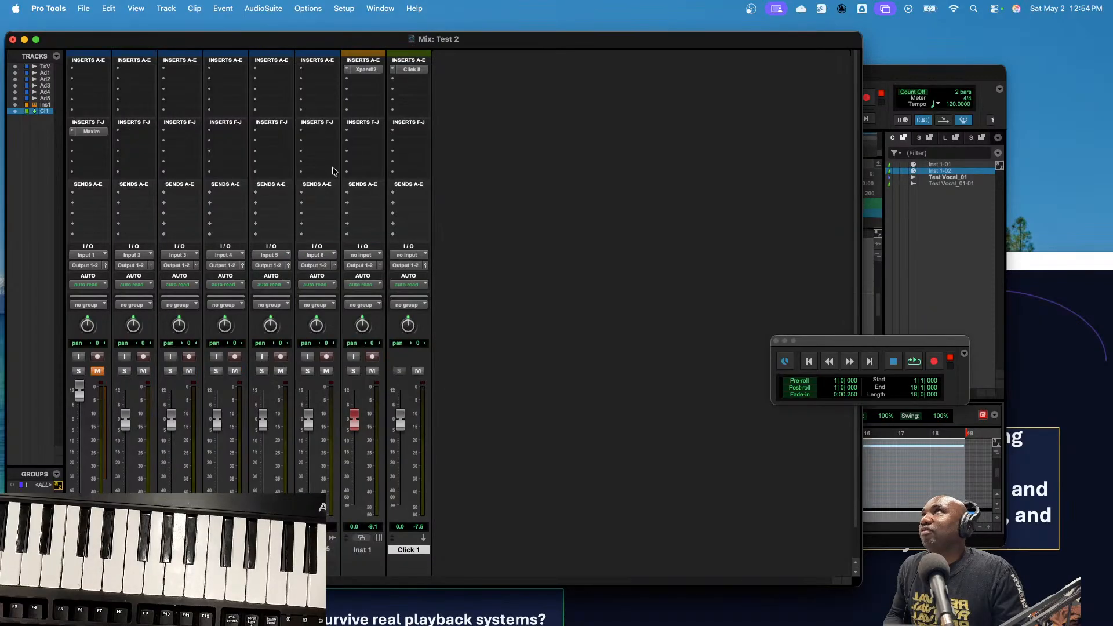
# - Open Xpand!2 on Inst 1 and, during playback, set Part B's FX1 send to about -10.1 dB and FX2 send to about -3.3 dB
pyautogui.click(361, 68)
pyautogui.click(410, 107)
pyautogui.click(365, 70)
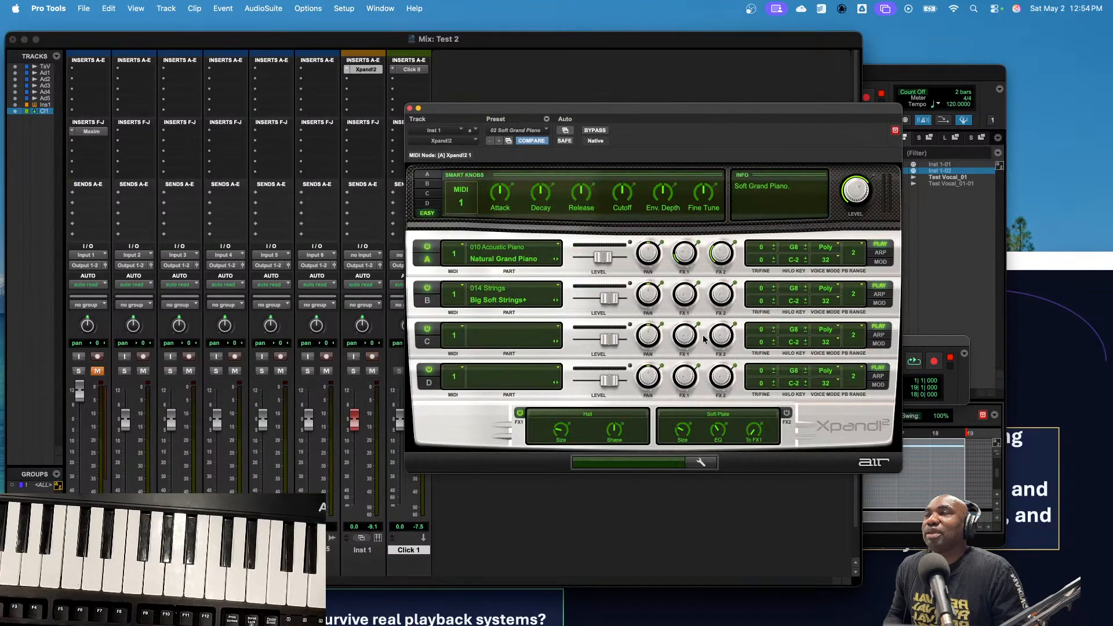
pyautogui.press('space')
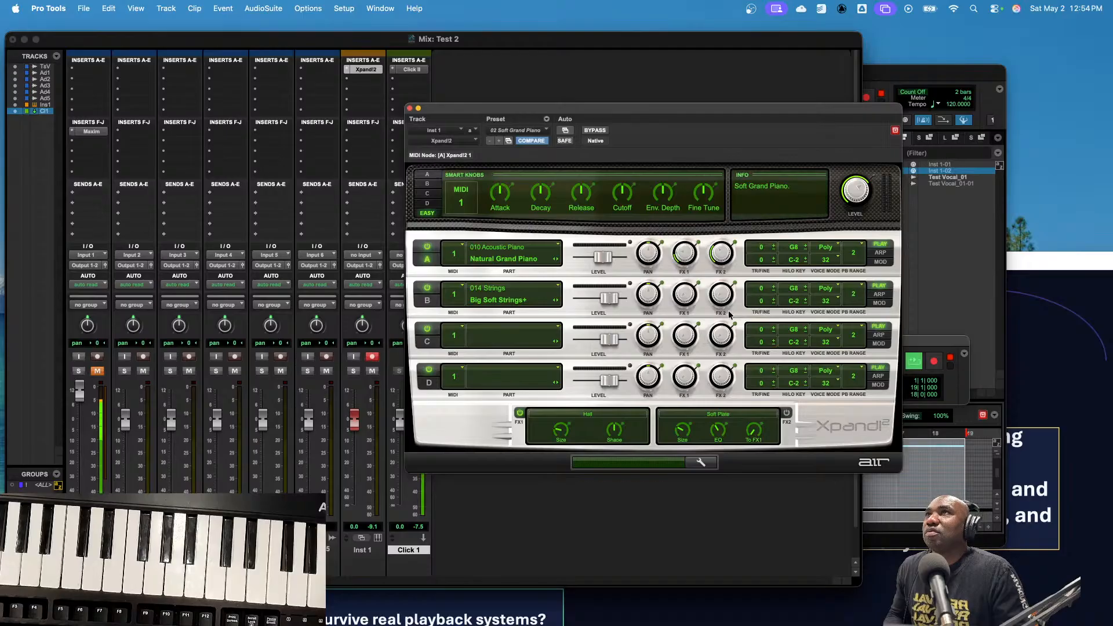
pyautogui.moveTo(685, 295); pyautogui.dragTo(664, 258)
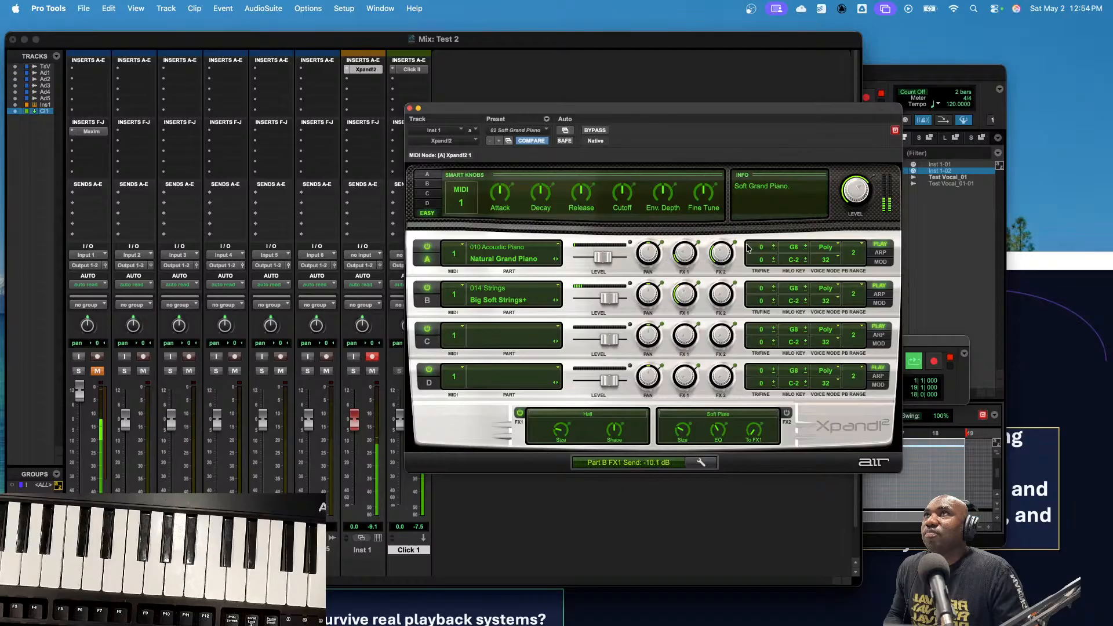
pyautogui.moveTo(719, 296); pyautogui.dragTo(702, 223)
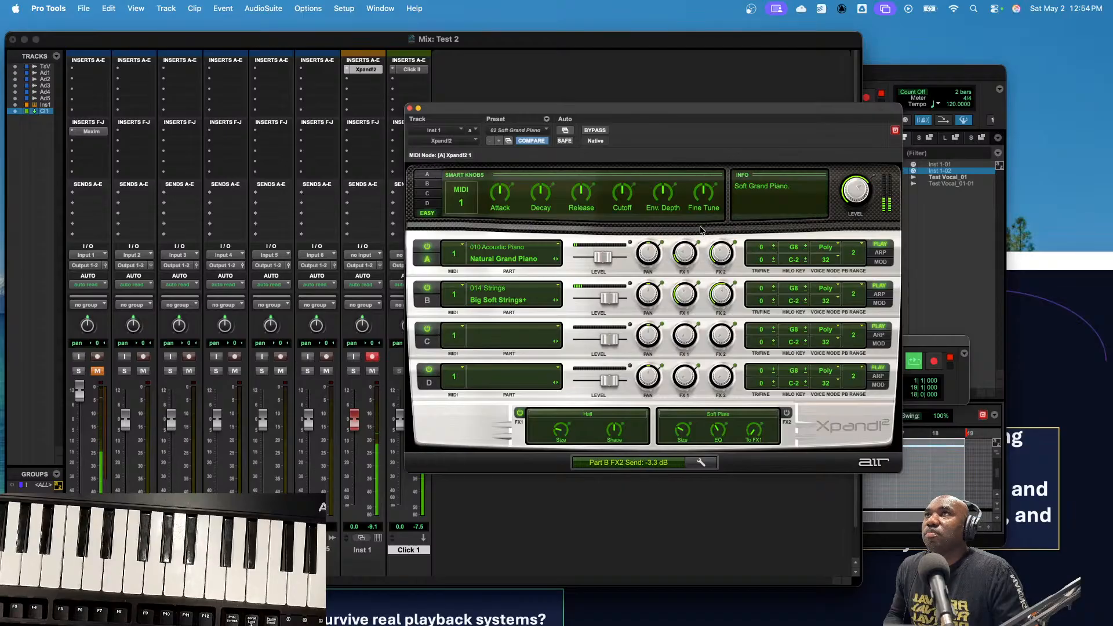
# - Raise Part A's FX1 send, set its FX2 send to -12.0 dB, and reduce the Attack smart knob
pyautogui.moveTo(686, 252); pyautogui.dragTo(681, 228)
pyautogui.click(720, 262)
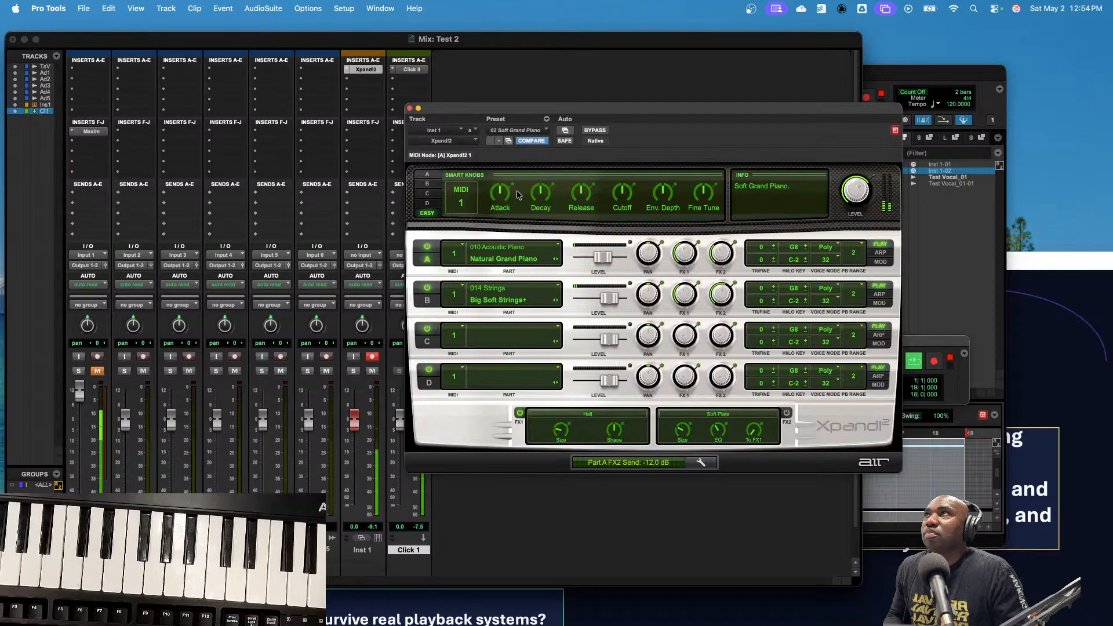
pyautogui.moveTo(499, 198); pyautogui.dragTo(501, 225)
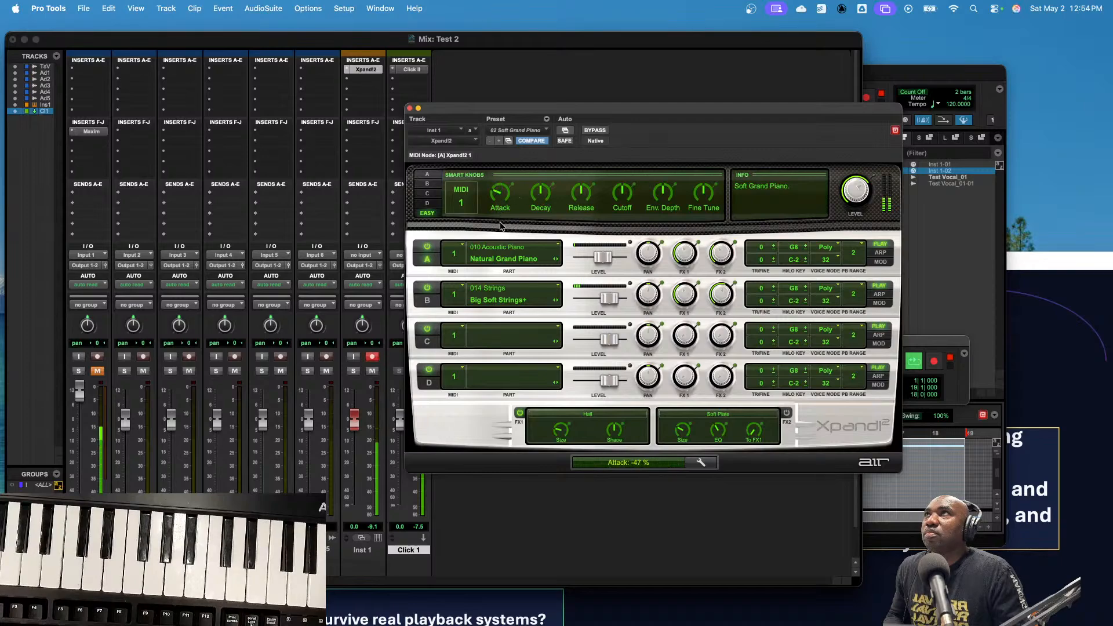
pyautogui.moveTo(496, 181); pyautogui.dragTo(485, 214)
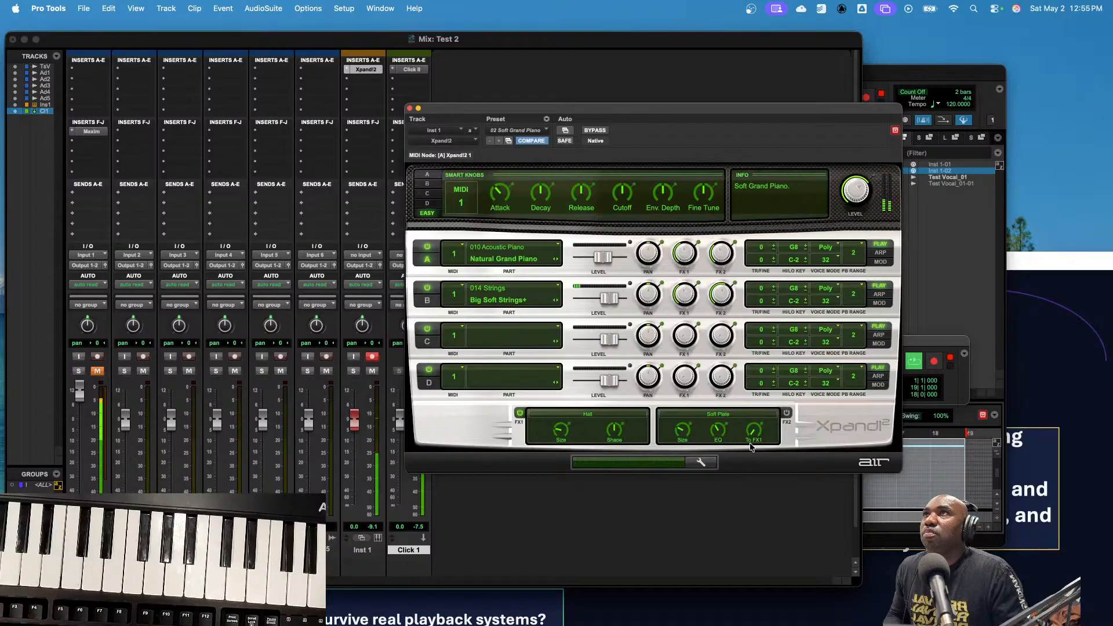
# - Set Xpand!2's FX2 To FX1 amount to 45 % and the Hall effect's Shape to 55 %
pyautogui.moveTo(751, 442); pyautogui.dragTo(739, 411)
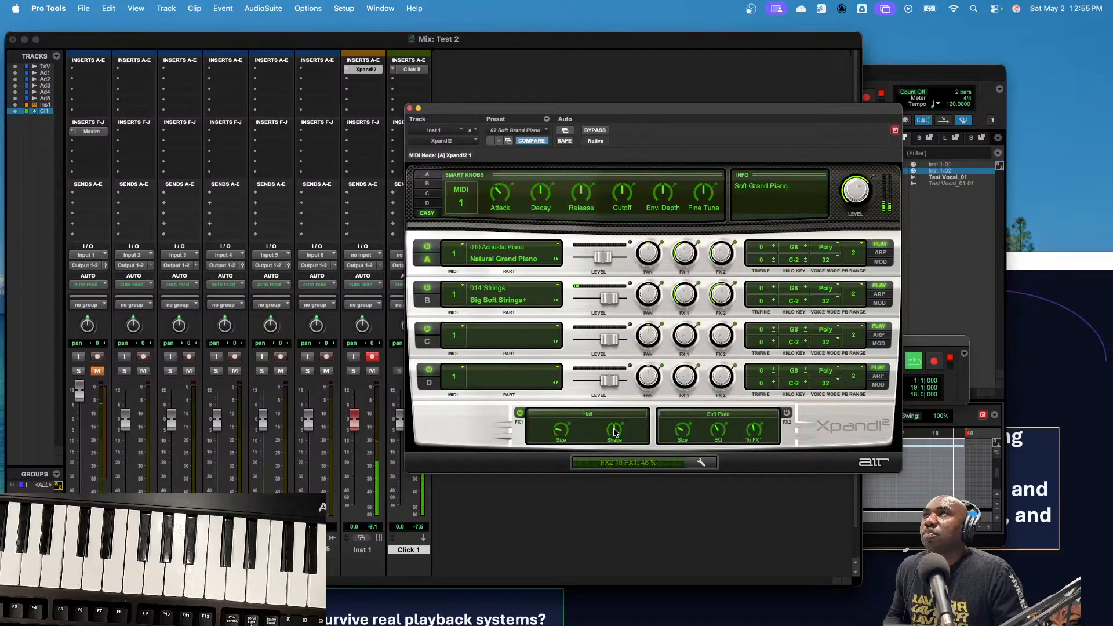
pyautogui.moveTo(615, 431); pyautogui.dragTo(618, 432)
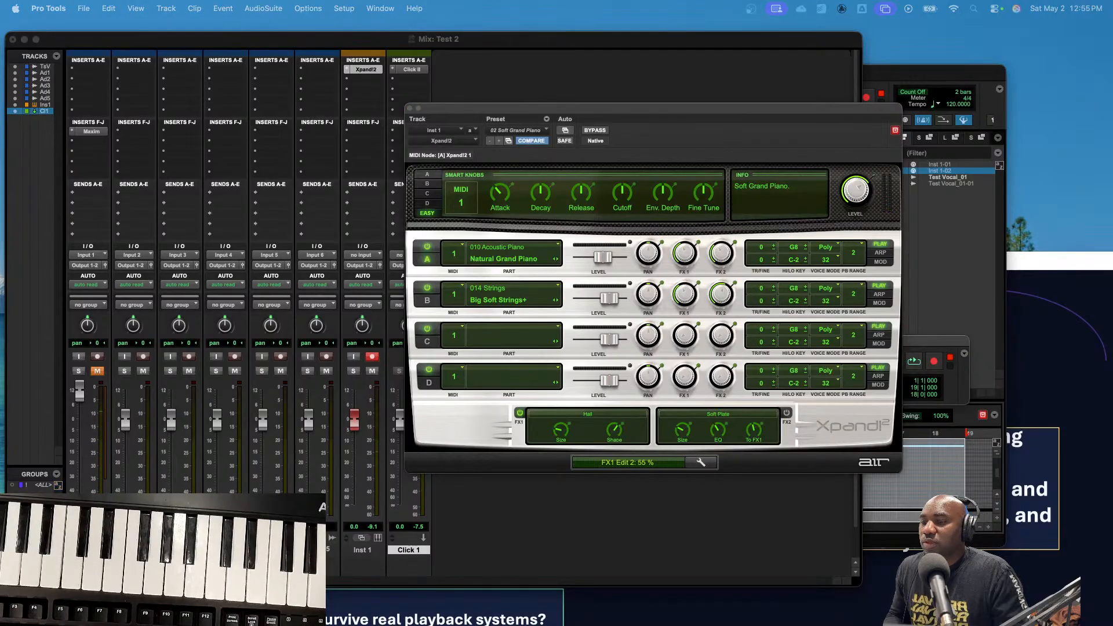
# - Play back the adjusted Inst 1 sound, reposition the Edit window behind the plug-in, and dismiss the CPU overload alert
pyautogui.click(655, 394)
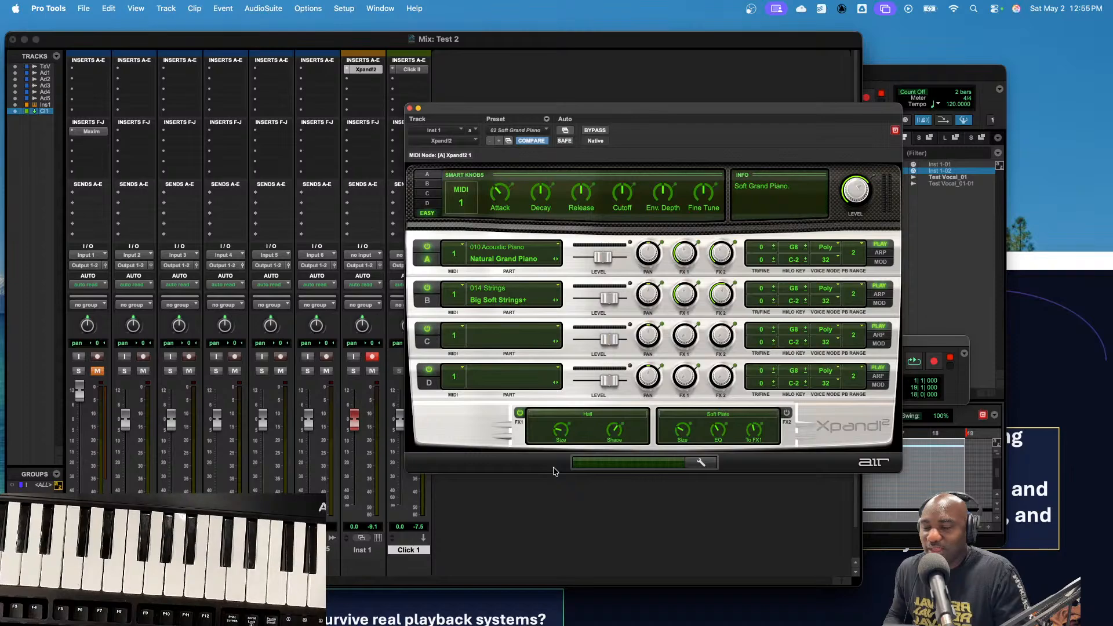
pyautogui.press('space')
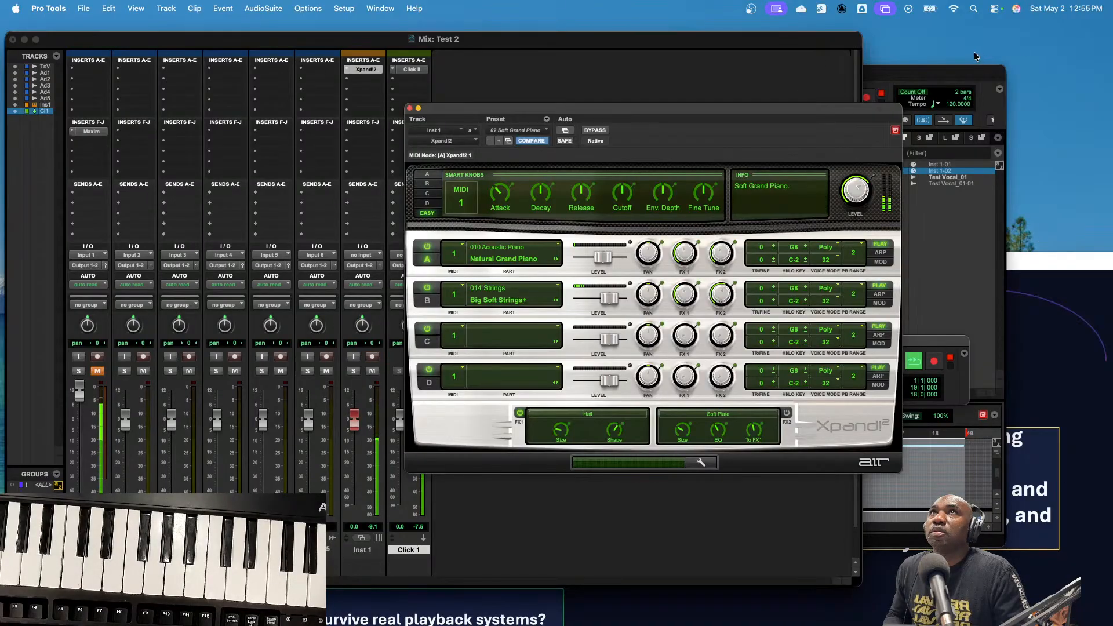
pyautogui.click(958, 69)
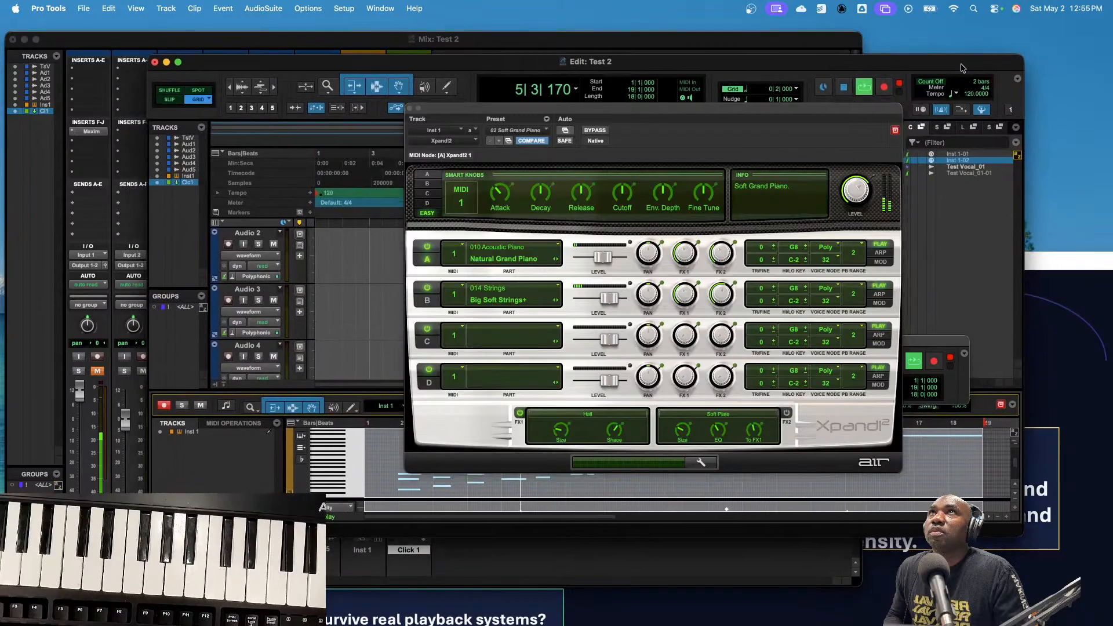
pyautogui.moveTo(958, 68); pyautogui.dragTo(983, 55)
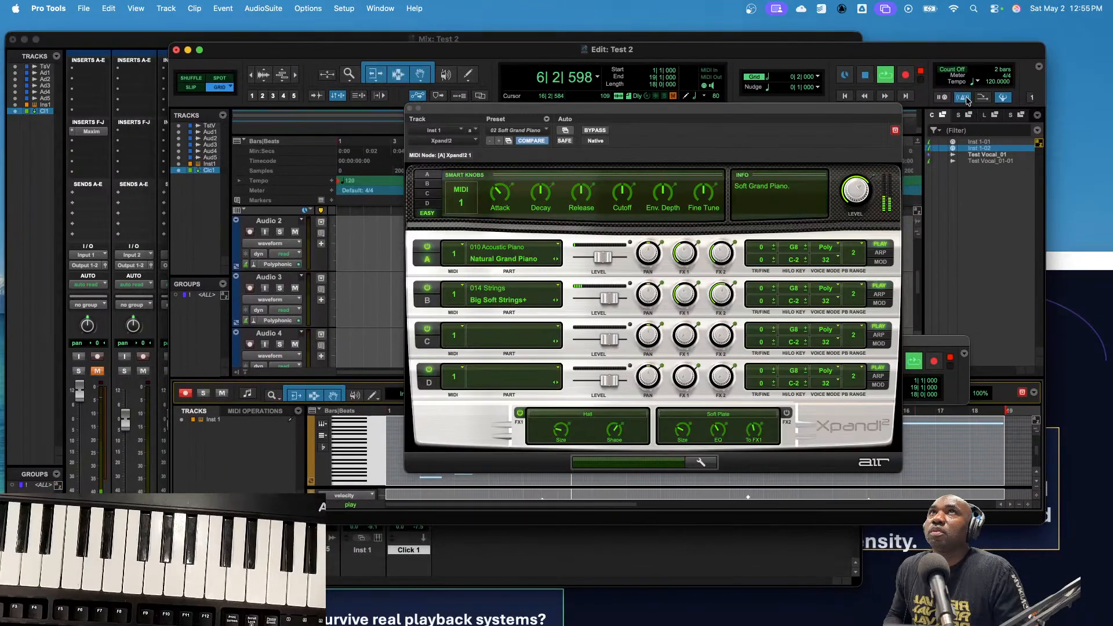
pyautogui.press('space')
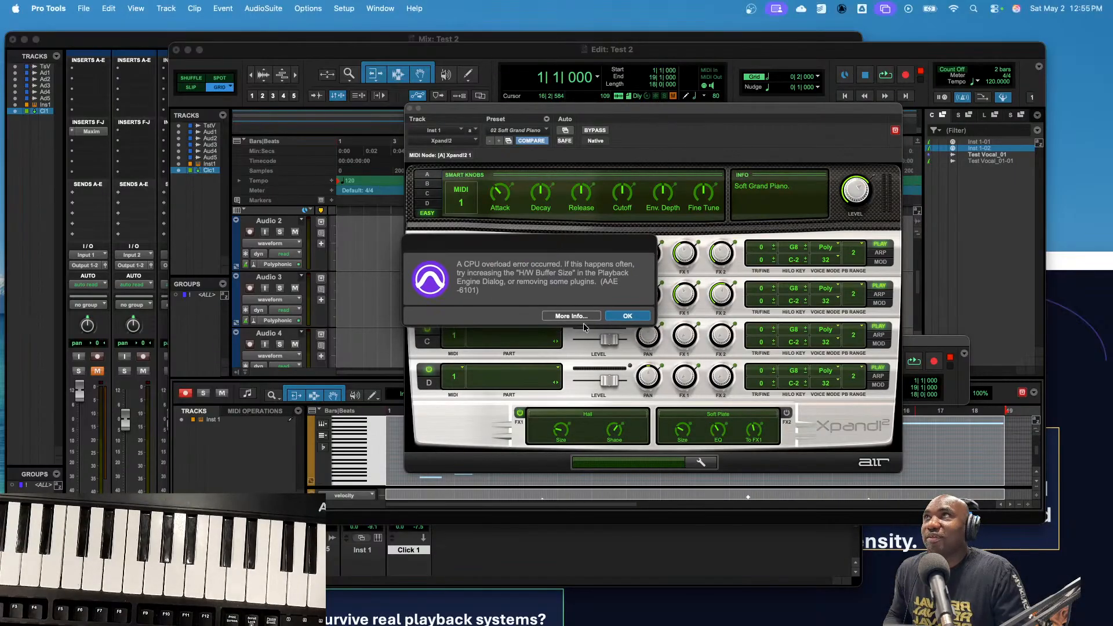
pyautogui.click(637, 317)
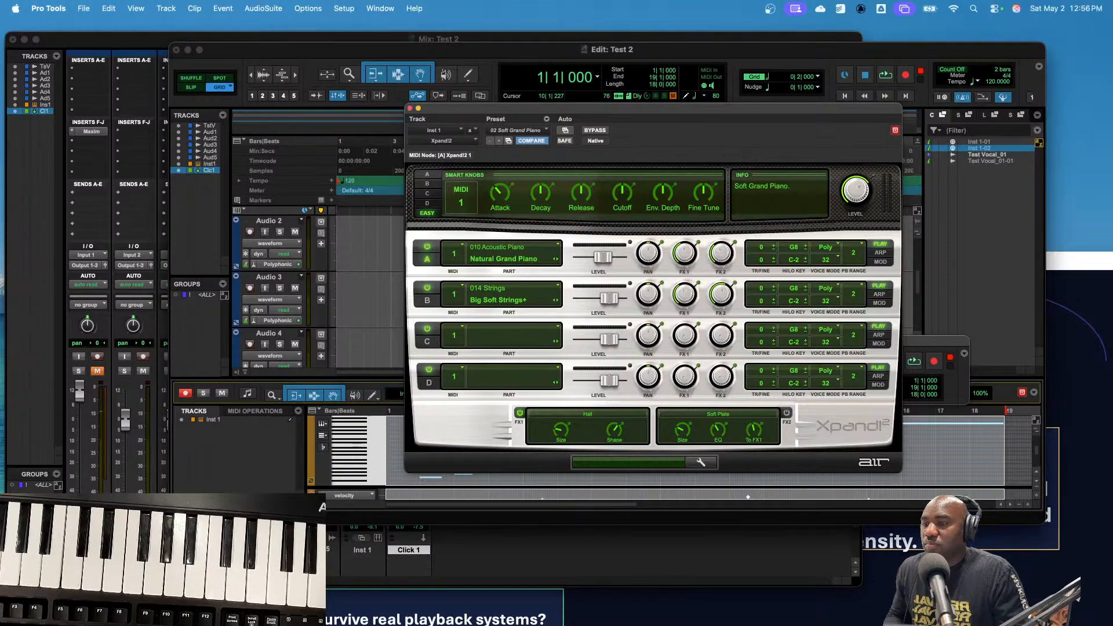
# - During playback, set Xpand!2's Decay to -16 % and the Hall effect's Size to 9.4 sec, and close the plug-in window
pyautogui.click(743, 242)
pyautogui.press('space')
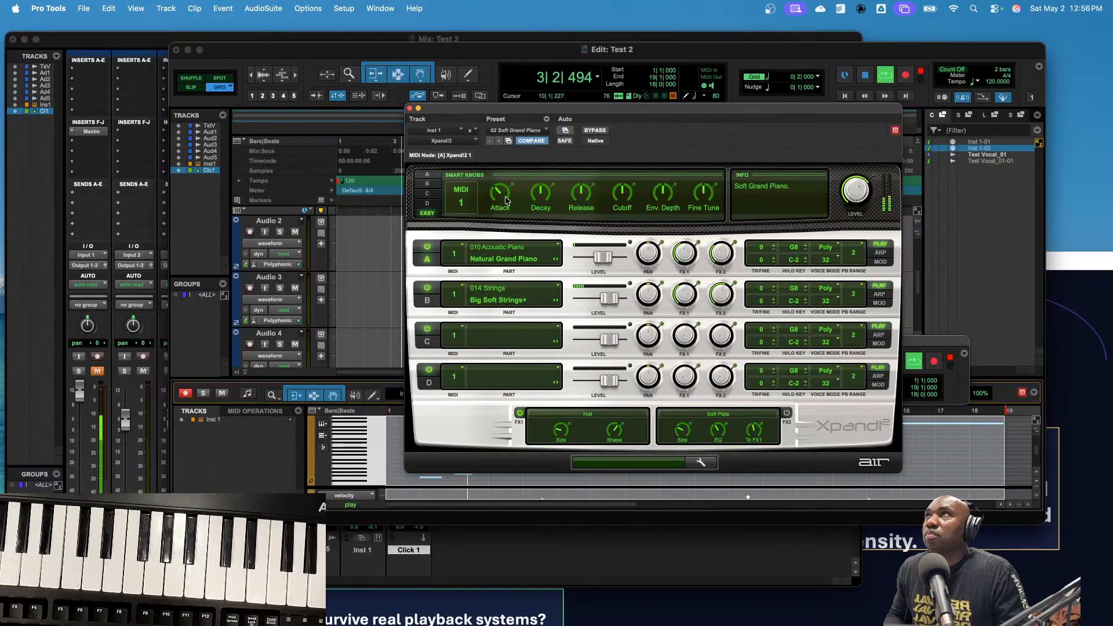
pyautogui.moveTo(536, 194)
pyautogui.moveTo(536, 194); pyautogui.dragTo(538, 204)
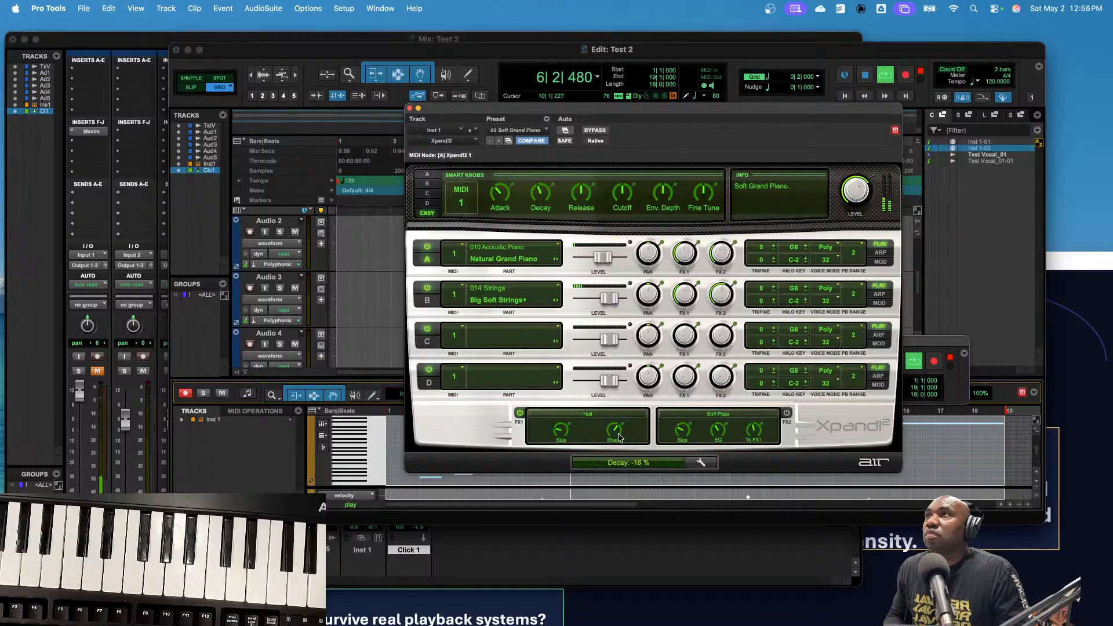
pyautogui.moveTo(567, 438); pyautogui.dragTo(555, 409)
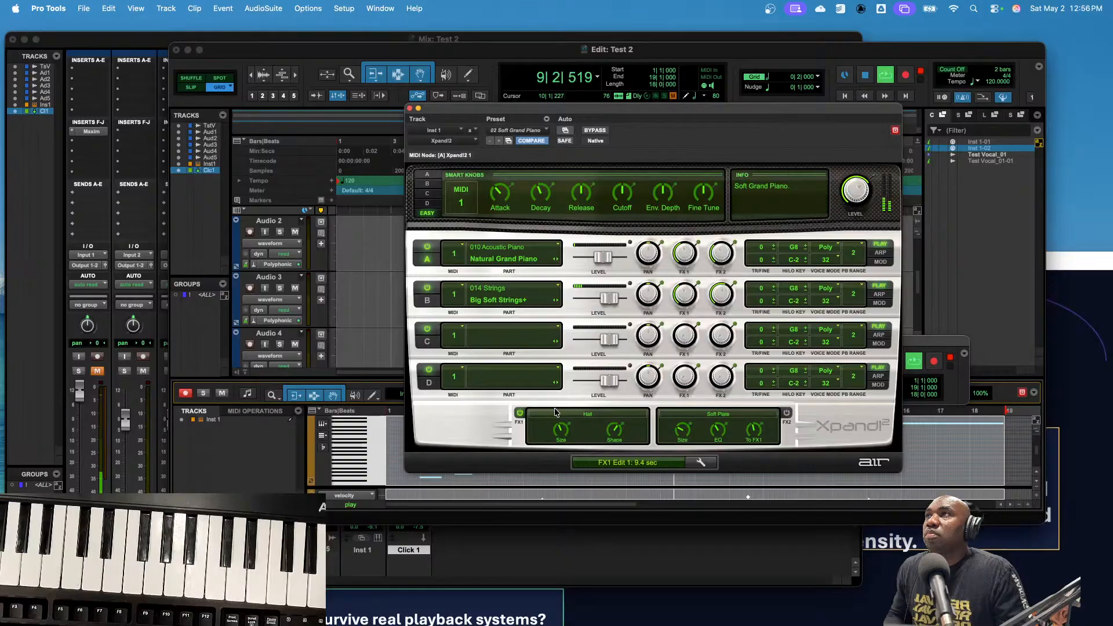
pyautogui.click(410, 109)
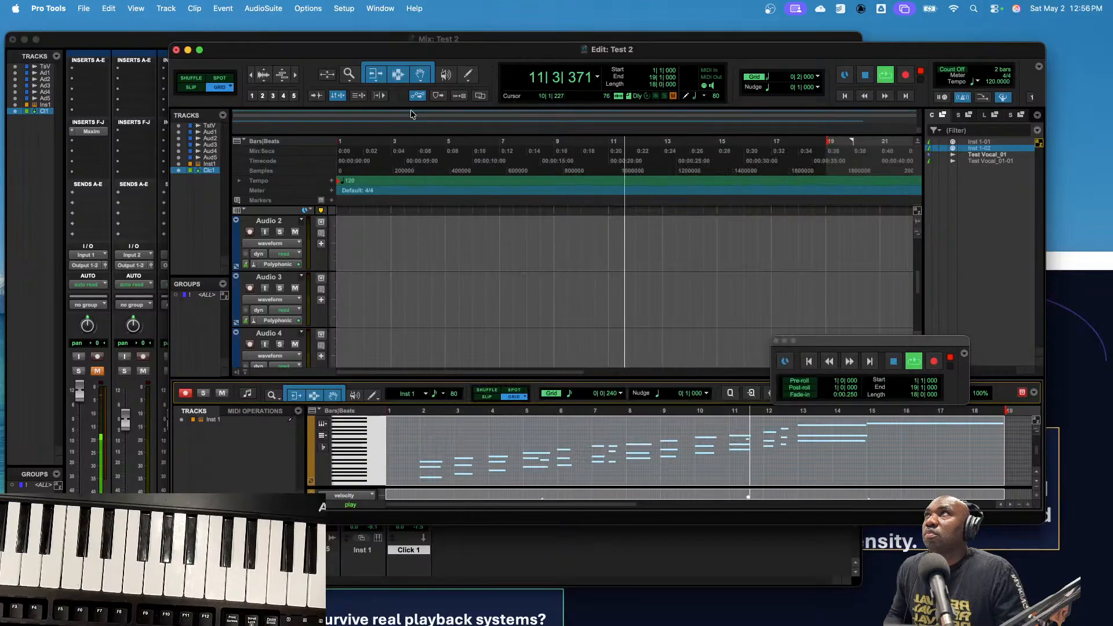
# - Insert the mono Channel Strip EQ plug-in below Xpand!2 on the Inst 1 track
pyautogui.click(359, 578)
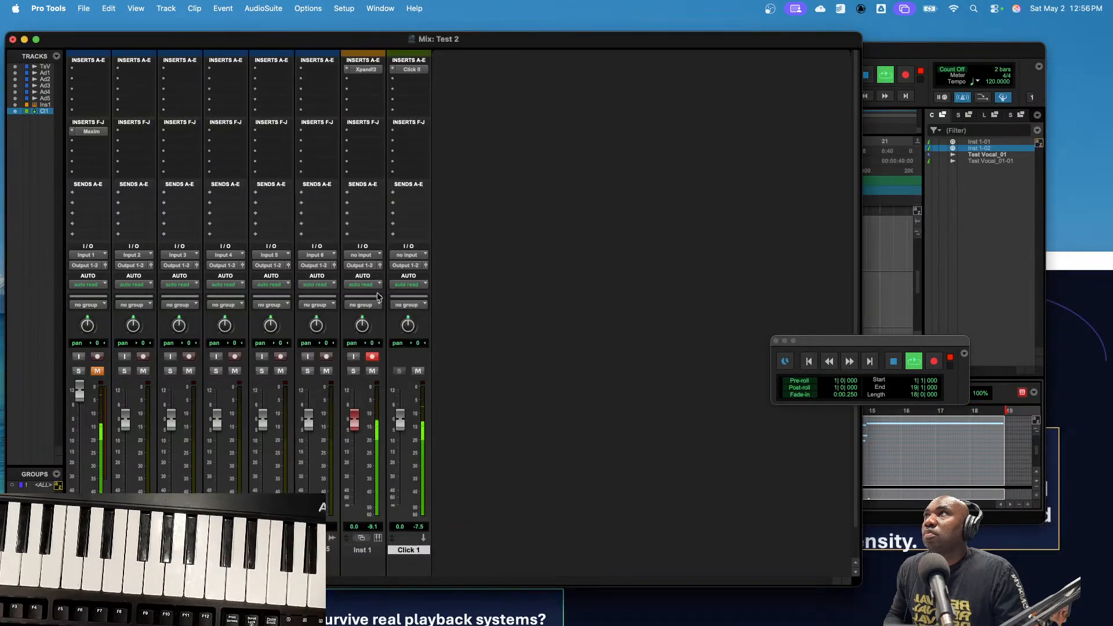
pyautogui.click(364, 87)
pyautogui.moveTo(404, 83)
pyautogui.moveTo(463, 85)
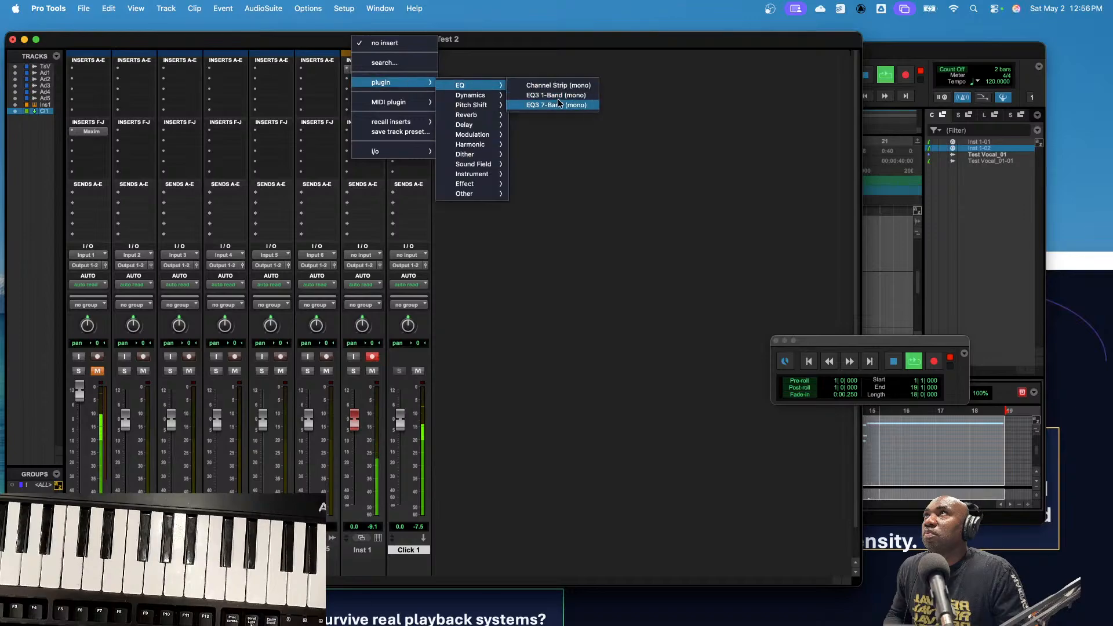
pyautogui.press('Escape')
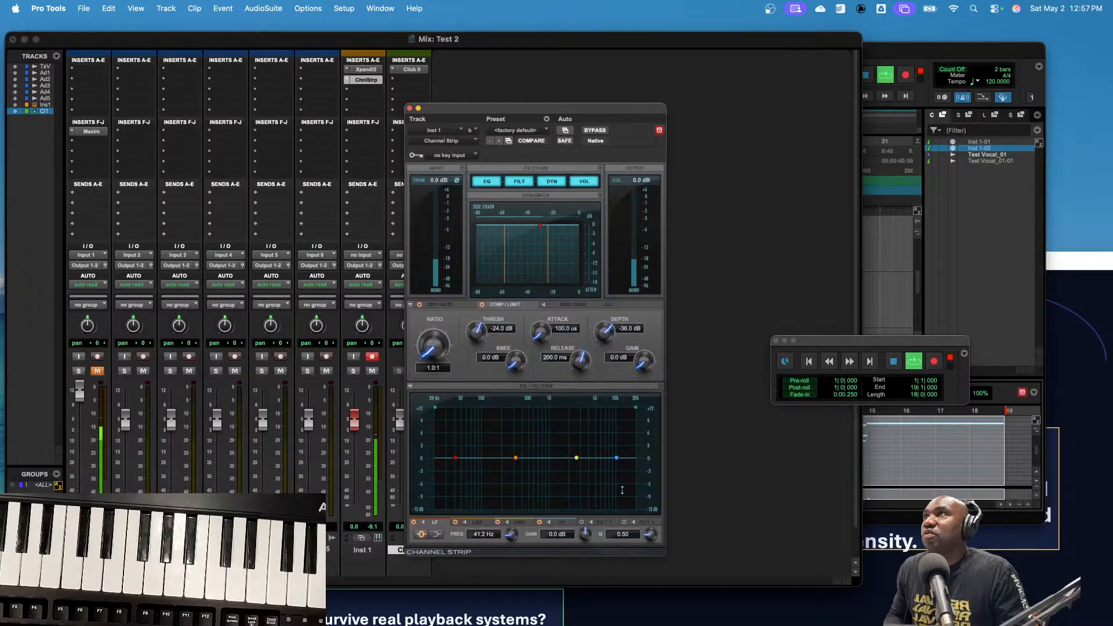
# - Boost the Channel Strip's high band 6.3 dB at 13.4 kHz, cut its high-mid band 2.6 dB at 88.9 Hz, and bring the Edit window forward
pyautogui.moveTo(617, 458); pyautogui.dragTo(623, 436)
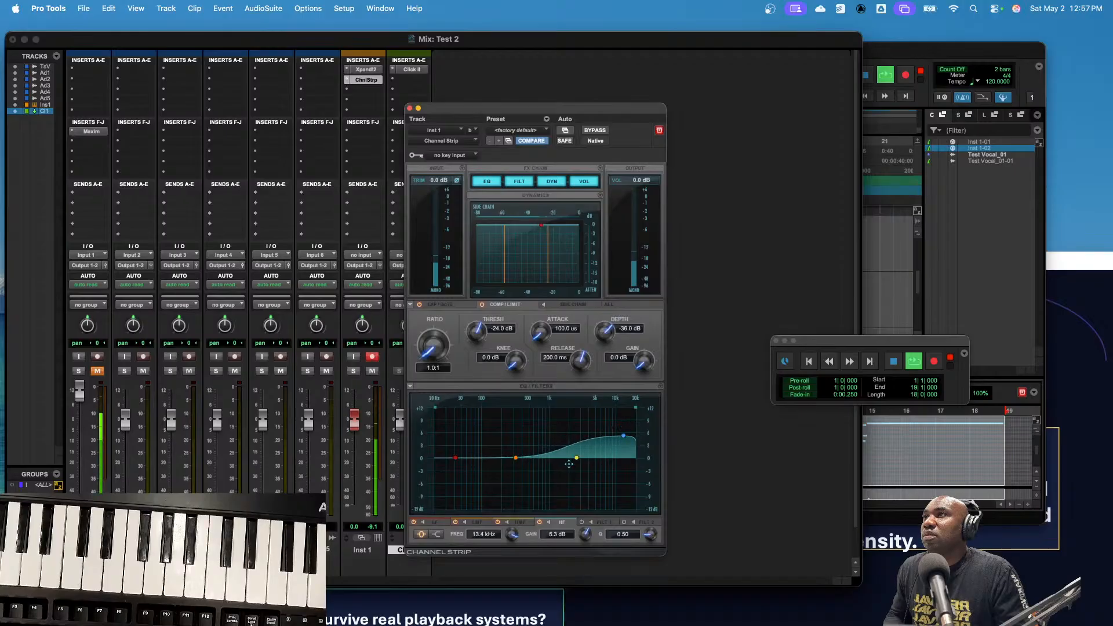
pyautogui.moveTo(572, 461); pyautogui.dragTo(475, 469)
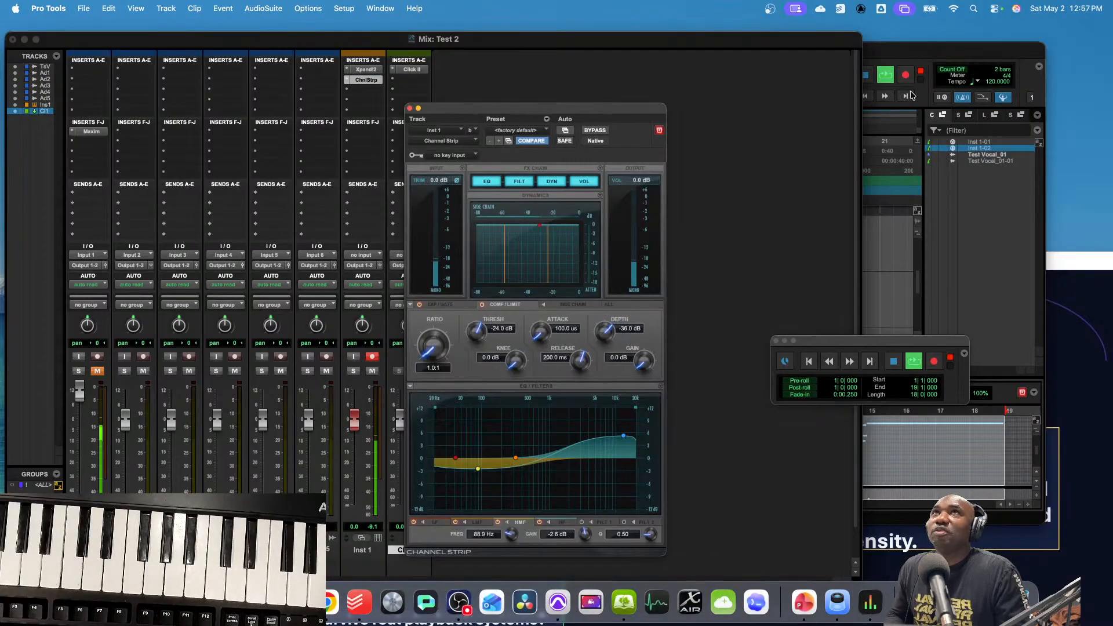
pyautogui.click(965, 102)
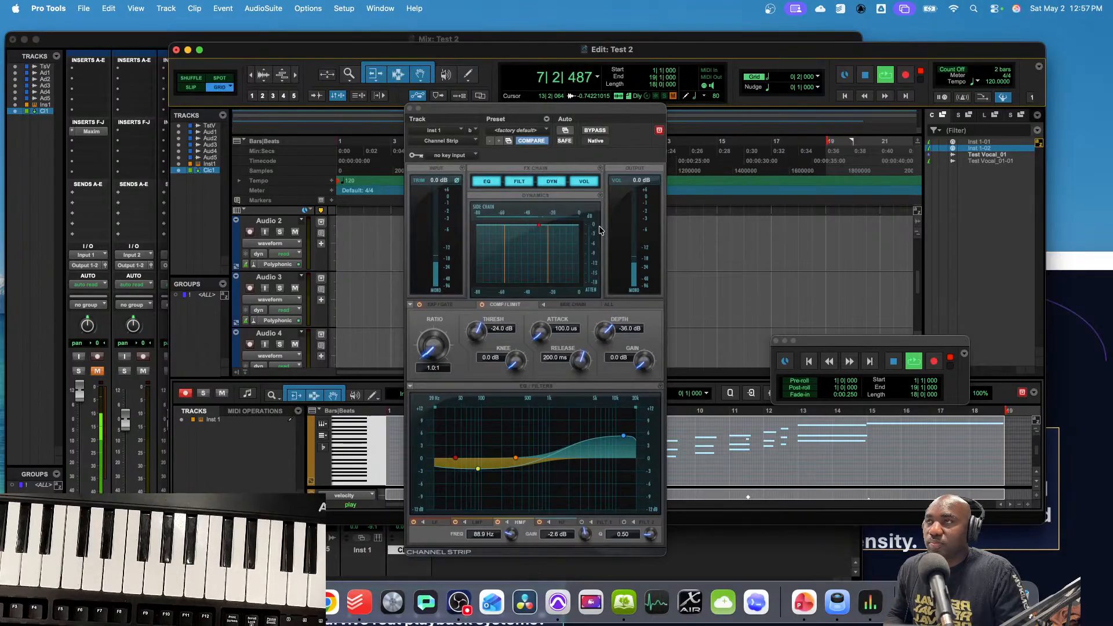
# - Close the Channel Strip plug-in window and stop playback
pyautogui.click(412, 109)
pyautogui.press('space')
# - Duplicate the Inst 1 track with its MIDI clip and inserts
pyautogui.scroll(-5, 435, 290)
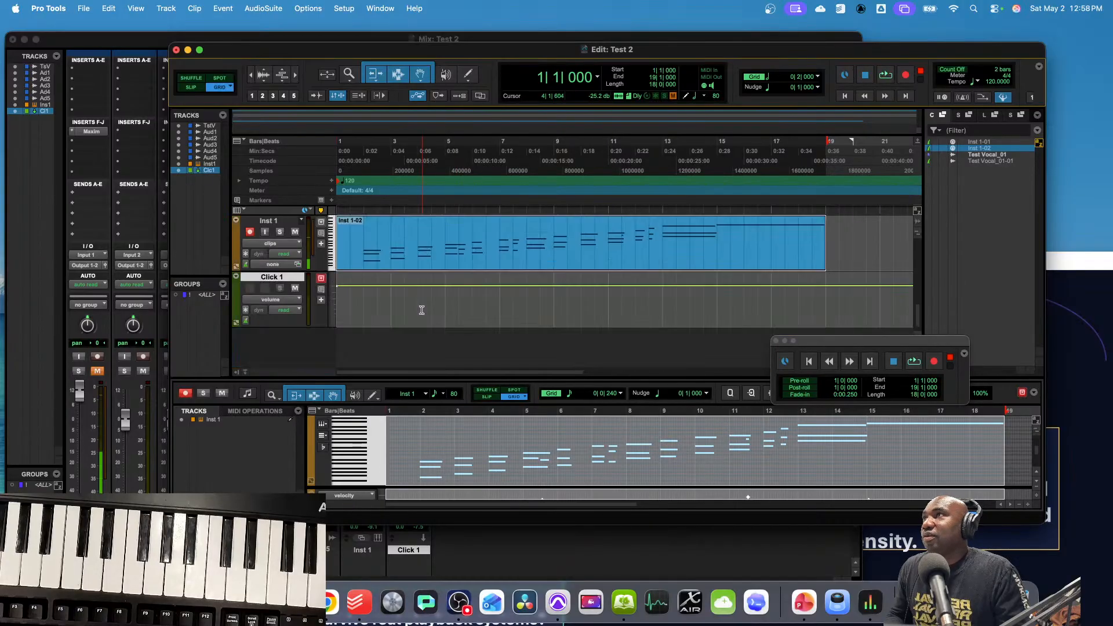
pyautogui.scroll(1, 284, 221)
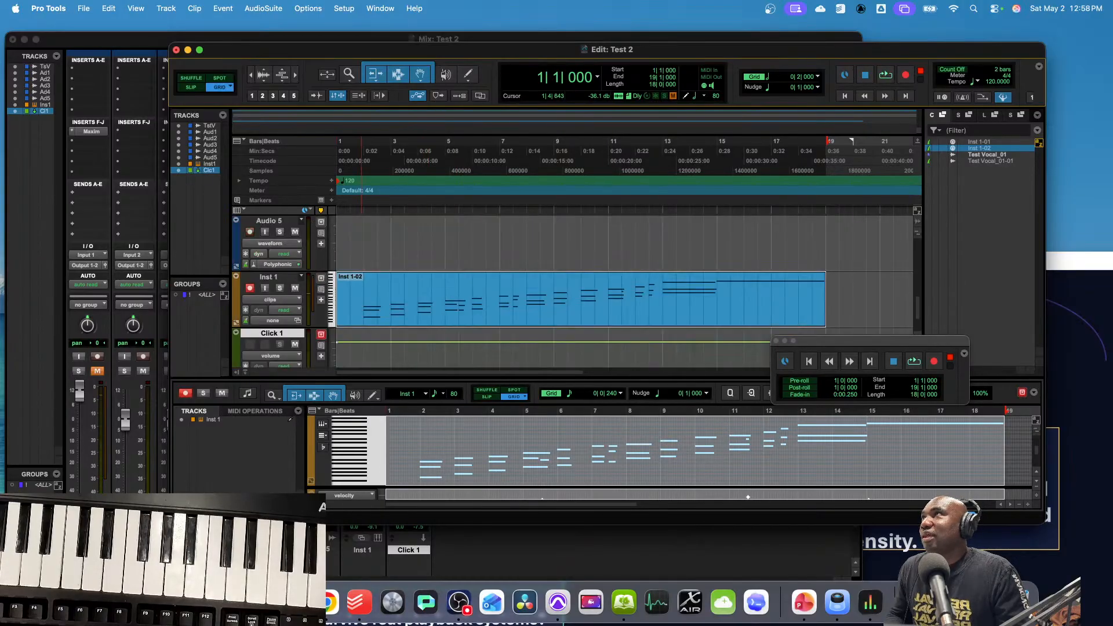
pyautogui.click(279, 278)
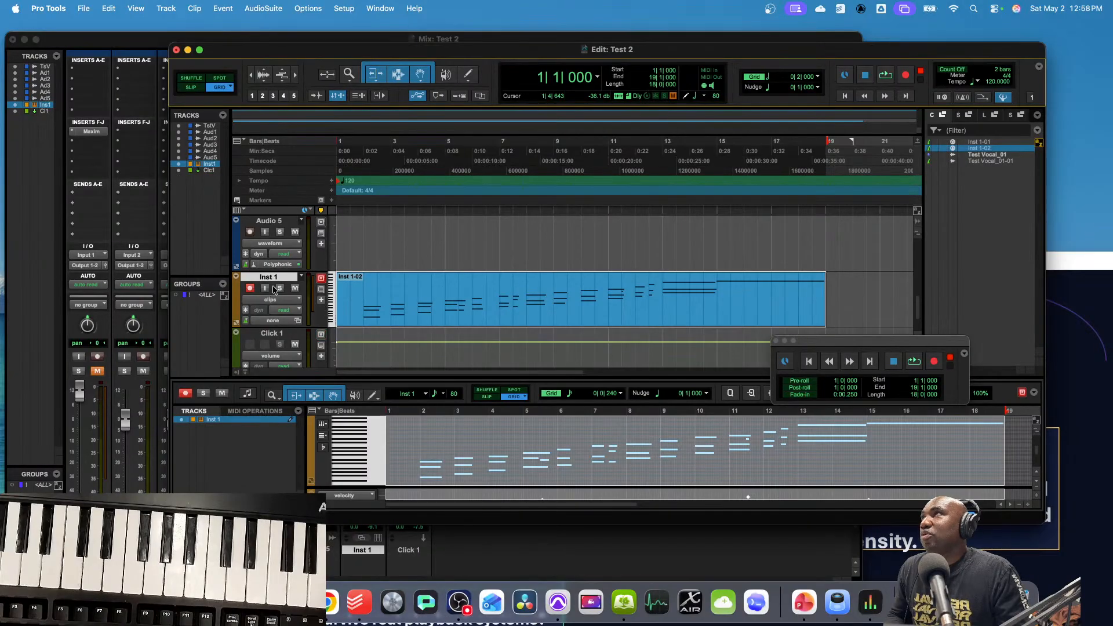
pyautogui.rightClick(274, 282)
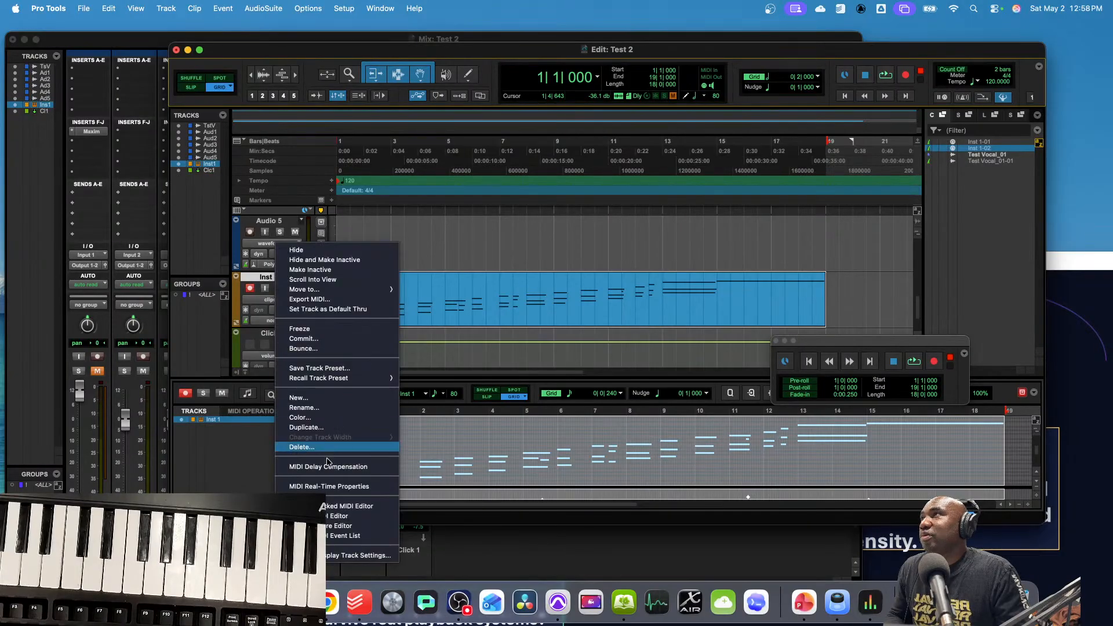
pyautogui.press('Escape')
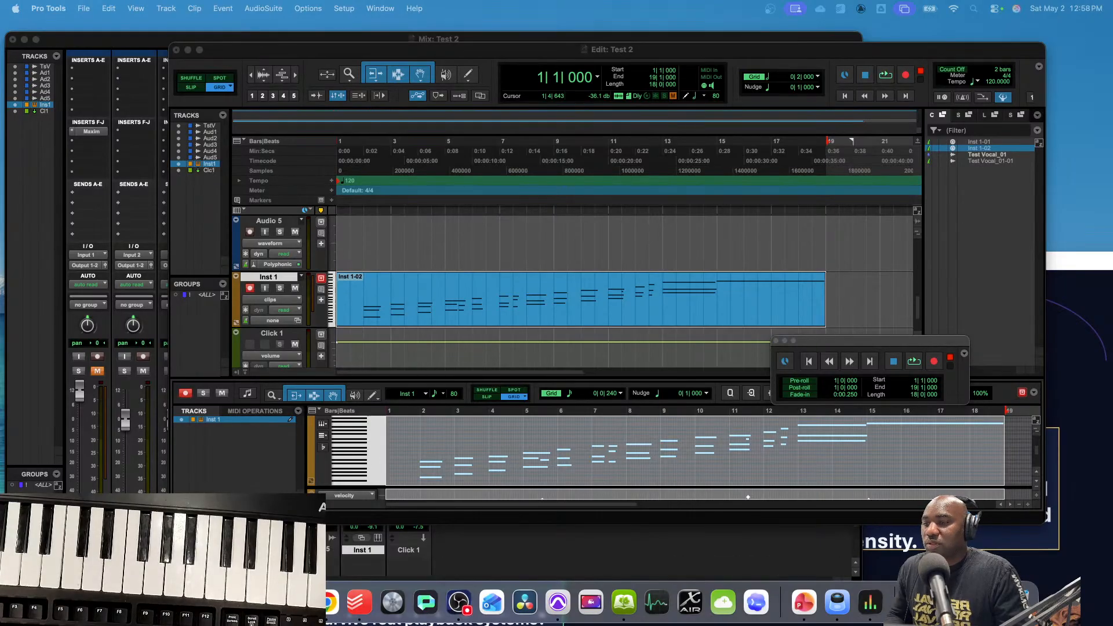
pyautogui.press('Return')
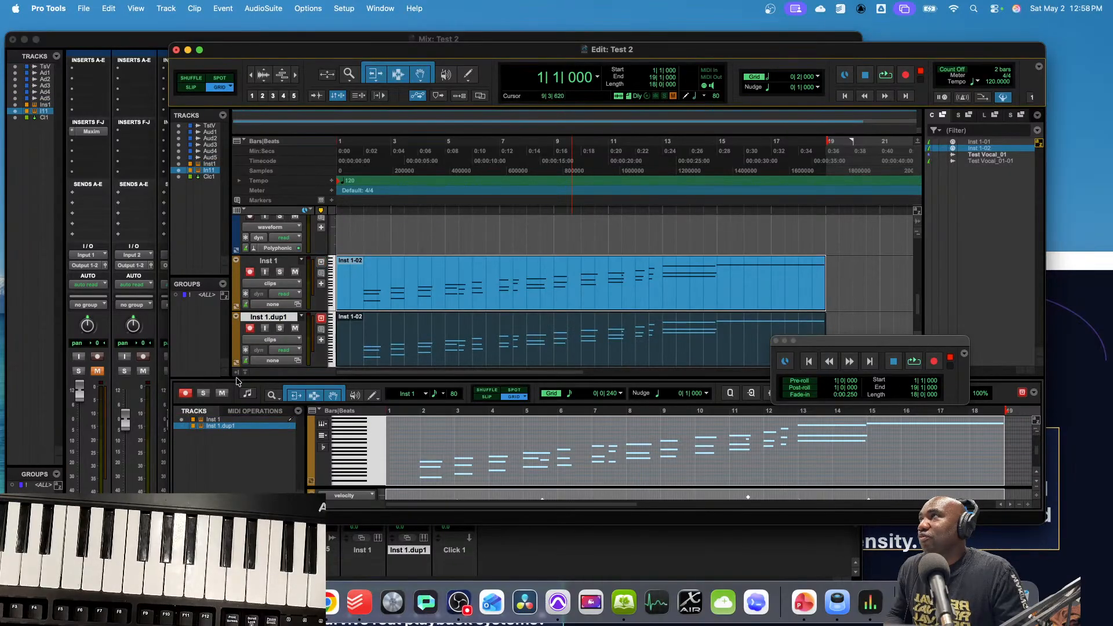
# - Clear the transport and docked MIDI editor out of the way, and duplicate the instrument track twice more, as Inst 1.dup2 and Inst 1.dup3
pyautogui.moveTo(864, 341); pyautogui.dragTo(959, 244)
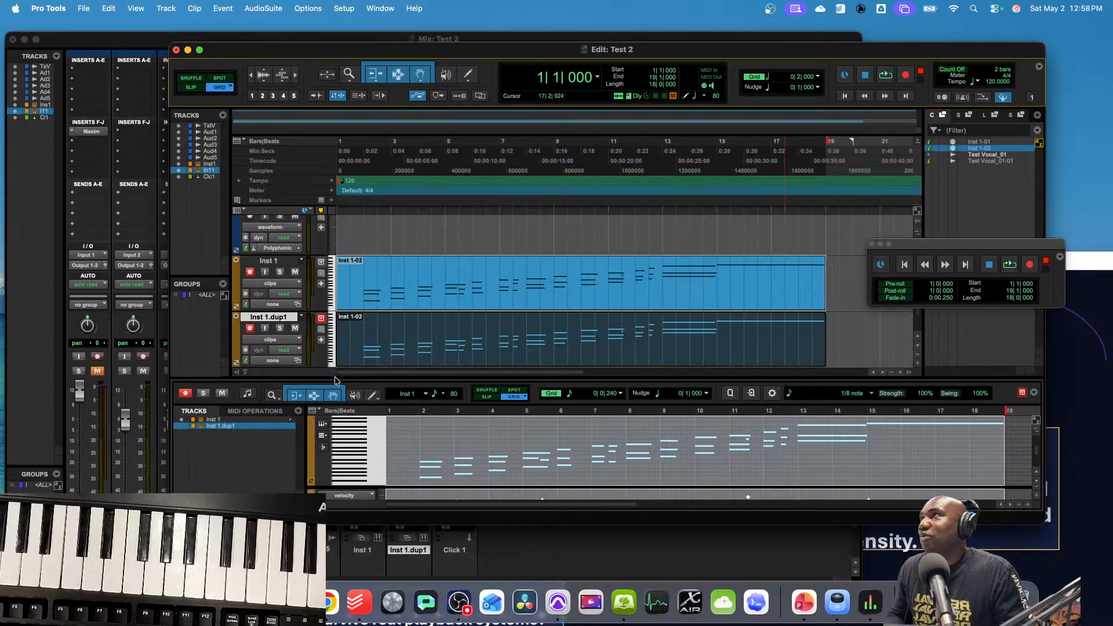
pyautogui.moveTo(337, 376); pyautogui.dragTo(335, 490)
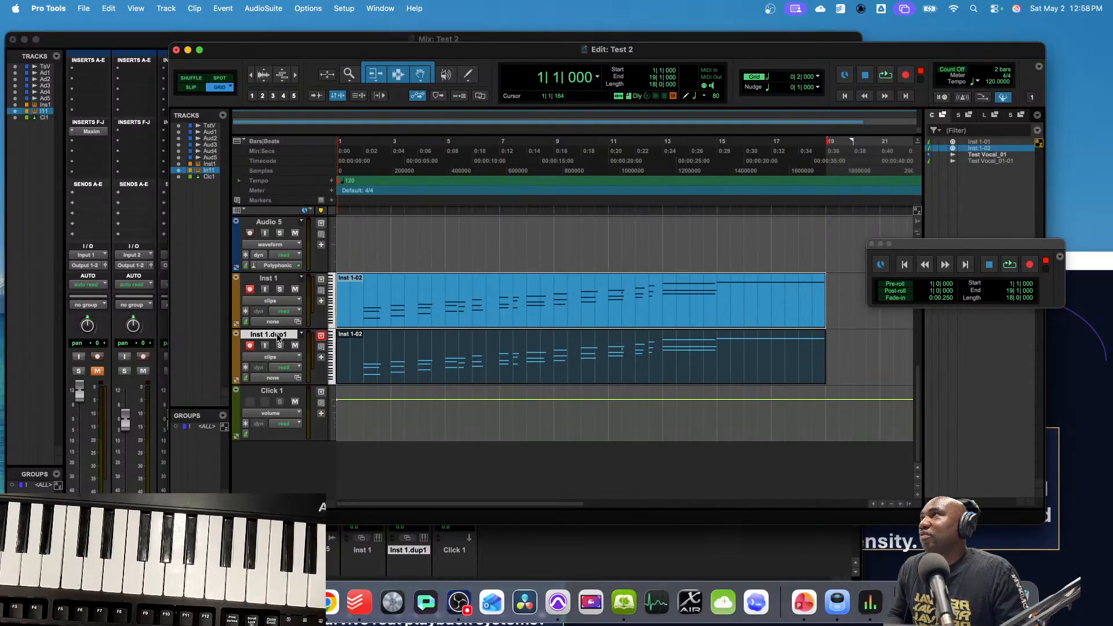
pyautogui.rightClick(277, 333)
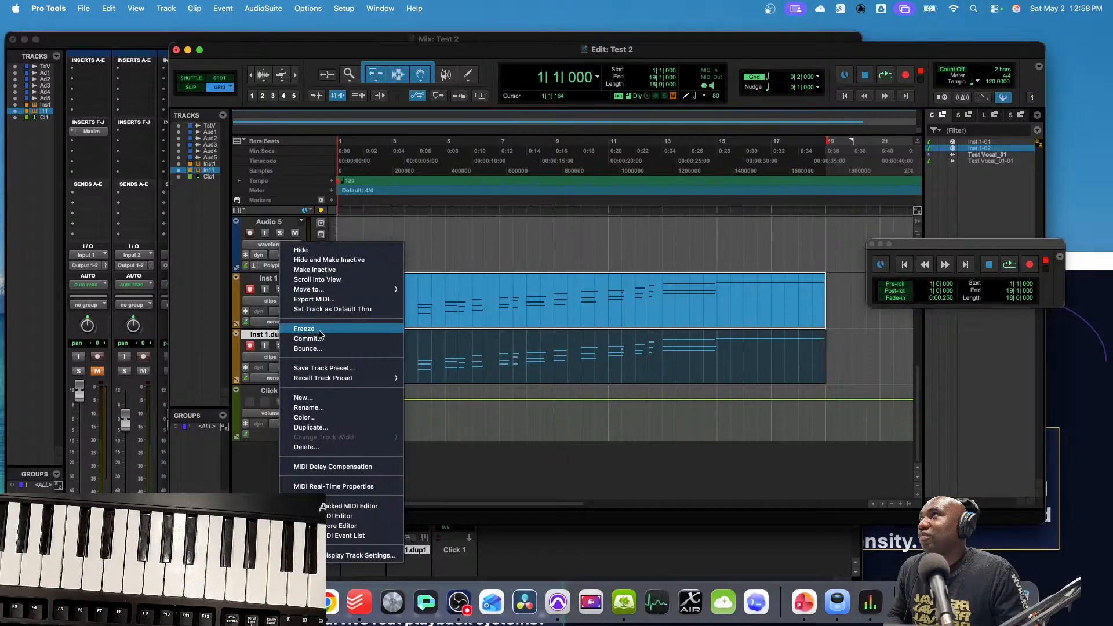
pyautogui.click(347, 424)
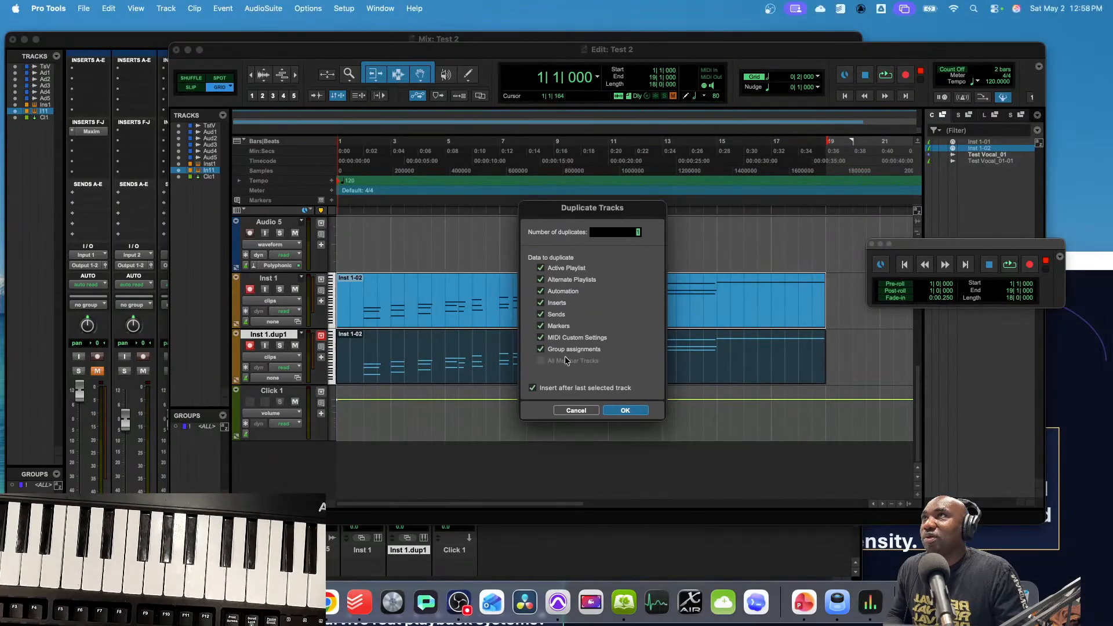
pyautogui.click(617, 411)
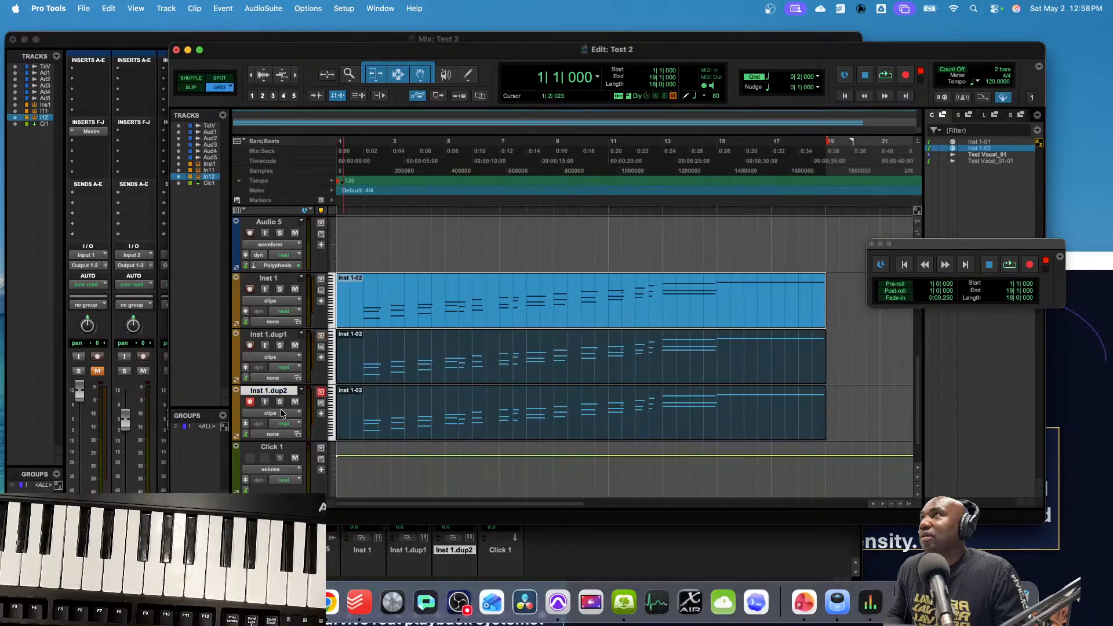
pyautogui.rightClick(280, 391)
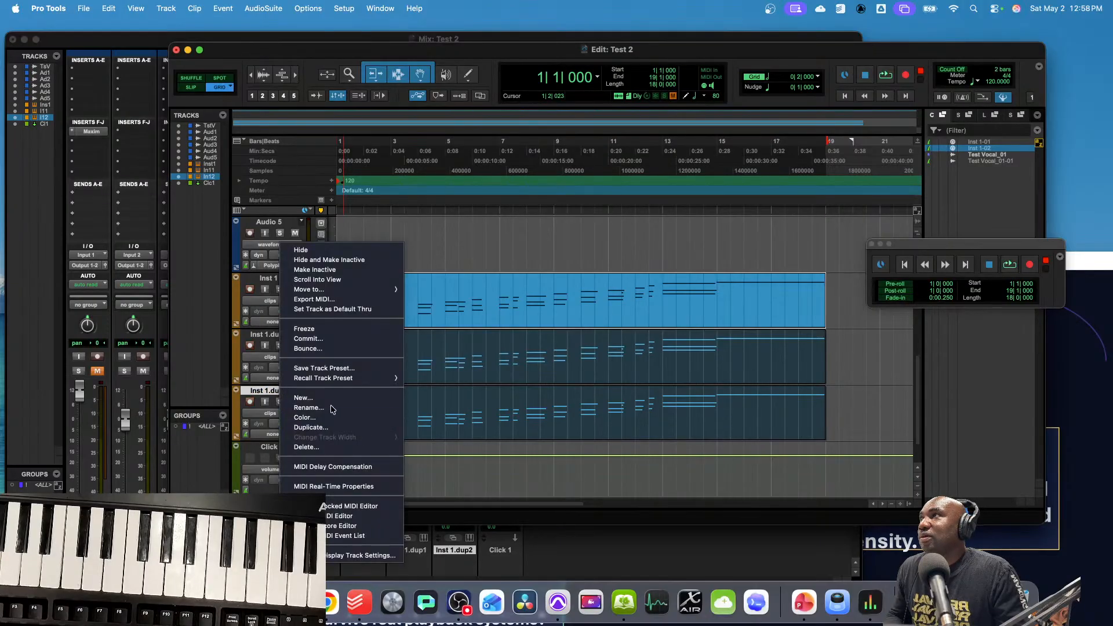
pyautogui.click(334, 427)
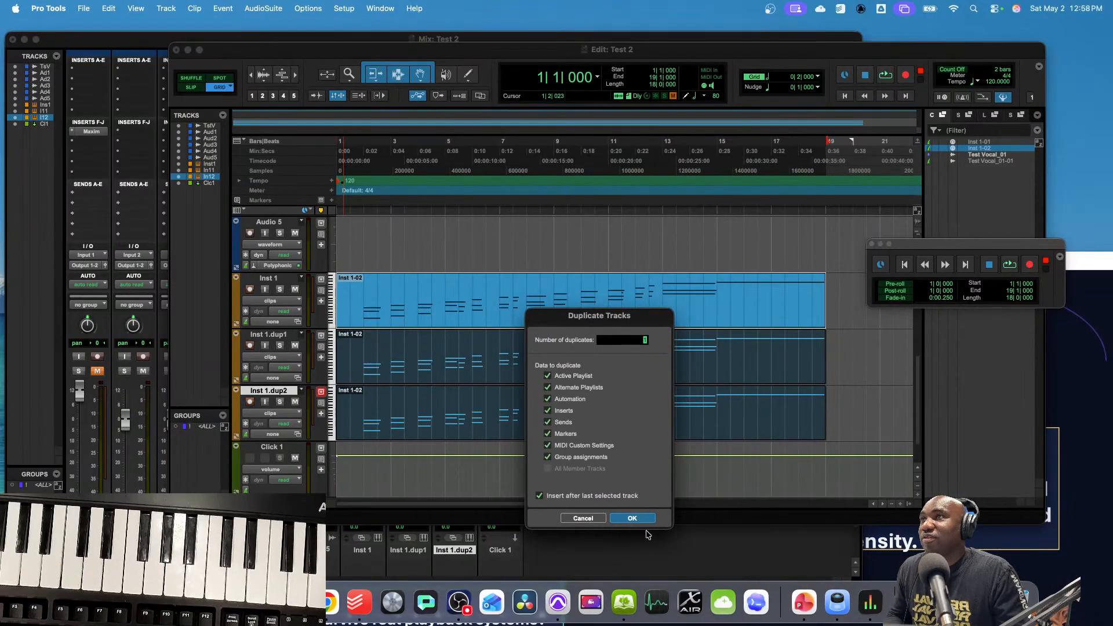
pyautogui.click(634, 521)
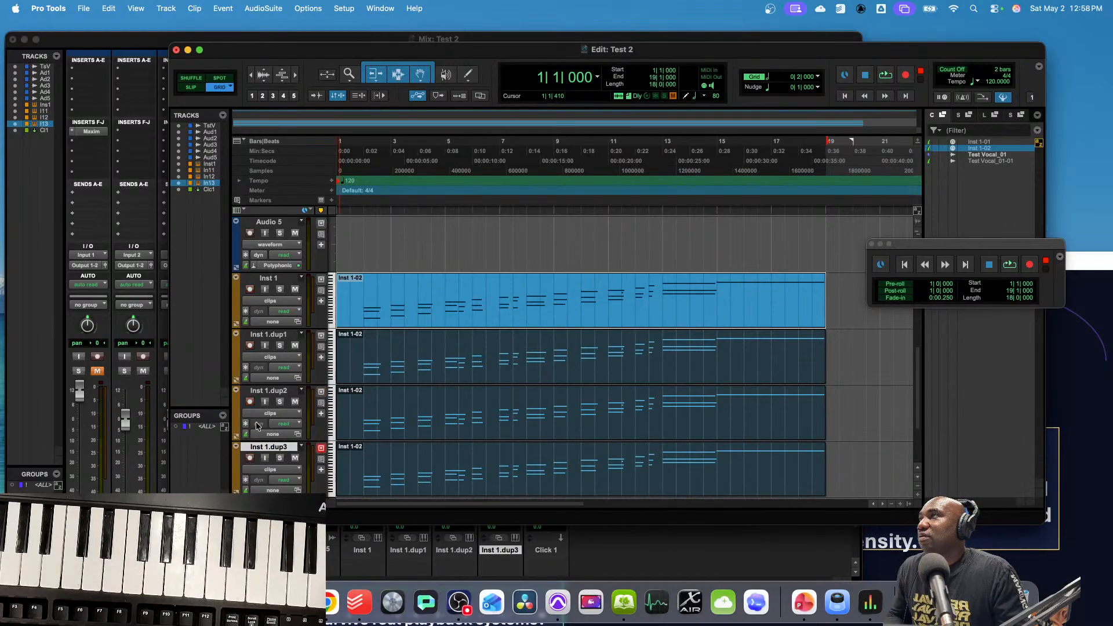
# - Disarm recording on the instrument tracks and mute Inst 1.dup2 and Inst 1.dup3
pyautogui.click(250, 401)
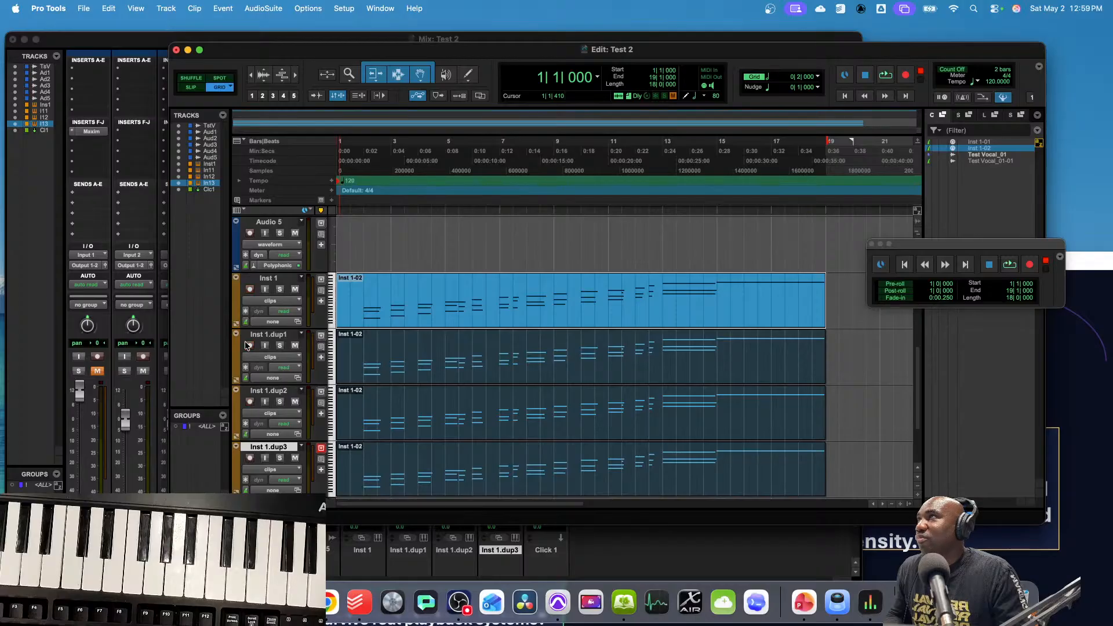
pyautogui.click(295, 402)
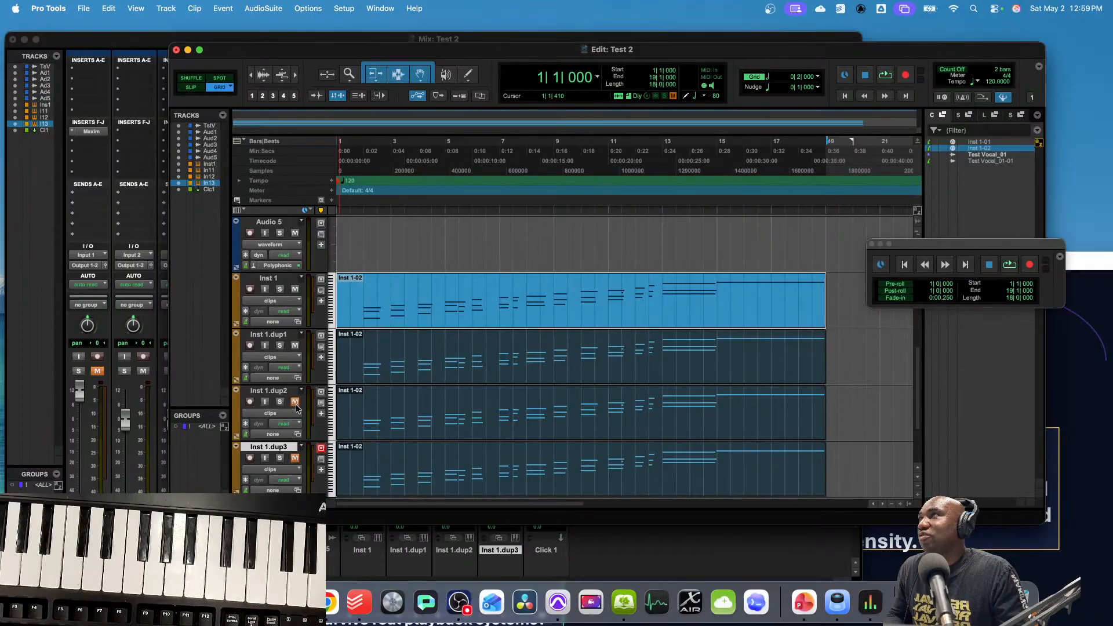
pyautogui.click(284, 335)
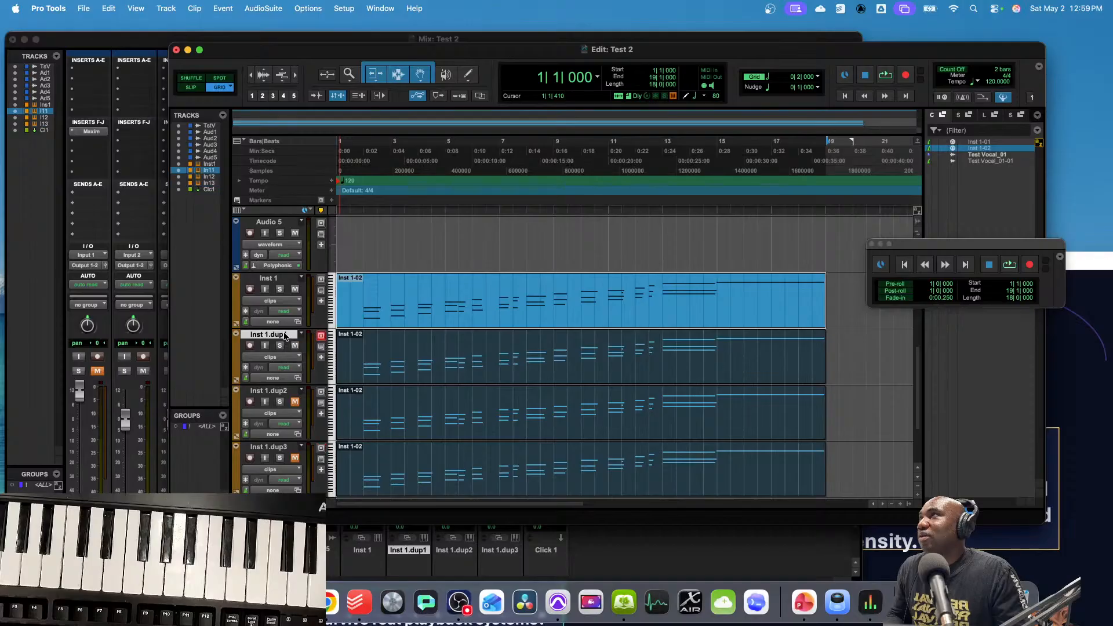
# - Rename the Inst 1 track as Piano Strings and the Inst 1.dup1 track as Bass
pyautogui.click(276, 278)
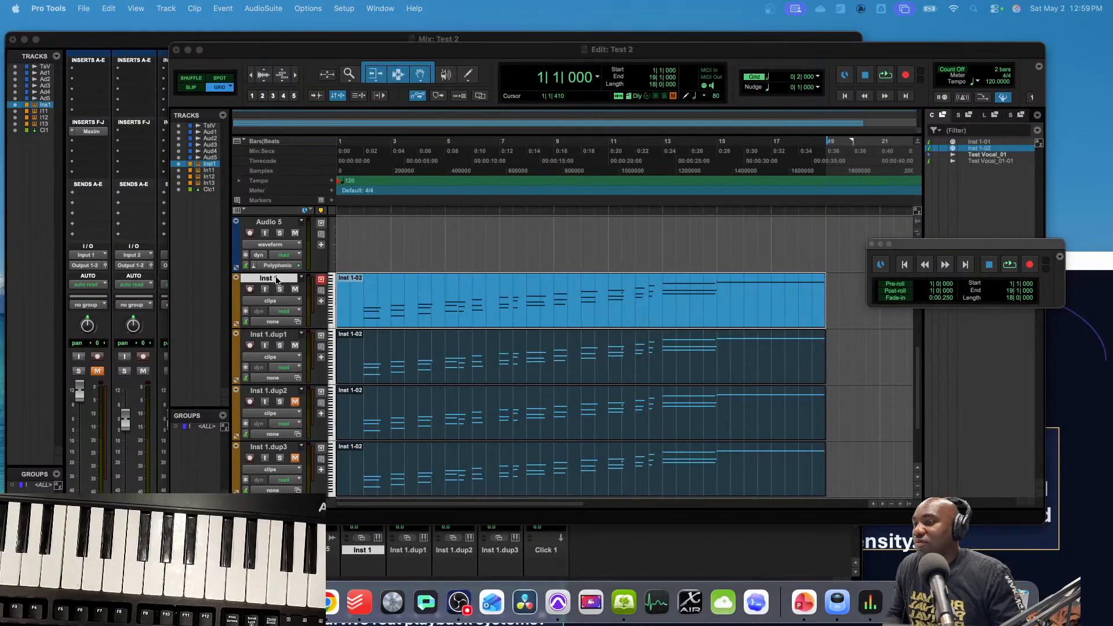
pyautogui.moveTo(888, 624); pyautogui.dragTo(565, 274)
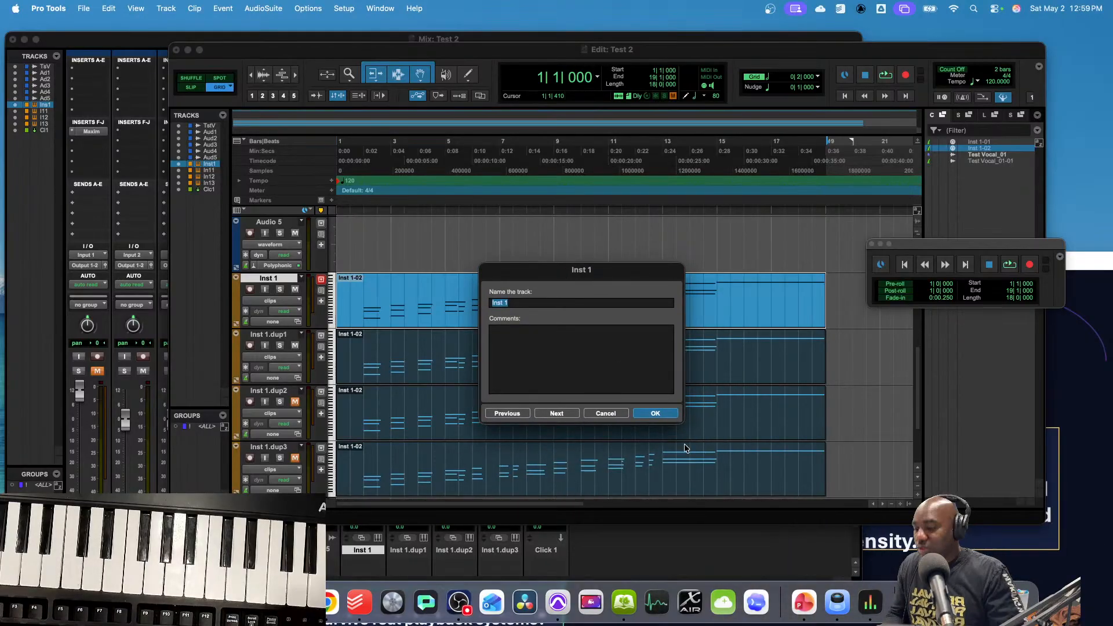
pyautogui.write('Piano Strings')
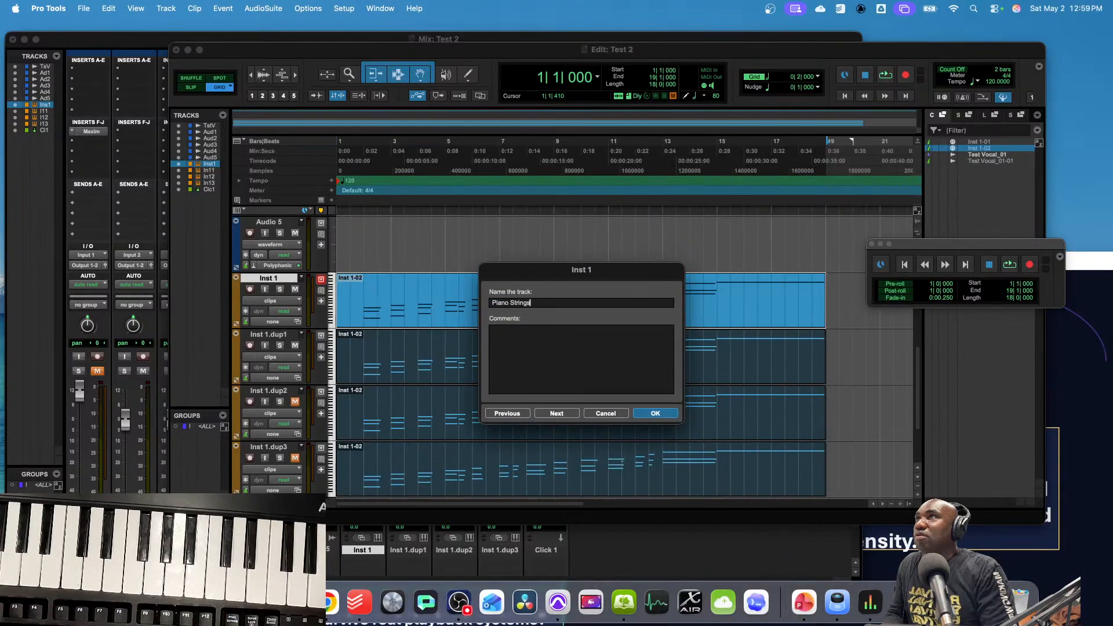
pyautogui.press('Return')
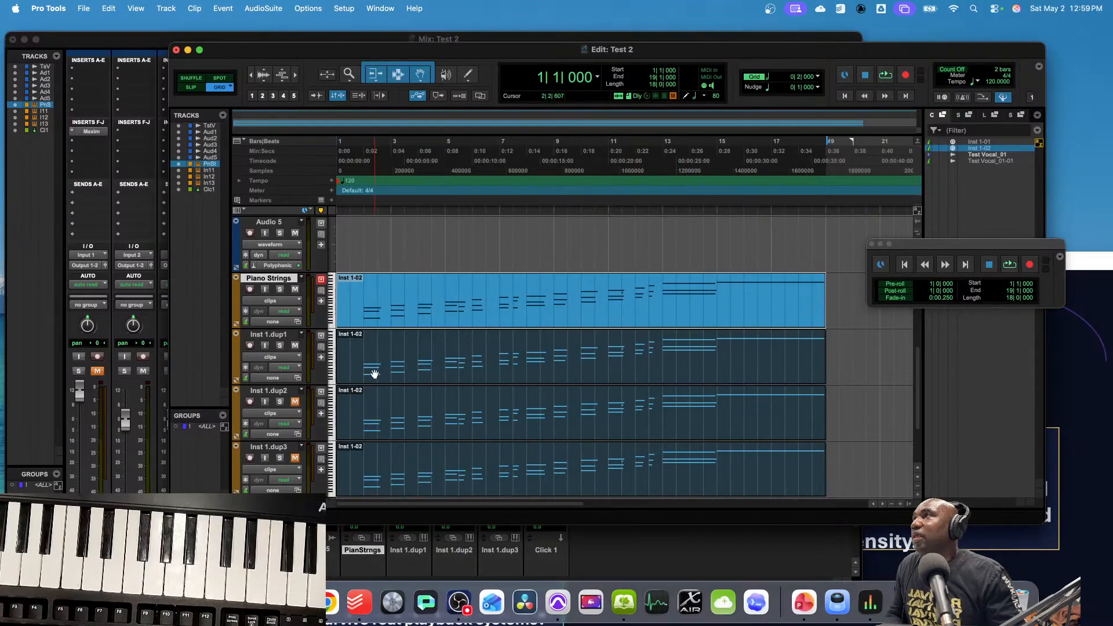
pyautogui.click(268, 334)
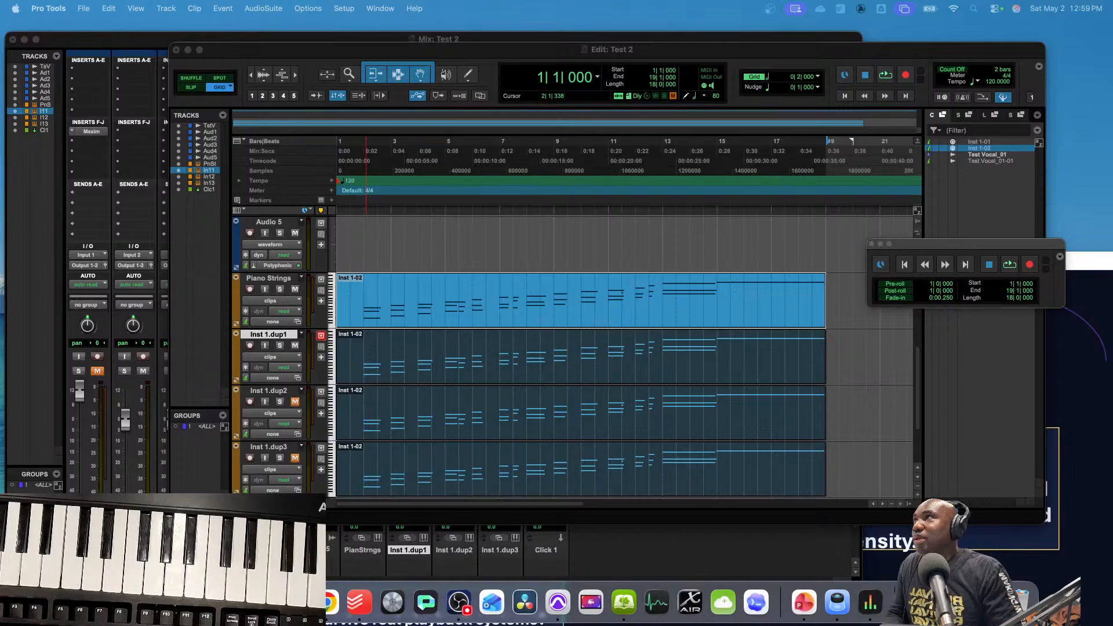
pyautogui.press('Return')
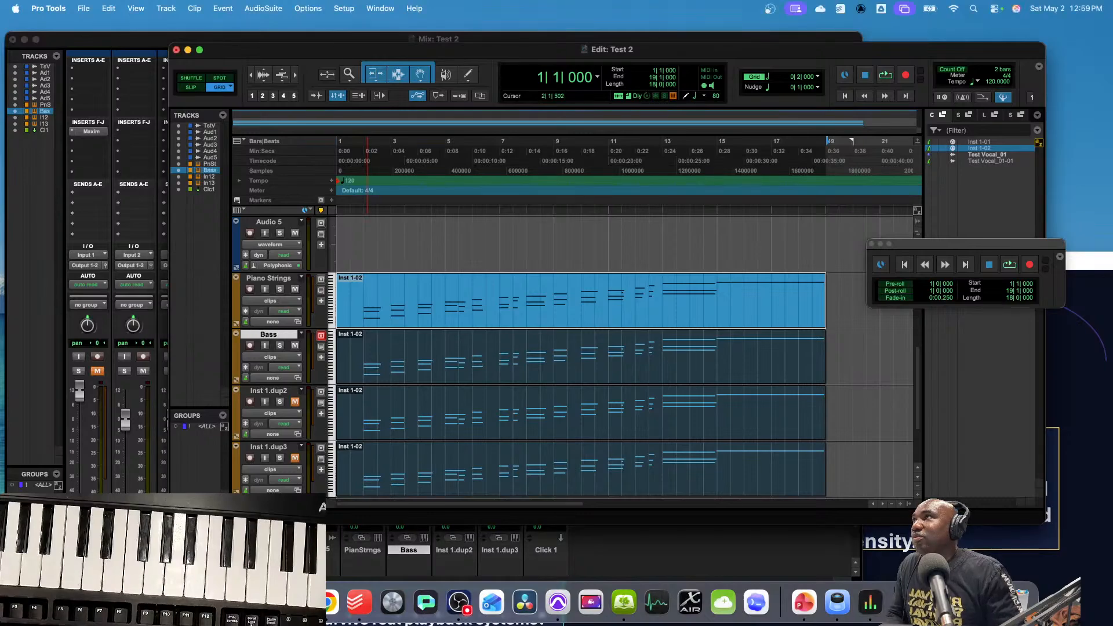
# - Open the Bass clip in the docked MIDI editor and delete the upper chord notes from bar 2 through bar 8
pyautogui.click(585, 376)
pyautogui.doubleClick(586, 376)
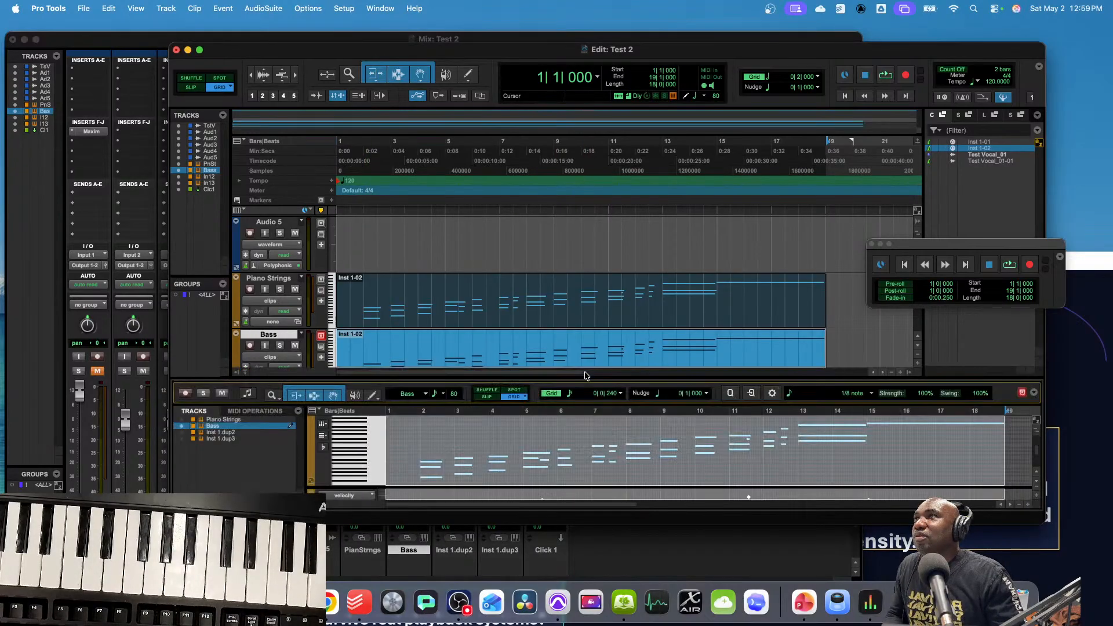
pyautogui.moveTo(410, 452); pyautogui.dragTo(647, 454)
pyautogui.press('Delete')
pyautogui.press('Delete')
# - Delete the remaining upper chord notes in the Bass clip from bar 8 through bar 13, keeping only the lowest line
pyautogui.moveTo(561, 443); pyautogui.dragTo(758, 445)
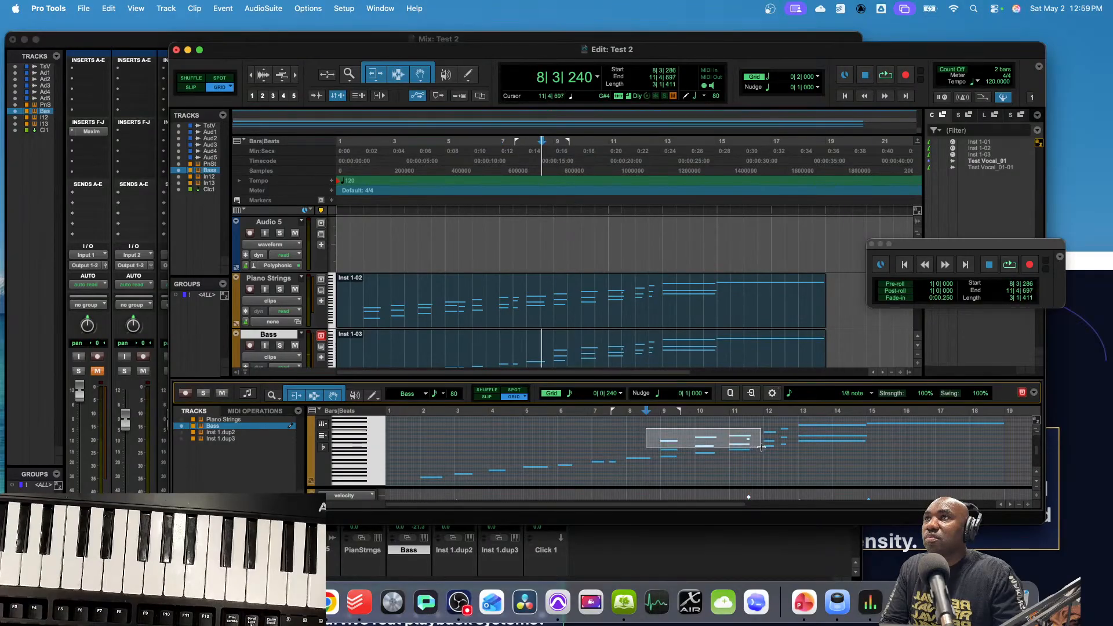
pyautogui.press('Delete')
pyautogui.moveTo(655, 441); pyautogui.dragTo(667, 445)
pyautogui.press('Delete')
pyautogui.moveTo(749, 420); pyautogui.dragTo(822, 436)
pyautogui.press('Delete')
pyautogui.press('Delete')
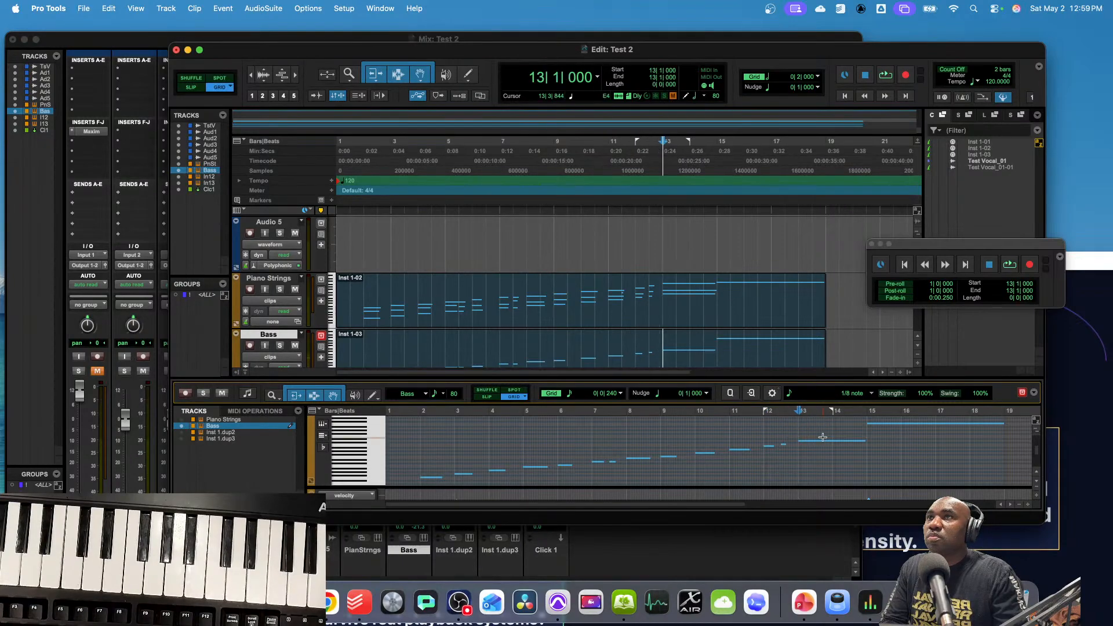
# - Bring the Bass clip into view and select its first note, F2 at bar 2
pyautogui.click(890, 425)
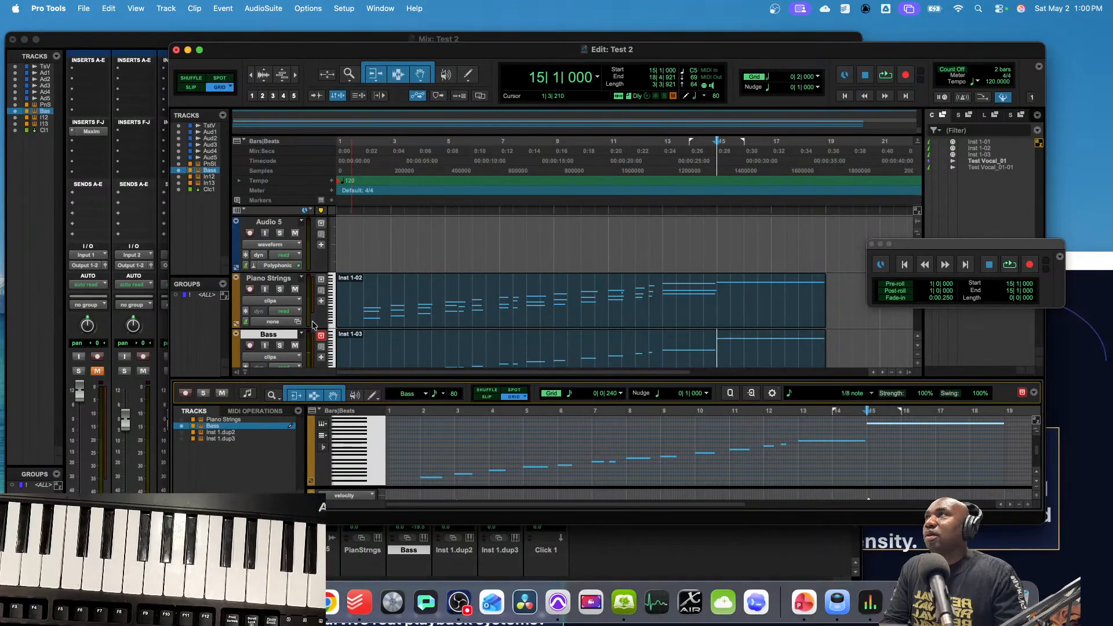
pyautogui.scroll(-2, 317, 321)
pyautogui.doubleClick(409, 318)
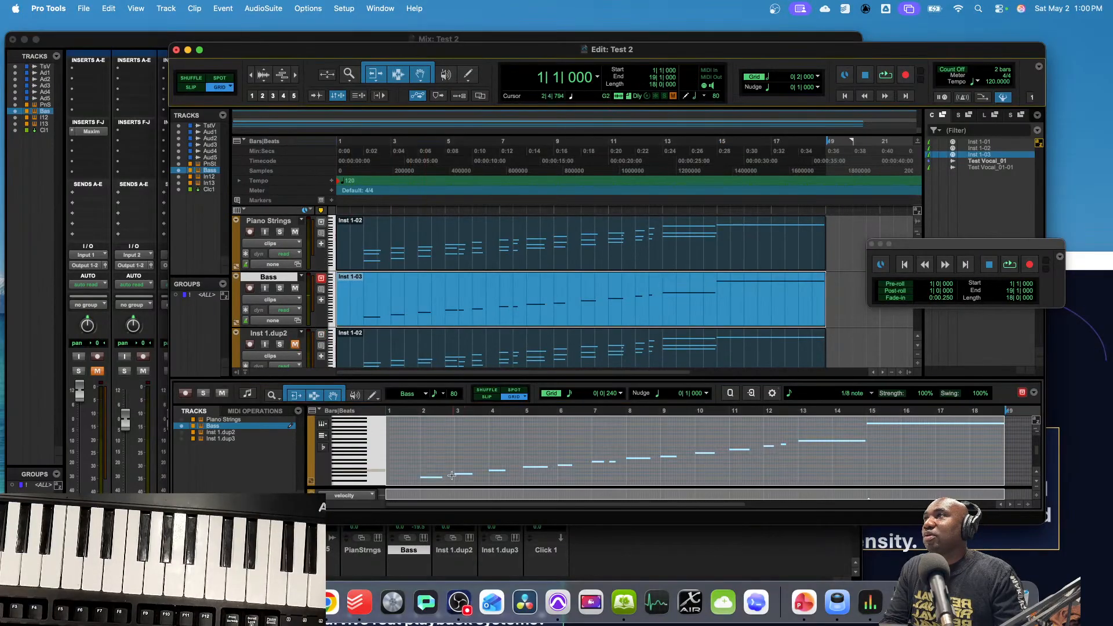
pyautogui.click(429, 476)
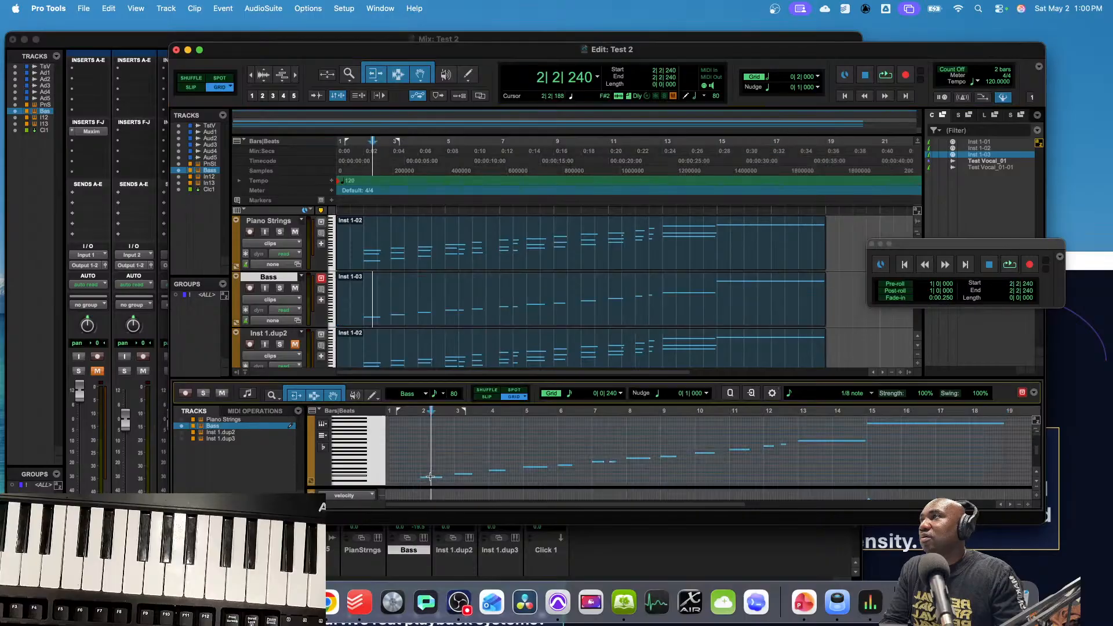
pyautogui.click(432, 479)
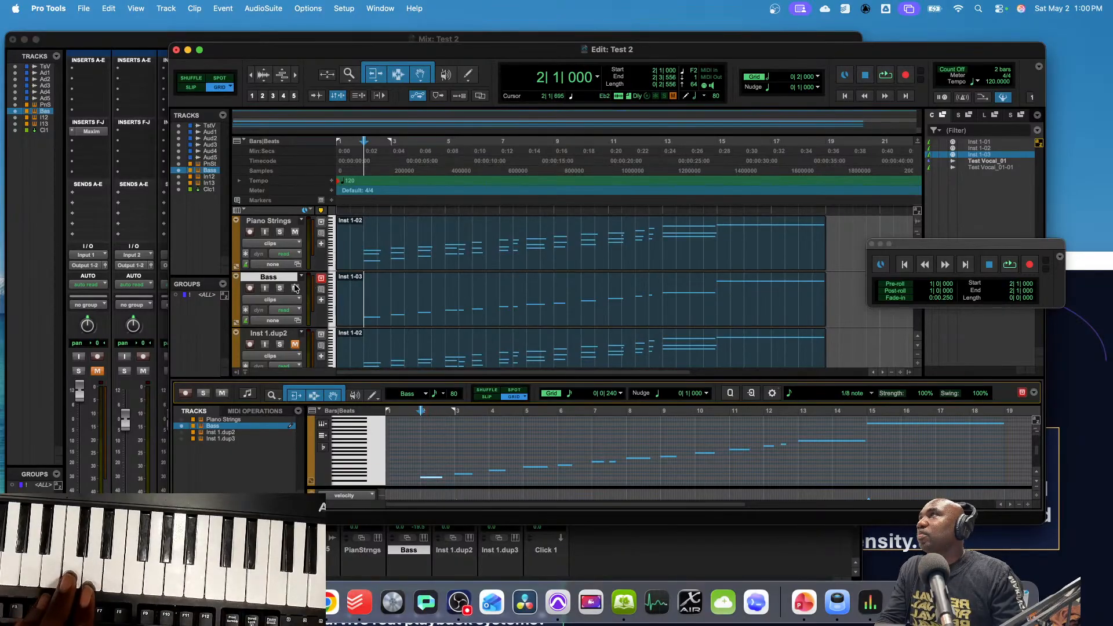
# - Record-enable the Bass track and set the MIDI editor's grid to 1/4 note
pyautogui.click(251, 288)
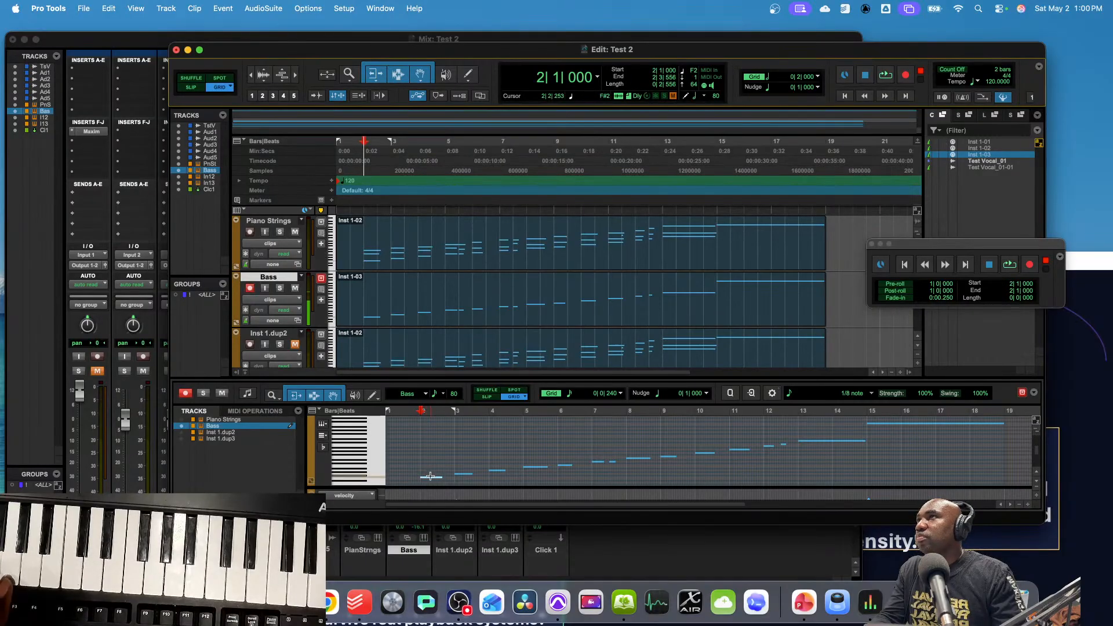
pyautogui.click(618, 394)
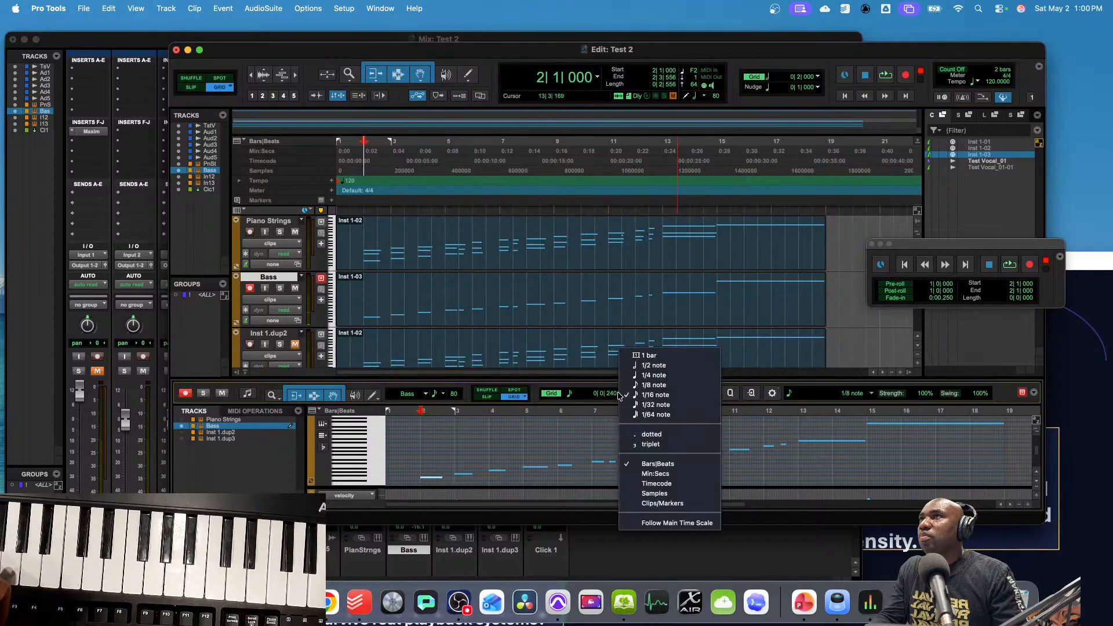
pyautogui.click(644, 374)
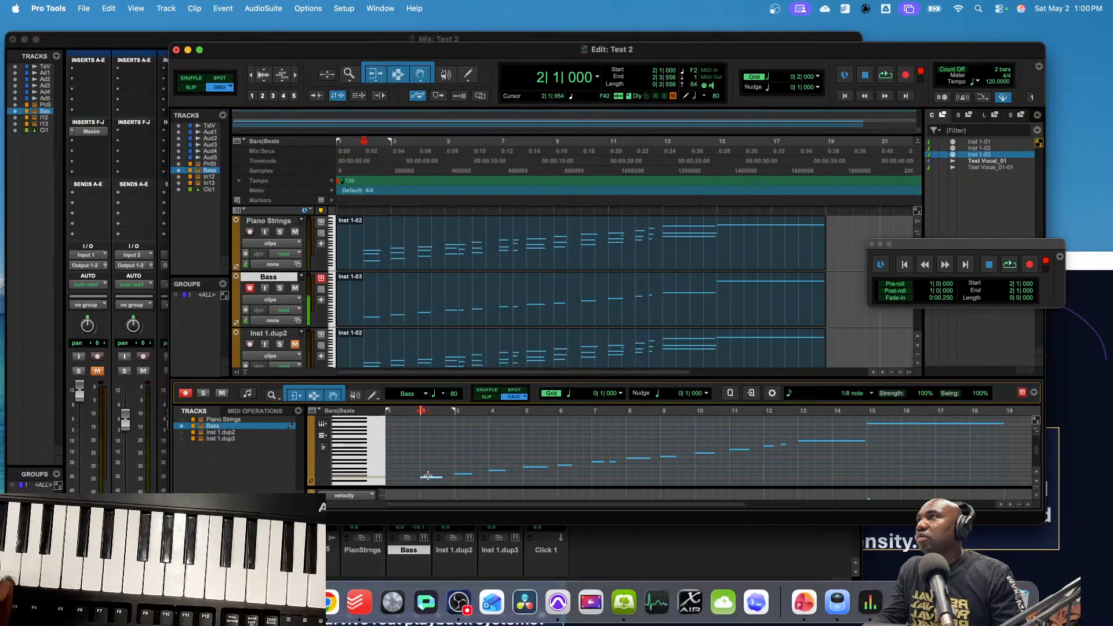
# - Select every note in the Bass clip and transpose them all down by 12 semitones
pyautogui.scroll(-1, 369, 465)
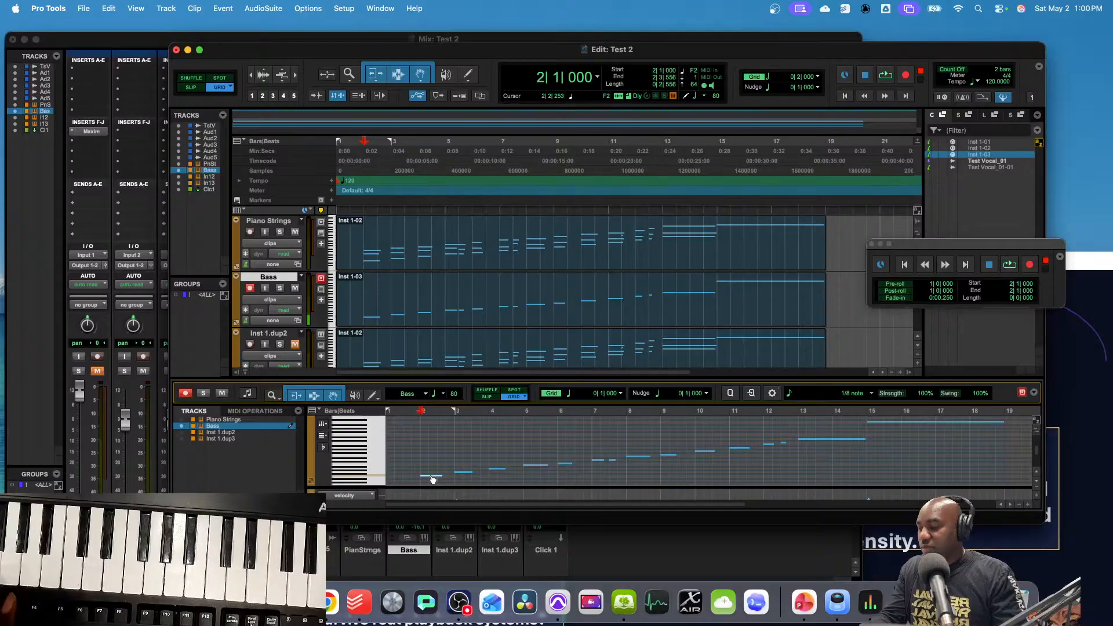
pyautogui.press('super+a')
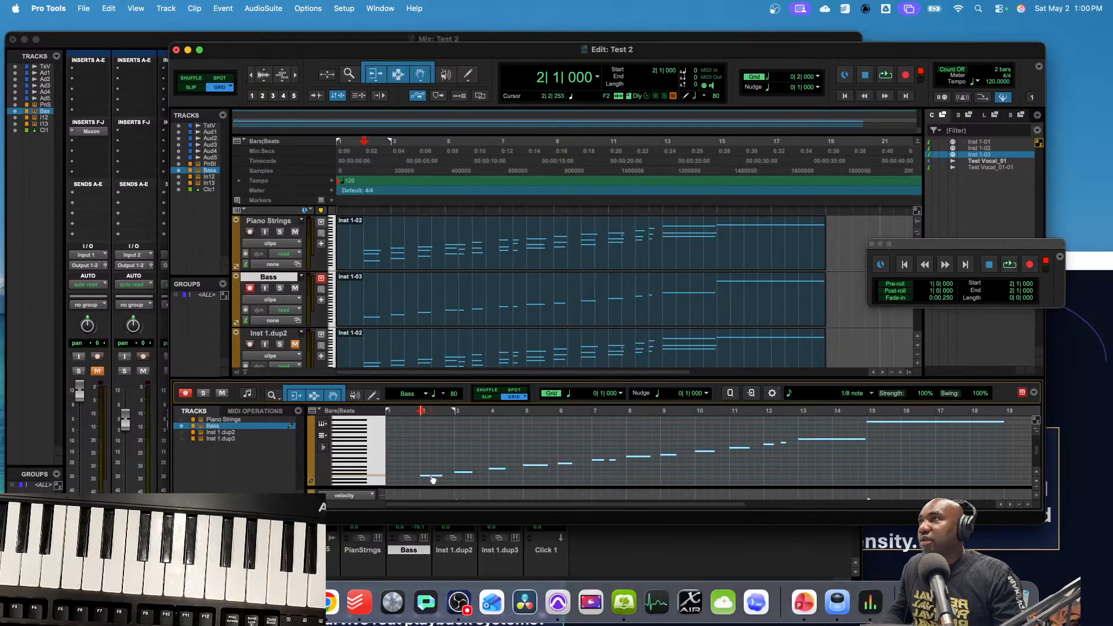
pyautogui.press('Down')
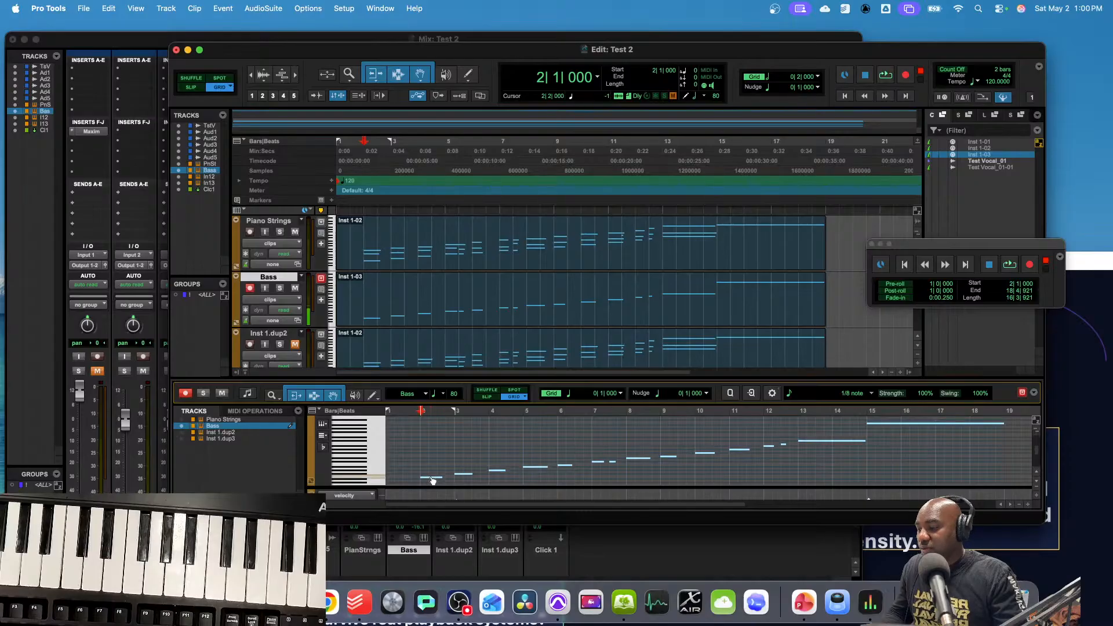
pyautogui.press('Down')
pyautogui.press('Down')
pyautogui.press('Down')
pyautogui.press('Down')
pyautogui.press('Down')
pyautogui.press('Down')
pyautogui.press('Down')
pyautogui.press('Down')
pyautogui.press('Down')
pyautogui.press('Down')
pyautogui.press('Down')
pyautogui.press('Down')
pyautogui.press('Down')
pyautogui.press('Down')
pyautogui.press('Down')
pyautogui.press('Down')
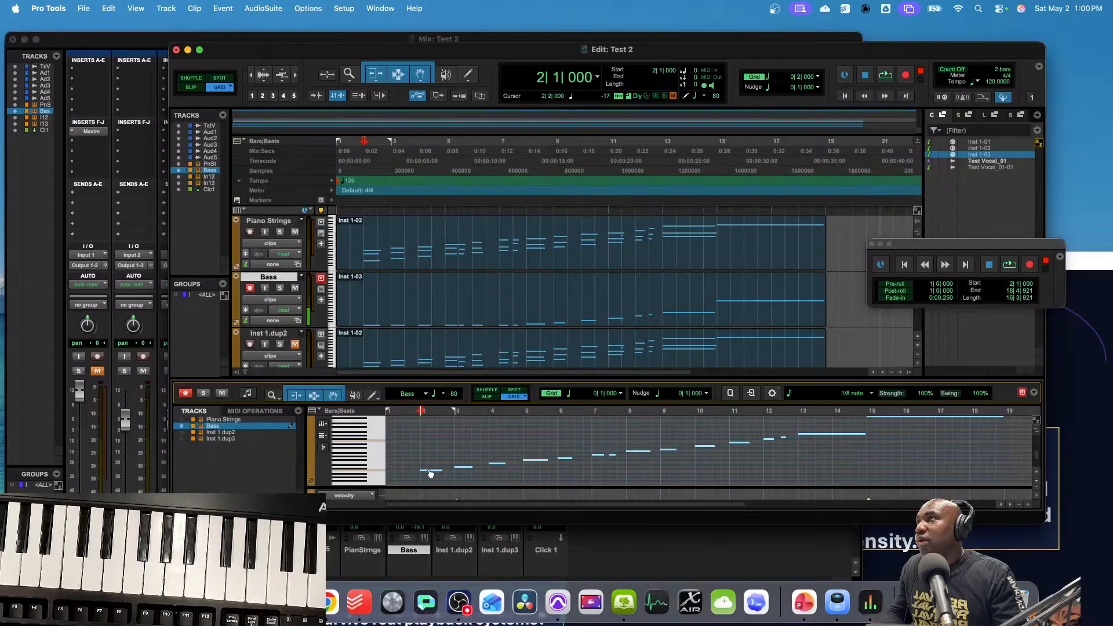
pyautogui.moveTo(430, 474)
pyautogui.mouseDown()
pyautogui.moveTo(434, 485)
pyautogui.moveTo(430, 464)
pyautogui.mouseUp()
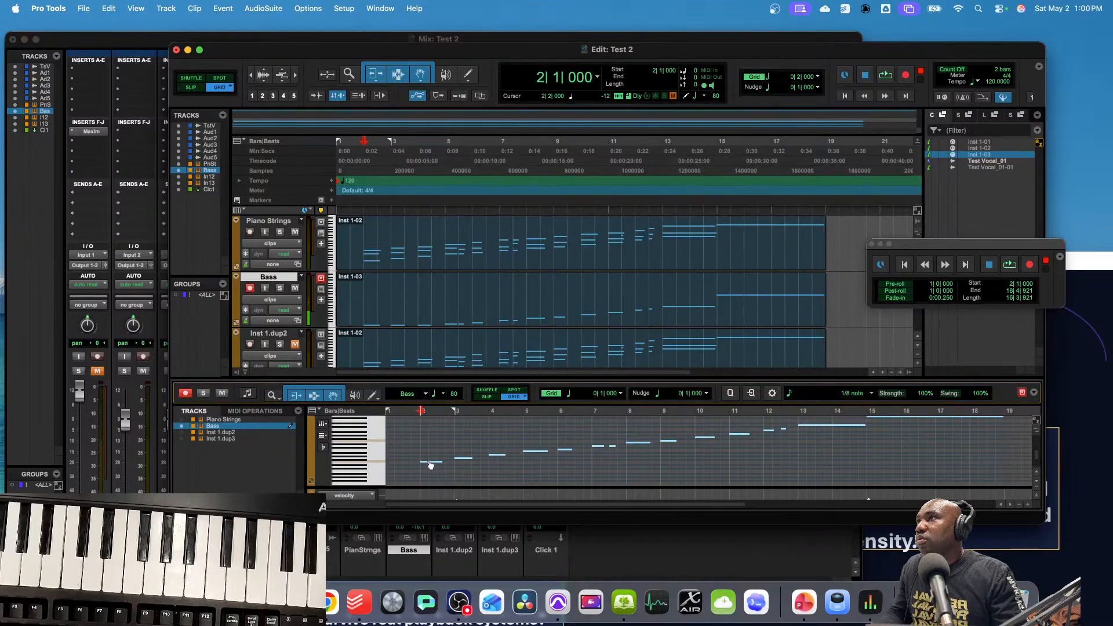
pyautogui.click(428, 465)
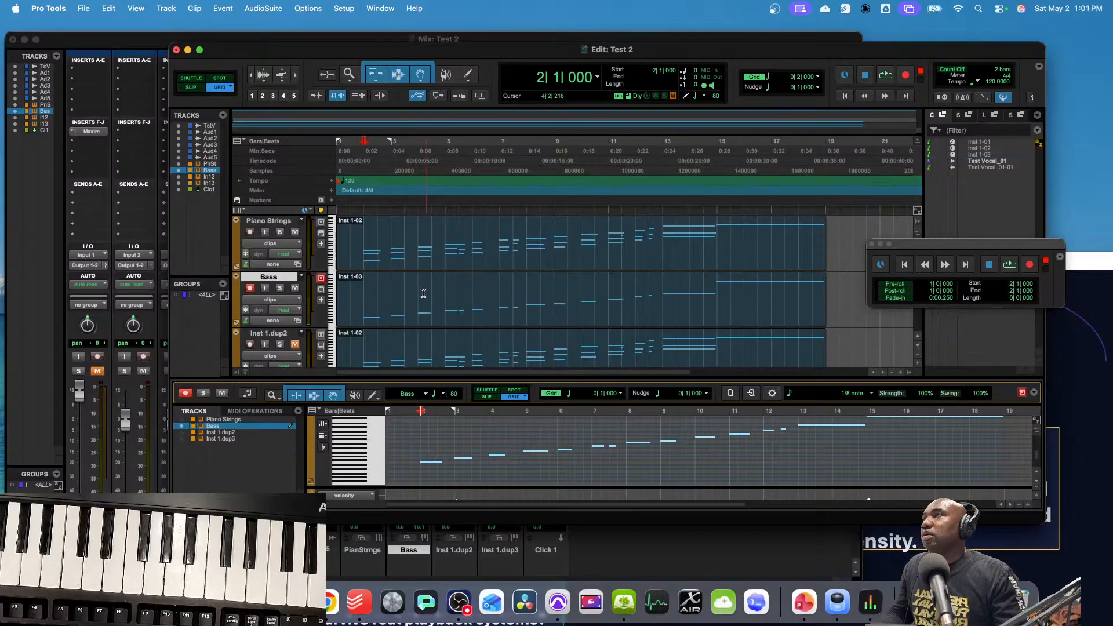
# - Open the Bass track's Xpand!2 instrument from the mixer and load the preset 11 Soft Finger Bass from 25 Basses
pyautogui.click(137, 48)
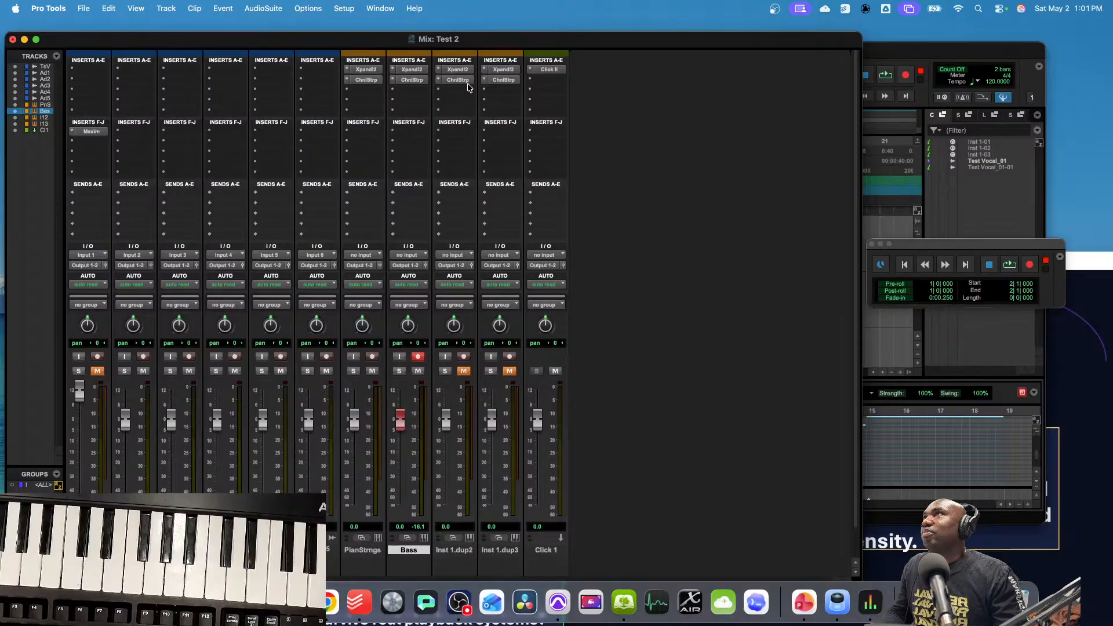
pyautogui.click(412, 70)
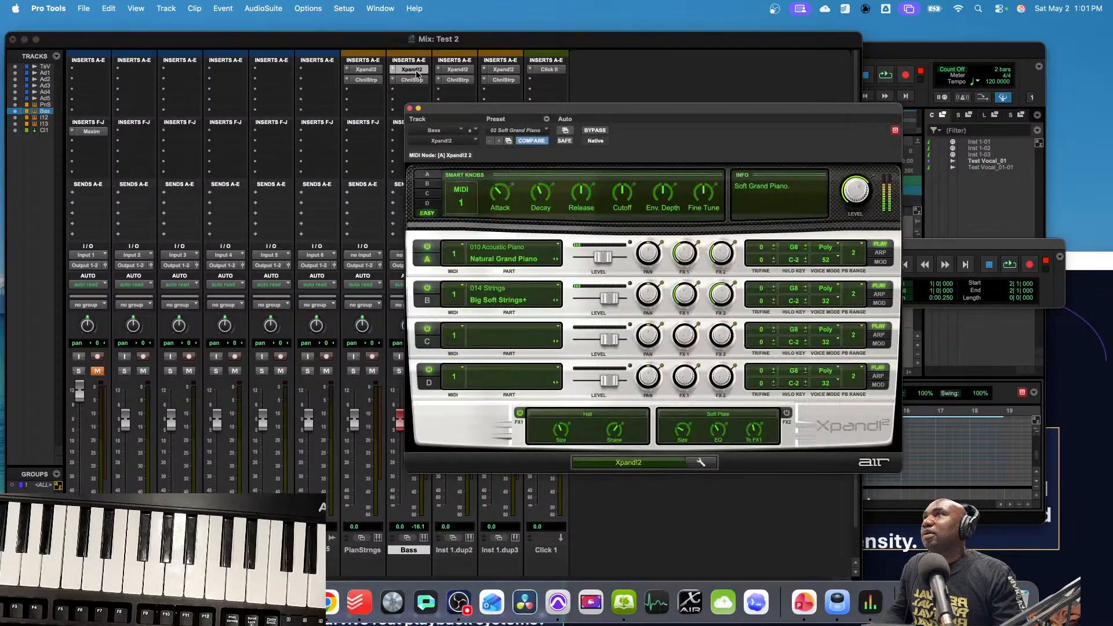
pyautogui.click(504, 130)
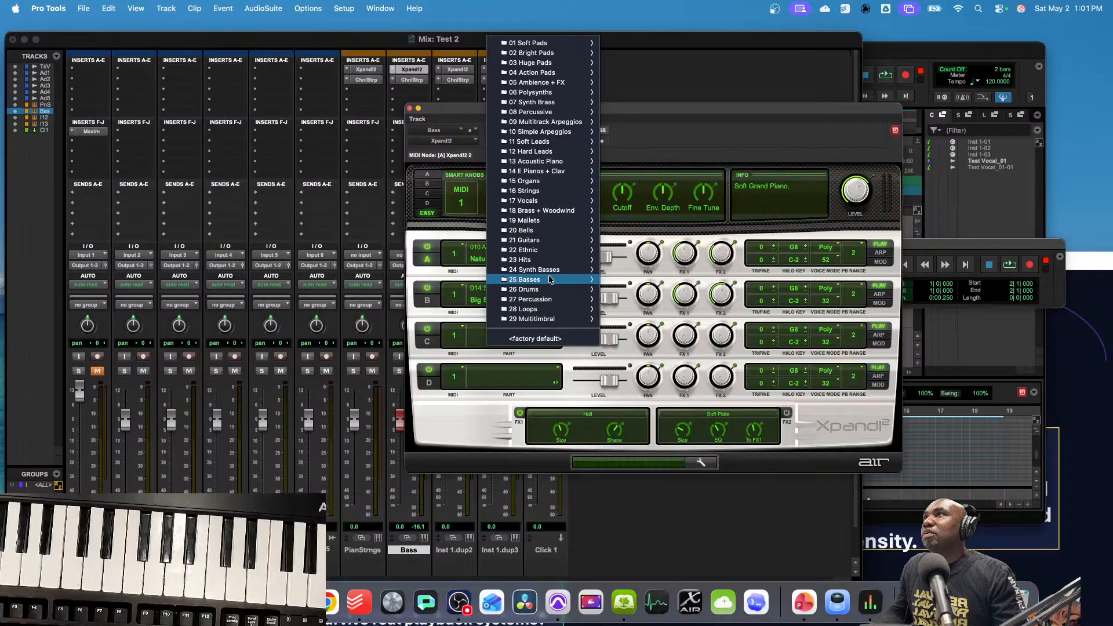
pyautogui.moveTo(550, 280)
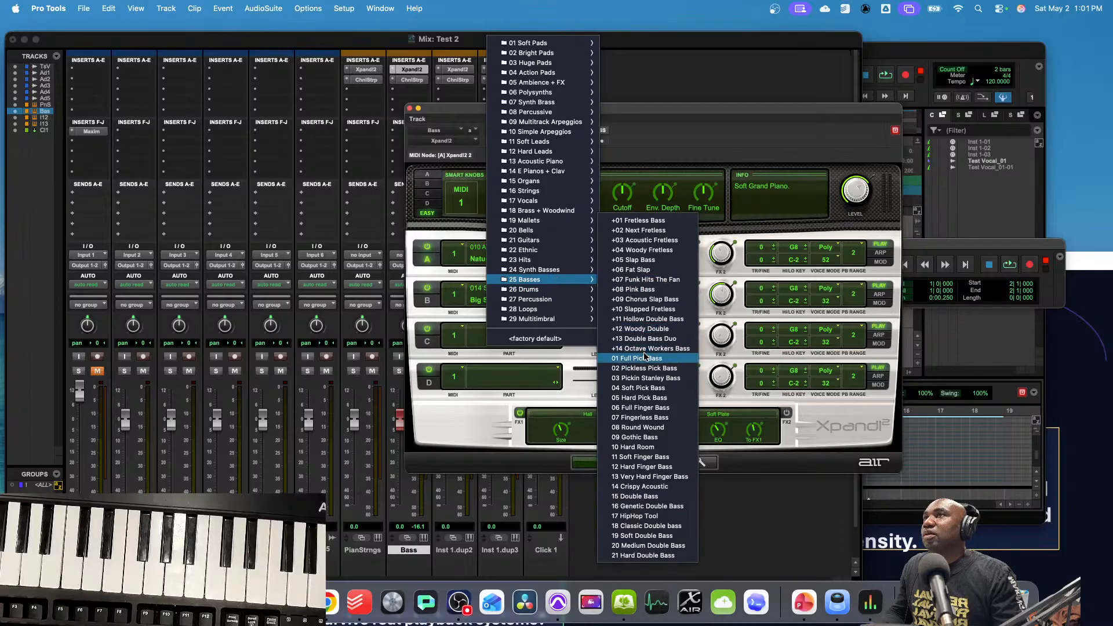
pyautogui.click(640, 457)
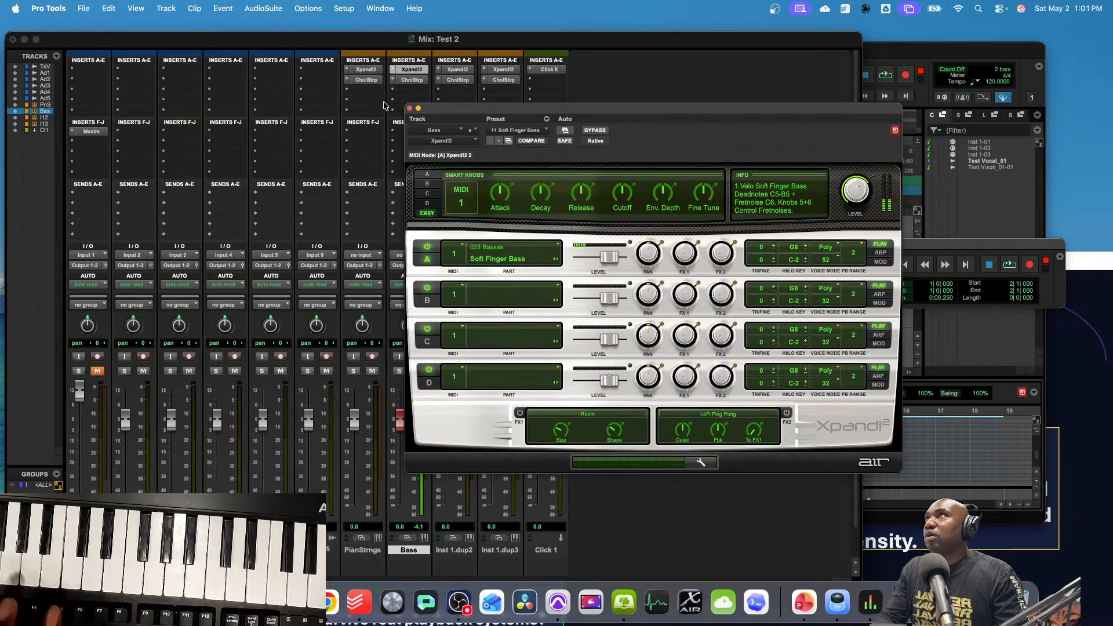
# - During playback, raise the PianStrngs fader to +3.1 and the Bass fader to +1.9, and close the Xpand!2 window
pyautogui.press('space')
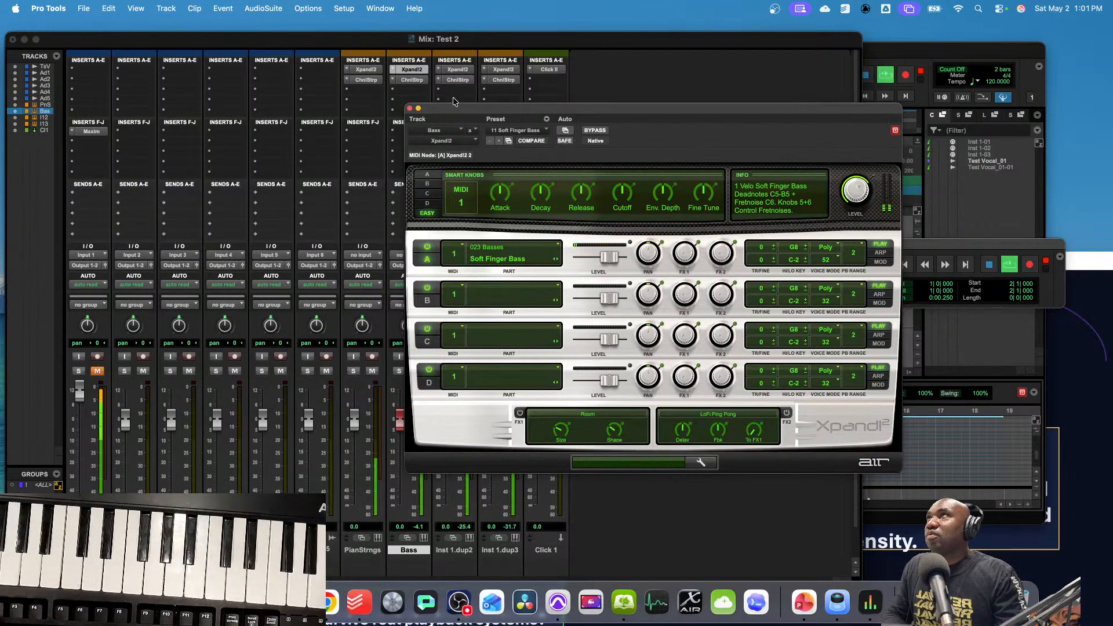
pyautogui.moveTo(453, 110); pyautogui.dragTo(573, 130)
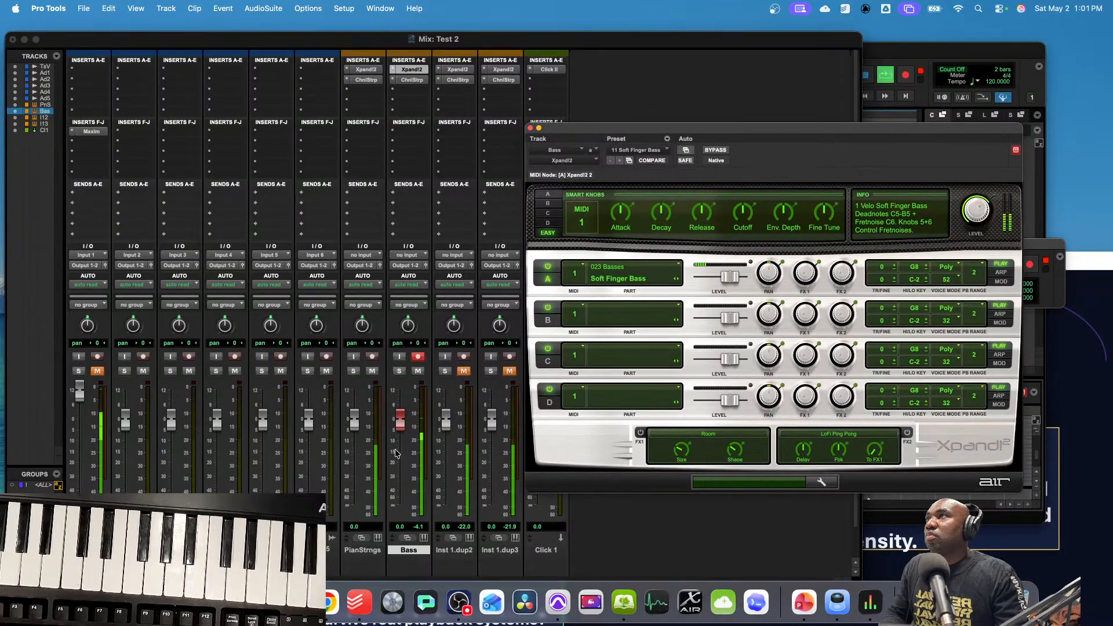
pyautogui.moveTo(353, 420); pyautogui.dragTo(356, 415)
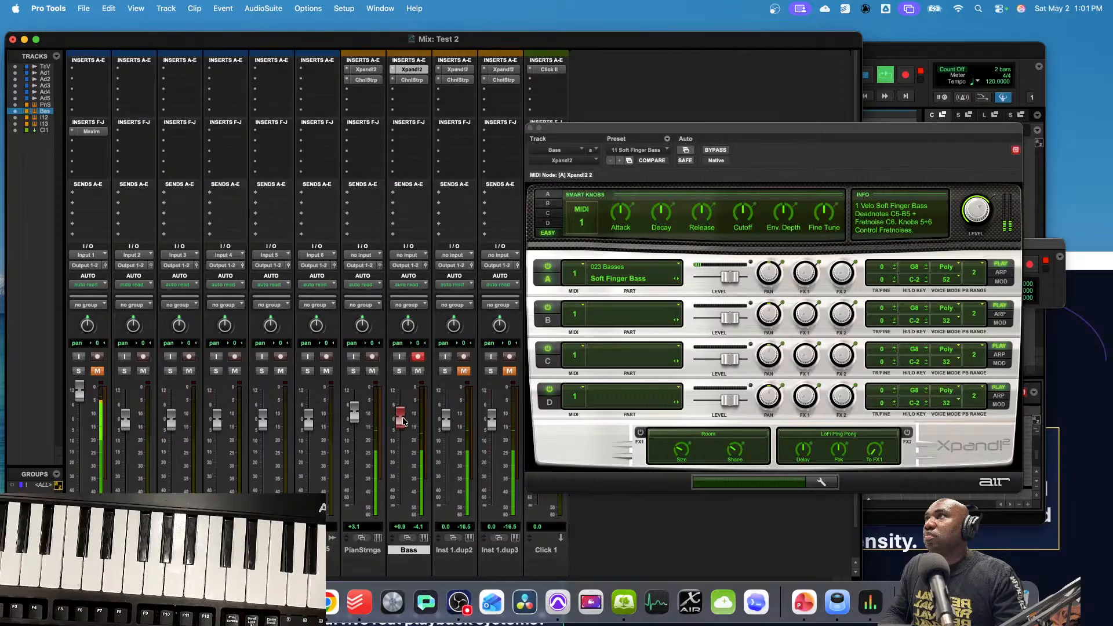
pyautogui.moveTo(403, 418); pyautogui.dragTo(403, 415)
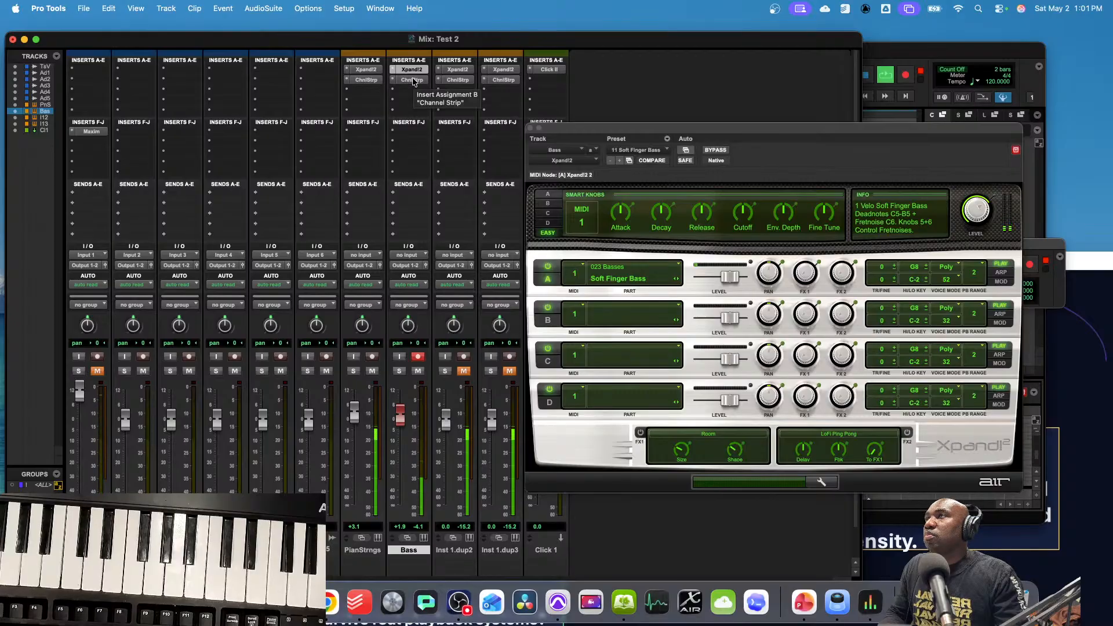
pyautogui.click(879, 52)
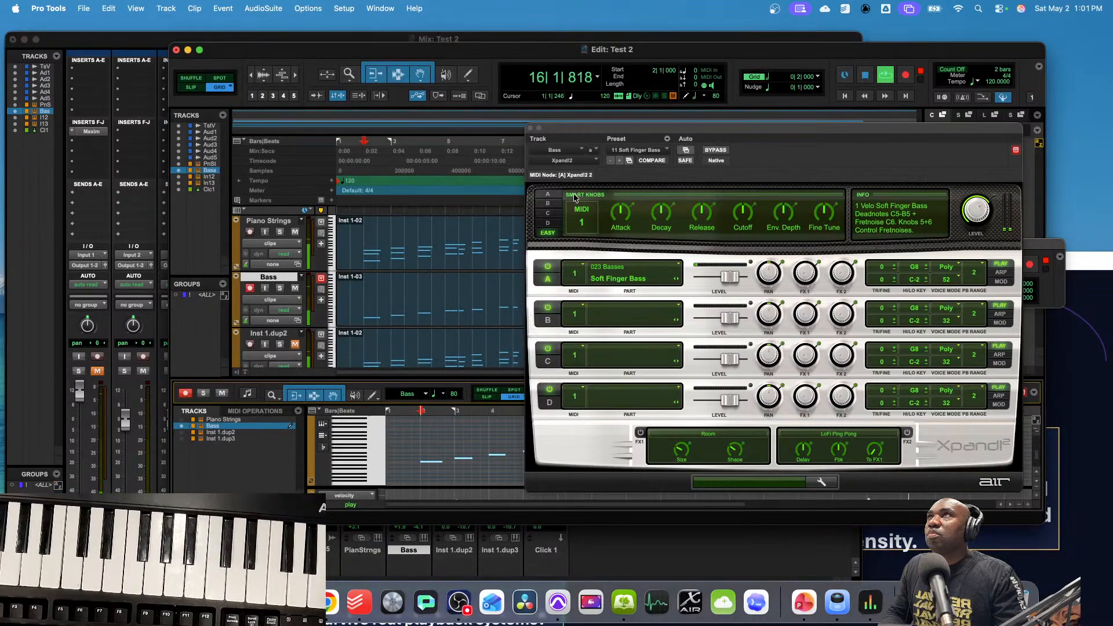
pyautogui.press('space')
pyautogui.click(529, 128)
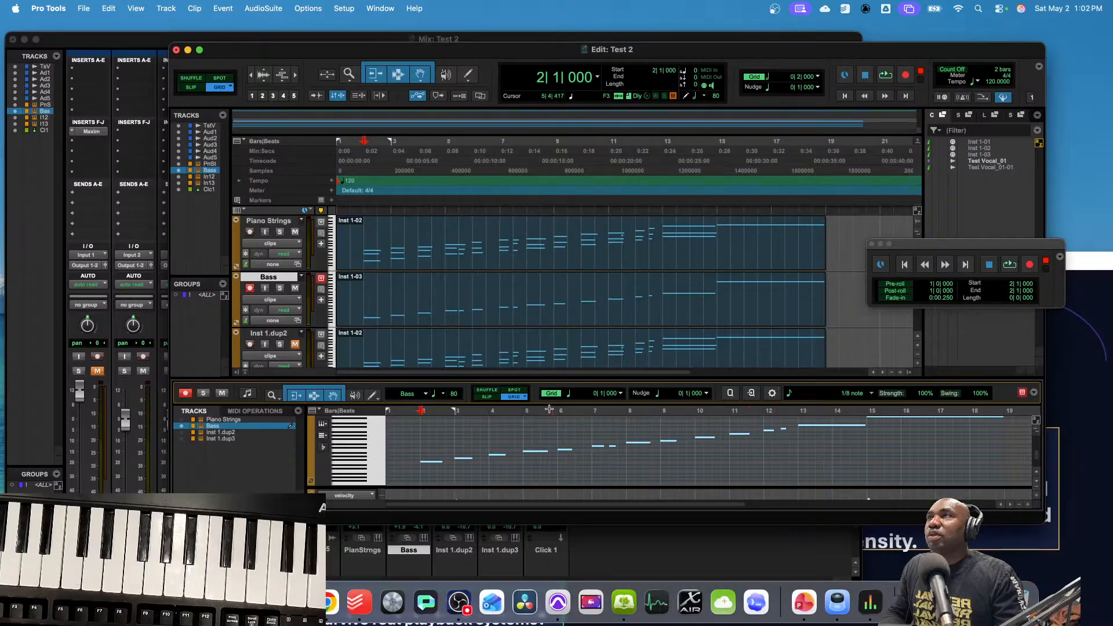
# - Play the arrangement from bar 6 beat 3 and delete the two short Bass notes in bar 12
pyautogui.click(578, 411)
pyautogui.press('space')
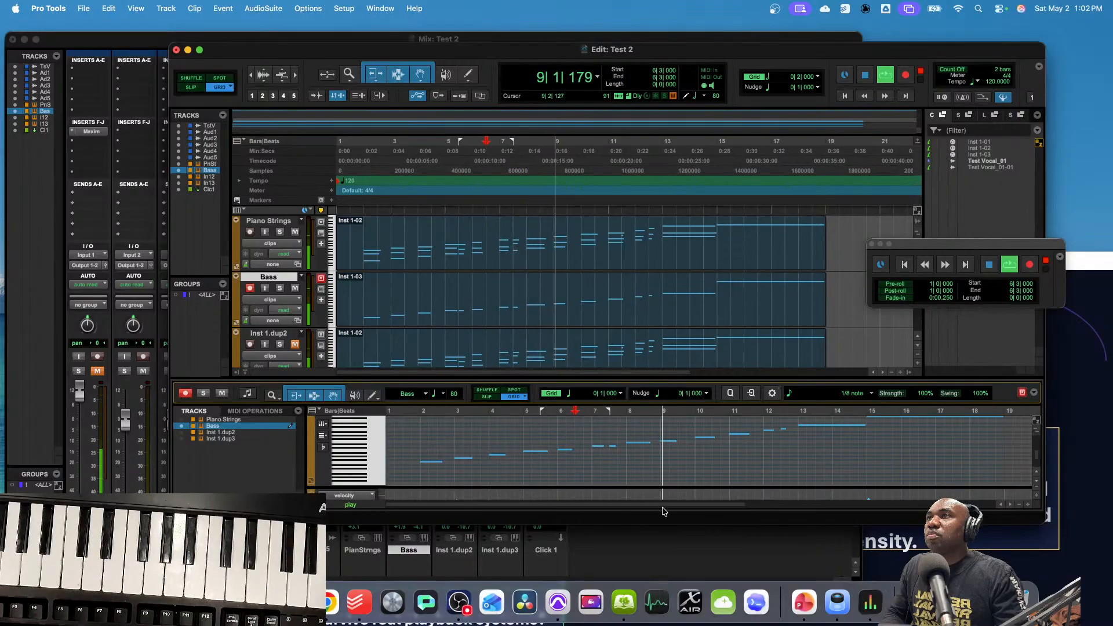
pyautogui.moveTo(663, 505); pyautogui.dragTo(720, 506)
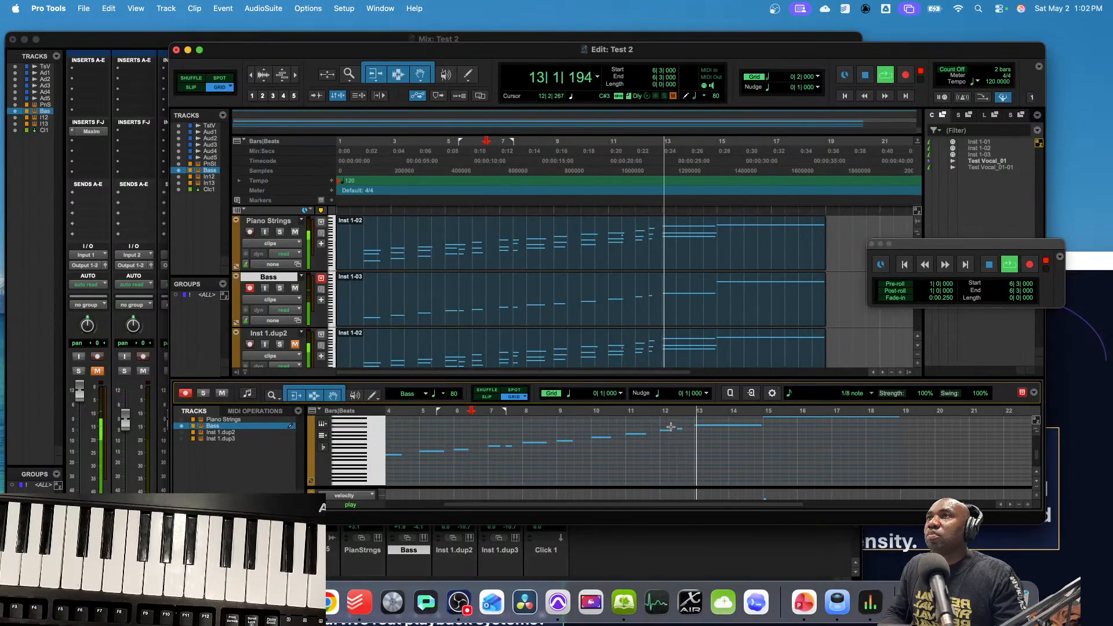
pyautogui.moveTo(687, 427); pyautogui.dragTo(658, 443)
pyautogui.press('Delete')
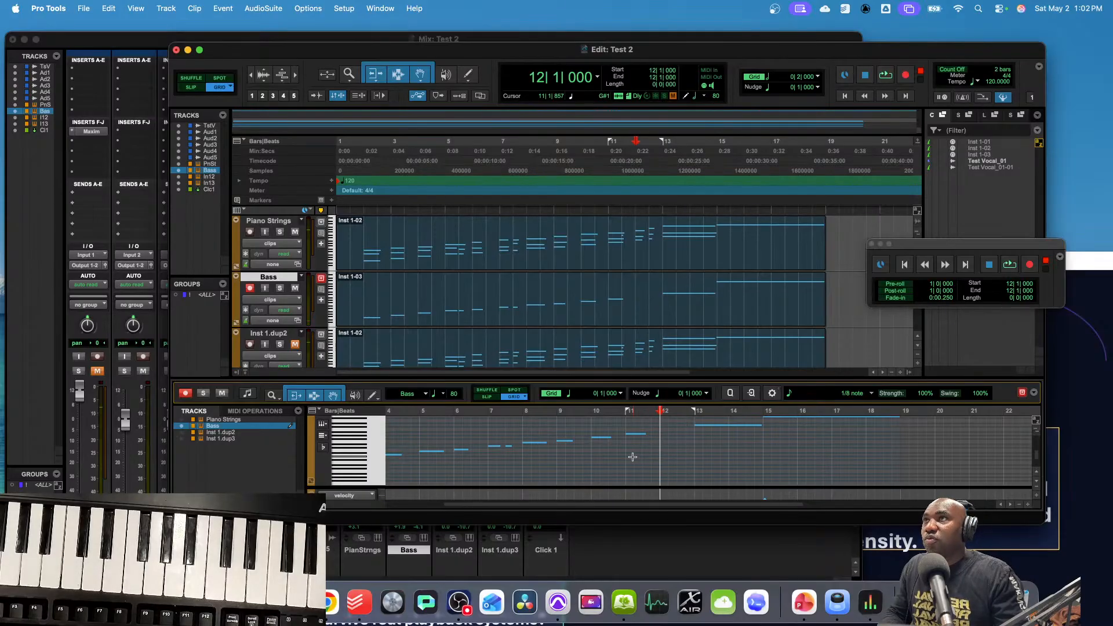
# - Play from bar 10 beat 4 and delete the long final Bass note starting at bar 15
pyautogui.click(612, 415)
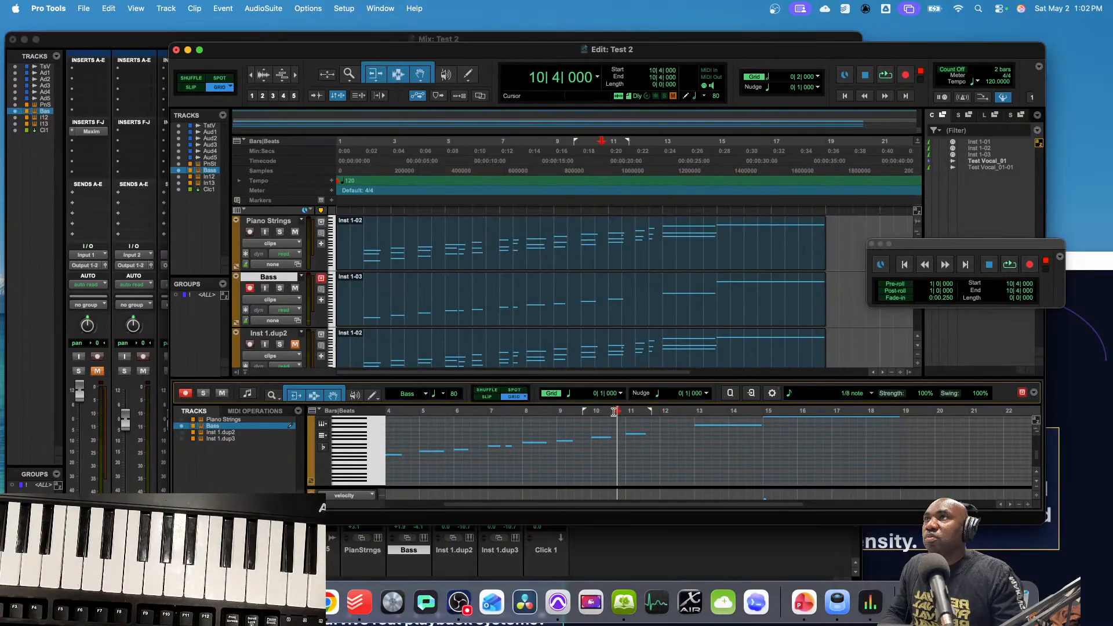
pyautogui.press('space')
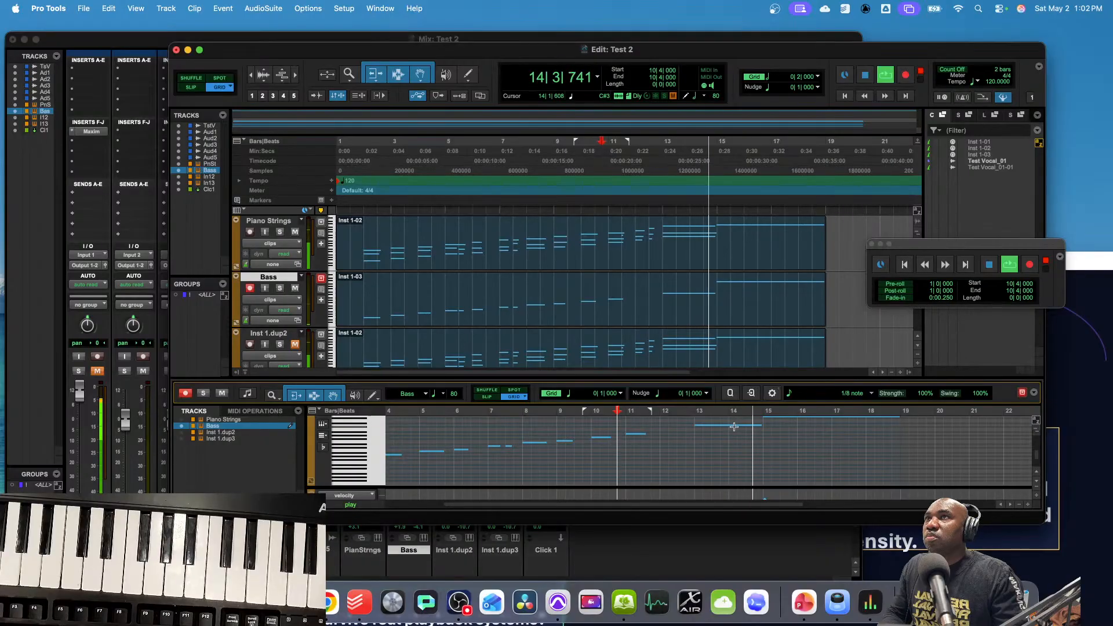
pyautogui.scroll(5, 768, 424)
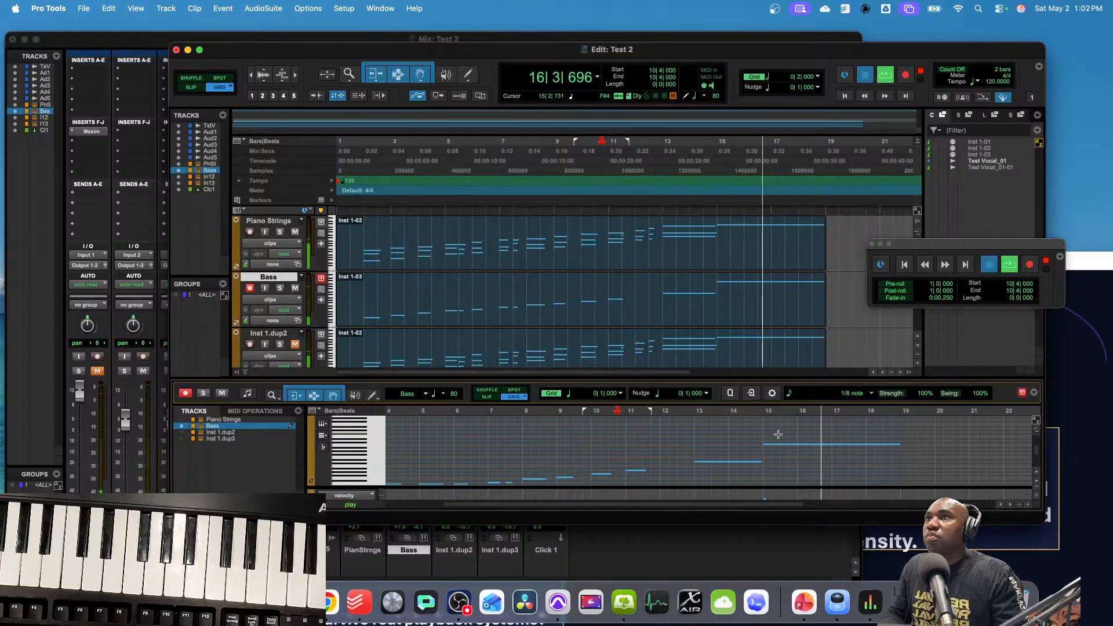
pyautogui.press('space')
pyautogui.click(778, 443)
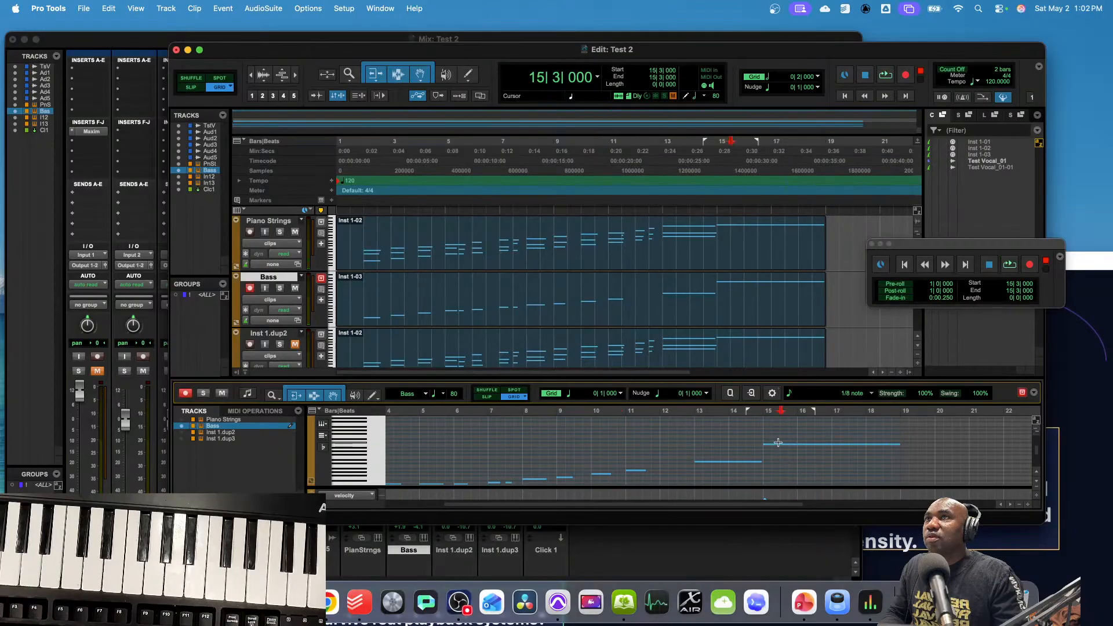
pyautogui.click(777, 445)
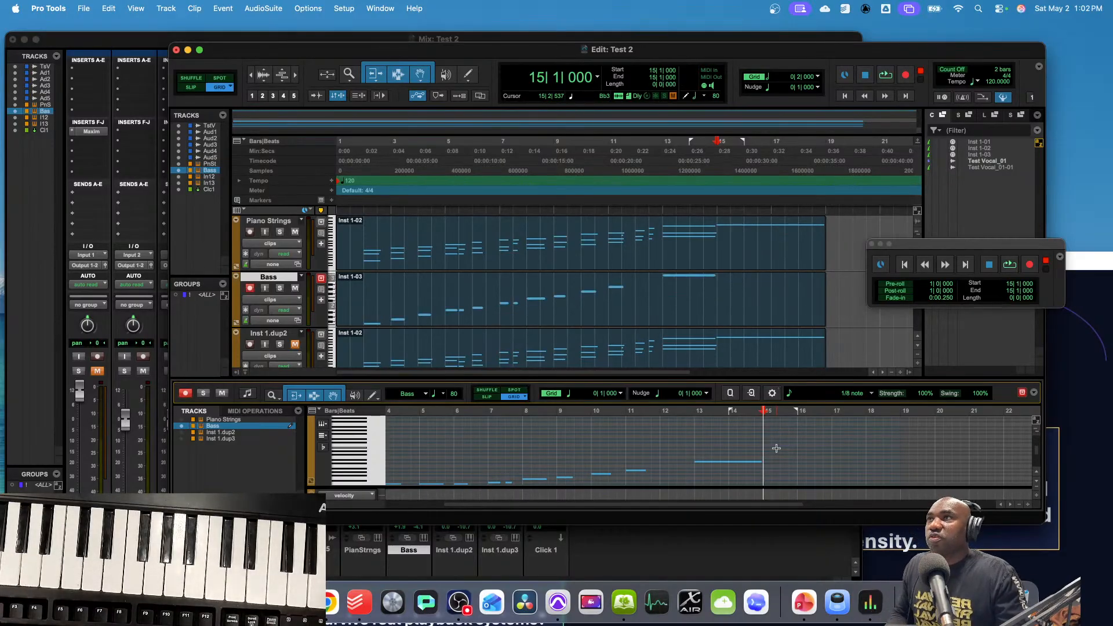
pyautogui.press('Delete')
# - Switch the lane beneath the Bass notes to MIDI volume and return it to velocity
pyautogui.scroll(-3, 643, 464)
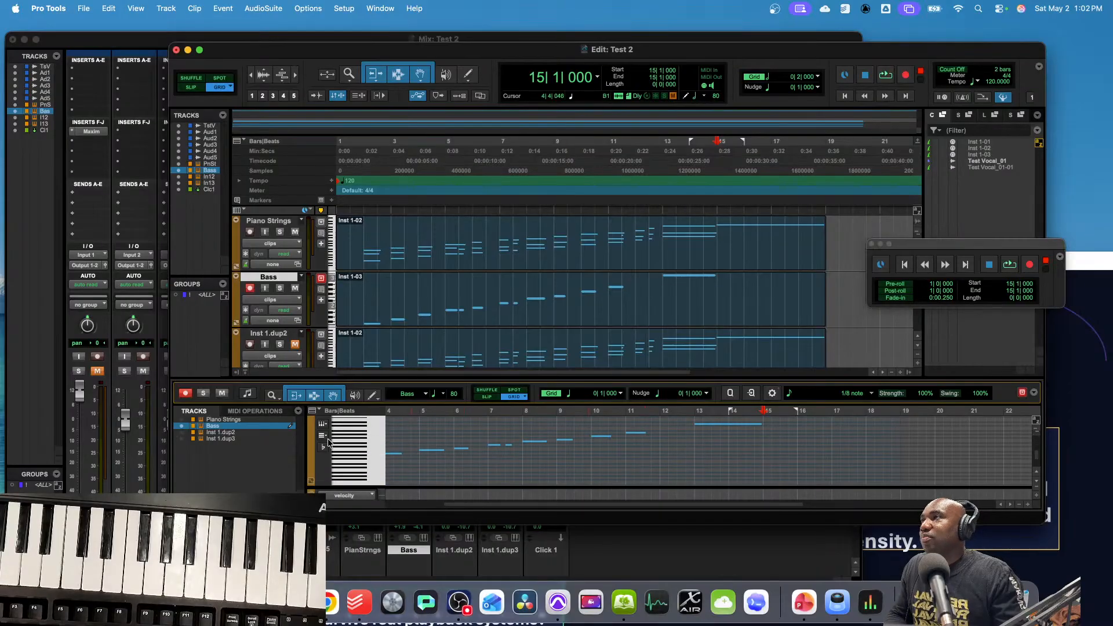
pyautogui.moveTo(539, 508); pyautogui.dragTo(485, 487)
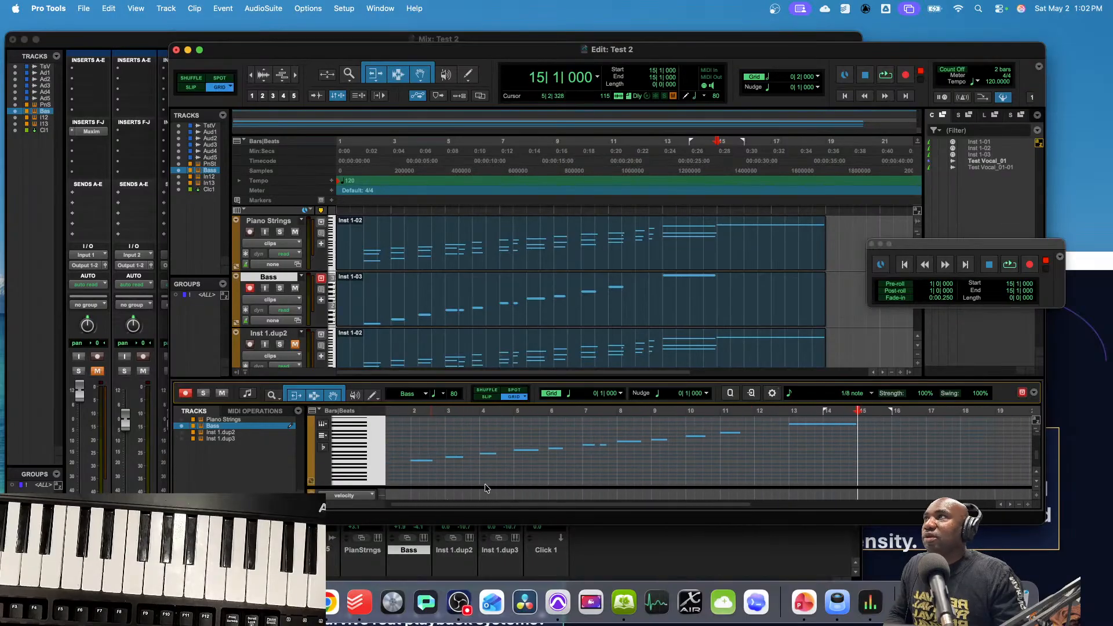
pyautogui.moveTo(484, 483); pyautogui.dragTo(465, 483)
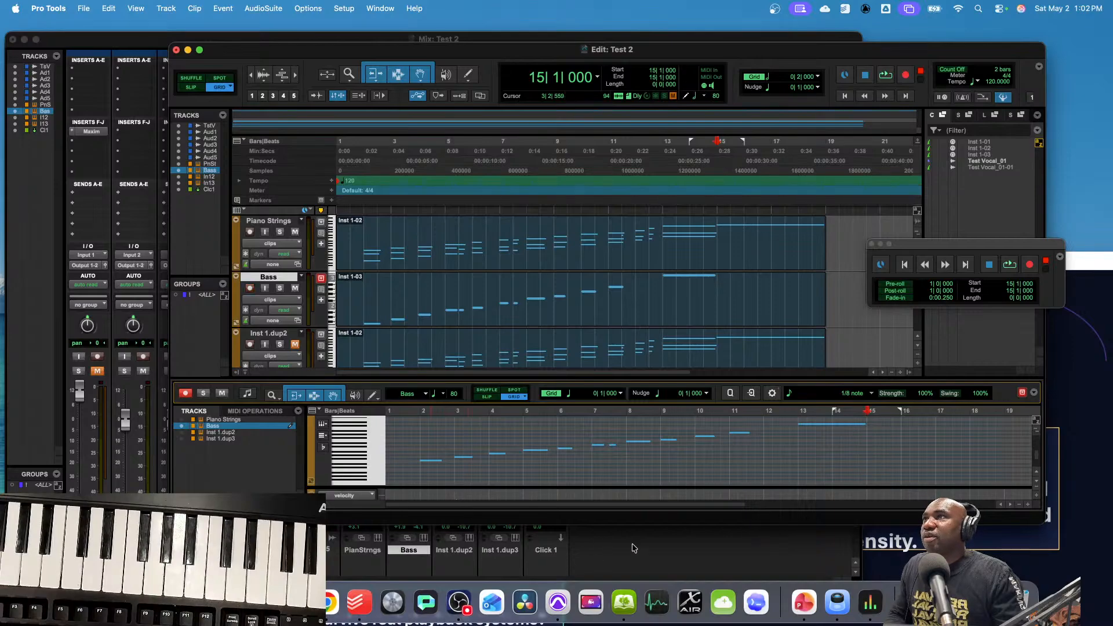
pyautogui.click(365, 497)
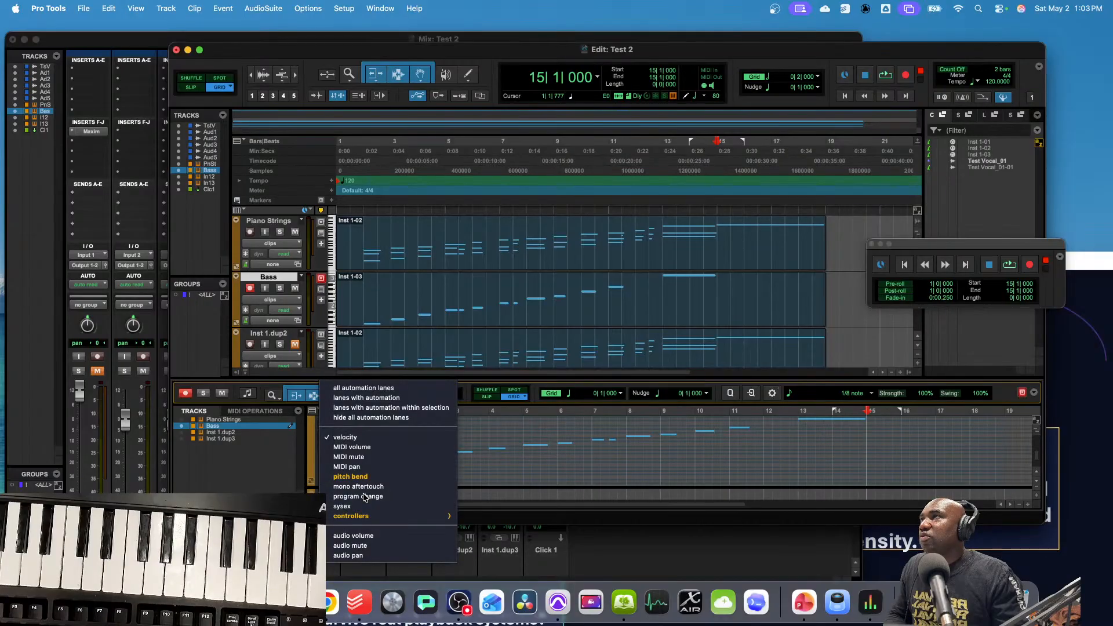
pyautogui.click(369, 448)
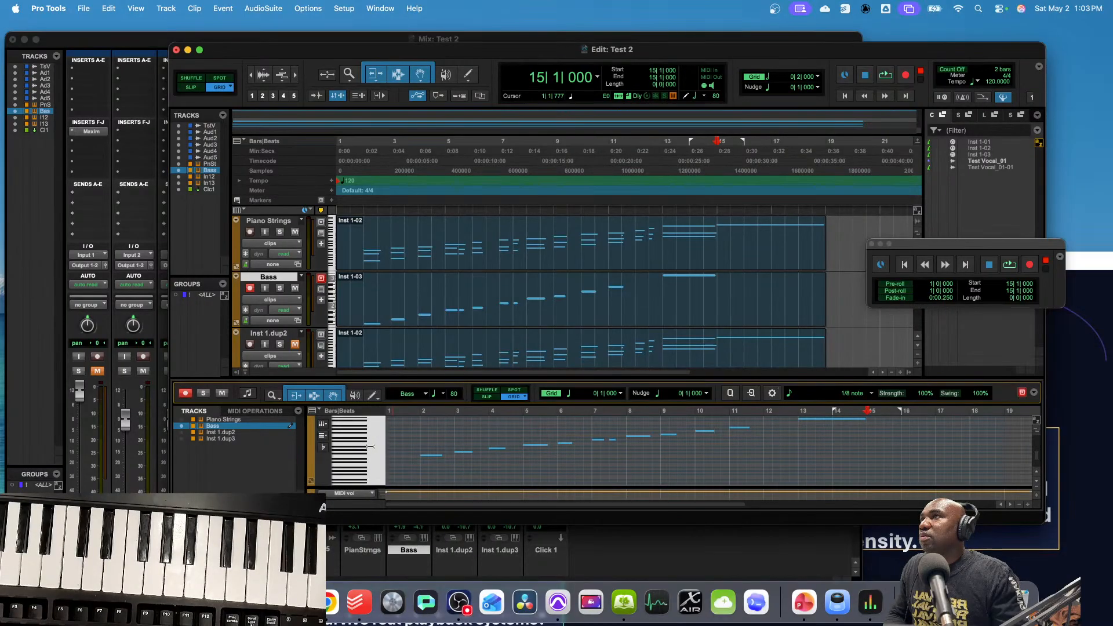
pyautogui.click(346, 493)
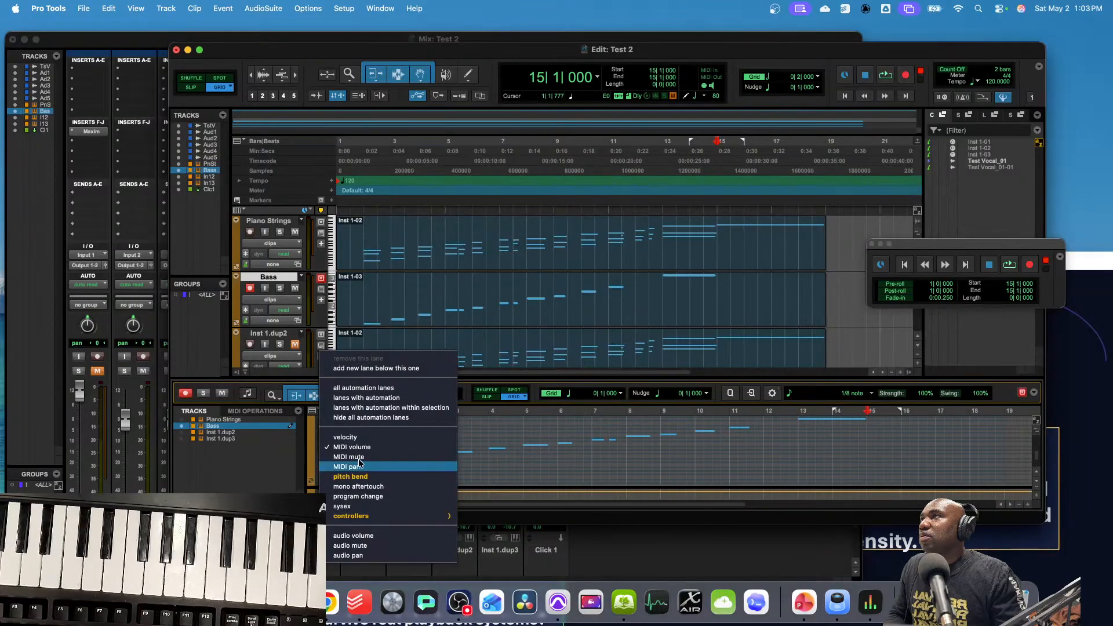
pyautogui.click(358, 438)
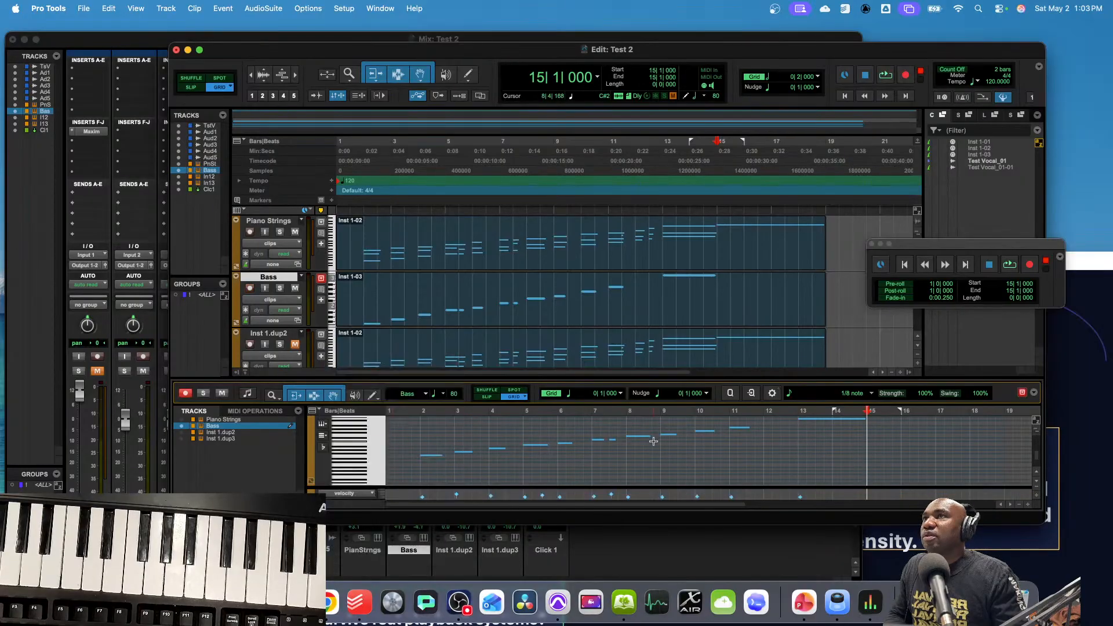
# - Audition the Bass notes at bars 2 to 5 and move the edit cursor to bar 1 beat 3
pyautogui.scroll(4, 658, 455)
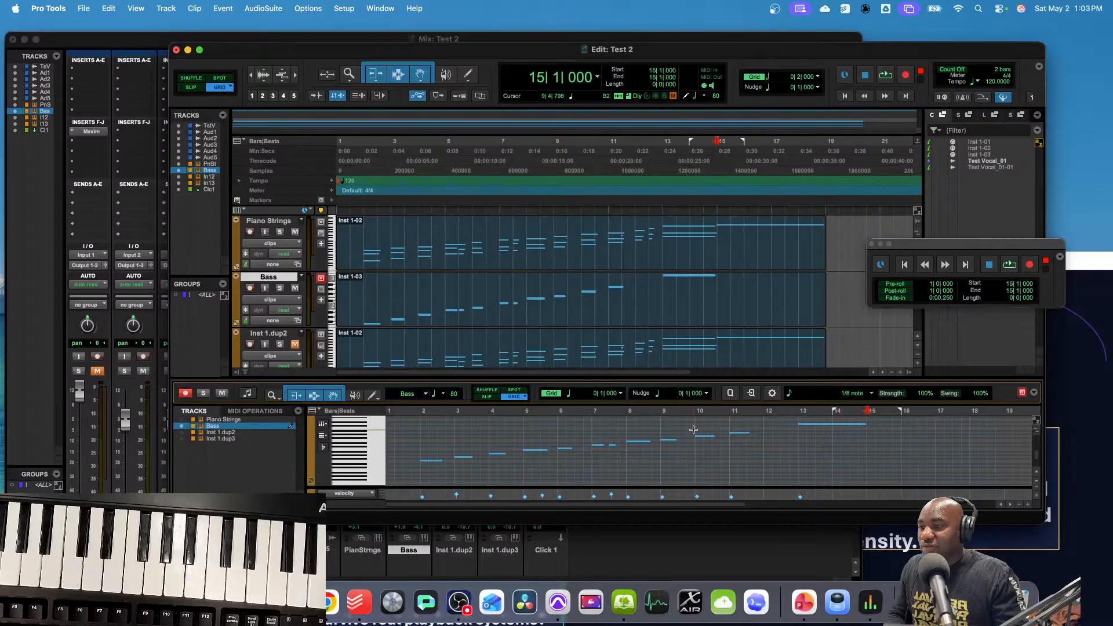
pyautogui.click(424, 500)
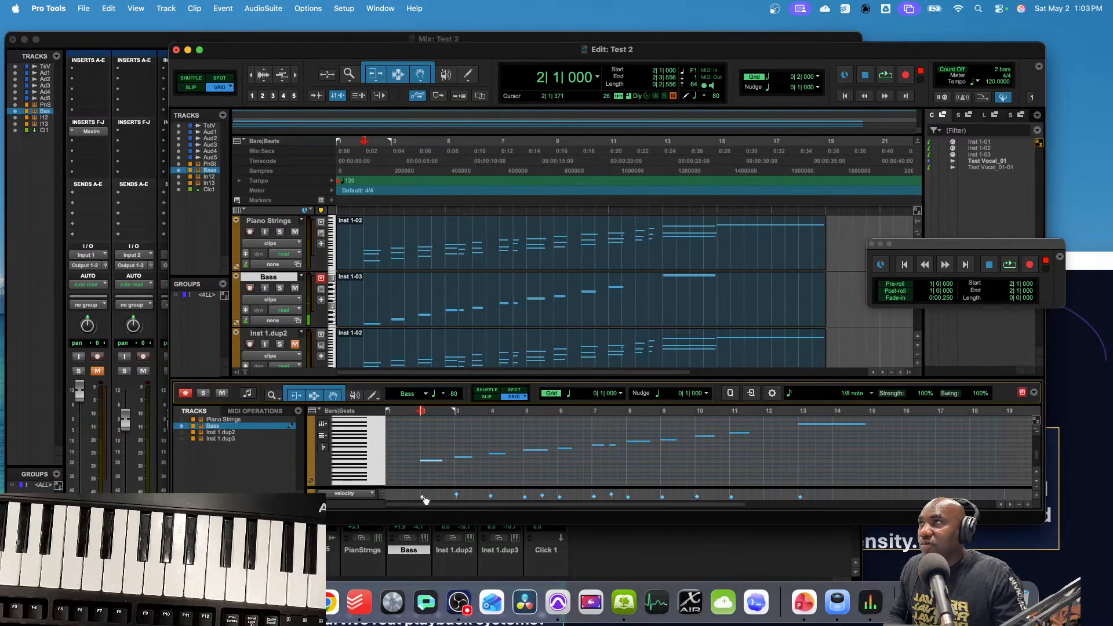
pyautogui.click(458, 496)
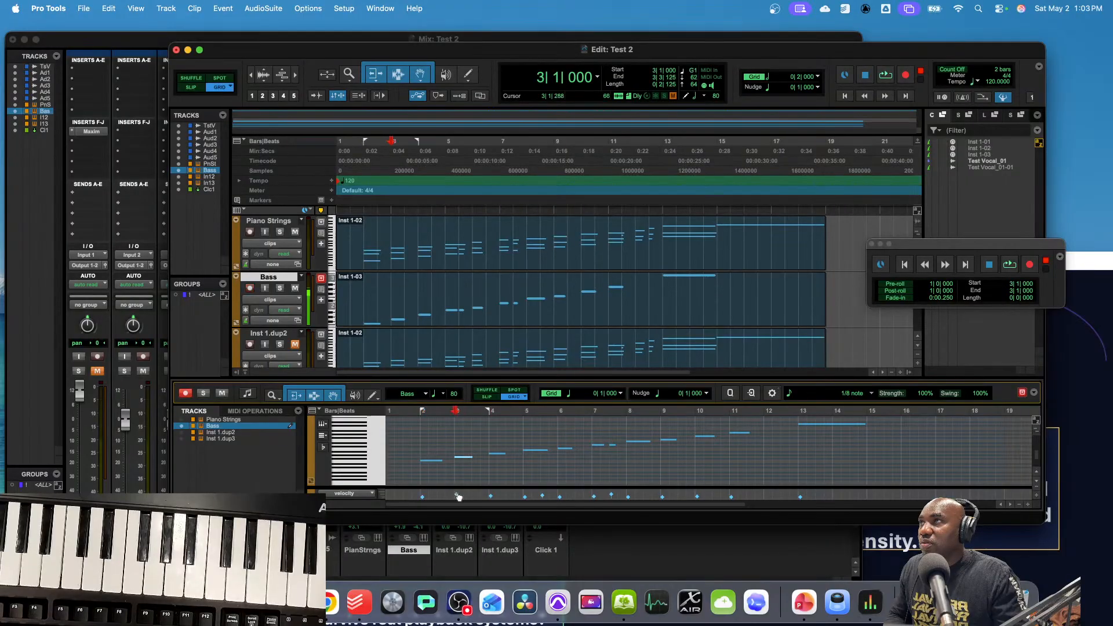
pyautogui.click(492, 497)
pyautogui.click(526, 497)
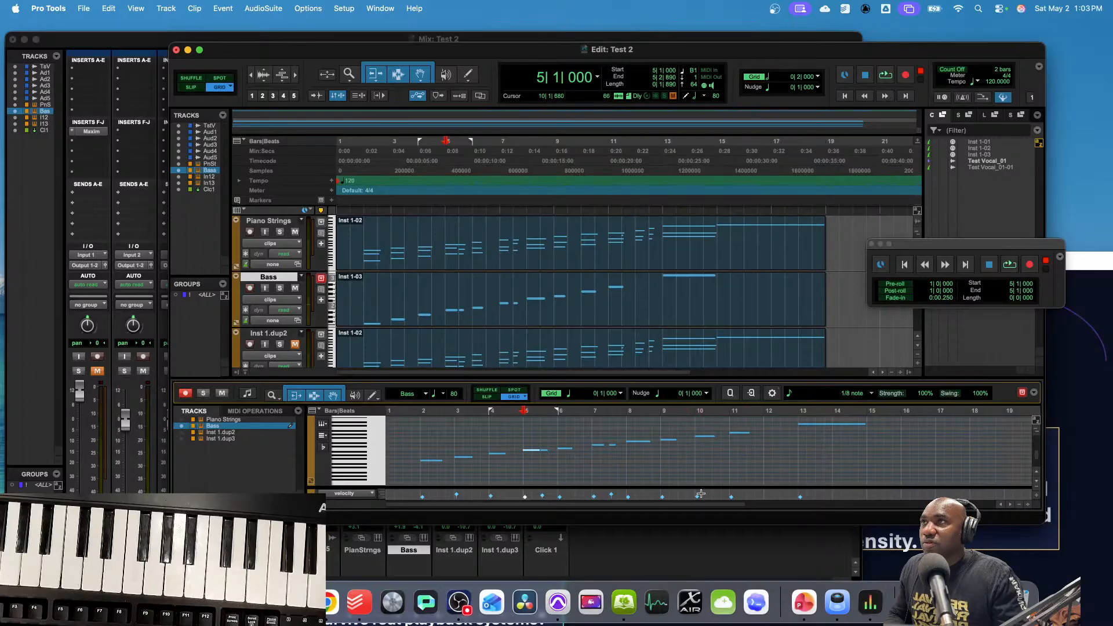
pyautogui.click(401, 415)
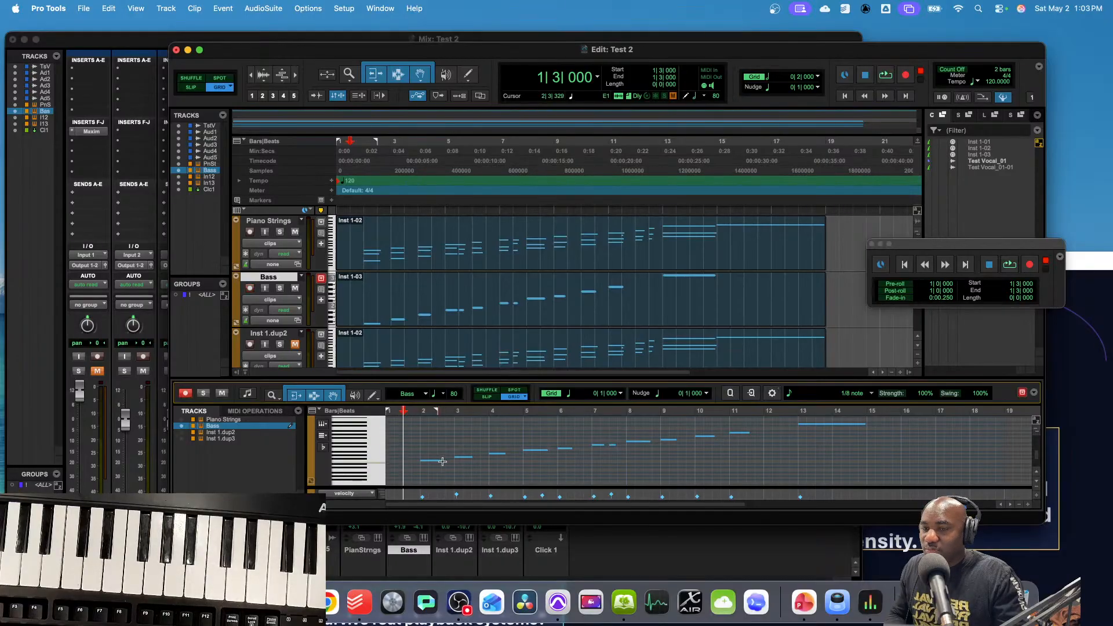
# - Raise the velocities of the Bass notes at bars 2 to 5, setting the bar 4 note to 54
pyautogui.click(423, 496)
pyautogui.moveTo(423, 497); pyautogui.dragTo(425, 472)
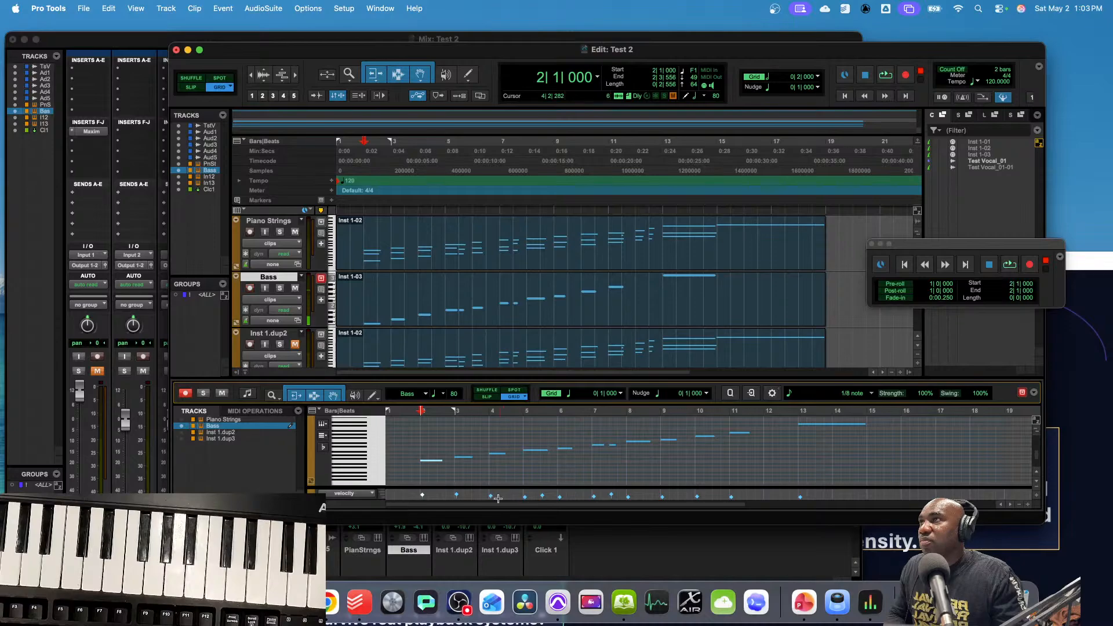
pyautogui.click(457, 496)
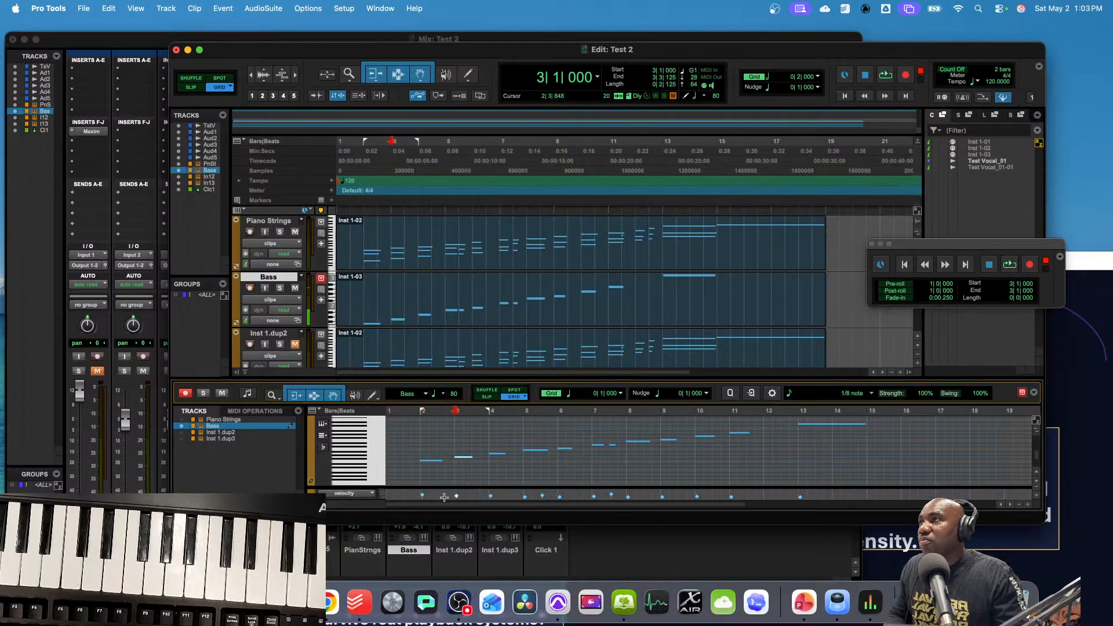
pyautogui.click(424, 496)
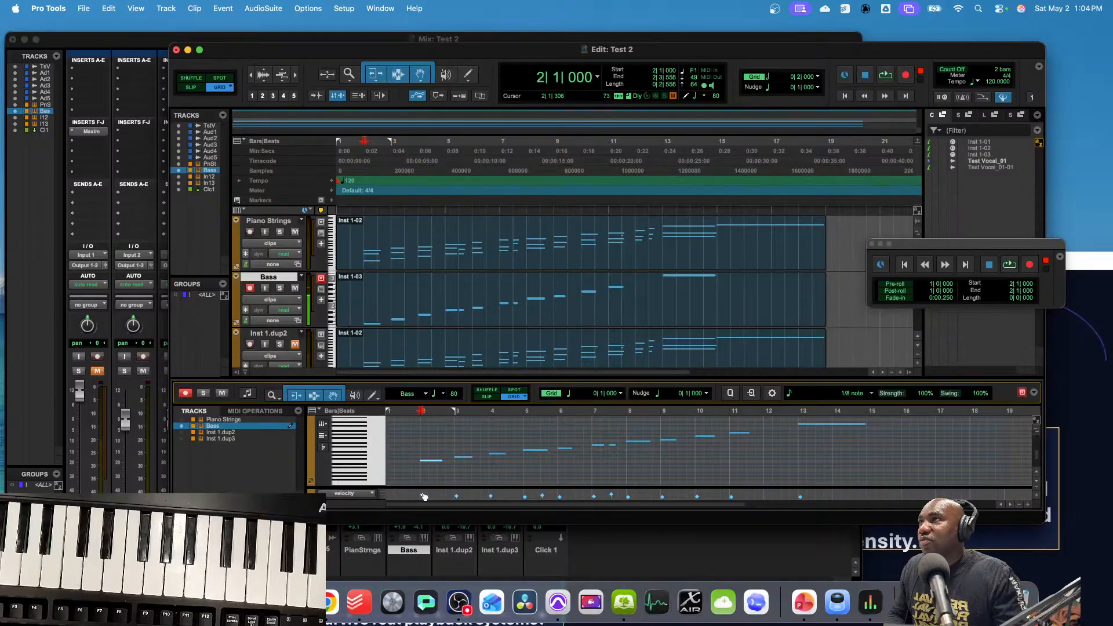
pyautogui.click(457, 496)
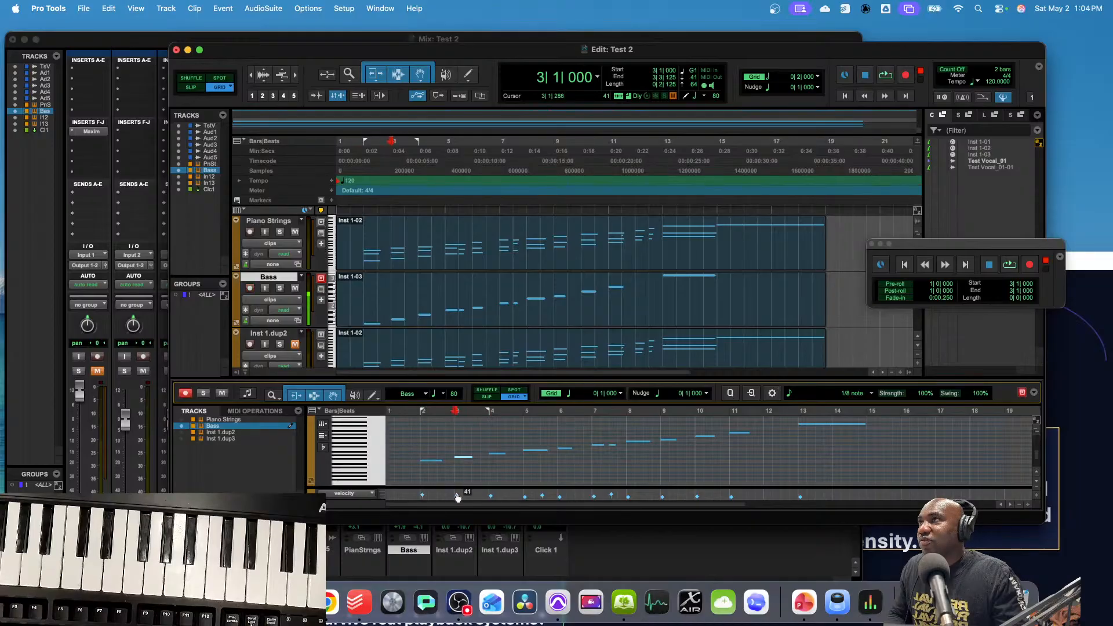
pyautogui.moveTo(458, 497); pyautogui.dragTo(457, 498)
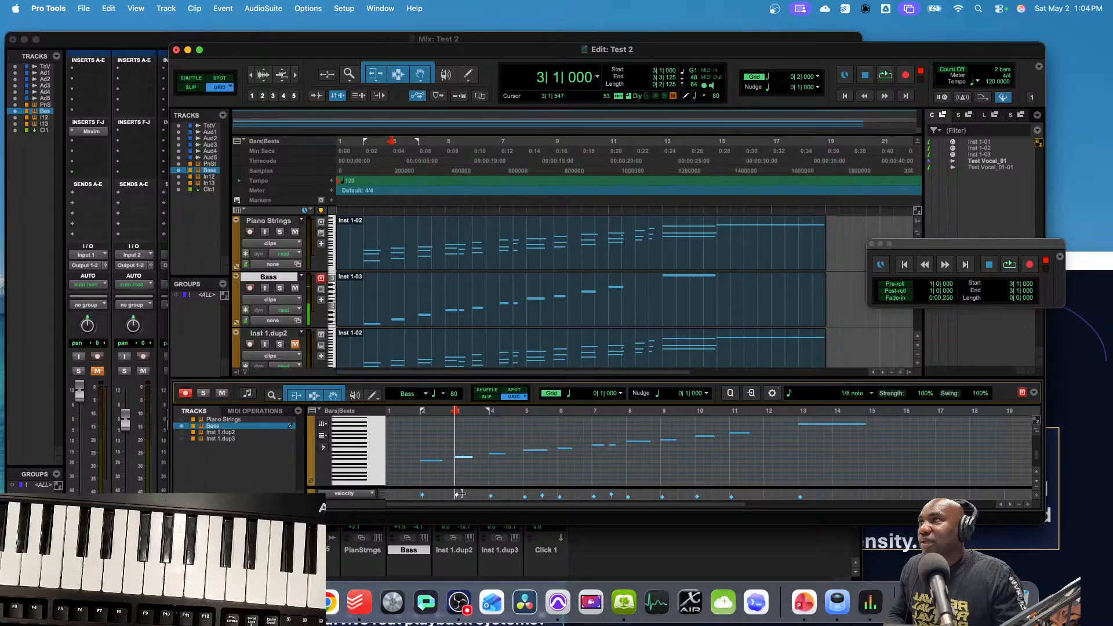
pyautogui.click(492, 496)
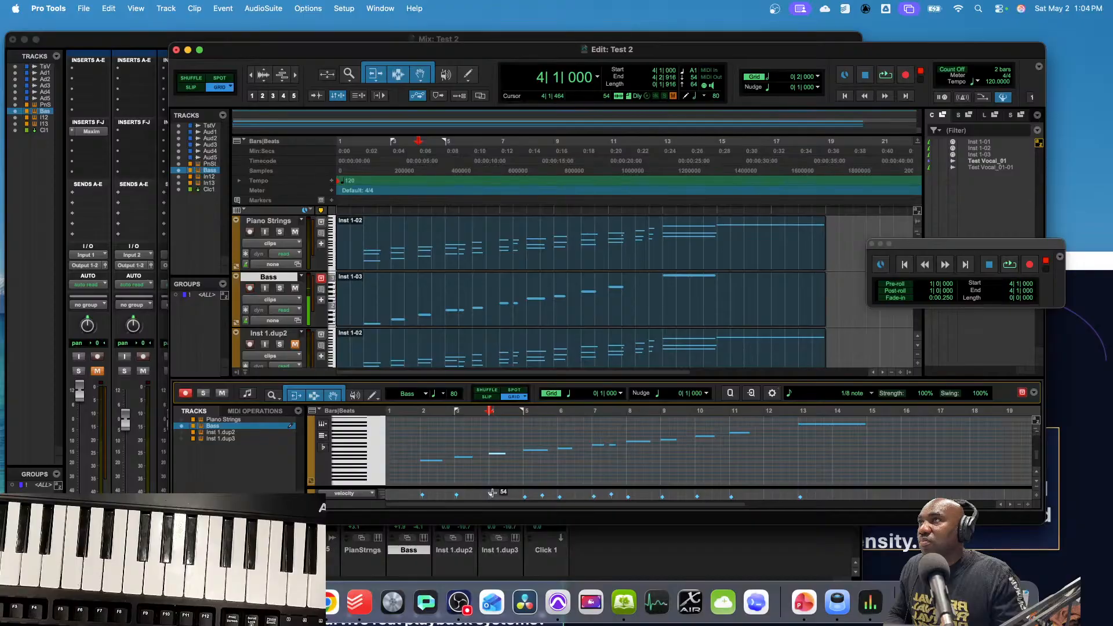
pyautogui.click(526, 496)
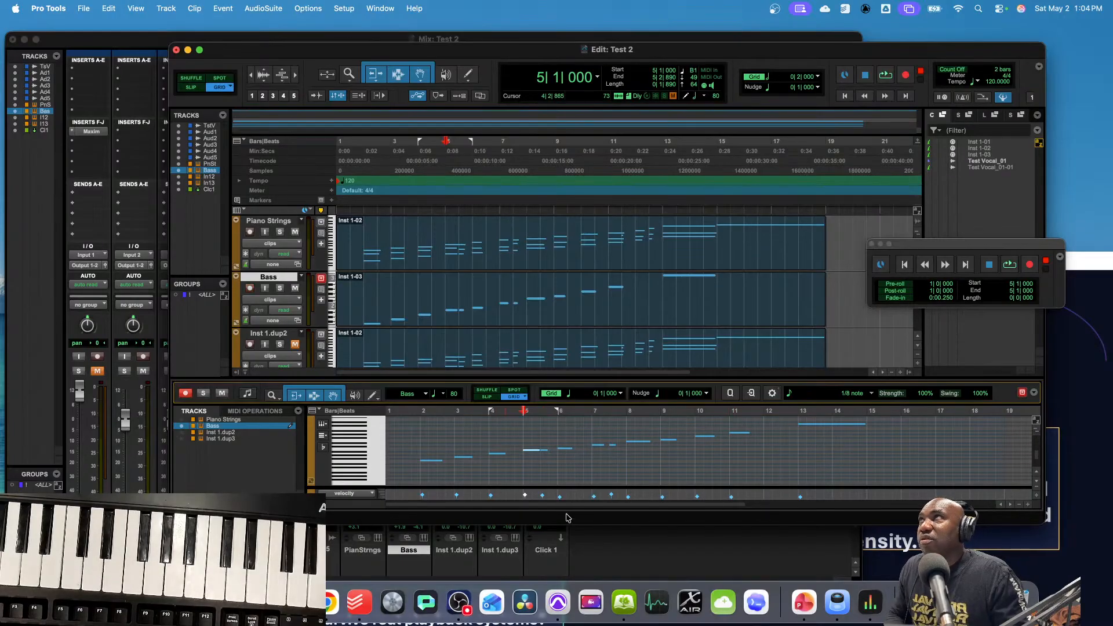
# - Disarm recording on the Bass track in the Mix window, solo it, and play from bar 5
pyautogui.click(128, 50)
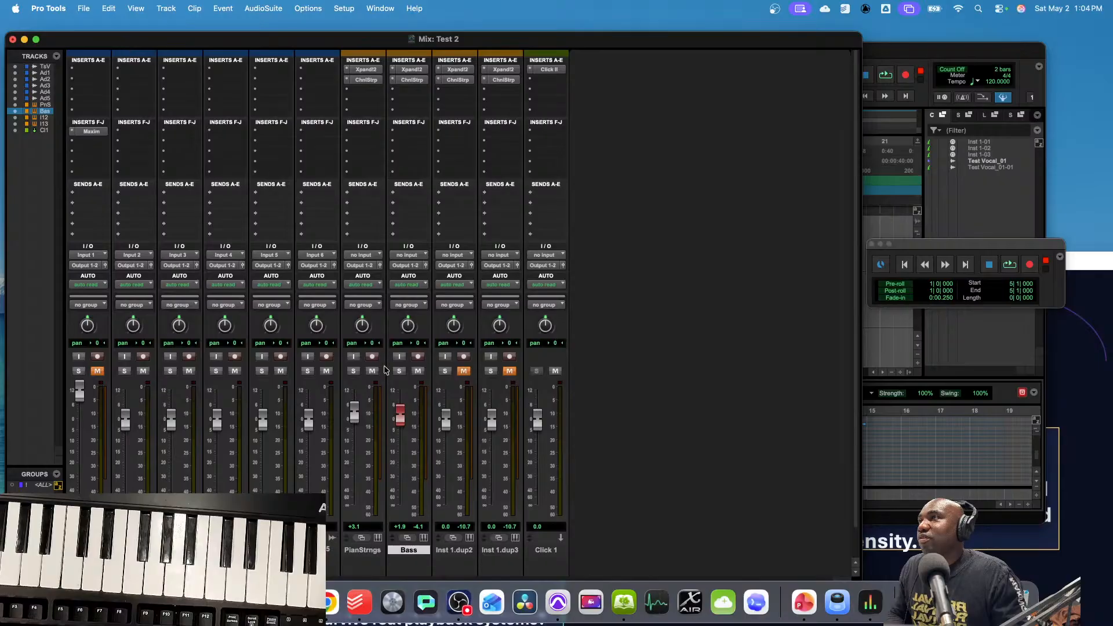
pyautogui.click(417, 356)
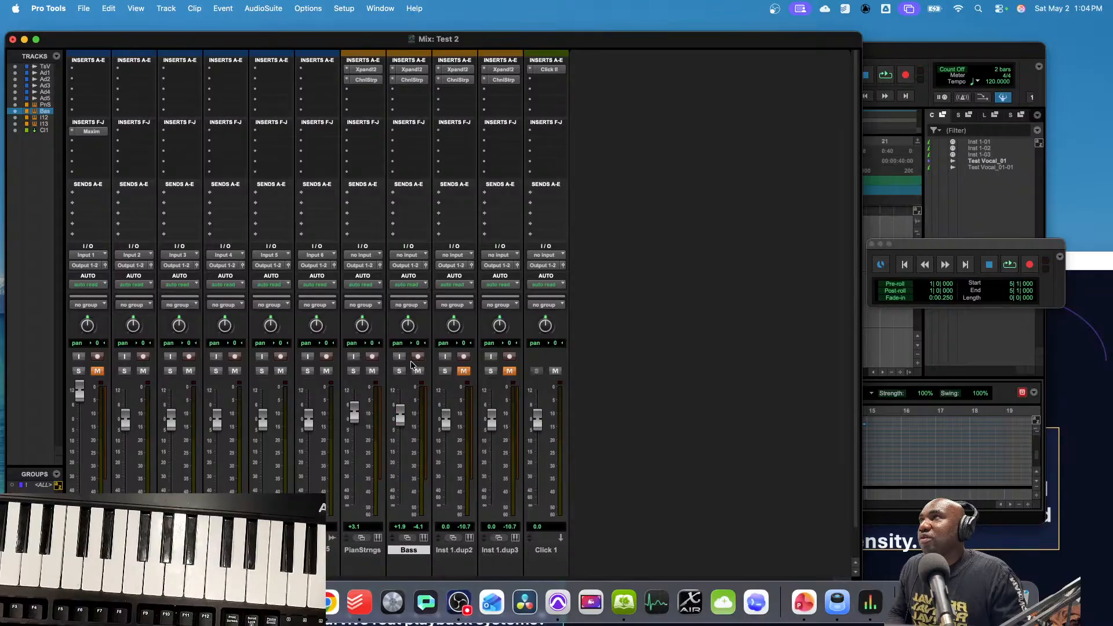
pyautogui.click(398, 373)
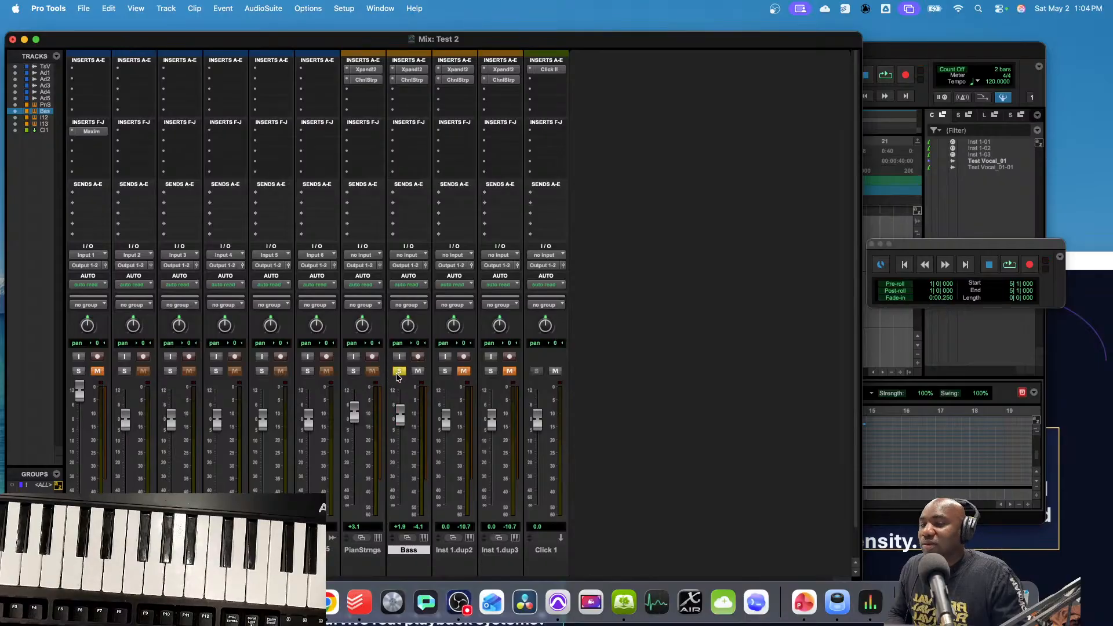
pyautogui.press('space')
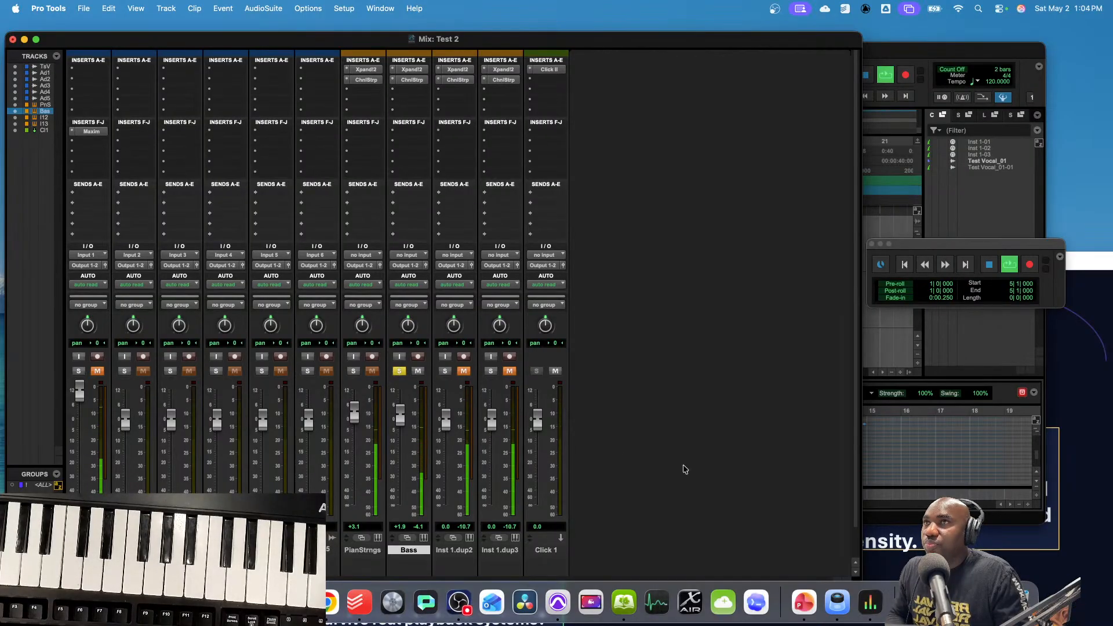
# - Select the whole Bass clip in the Edit window and play the soloed part from bar 1
pyautogui.press('super+equal')
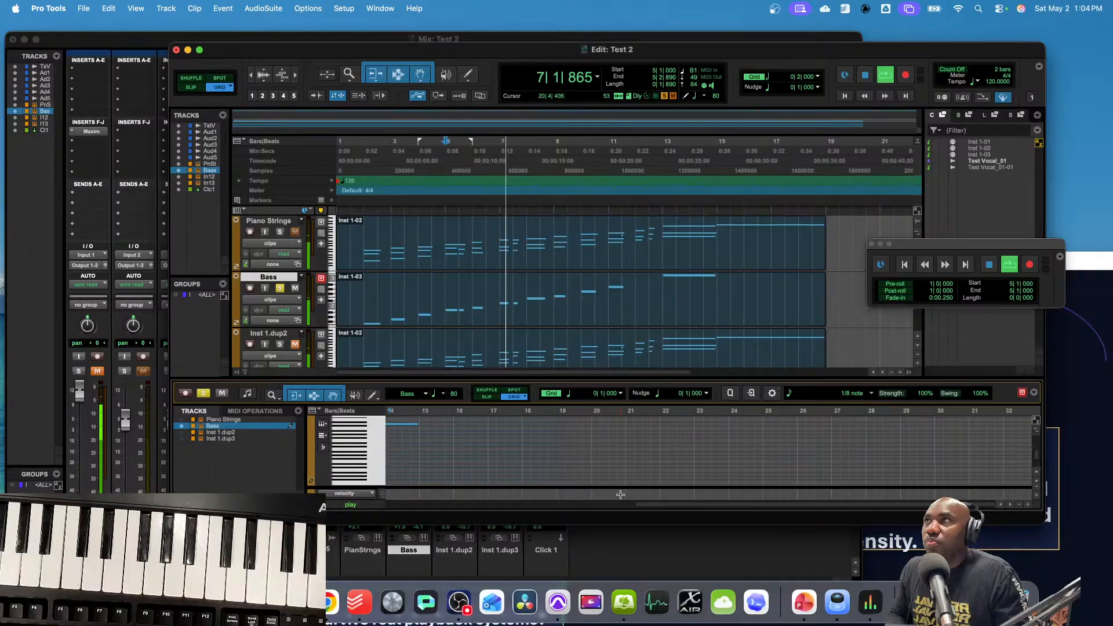
pyautogui.scroll(3, 553, 454)
pyautogui.click(543, 312)
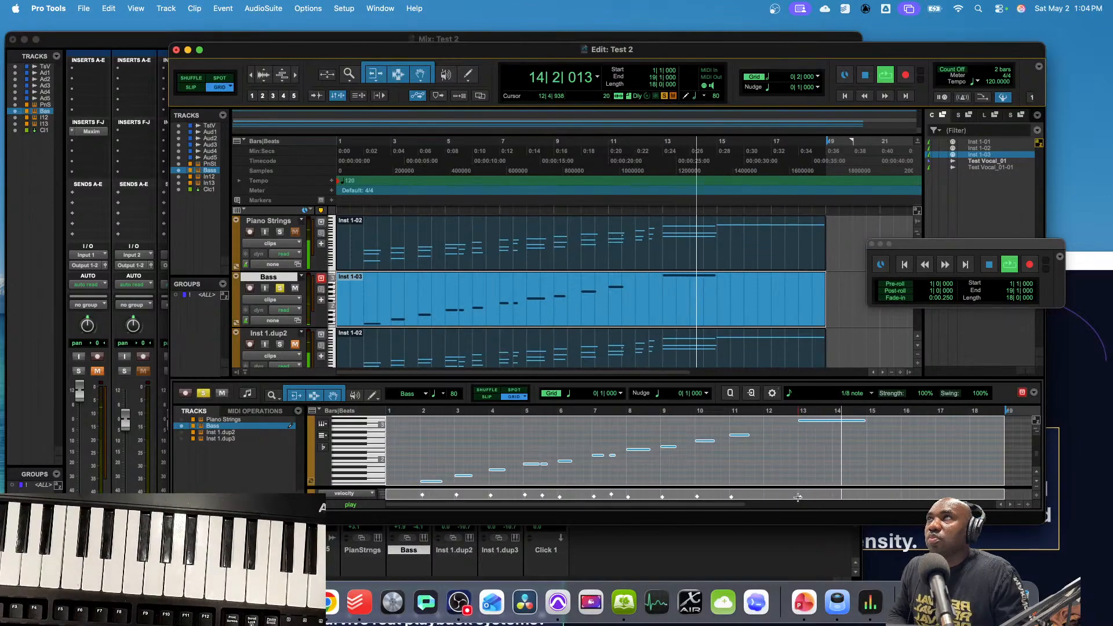
pyautogui.press('space')
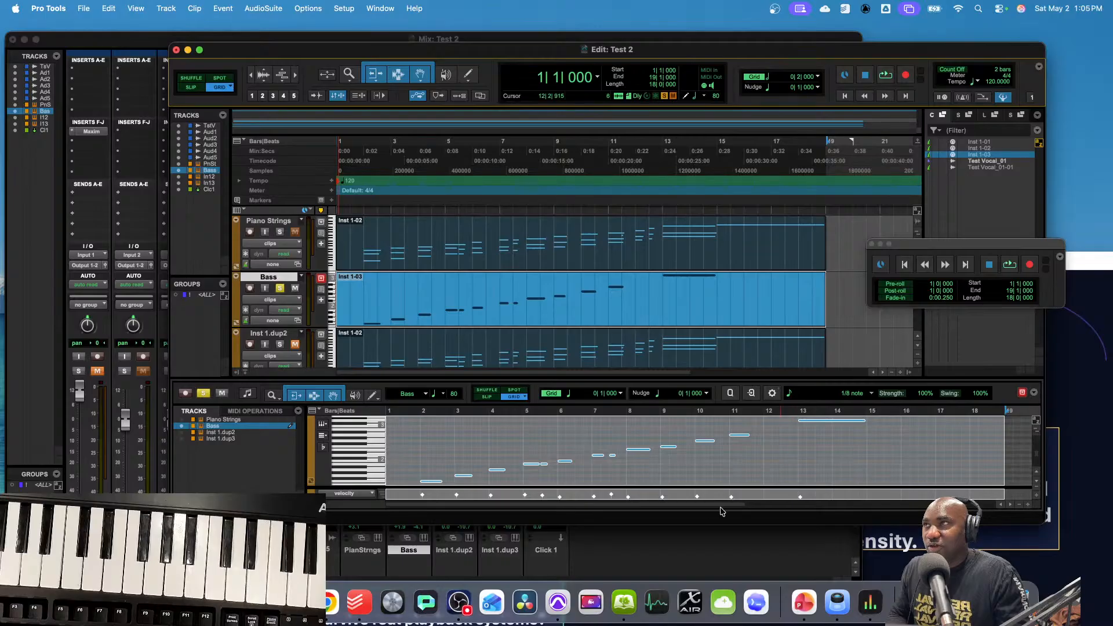
pyautogui.press('space')
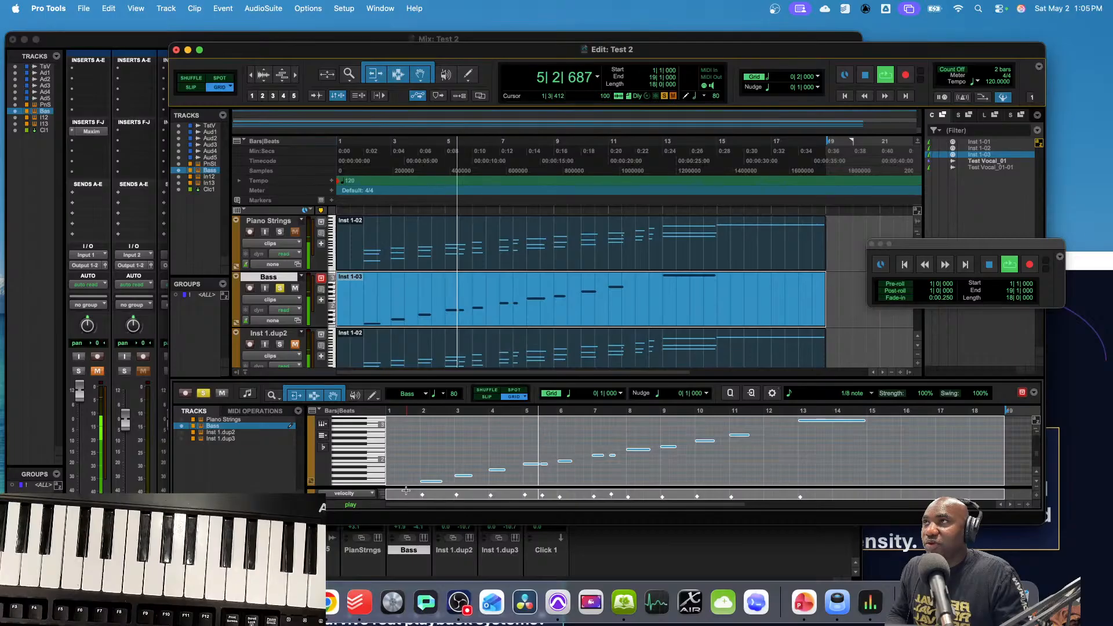
pyautogui.scroll(-1, 532, 455)
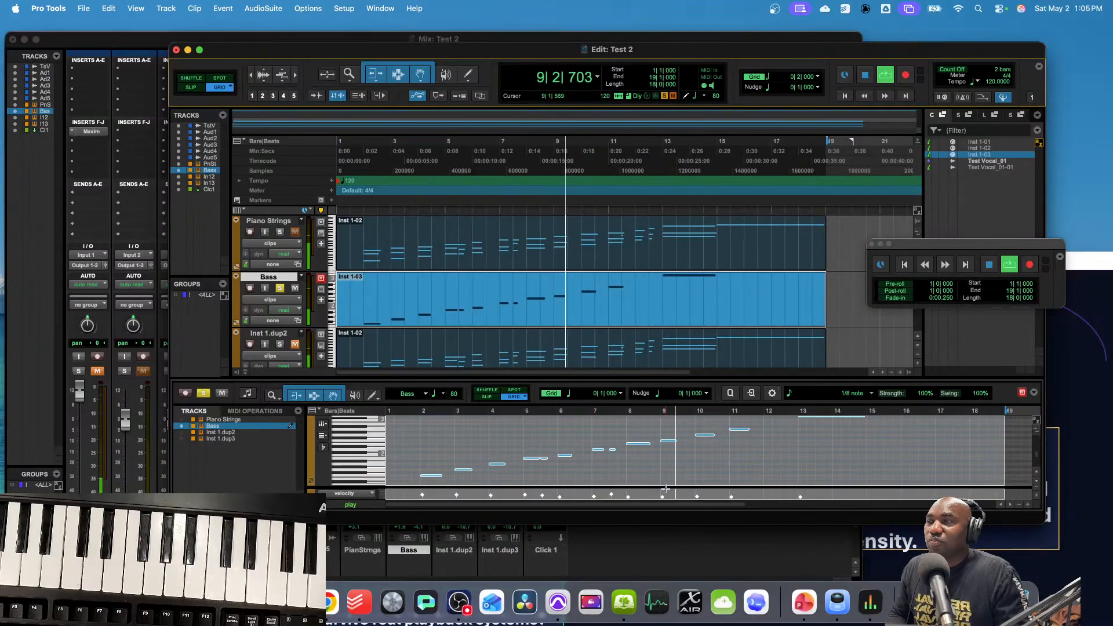
# - Open the Channel Strip insert on the Bass track in the Mix window and restart playback
pyautogui.click(605, 548)
pyautogui.press('space')
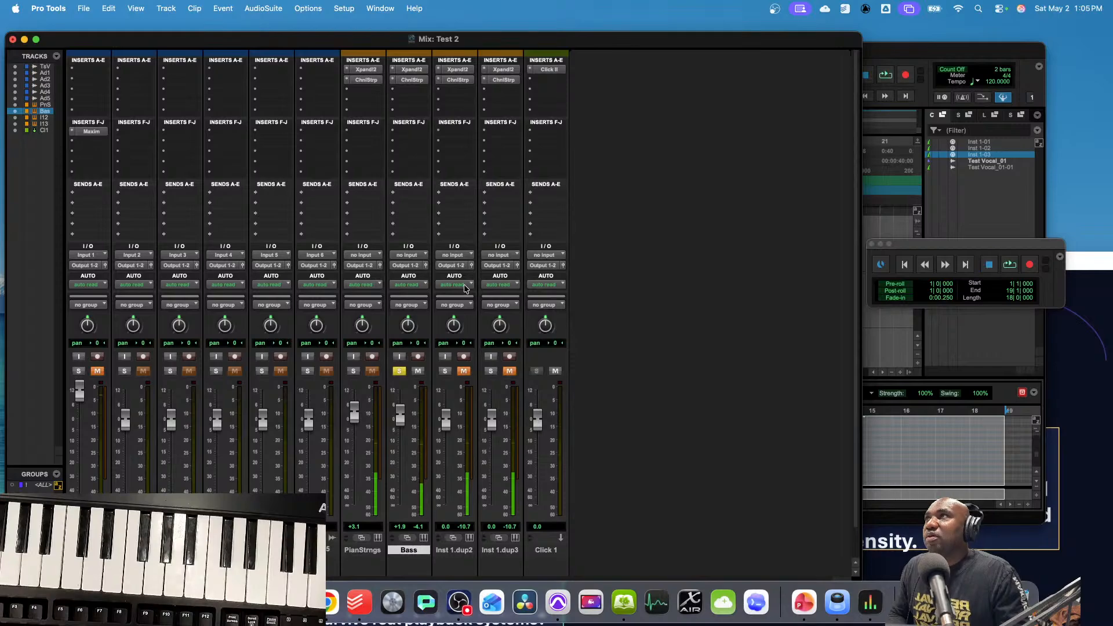
pyautogui.press('space')
pyautogui.press('space')
pyautogui.click(413, 83)
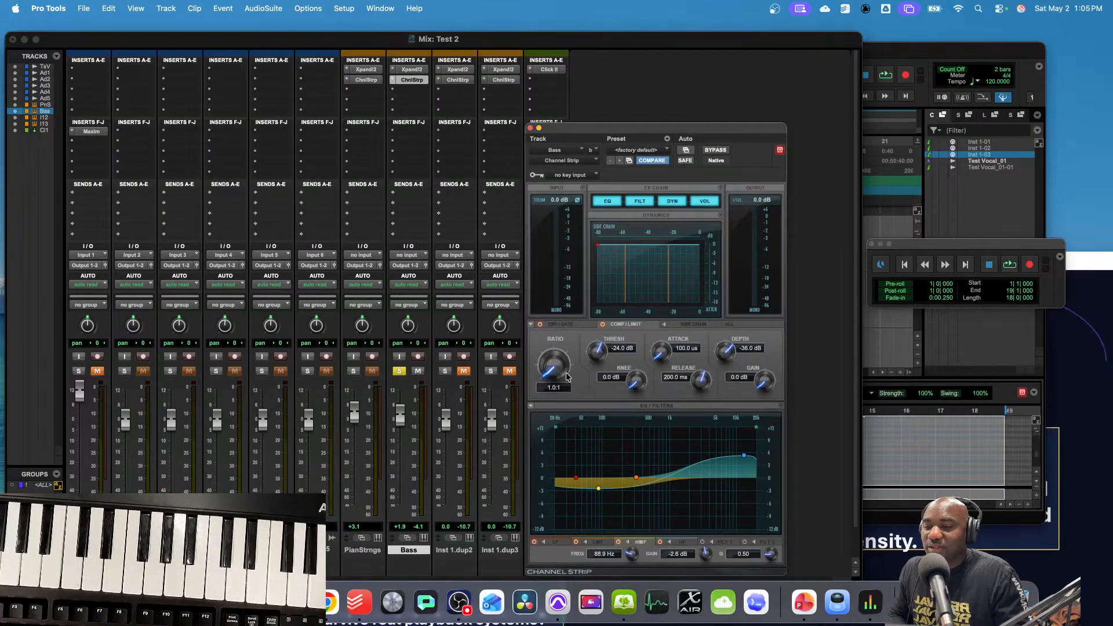
pyautogui.press('space')
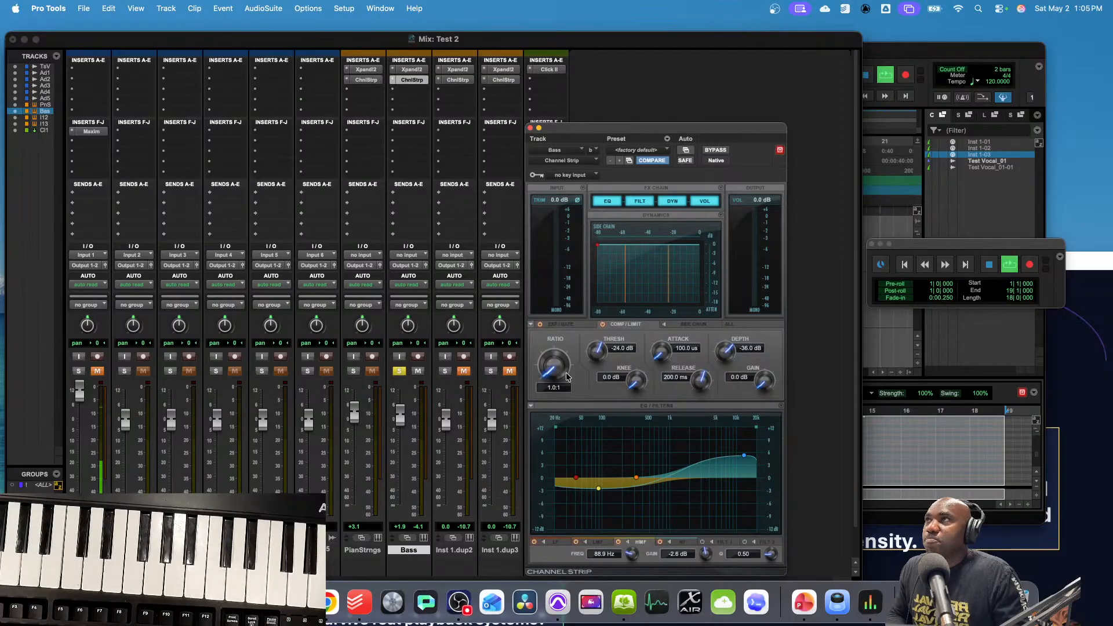
# - During playback, set the Bass compressor to ratio -7.6:1, threshold -45.4 dB and gain 25.3 dB
pyautogui.moveTo(549, 378); pyautogui.dragTo(544, 244)
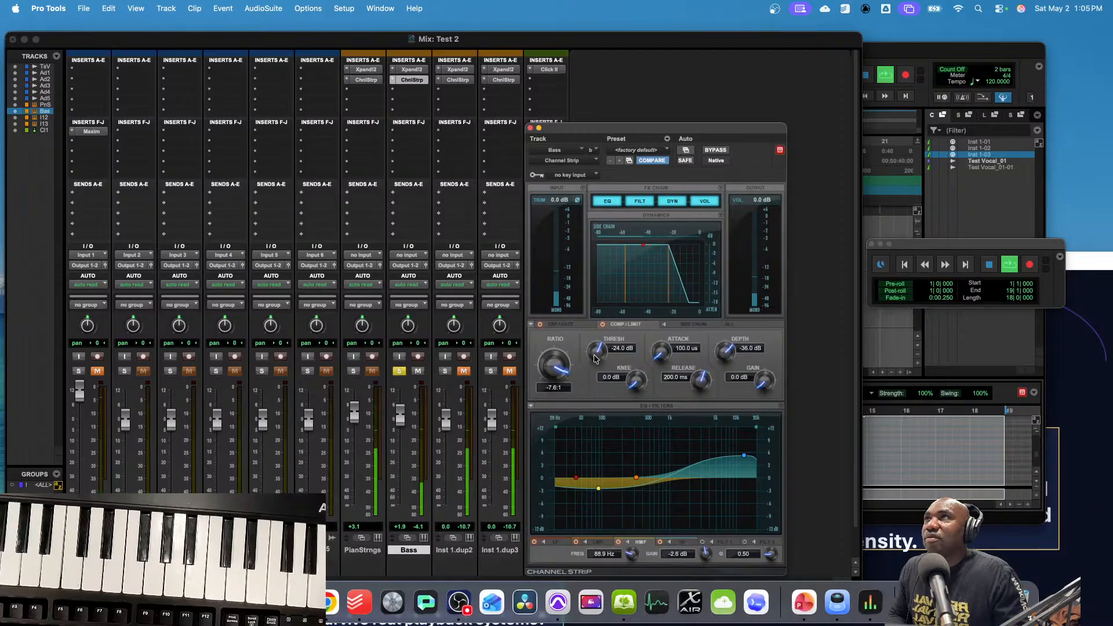
pyautogui.moveTo(592, 352); pyautogui.dragTo(568, 398)
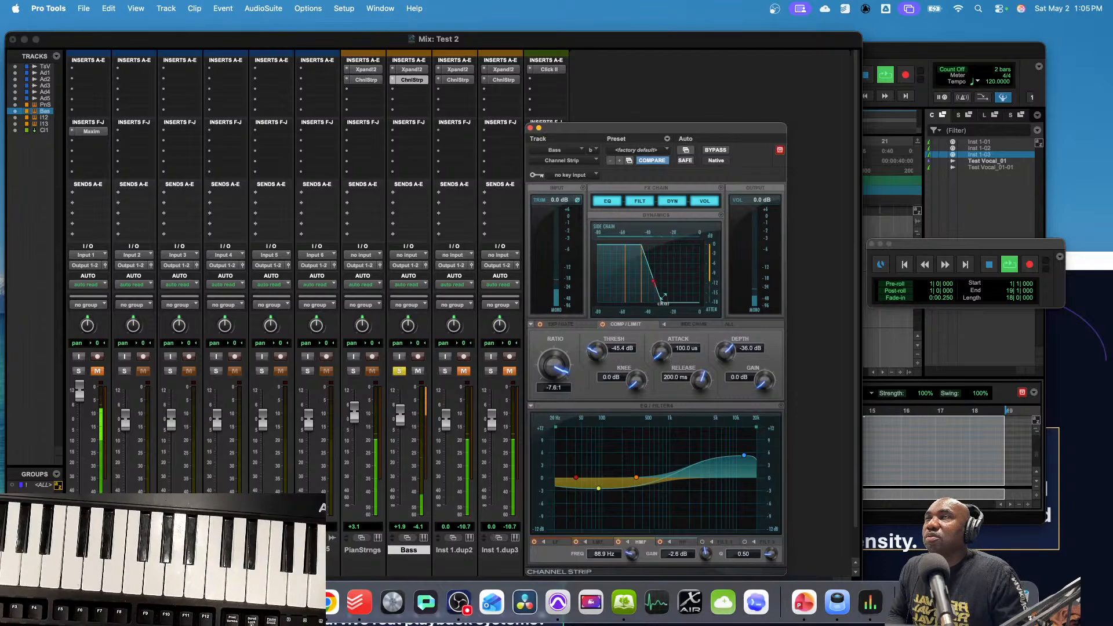
pyautogui.moveTo(758, 388); pyautogui.dragTo(742, 309)
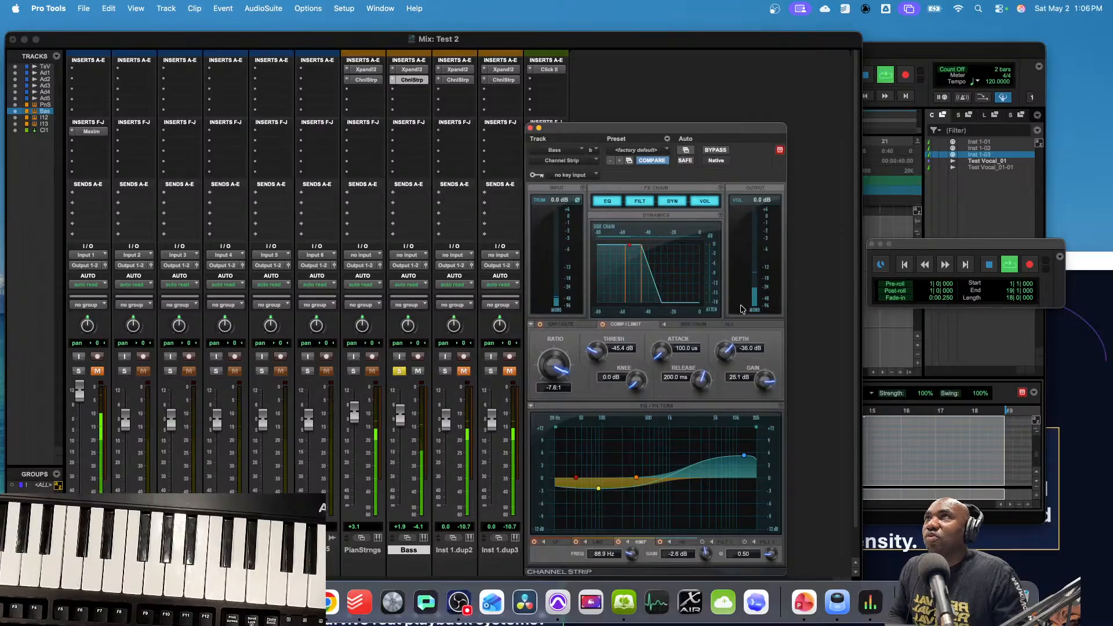
pyautogui.moveTo(765, 391); pyautogui.dragTo(767, 393)
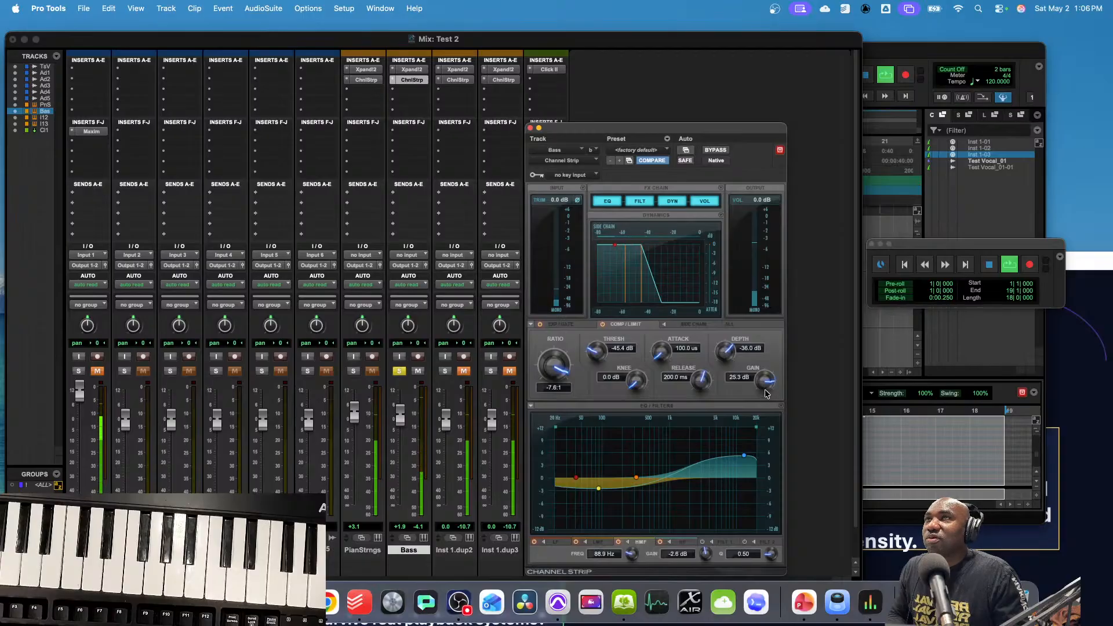
pyautogui.press('space')
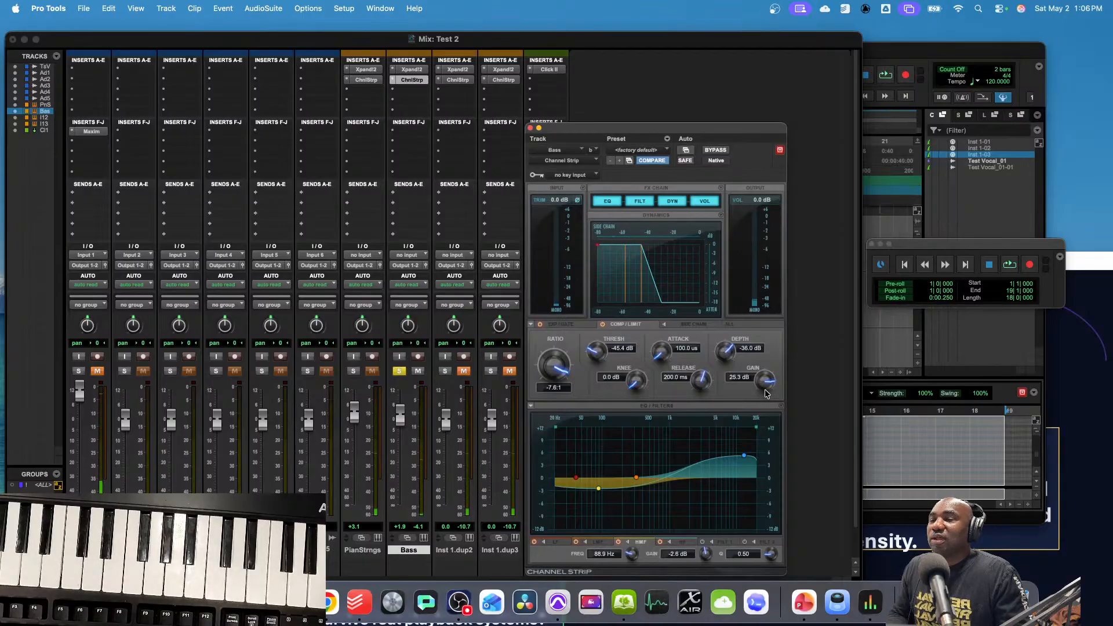
# - Compare the soloed Bass part with the Channel Strip compressor on and off, leaving it on
pyautogui.press('space')
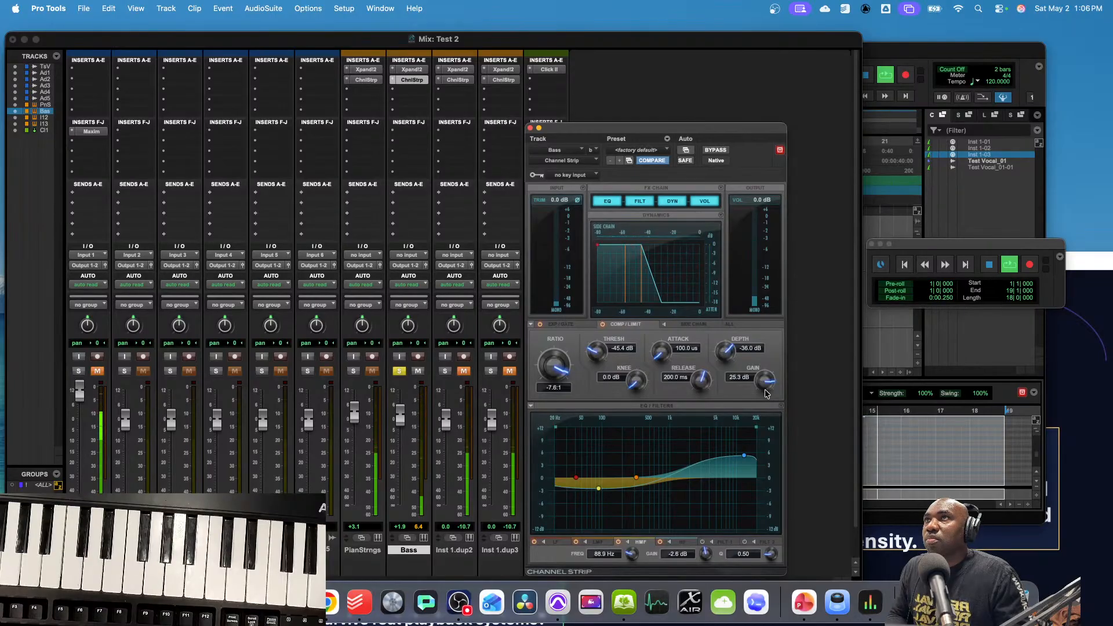
pyautogui.press('space')
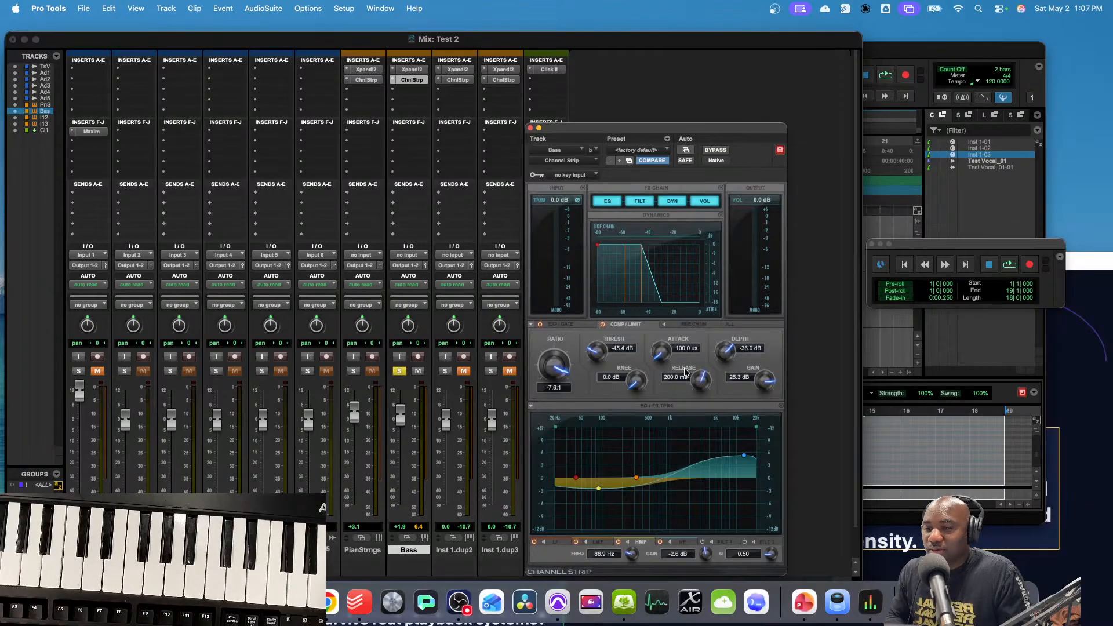
pyautogui.click(603, 325)
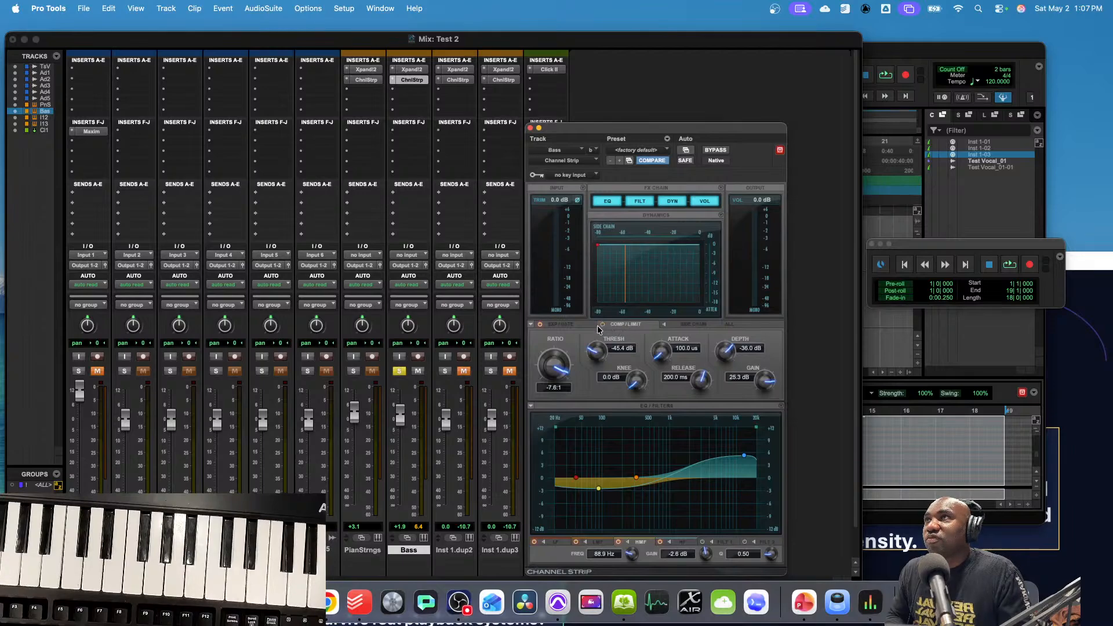
pyautogui.press('space')
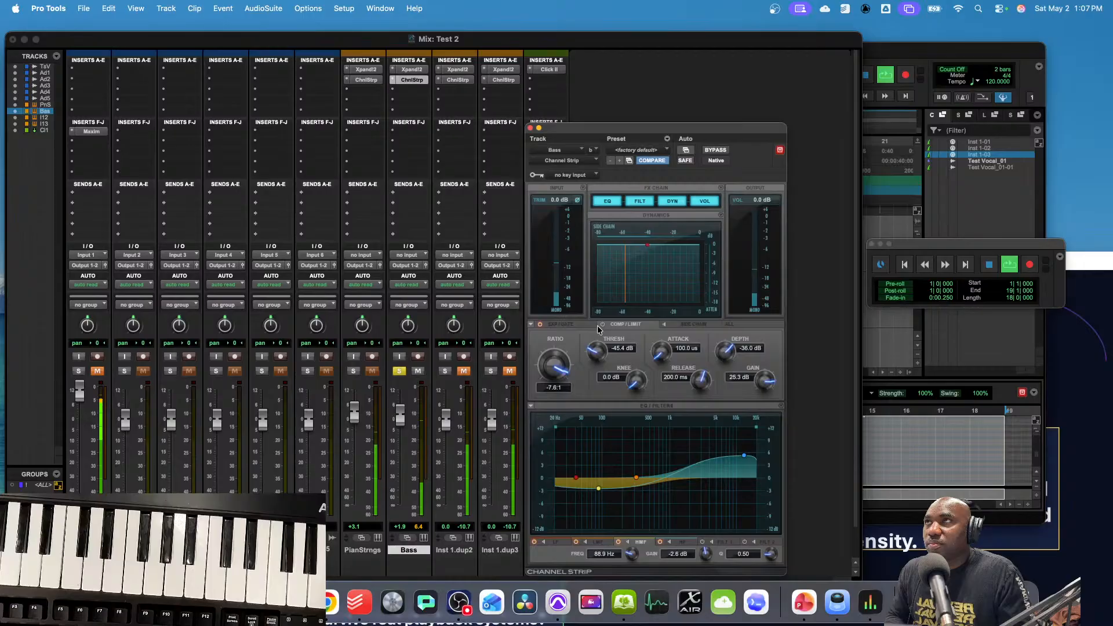
pyautogui.click(606, 324)
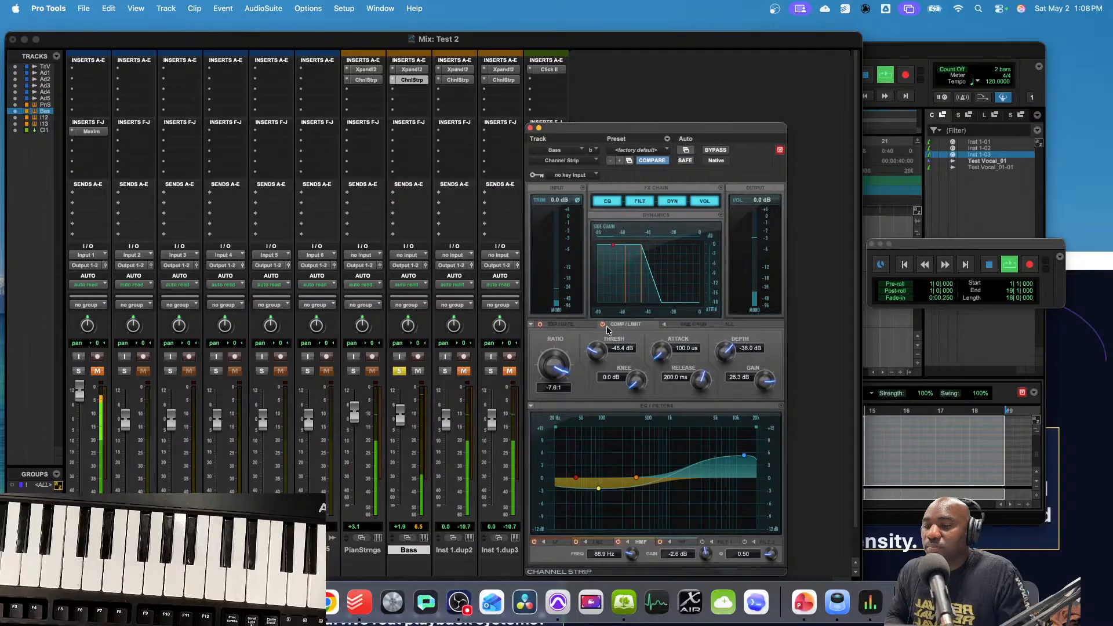
pyautogui.press('space')
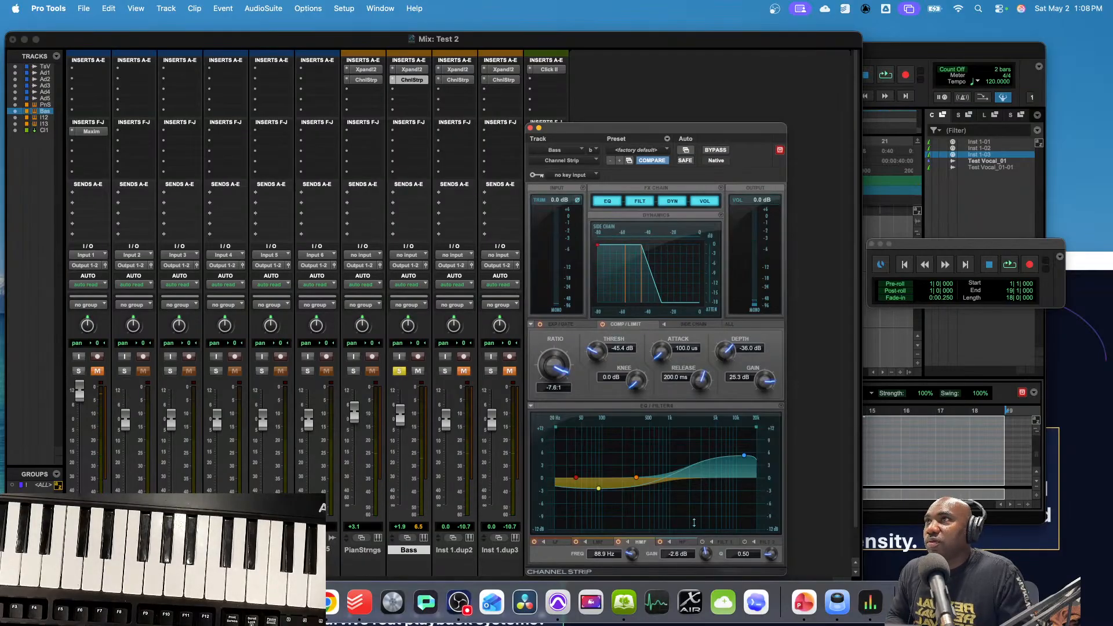
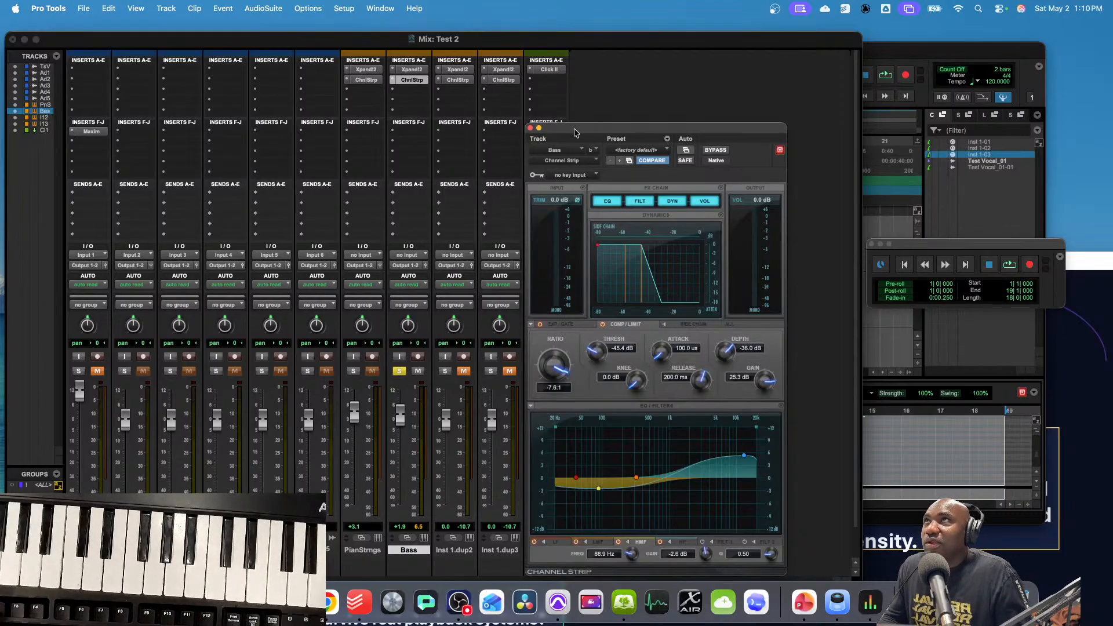
# - Close the Bass Channel Strip window, switch the solo from Bass to the PianStrngs track and start playback
pyautogui.moveTo(576, 129); pyautogui.dragTo(630, 94)
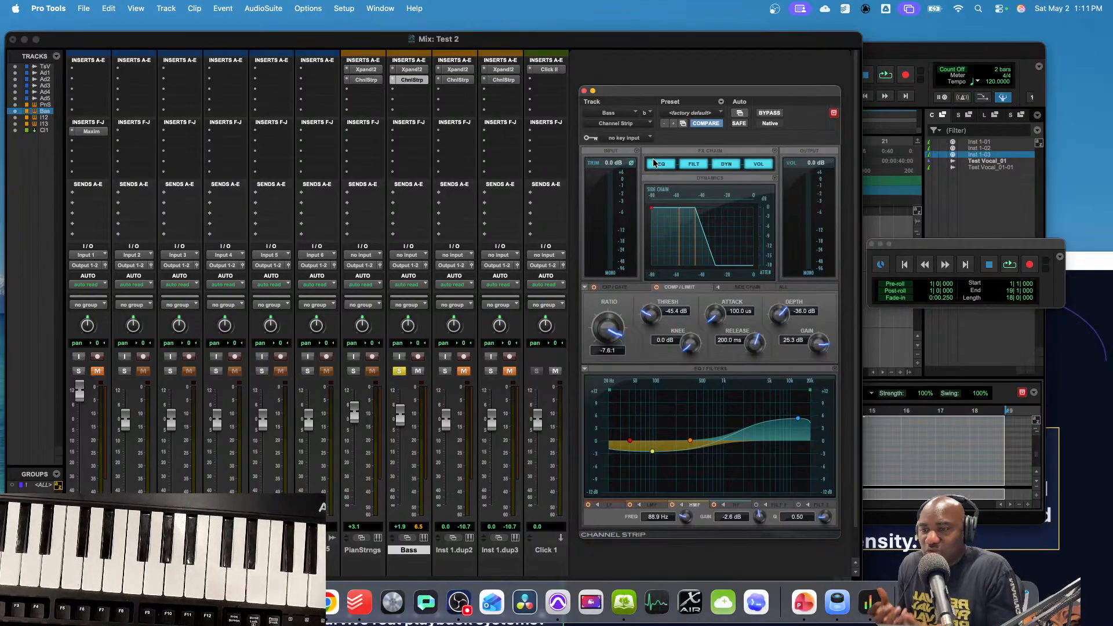
pyautogui.click(585, 91)
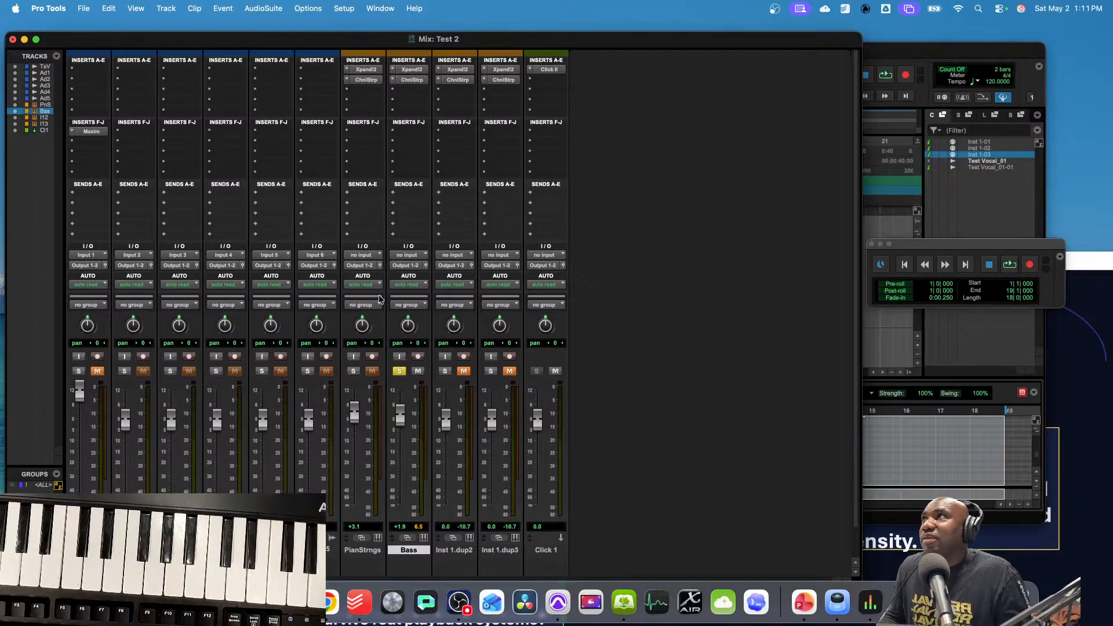
pyautogui.click(398, 371)
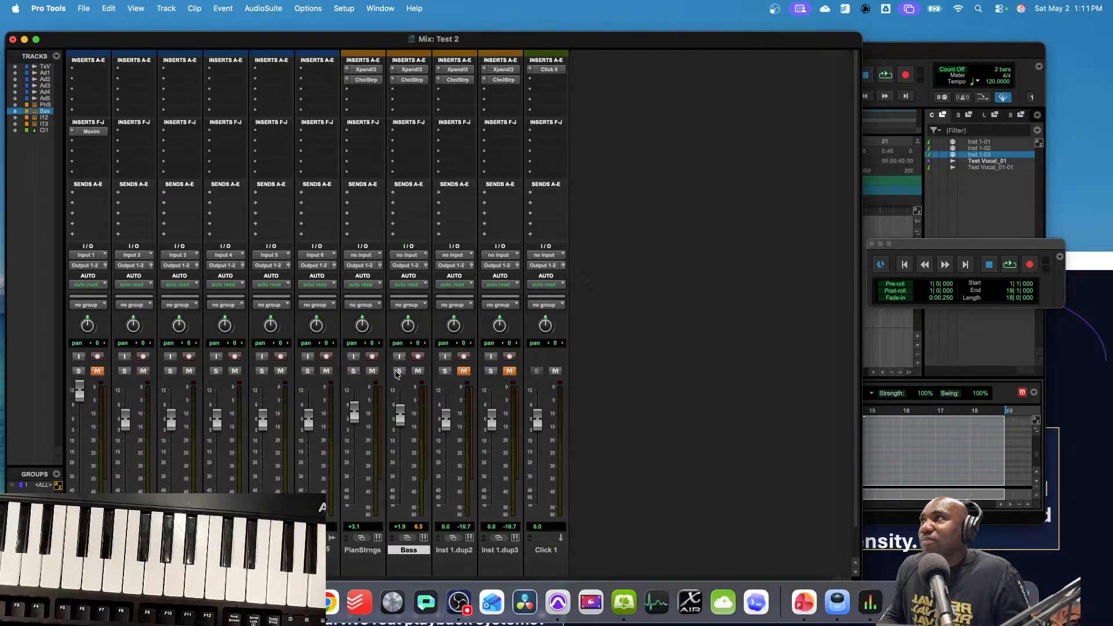
pyautogui.click(354, 372)
pyautogui.press('space')
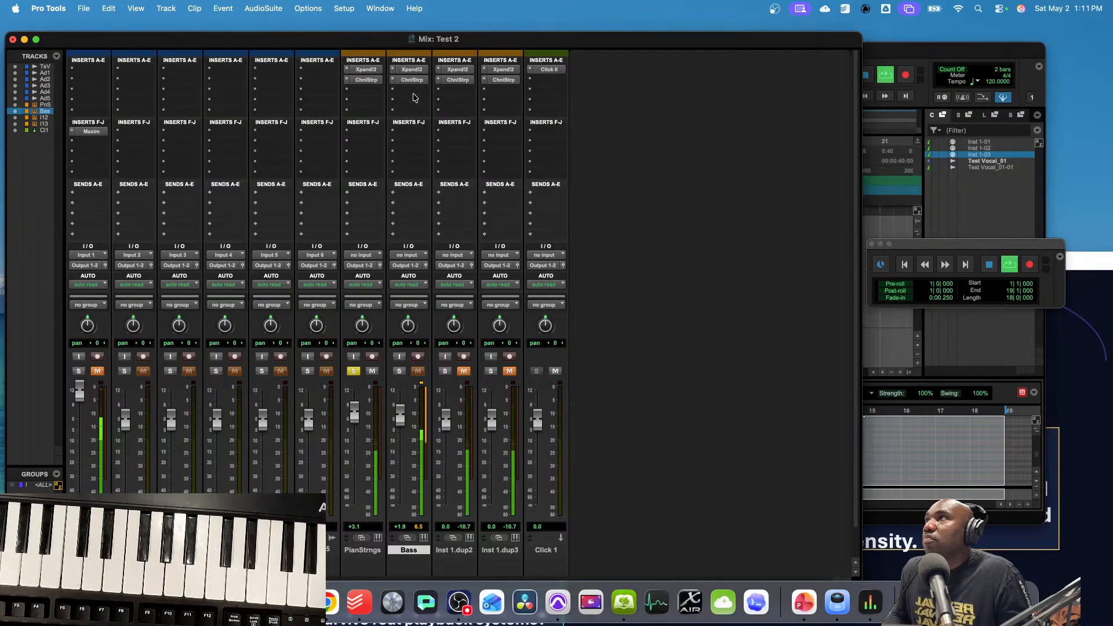
# - Open the PianStrngs Channel Strip and set its compressor to ratio 17.0:1, threshold -51.3 dB and gain 29.6 dB
pyautogui.click(362, 81)
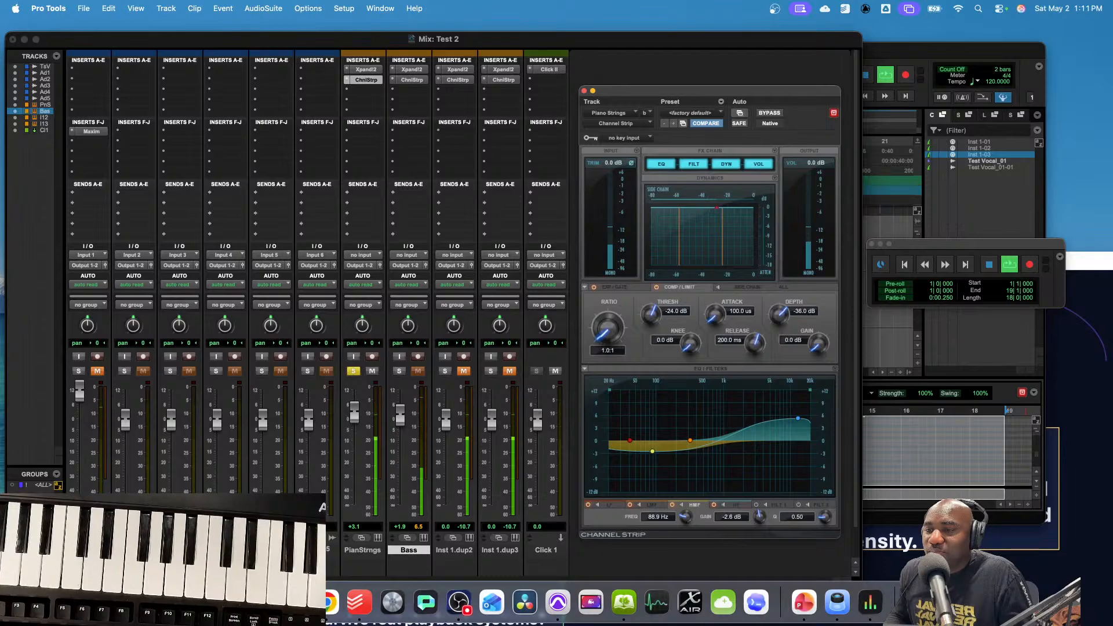
pyautogui.press('space')
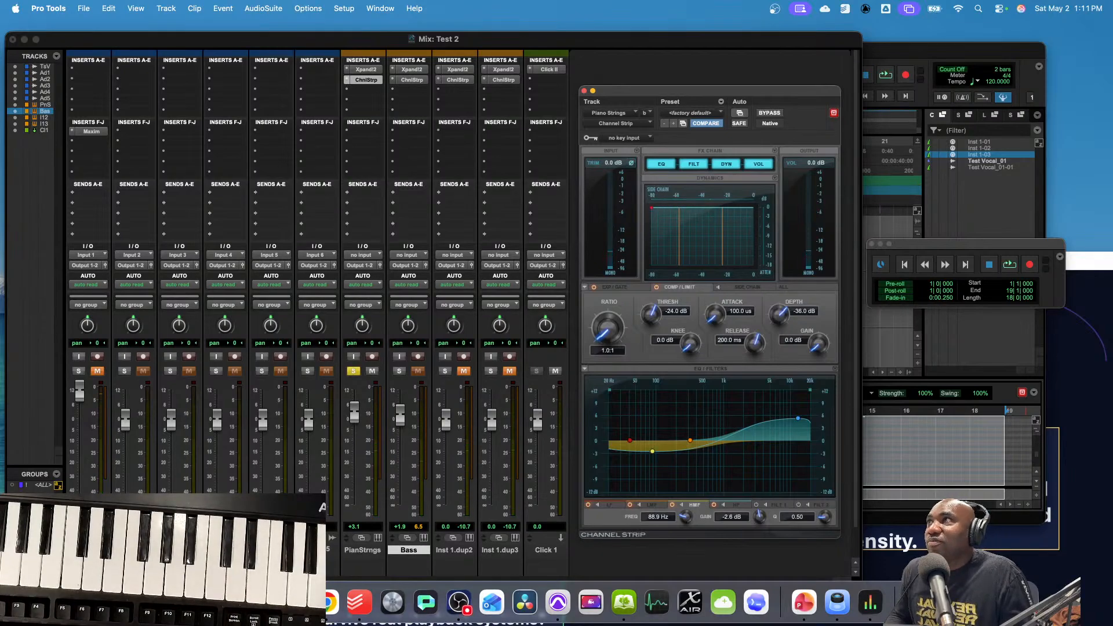
pyautogui.press('space')
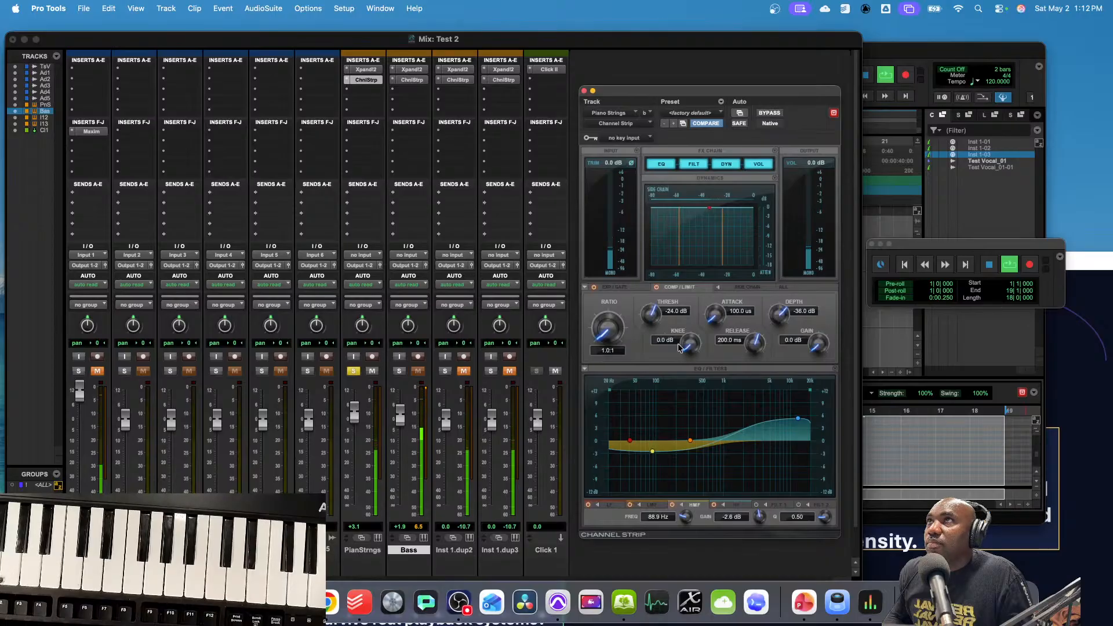
pyautogui.moveTo(604, 340); pyautogui.dragTo(584, 255)
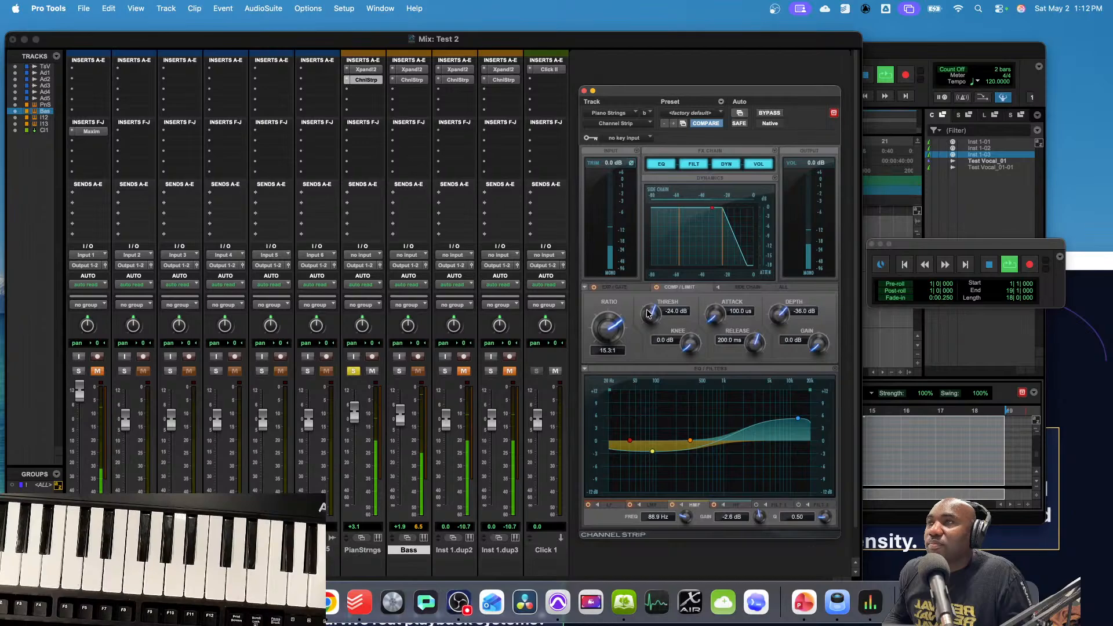
pyautogui.moveTo(648, 313); pyautogui.dragTo(598, 326)
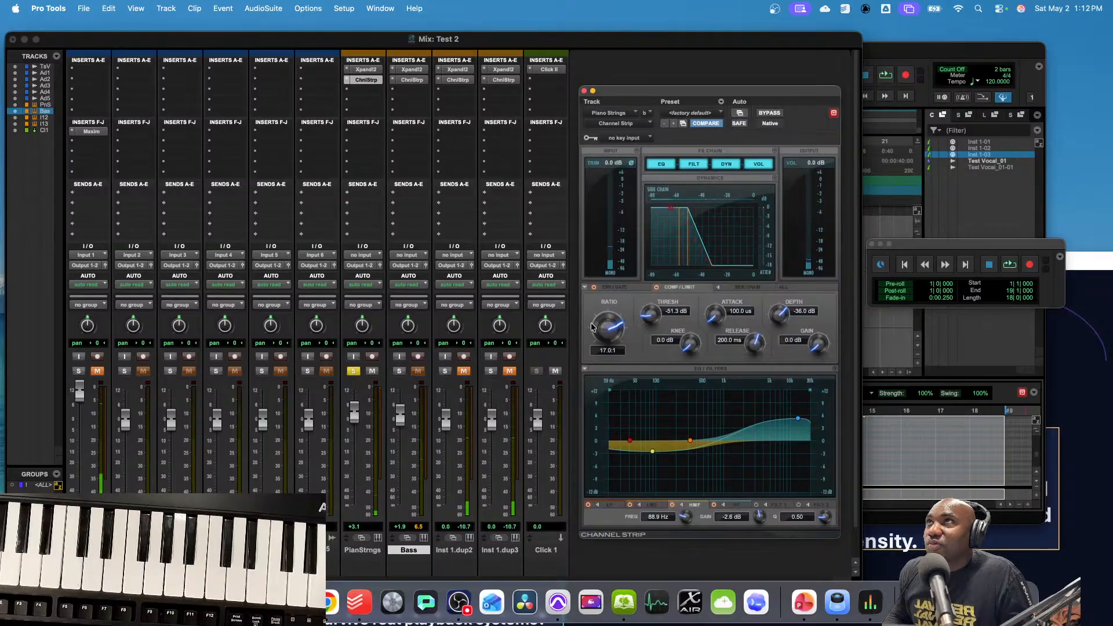
pyautogui.press('space')
pyautogui.moveTo(802, 343); pyautogui.dragTo(777, 240)
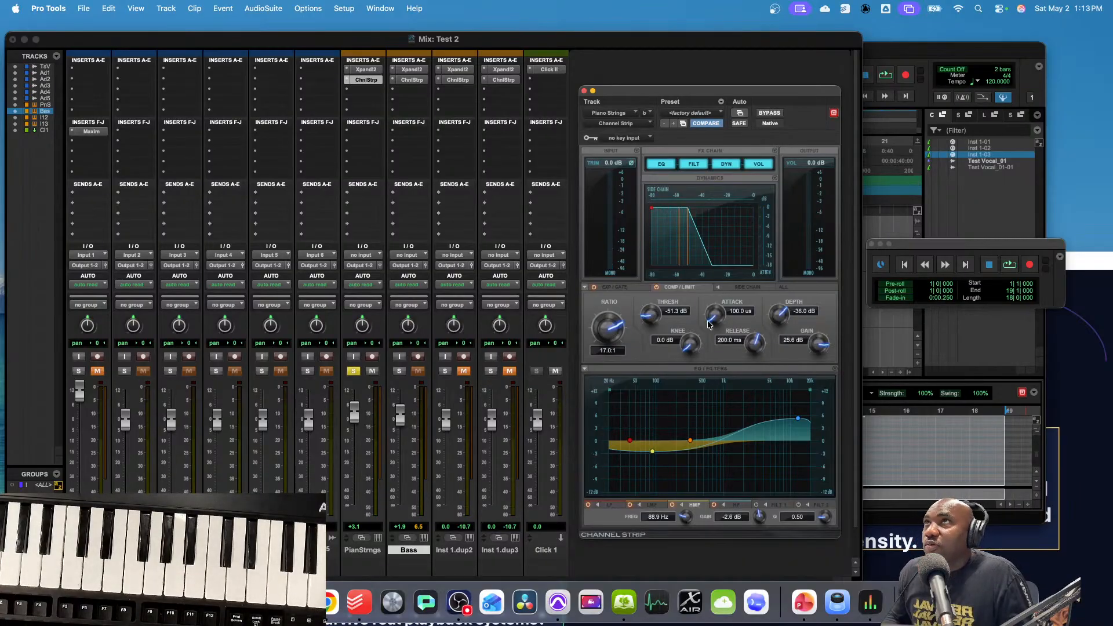
# - Play the PianStrngs part with the compressor off and on, and reduce the compressor gain to 20.8 dB
pyautogui.click(655, 286)
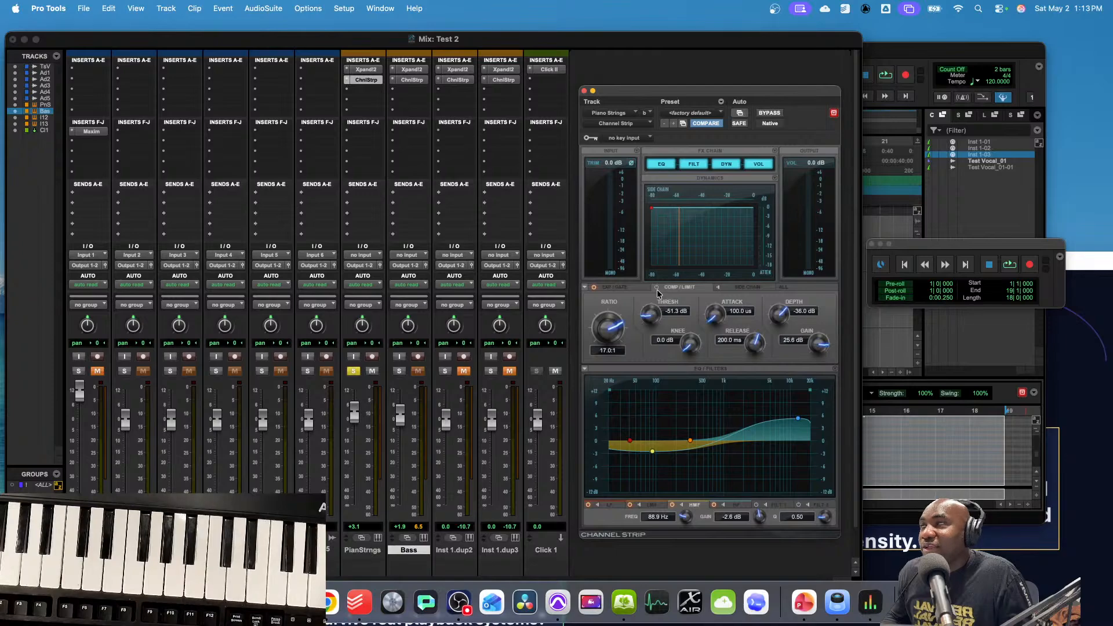
pyautogui.press('space')
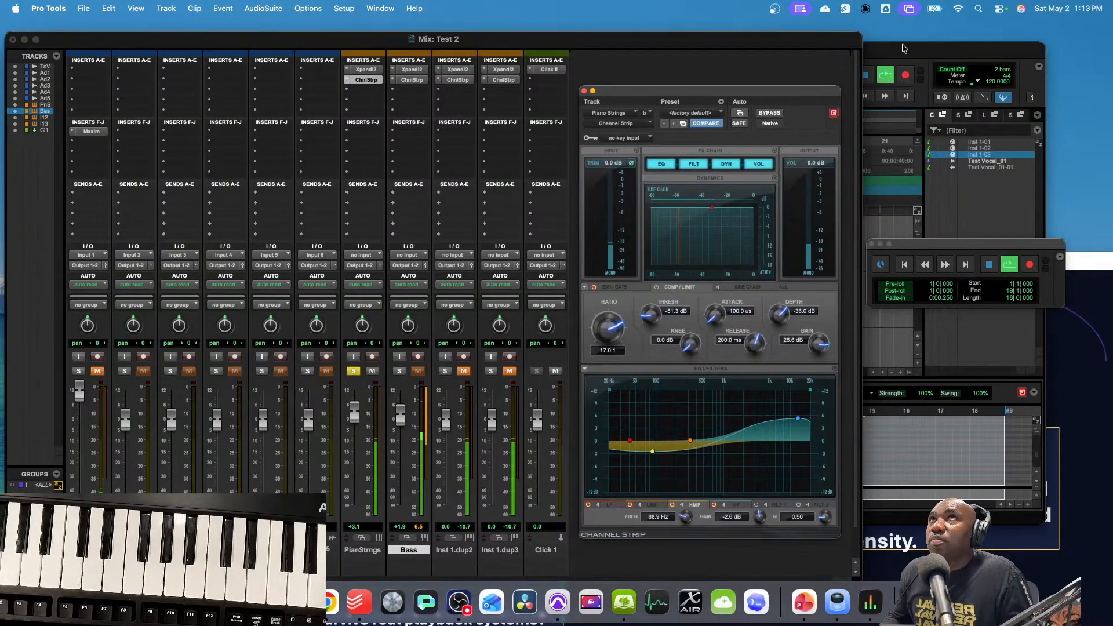
pyautogui.click(656, 287)
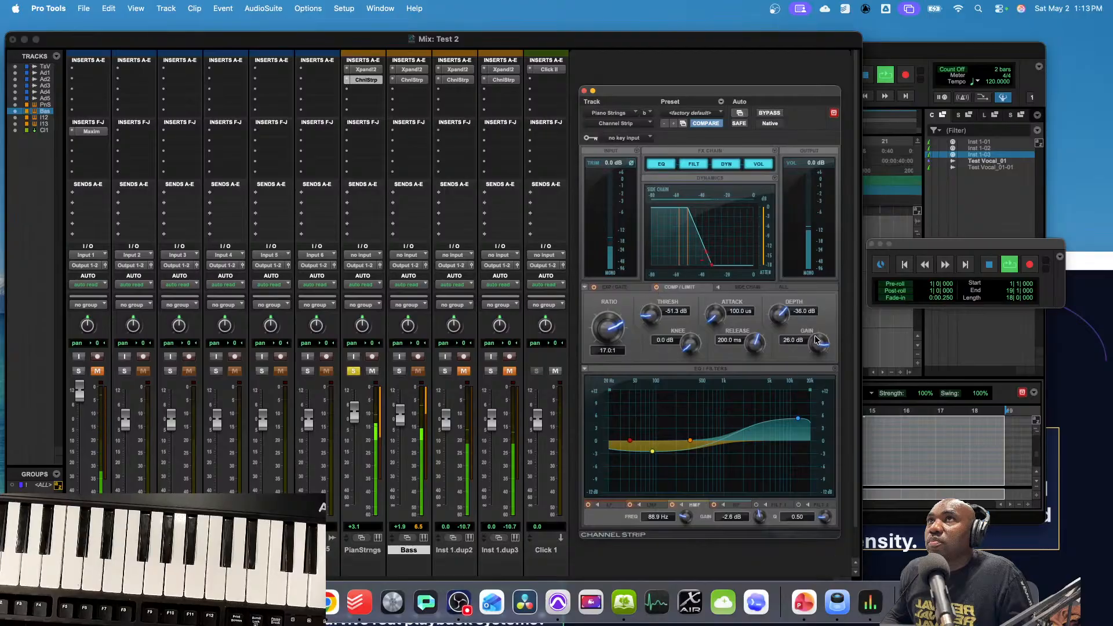
pyautogui.moveTo(817, 347); pyautogui.dragTo(812, 359)
# - Toggle the PianStrngs compressor off and on to compare the sound during playback, and lower its gain to 14.9 dB
pyautogui.click(656, 287)
pyautogui.click(656, 287)
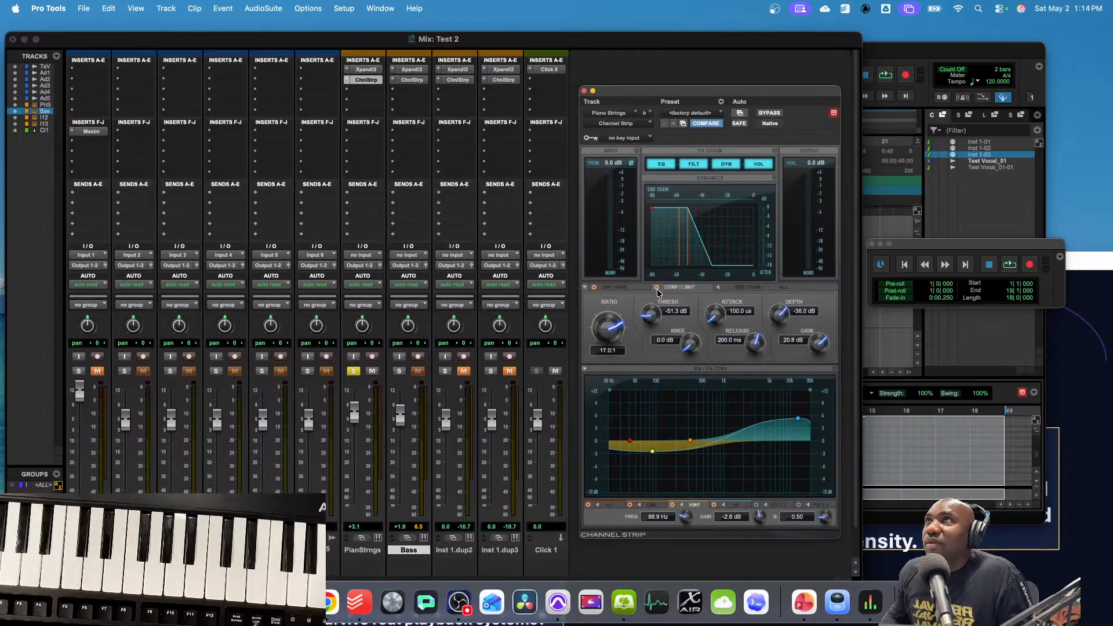
pyautogui.click(657, 288)
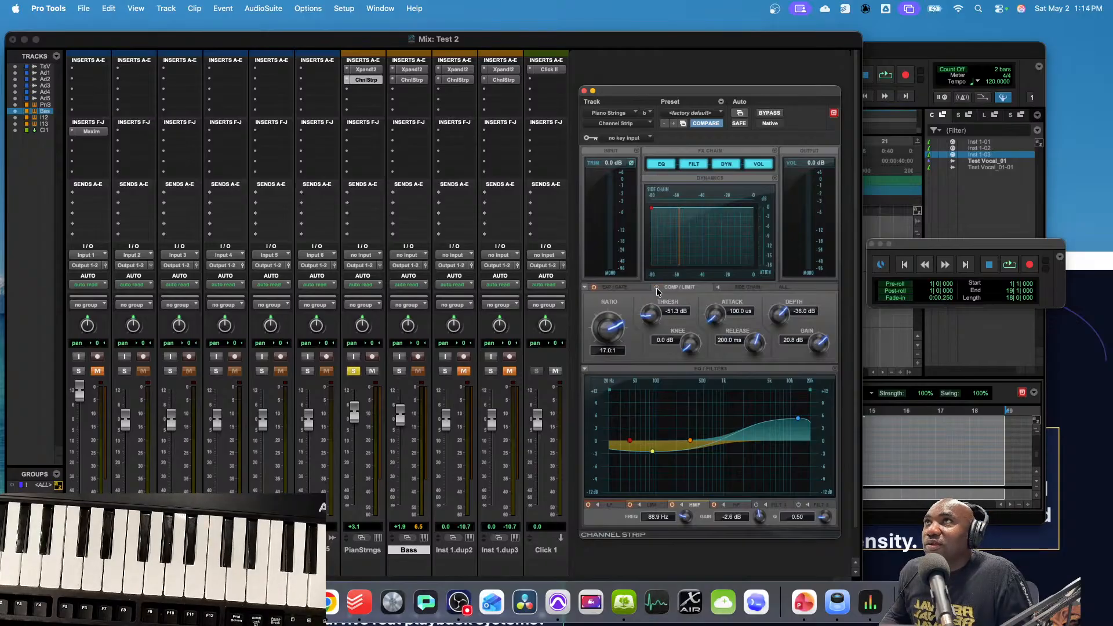
pyautogui.click(656, 288)
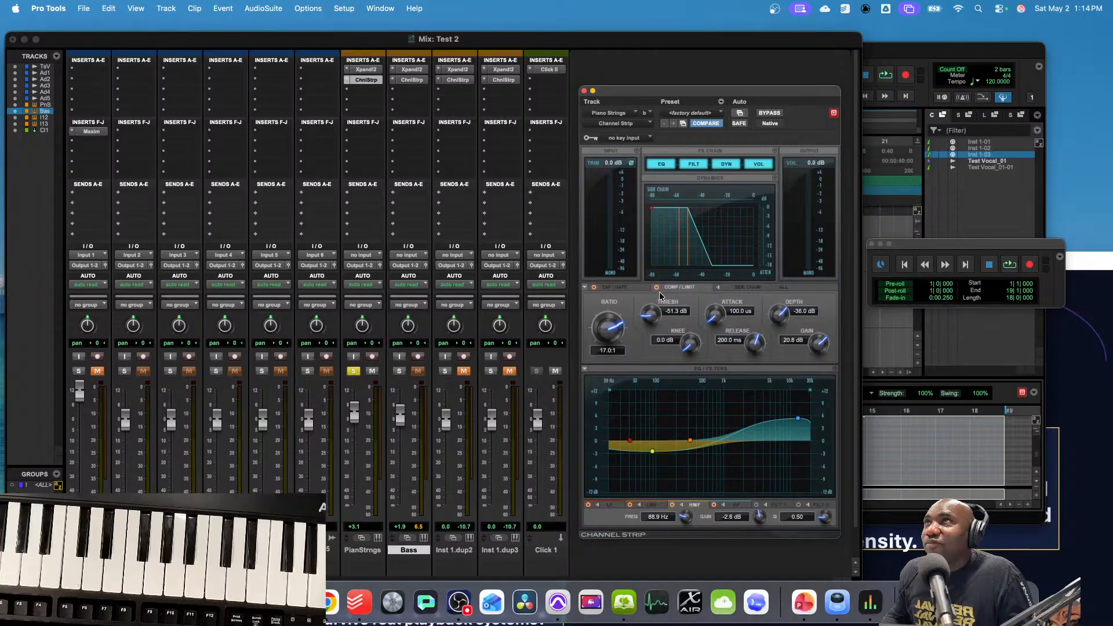
pyautogui.press('space')
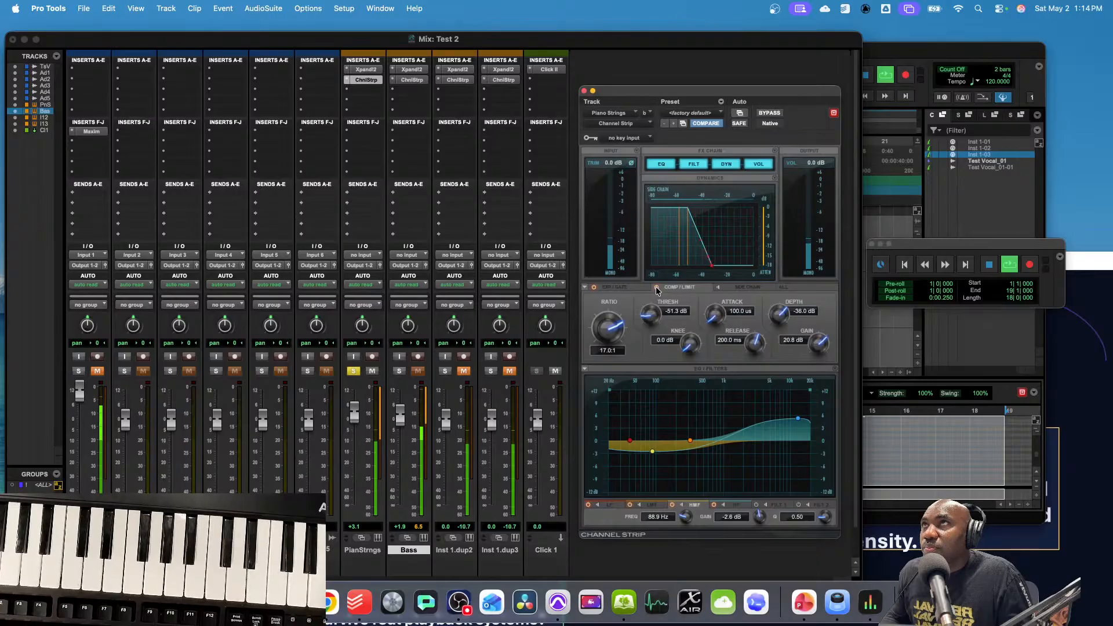
pyautogui.click(655, 286)
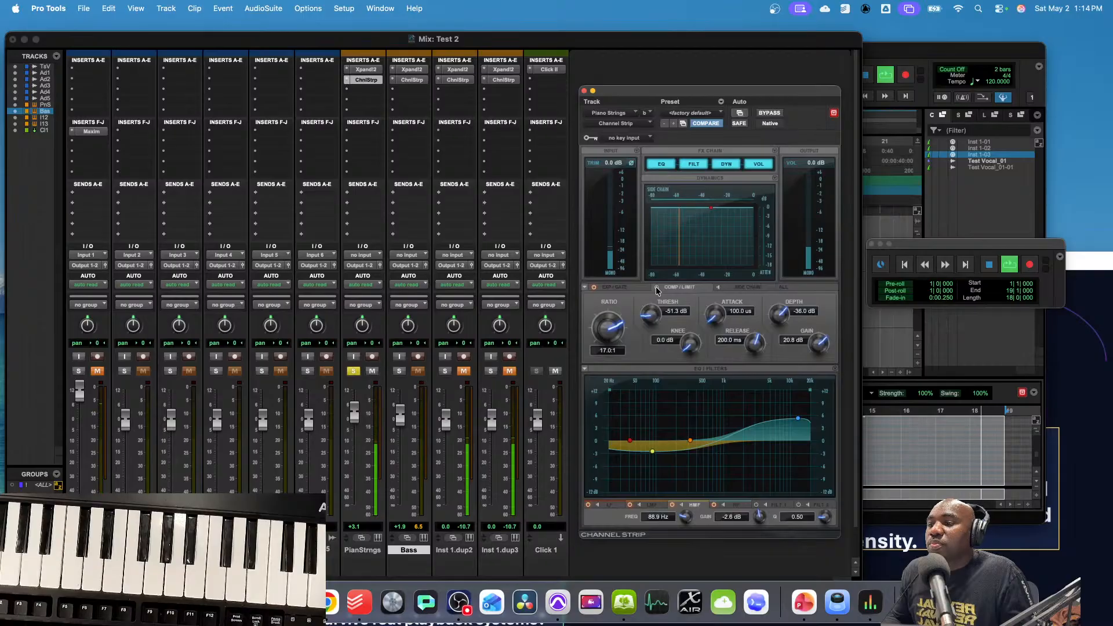
pyautogui.click(656, 287)
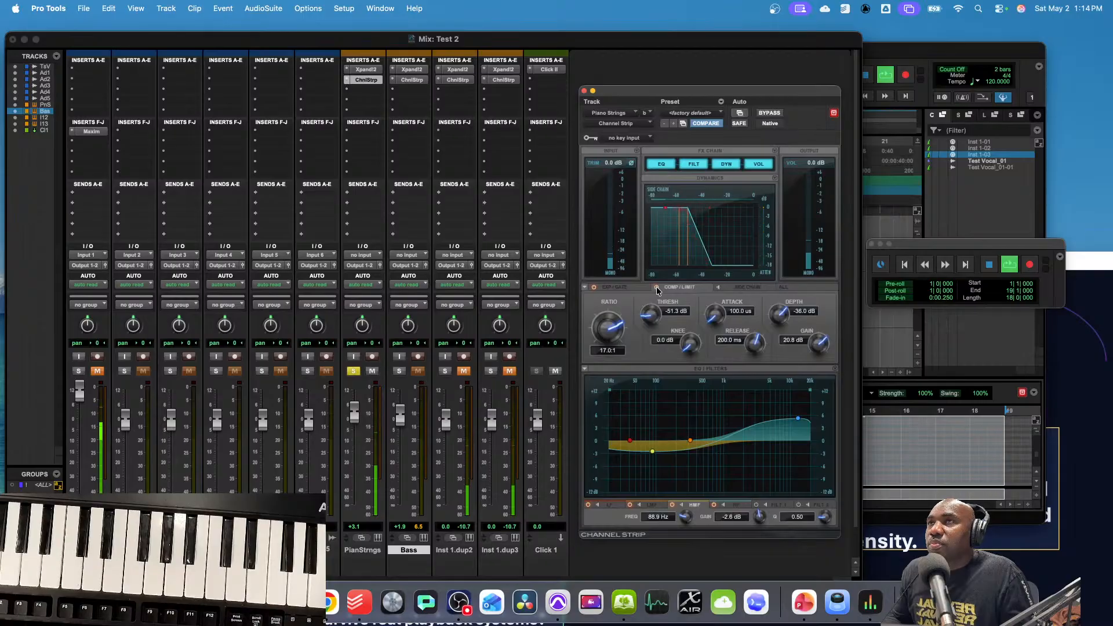
pyautogui.press('space')
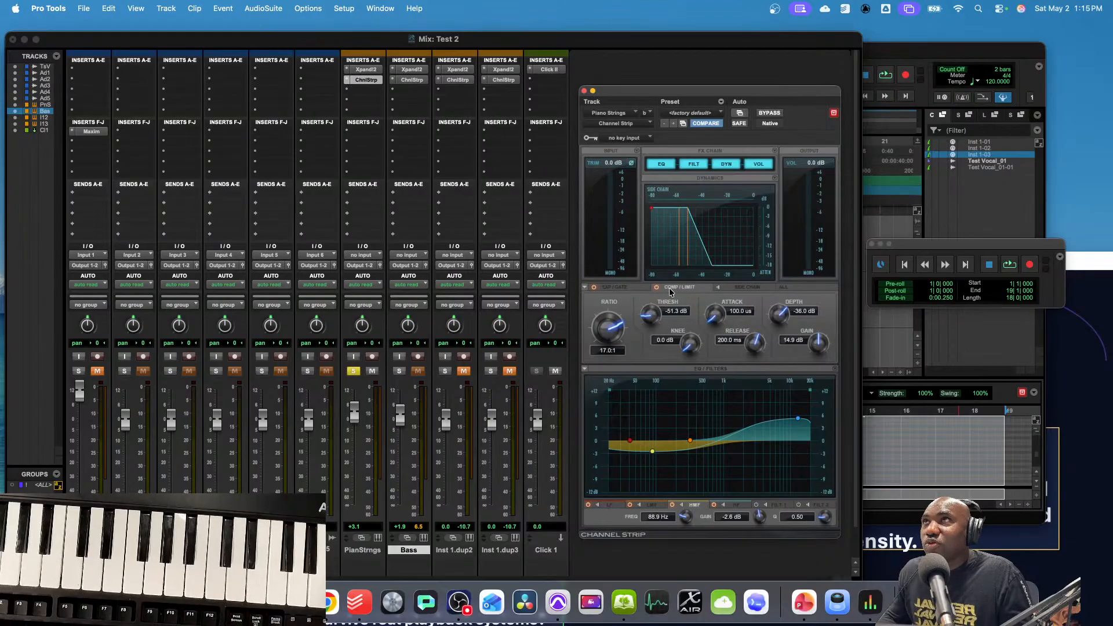
# - Replay the soloed PianStrngs part with the compressor off, switch it back on to compare, and stop playback
pyautogui.click(656, 286)
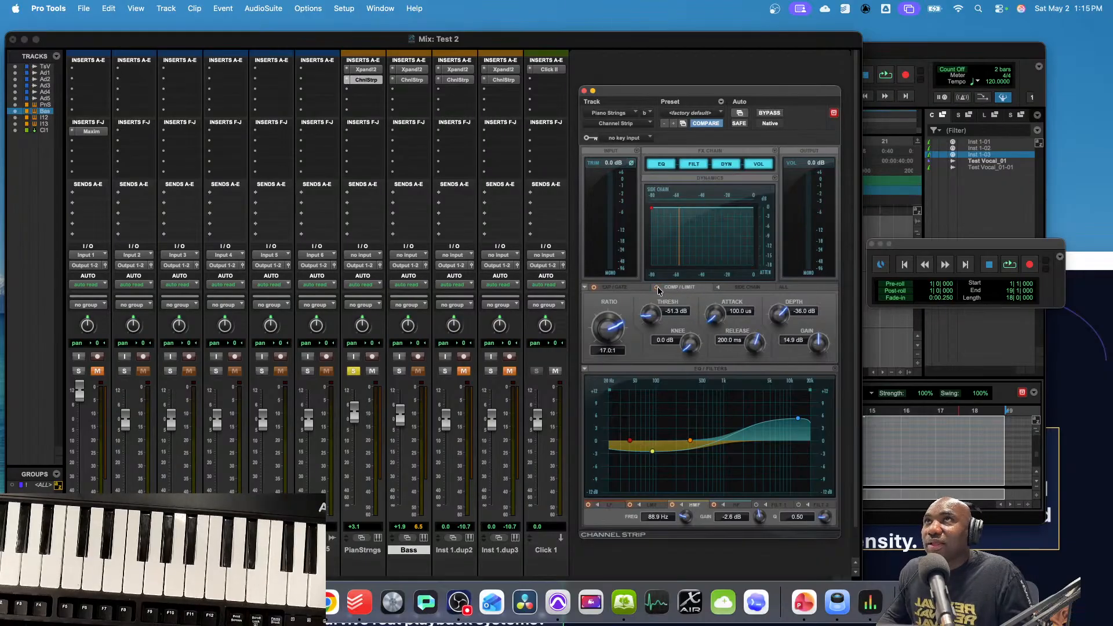
pyautogui.press('space')
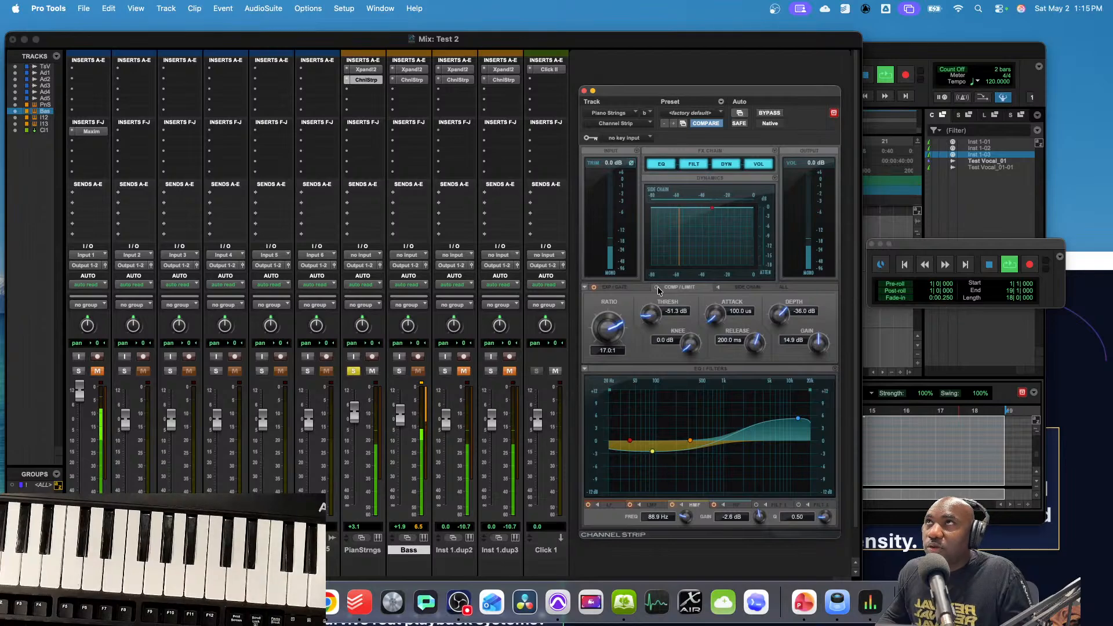
pyautogui.click(657, 287)
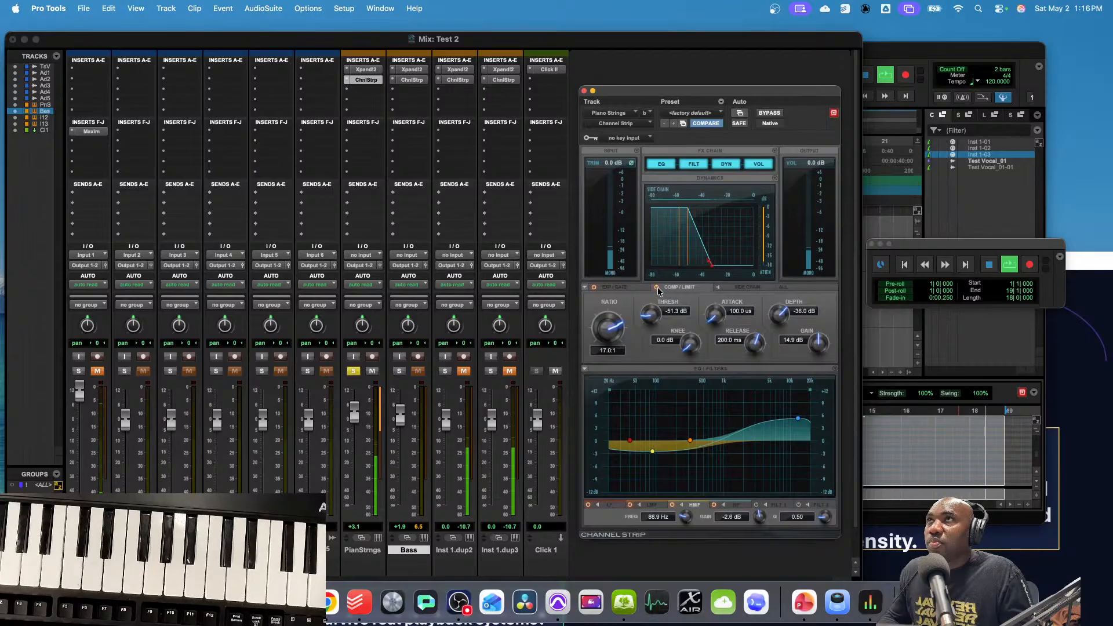
pyautogui.press('space')
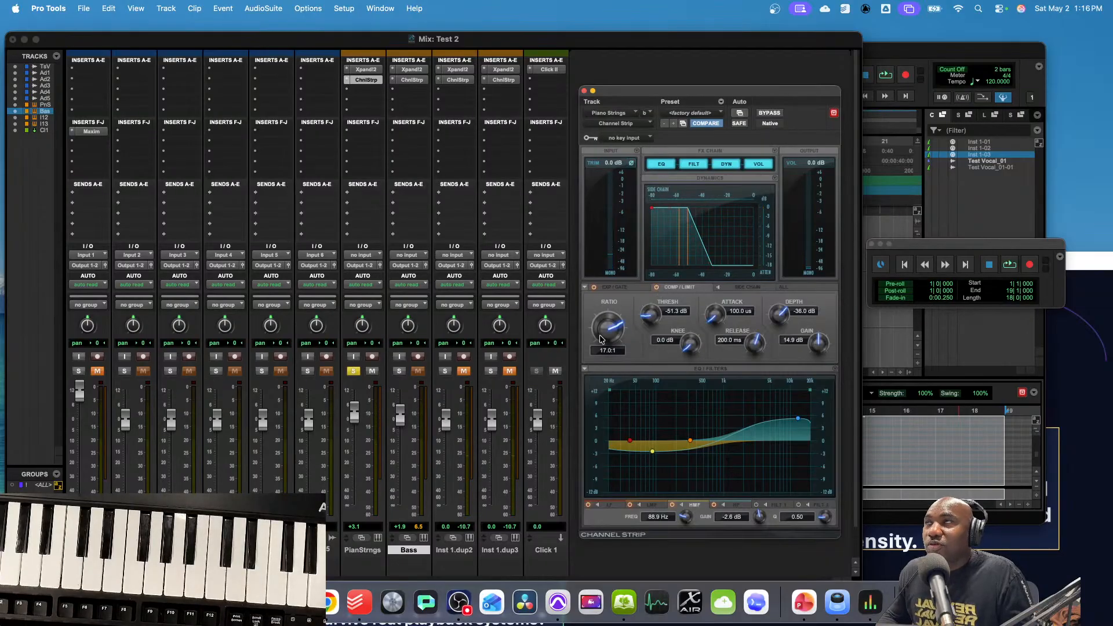
# - Raise the PianStrngs compressor ratio to LMTR, play the part, and switch the compressor off
pyautogui.moveTo(600, 339); pyautogui.dragTo(595, 326)
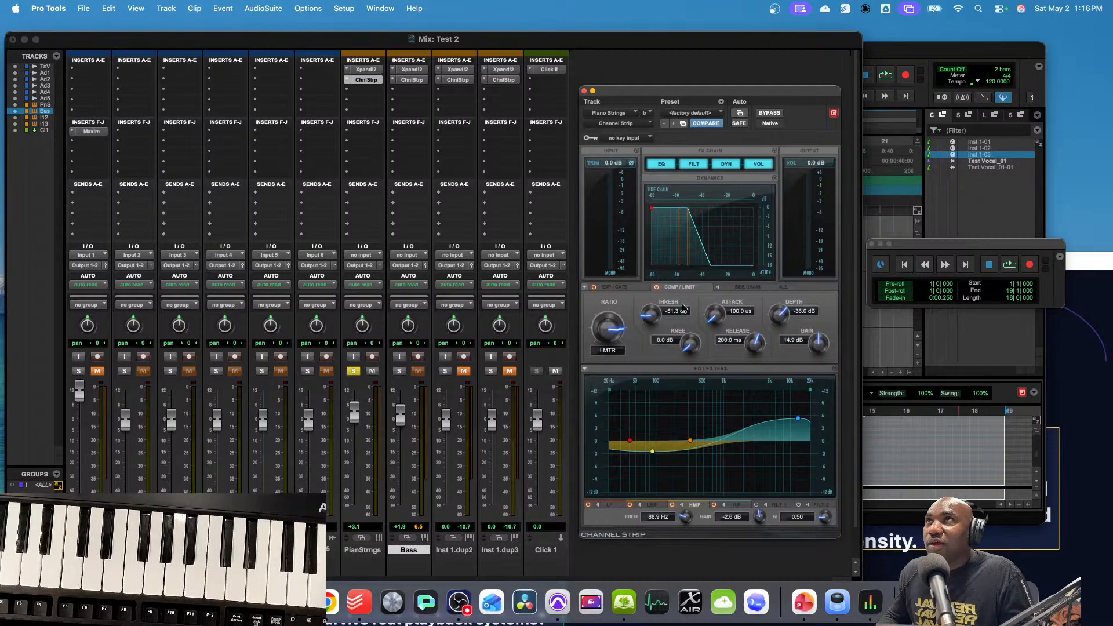
pyautogui.press('space')
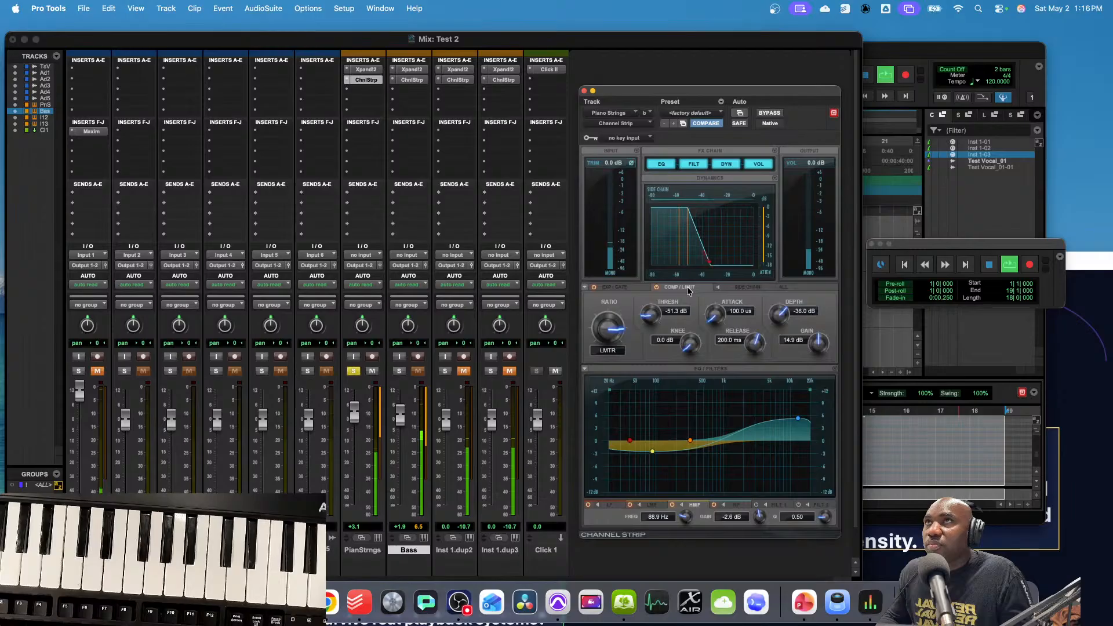
pyautogui.click(656, 286)
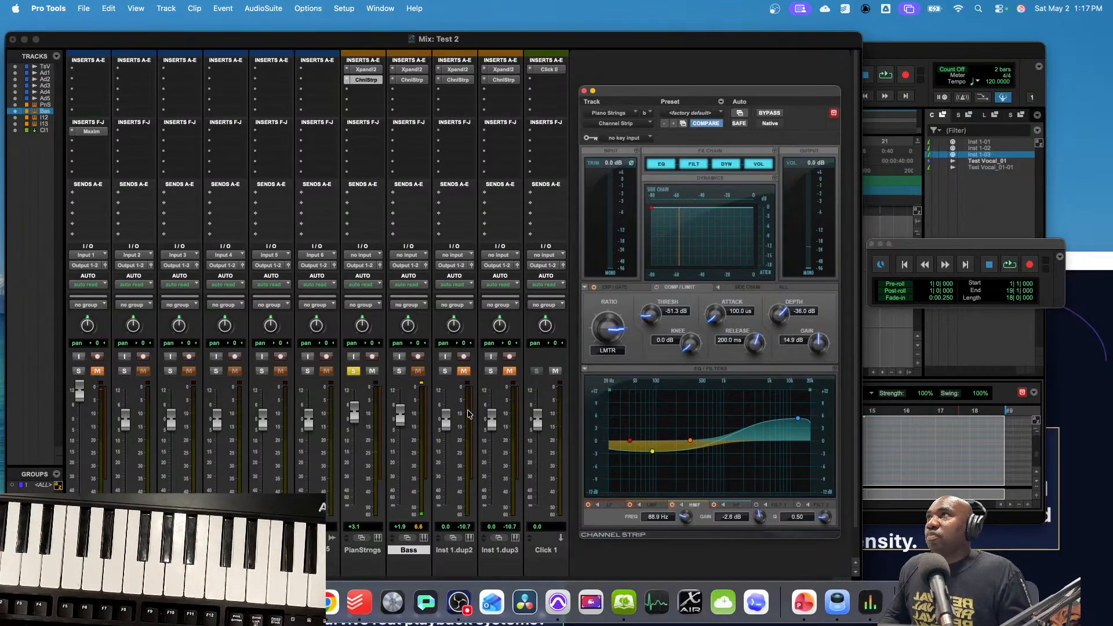
# - Unsolo the PianStrngs track and turn off the compressor in the Bass track's Channel Strip
pyautogui.click(354, 371)
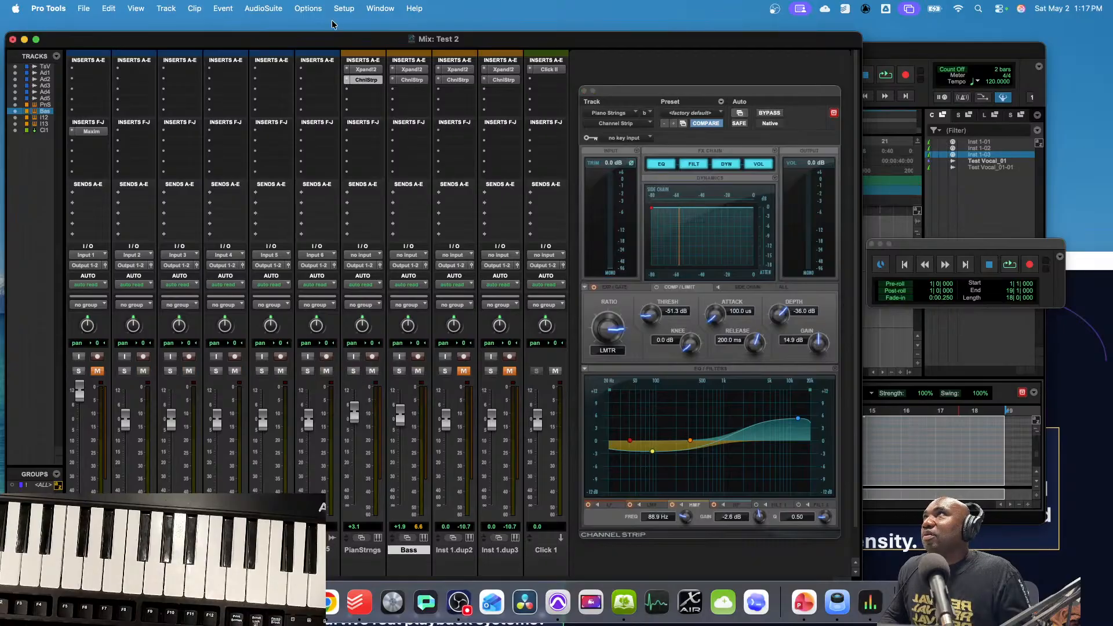
pyautogui.click(366, 84)
pyautogui.click(366, 84)
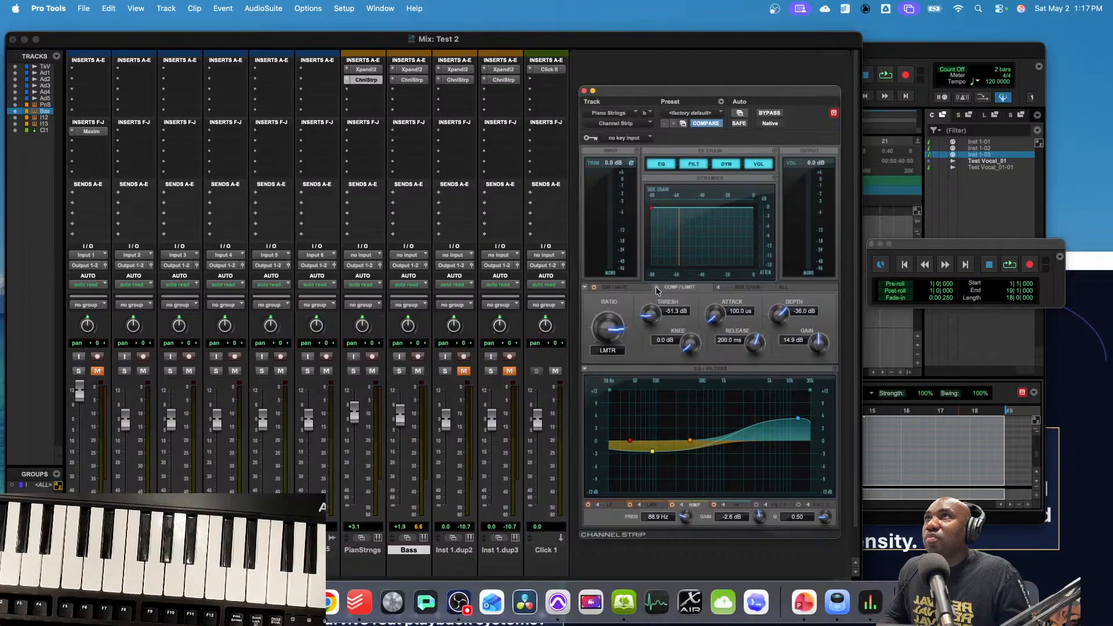
pyautogui.click(406, 81)
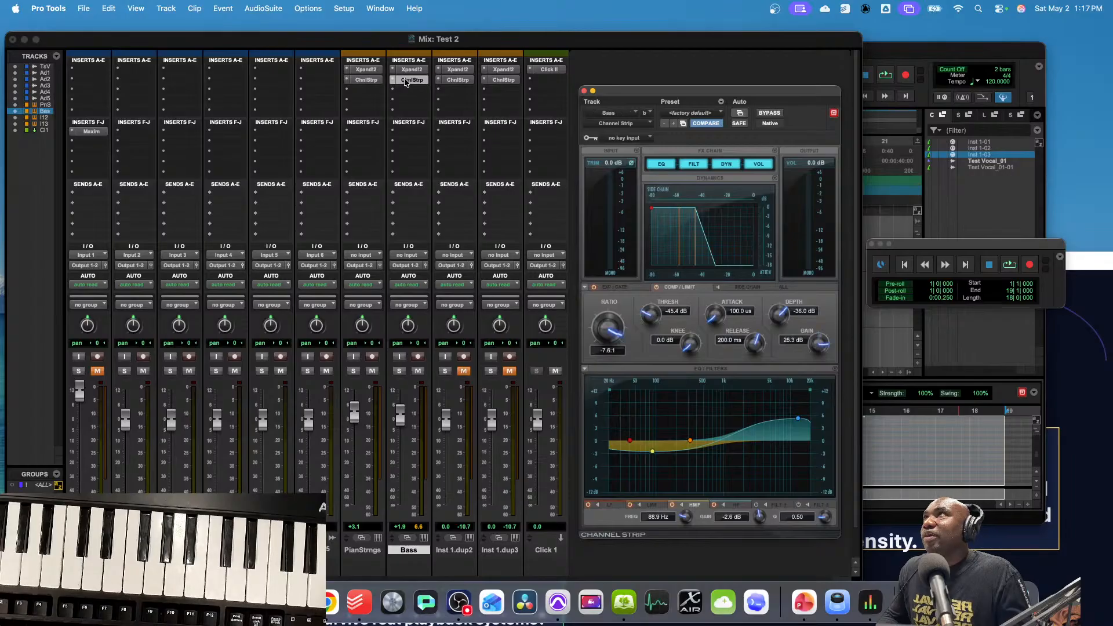
pyautogui.click(657, 288)
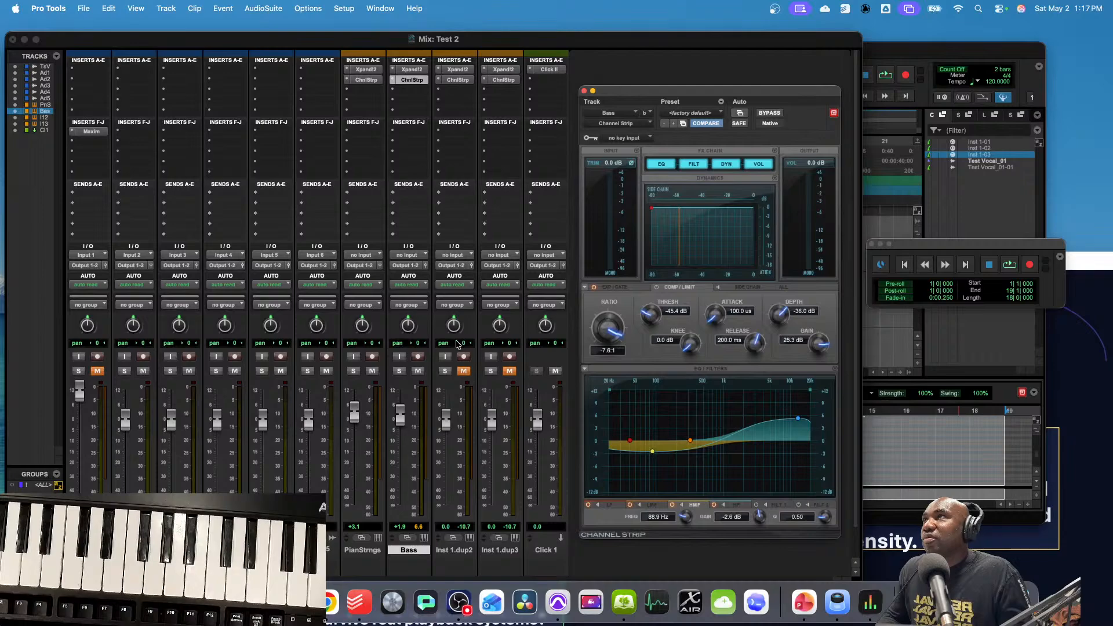
# - Rename the track Inst 1.dup2 as drums and the track Inst 1.dup3 as bells
pyautogui.click(451, 551)
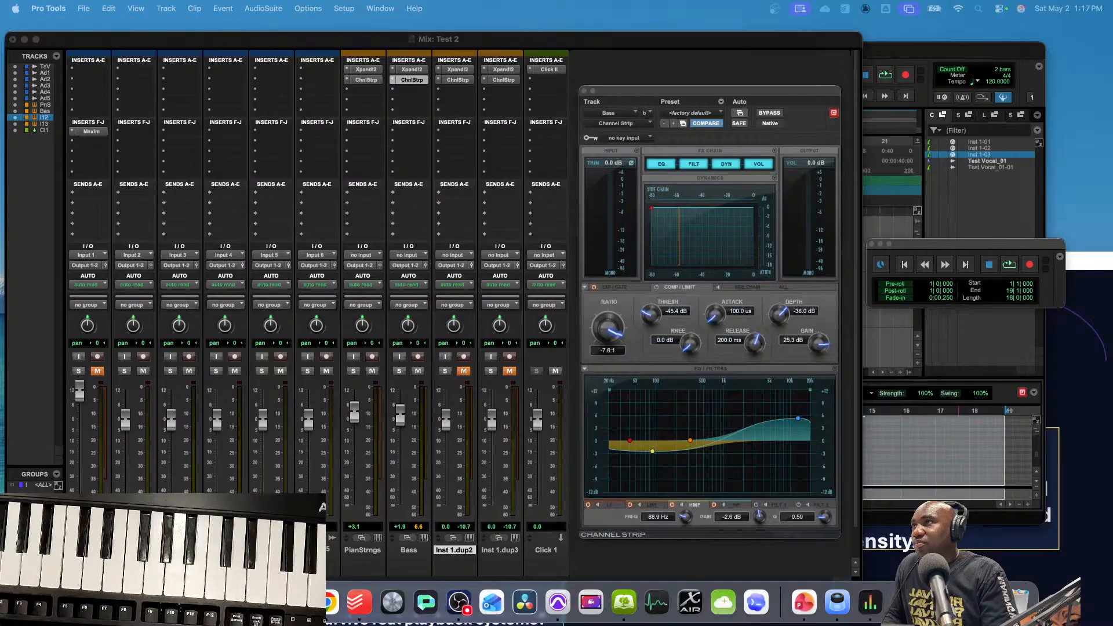
pyautogui.press('Return')
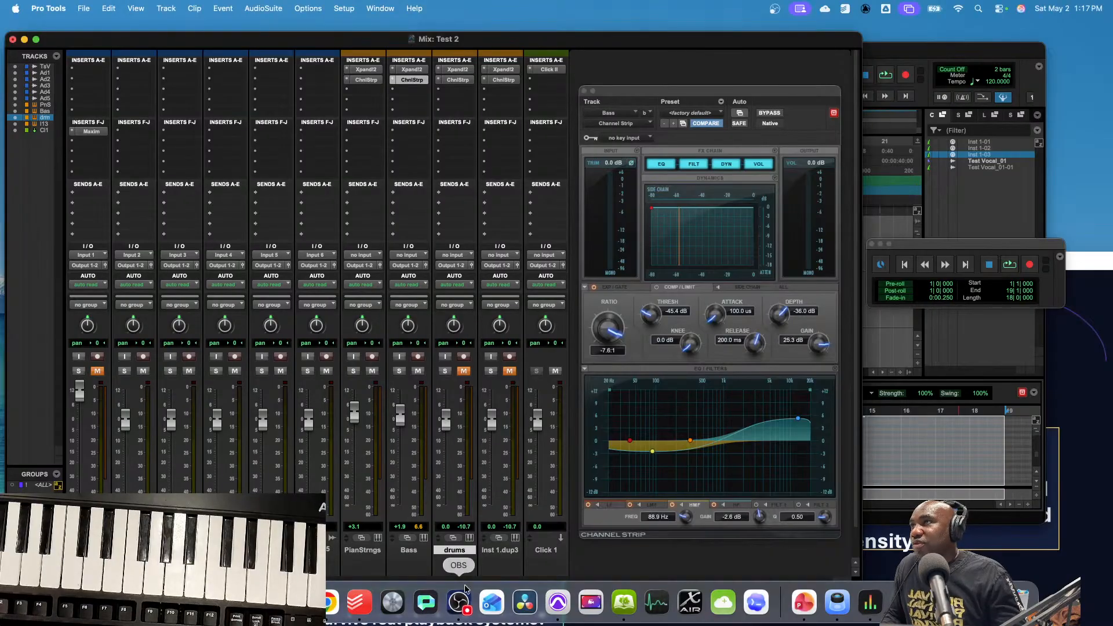
pyautogui.doubleClick(514, 549)
pyautogui.write('bells')
pyautogui.press('Return')
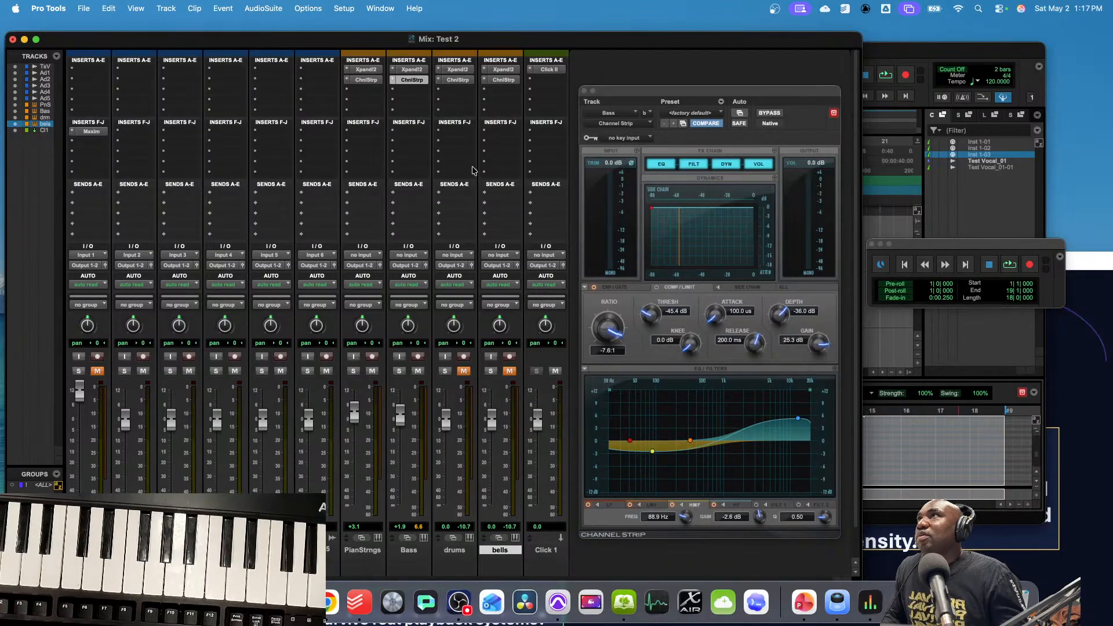
# - Rename the drums track as trumpets
pyautogui.click(452, 552)
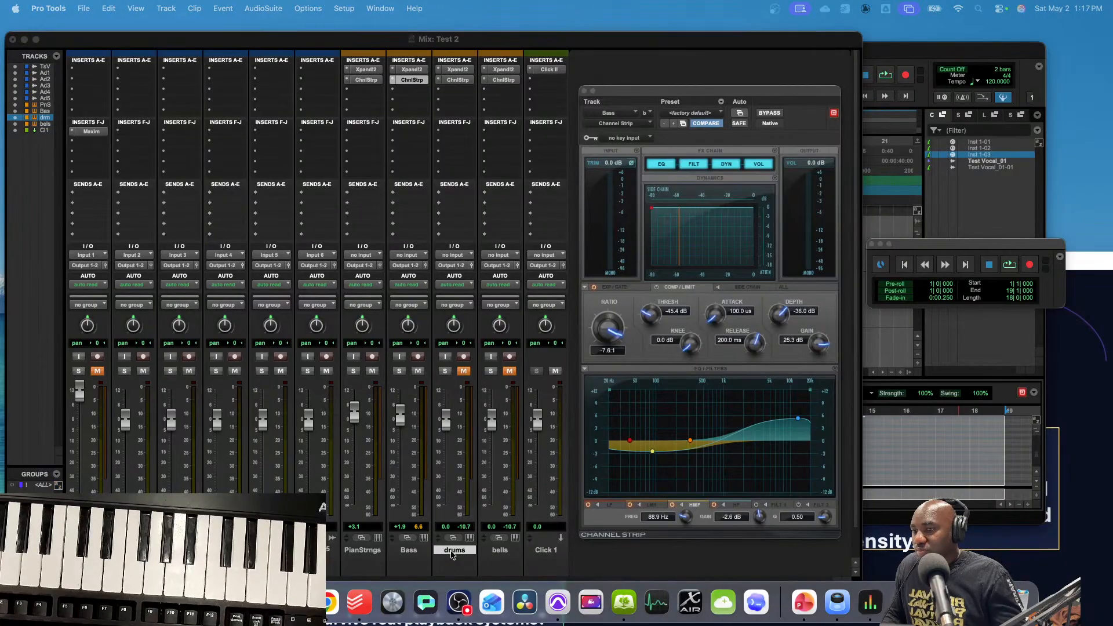
pyautogui.write('trumpets')
pyautogui.press('Return')
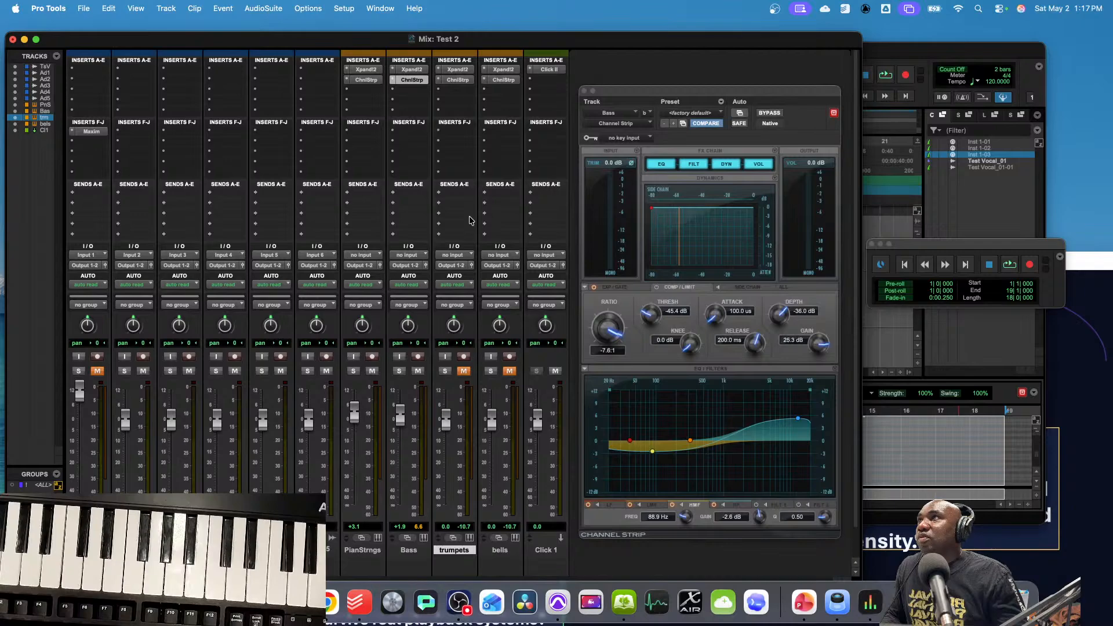
# - Unmute the trumpets track, start playback, and load the Brass + Woodwind preset +26 Orchestral Brass in its Xpand!2
pyautogui.click(465, 371)
pyautogui.press('space')
pyautogui.click(451, 70)
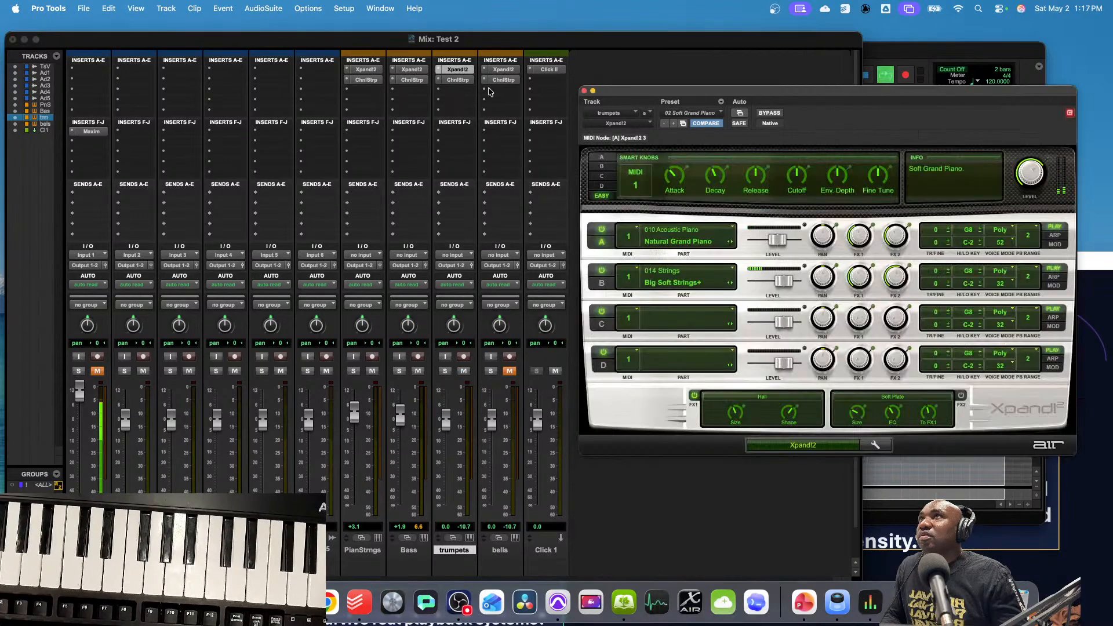
pyautogui.click(702, 115)
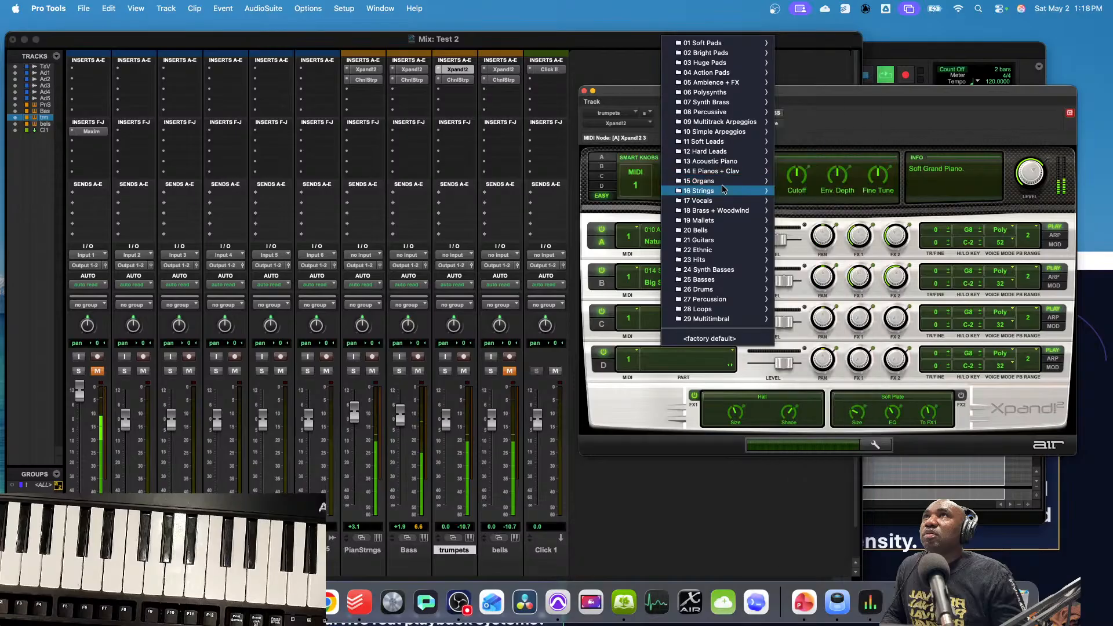
pyautogui.moveTo(742, 211)
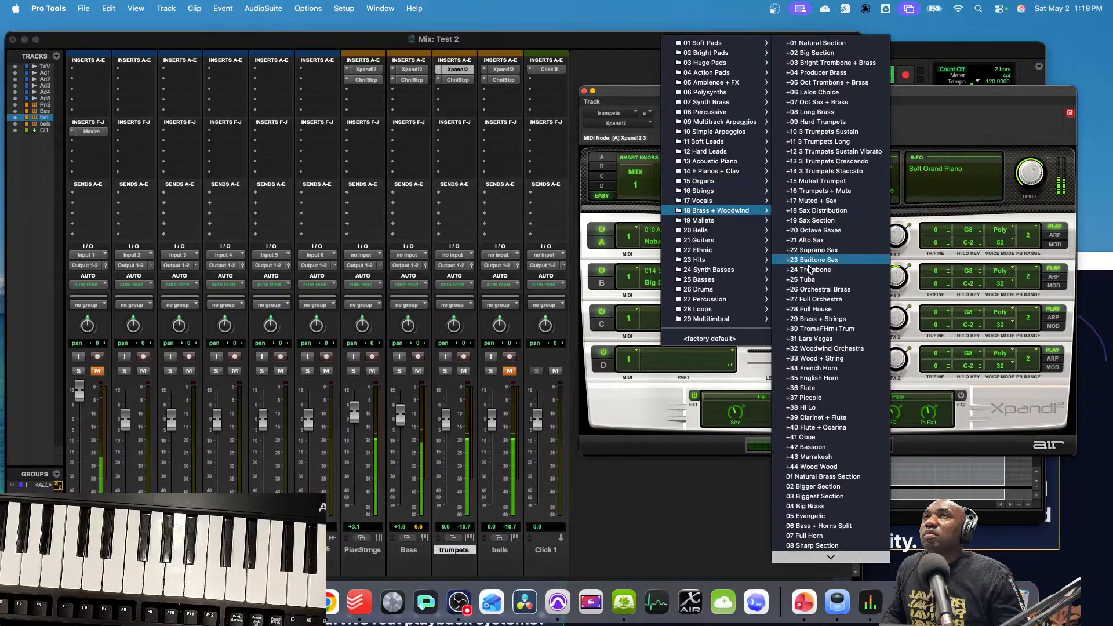
pyautogui.click(819, 290)
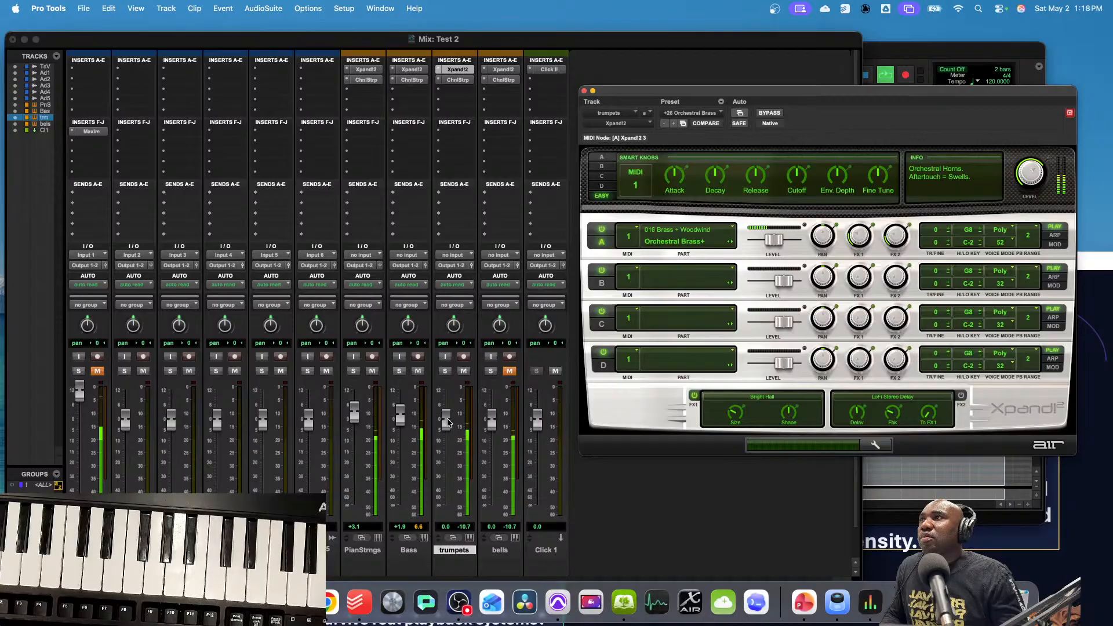
# - Unmute the bells track, load the Multitimbral preset +07 Synthloop+Rain+Piano+Bass in its Xpand!2, and restart playback
pyautogui.click(510, 371)
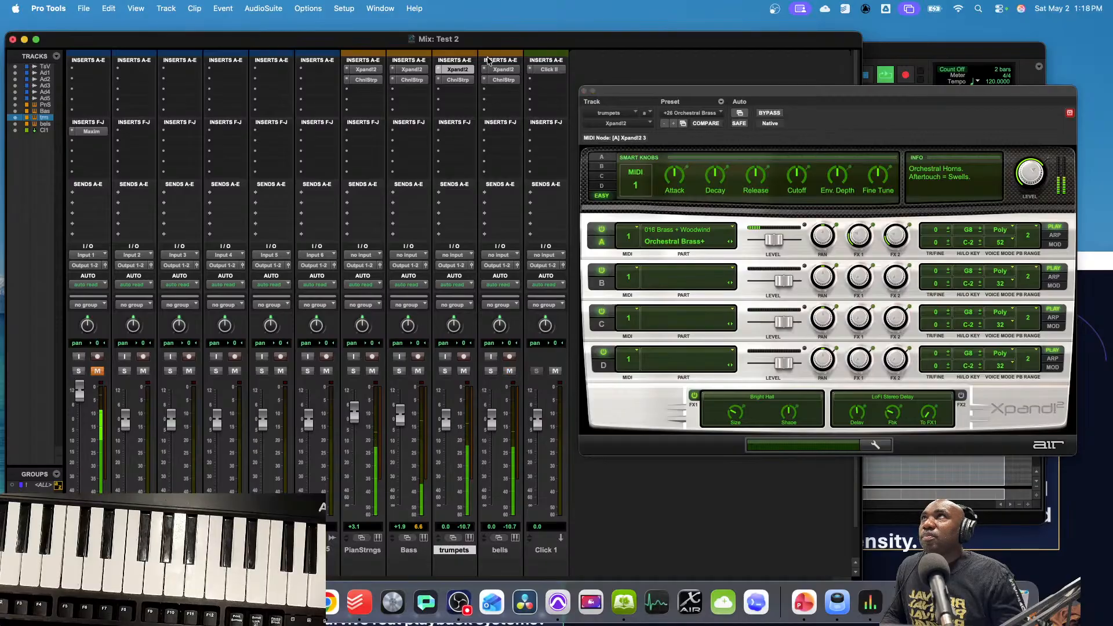
pyautogui.click(501, 69)
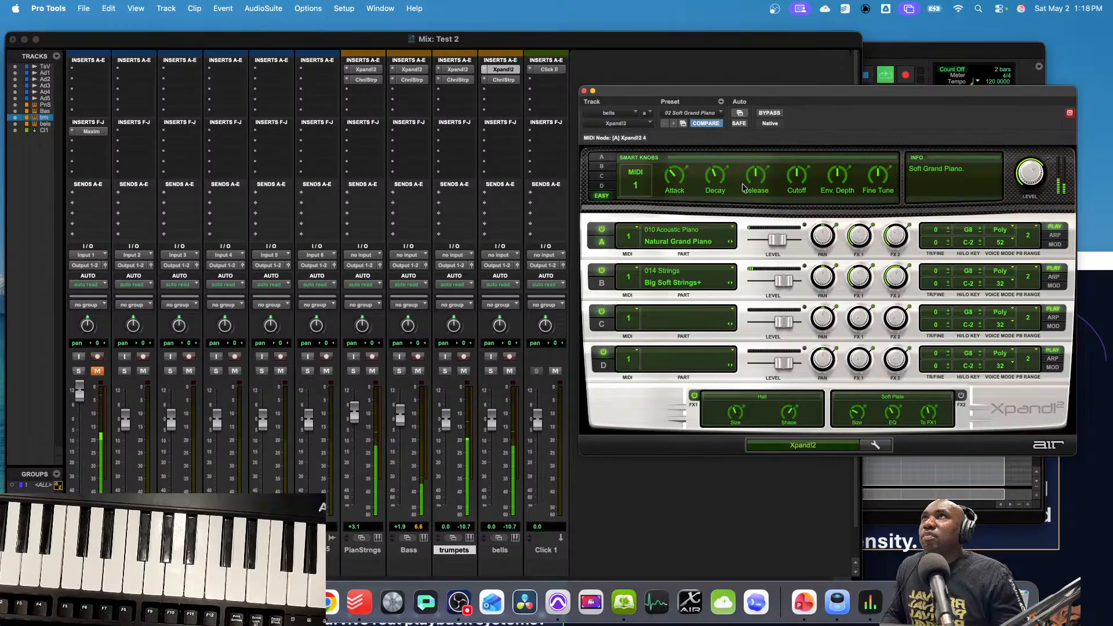
pyautogui.click(702, 114)
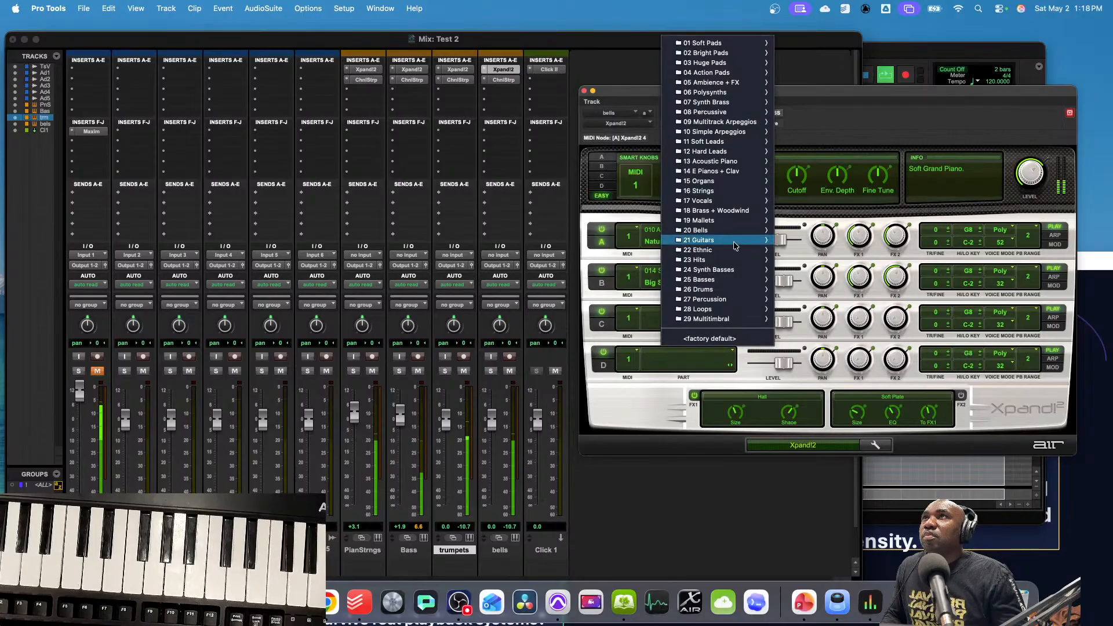
pyautogui.moveTo(727, 239)
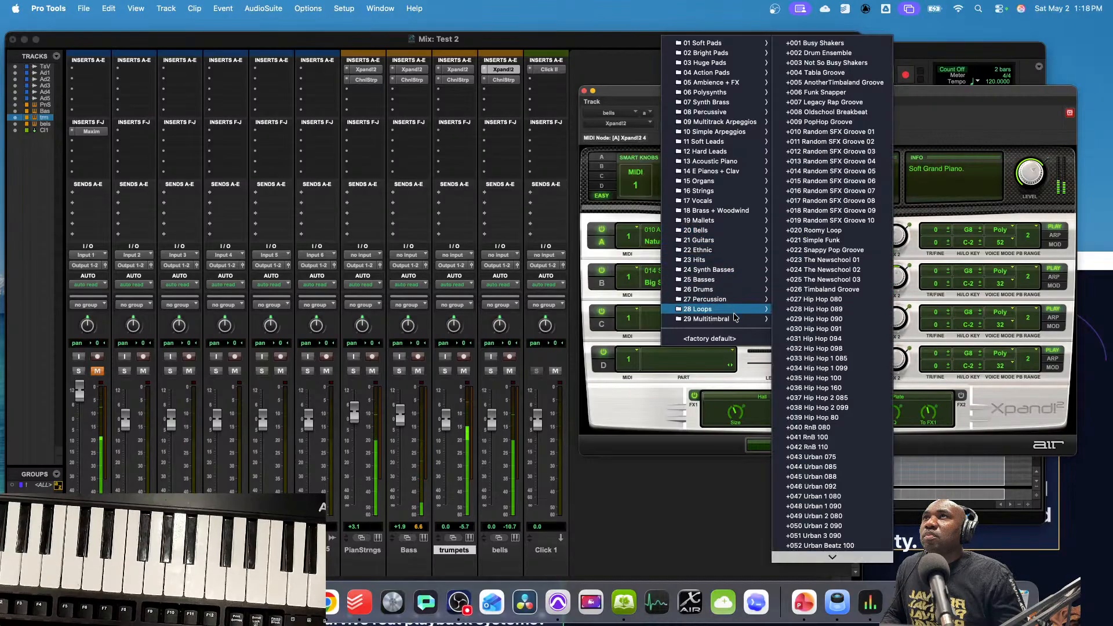
pyautogui.moveTo(734, 320)
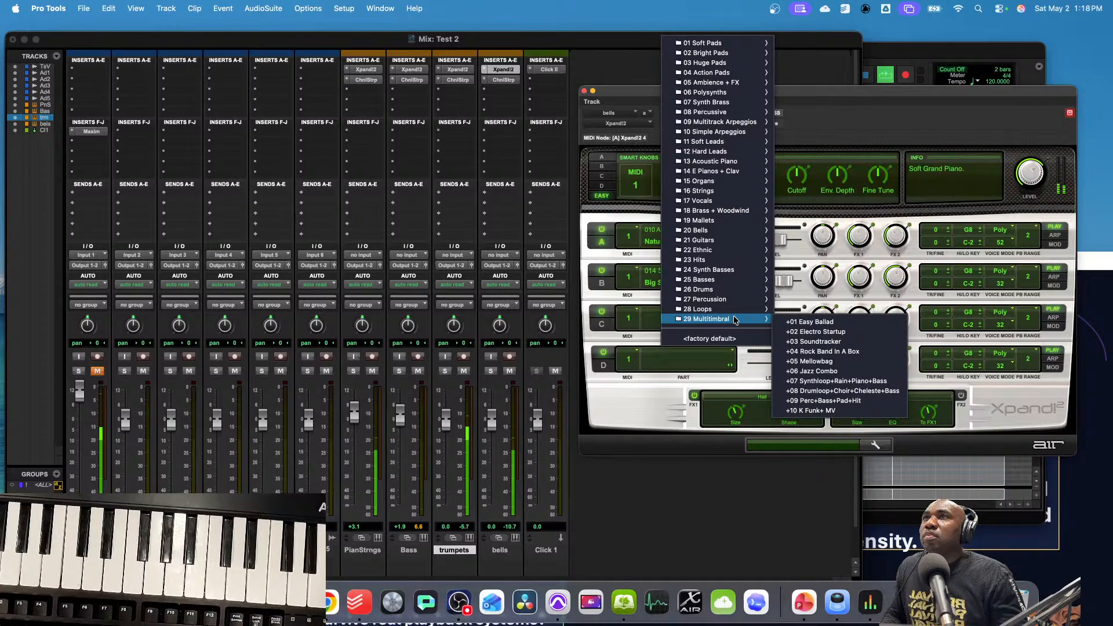
pyautogui.click(829, 382)
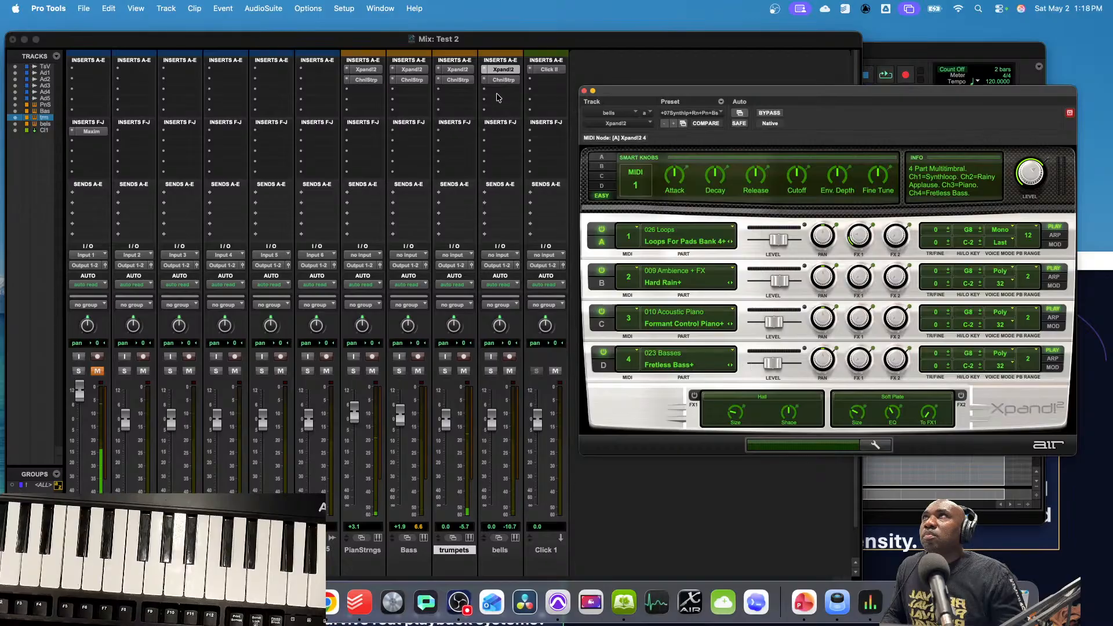
pyautogui.press('space')
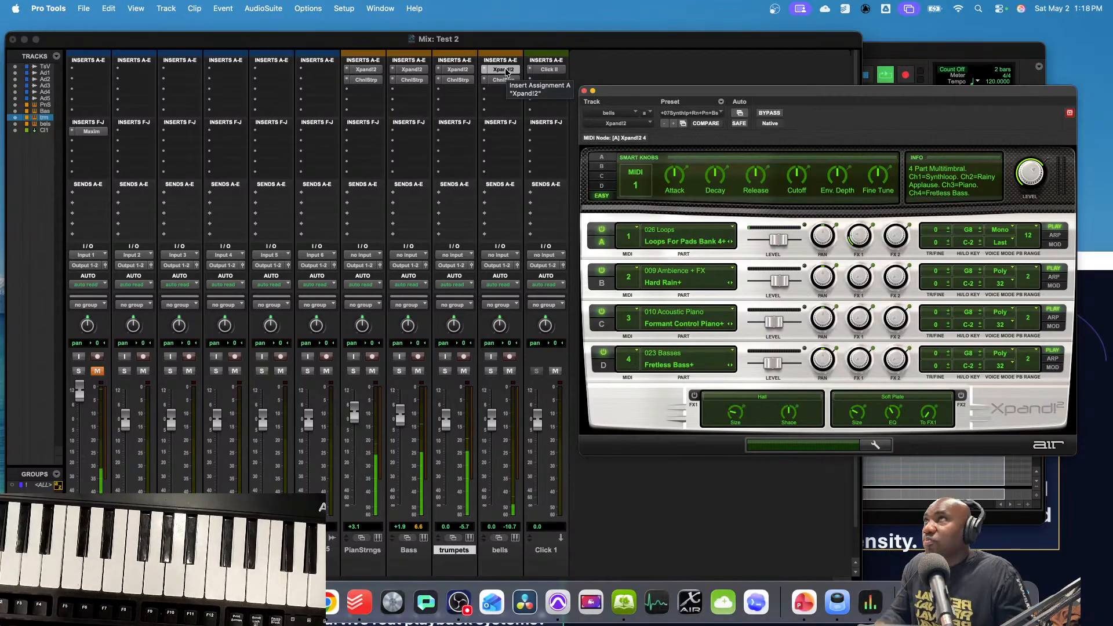
# - Toggle the bypass of the bells track's Xpand!2 during playback to compare the mix with and without it
pyautogui.click(504, 69)
pyautogui.click(505, 70)
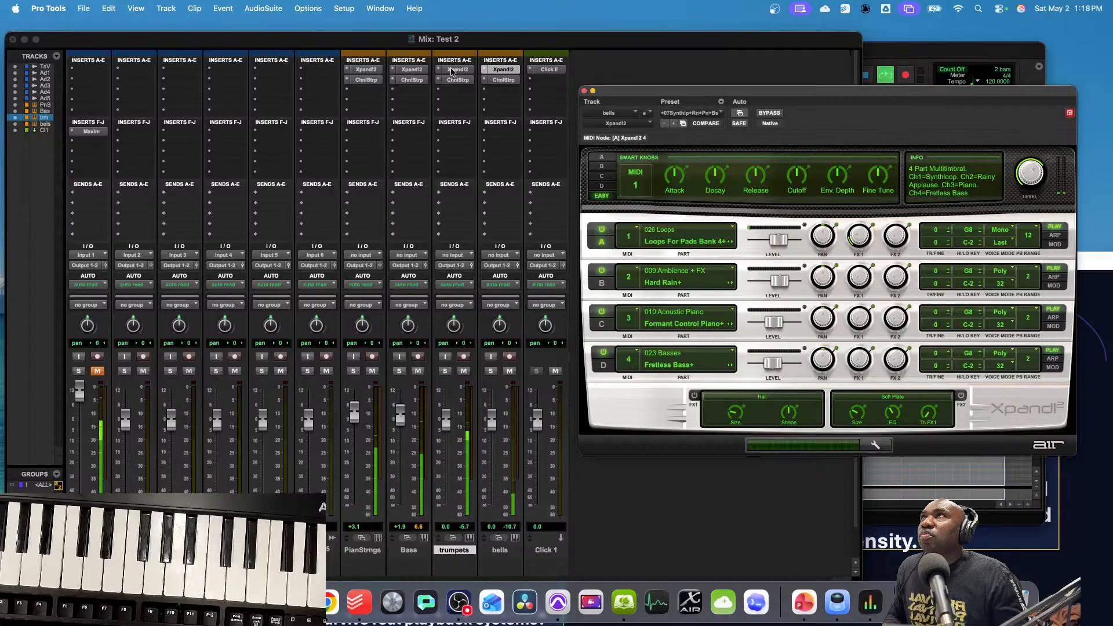
pyautogui.click(768, 115)
pyautogui.click(767, 115)
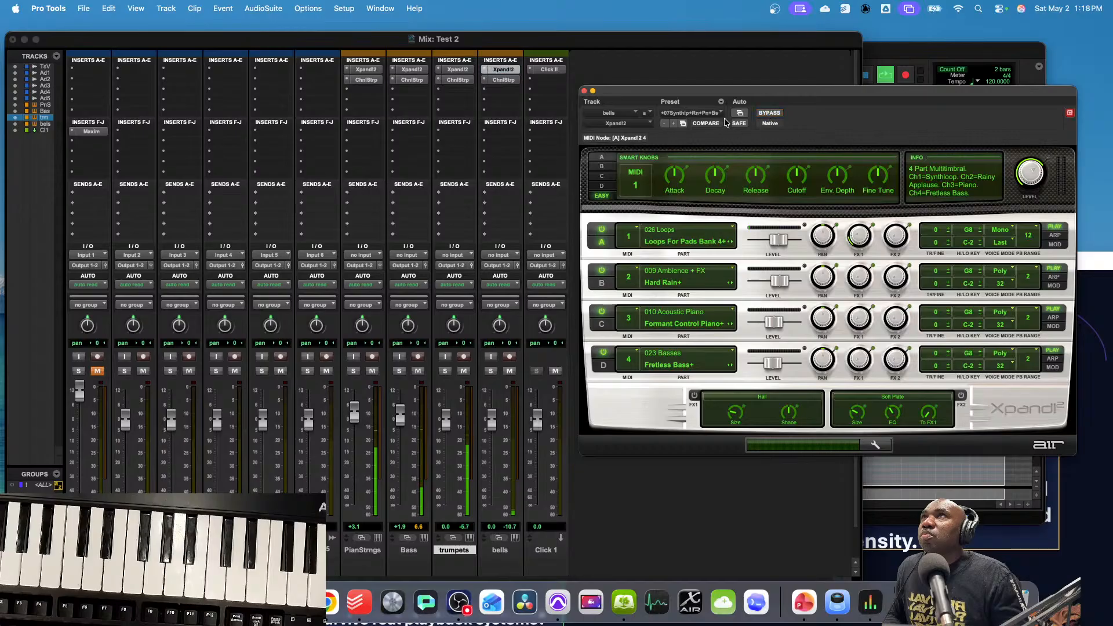
pyautogui.click(696, 113)
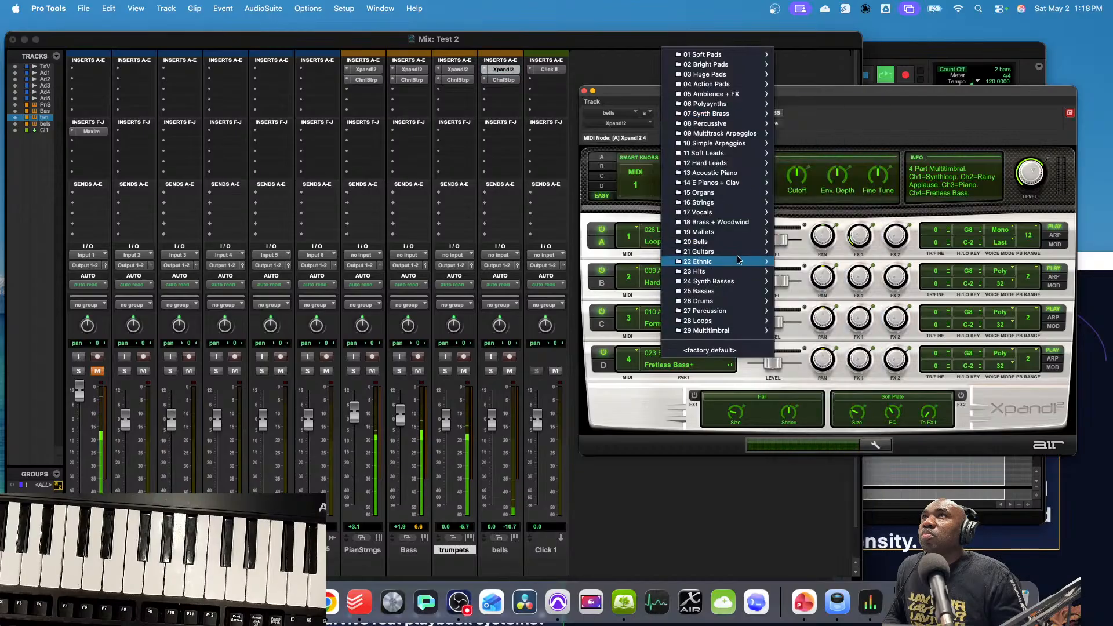
pyautogui.click(869, 99)
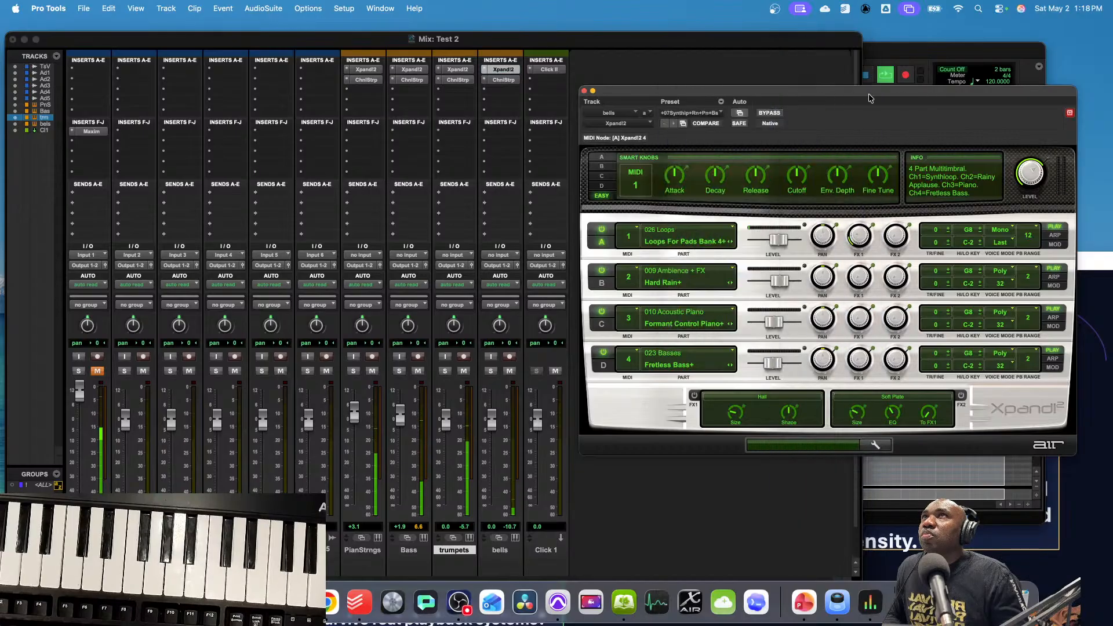
pyautogui.click(769, 113)
pyautogui.click(769, 114)
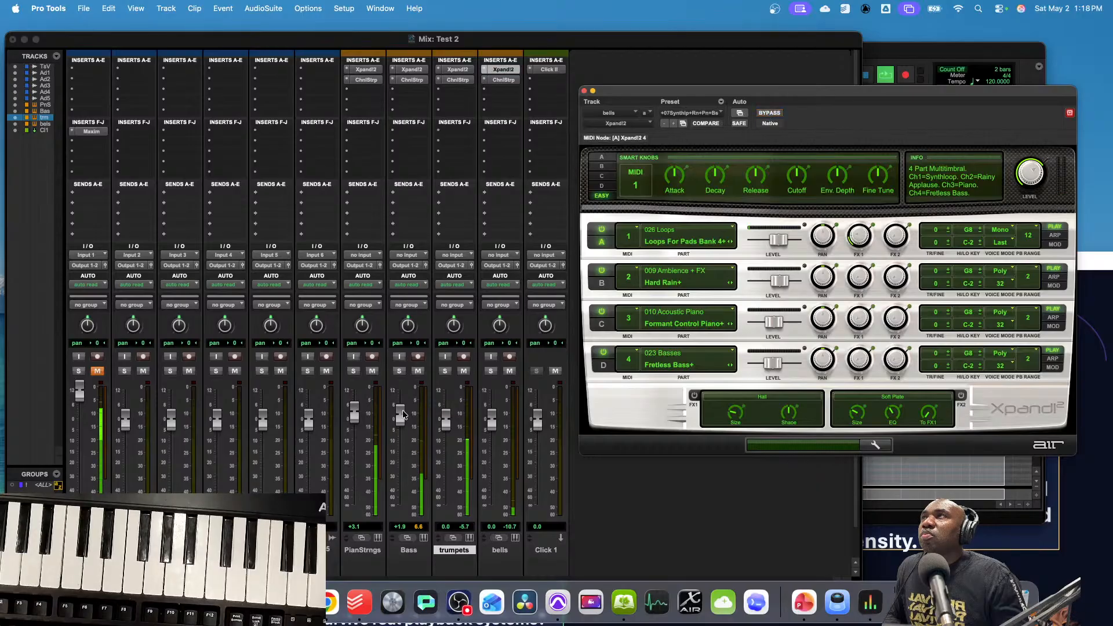
# - Bypass the Channel Strip plugin on the Bass track and close its window
pyautogui.click(417, 80)
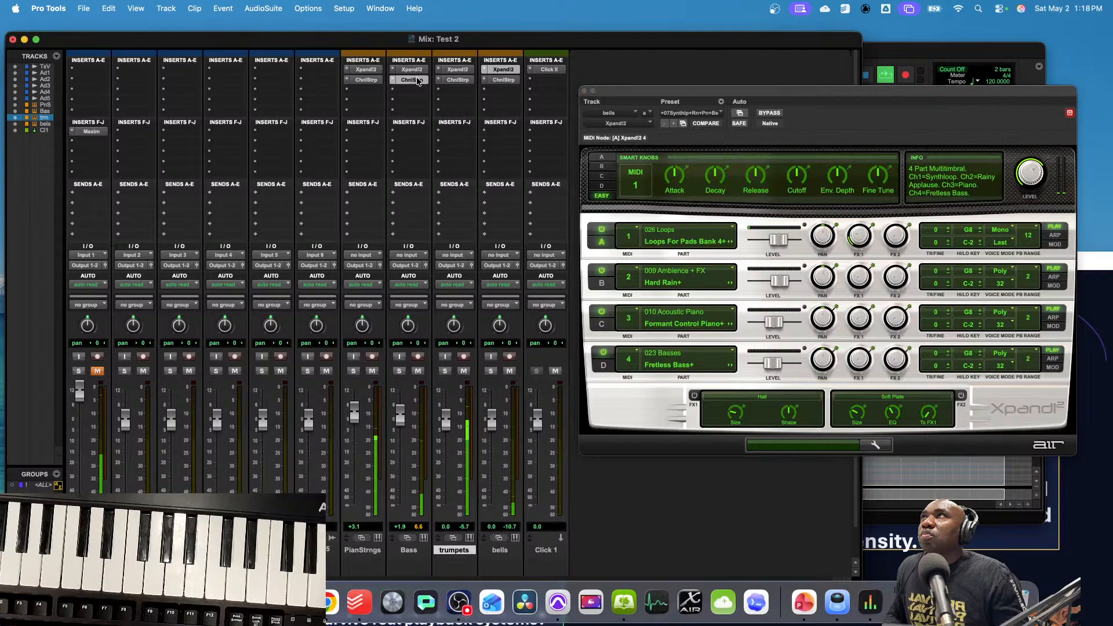
pyautogui.click(768, 113)
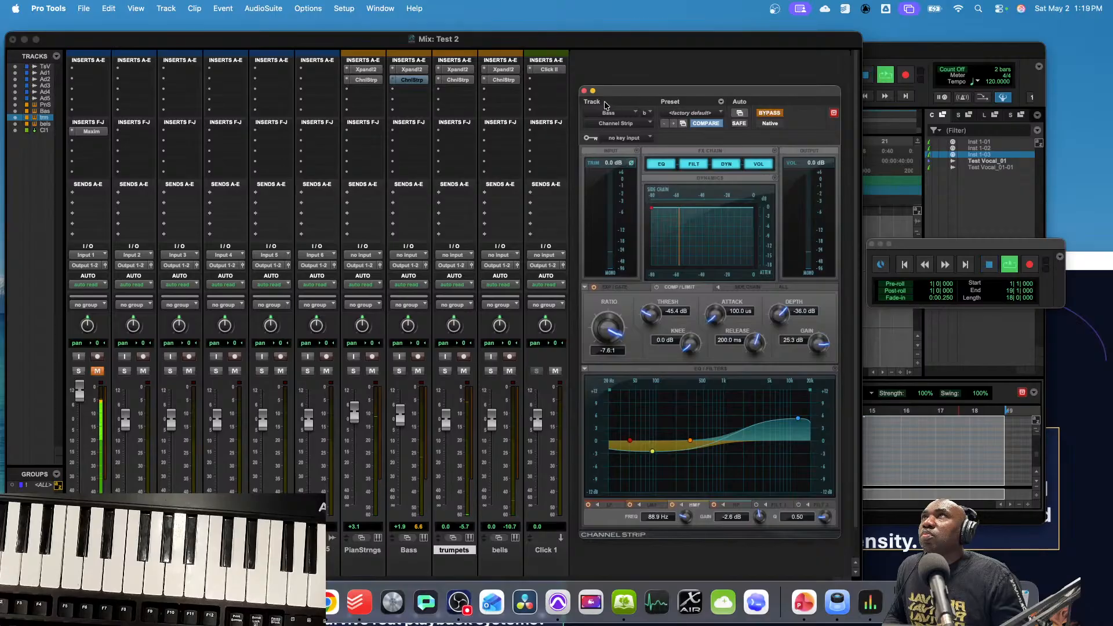
pyautogui.click(584, 91)
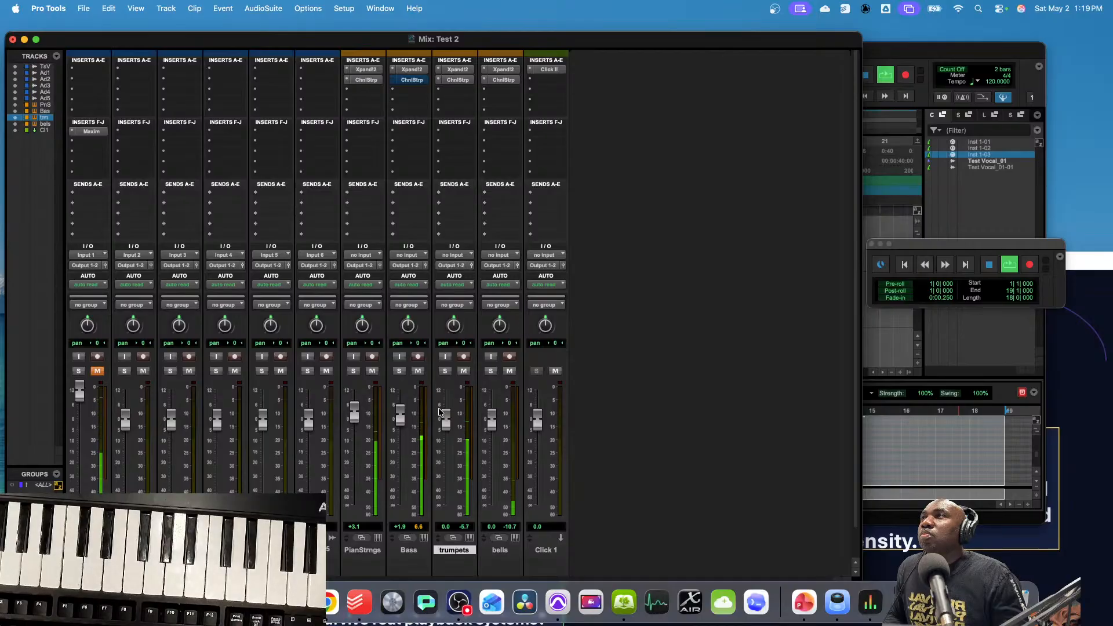
# - Raise the PianStrngs volume to +5.8 dB, and set the trumpets track to pan 32 right with its volume at -7.0 dB
pyautogui.moveTo(355, 411); pyautogui.dragTo(356, 404)
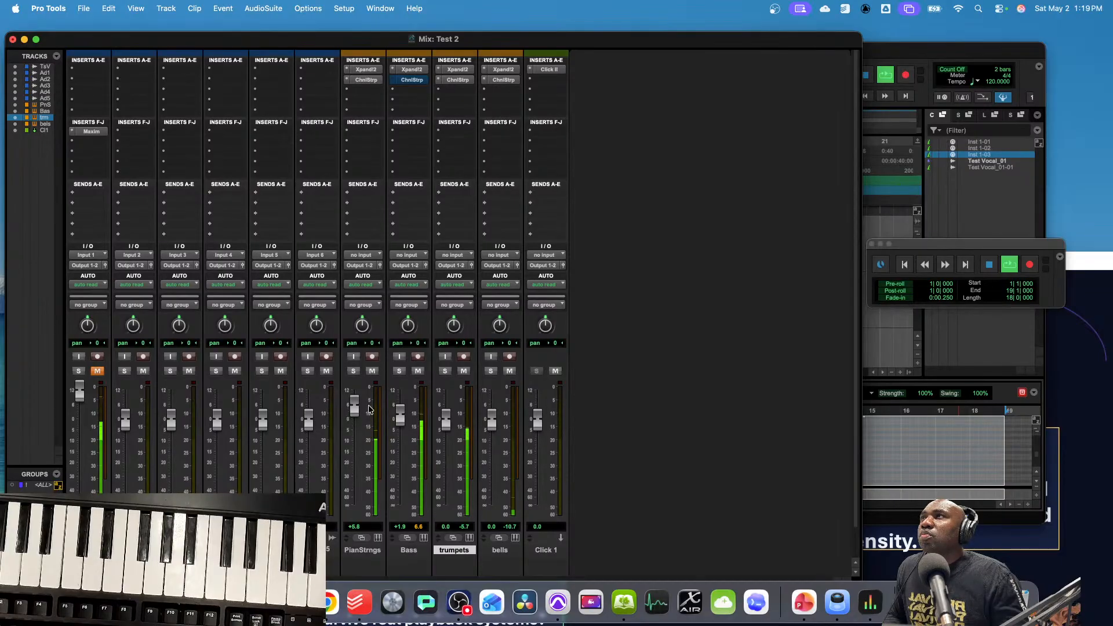
pyautogui.moveTo(454, 325); pyautogui.dragTo(449, 308)
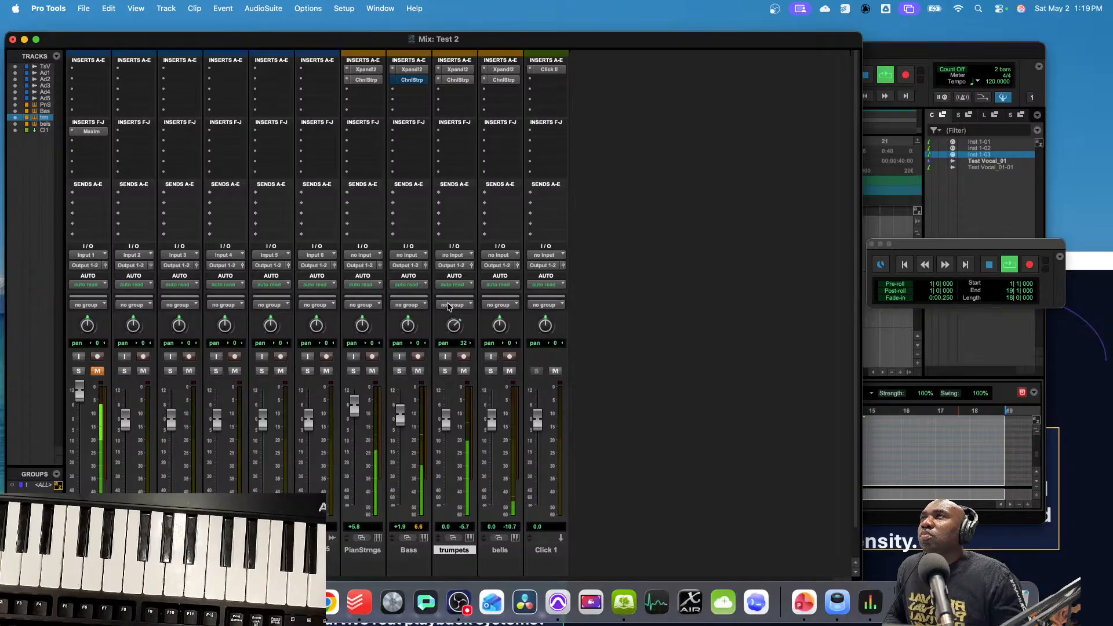
pyautogui.moveTo(445, 419); pyautogui.dragTo(445, 437)
pyautogui.moveTo(444, 439); pyautogui.dragTo(445, 434)
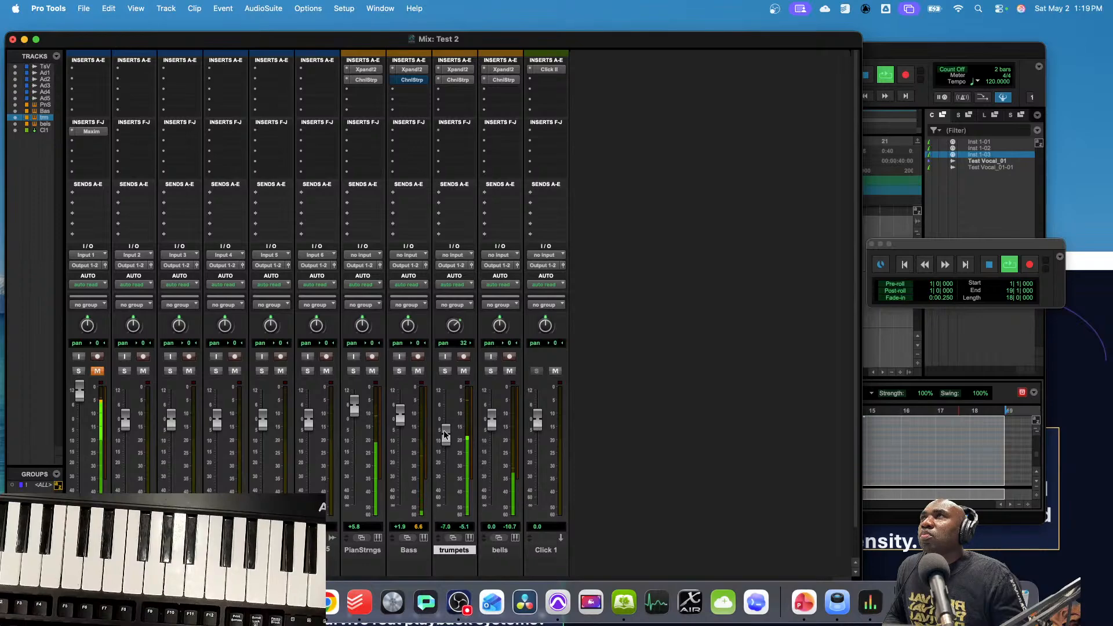
pyautogui.click(456, 79)
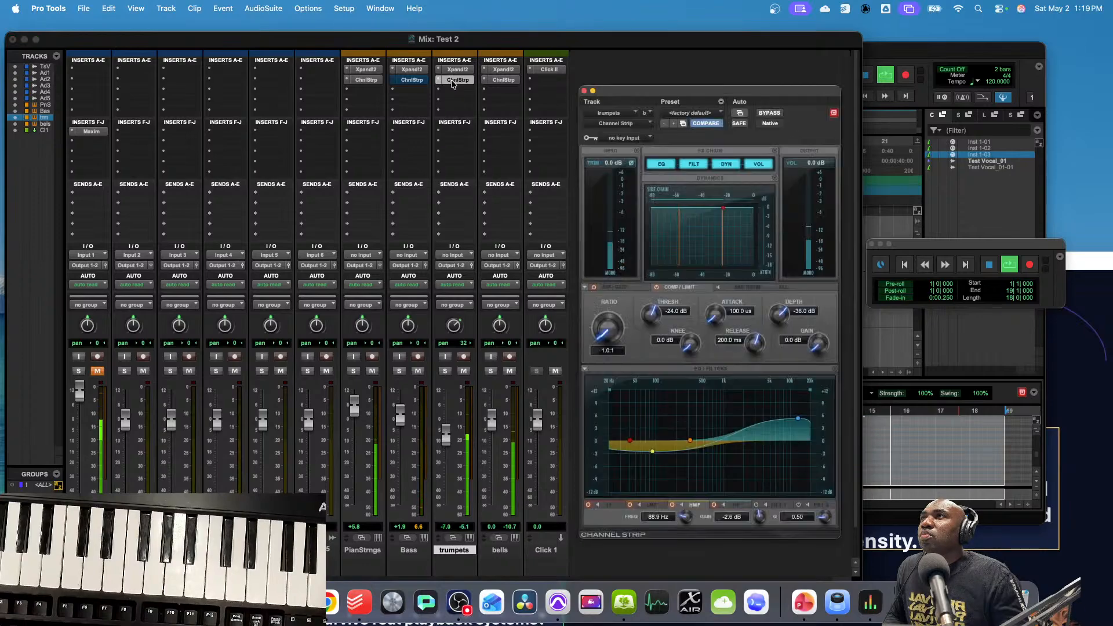
pyautogui.click(490, 80)
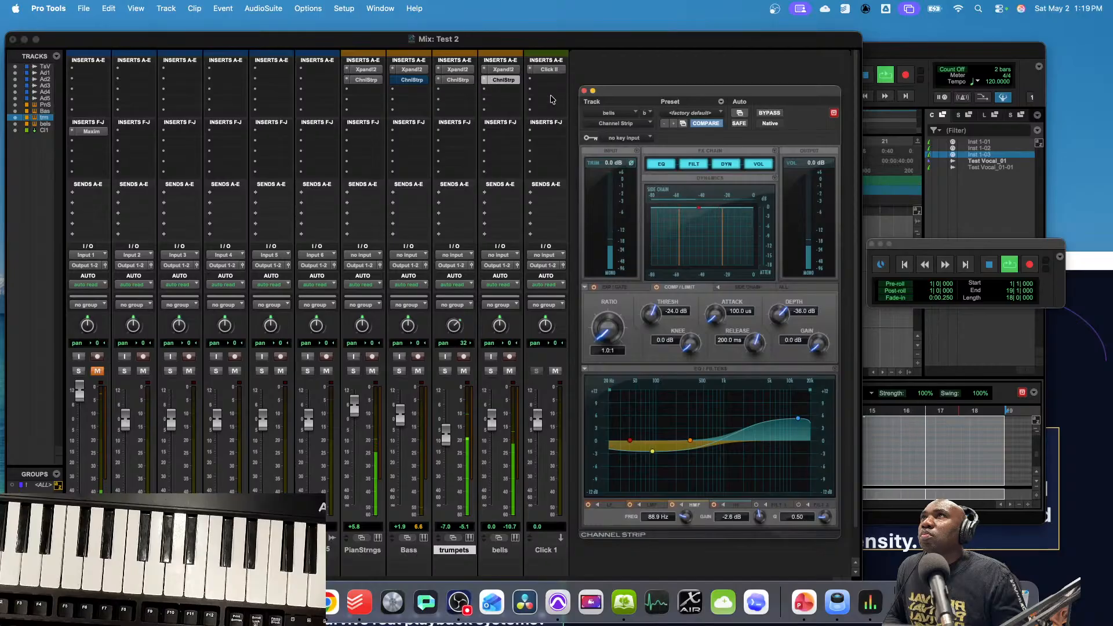
pyautogui.click(681, 116)
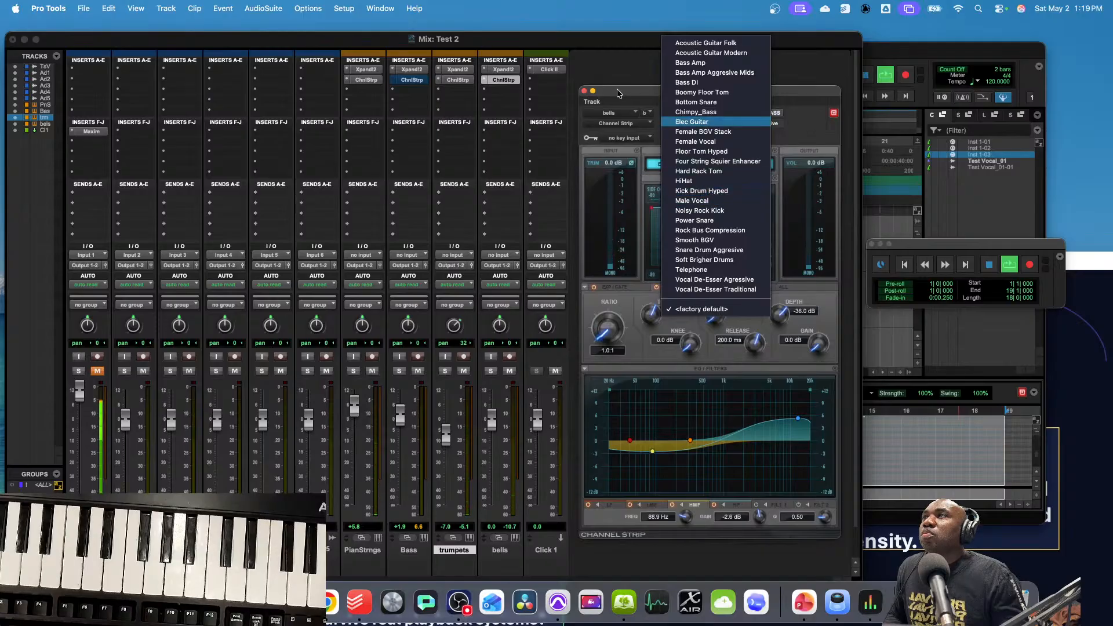
pyautogui.click(486, 67)
# - Load the Bells preset 02 Rich Glockenspiel in the bells track's Xpand!2 and close the plugin window
pyautogui.click(489, 69)
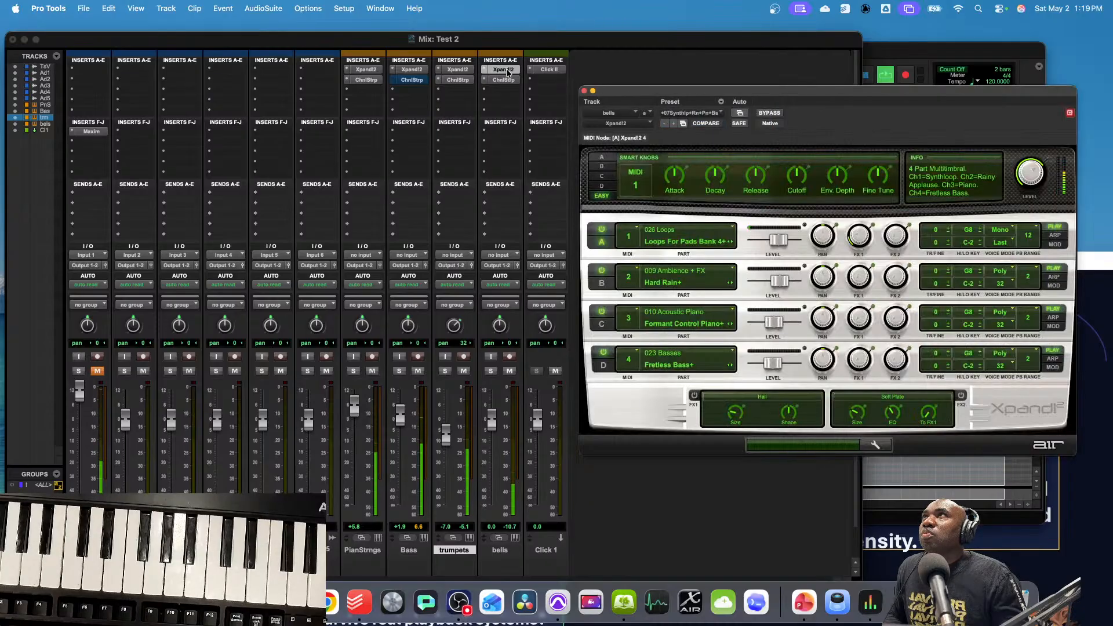
pyautogui.click(691, 112)
pyautogui.moveTo(705, 116)
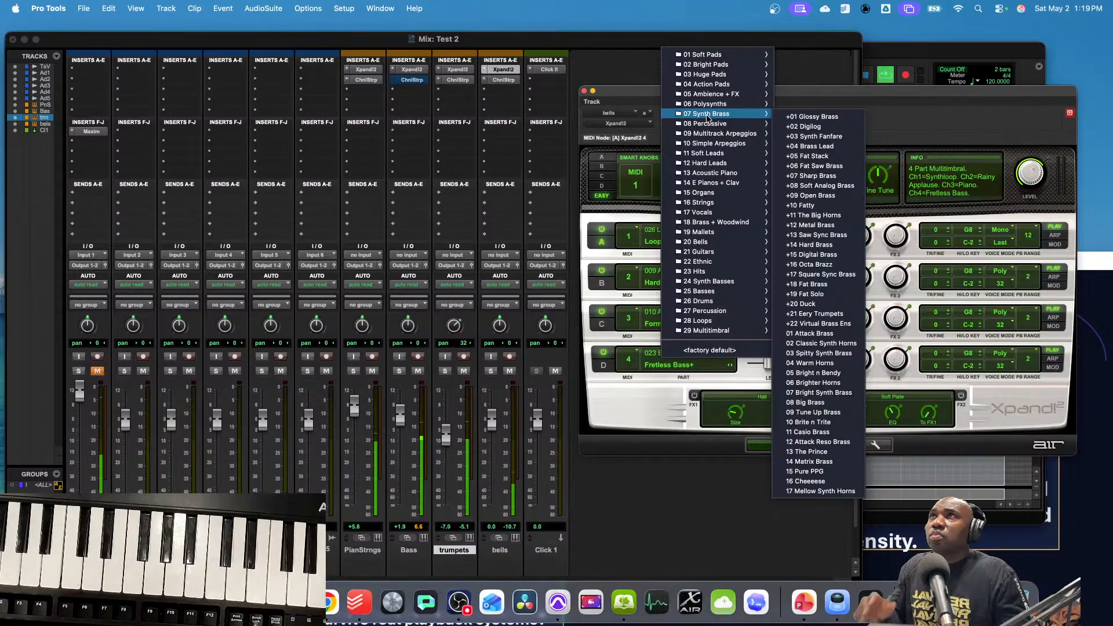
pyautogui.moveTo(721, 242)
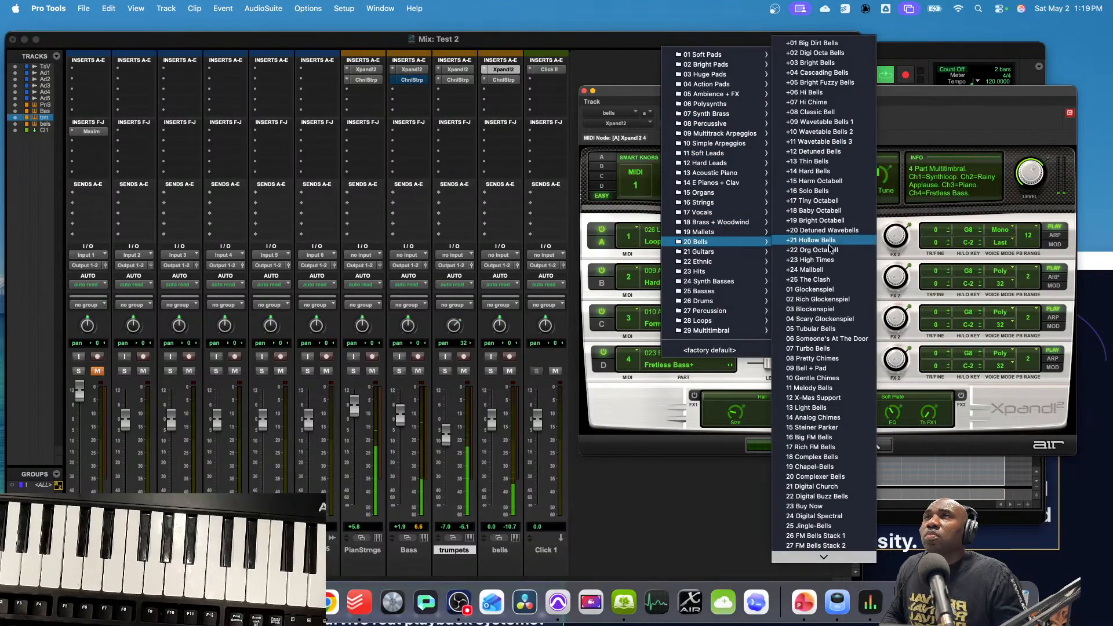
pyautogui.click(833, 300)
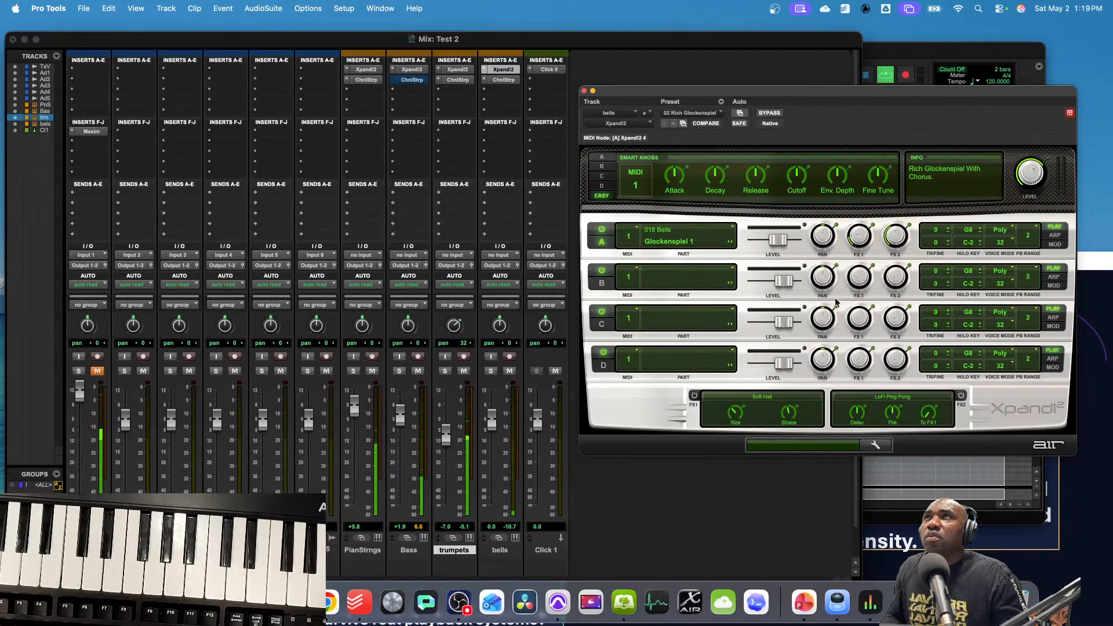
pyautogui.click(584, 91)
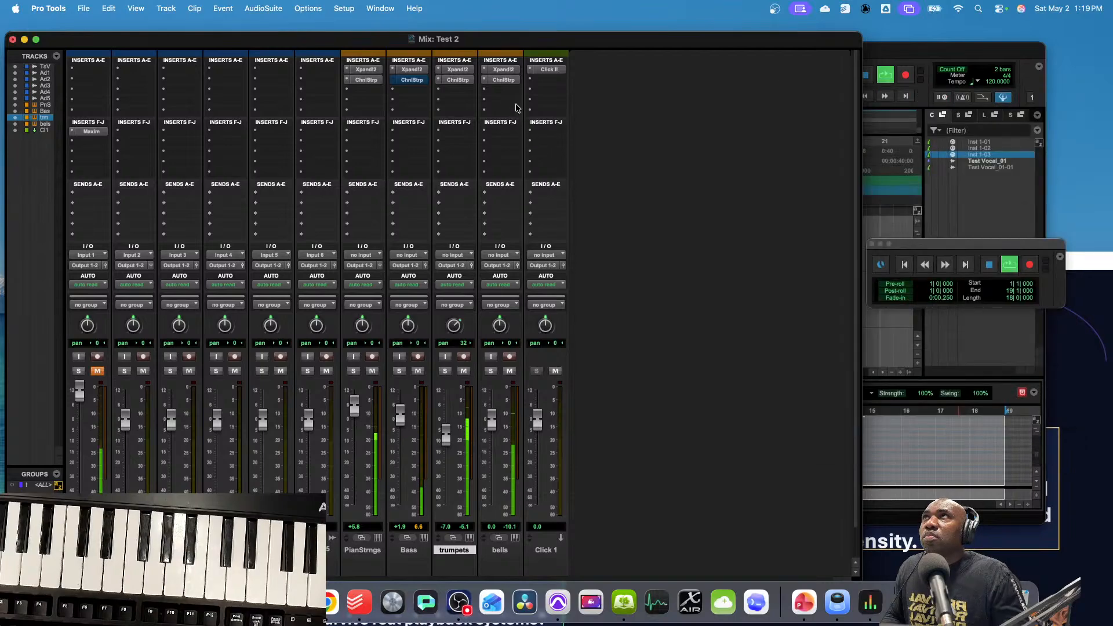
# - Insert the D-Verb (mono/stereo) reverb in the third insert slot of the bells track
pyautogui.click(502, 88)
pyautogui.moveTo(503, 91)
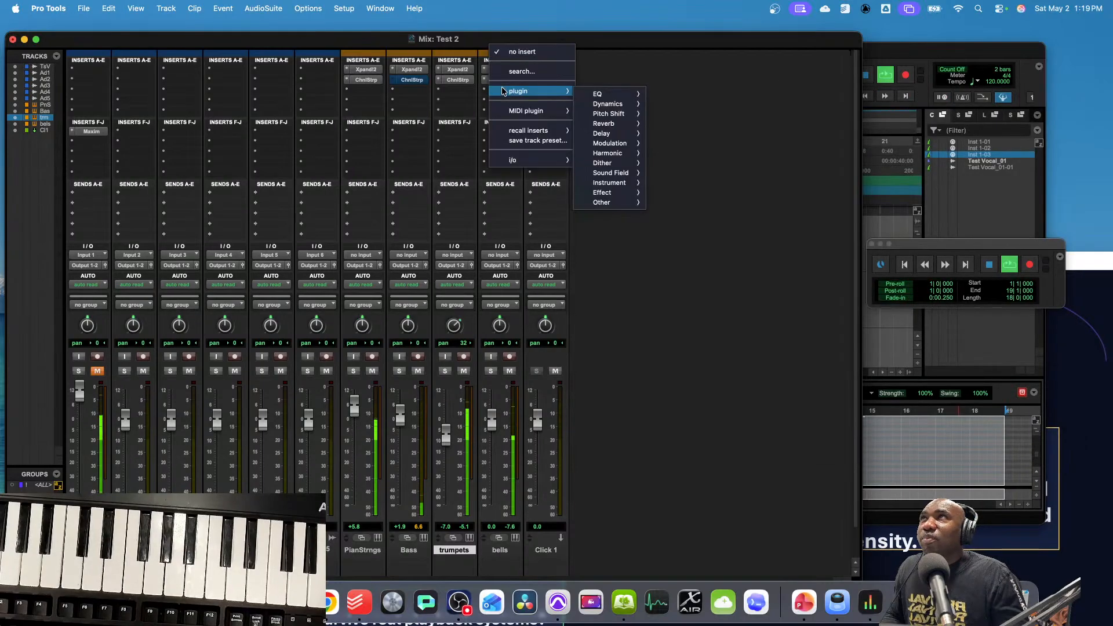
pyautogui.moveTo(605, 124)
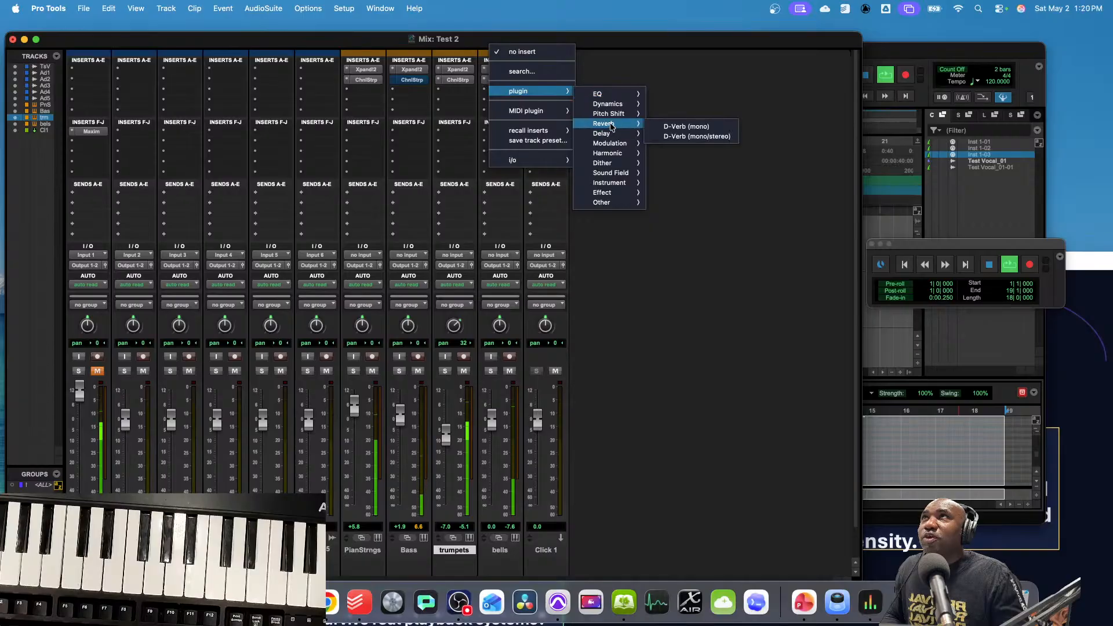
pyautogui.click(674, 135)
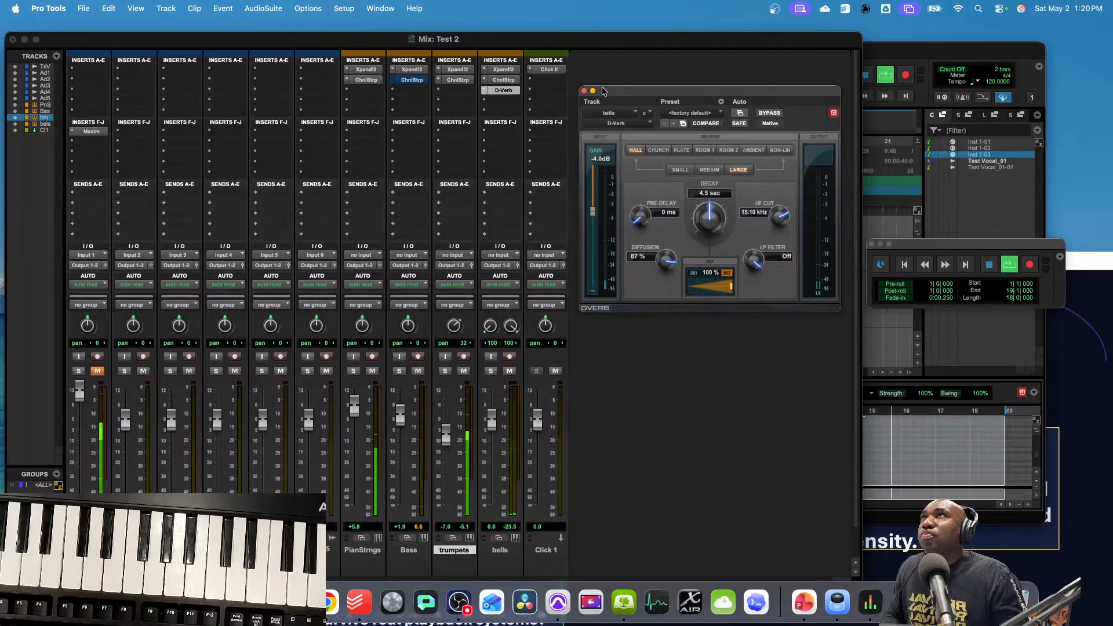
# - Close the D-Verb plugin window of the bells track and stop playback
pyautogui.moveTo(586, 90); pyautogui.dragTo(585, 89)
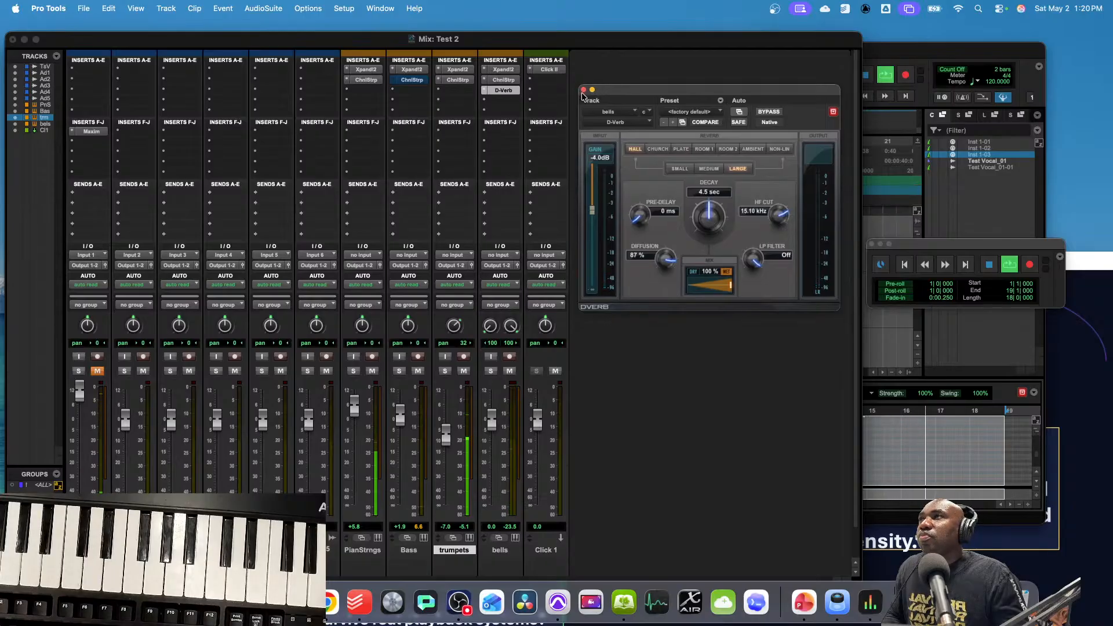
pyautogui.click(584, 90)
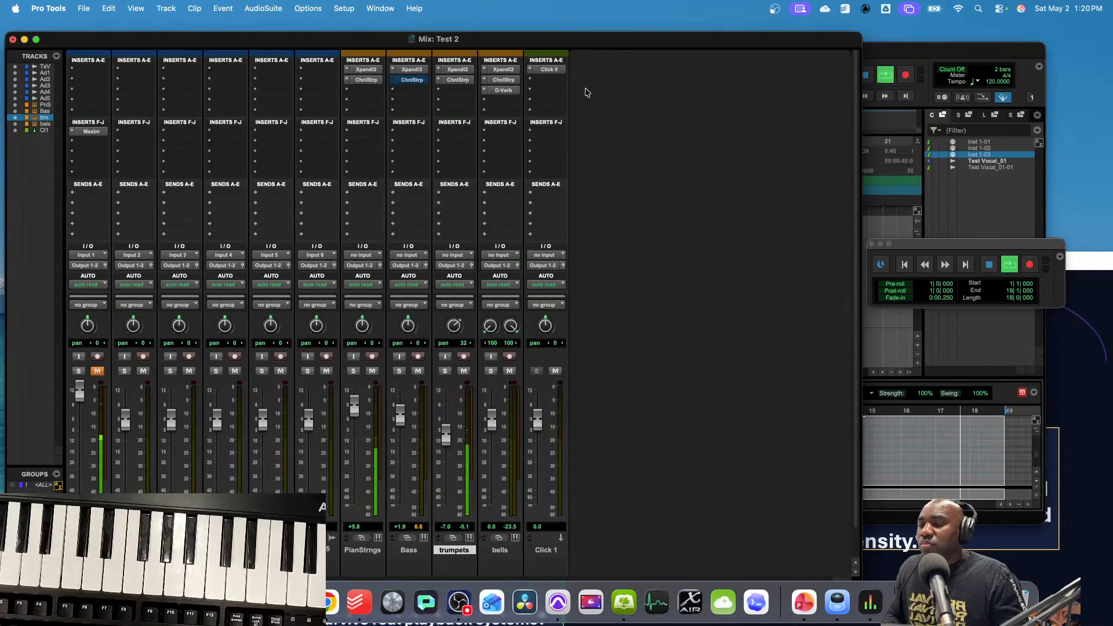
pyautogui.press('space')
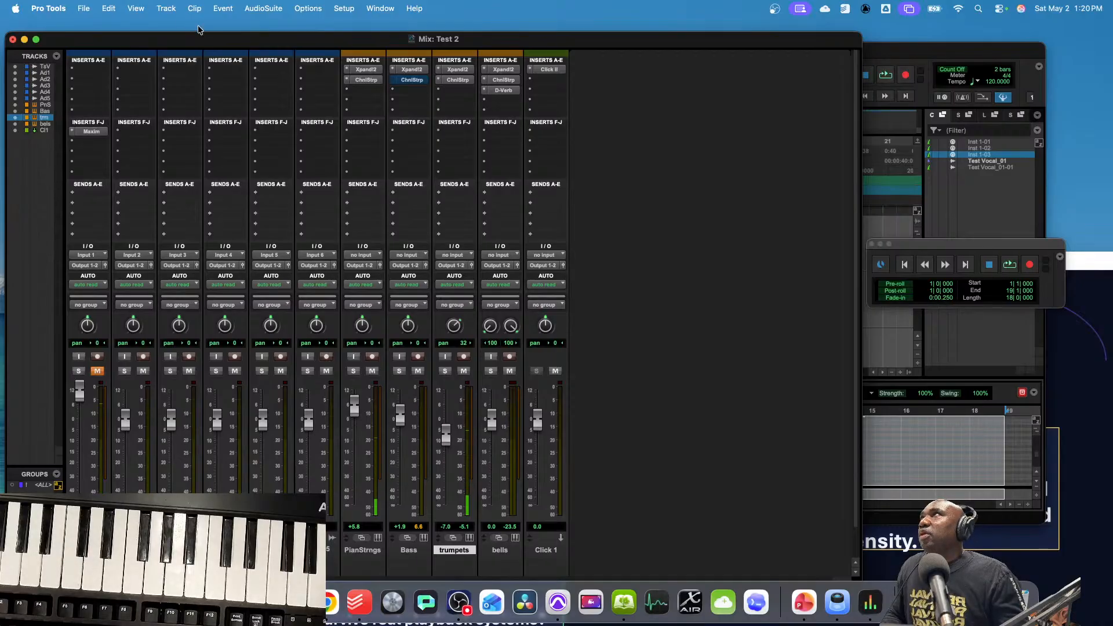
# - Create 7 new stereo instrument tracks in ticks with the default name Inst
pyautogui.click(173, 8)
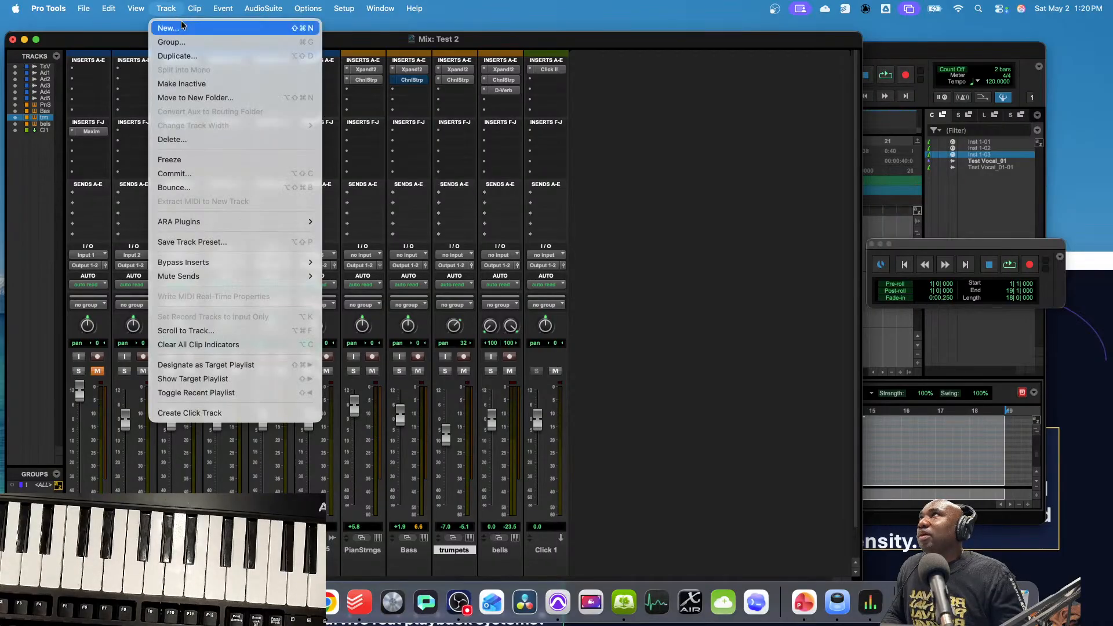
pyautogui.click(181, 28)
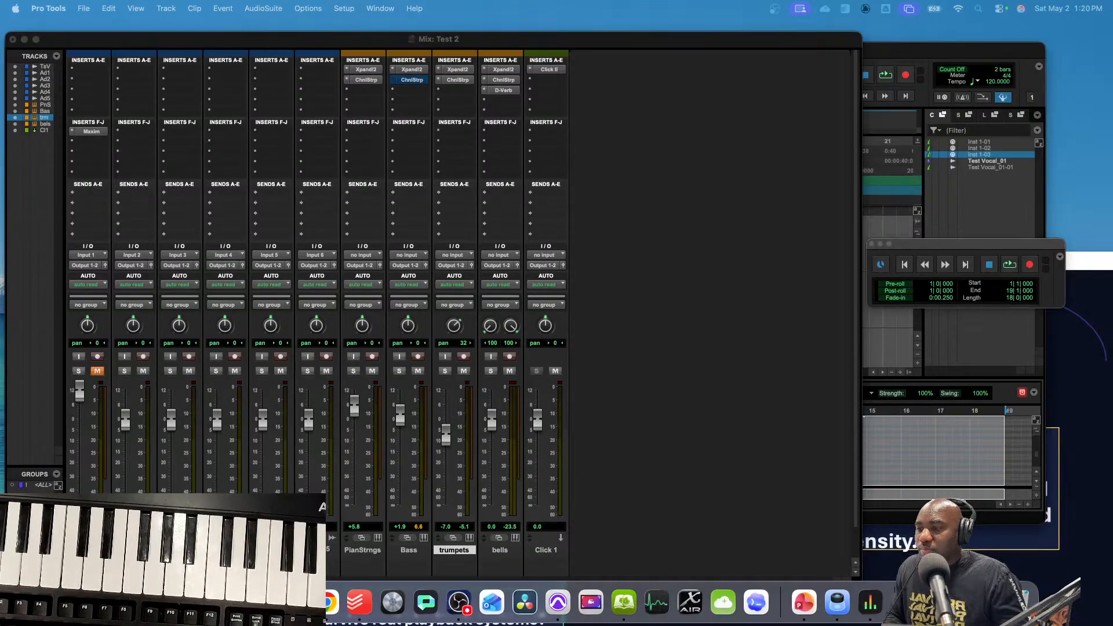
pyautogui.write('7')
pyautogui.click(597, 246)
pyautogui.click(586, 253)
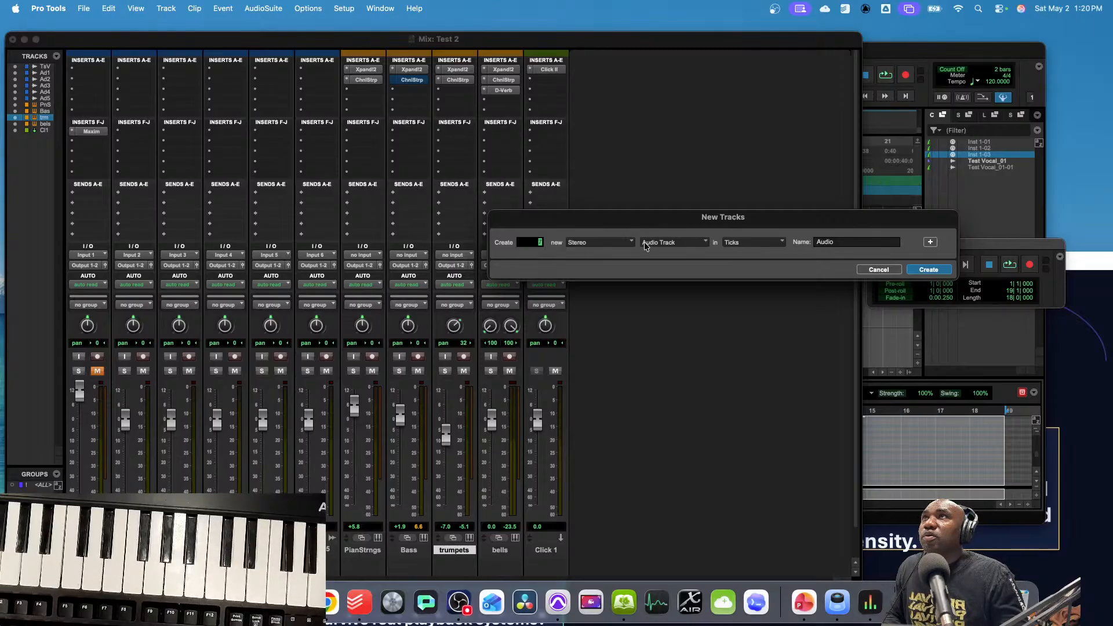
pyautogui.click(644, 242)
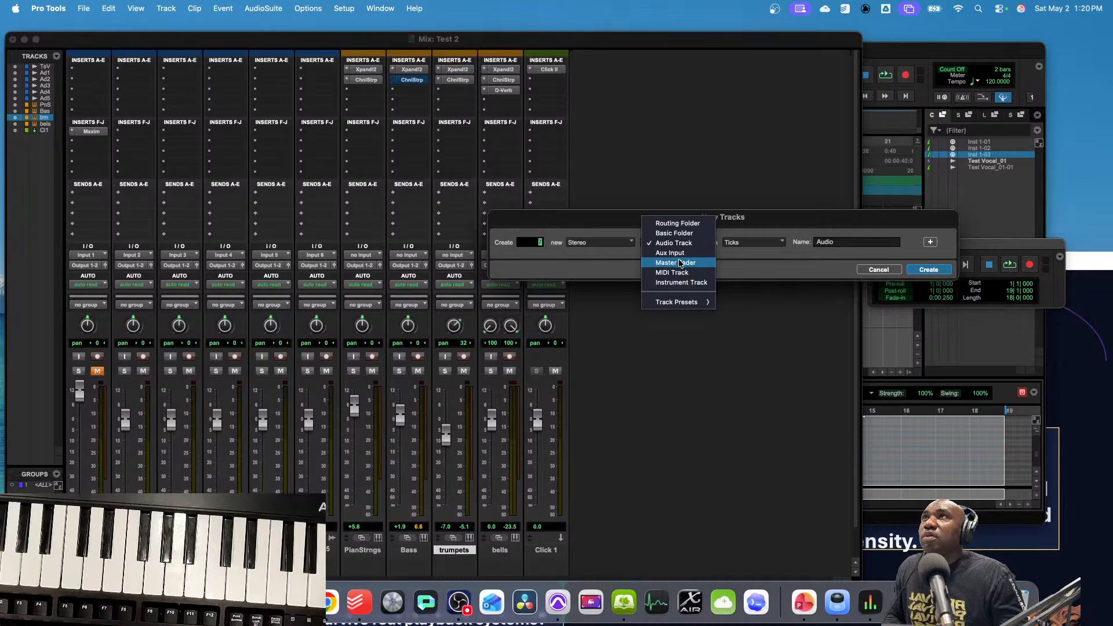
pyautogui.click(683, 283)
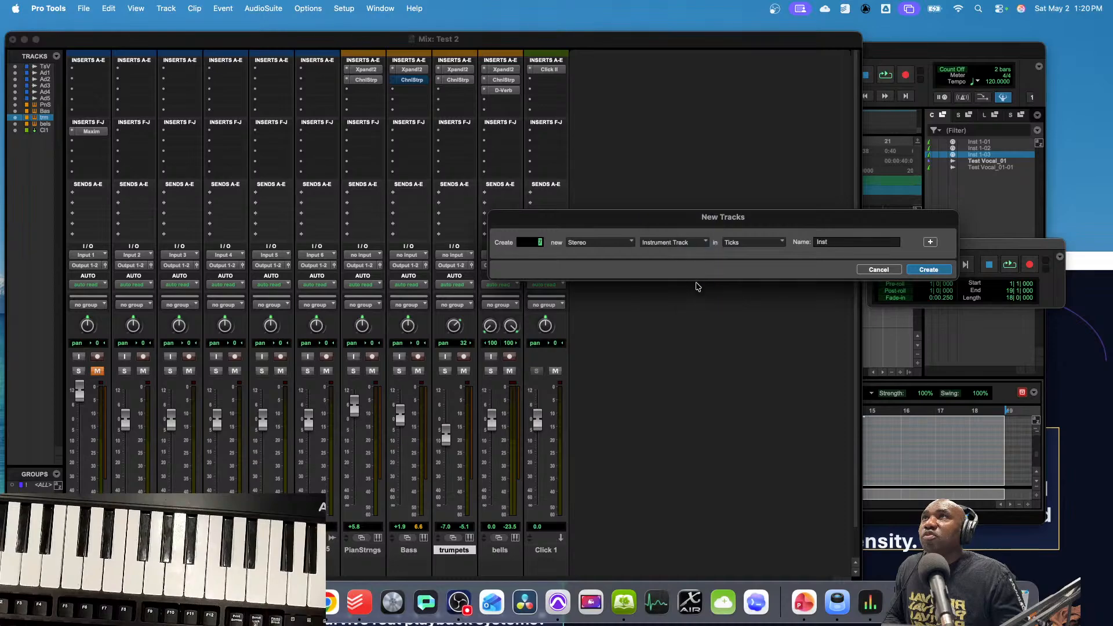
pyautogui.click(927, 270)
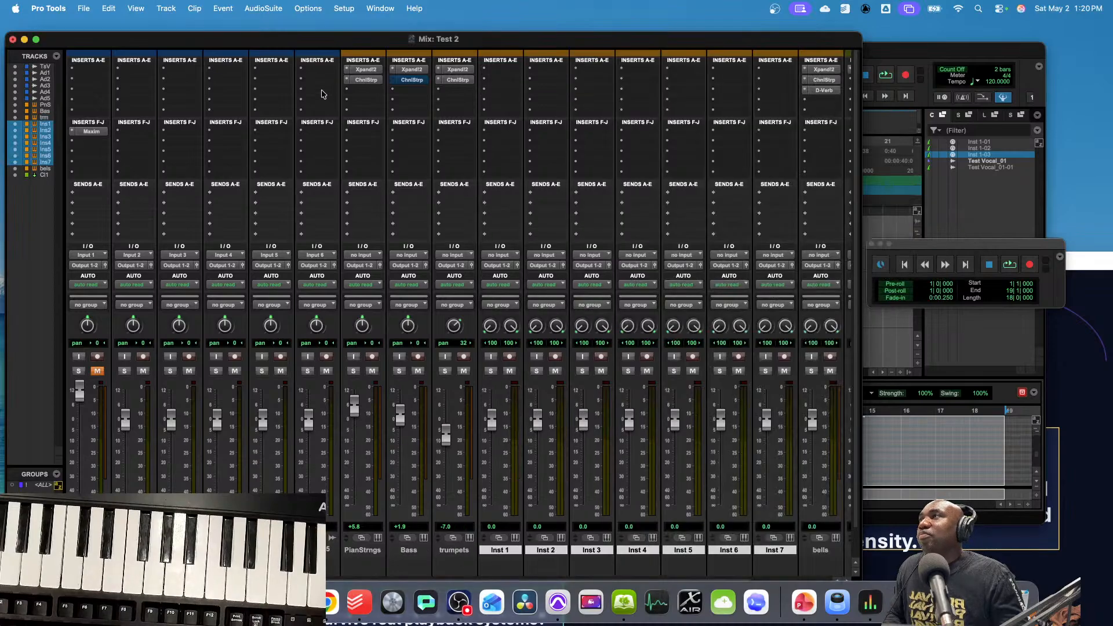
# - Move the PianStrngs track's Xpand!2 and Channel Strip inserts to Inst 1, and the Bass track's Xpand!2 to Inst 2
pyautogui.click(364, 70)
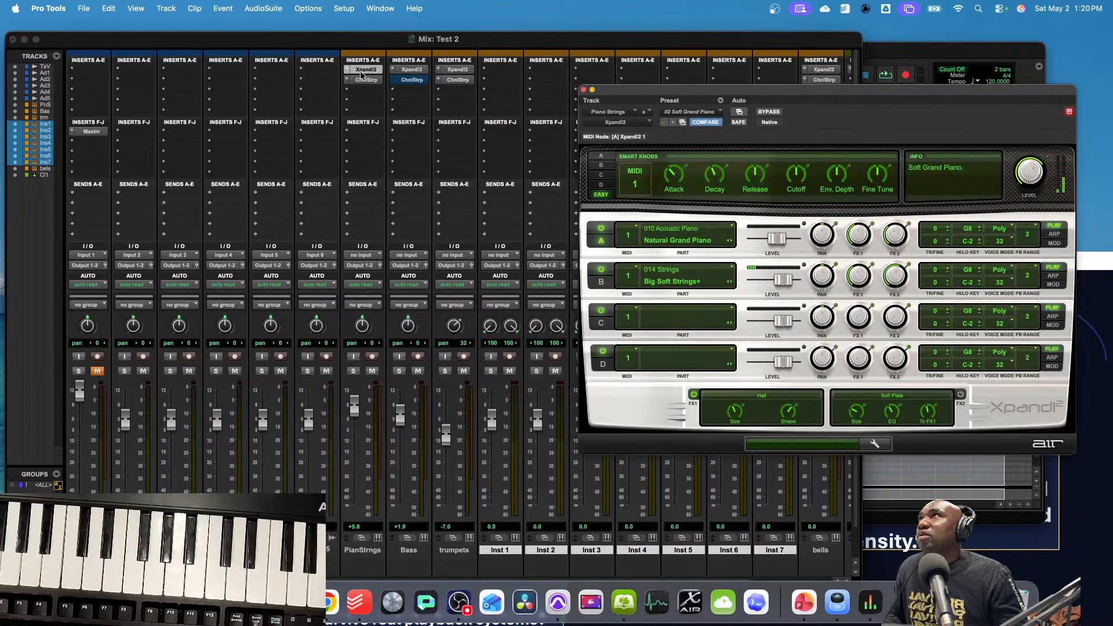
pyautogui.click(584, 90)
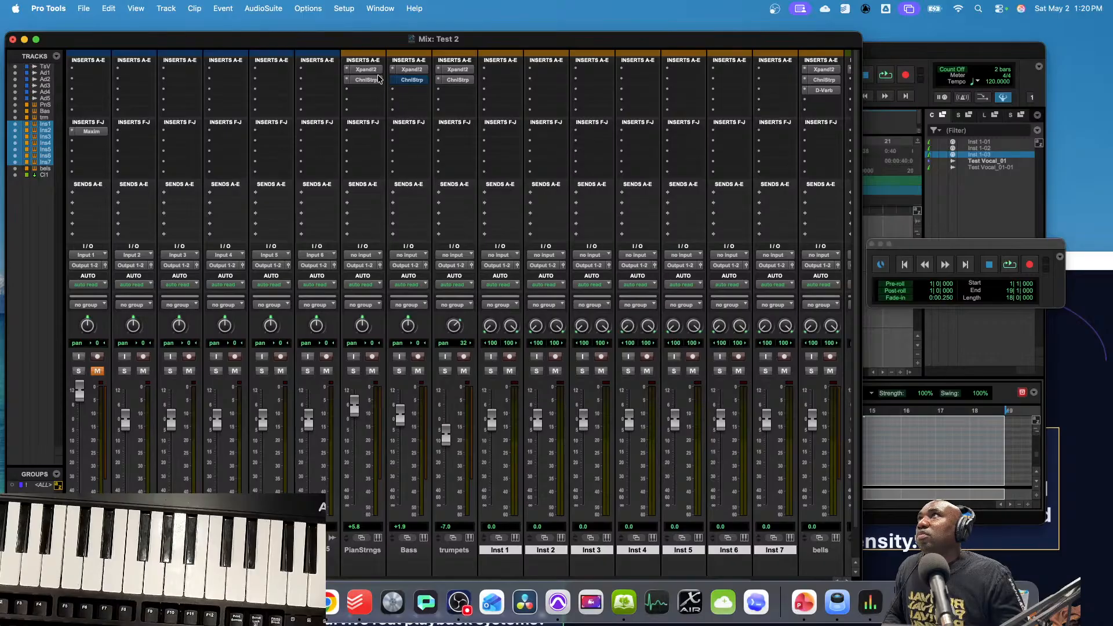
pyautogui.moveTo(366, 69); pyautogui.dragTo(502, 69)
pyautogui.moveTo(365, 80); pyautogui.dragTo(500, 79)
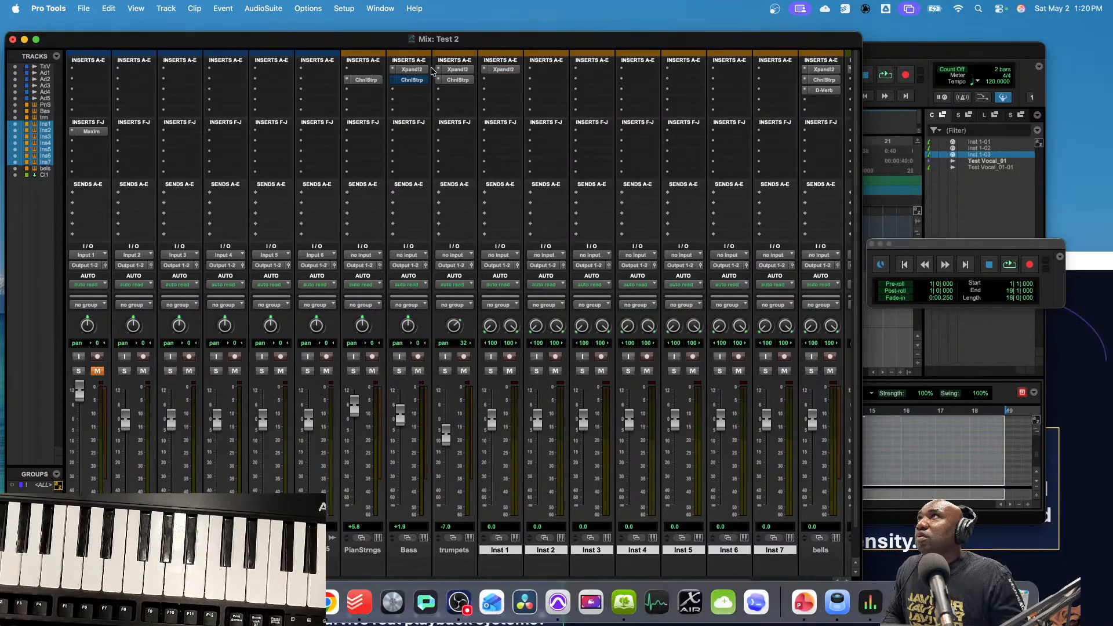
pyautogui.moveTo(411, 69); pyautogui.dragTo(547, 71)
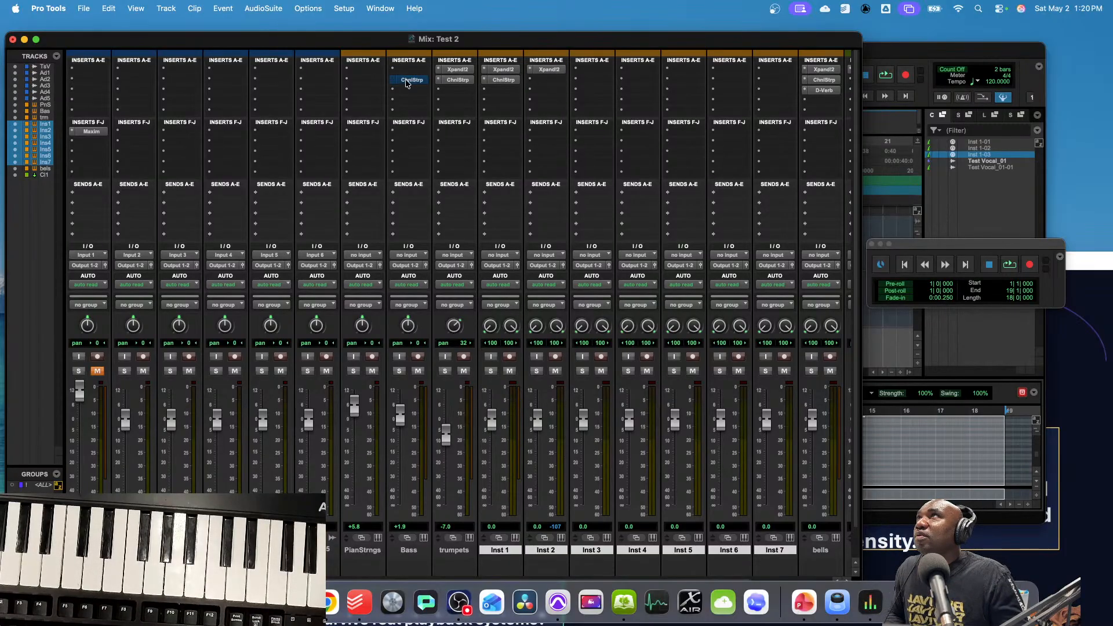
# - Move the trumpets track's Xpand!2 and Channel Strip to Inst 3, and the bells track's Xpand!2, Channel Strip and D-Verb to Inst 4
pyautogui.moveTo(461, 72); pyautogui.dragTo(595, 80)
pyautogui.moveTo(820, 70); pyautogui.dragTo(640, 69)
pyautogui.moveTo(840, 84); pyautogui.dragTo(648, 86)
pyautogui.moveTo(823, 90); pyautogui.dragTo(635, 94)
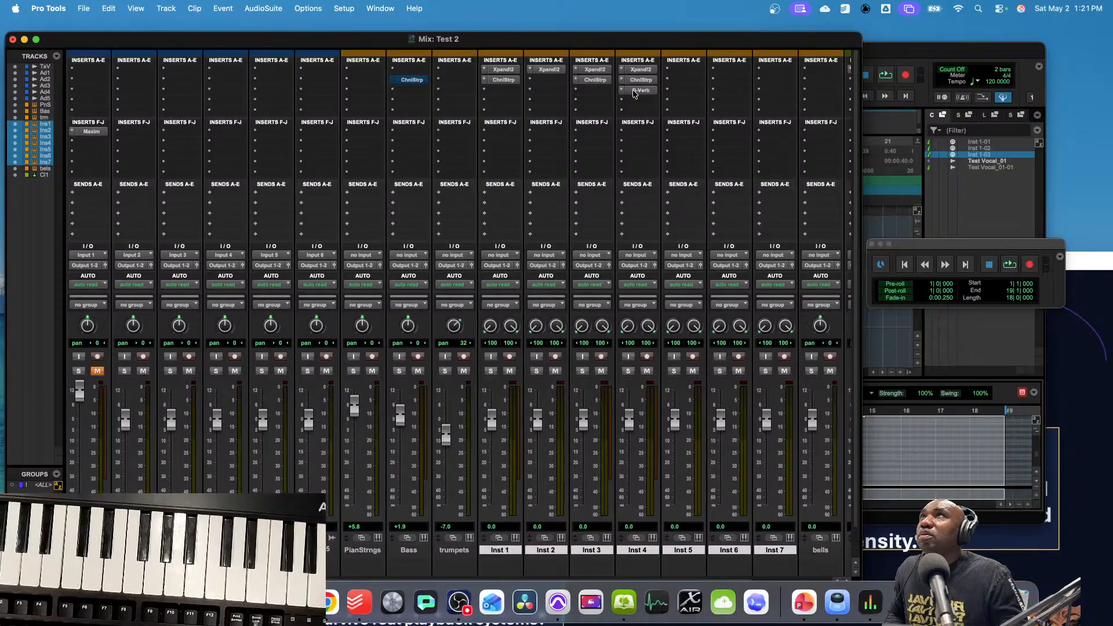
pyautogui.press('space')
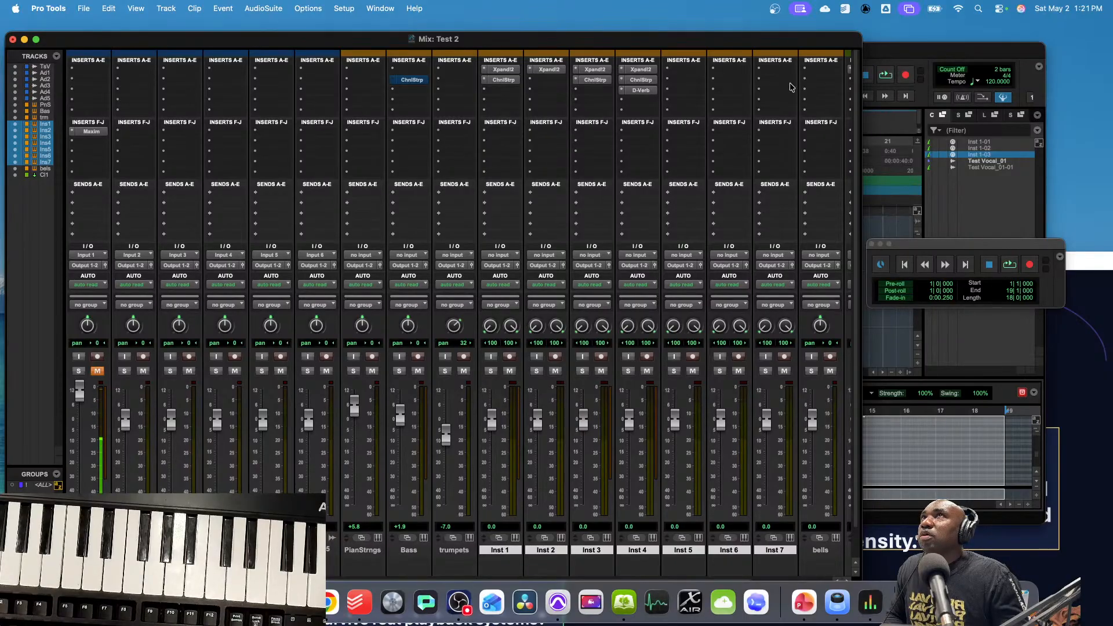
# - Switch to the Edit window, enlarge it, and shrink its docked MIDI editor to make room for the track lanes
pyautogui.click(896, 49)
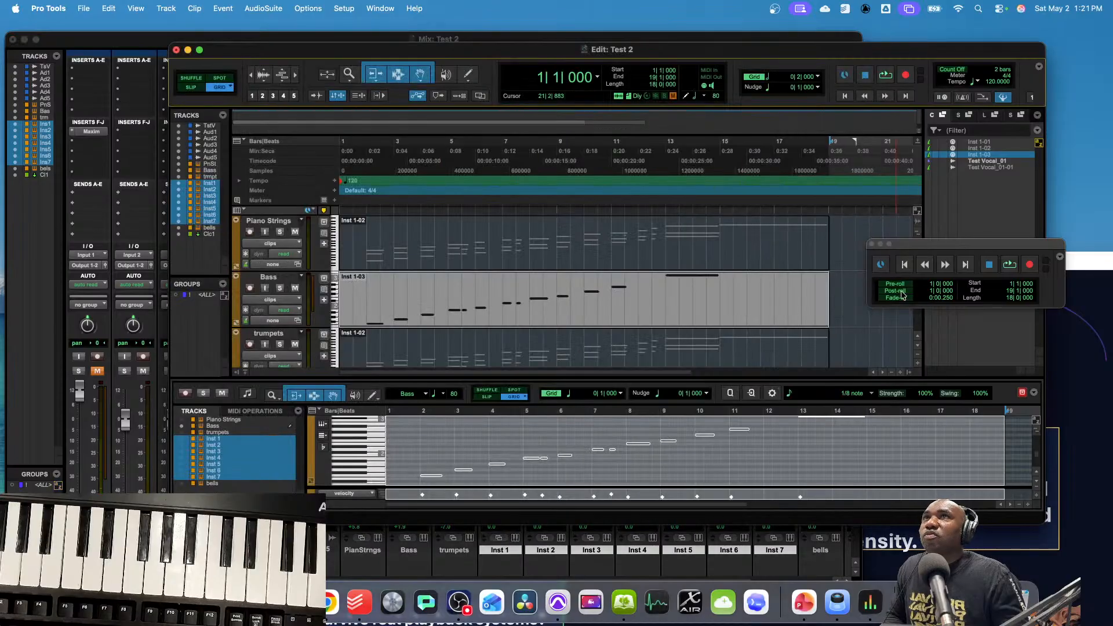
pyautogui.click(850, 374)
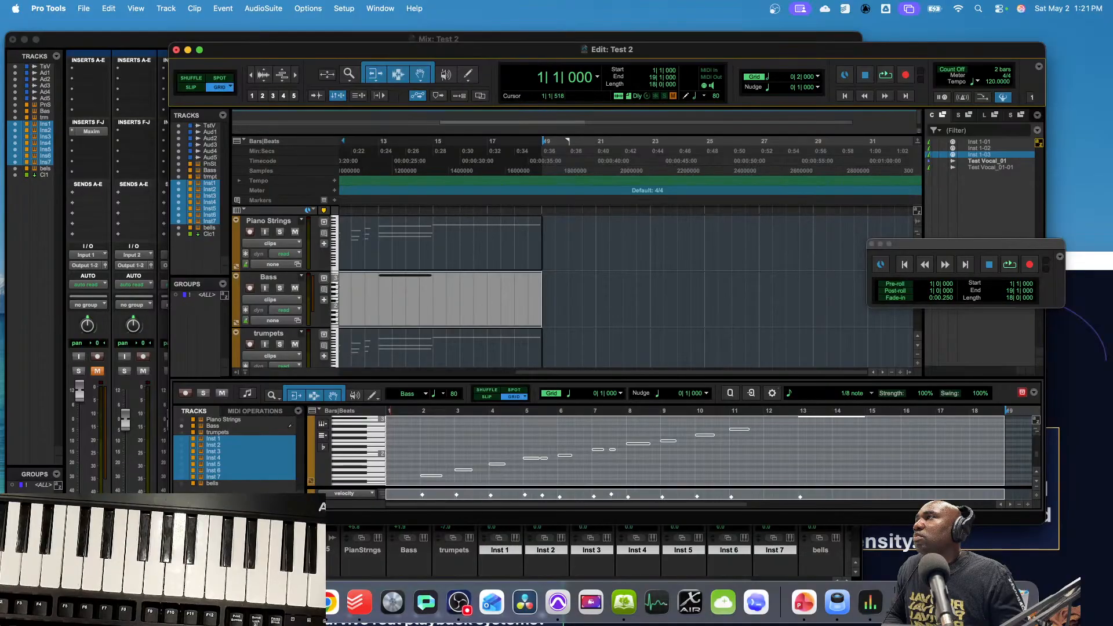
pyautogui.moveTo(169, 525); pyautogui.dragTo(127, 552)
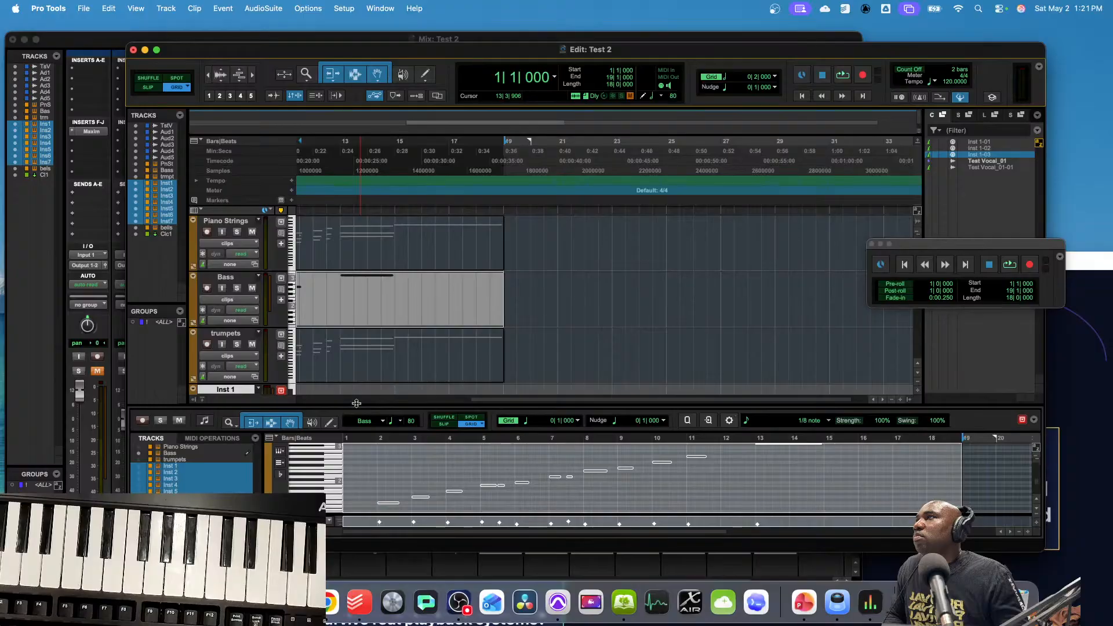
pyautogui.moveTo(357, 414); pyautogui.dragTo(347, 537)
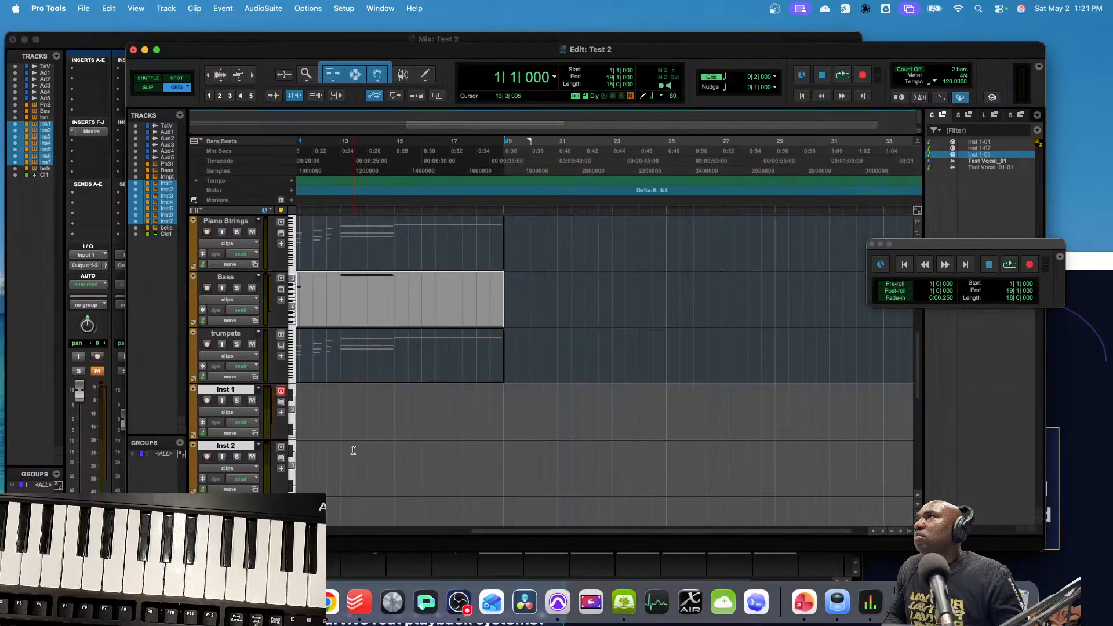
# - Select the MIDI clips on Piano Strings, Bass and trumpets together and move them onto tracks Inst 1, Inst 2 and Inst 3
pyautogui.scroll(-1, 357, 441)
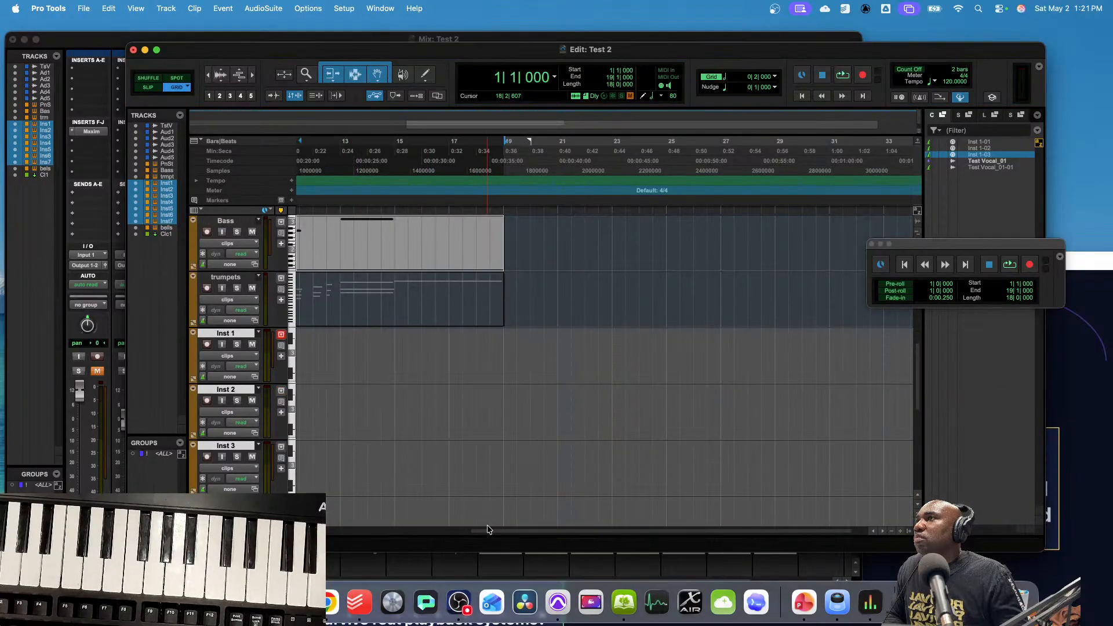
pyautogui.moveTo(490, 533); pyautogui.dragTo(310, 536)
pyautogui.scroll(4, 368, 426)
pyautogui.scroll(-4, 369, 423)
pyautogui.scroll(2, 369, 423)
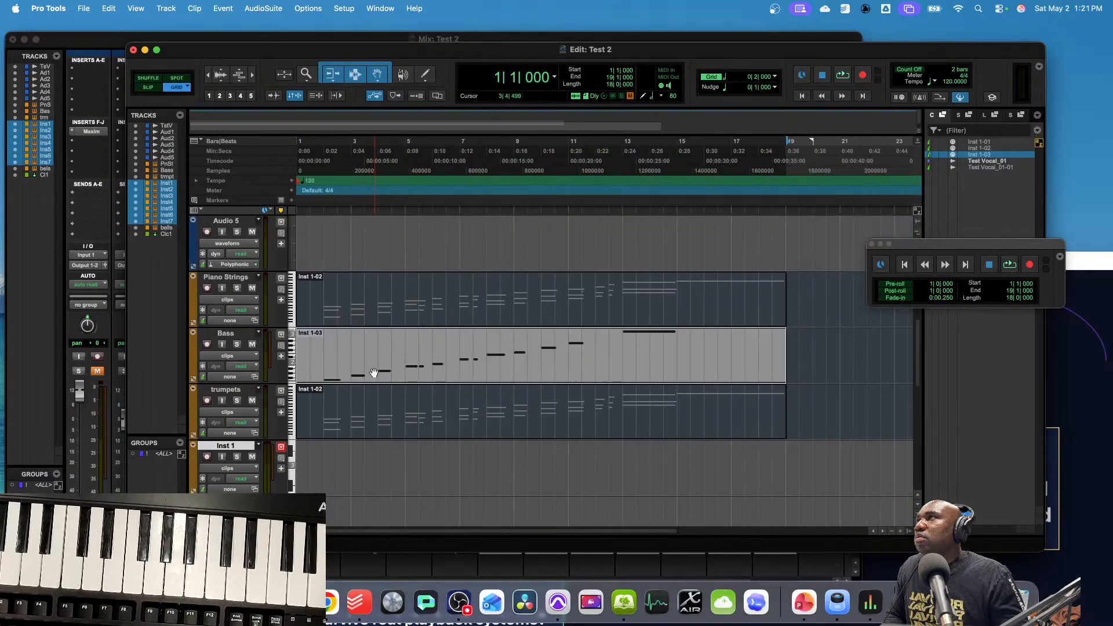
pyautogui.click(354, 309)
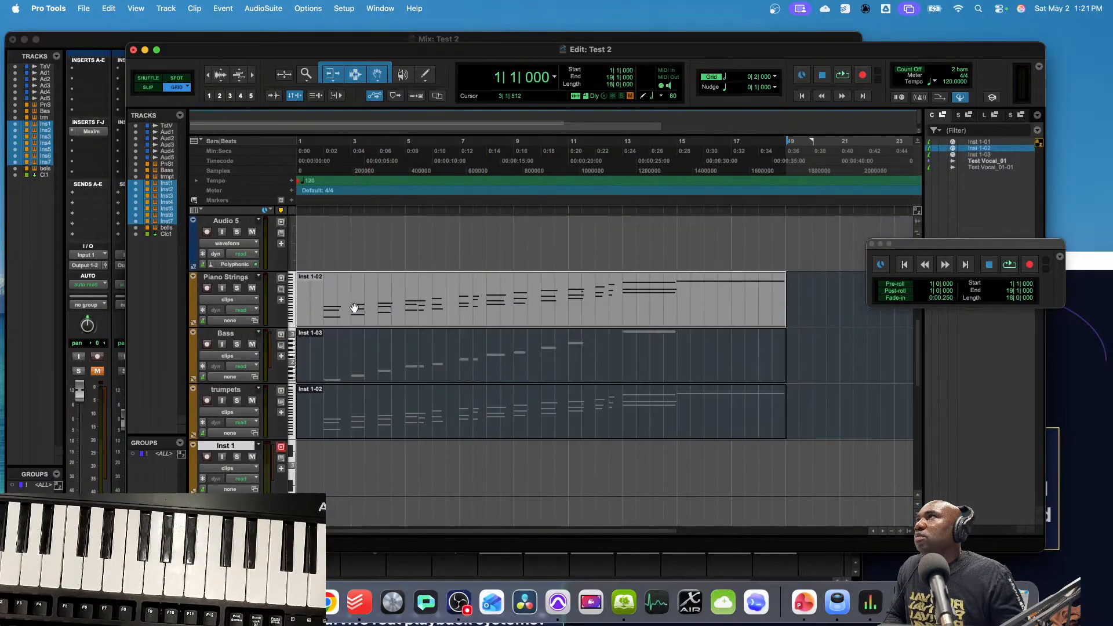
pyautogui.keyDown('shift'); pyautogui.click(355, 363); pyautogui.keyUp('shift')
pyautogui.keyDown('shift'); pyautogui.click(365, 429); pyautogui.keyUp('shift')
pyautogui.moveTo(366, 429); pyautogui.dragTo(360, 311)
pyautogui.scroll(3, 385, 363)
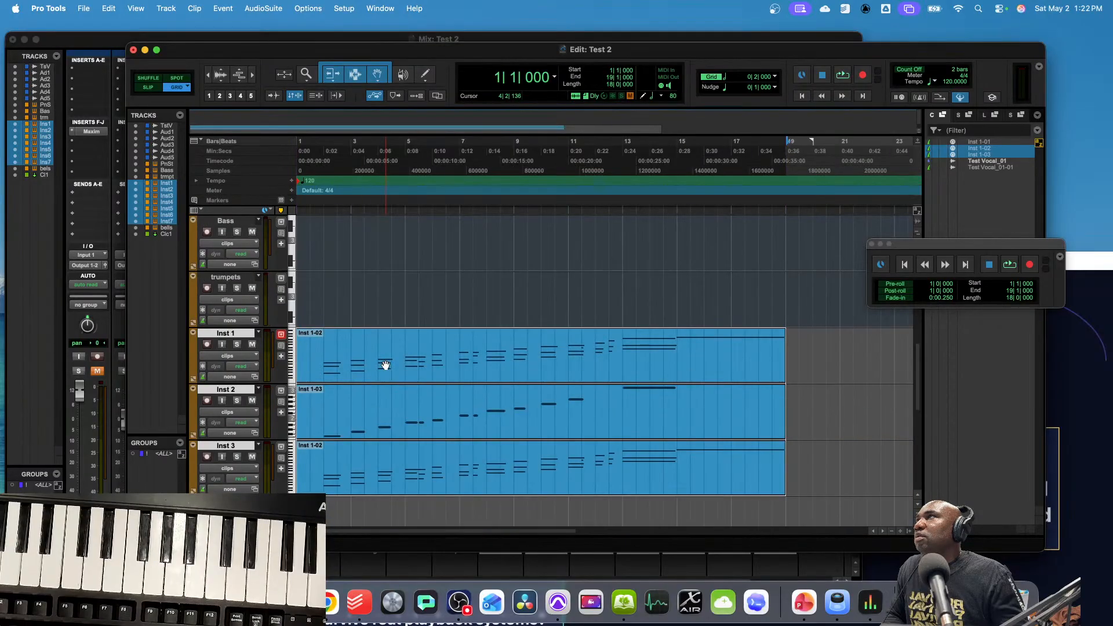
# - Move the MIDI clip from the bells track up to the start of the Inst 4 track
pyautogui.scroll(-8, 385, 365)
pyautogui.click(357, 404)
pyautogui.moveTo(351, 404); pyautogui.dragTo(364, 270)
pyautogui.scroll(4, 351, 338)
pyautogui.moveTo(347, 480); pyautogui.dragTo(318, 356)
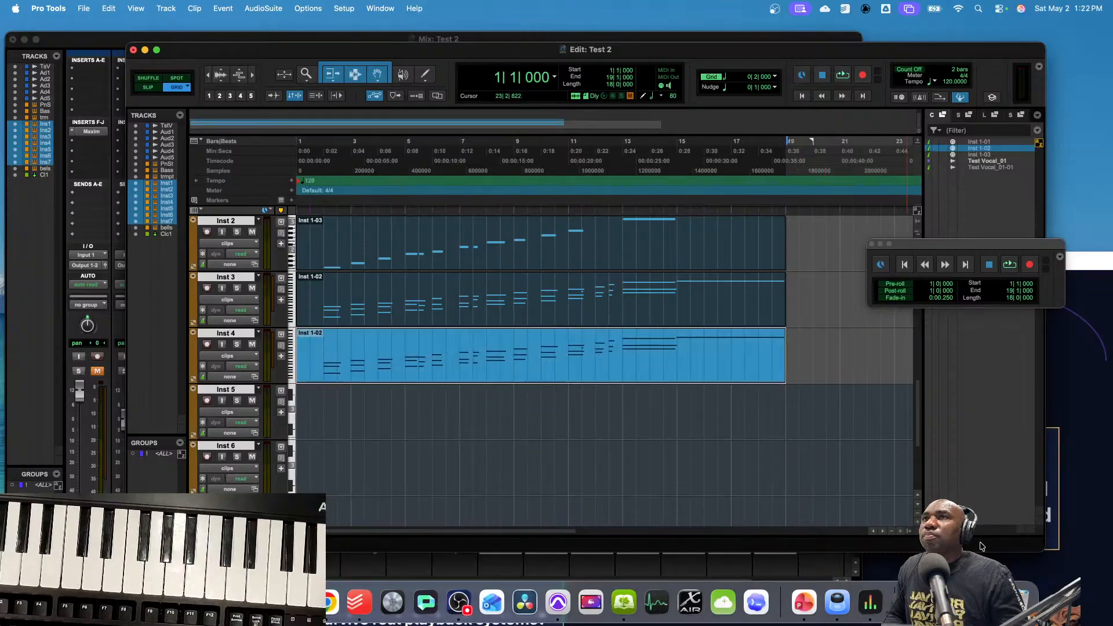
# - Return to the Mix window and rename the Inst 1 track to Piano
pyautogui.click(836, 569)
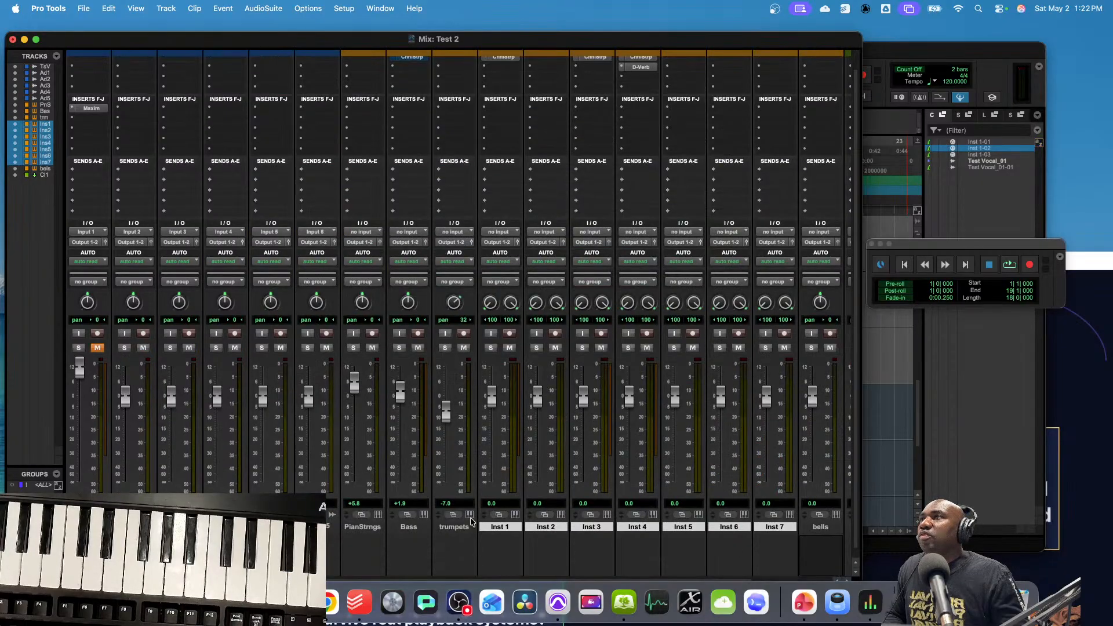
pyautogui.click(510, 532)
pyautogui.press('super+g')
pyautogui.write('Piano')
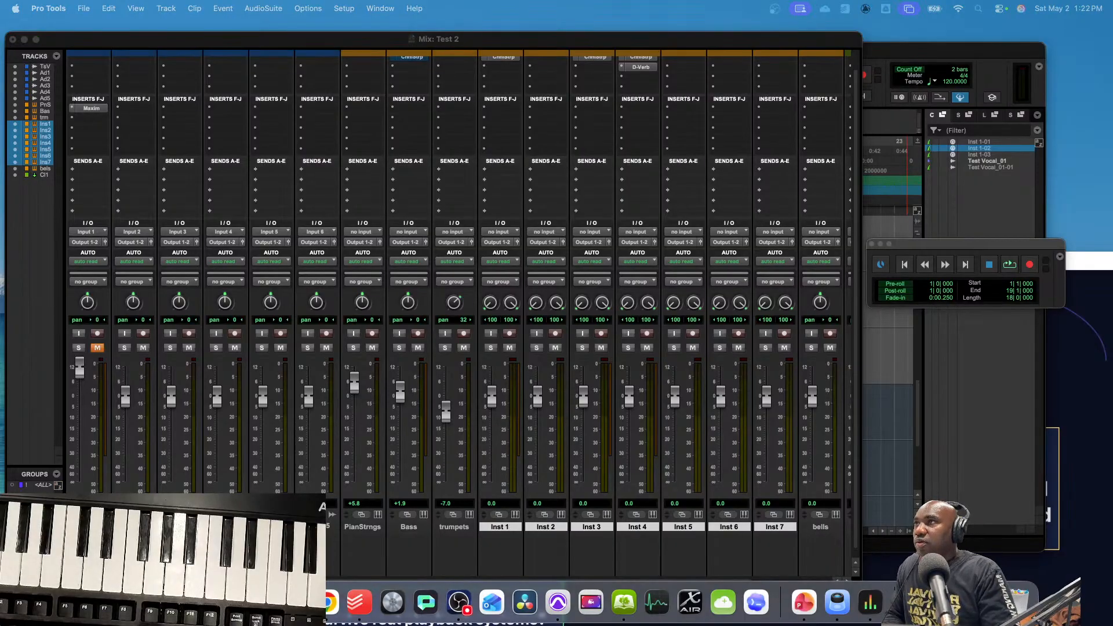
pyautogui.press('Return')
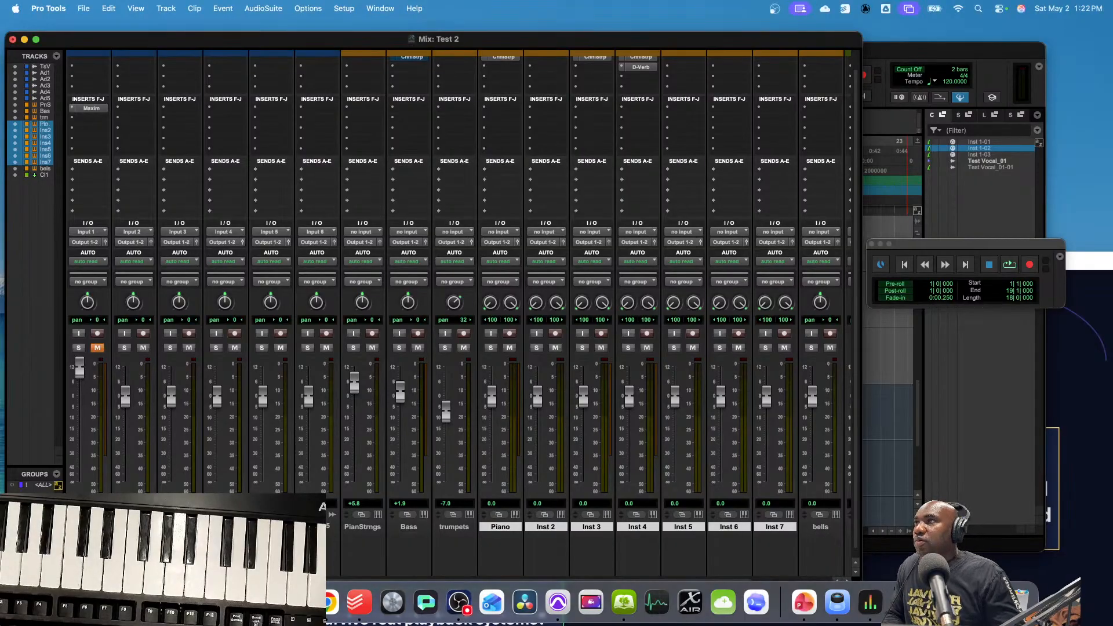
# - Rename the Inst 2 track to Basss and the Inst 3 track to Trump
pyautogui.doubleClick(548, 527)
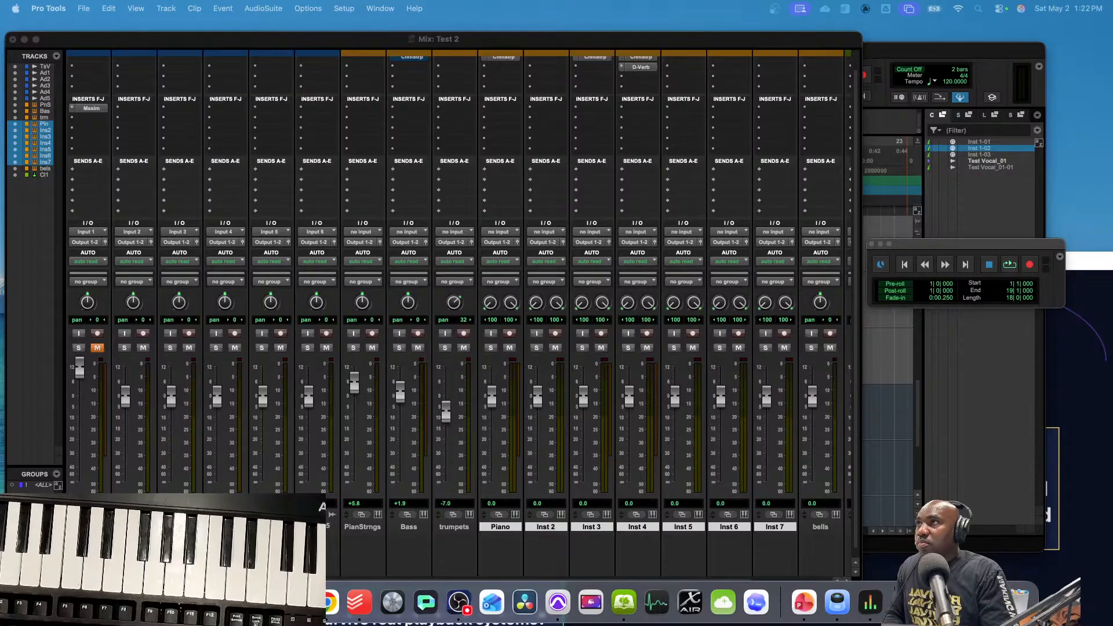
pyautogui.press('Return')
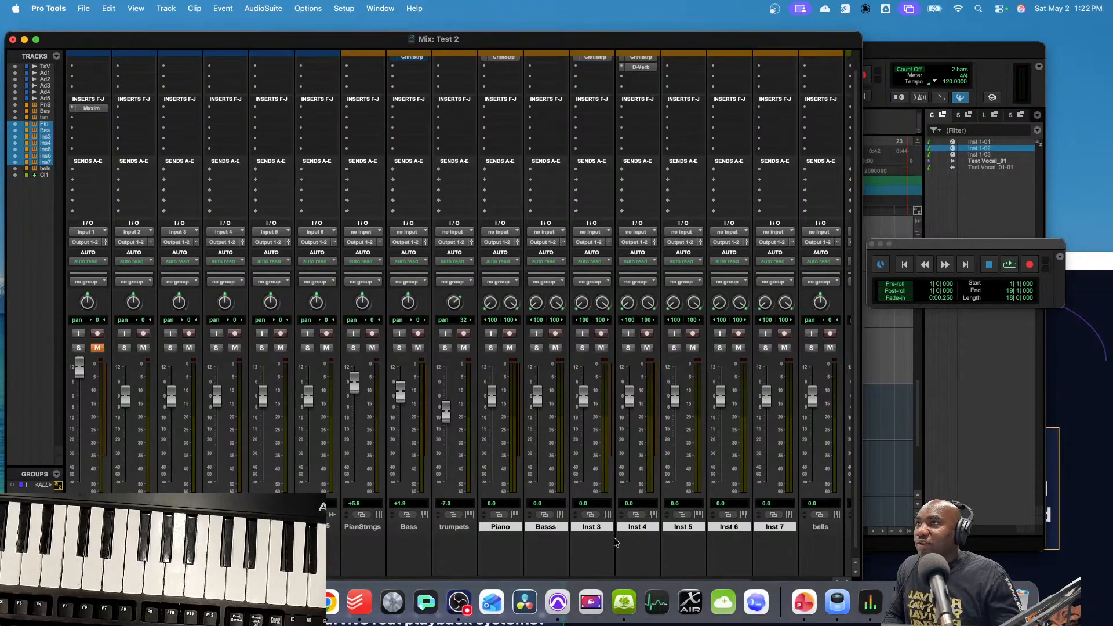
pyautogui.doubleClick(597, 531)
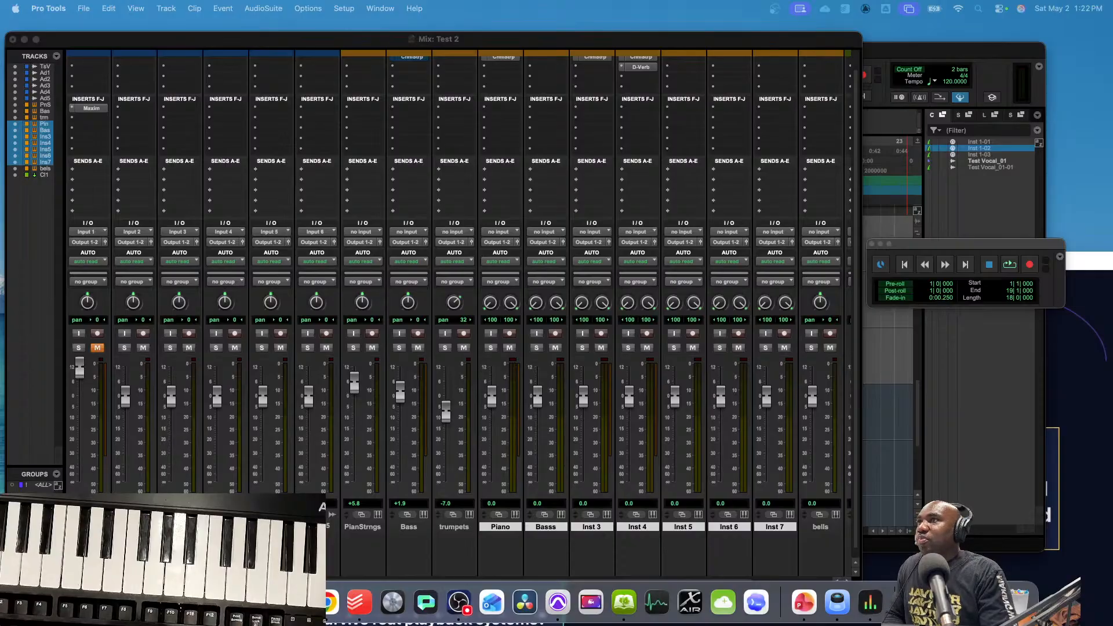
pyautogui.press('Return')
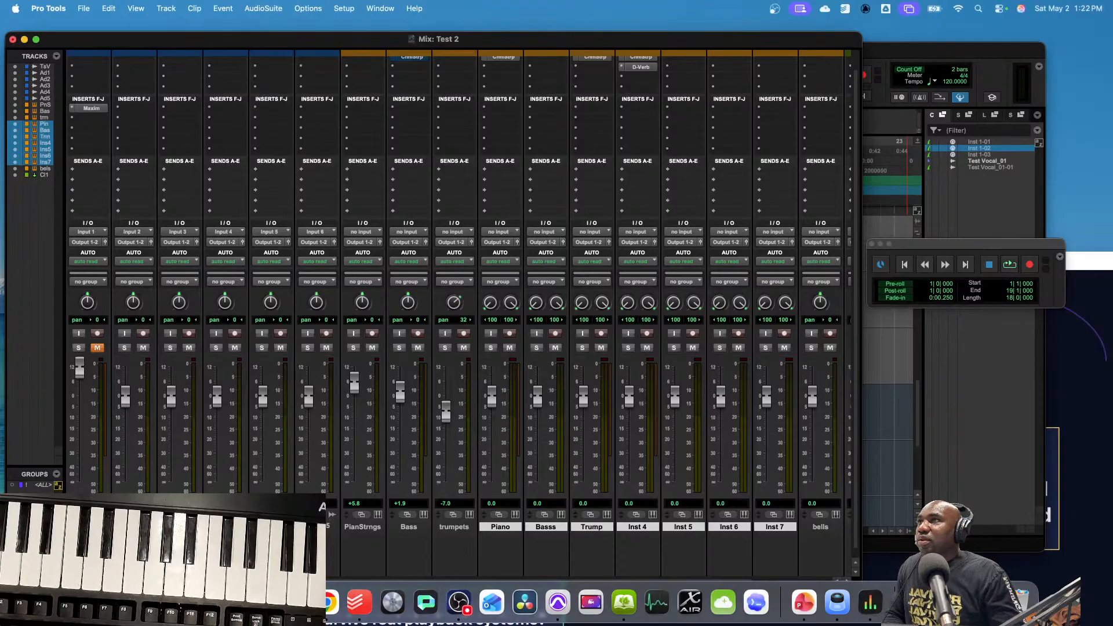
# - Rename the Inst 4 track to Rich G and the Inst 5 track to Trop Drum
pyautogui.doubleClick(637, 527)
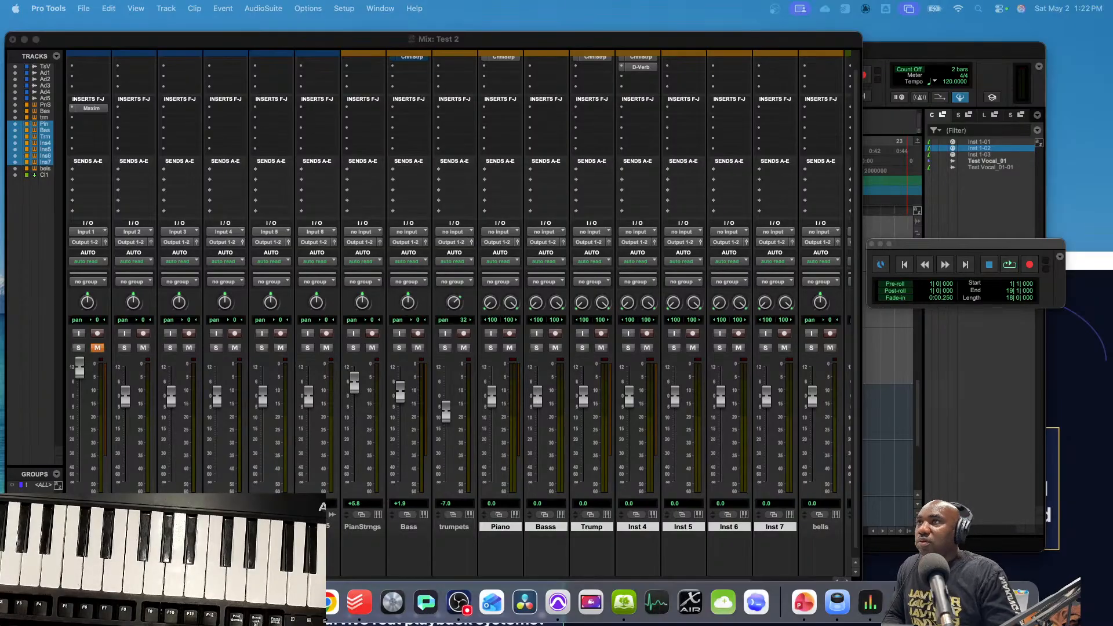
pyautogui.press('Return')
pyautogui.doubleClick(685, 528)
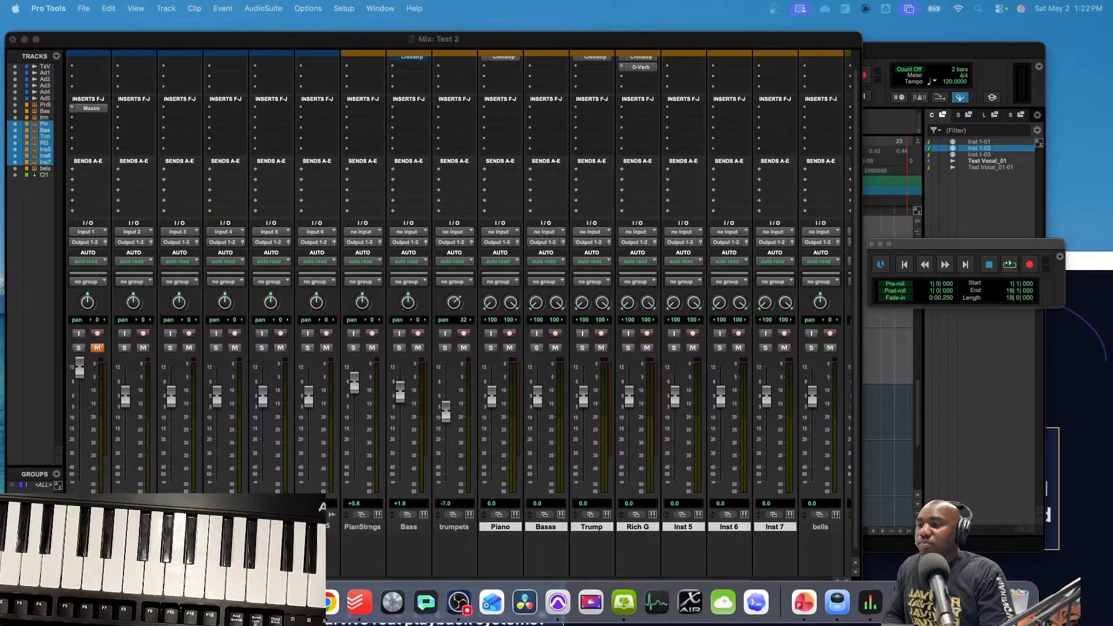
pyautogui.press('Return')
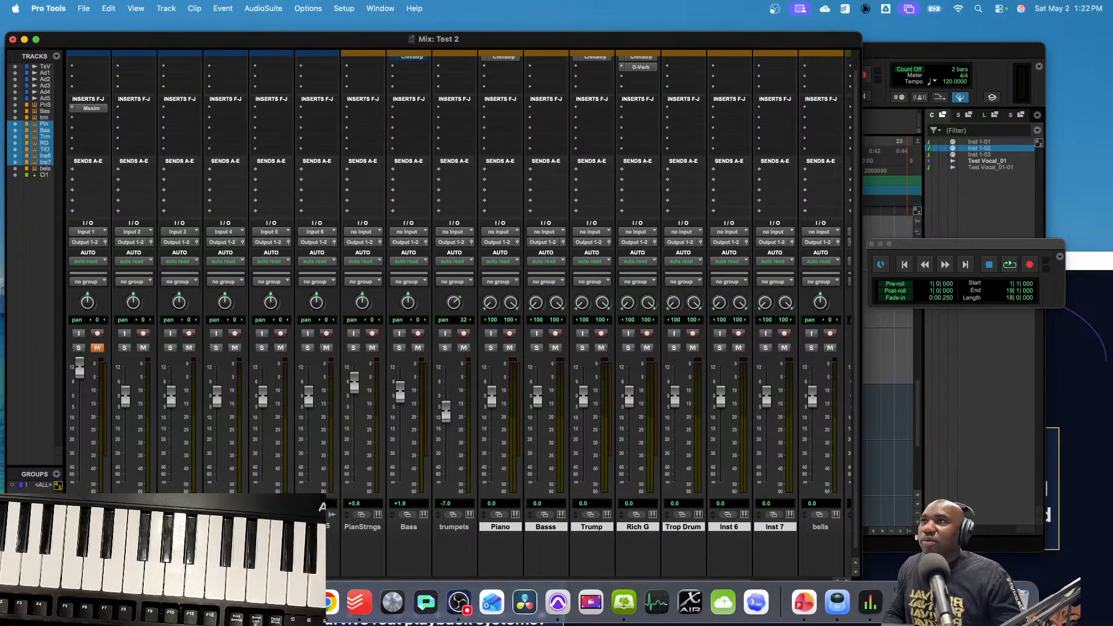
# - Rename the Inst 6 track to Timpani
pyautogui.doubleClick(732, 527)
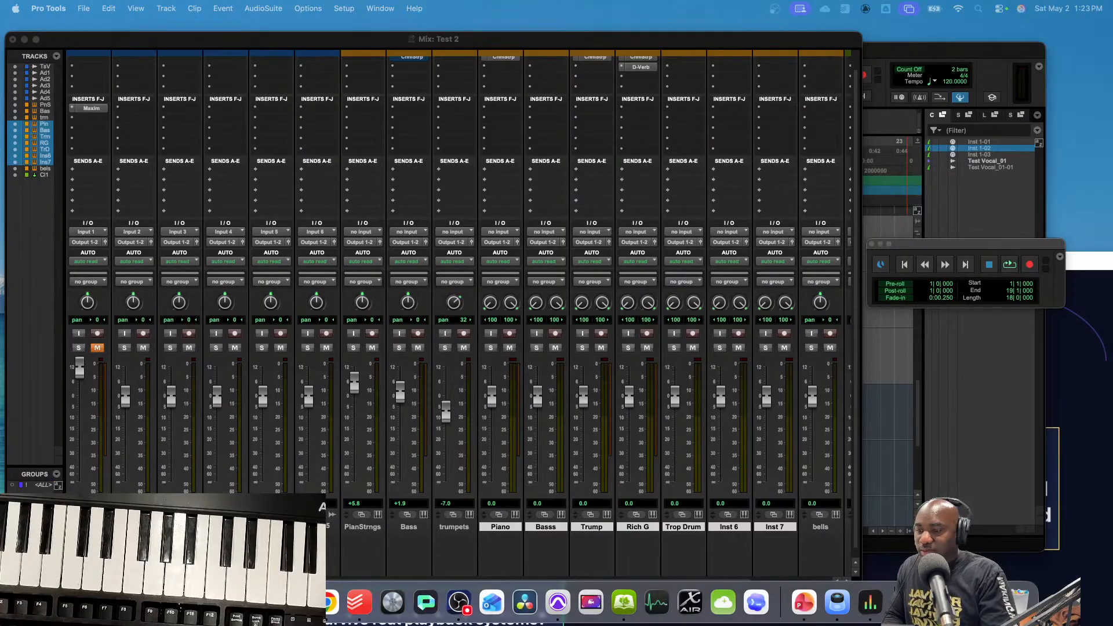
pyautogui.write('Timpani')
pyautogui.press('Return')
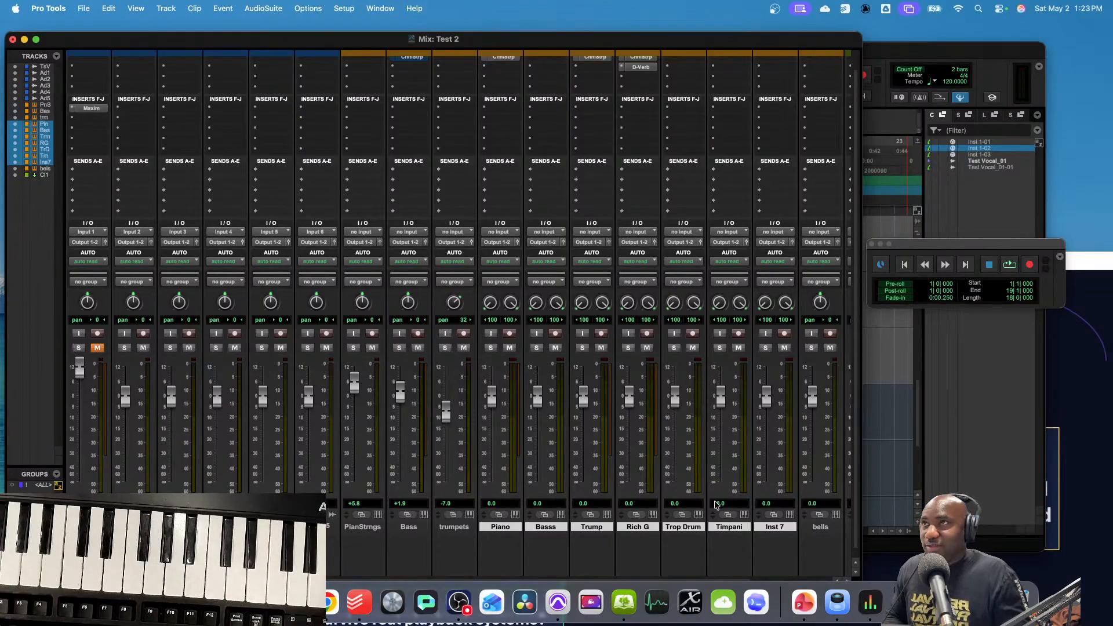
pyautogui.scroll(2, 679, 339)
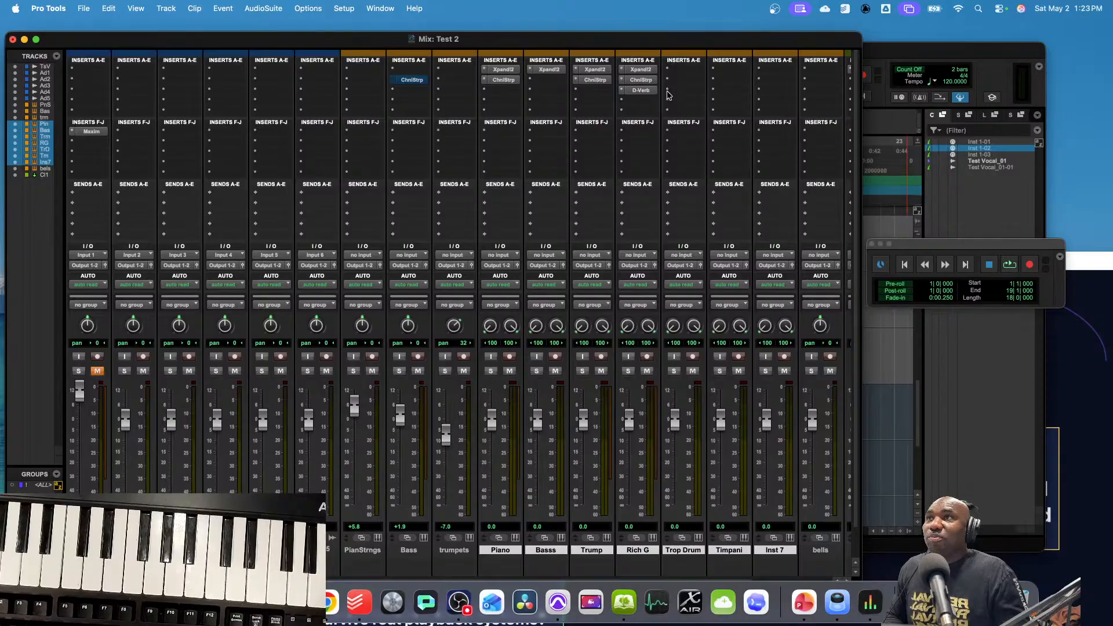
pyautogui.click(640, 70)
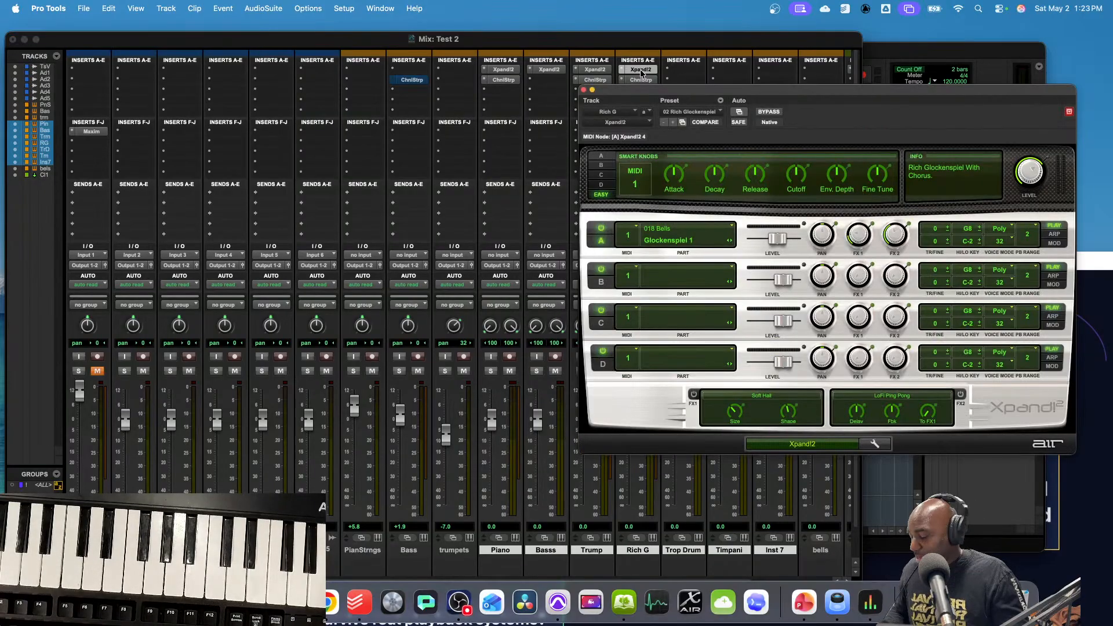
pyautogui.keyDown('super'); pyautogui.click(641, 70); pyautogui.keyUp('super')
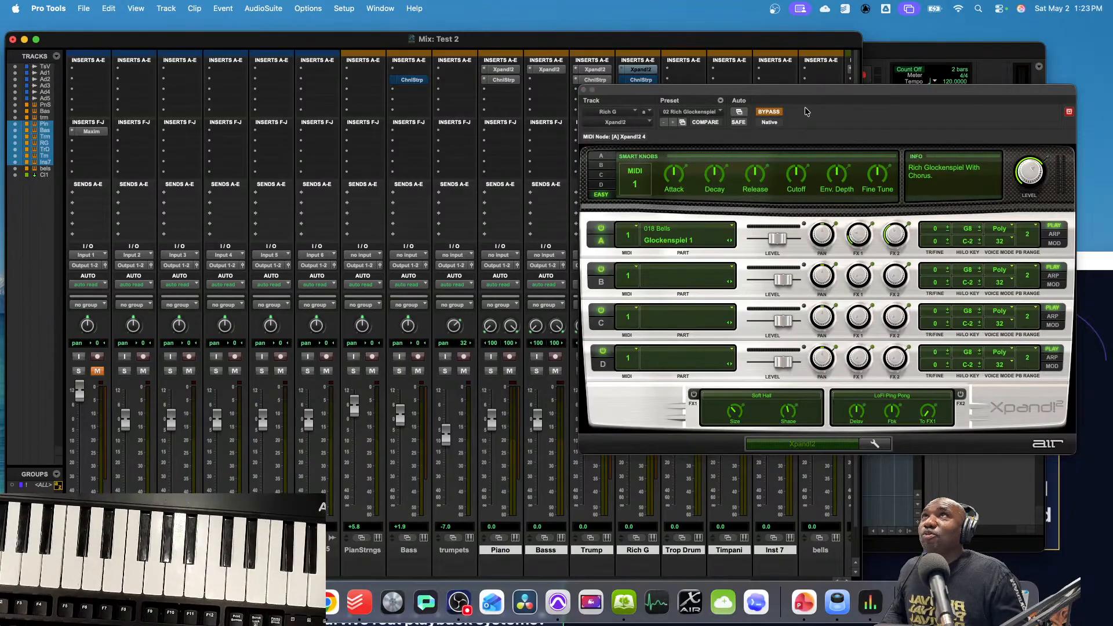
pyautogui.click(774, 113)
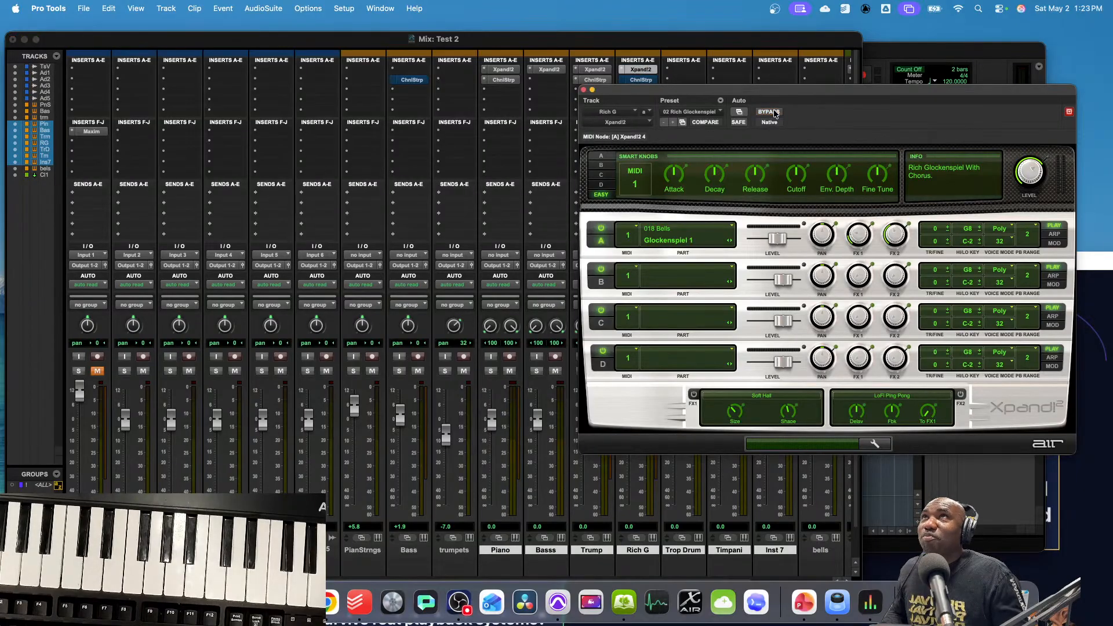
pyautogui.click(583, 90)
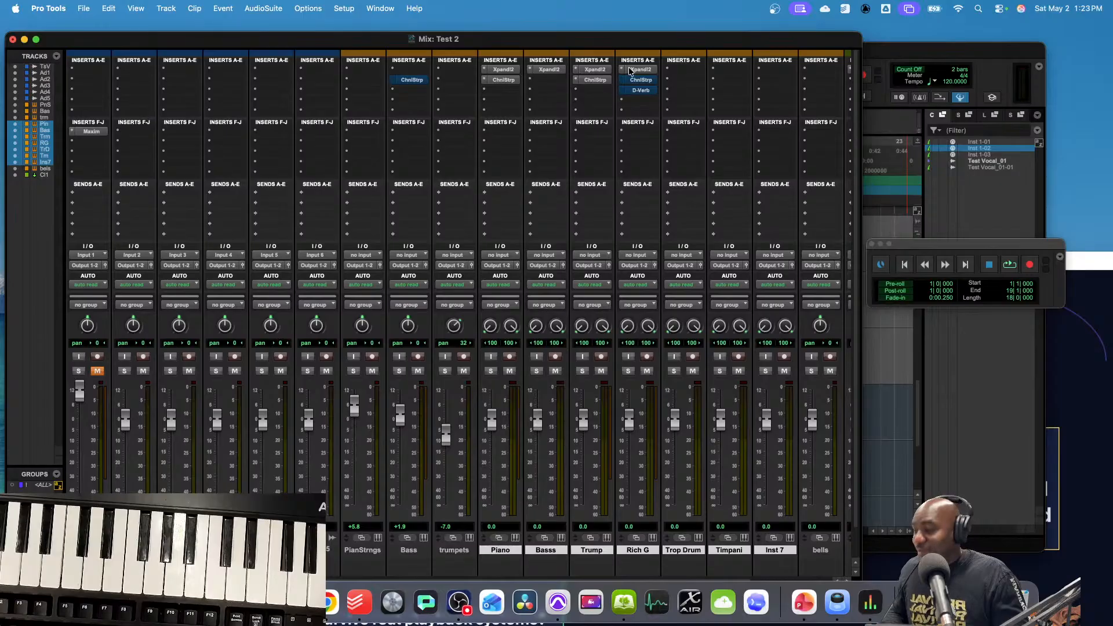
pyautogui.keyDown('super'); pyautogui.click(638, 71); pyautogui.keyUp('super')
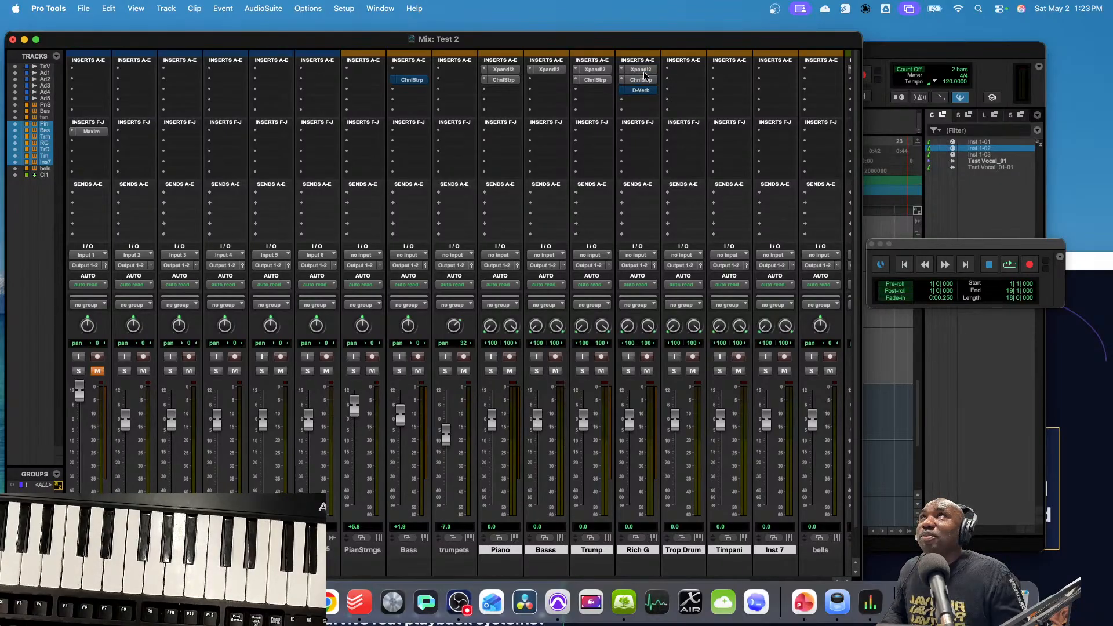
# - Copy the Xpand!2 plugin from the Rich G track to the first insert of the Trop Drum and Timpani tracks
pyautogui.moveTo(643, 74); pyautogui.dragTo(733, 70)
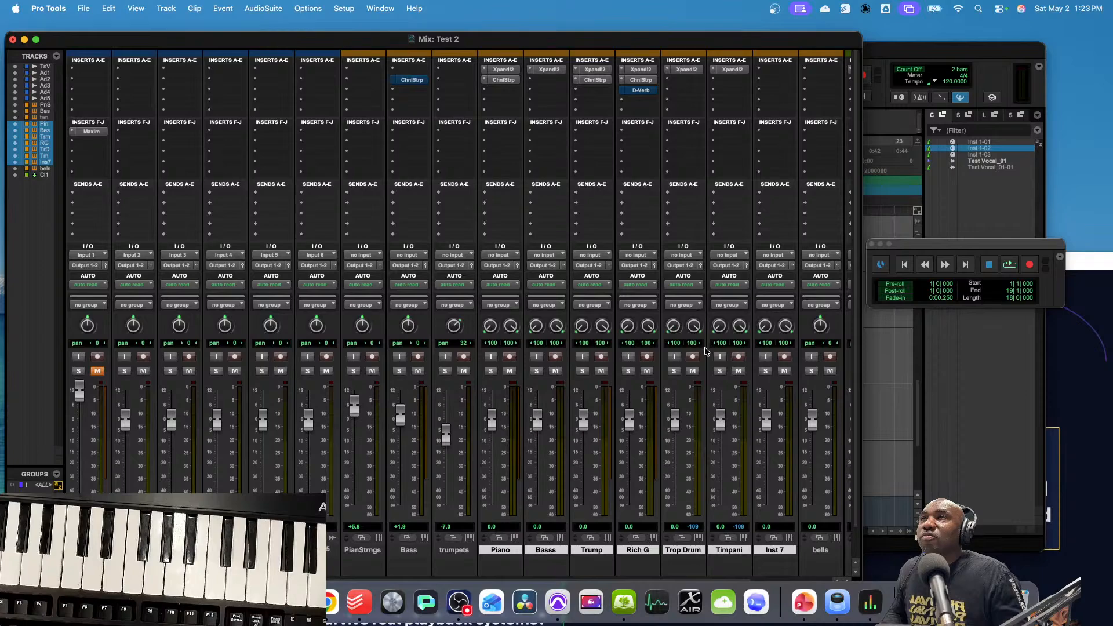
# - Record-arm the Trop Drum track and load the "+35 Taiko 2" preset from 08 Percussive in its Xpand!2 instrument
pyautogui.click(694, 356)
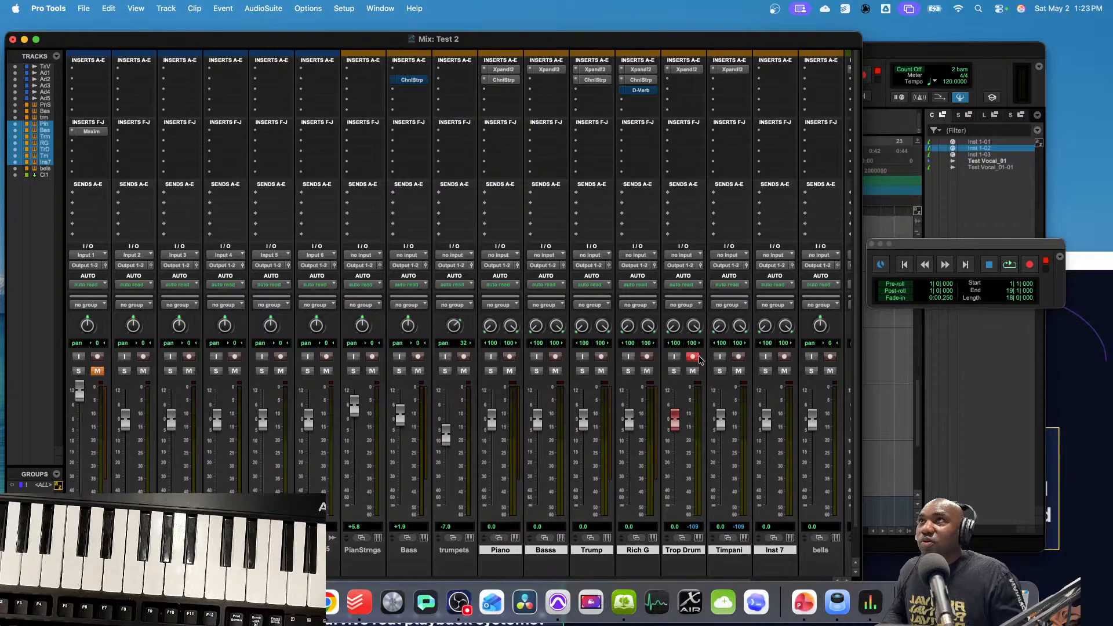
pyautogui.click(684, 70)
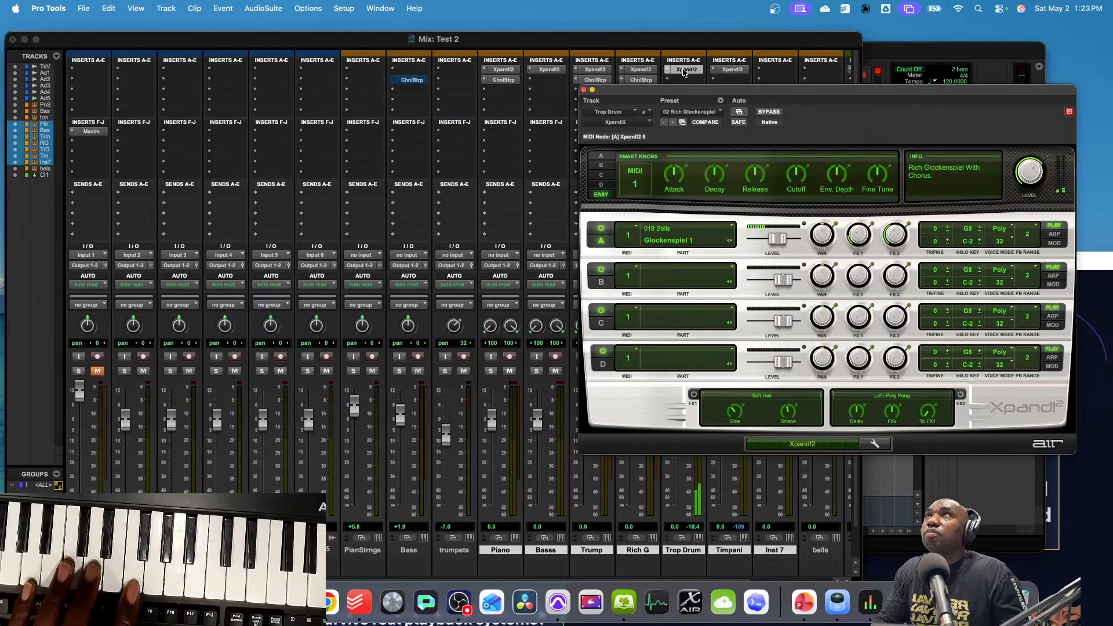
pyautogui.click(712, 111)
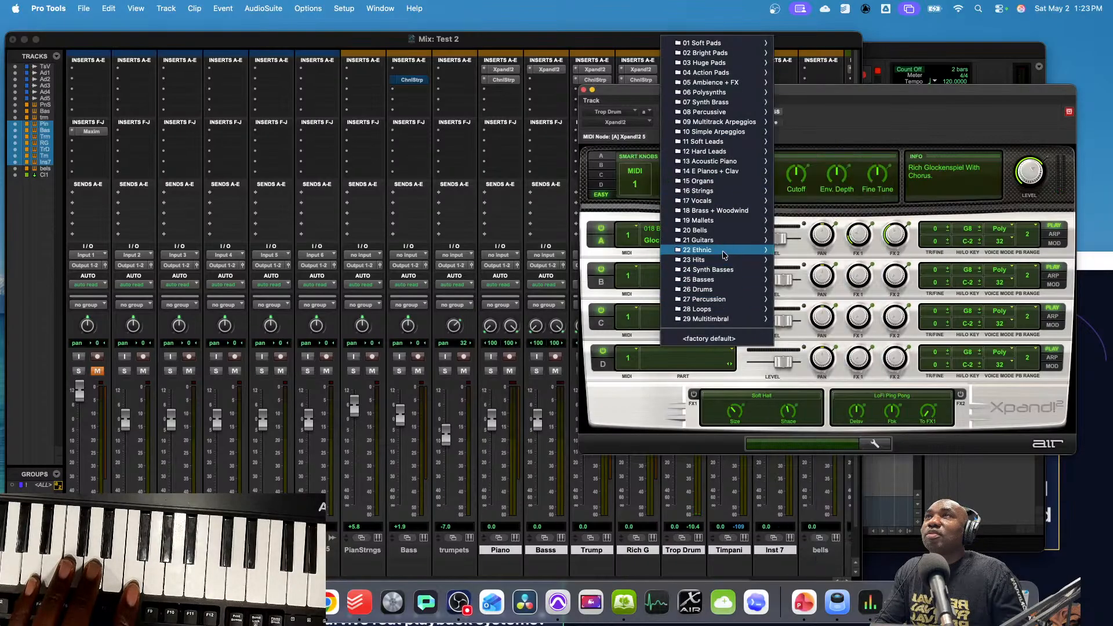
pyautogui.moveTo(722, 255)
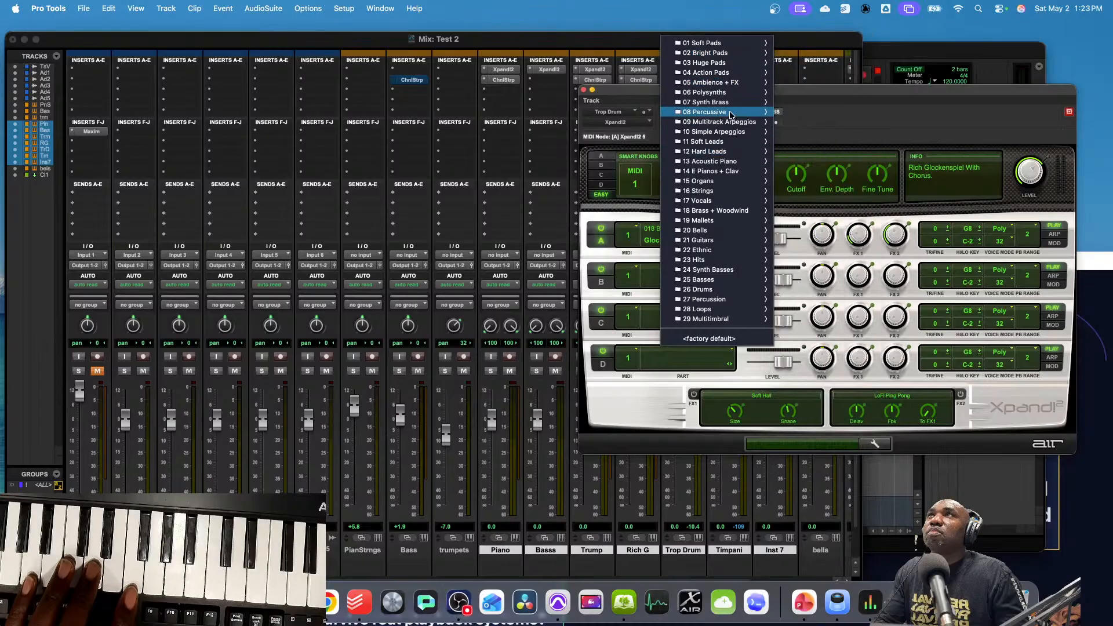
pyautogui.moveTo(731, 115)
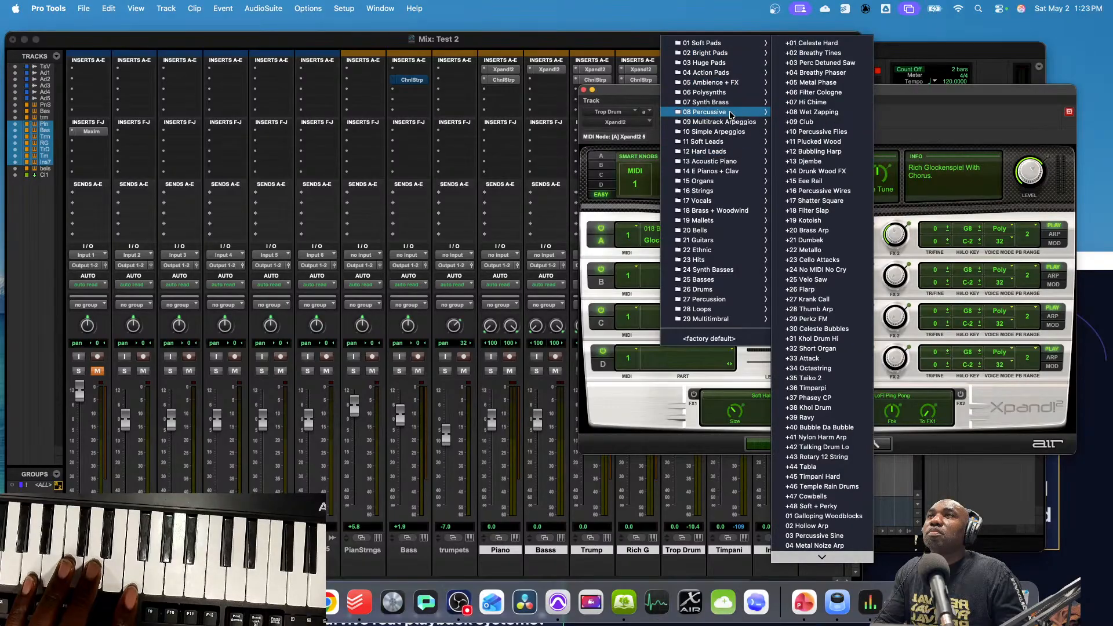
pyautogui.click(822, 378)
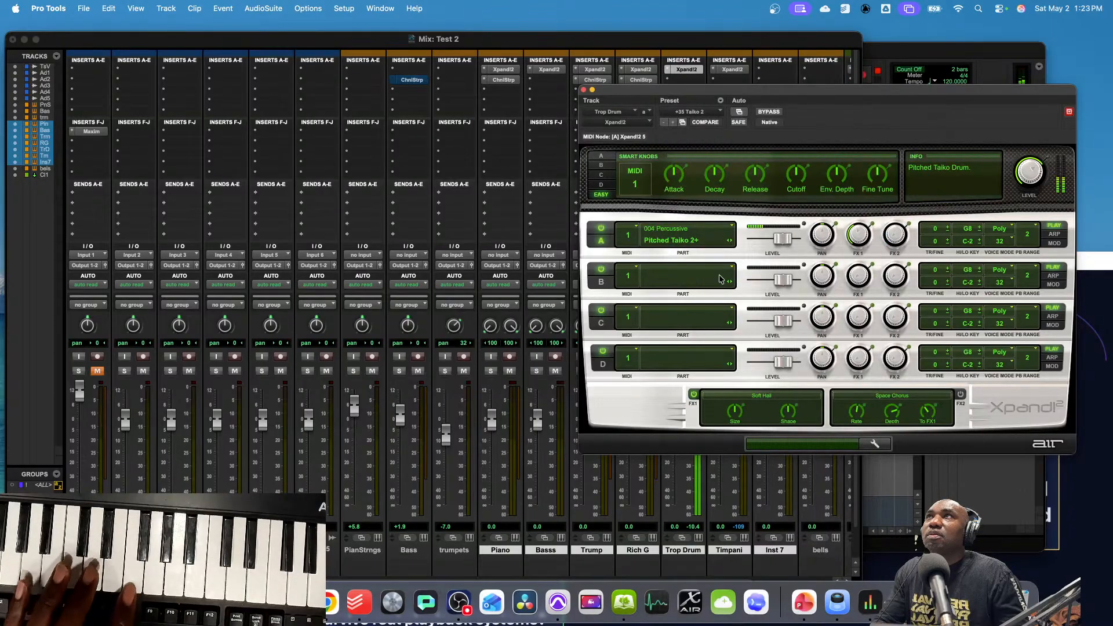
pyautogui.click(584, 89)
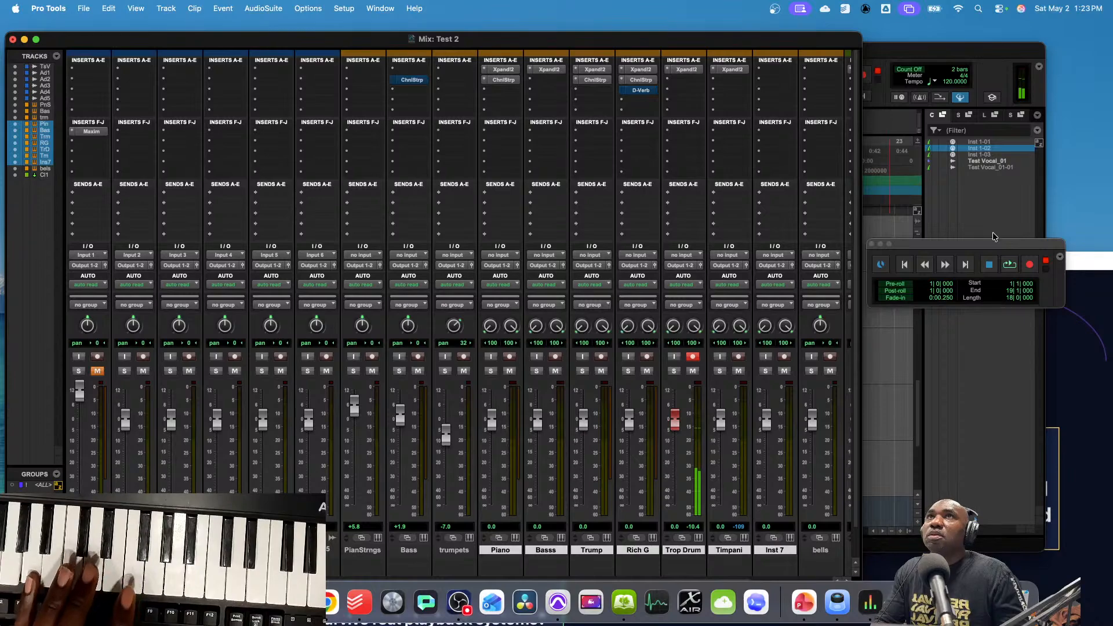
# - Try to record a drum take on the Trop Drum track from the start of the session
pyautogui.click(905, 264)
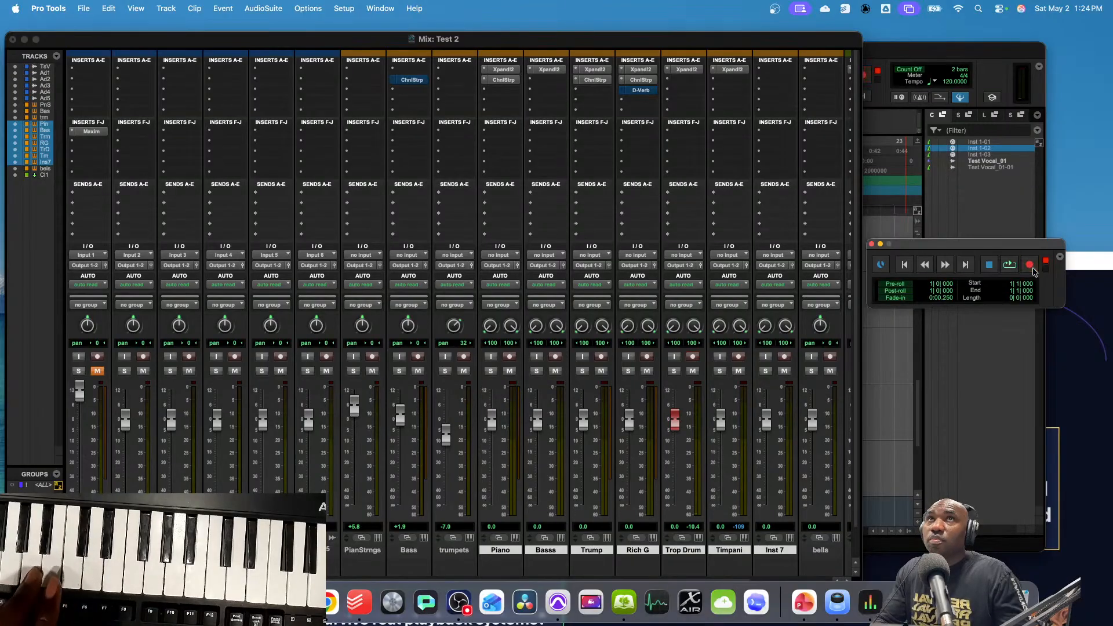
pyautogui.press('space')
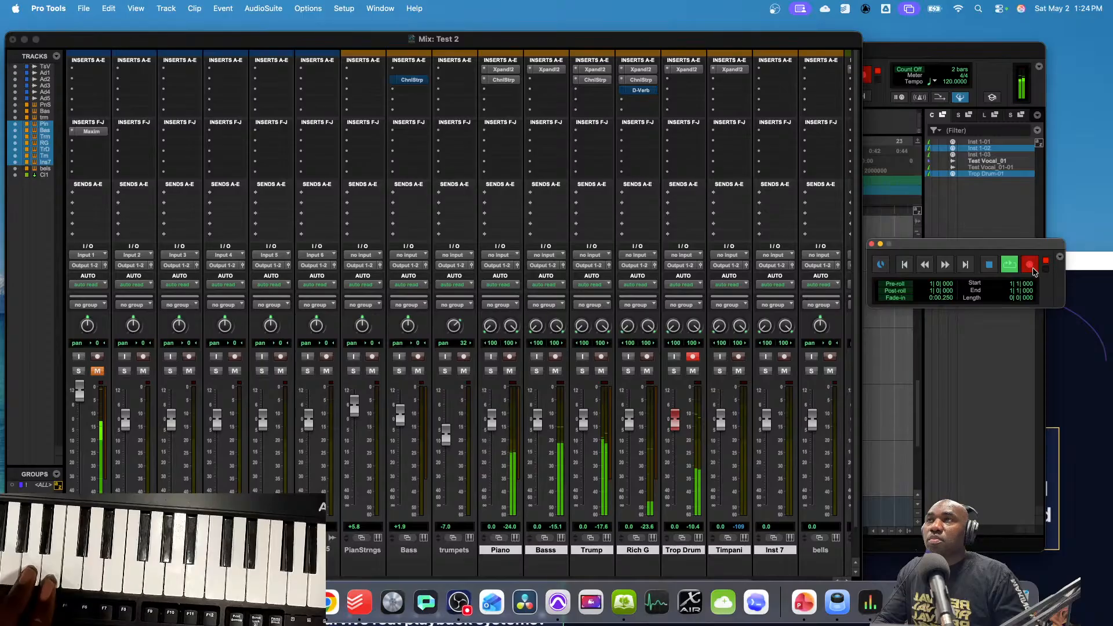
pyautogui.click(990, 264)
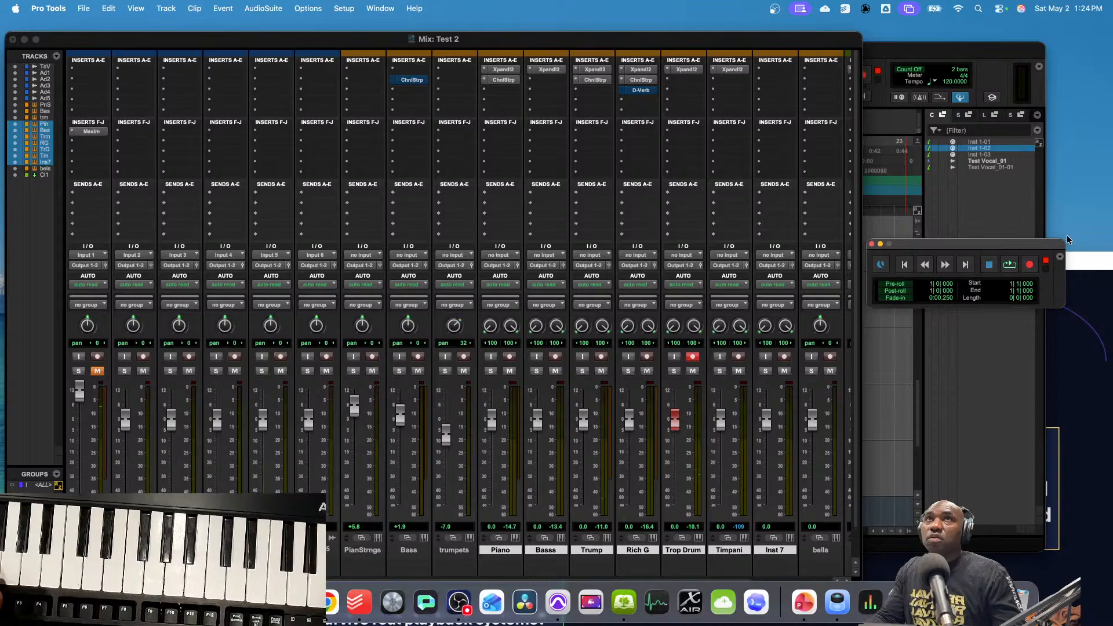
pyautogui.click(1030, 265)
pyautogui.press('space')
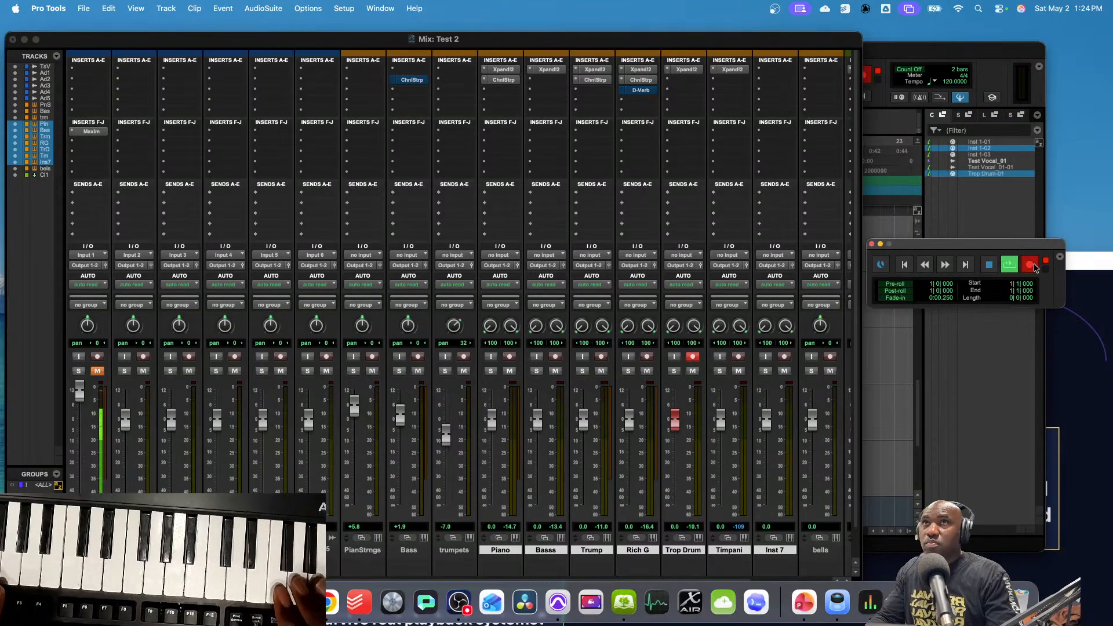
pyautogui.press('space')
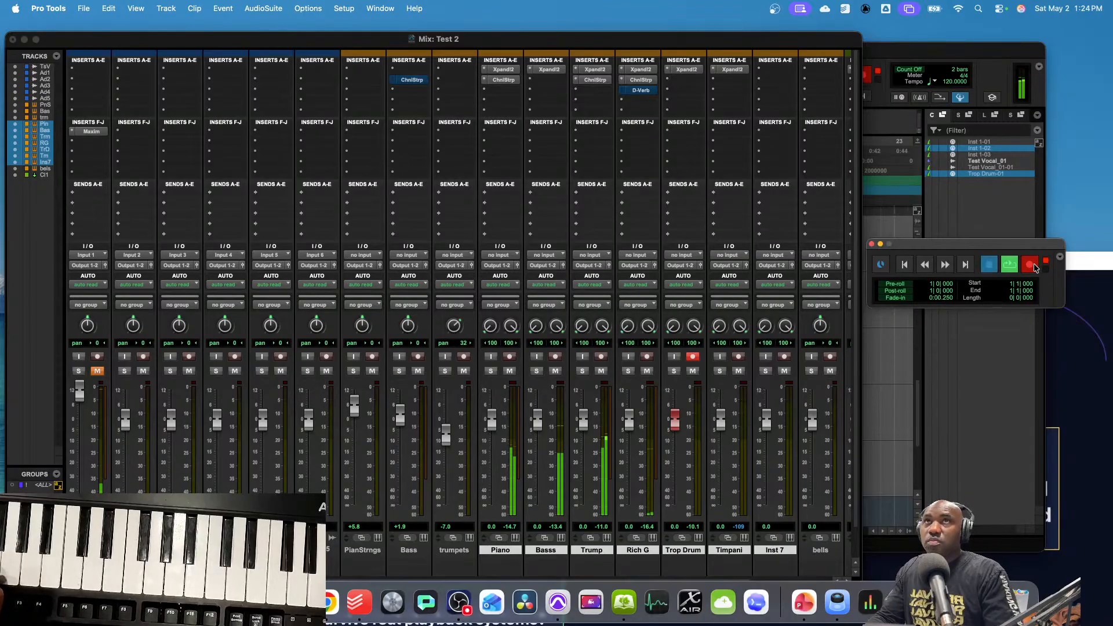
# - Turn on the metronome in the Edit window and record the Trop Drum part from bar 1 to about bar 17
pyautogui.click(922, 96)
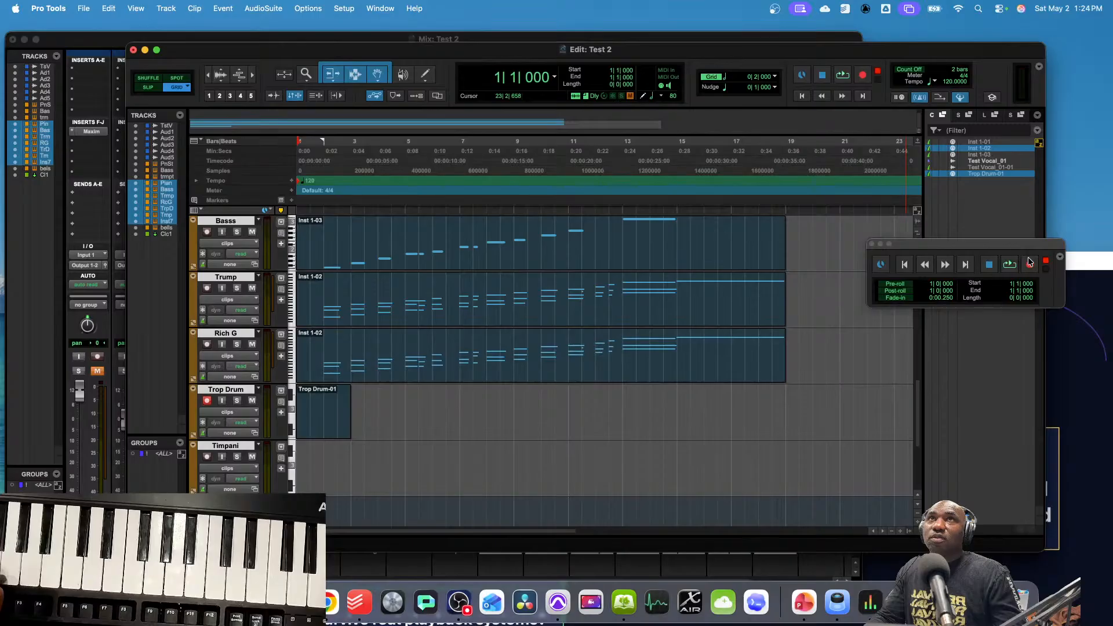
pyautogui.press('space')
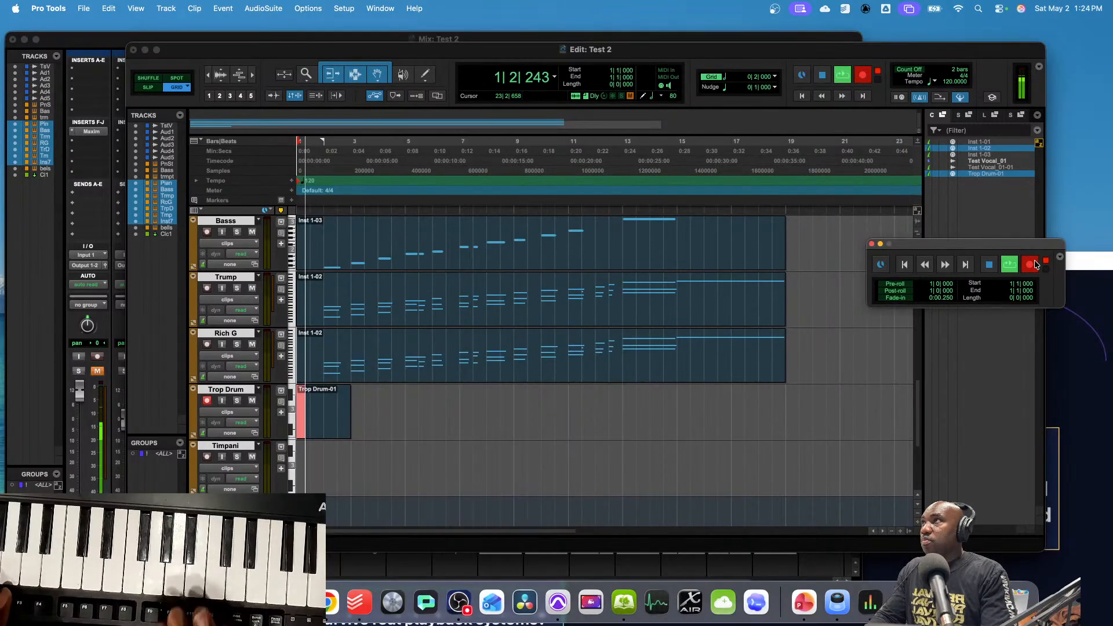
pyautogui.press('super+period')
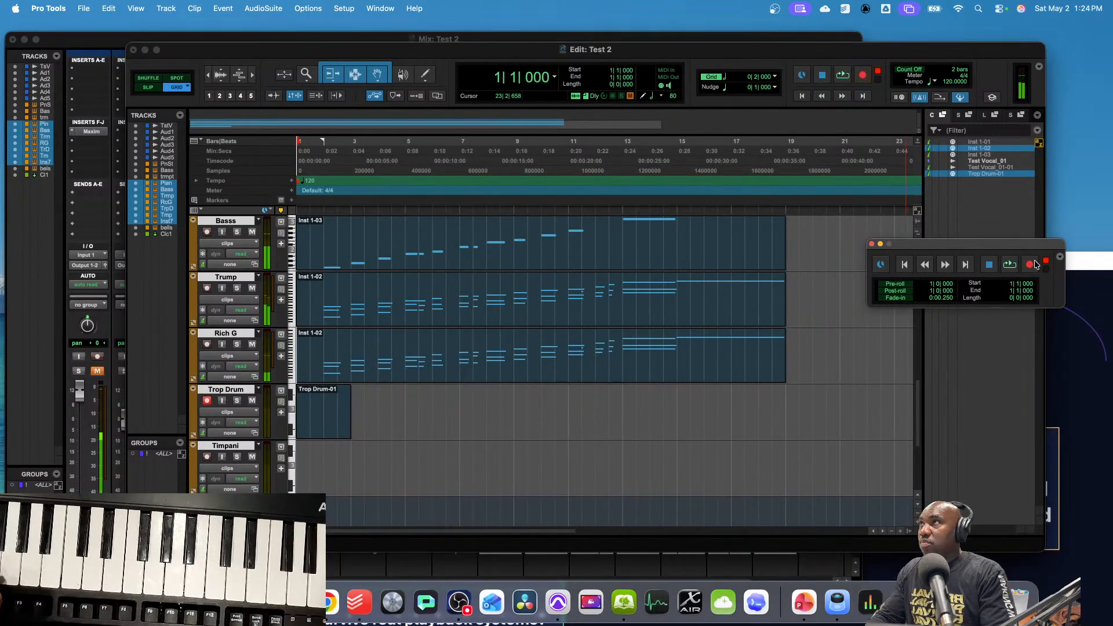
pyautogui.click(1029, 241)
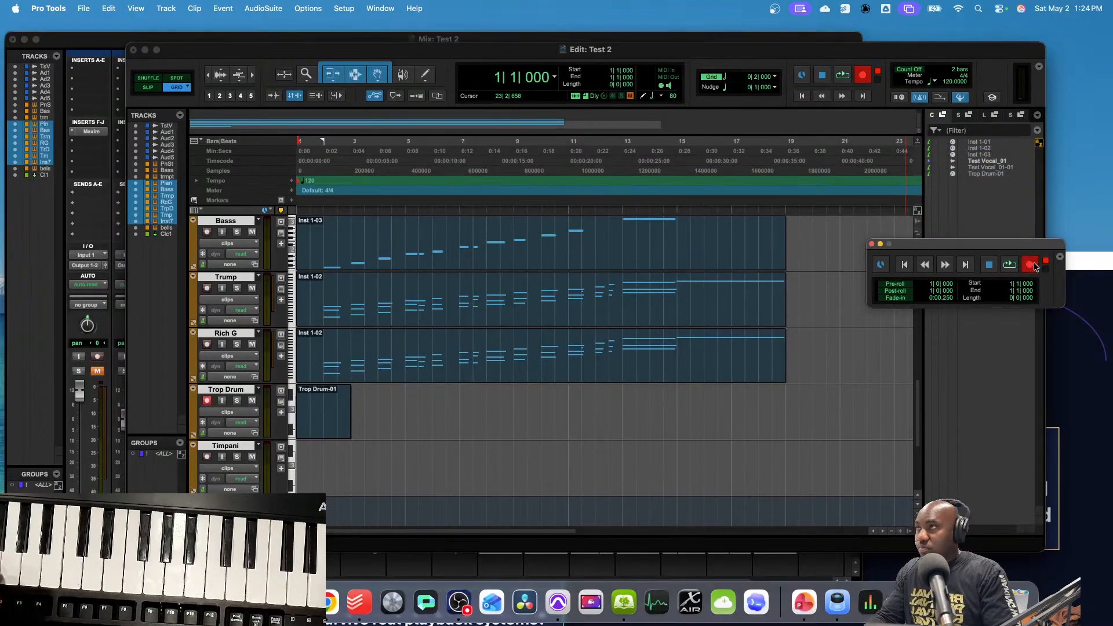
pyautogui.press('space')
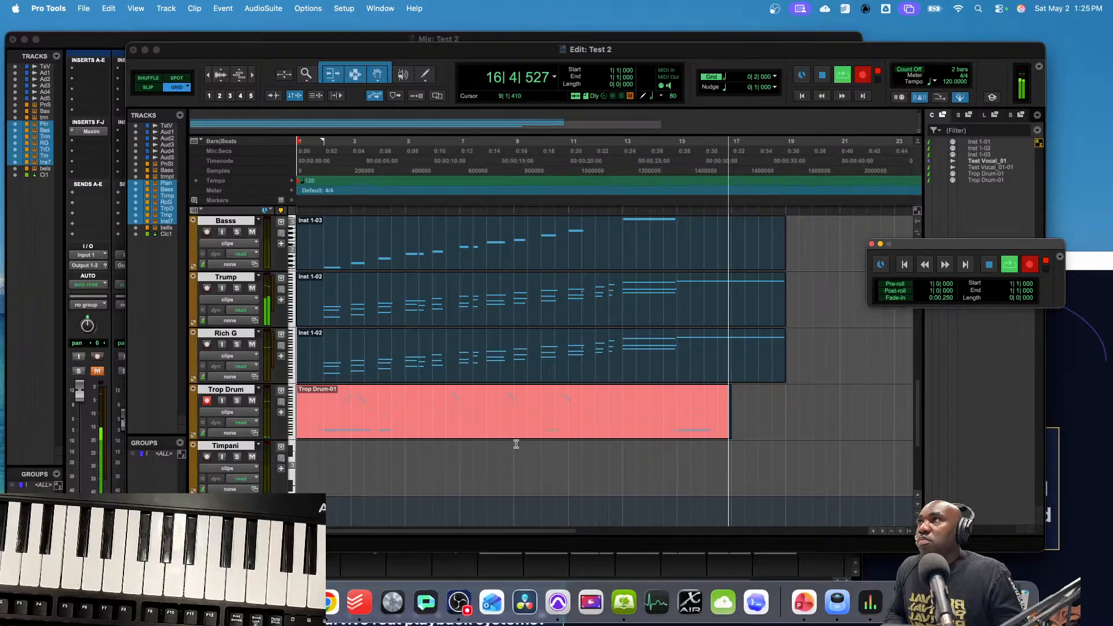
pyautogui.press('space')
# - Quantize the recorded Trop Drum clip to a 1/16 note grid, with Note On and Preserve note duration enabled
pyautogui.rightClick(533, 418)
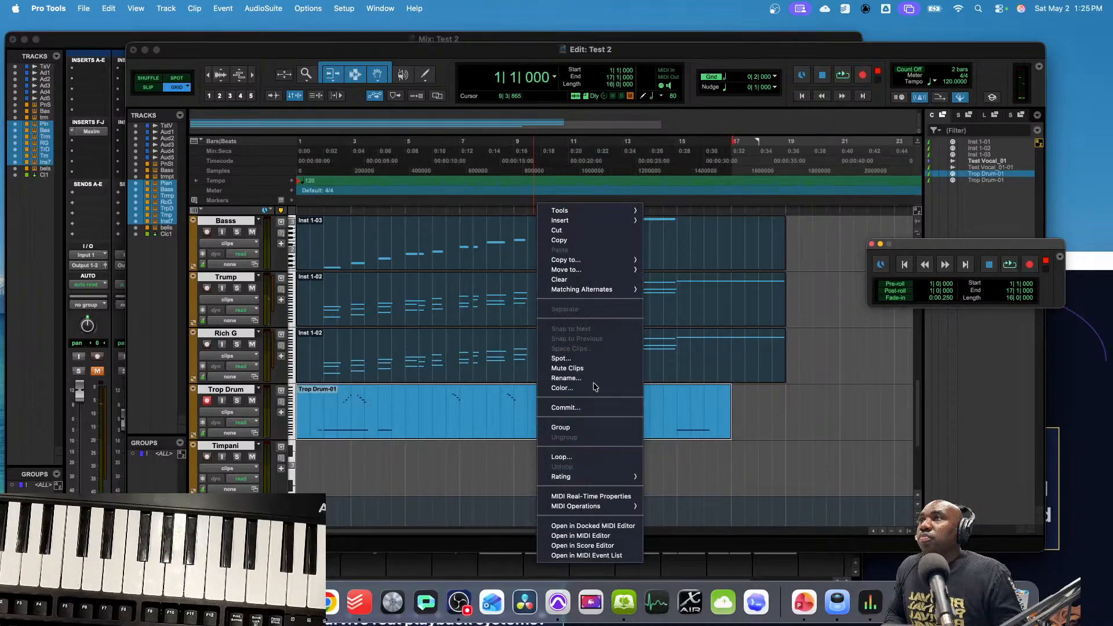
pyautogui.moveTo(623, 507)
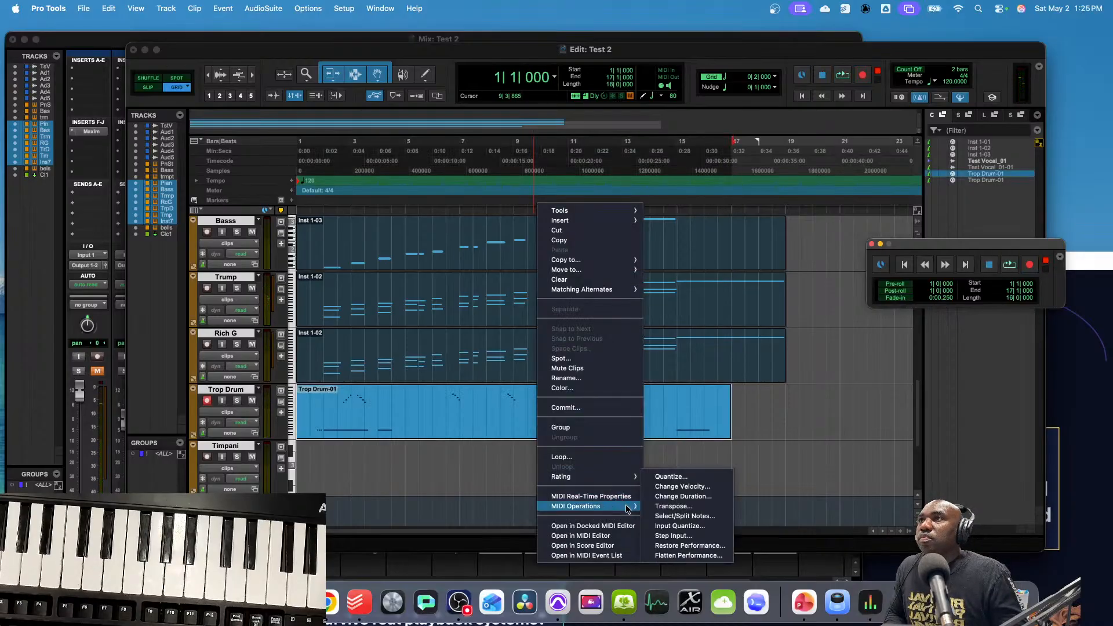
pyautogui.click(671, 477)
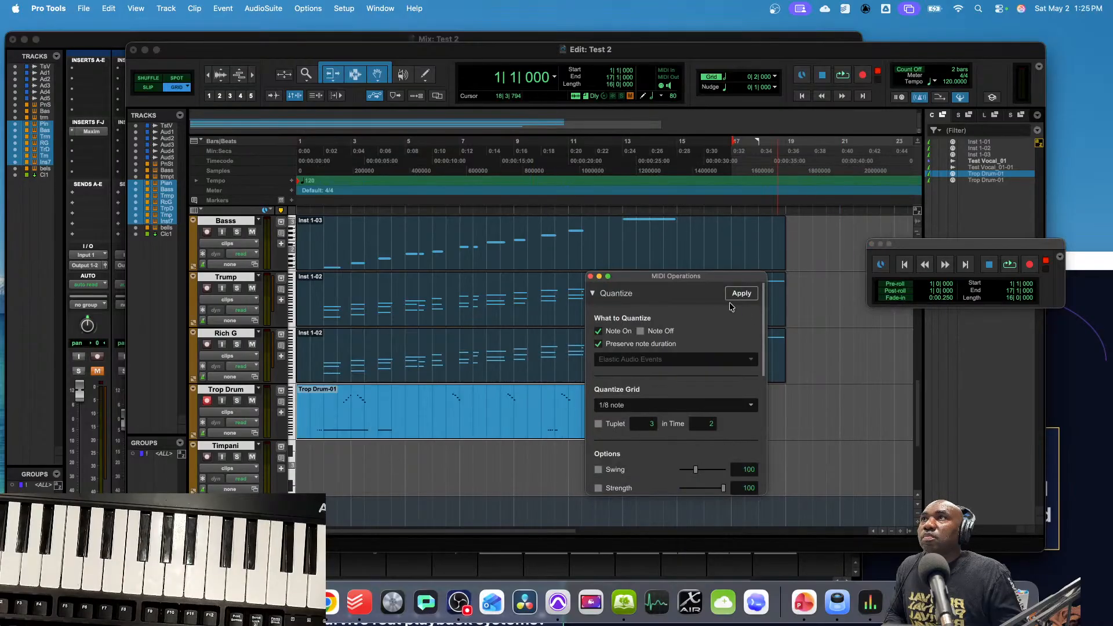
pyautogui.click(647, 405)
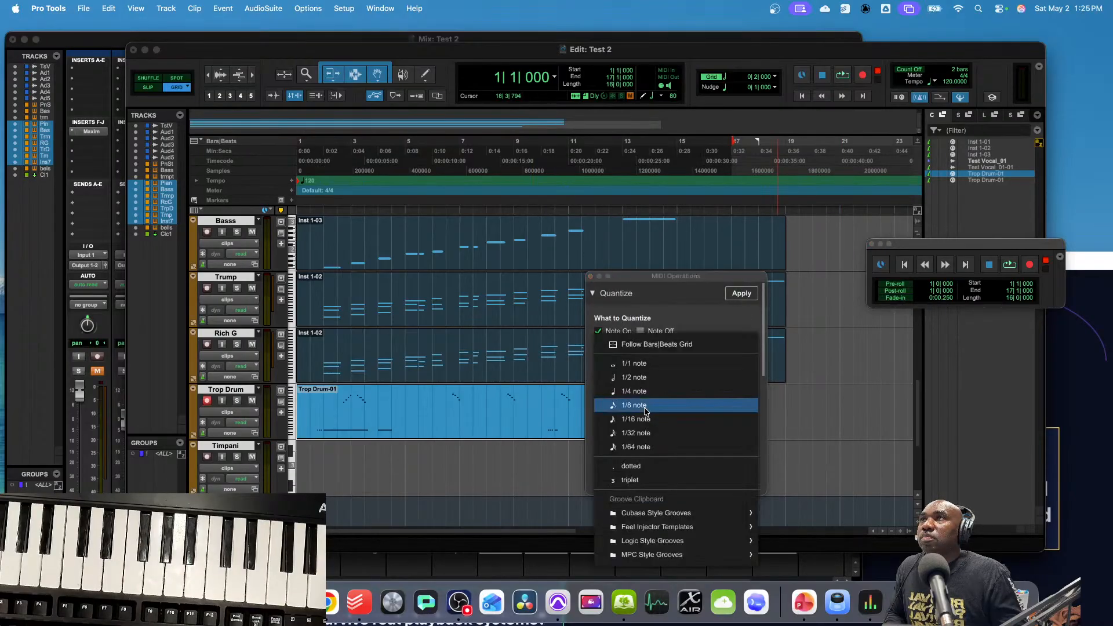
pyautogui.click(643, 418)
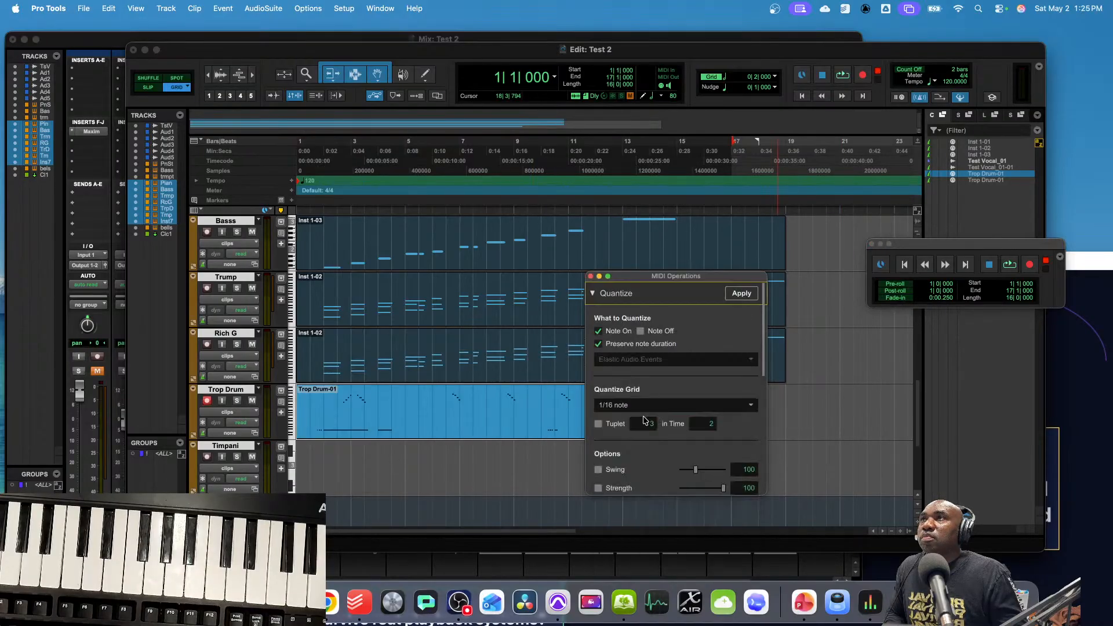
pyautogui.click(741, 293)
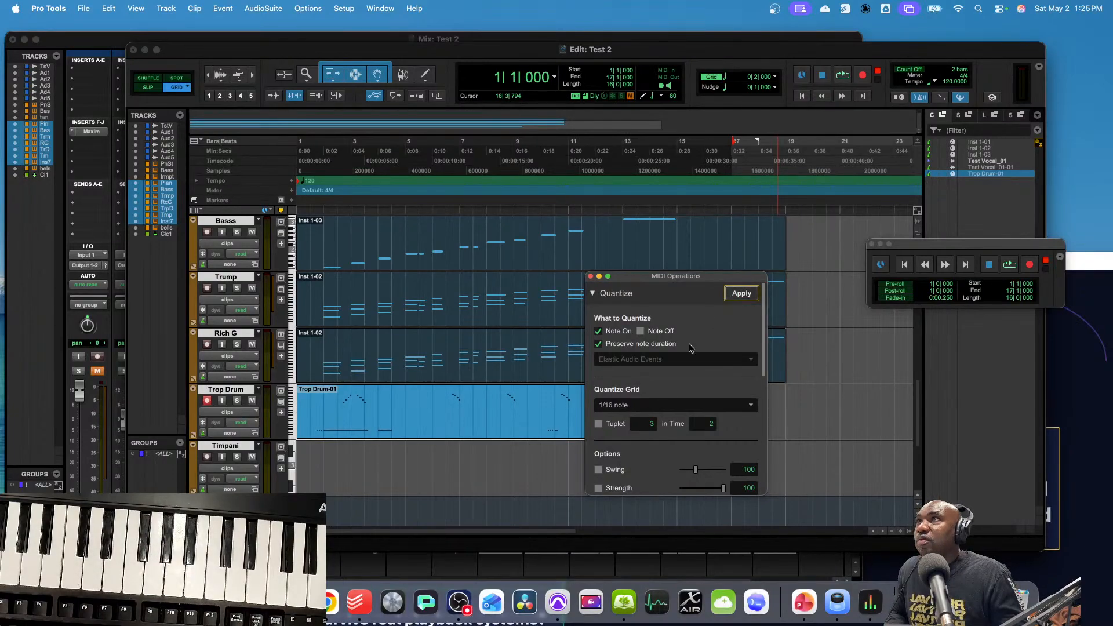
# - Quantize the Trop Drum clip again on a 1/32 note grid and close the MIDI Operations window
pyautogui.click(666, 403)
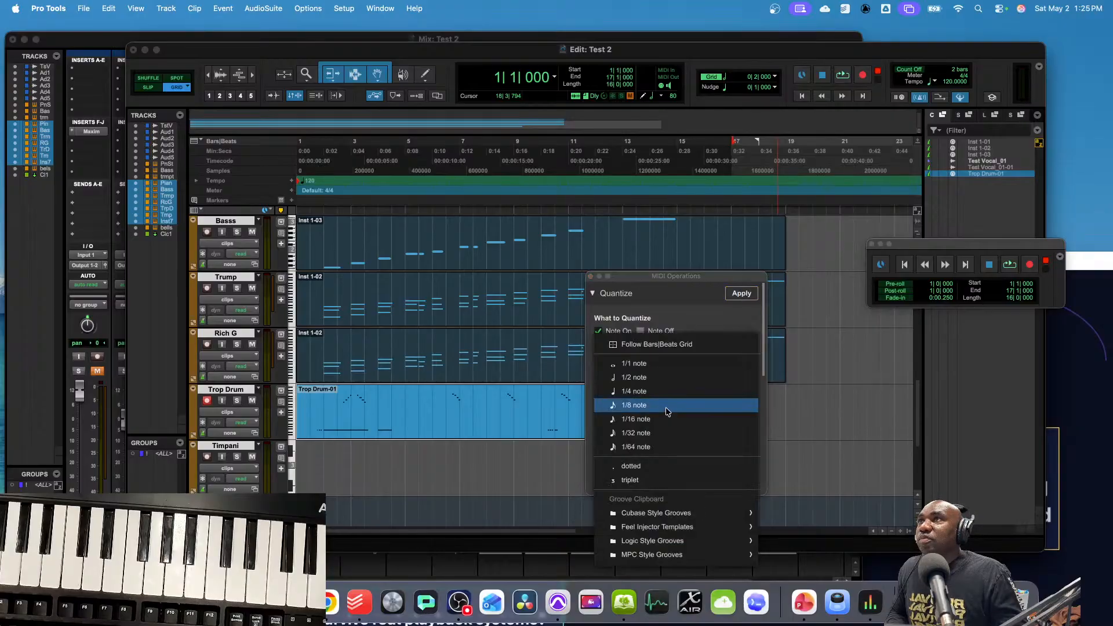
pyautogui.click(665, 433)
pyautogui.click(741, 294)
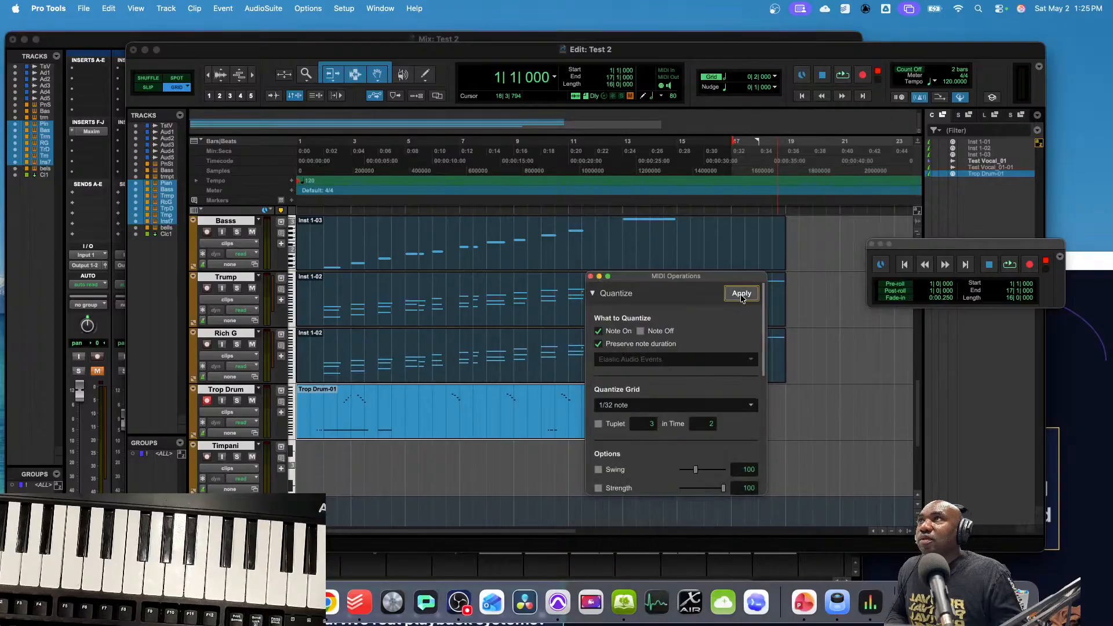
pyautogui.click(590, 277)
# - Try shortening the Trump clip to end at bar 13, audition the session, and undo the trim
pyautogui.moveTo(777, 370)
pyautogui.mouseDown()
pyautogui.moveTo(676, 364)
pyautogui.moveTo(780, 356)
pyautogui.mouseUp()
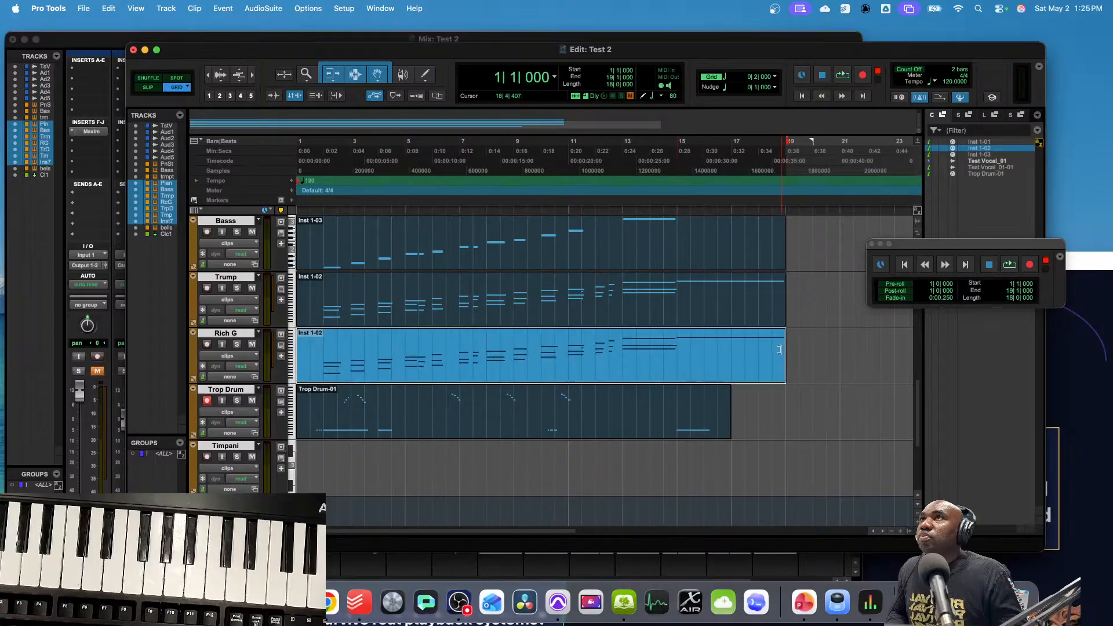
pyautogui.moveTo(783, 300); pyautogui.dragTo(619, 303)
pyautogui.scroll(3, 693, 285)
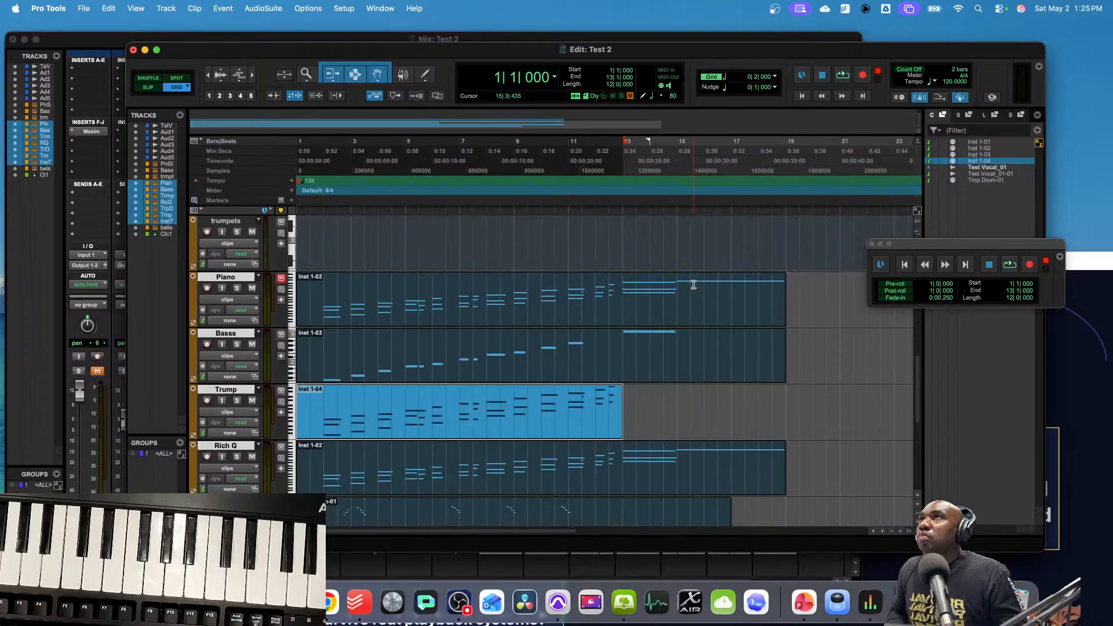
pyautogui.scroll(2, 730, 347)
pyautogui.press('space')
pyautogui.scroll(-4, 733, 360)
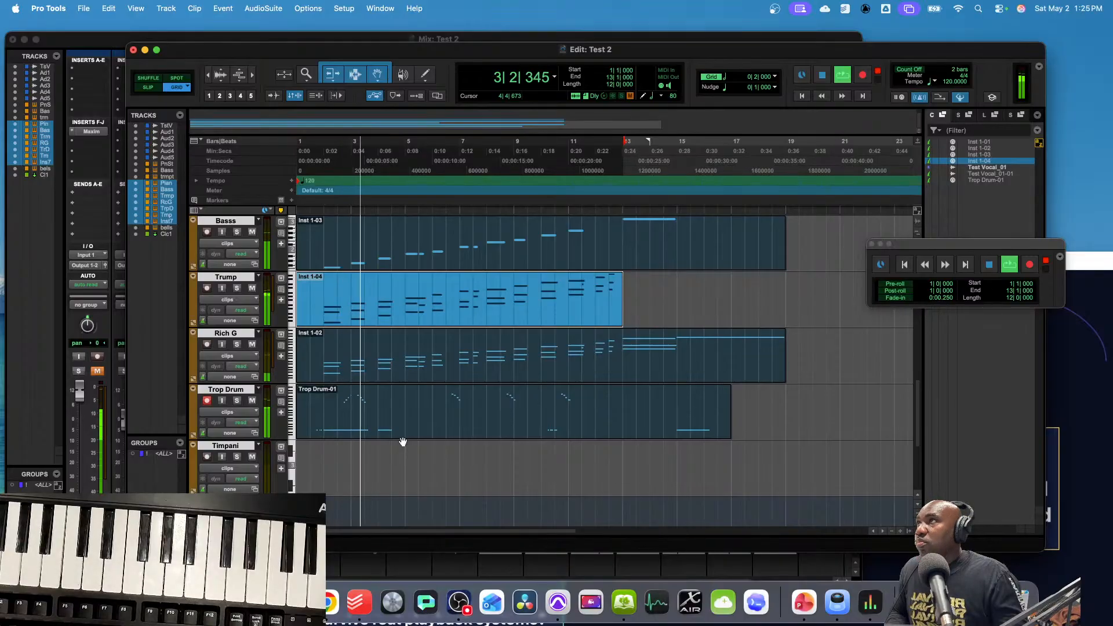
pyautogui.press('space')
pyautogui.press('super+z')
# - Quantize the Trop Drum clip to a 1/16 note grid with Tuplet enabled at 3 in time 2 during playback
pyautogui.press('space')
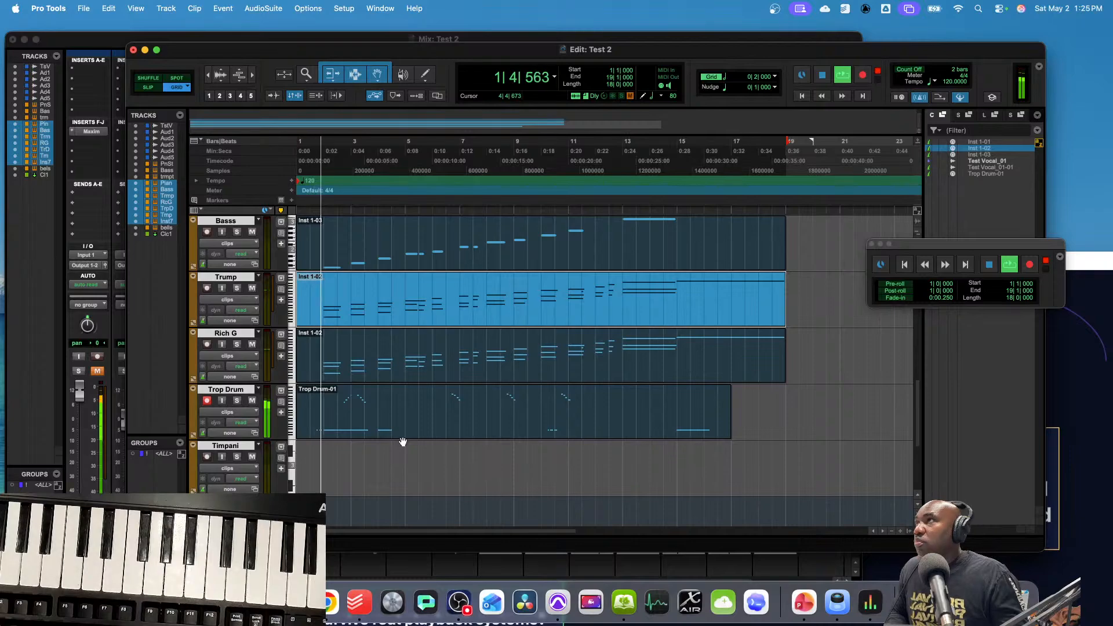
pyautogui.click(401, 435)
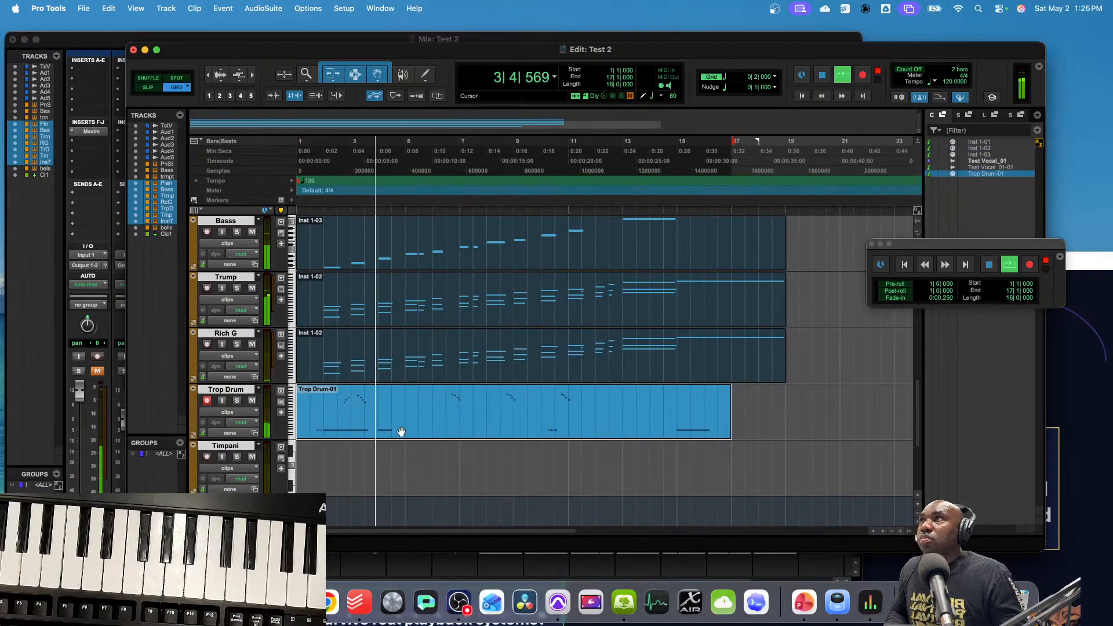
pyautogui.rightClick(401, 431)
pyautogui.moveTo(464, 506)
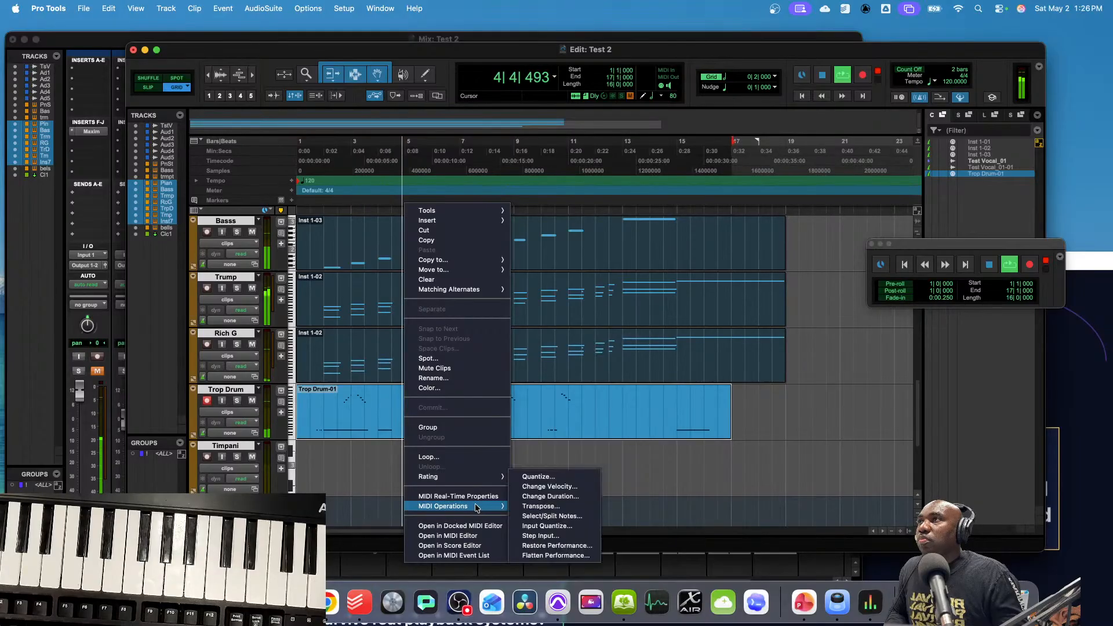
pyautogui.click(544, 476)
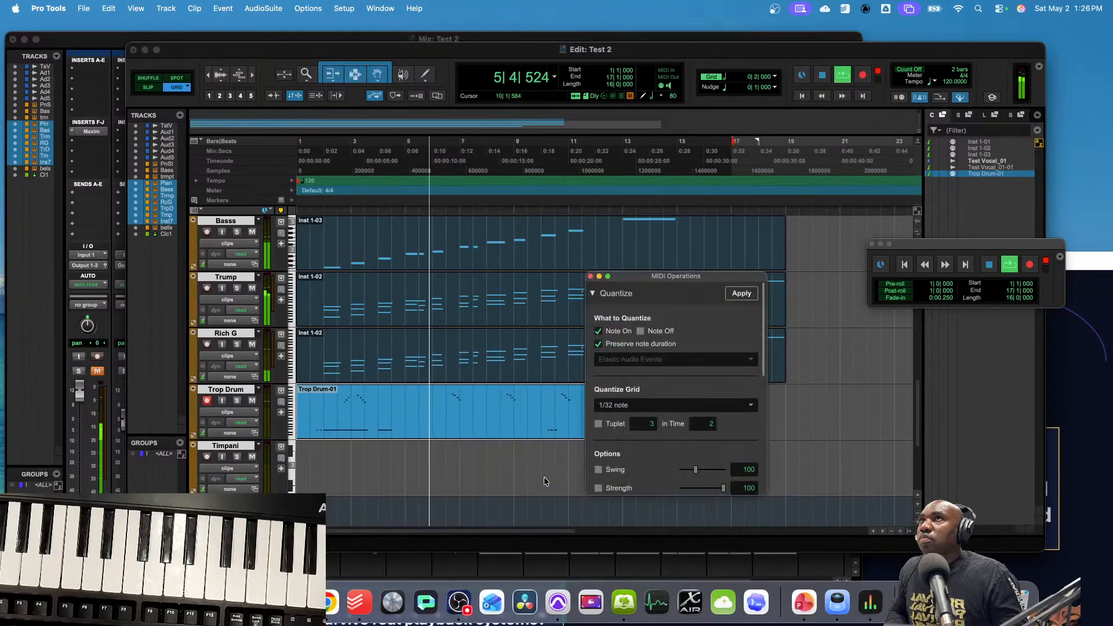
pyautogui.click(658, 405)
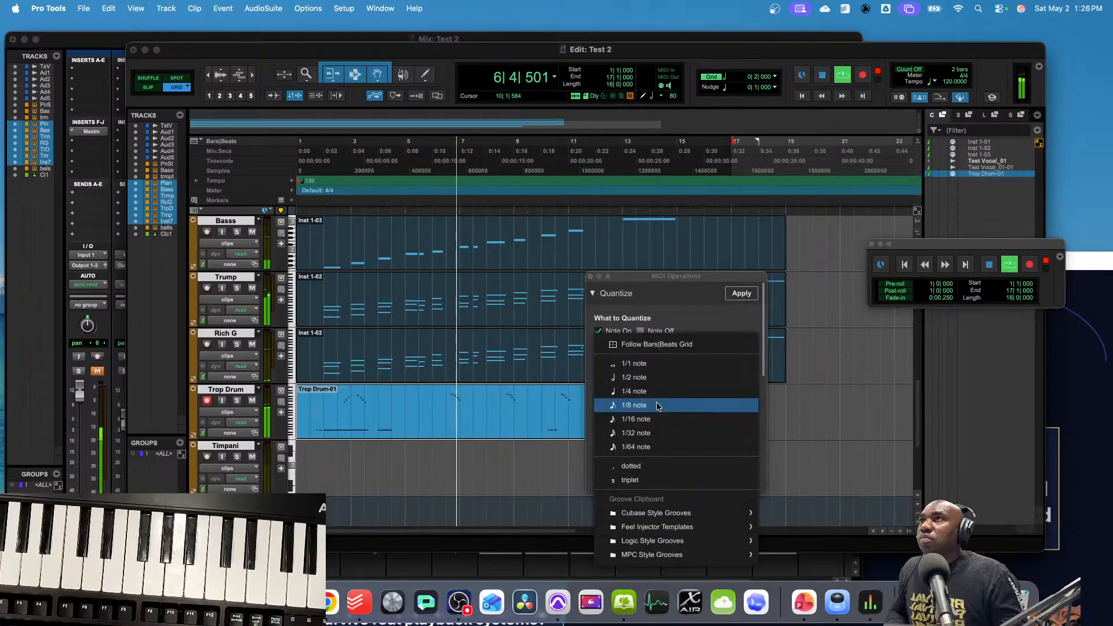
pyautogui.click(656, 420)
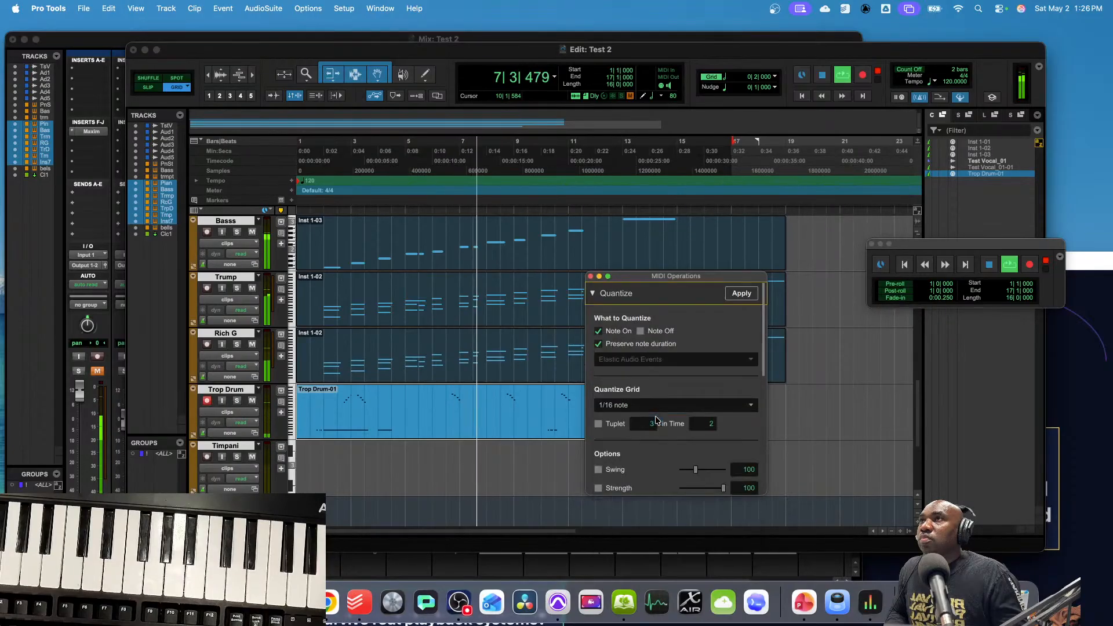
pyautogui.click(598, 424)
pyautogui.click(736, 294)
# - Play the session from the start to check the timing of the requantized drum part
pyautogui.press('space')
pyautogui.press('space')
pyautogui.press('space')
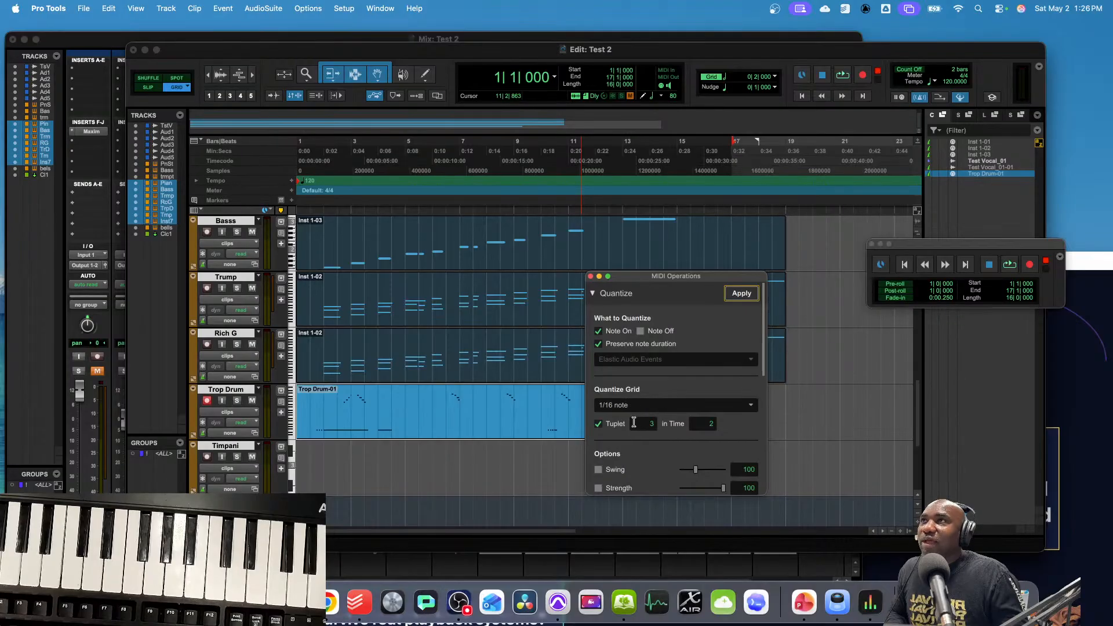
# - Apply the 1/16 note tuplet quantization to the Trop Drum clip again and close MIDI Operations during playback
pyautogui.click(739, 295)
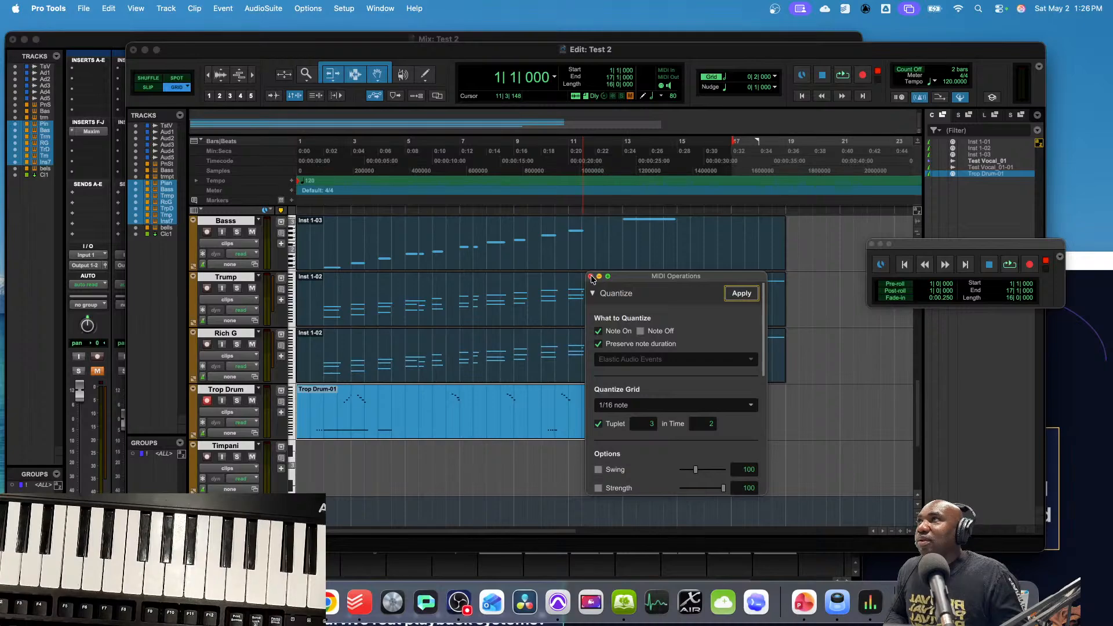
pyautogui.press('space')
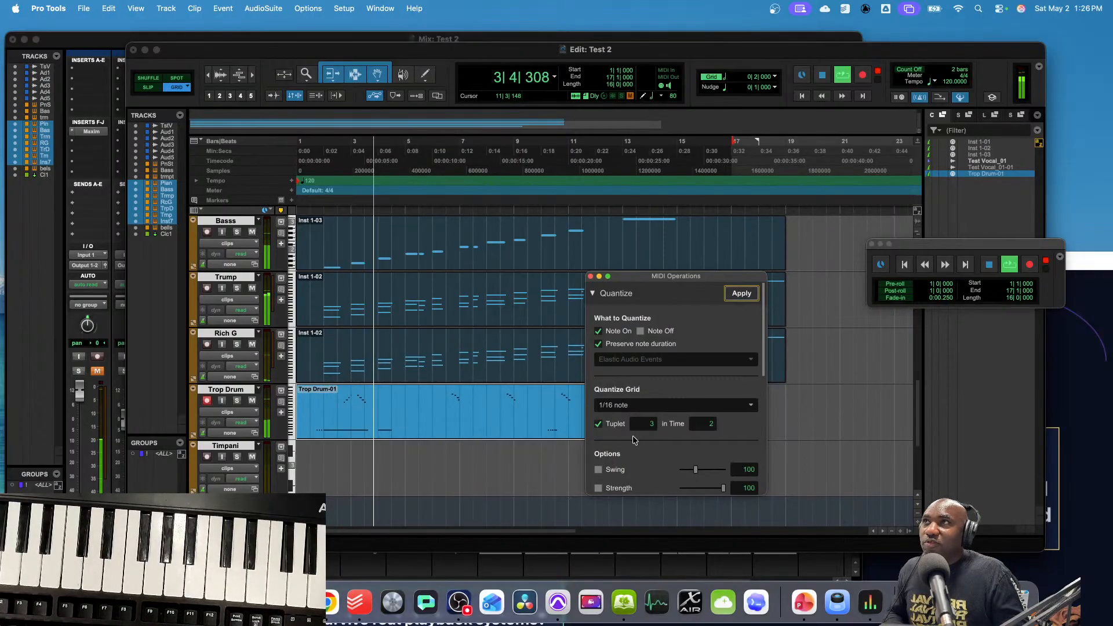
pyautogui.click(591, 276)
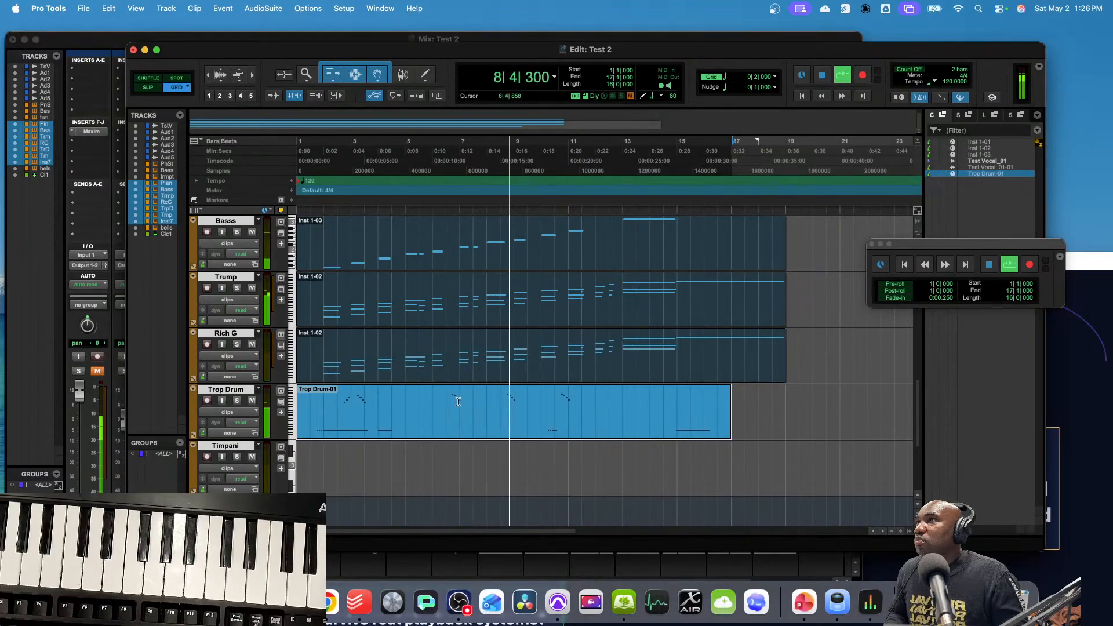
# - Delete the section of the Trop Drum clip from bar 6 beat 3 to bar 7 beat 1
pyautogui.moveTo(458, 402); pyautogui.dragTo(448, 402)
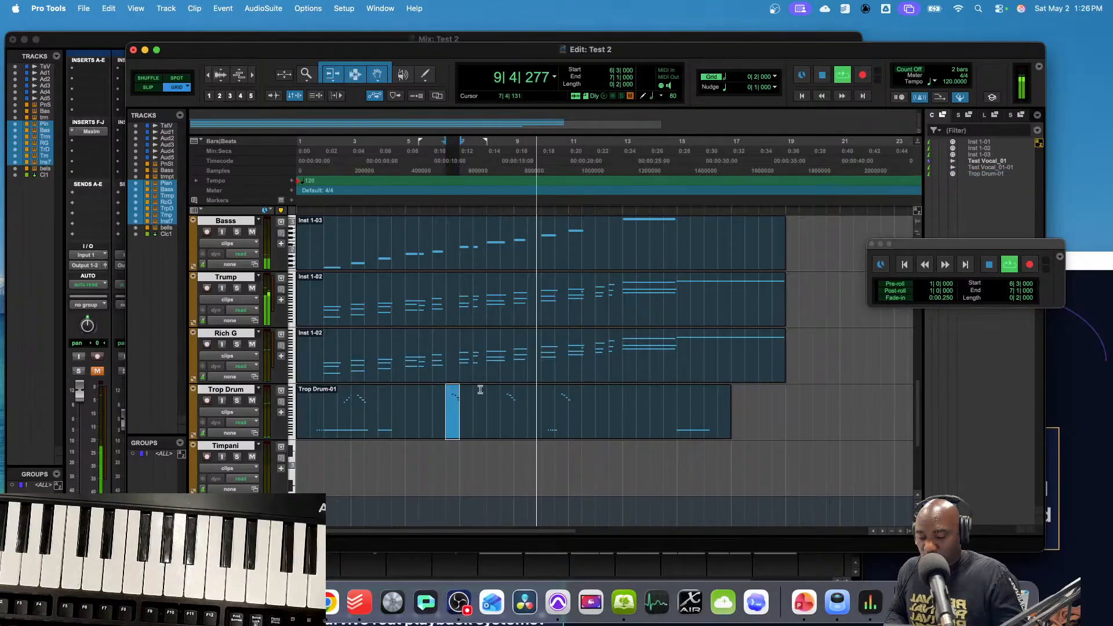
pyautogui.press('Delete')
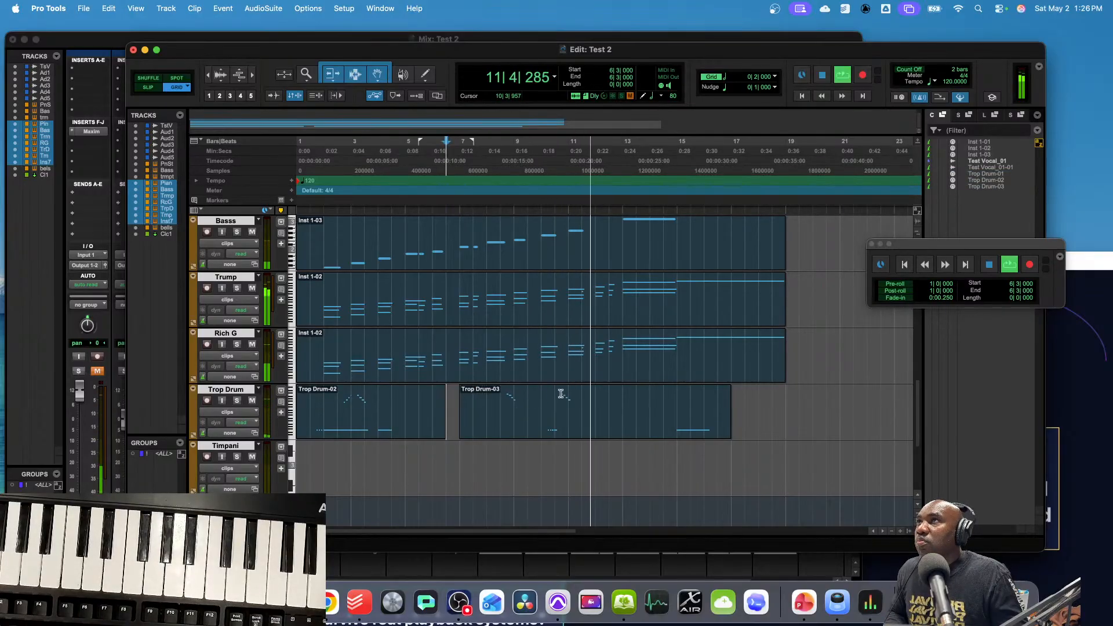
# - Delete the descending run of high notes just before bar 11 from the second Trop Drum clip in the MIDI editor, and close the editor
pyautogui.moveTo(556, 397); pyautogui.dragTo(571, 398)
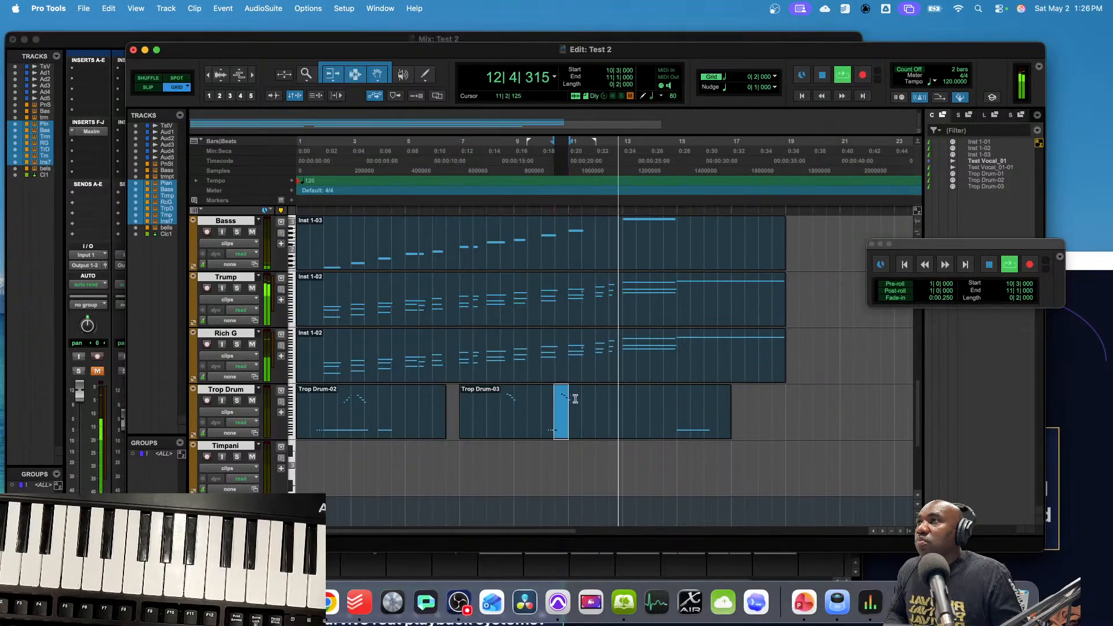
pyautogui.click(575, 399)
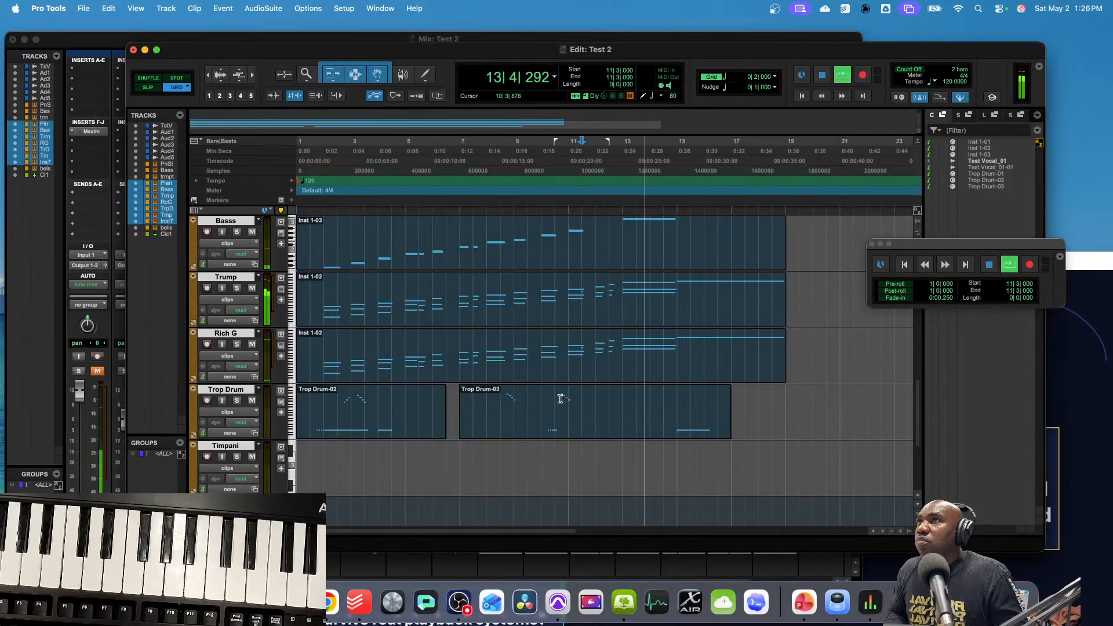
pyautogui.moveTo(560, 398); pyautogui.dragTo(570, 400)
pyautogui.click(571, 400)
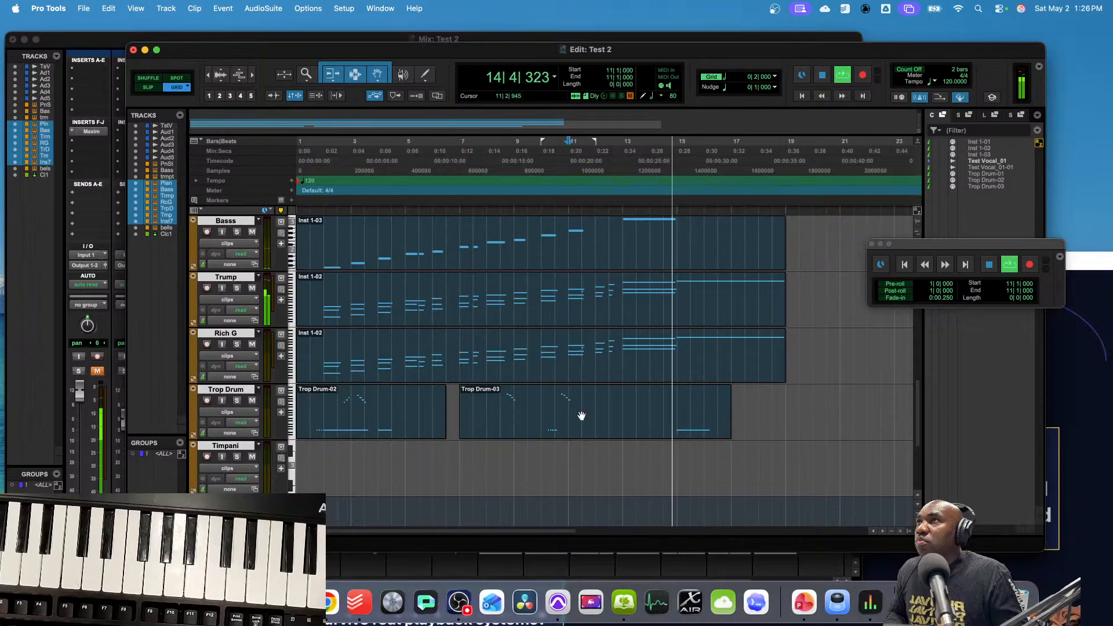
pyautogui.doubleClick(582, 418)
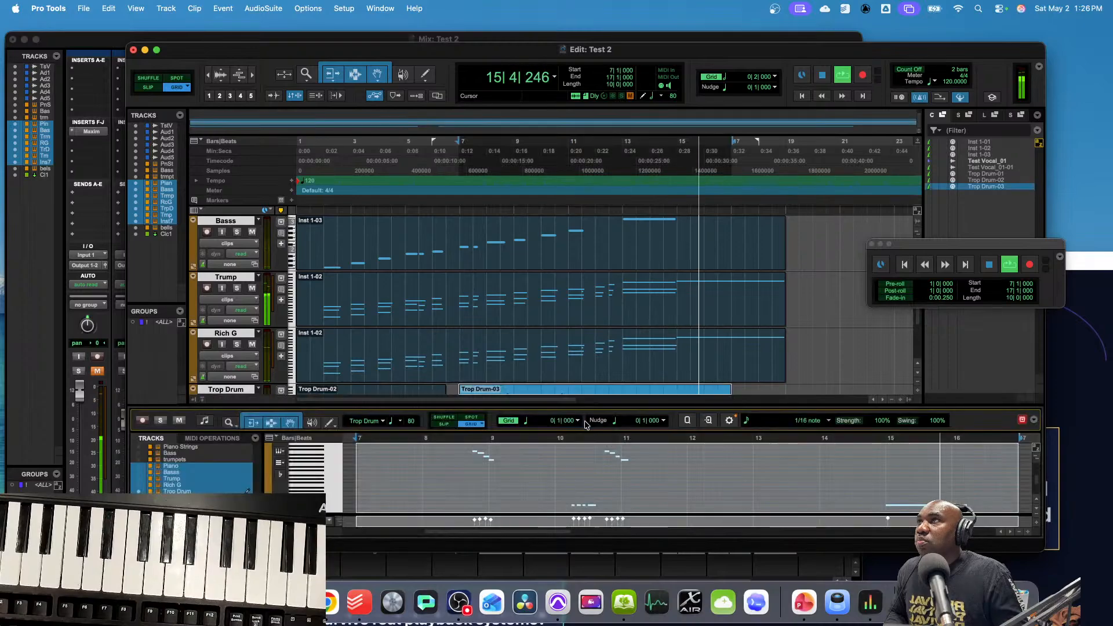
pyautogui.moveTo(659, 468); pyautogui.dragTo(578, 448)
pyautogui.press('Delete')
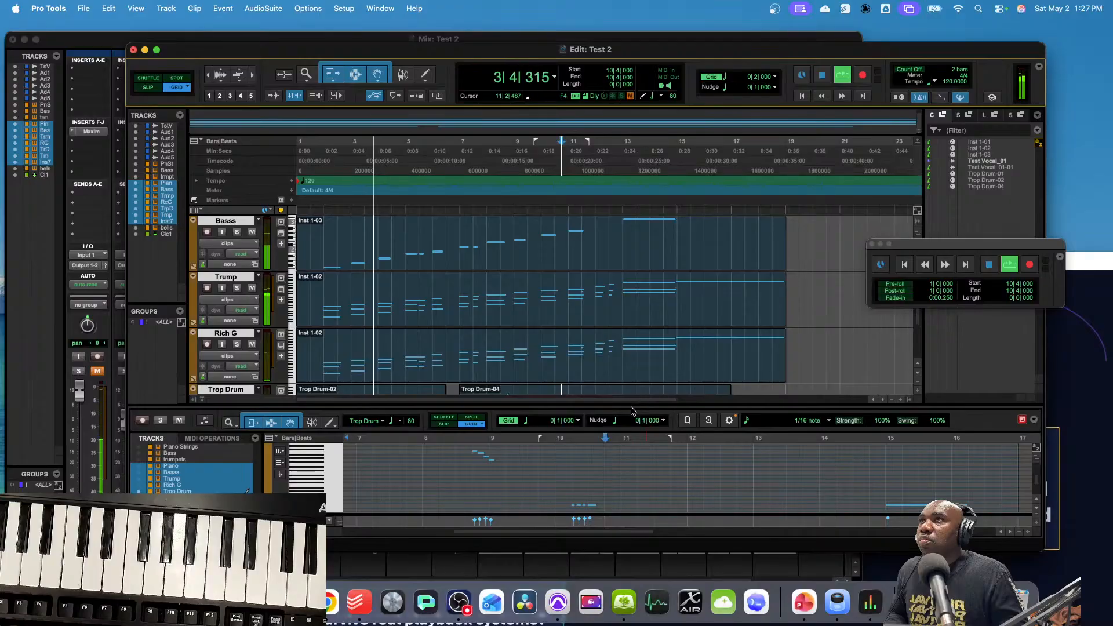
pyautogui.press('space')
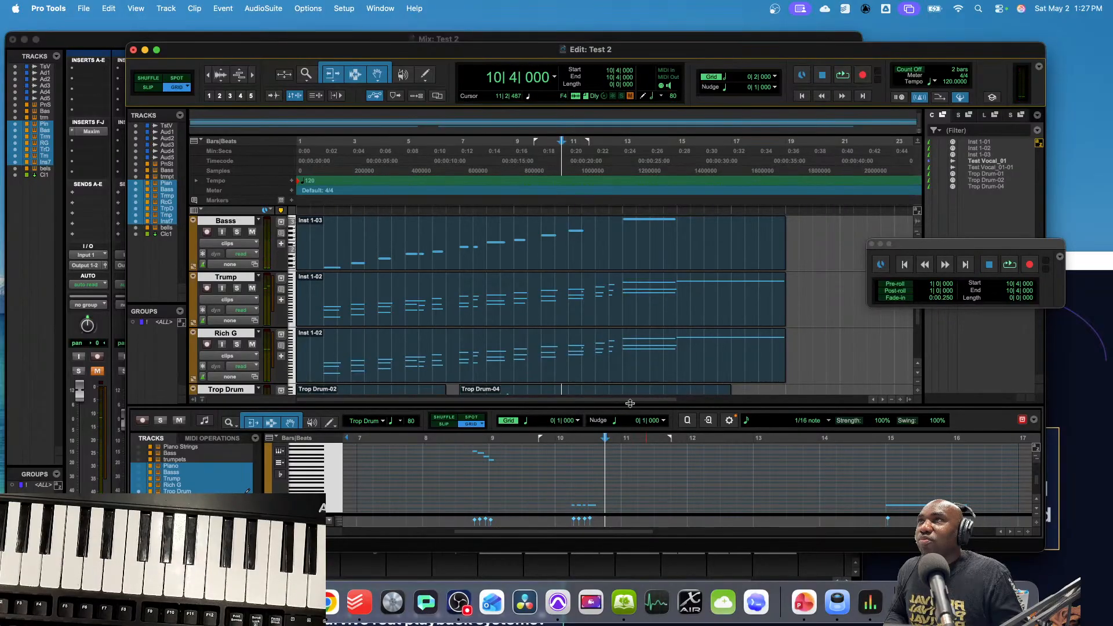
pyautogui.moveTo(615, 561); pyautogui.dragTo(615, 561)
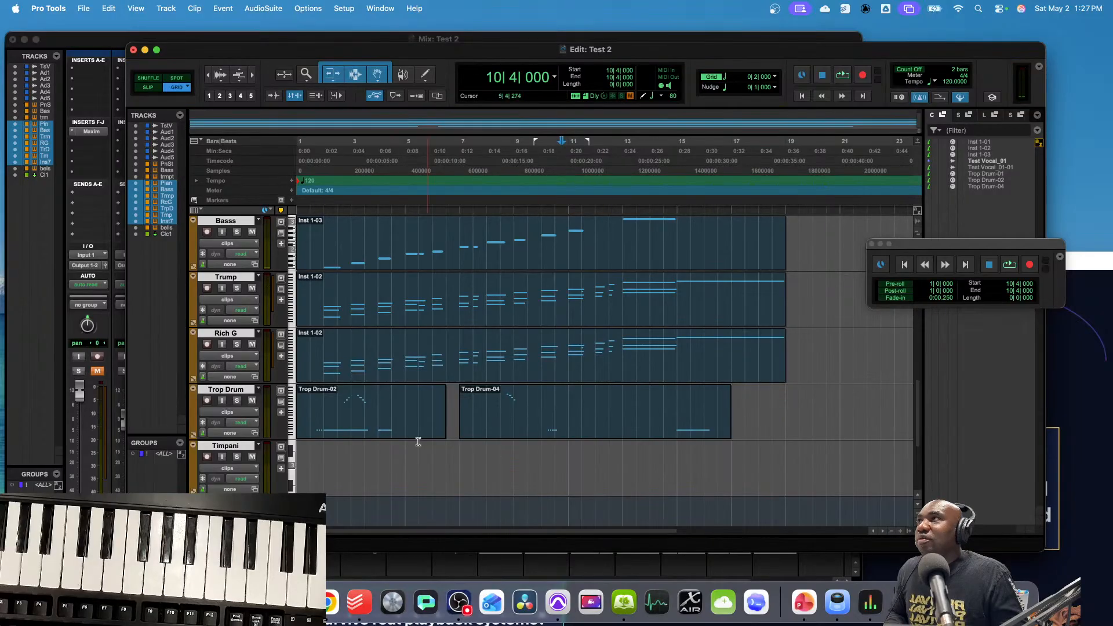
# - Minimize the PowerPoint slide show window and bring the Pro Tools Mix window to the front
pyautogui.moveTo(1091, 265); pyautogui.dragTo(1061, 213)
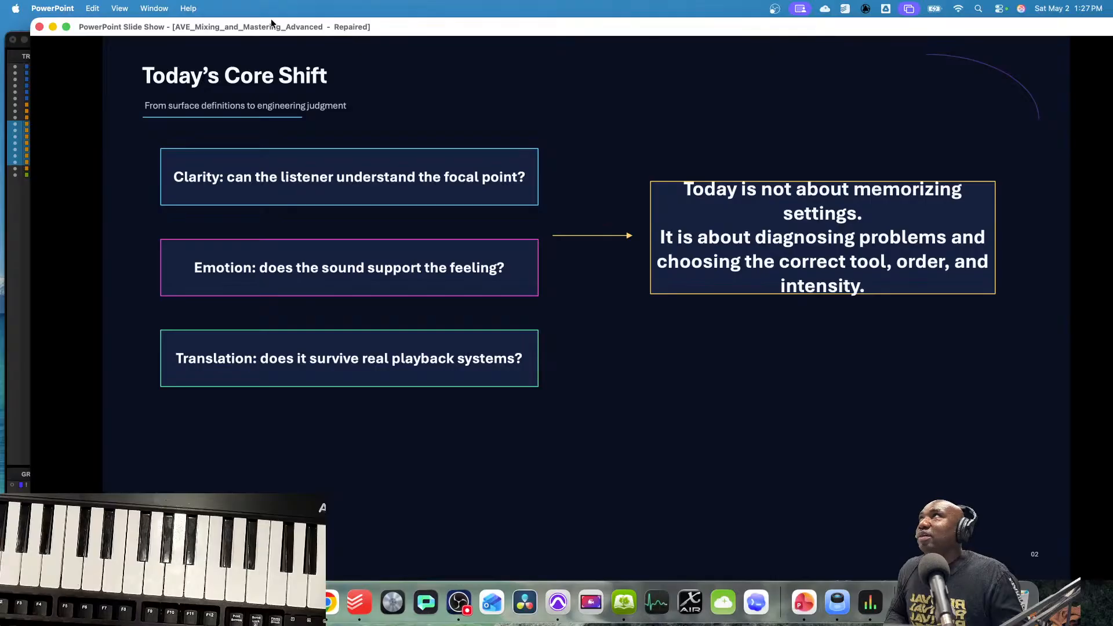
pyautogui.click(53, 27)
pyautogui.click(87, 39)
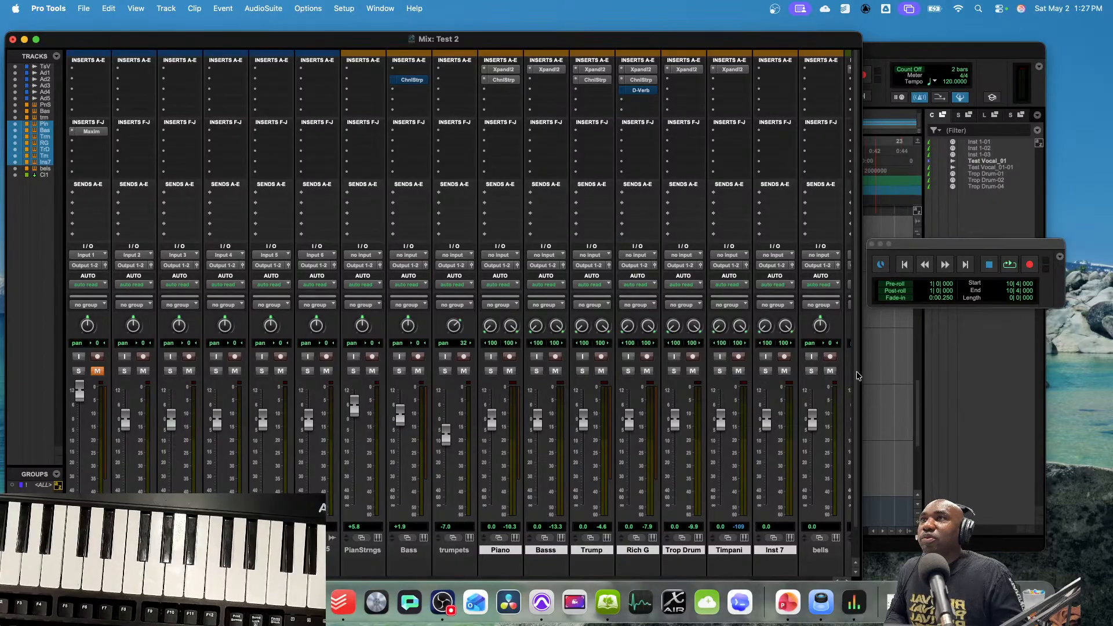
pyautogui.click(880, 50)
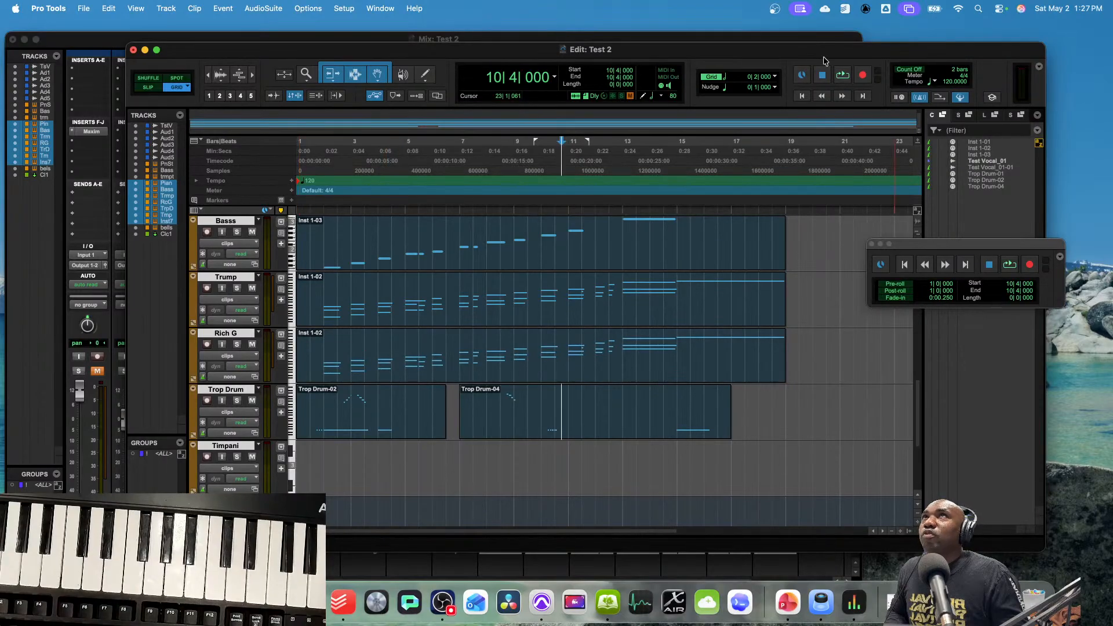
pyautogui.click(800, 30)
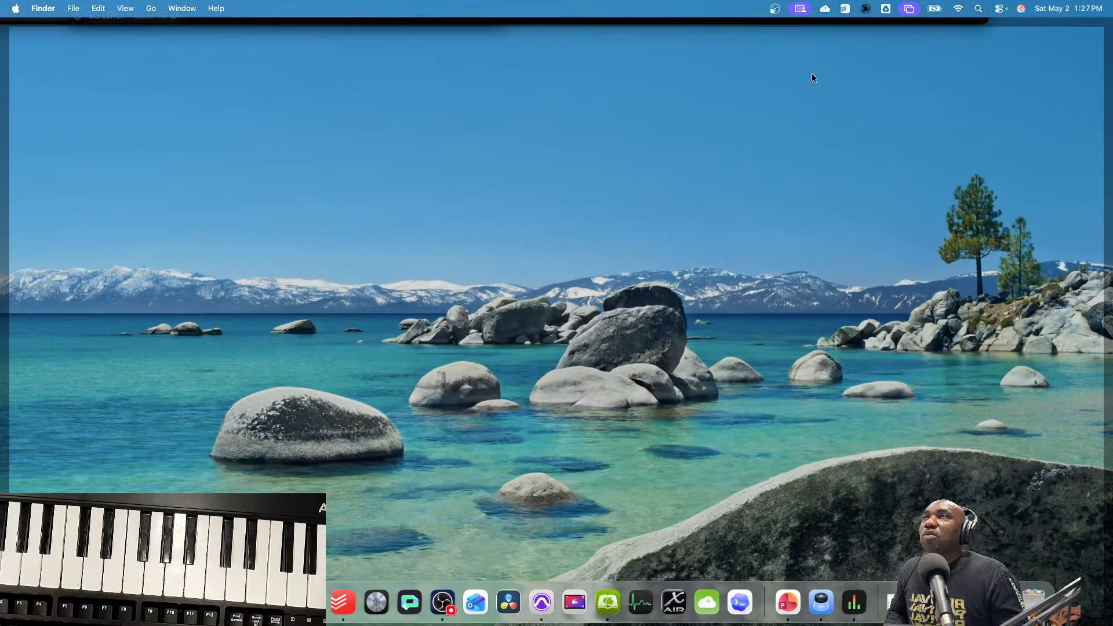
pyautogui.click(812, 87)
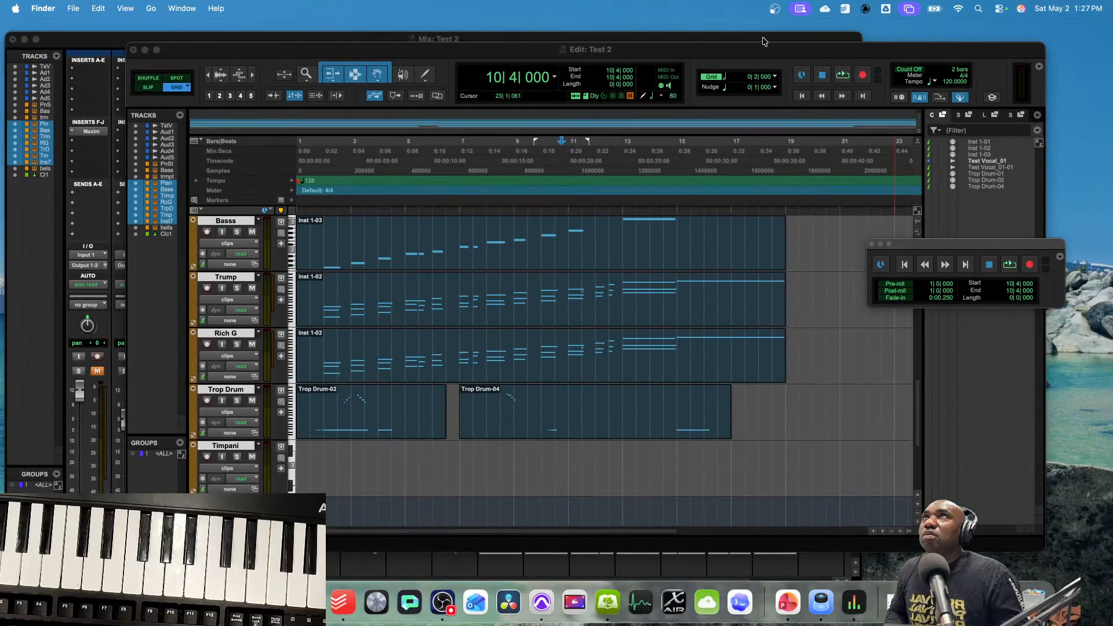
pyautogui.press('super+equal')
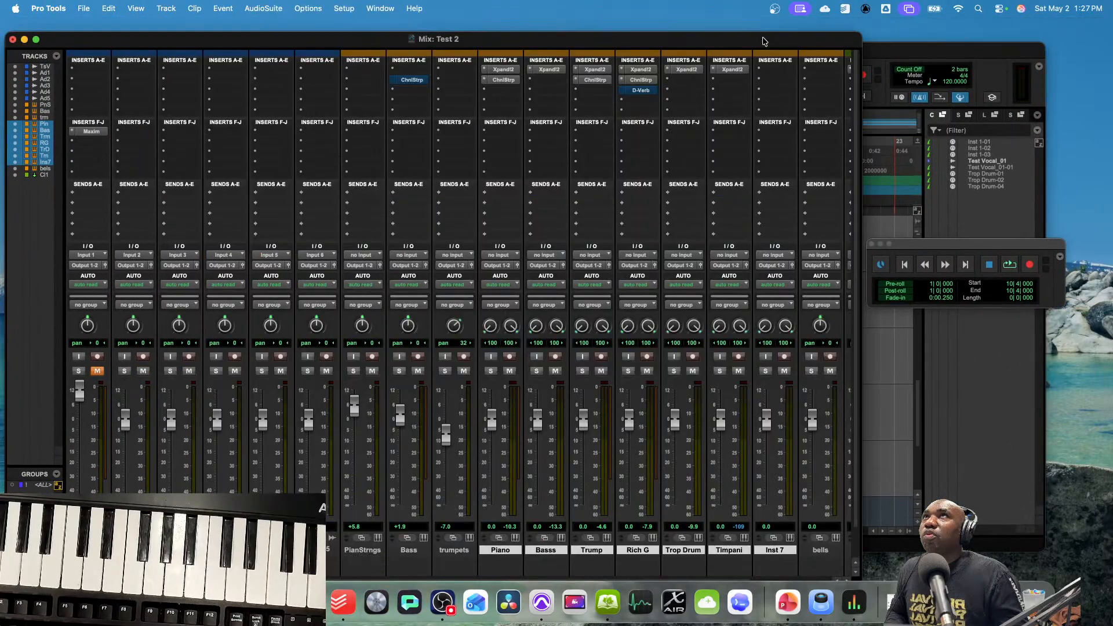
# - Insert the multichannel Sci-Fi (stereo) modulation plug-in on the Trop Drum track after Xpand!2
pyautogui.click(729, 81)
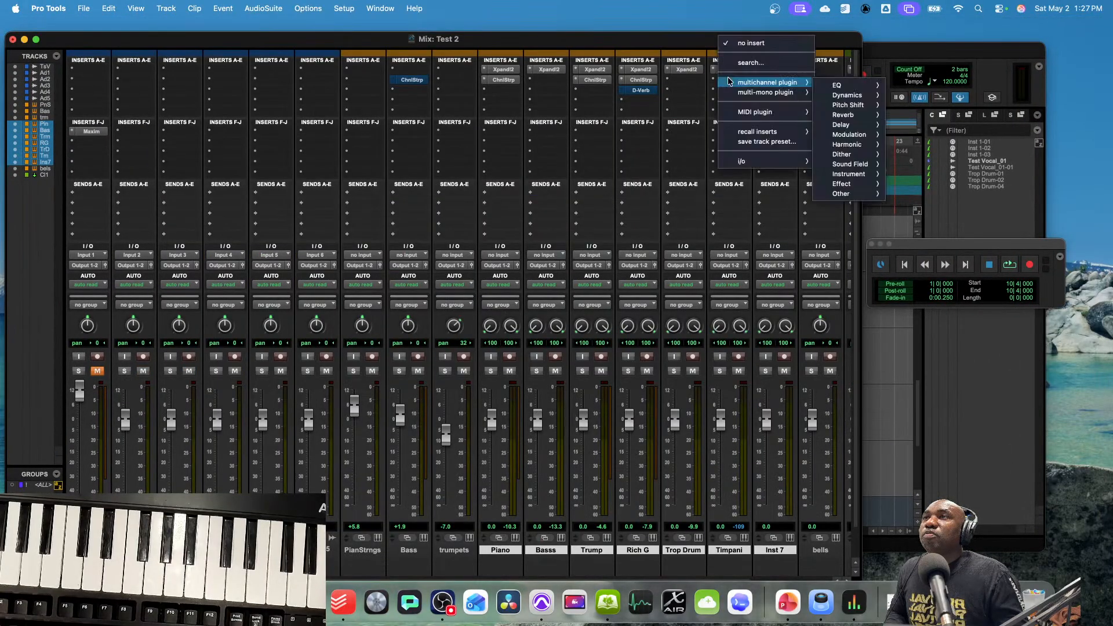
pyautogui.click(695, 77)
pyautogui.click(694, 77)
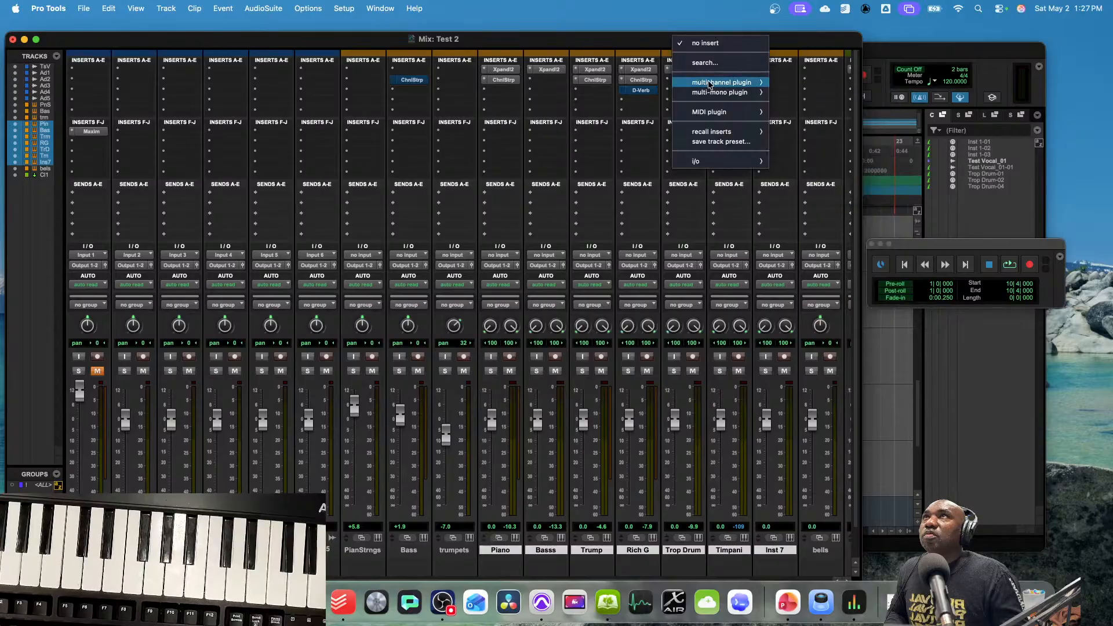
pyautogui.moveTo(753, 82)
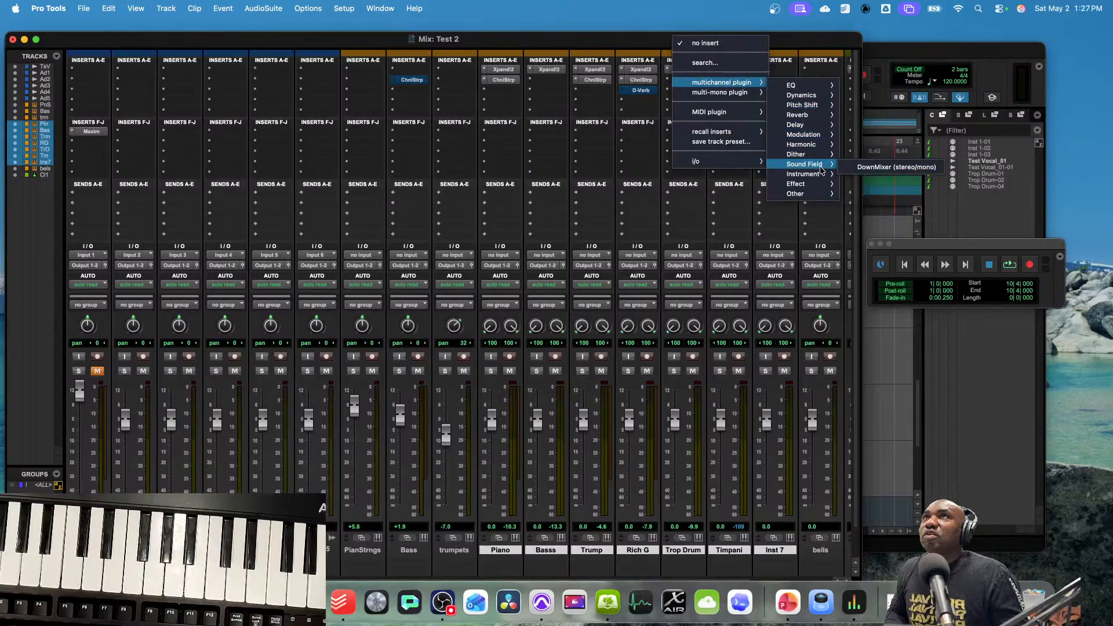
pyautogui.moveTo(814, 184)
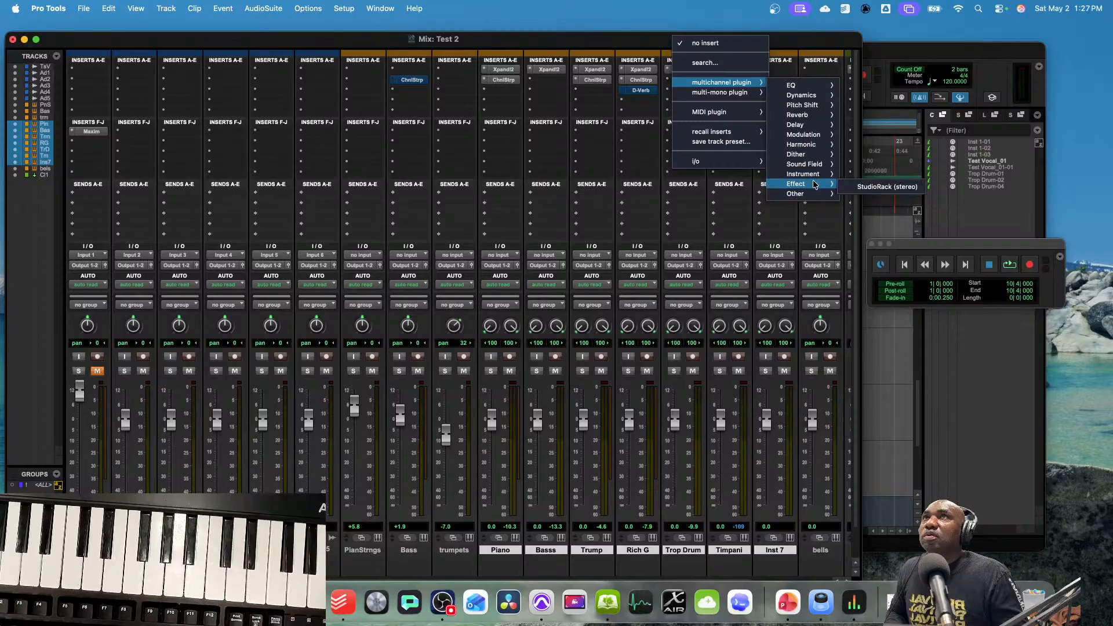
pyautogui.moveTo(807, 143)
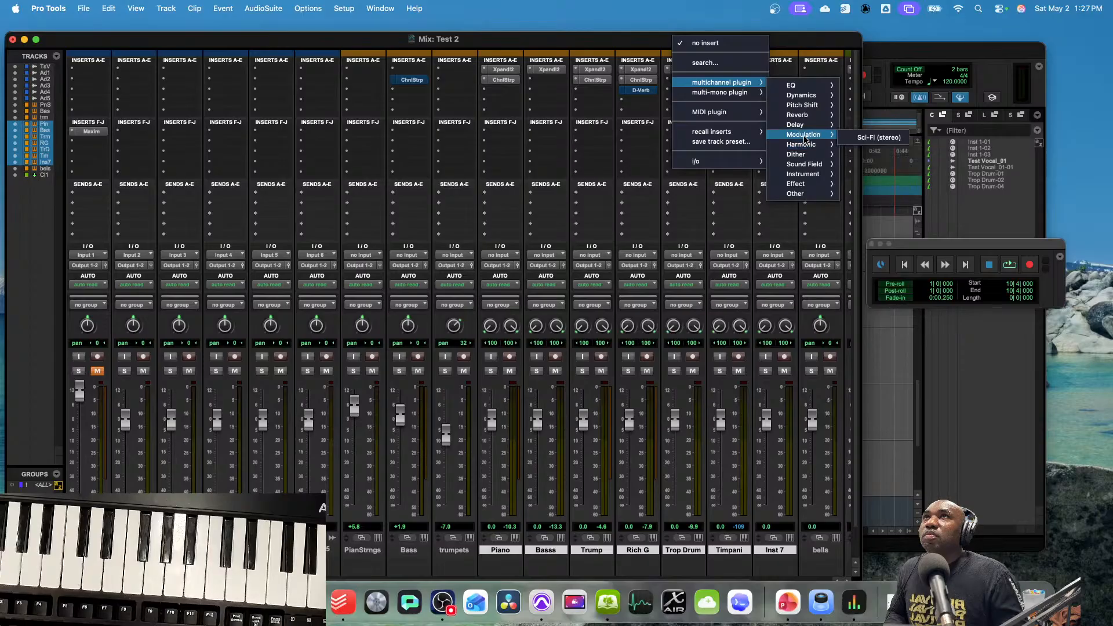
pyautogui.click(853, 138)
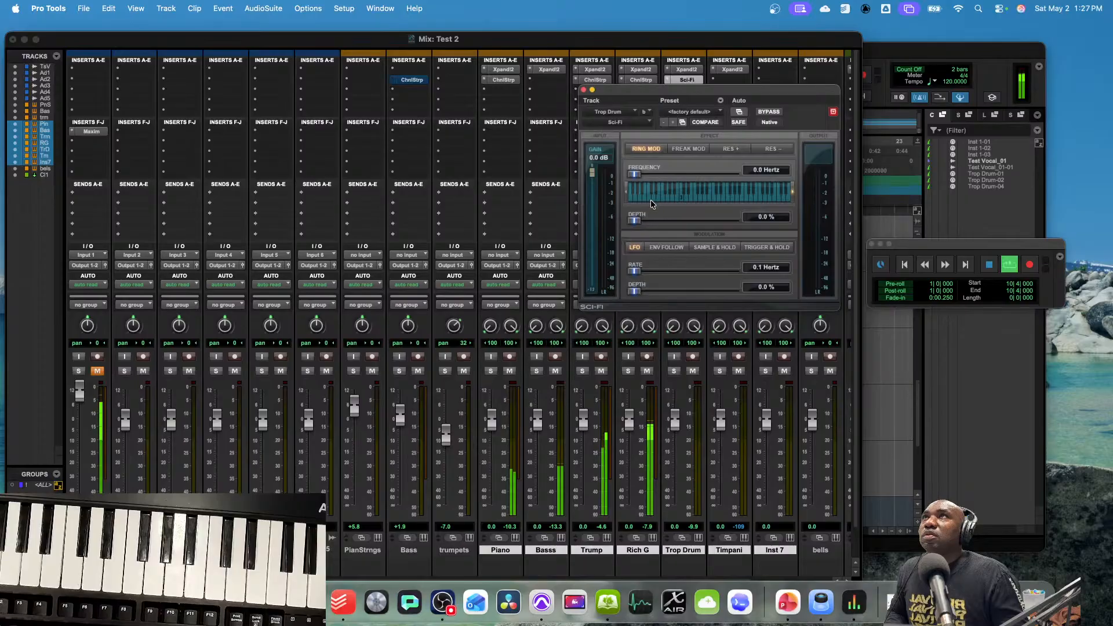
# - Load the Dirty Drums factory preset in Sci-Fi and look over the Trop Drum track's Xpand!2 instrument
pyautogui.click(694, 112)
pyautogui.moveTo(706, 97)
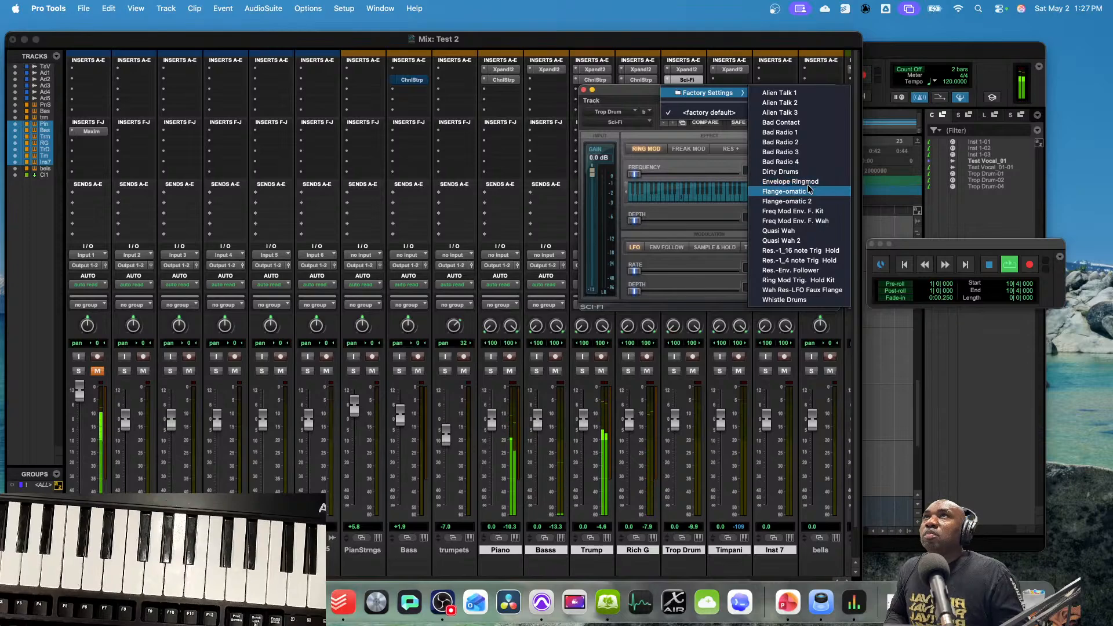
pyautogui.click(799, 169)
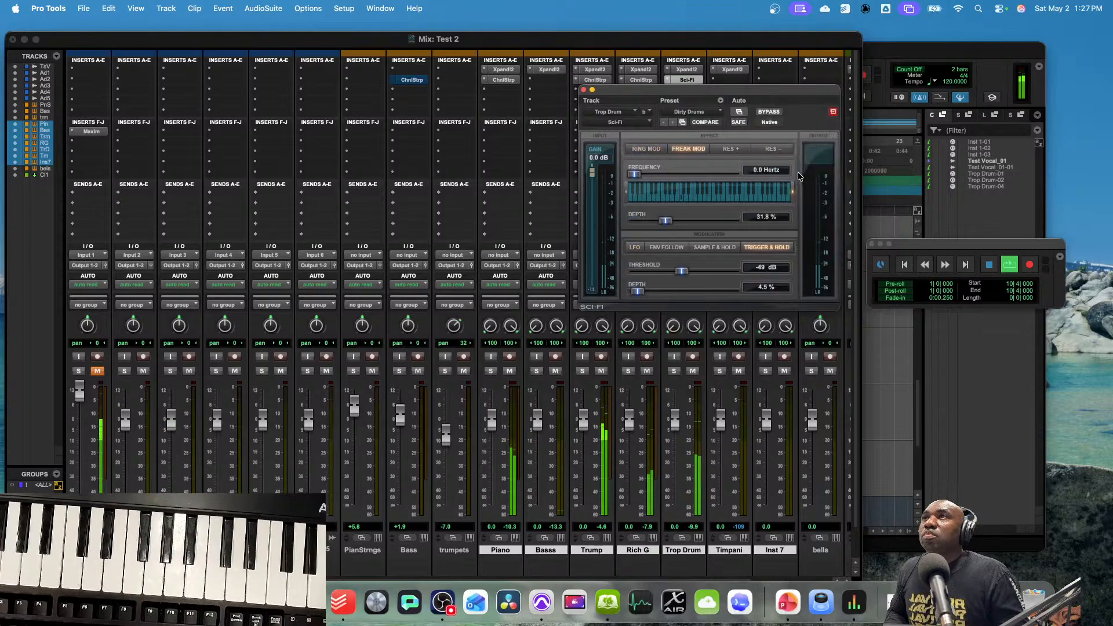
pyautogui.click(584, 89)
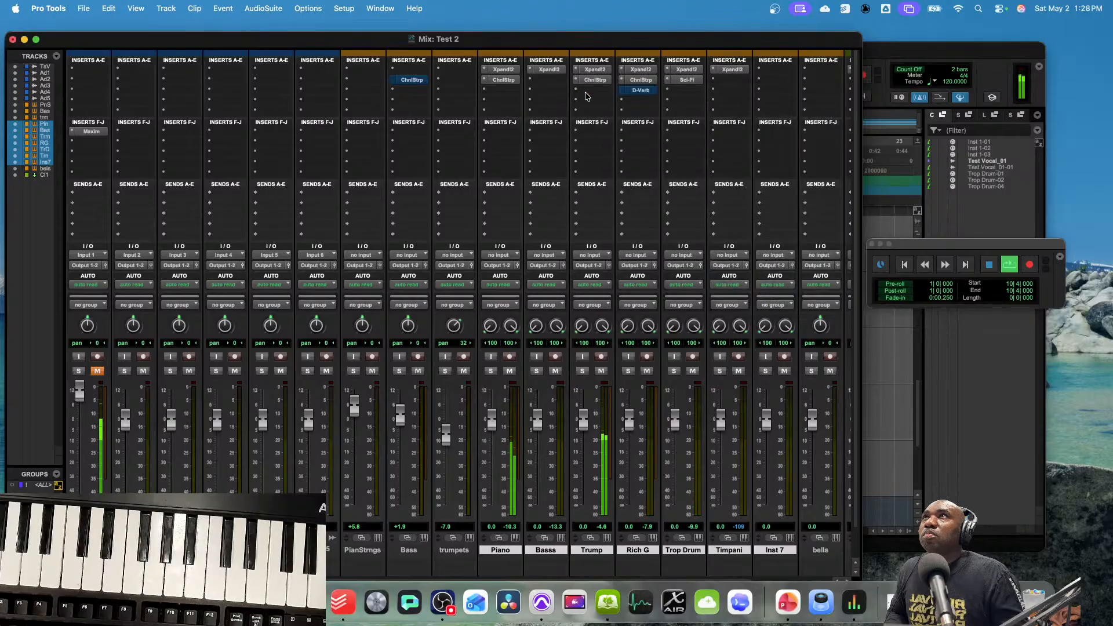
pyautogui.click(688, 69)
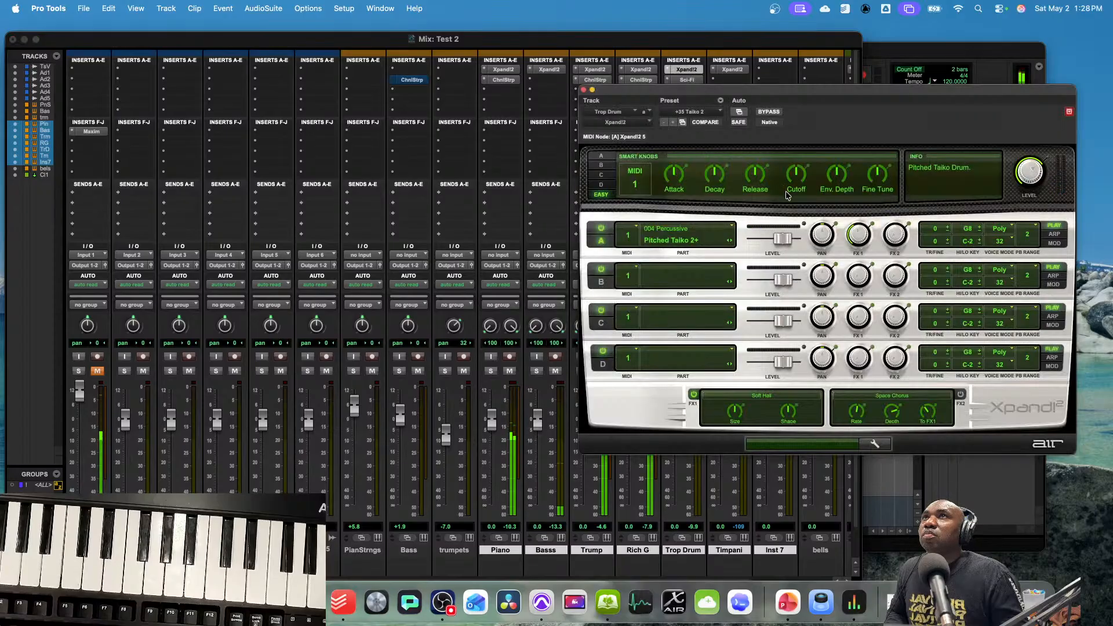
pyautogui.click(583, 91)
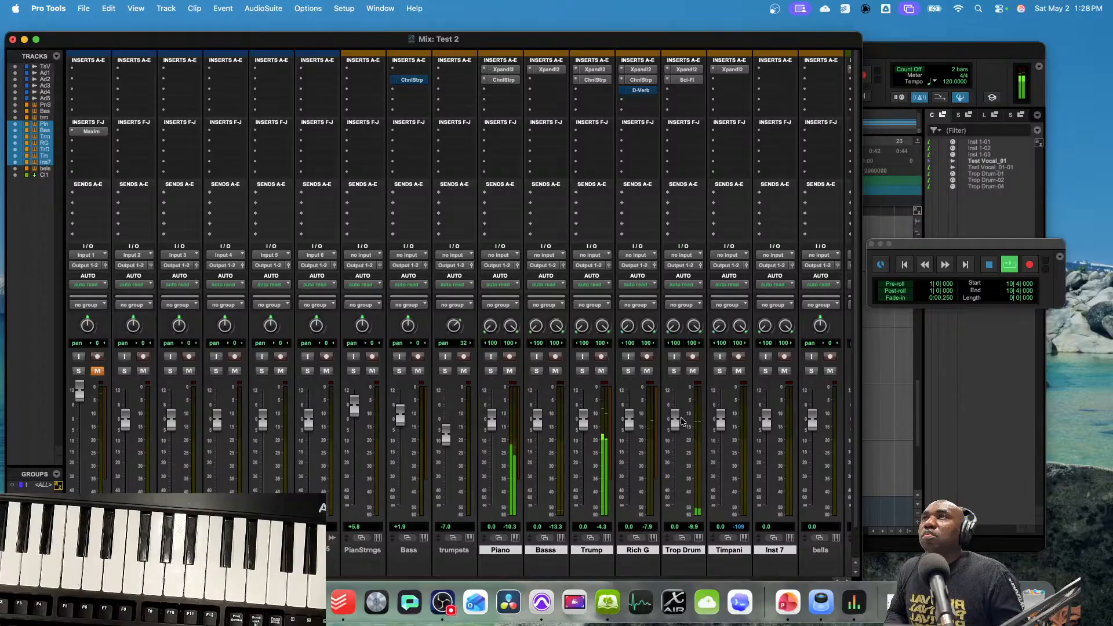
# - Insert the multichannel EQ3 1-Band (stereo) plug-in on the Trop Drum track while auditioning the session
pyautogui.click(688, 90)
pyautogui.moveTo(688, 84)
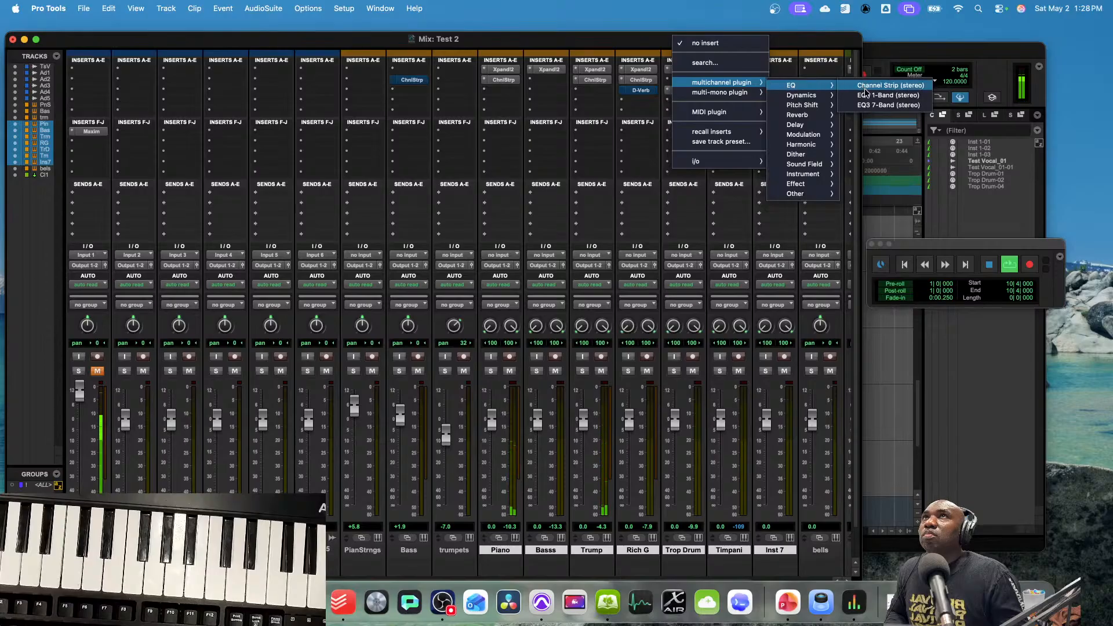
pyautogui.click(875, 95)
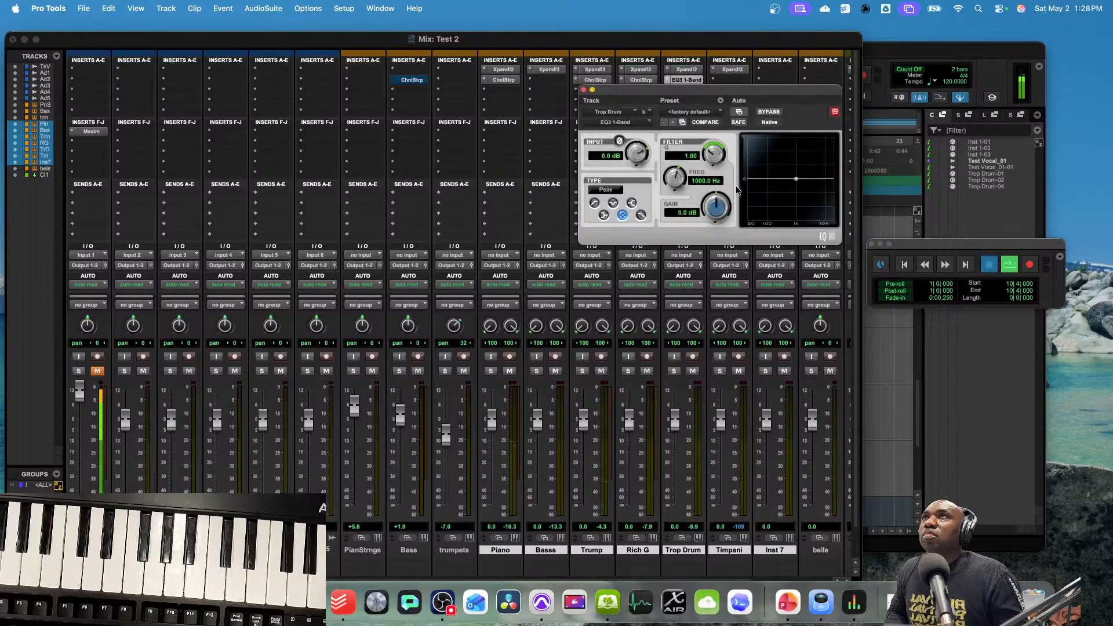
pyautogui.press('space')
# - Boost the Trop Drum EQ's peak band by 18.0 dB at 31.8 Hz, and return to the Edit window with playback stopped
pyautogui.moveTo(795, 182); pyautogui.dragTo(749, 150)
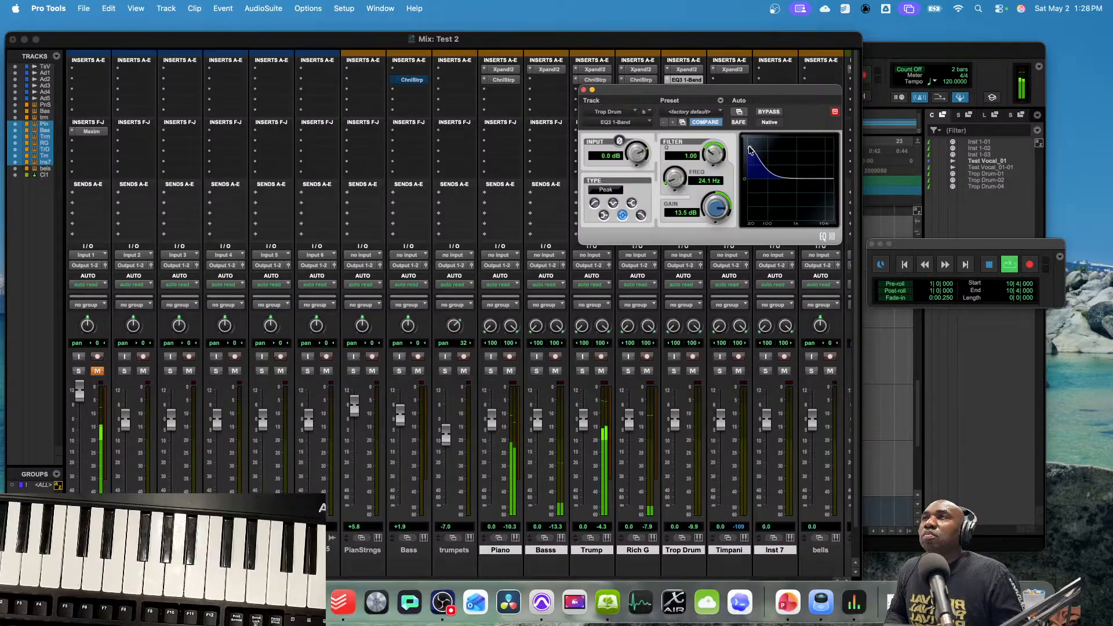
pyautogui.moveTo(749, 149); pyautogui.dragTo(753, 139)
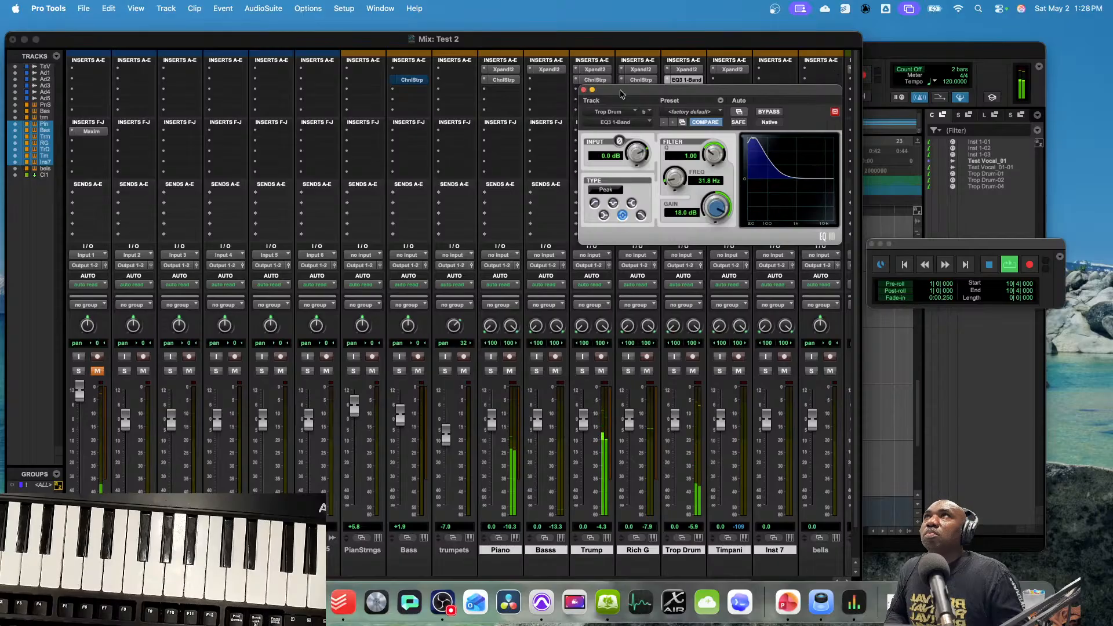
pyautogui.click(585, 89)
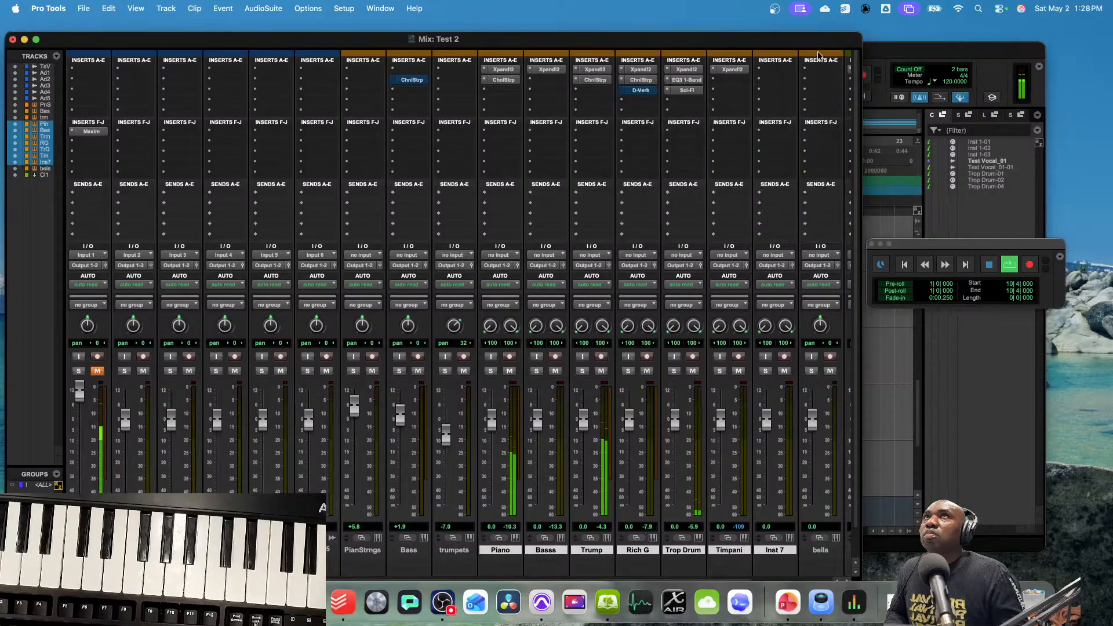
pyautogui.click(869, 49)
pyautogui.press('space')
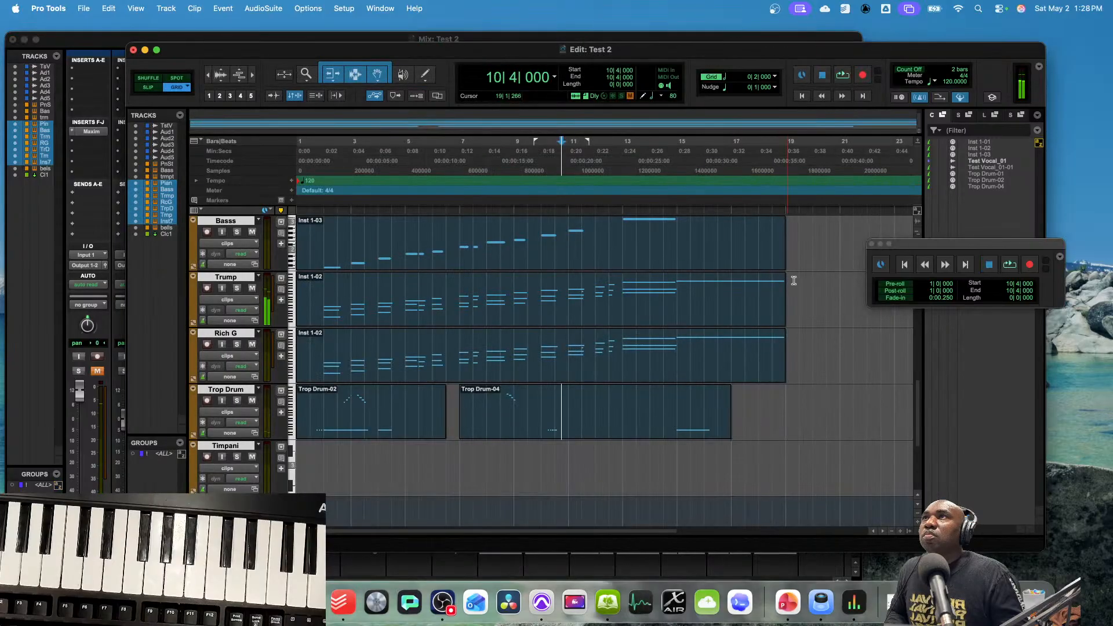
# - Shorten the Trump track's clip to end at bar 13, and save the session
pyautogui.moveTo(779, 306); pyautogui.dragTo(672, 307)
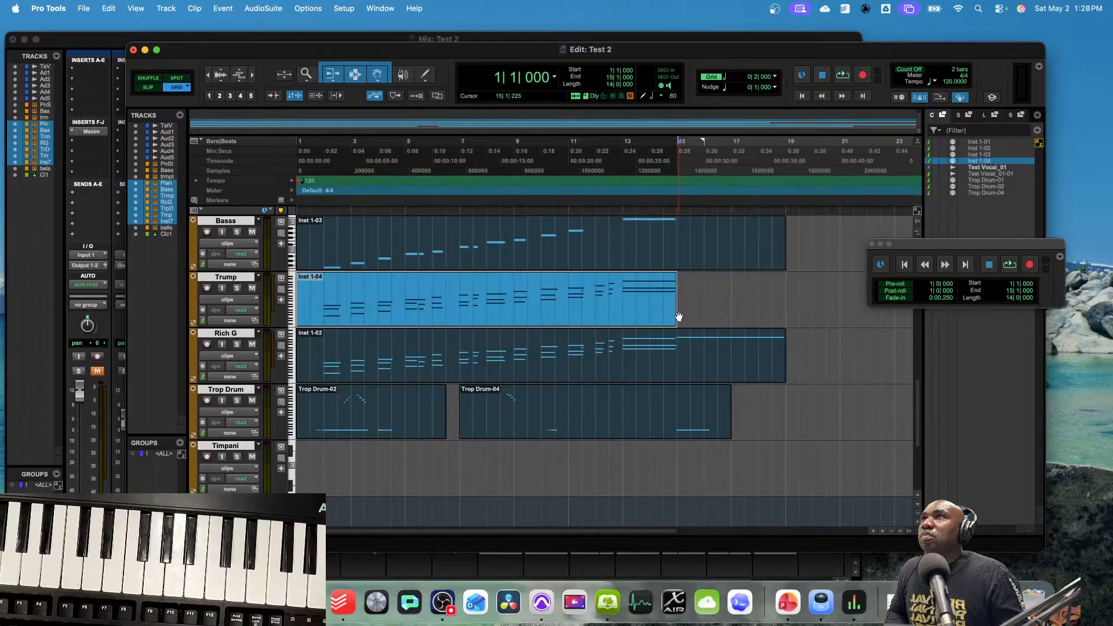
pyautogui.moveTo(672, 315); pyautogui.dragTo(625, 315)
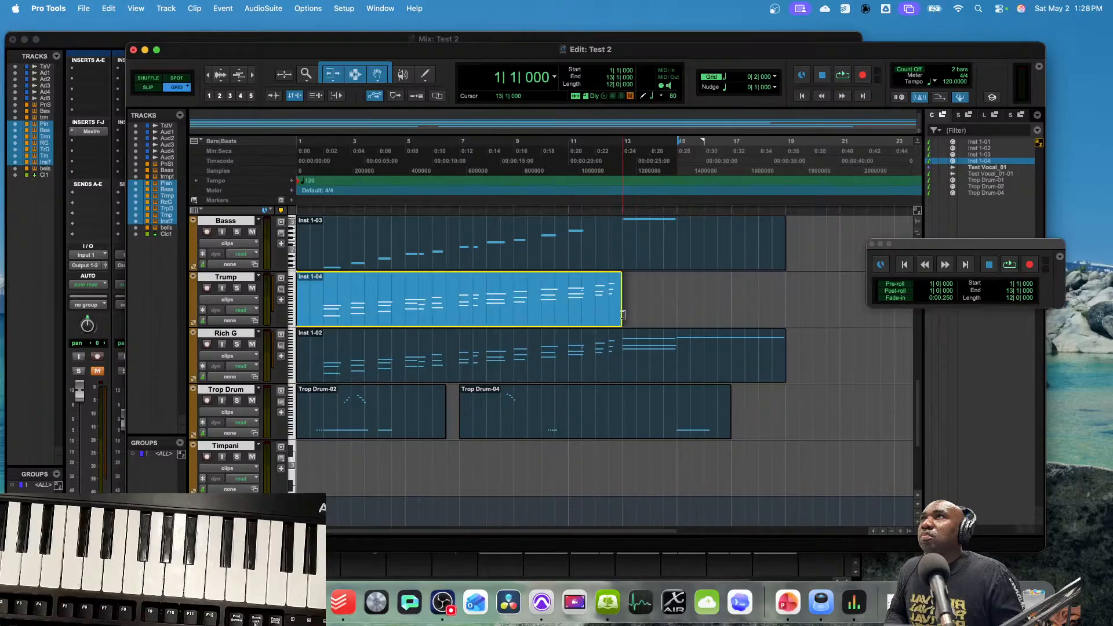
pyautogui.scroll(3, 627, 316)
pyautogui.scroll(-5, 627, 316)
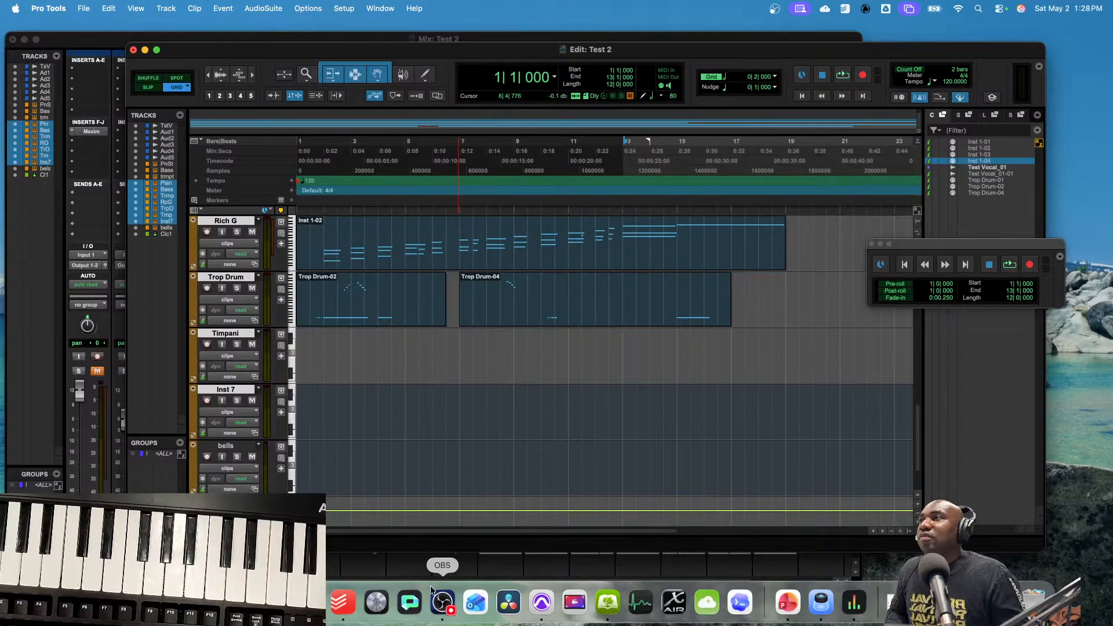
pyautogui.click(84, 10)
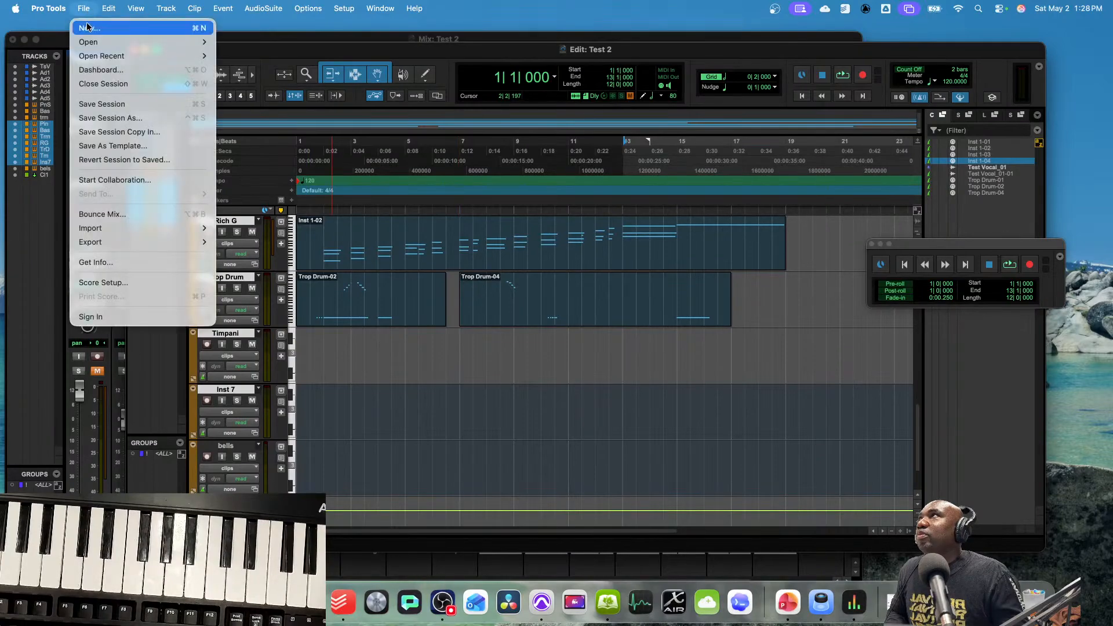
pyautogui.click(109, 103)
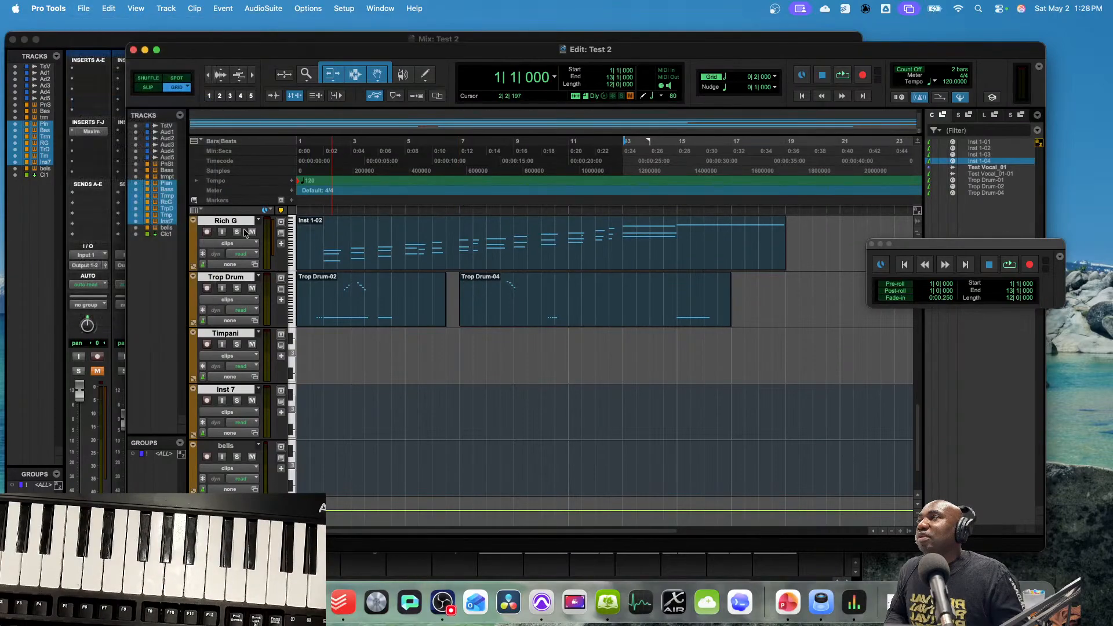
# - Load the 18 Timpani percussion preset in the Timpani track's Xpand!2 instrument, and return to the Edit window
pyautogui.click(836, 561)
pyautogui.scroll(2, 732, 190)
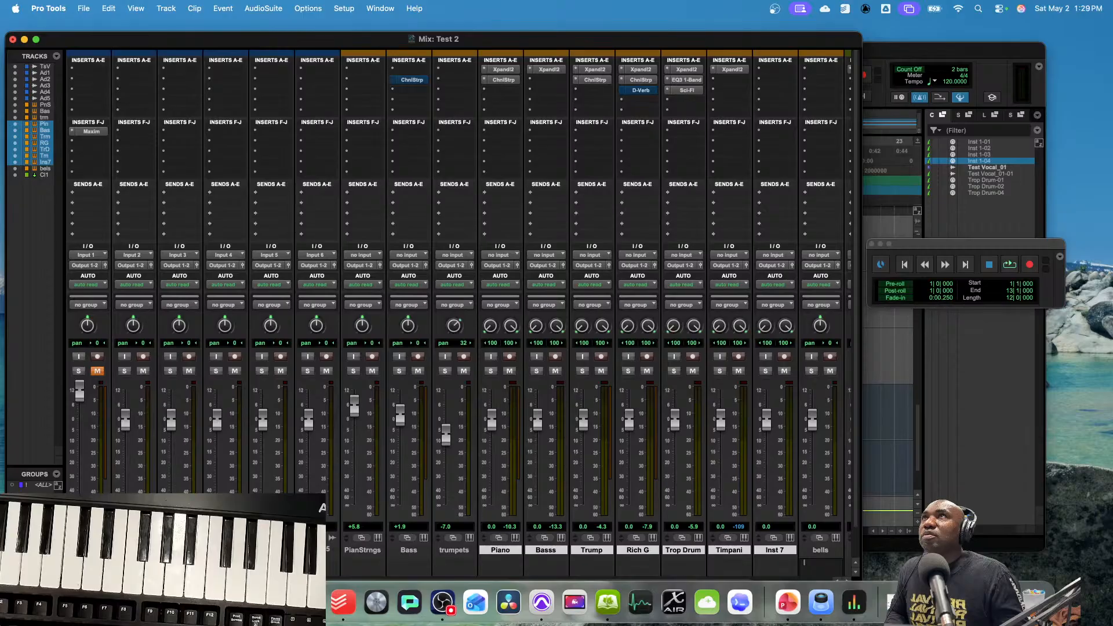
pyautogui.click(731, 70)
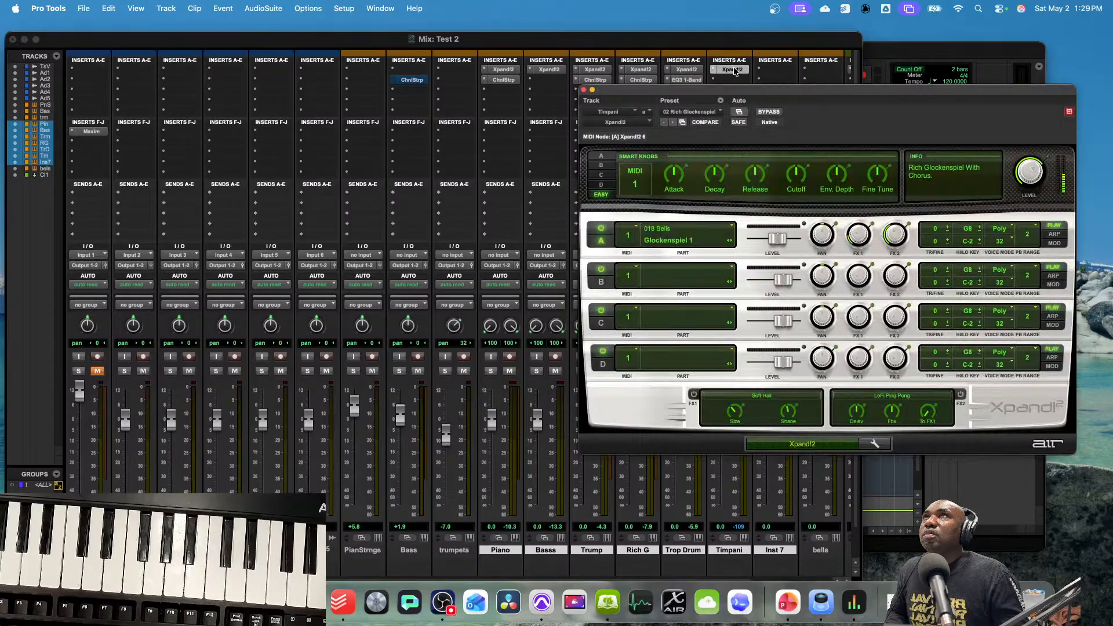
pyautogui.click(687, 112)
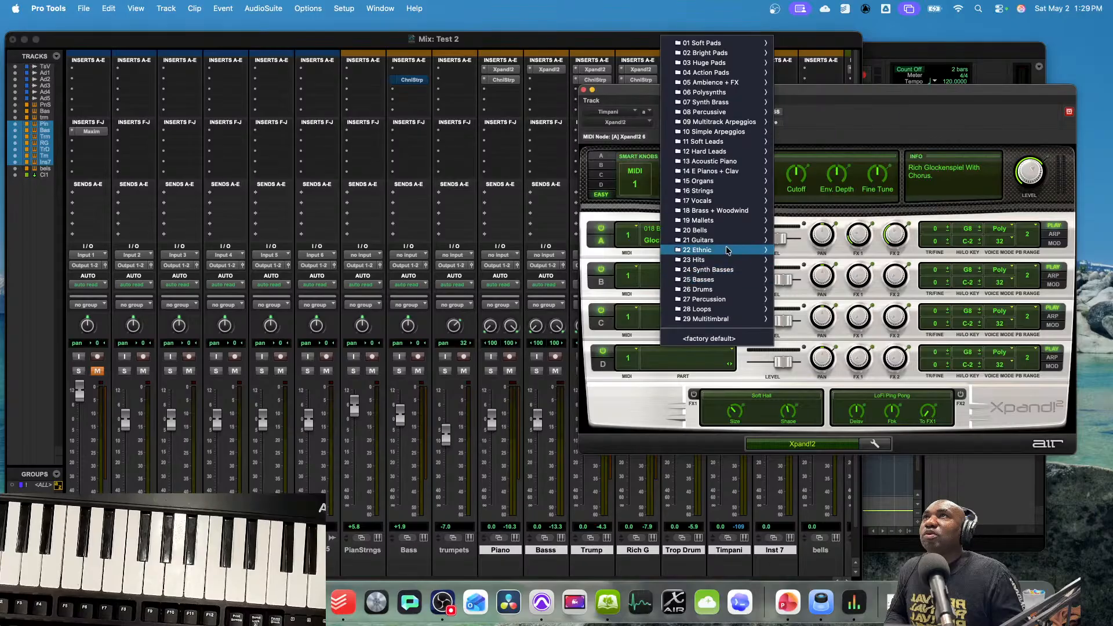
pyautogui.moveTo(723, 197)
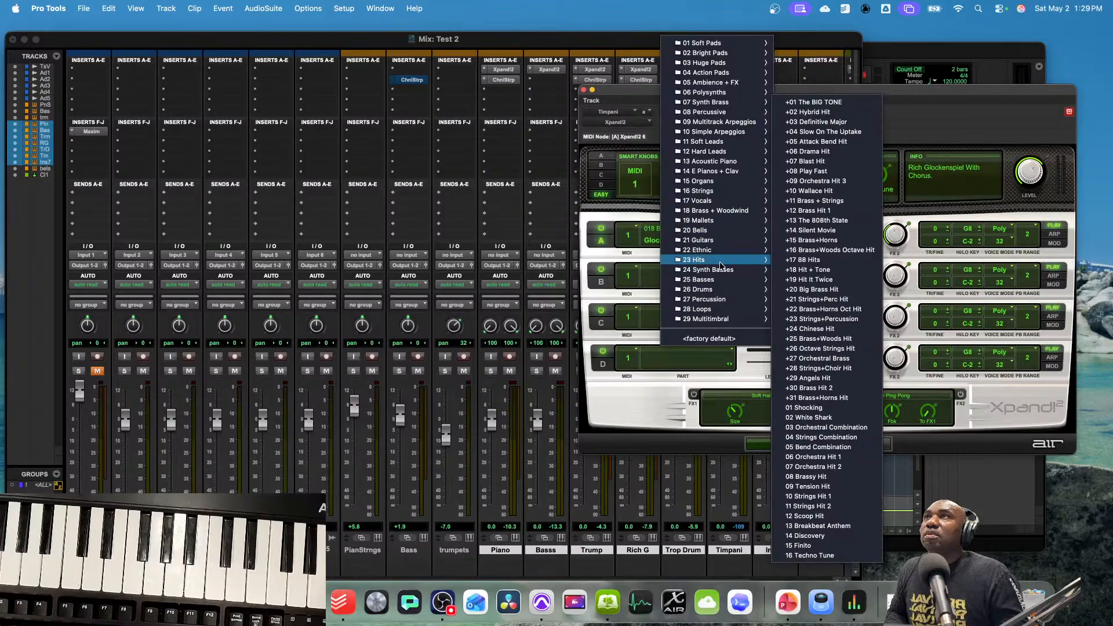
pyautogui.moveTo(720, 302)
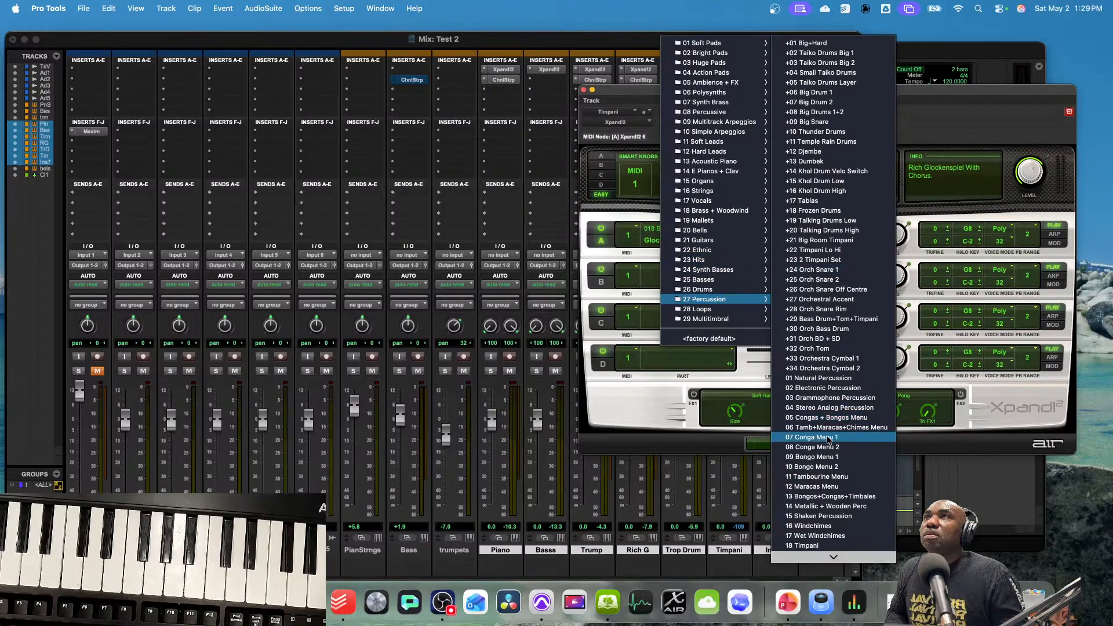
pyautogui.click(830, 545)
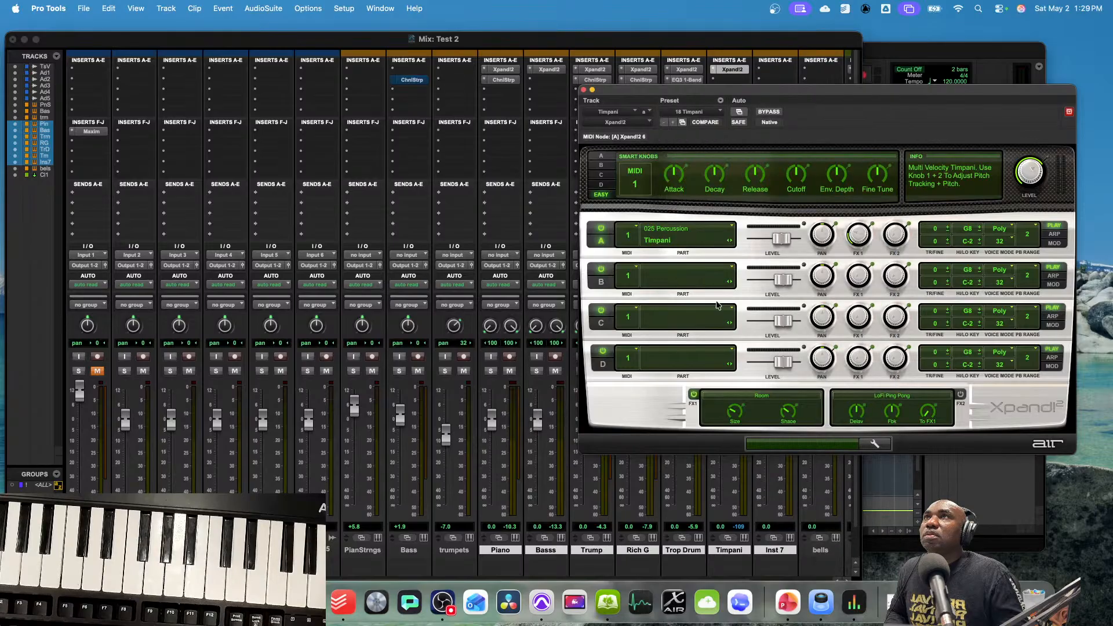
pyautogui.click(584, 90)
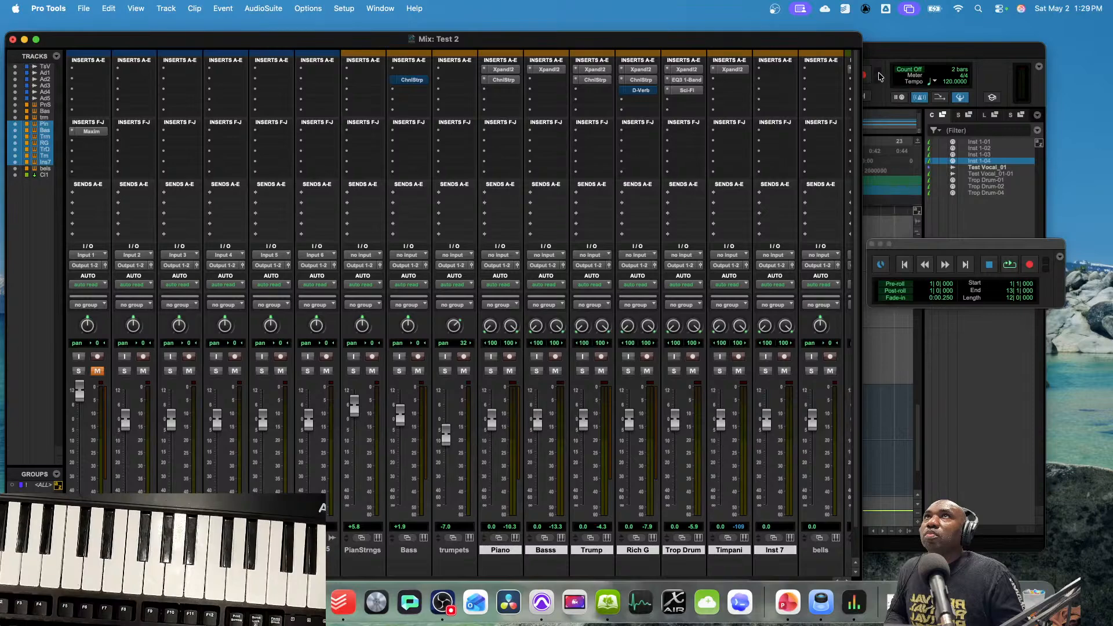
pyautogui.click(879, 54)
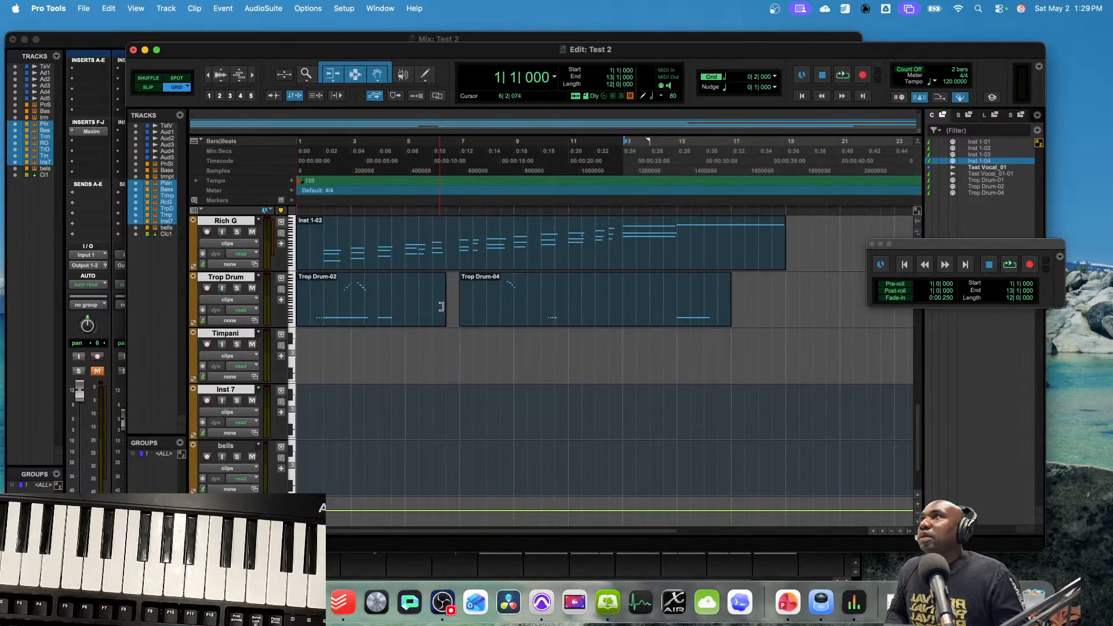
# - Try to copy both Trop Drum clips onto the Timpani track
pyautogui.click(473, 319)
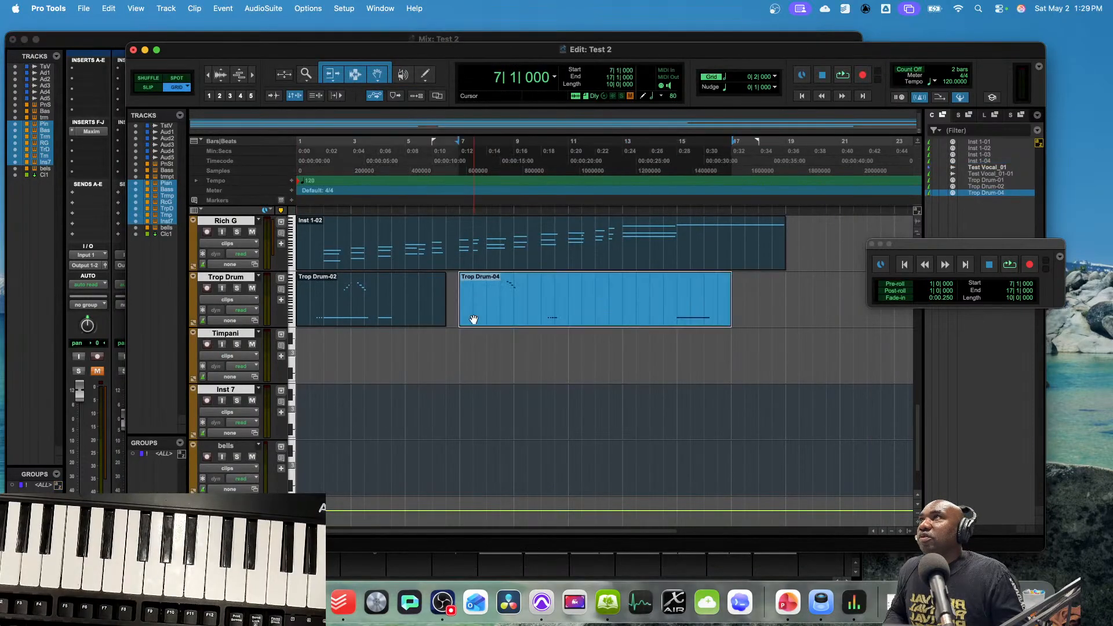
pyautogui.keyDown('shift'); pyautogui.click(419, 324); pyautogui.keyUp('shift')
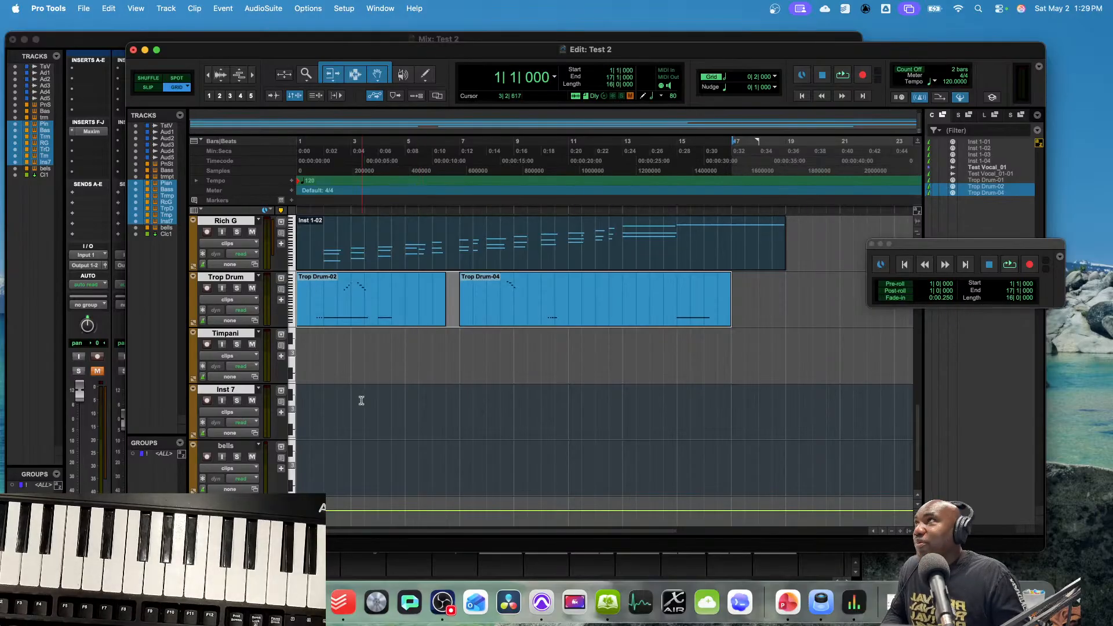
pyautogui.click(335, 351)
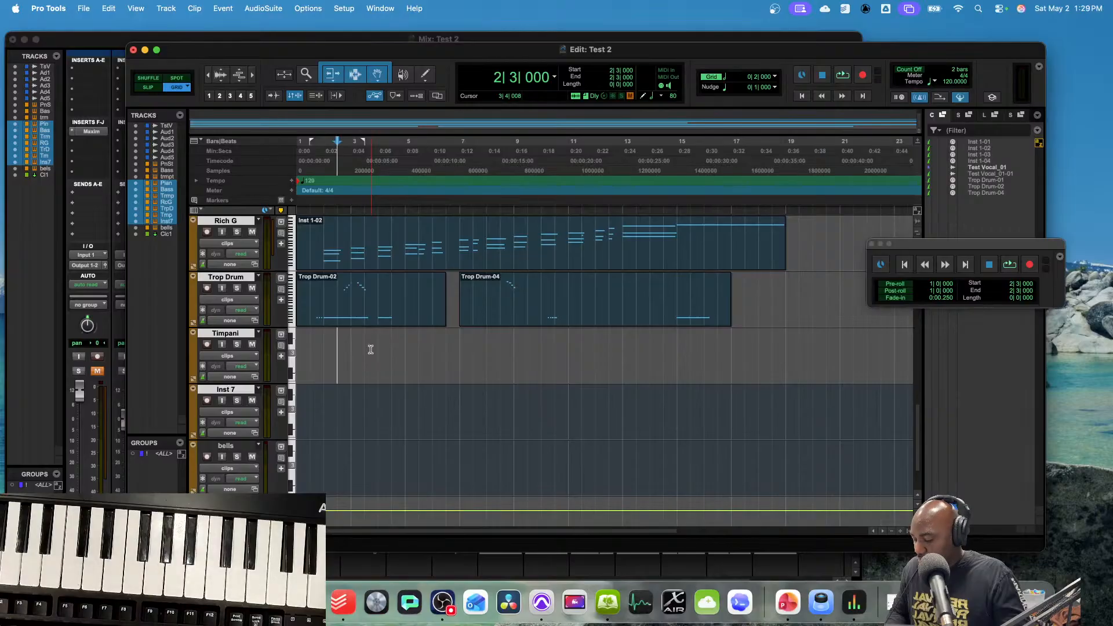
pyautogui.click(381, 322)
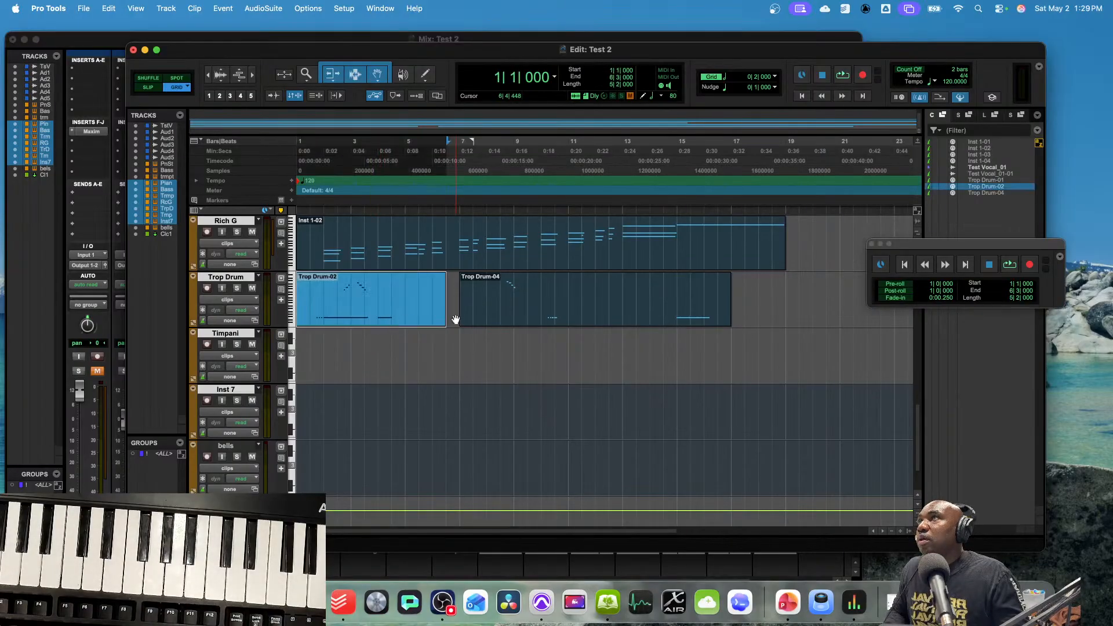
pyautogui.keyDown('shift'); pyautogui.click(474, 318); pyautogui.keyUp('shift')
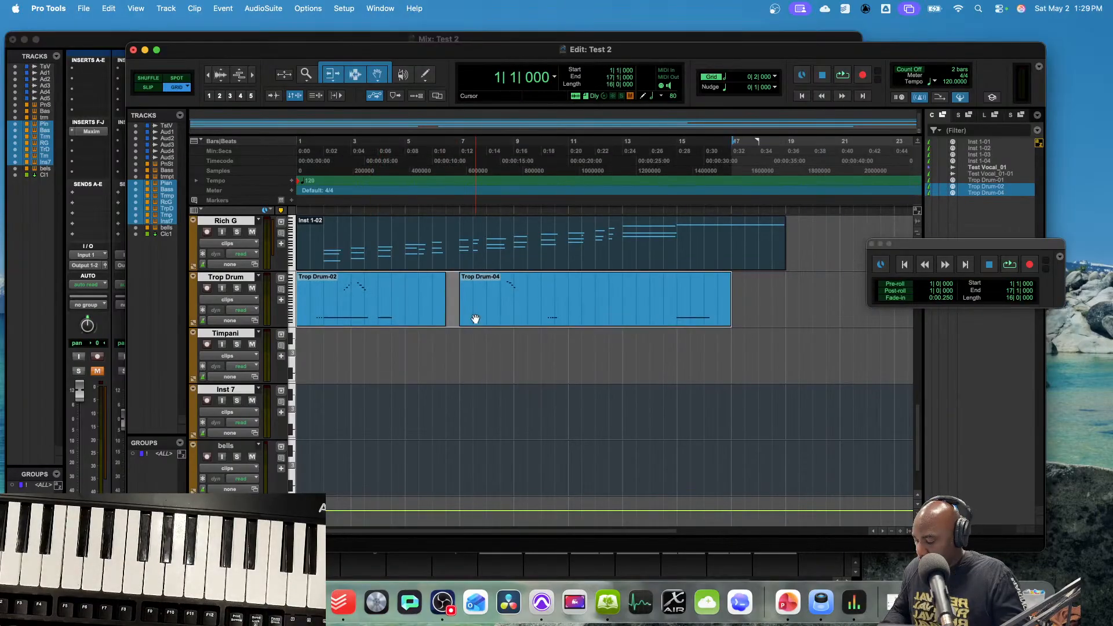
pyautogui.click(451, 365)
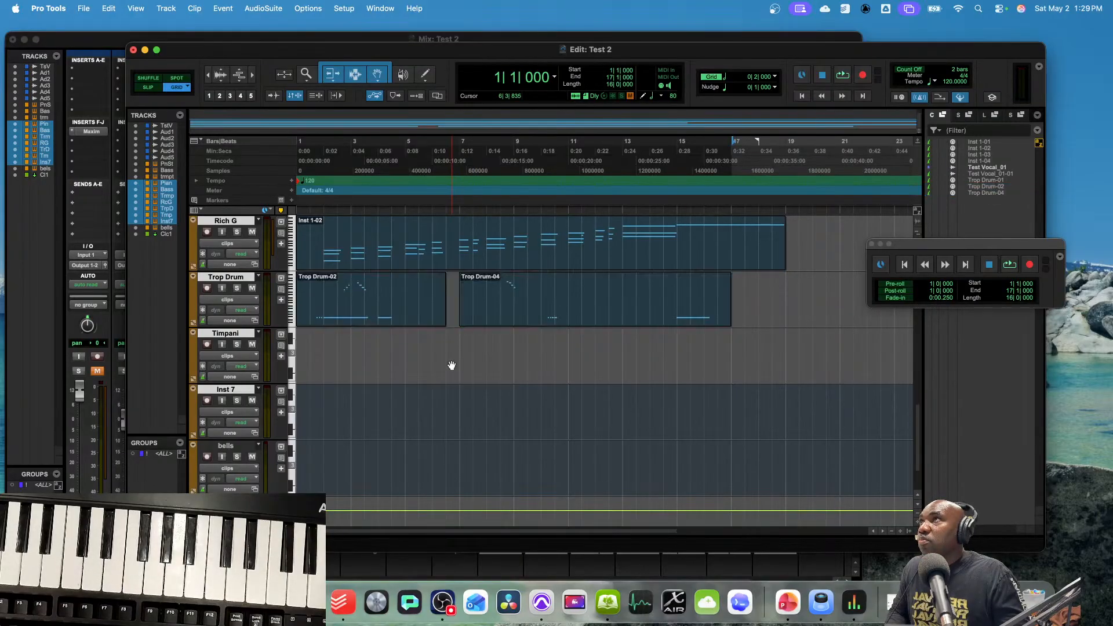
pyautogui.click(465, 351)
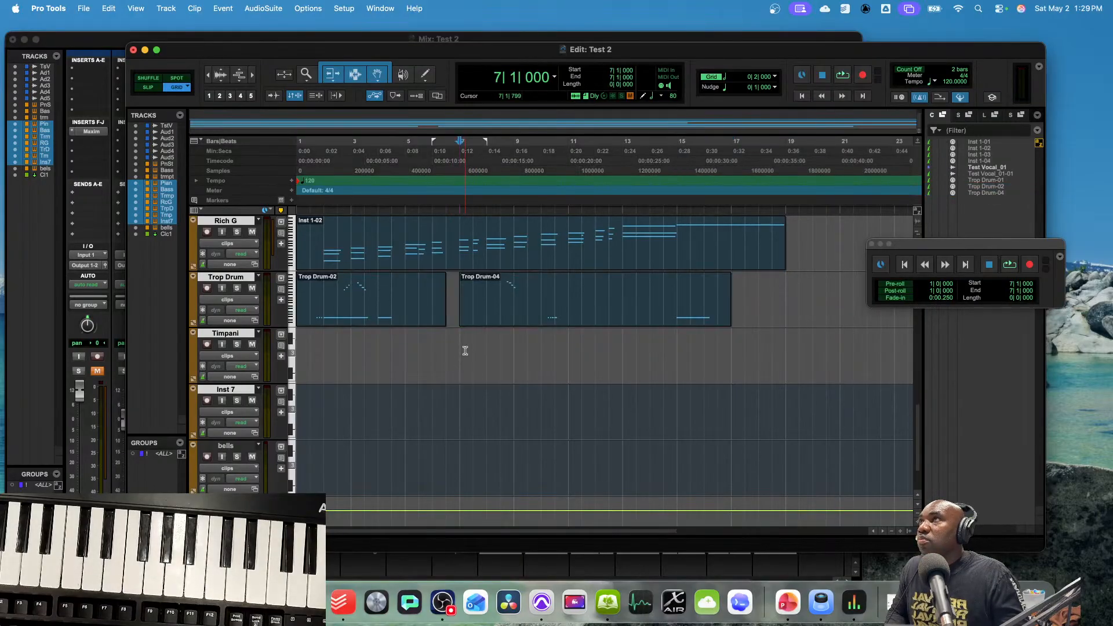
# - Copy both Trop Drum clips onto the Timpani track starting at bar 1, and start playback
pyautogui.click(423, 321)
pyautogui.keyDown('shift'); pyautogui.click(487, 314); pyautogui.keyUp('shift')
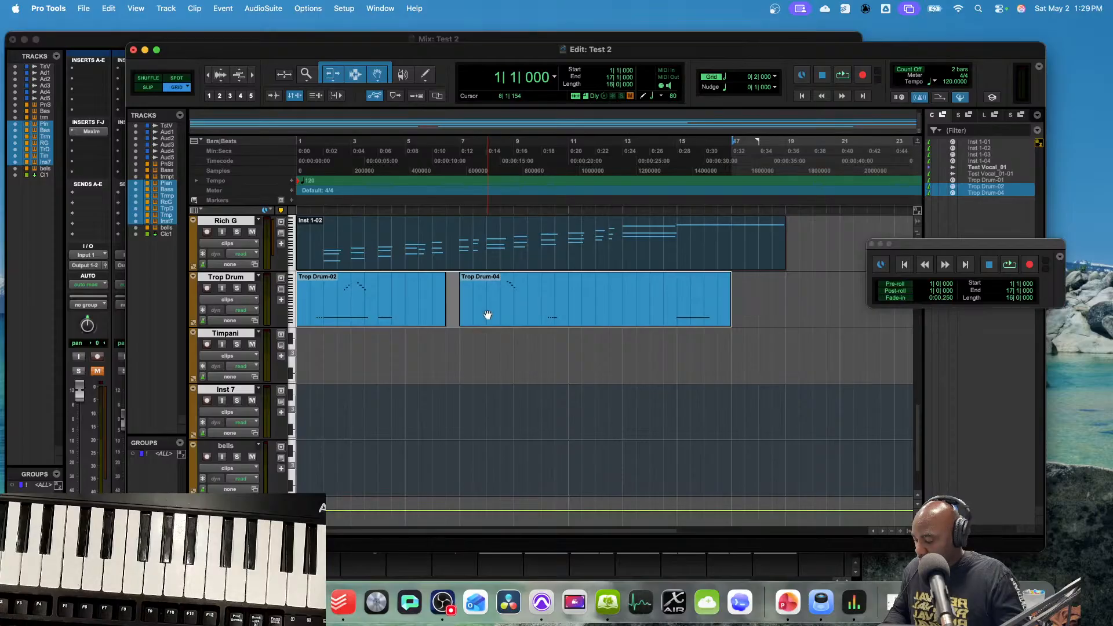
pyautogui.click(419, 349)
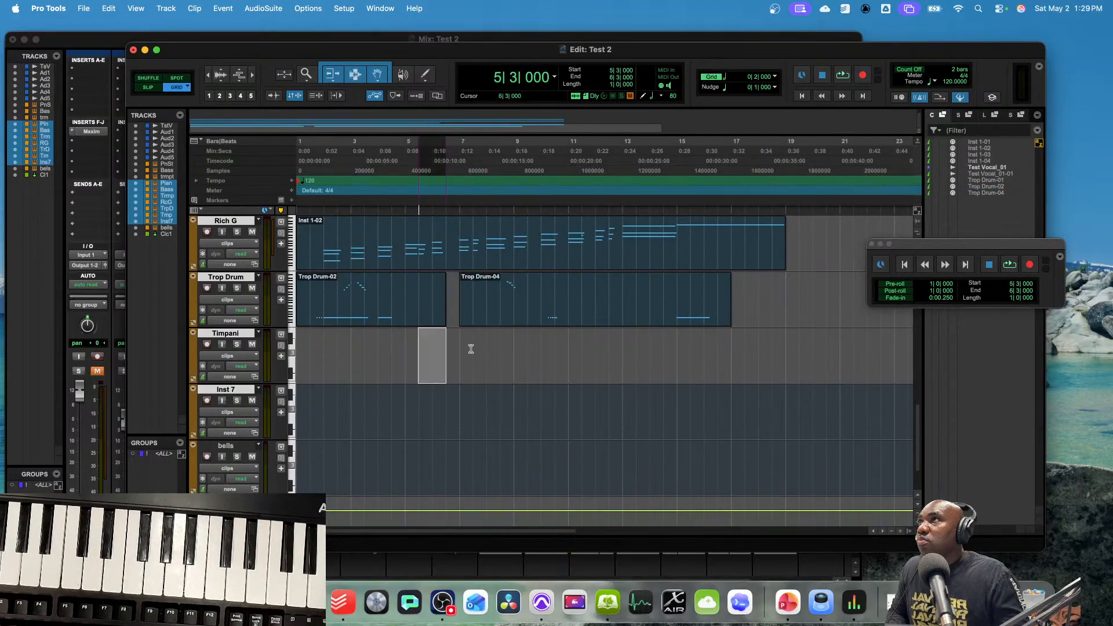
pyautogui.moveTo(429, 348); pyautogui.dragTo(699, 347)
pyautogui.press('super+v')
pyautogui.moveTo(516, 371); pyautogui.dragTo(380, 372)
pyautogui.press('space')
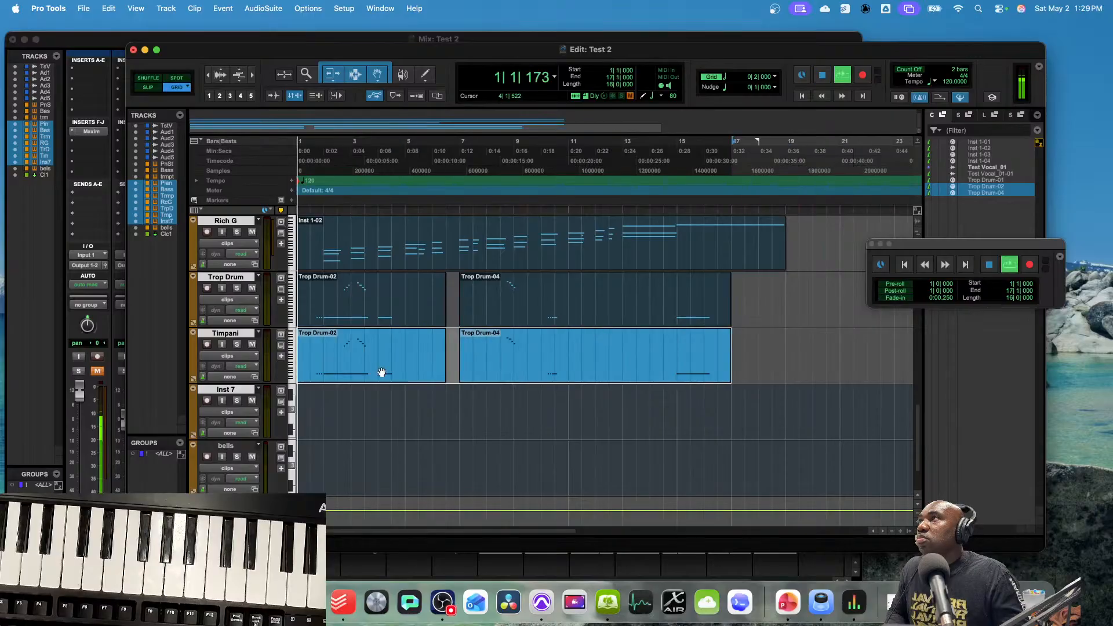
# - Set the Trop Drum track's left pan to 32 and the Timpani track's right pan to 37 in the Mix window
pyautogui.click(789, 36)
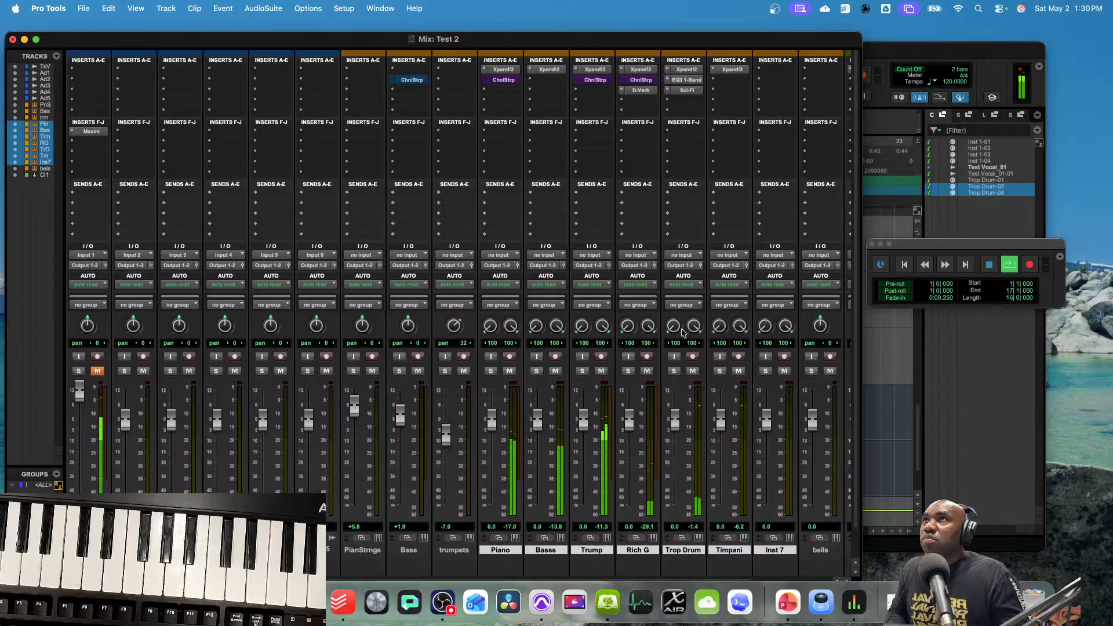
pyautogui.moveTo(664, 312); pyautogui.dragTo(662, 292)
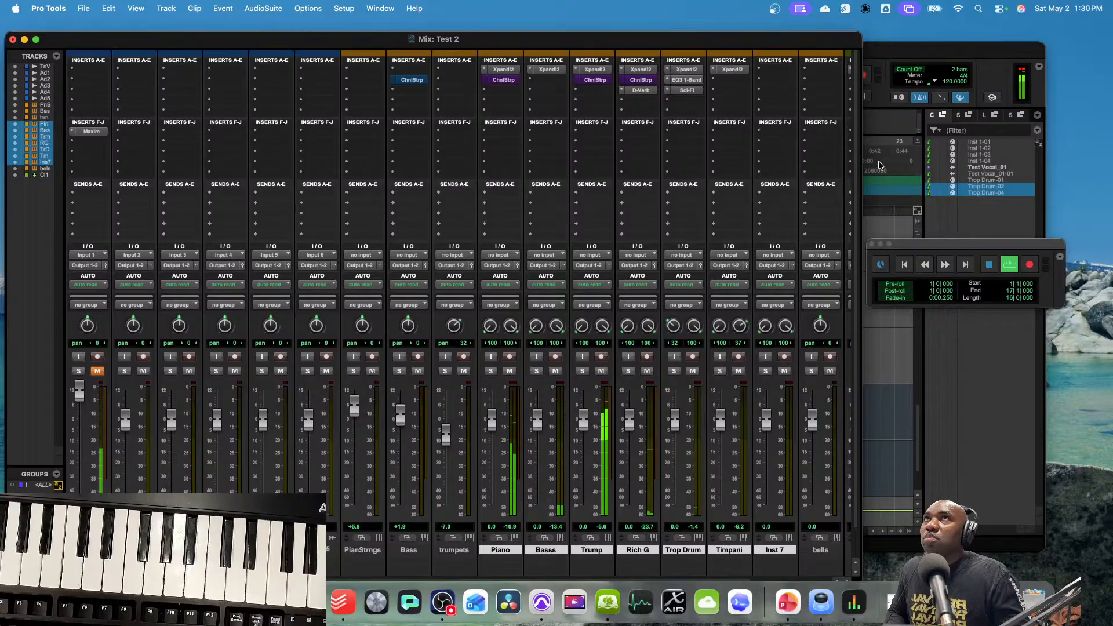
# - Shorten the Rich G track's clip in the Edit window to end at bar 11, beat 3
pyautogui.click(885, 65)
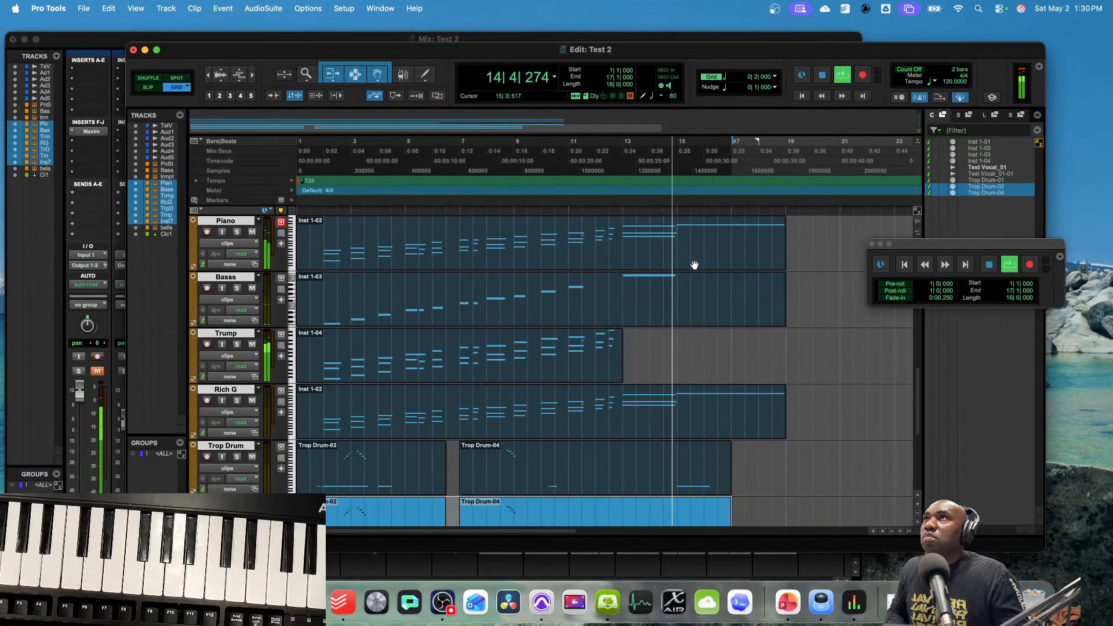
pyautogui.moveTo(784, 425); pyautogui.dragTo(575, 429)
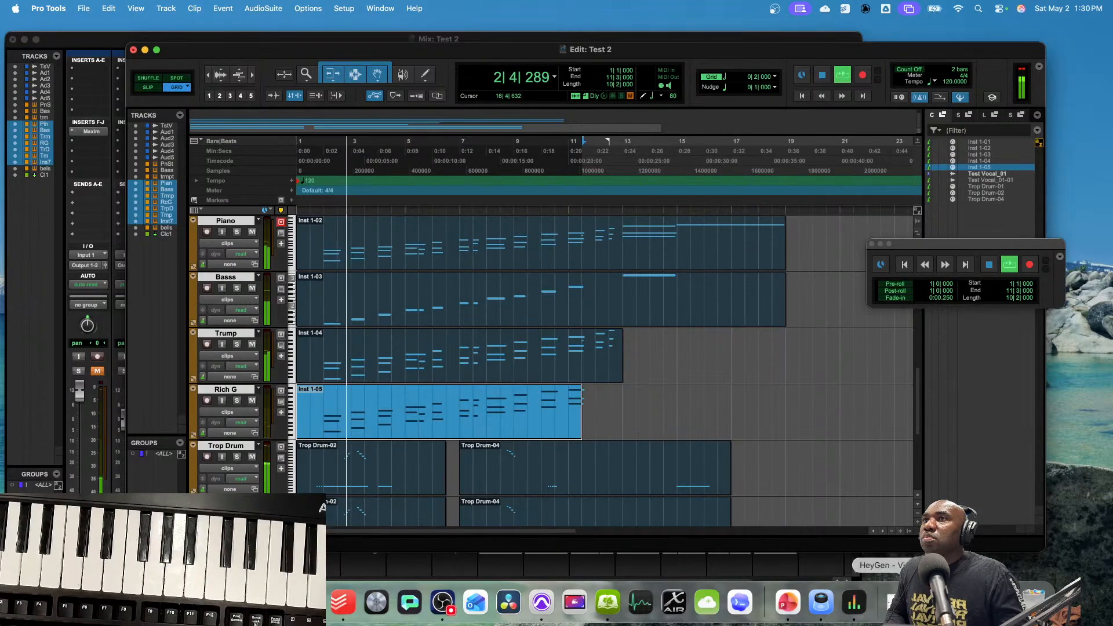
# - Look over the Piano track's Channel Strip settings, and insert the multichannel Dyn3 Expander/Gate (stereo) plug-in below it
pyautogui.click(857, 573)
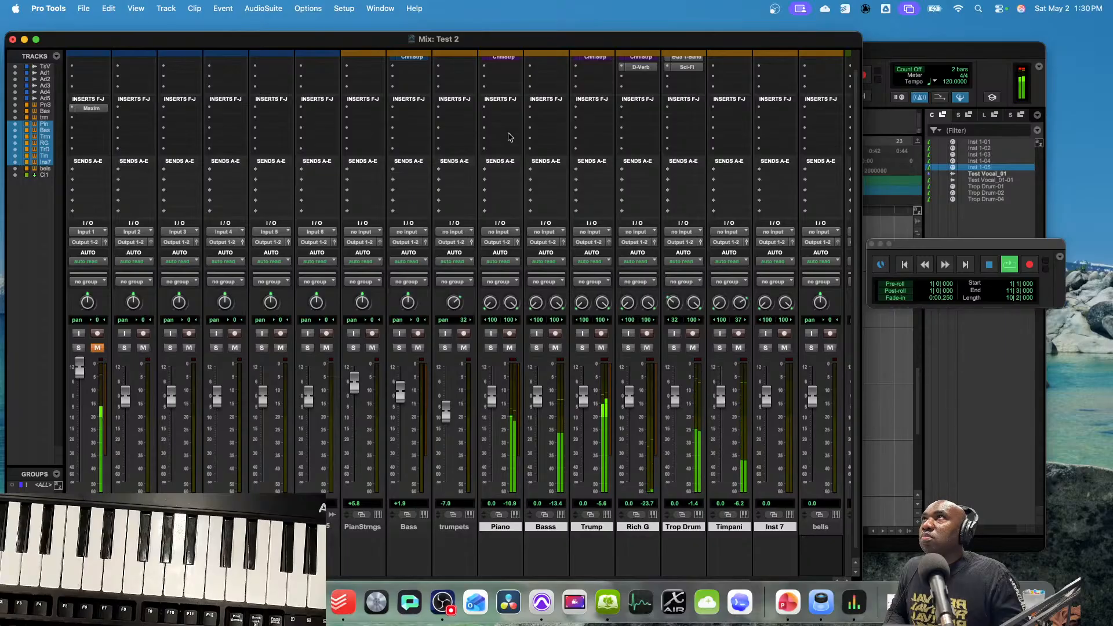
pyautogui.scroll(2, 512, 155)
pyautogui.click(503, 80)
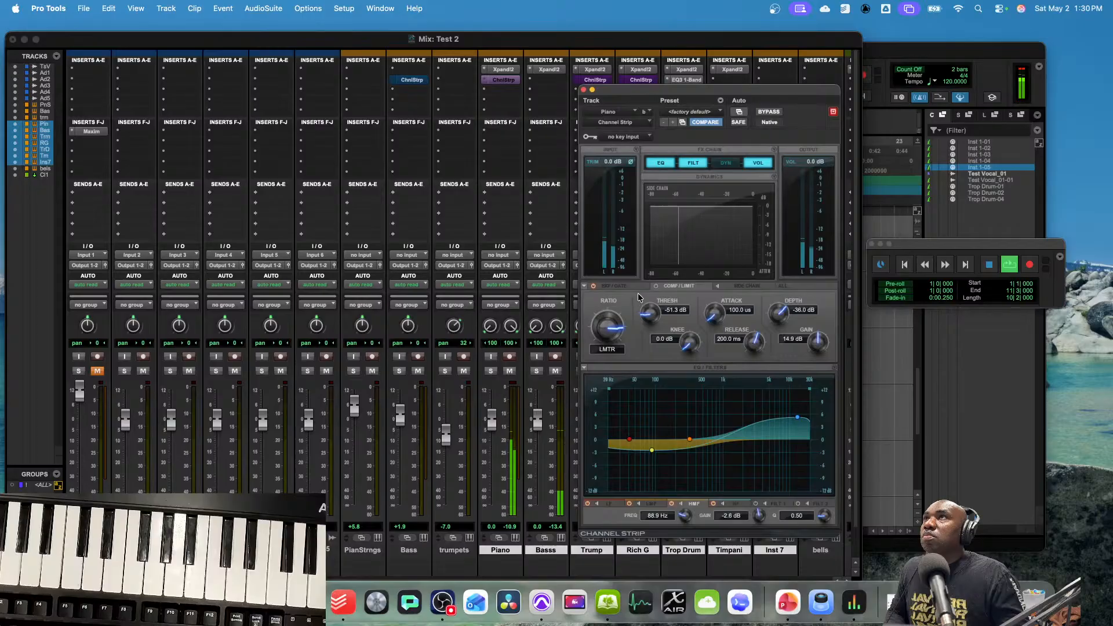
pyautogui.click(584, 90)
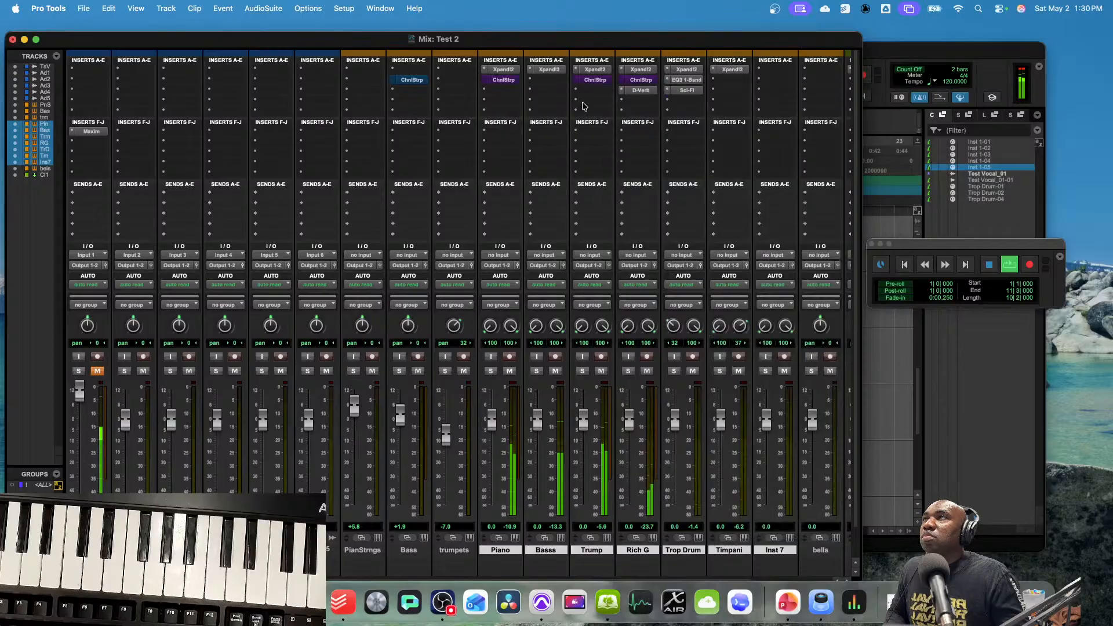
pyautogui.click(493, 97)
pyautogui.moveTo(539, 91)
pyautogui.moveTo(619, 104)
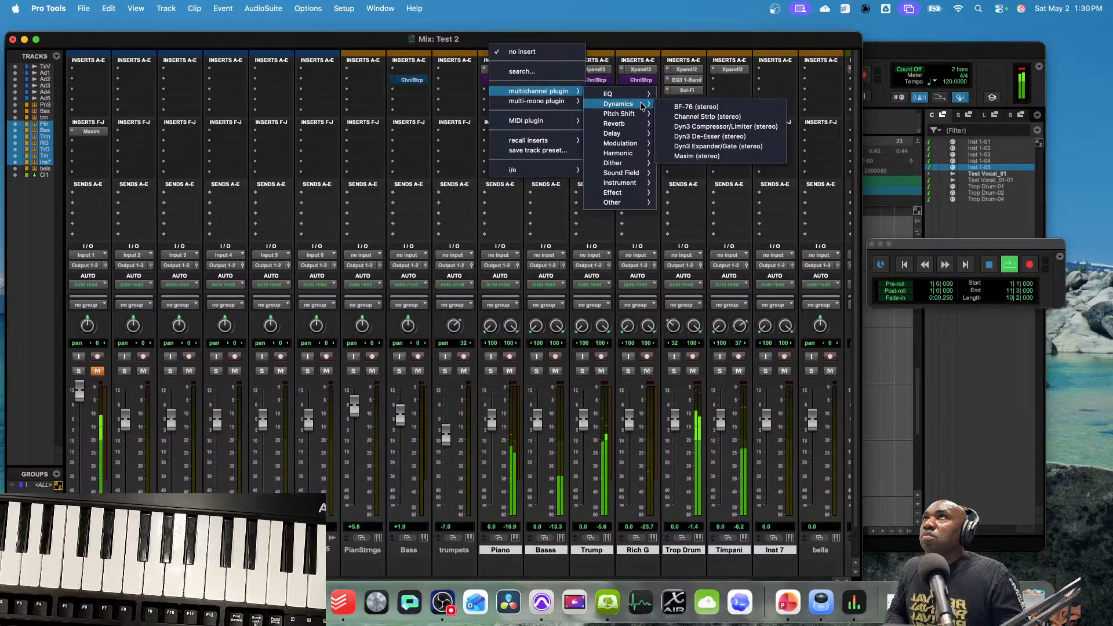
pyautogui.click(691, 146)
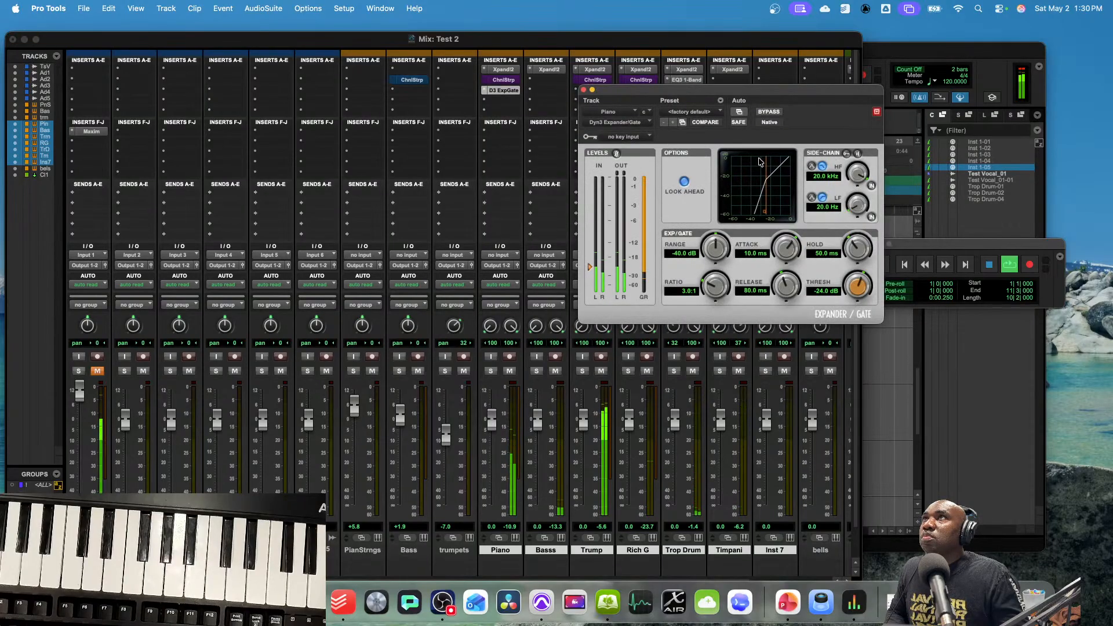
# - Move the Expander/Gate window clear of the Edit window's clips, and shorten the Trump track's clip to end at bar 11
pyautogui.click(896, 51)
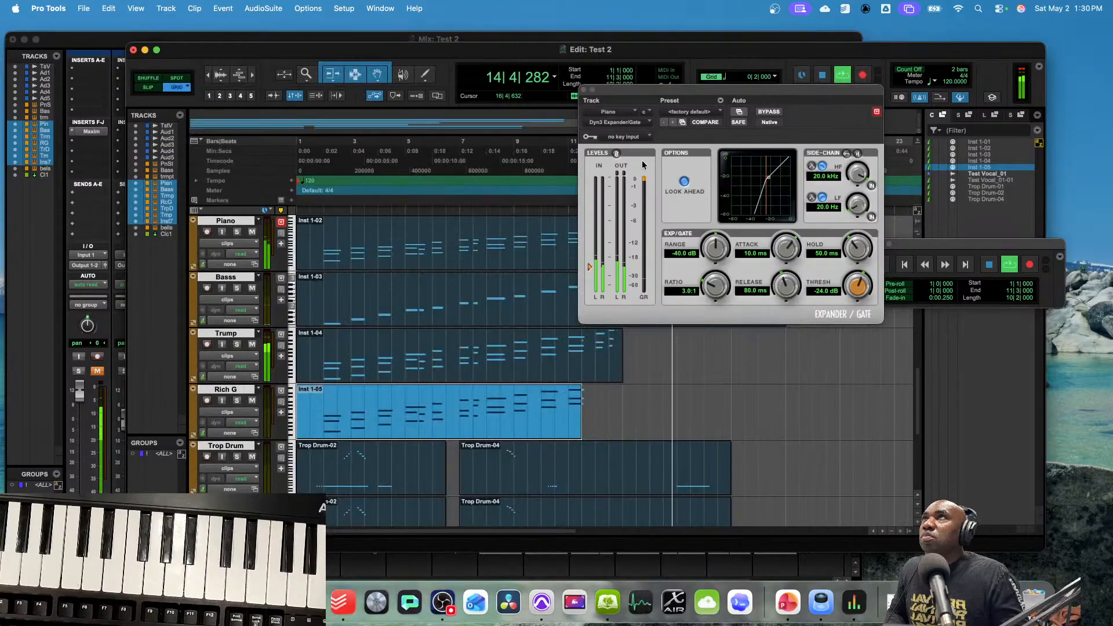
pyautogui.moveTo(627, 92); pyautogui.dragTo(867, 183)
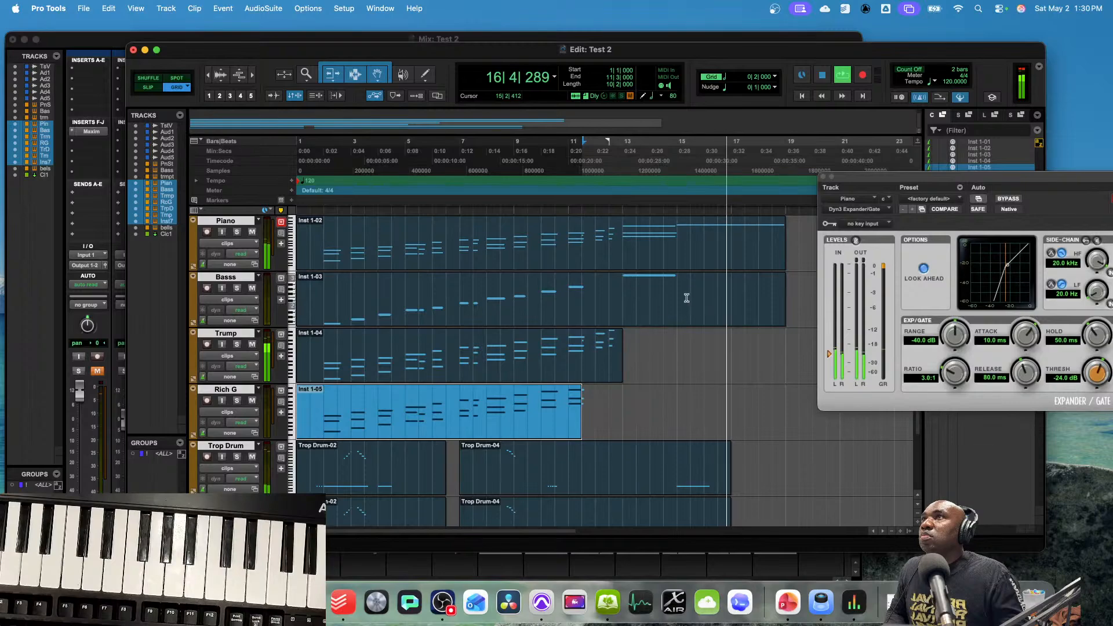
pyautogui.moveTo(615, 366); pyautogui.dragTo(560, 366)
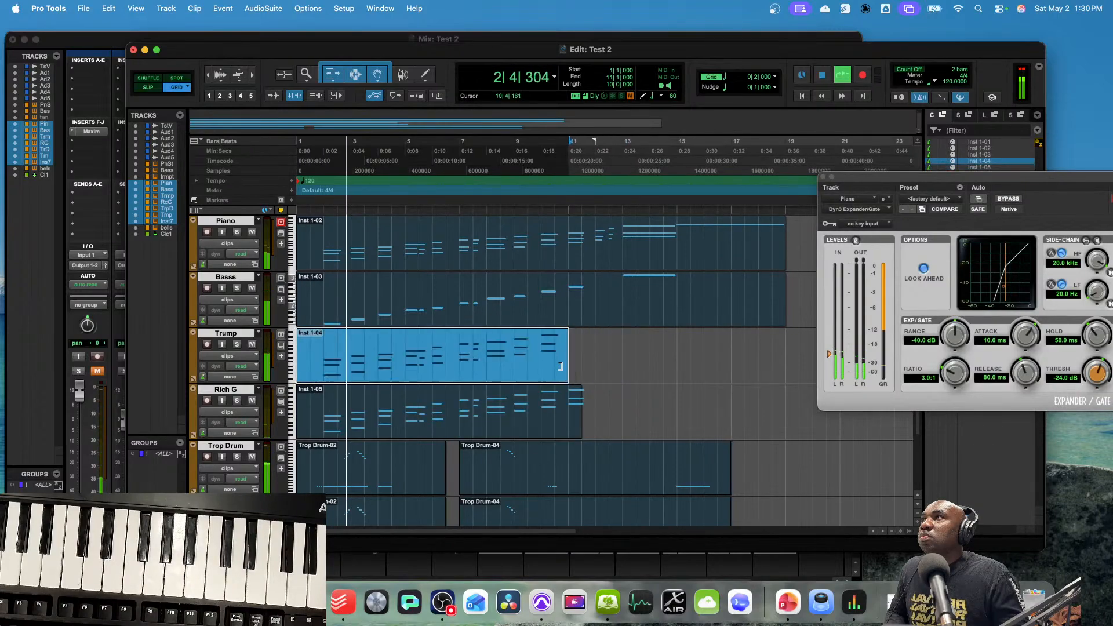
# - Check the levels in the Mix window, and restart playback from the session start in the Edit window
pyautogui.click(812, 39)
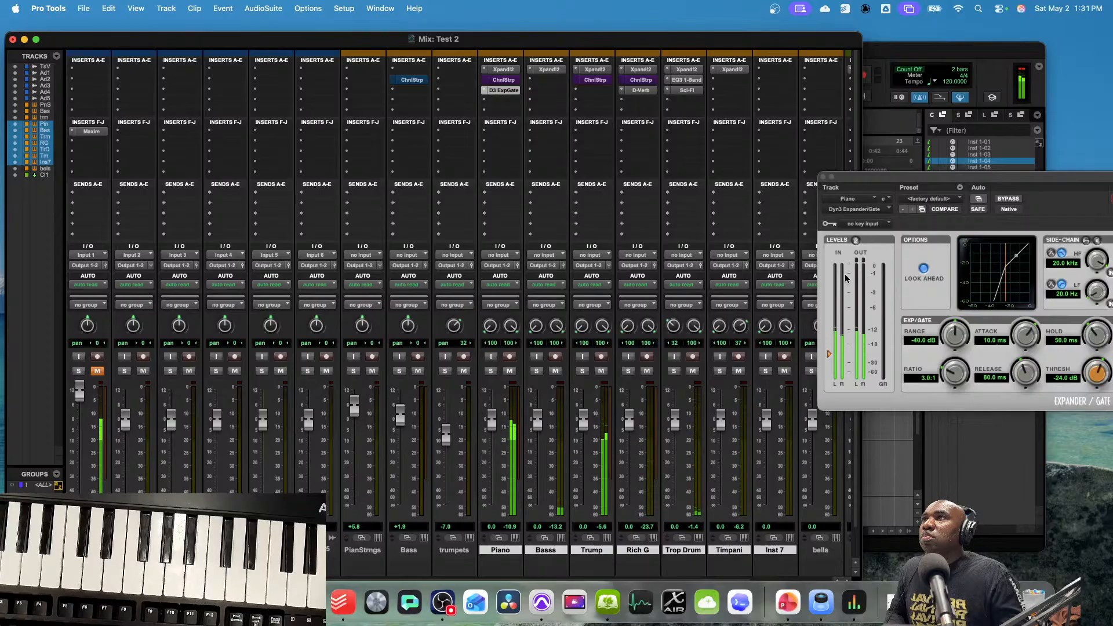
pyautogui.click(892, 50)
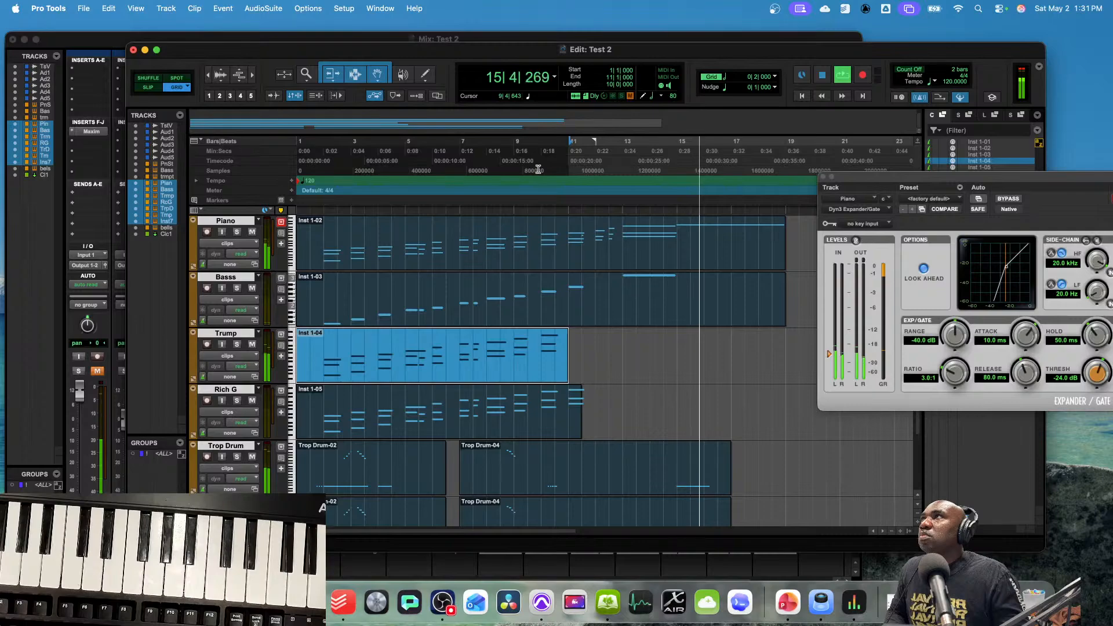
pyautogui.press('Return')
pyautogui.press('space')
pyautogui.press('space')
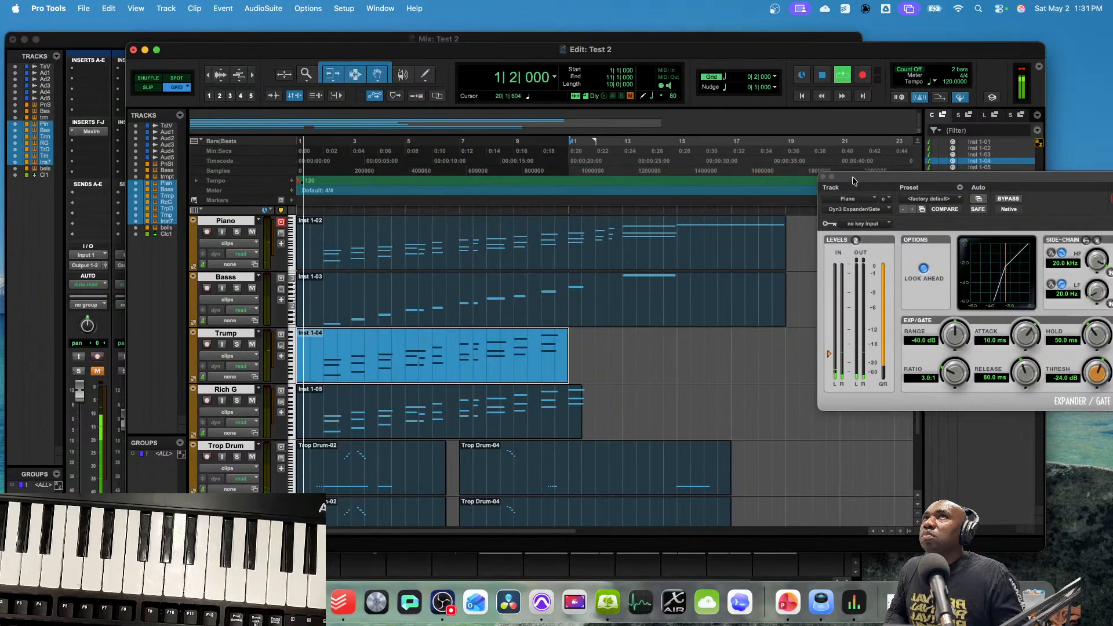
# - Load the Vocal Expander preset in the Piano track's Expander/Gate and close the plug-in window
pyautogui.moveTo(844, 188); pyautogui.dragTo(610, 183)
pyautogui.click(694, 194)
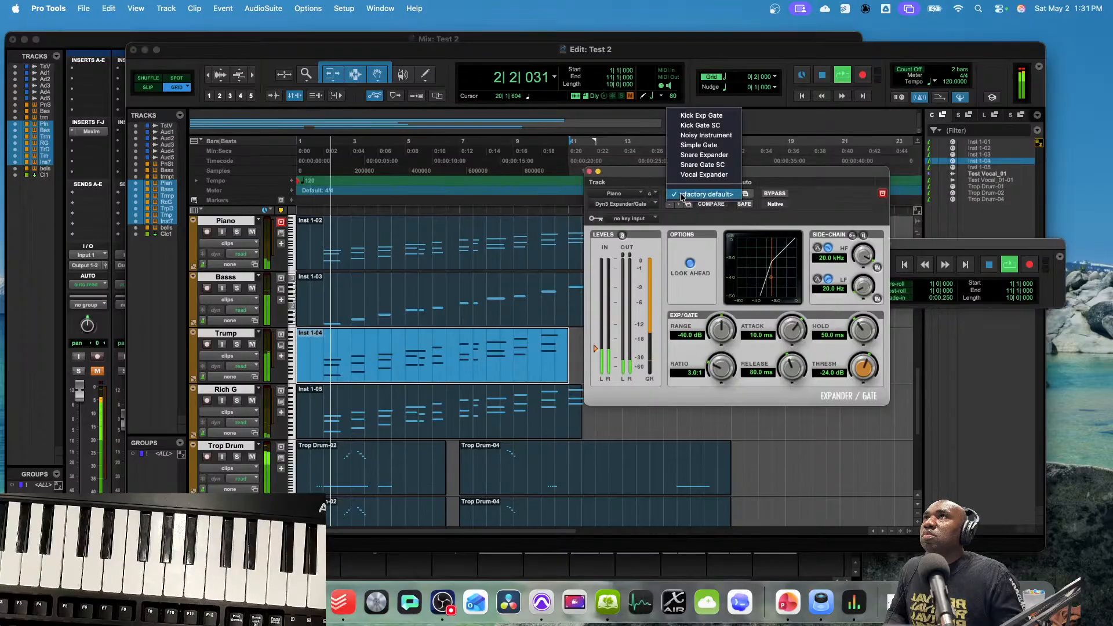
pyautogui.click(721, 174)
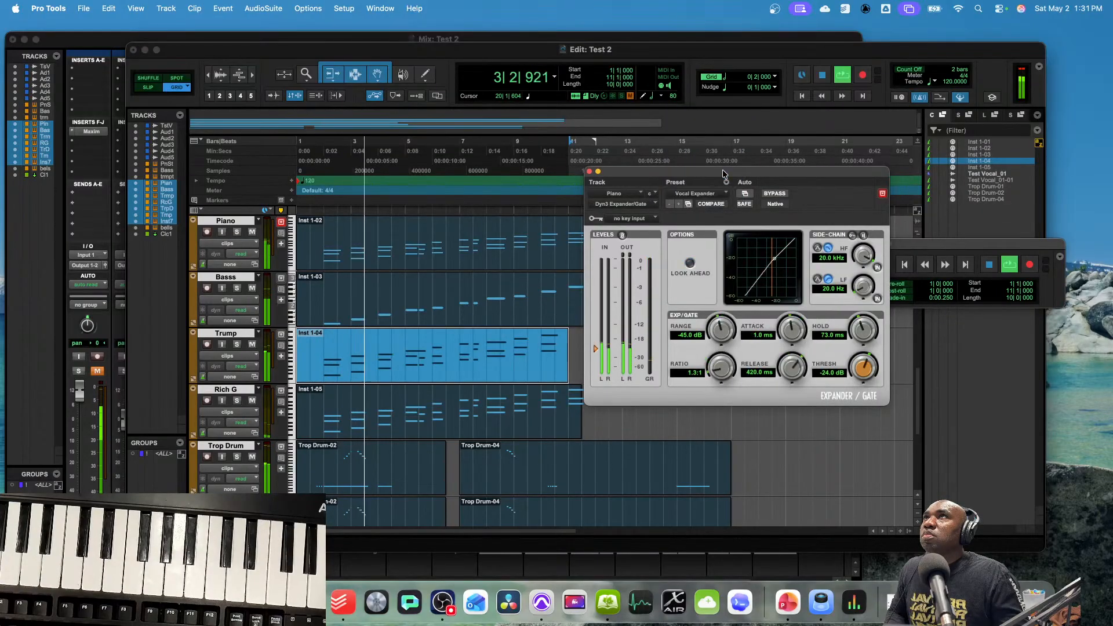
pyautogui.click(589, 171)
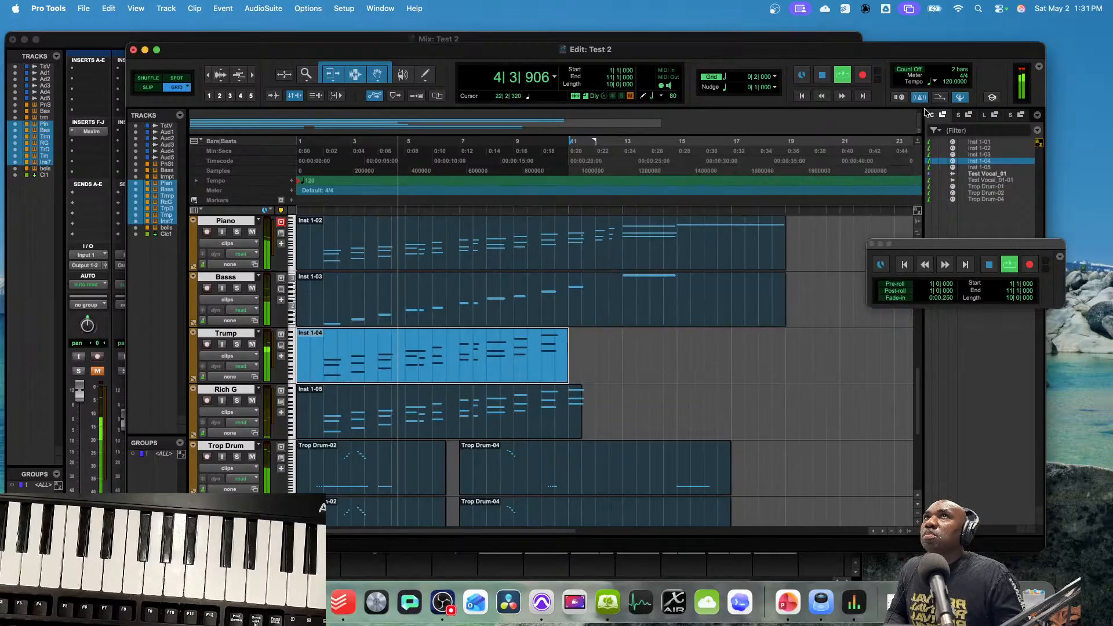
# - Replace the Piano track's Expander/Gate with Time Adjuster (stereo), and set its left delay to 3048 samples and right delay to 668 samples
pyautogui.click(773, 38)
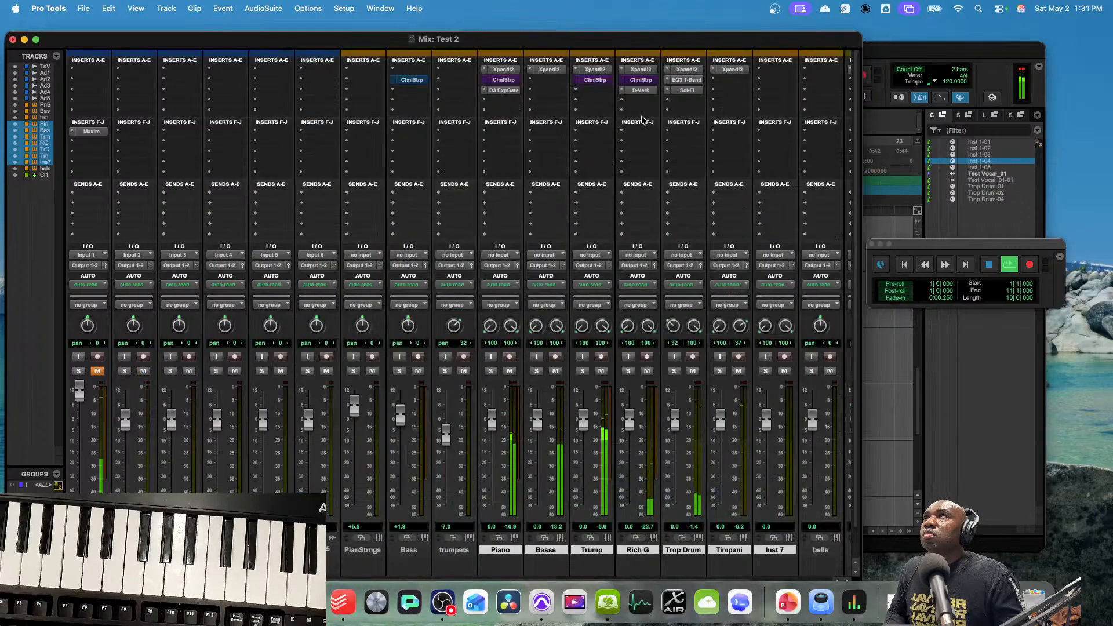
pyautogui.click(485, 92)
pyautogui.moveTo(620, 129)
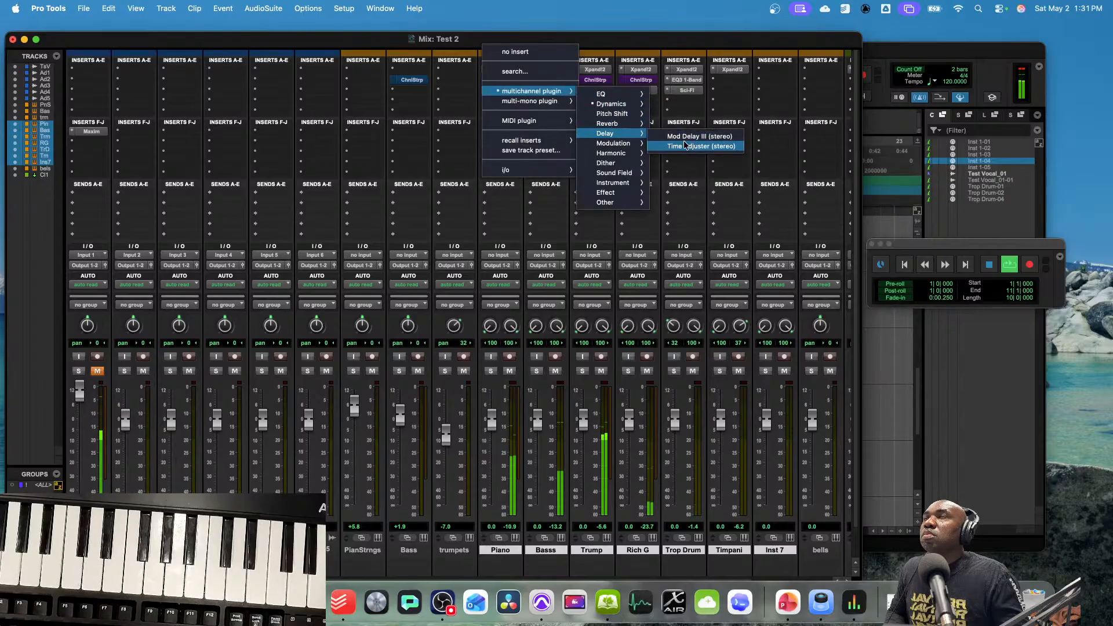
pyautogui.click(685, 145)
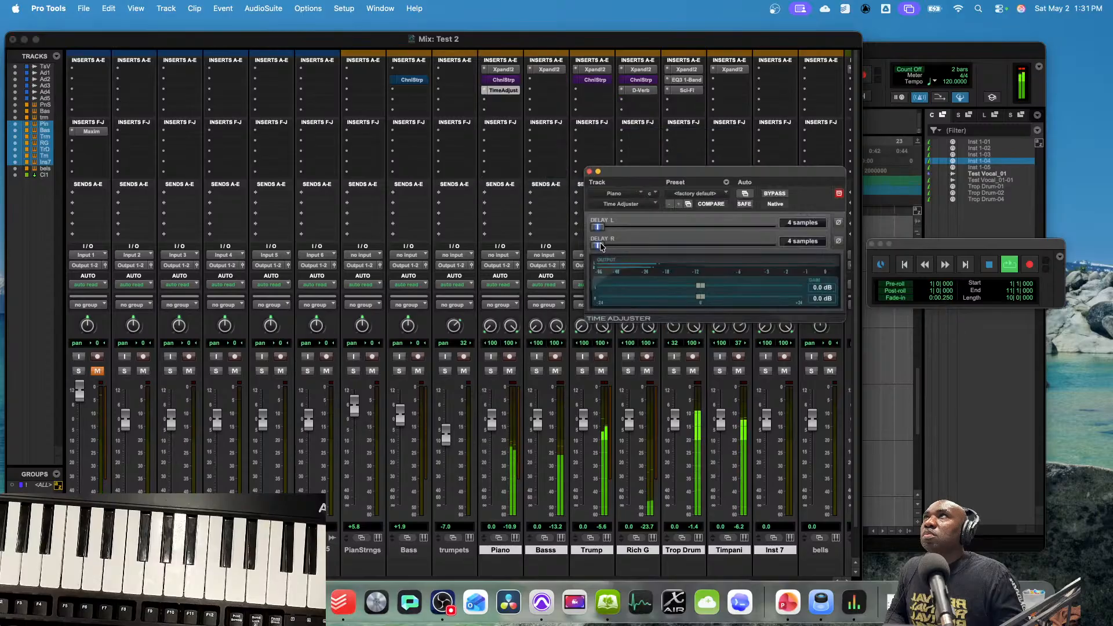
pyautogui.moveTo(601, 246); pyautogui.dragTo(614, 247)
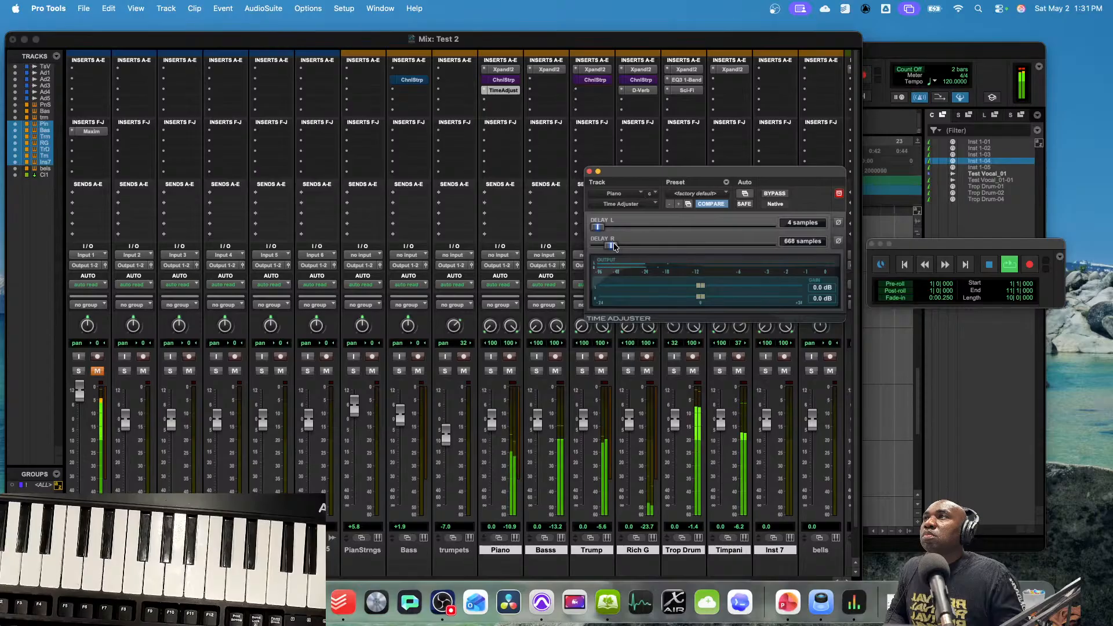
pyautogui.moveTo(603, 230); pyautogui.dragTo(664, 230)
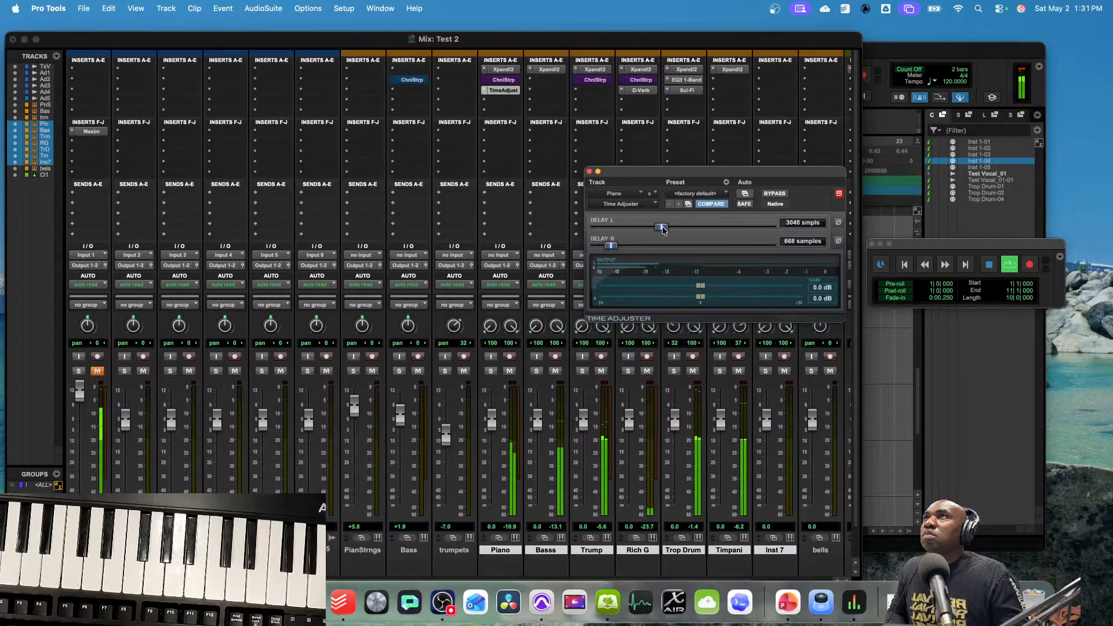
# - Insert the multichannel D-Verb (stereo) below the Piano track's Time Adjuster and set its wet/dry mix to 17%
pyautogui.click(501, 101)
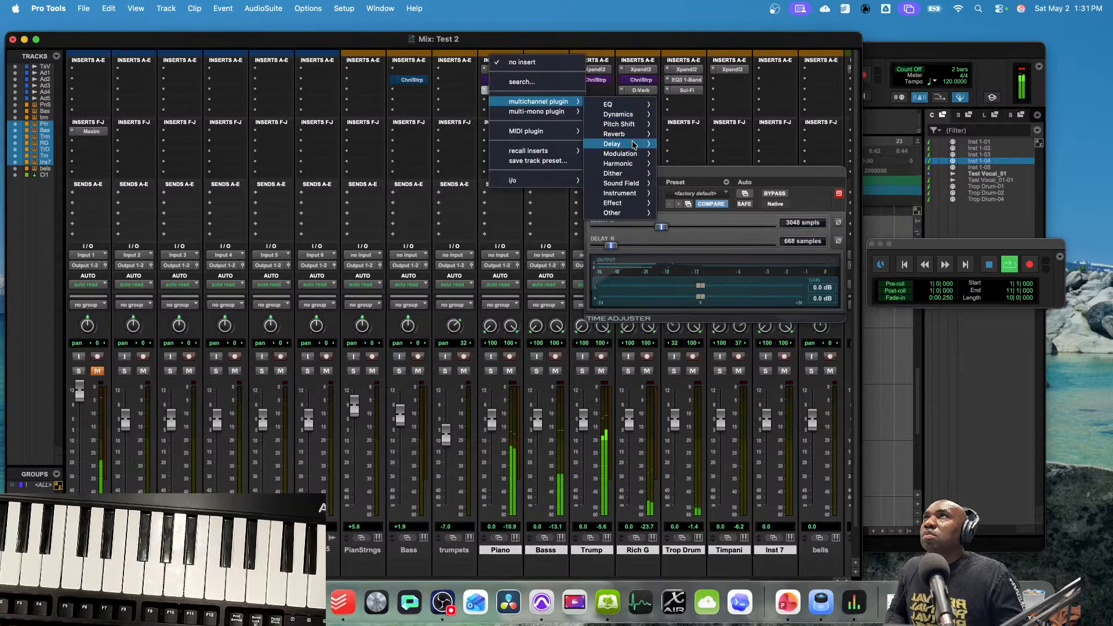
pyautogui.moveTo(630, 135)
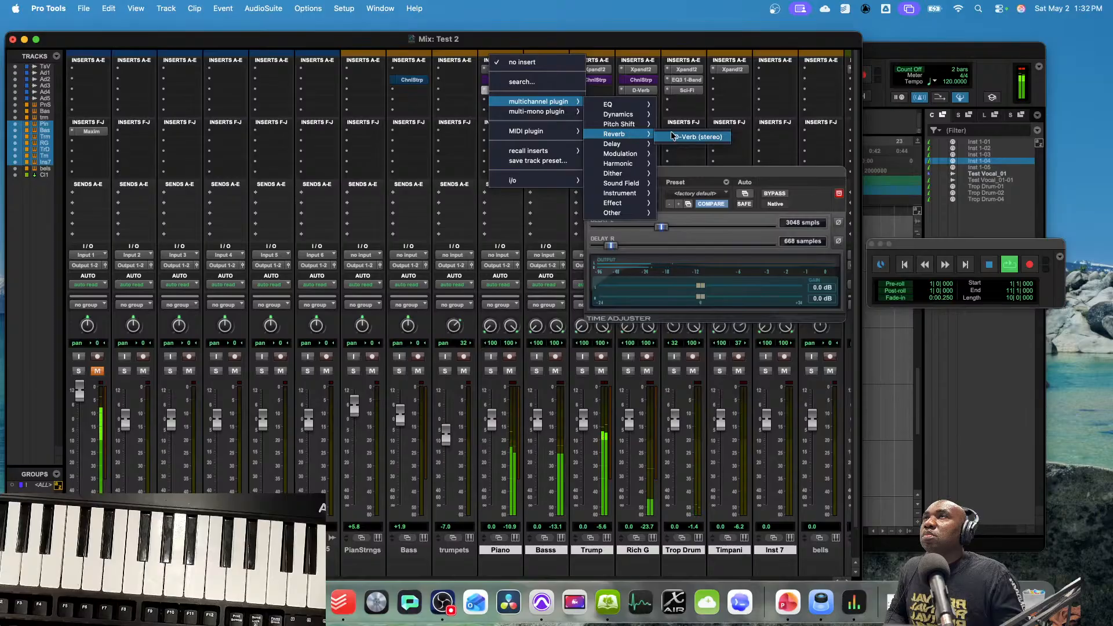
pyautogui.moveTo(630, 166)
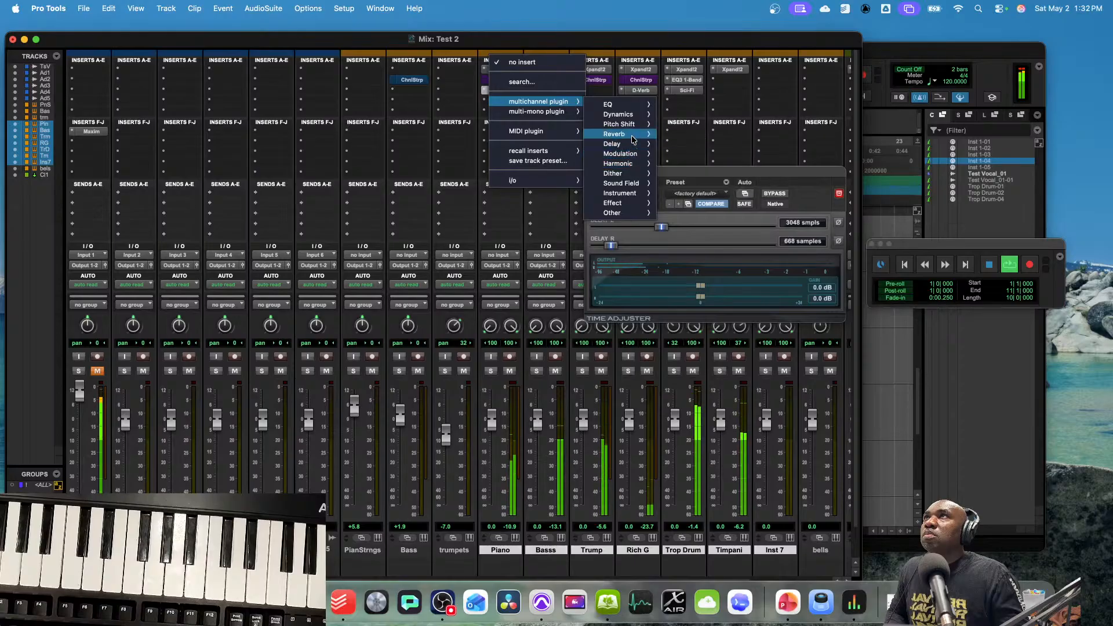
pyautogui.click(684, 137)
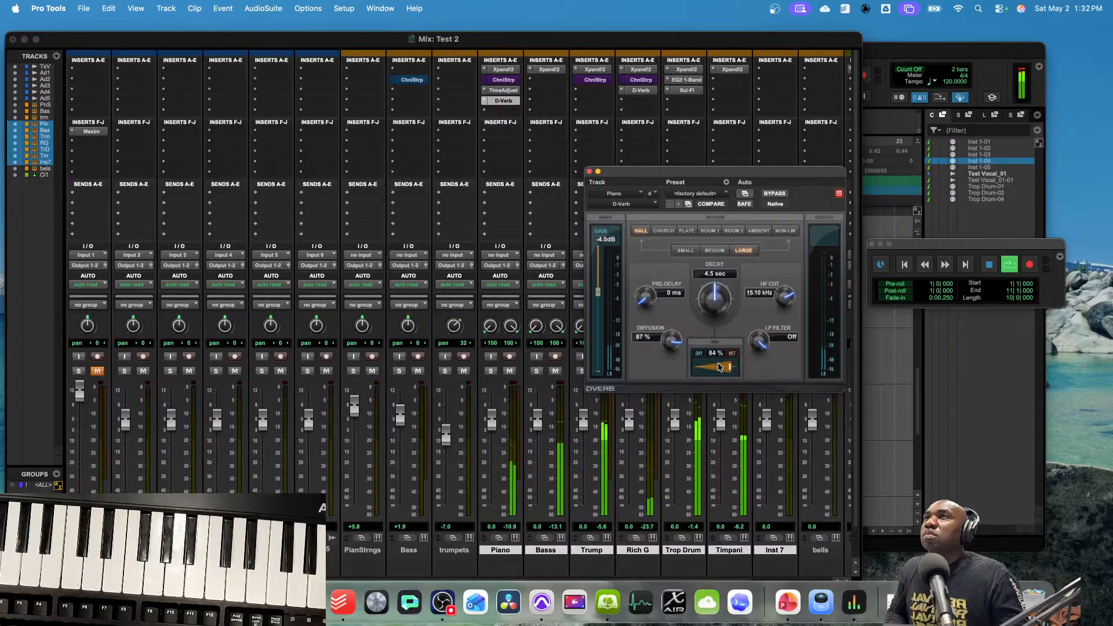
pyautogui.moveTo(716, 363); pyautogui.dragTo(684, 371)
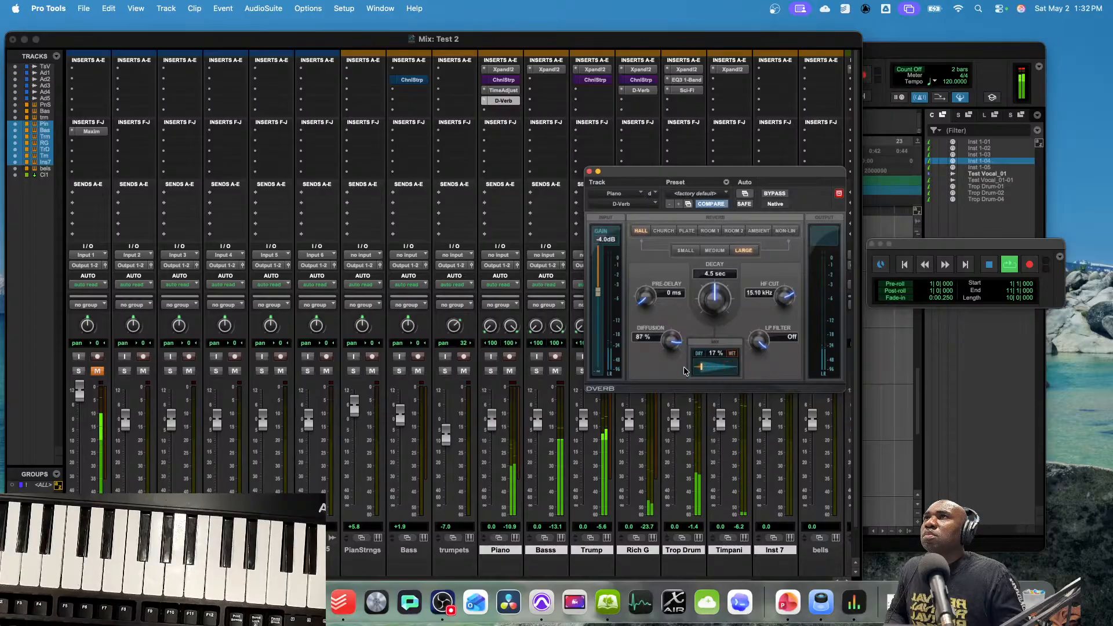
# - Replace the Piano track's Channel Strip with the multichannel EQ3 7-Band (stereo) plug-in
pyautogui.click(503, 79)
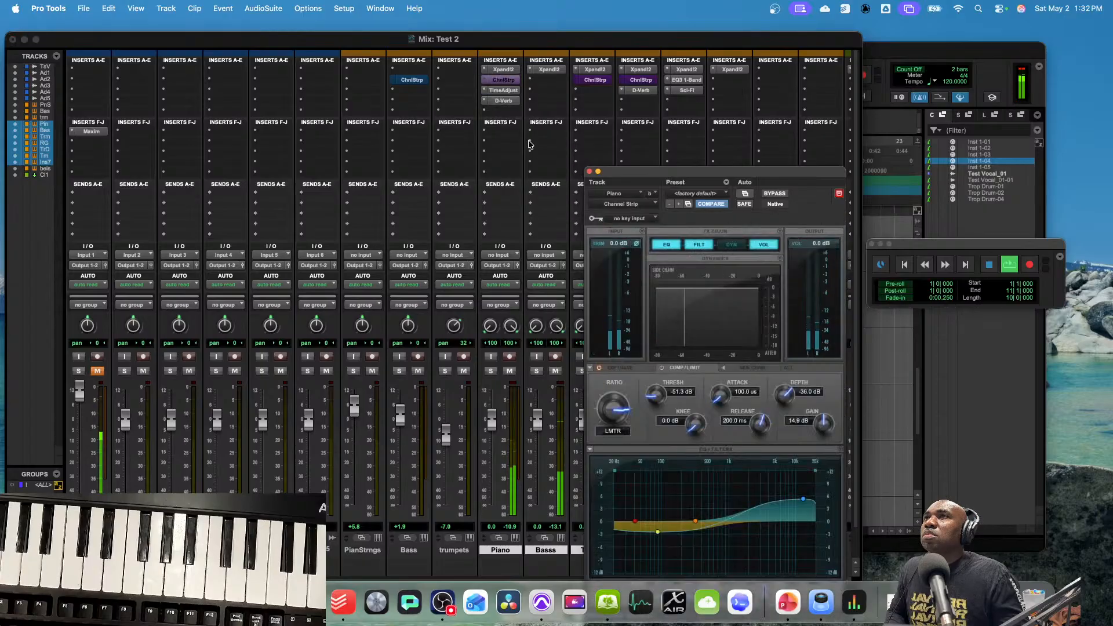
pyautogui.click(482, 80)
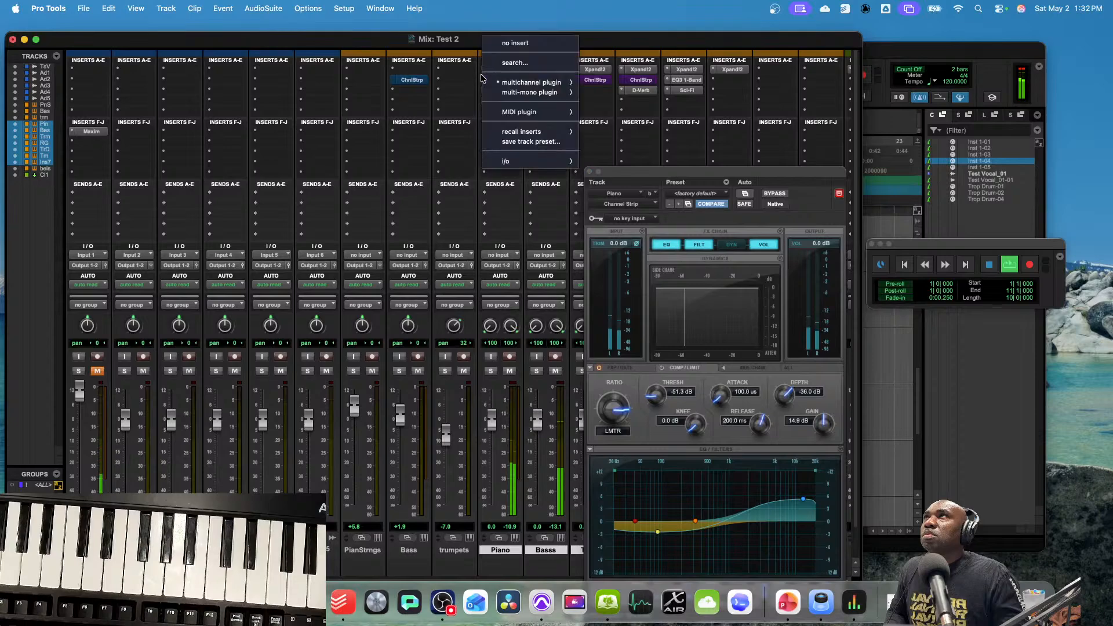
pyautogui.moveTo(533, 83)
pyautogui.moveTo(620, 87)
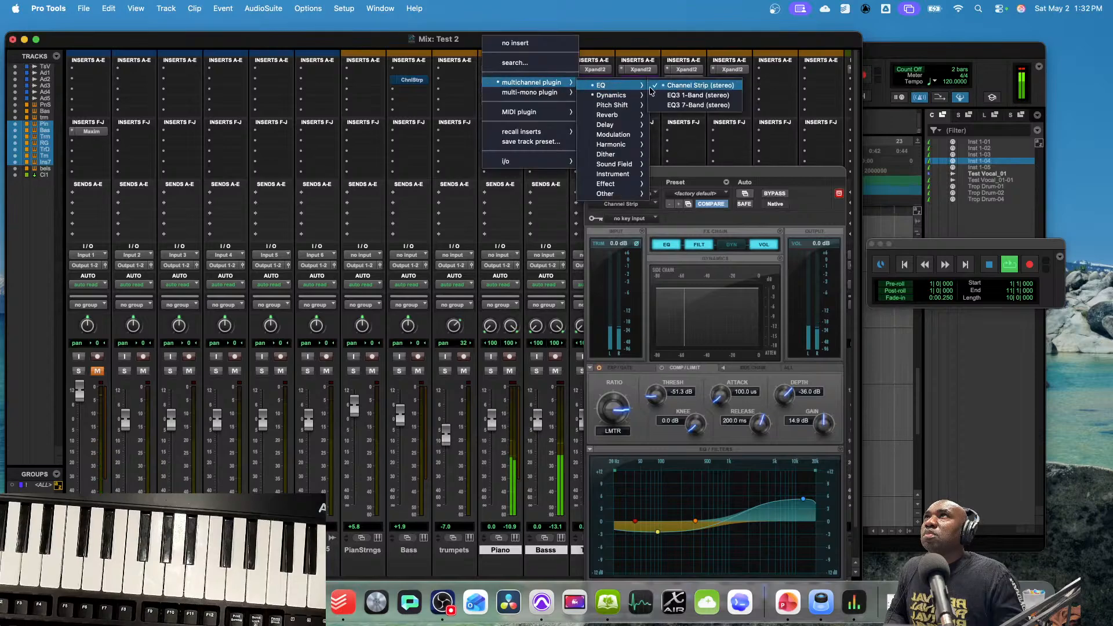
pyautogui.click(682, 108)
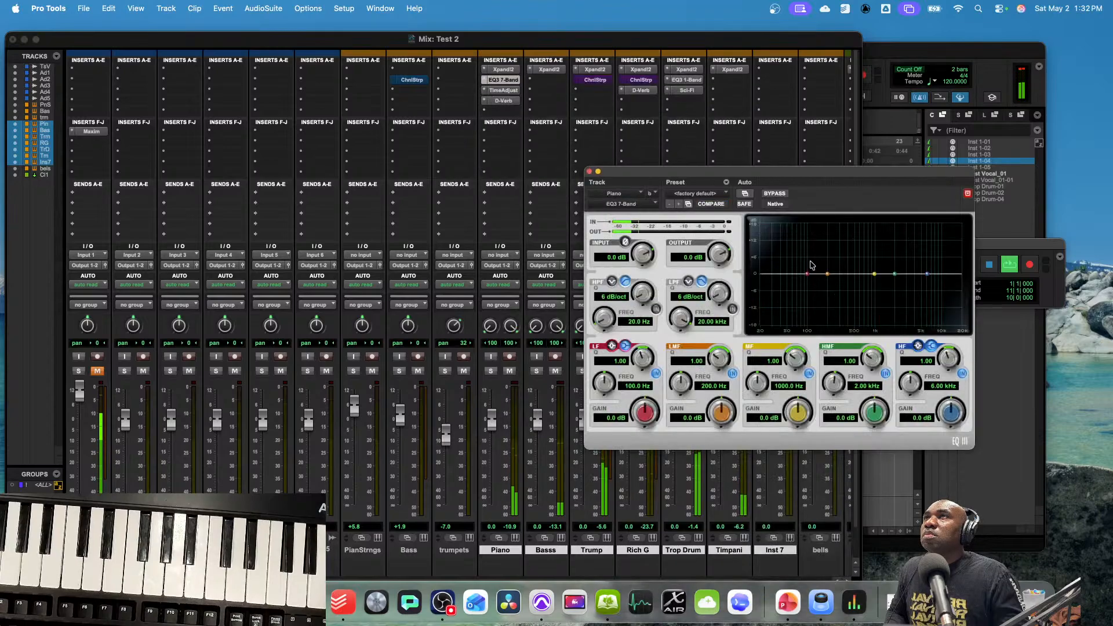
# - Shape the Piano EQ with LF -5.5 dB at 145.6 Hz, HMF 8.1 dB at 922.2 Hz and HF 5.0 dB at 1.80 kHz, then close it
pyautogui.moveTo(917, 261); pyautogui.dragTo(872, 253)
pyautogui.press('space')
pyautogui.moveTo(808, 277); pyautogui.dragTo(818, 291)
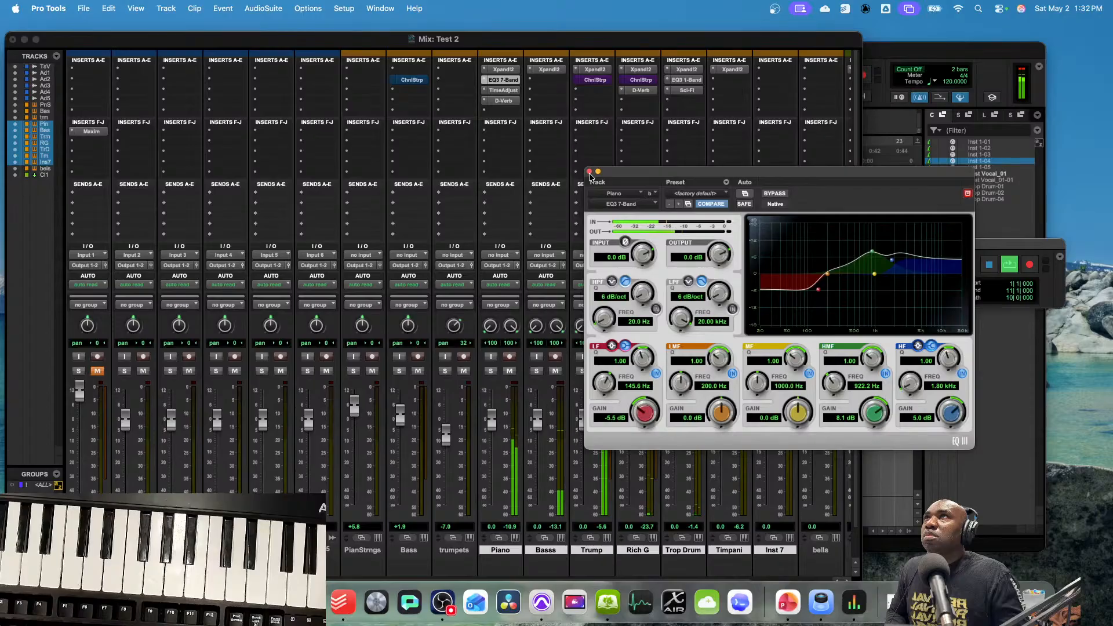
pyautogui.click(589, 172)
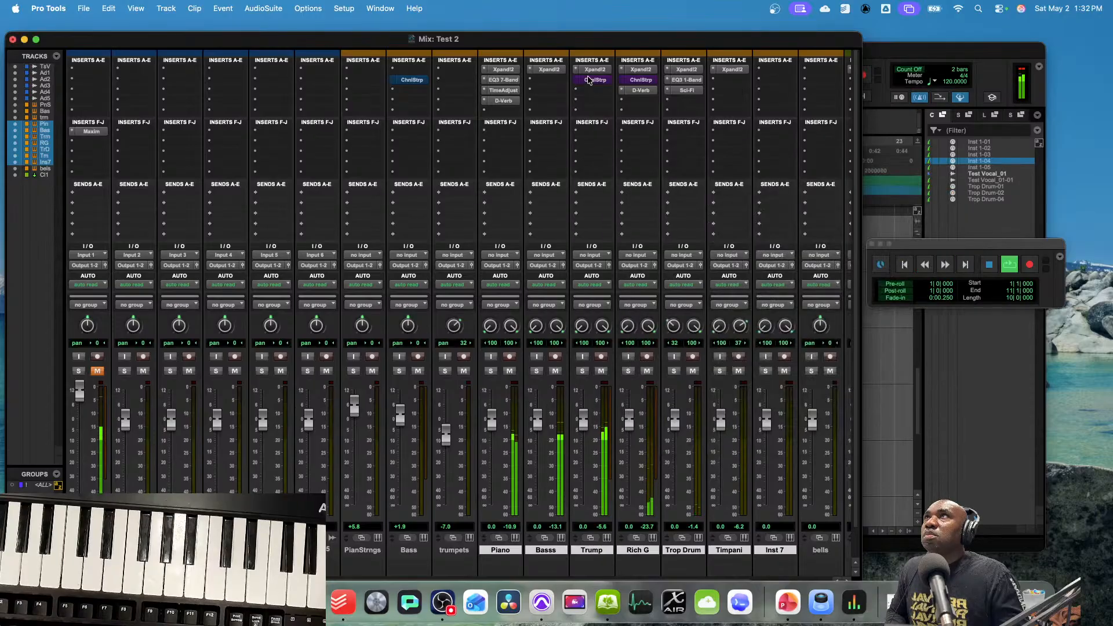
# - Compare the Trump track's Channel Strip with its 88.9 Hz band off and on, and set the LMF band to -4.4 dB at 922.7 Hz
pyautogui.click(592, 80)
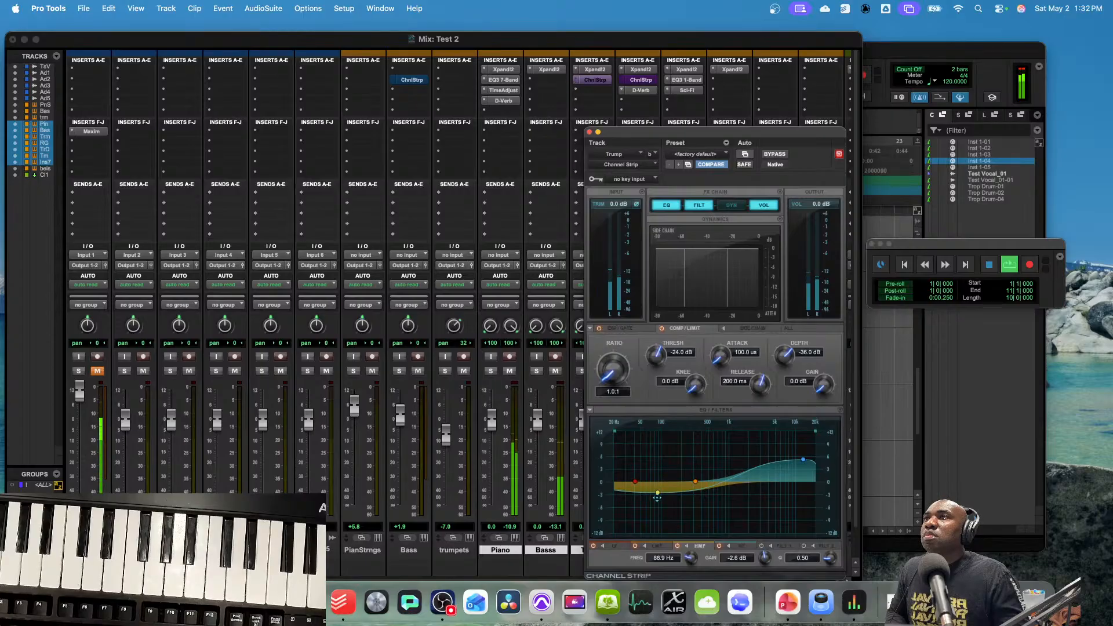
pyautogui.doubleClick(657, 496)
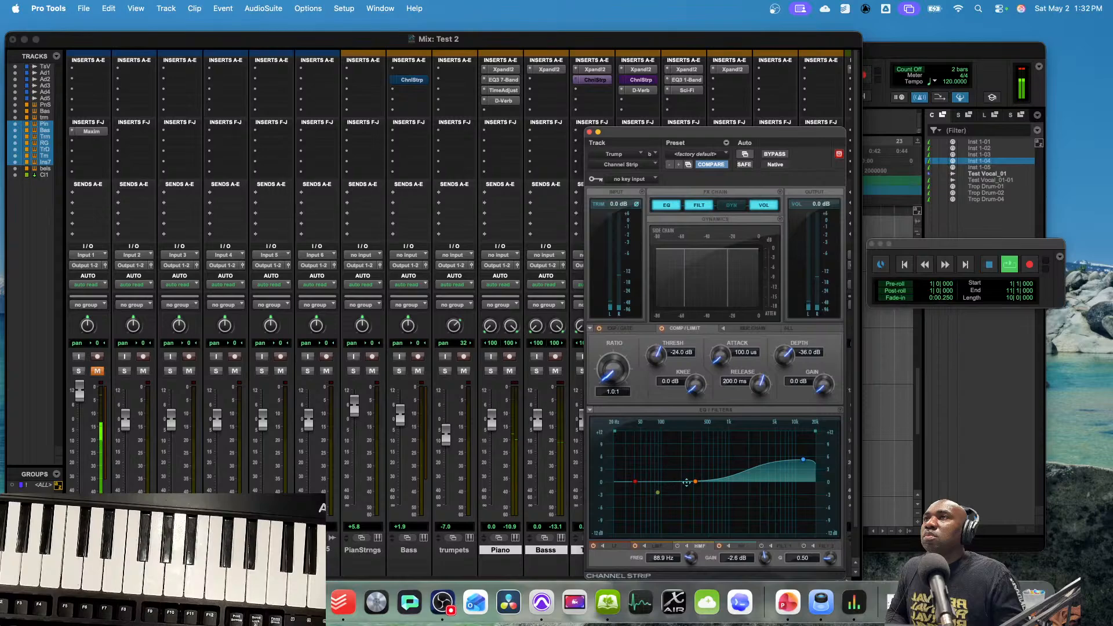
pyautogui.doubleClick(657, 493)
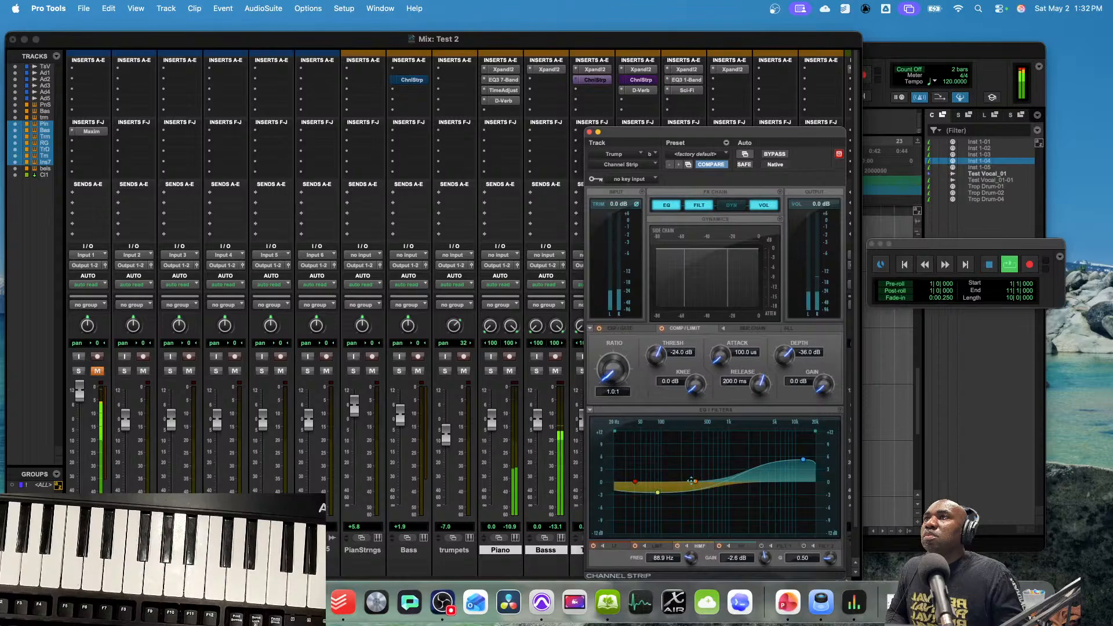
pyautogui.moveTo(696, 480); pyautogui.dragTo(722, 492)
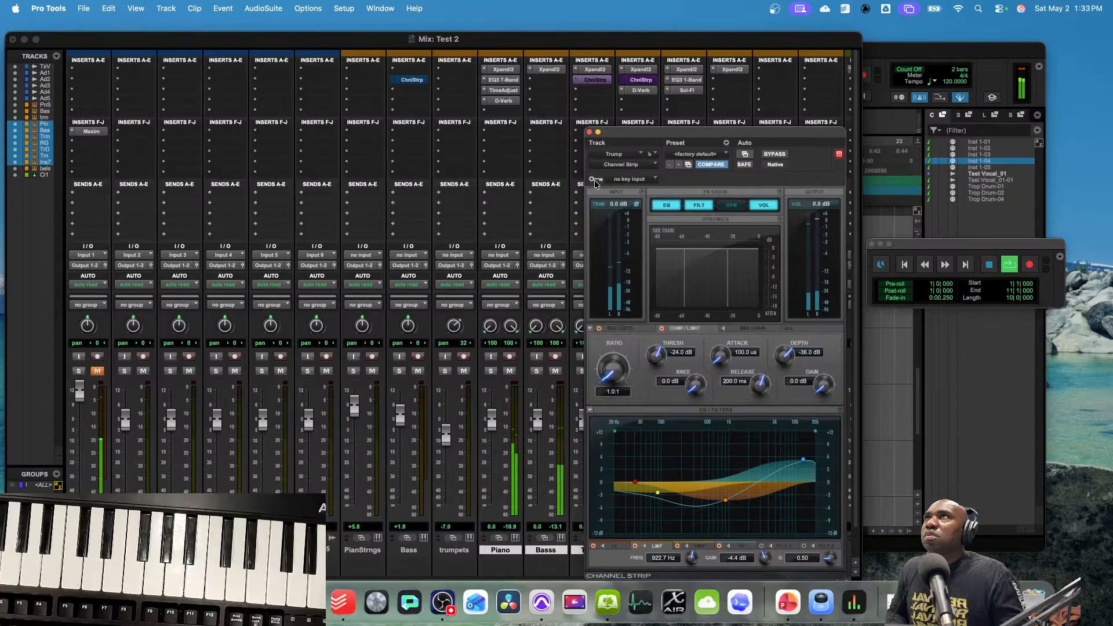
pyautogui.click(589, 133)
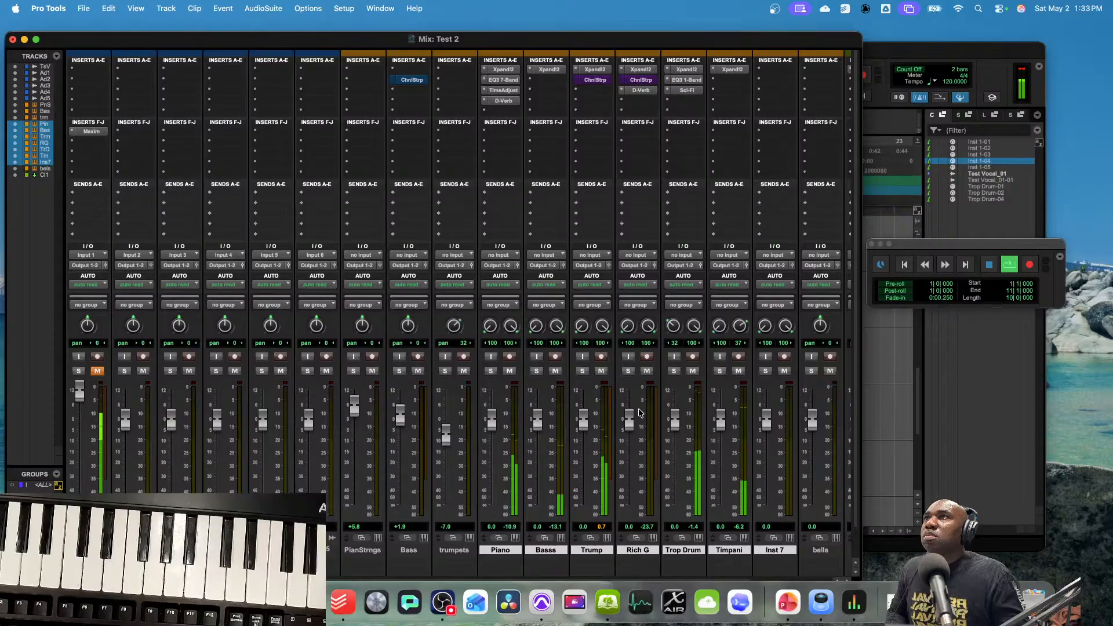
# - Raise the Rich G track's fader to +9.1 dB and its Xpand!2 master level to +6.0 dB
pyautogui.moveTo(629, 420); pyautogui.dragTo(629, 404)
pyautogui.click(641, 90)
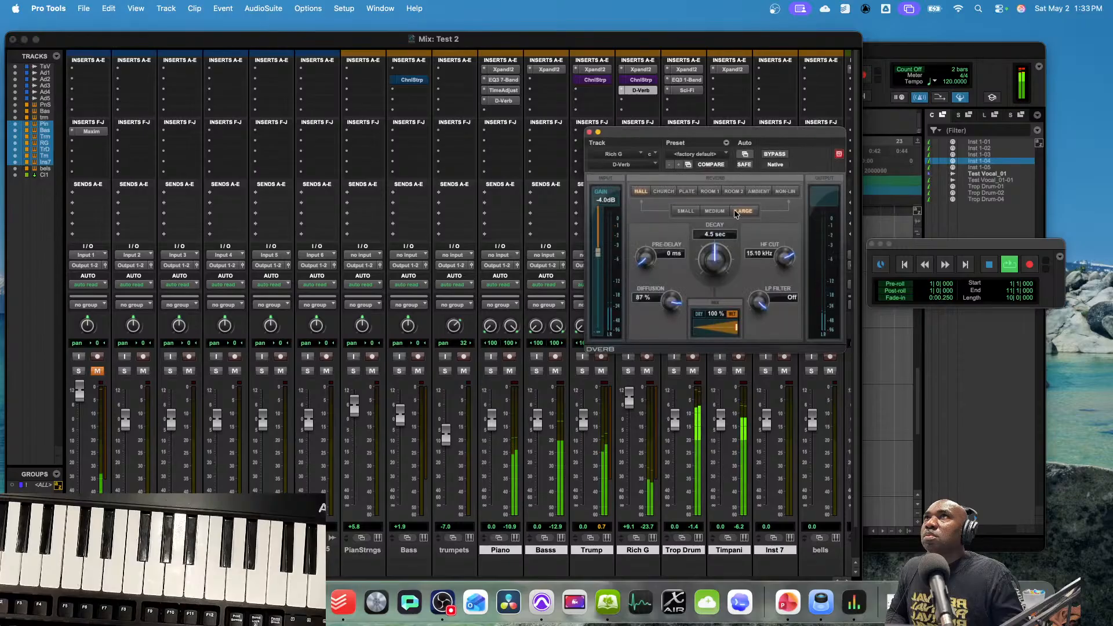
pyautogui.click(588, 132)
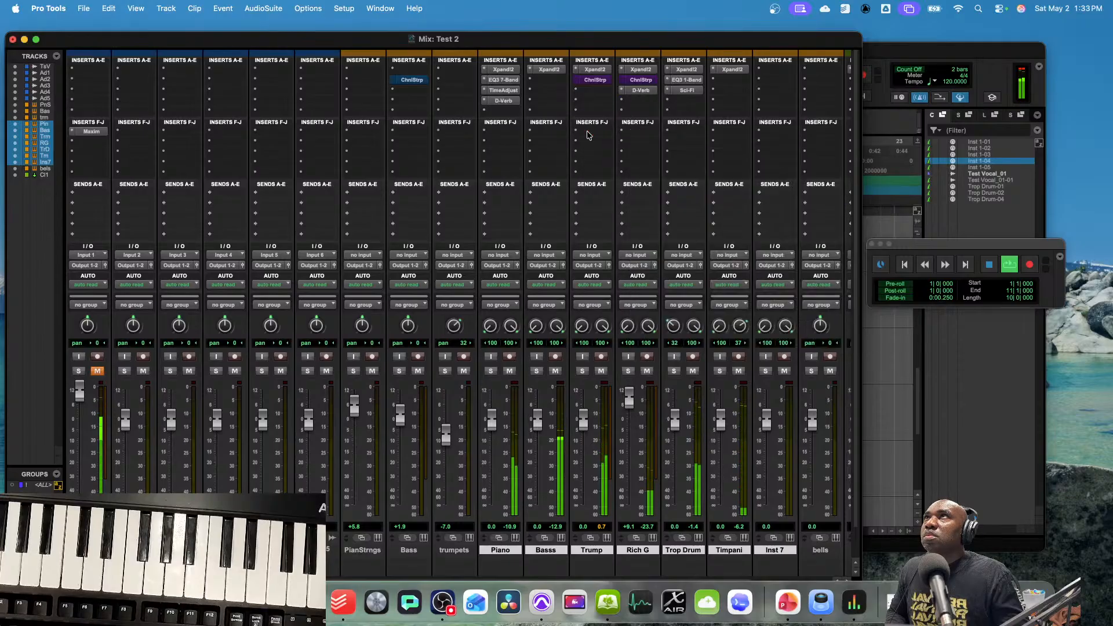
pyautogui.click(640, 69)
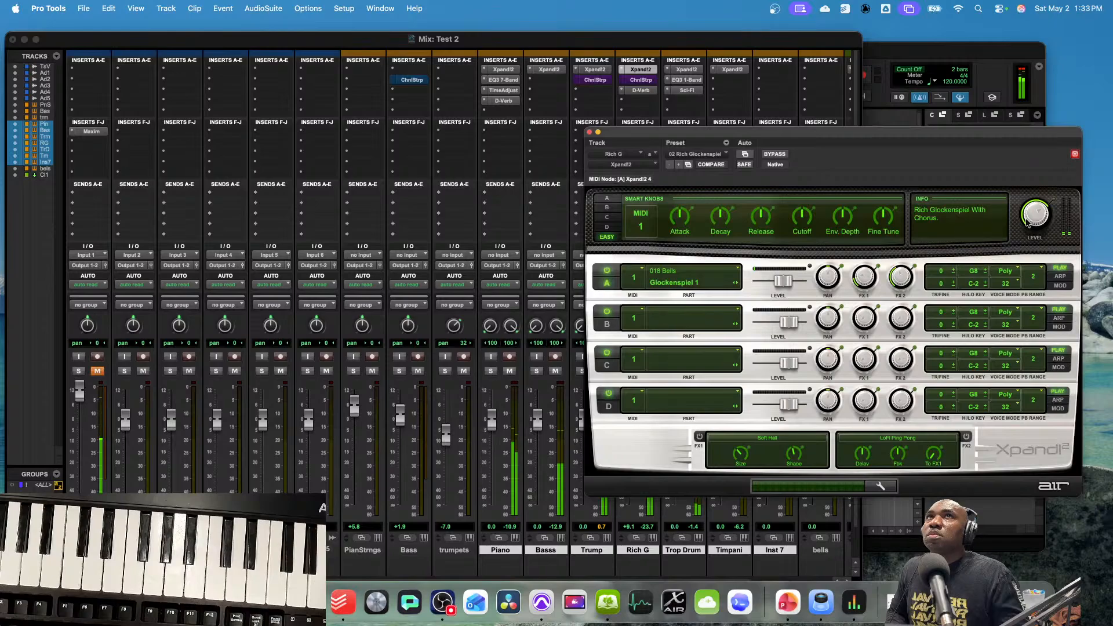
pyautogui.moveTo(1036, 213); pyautogui.dragTo(877, 129)
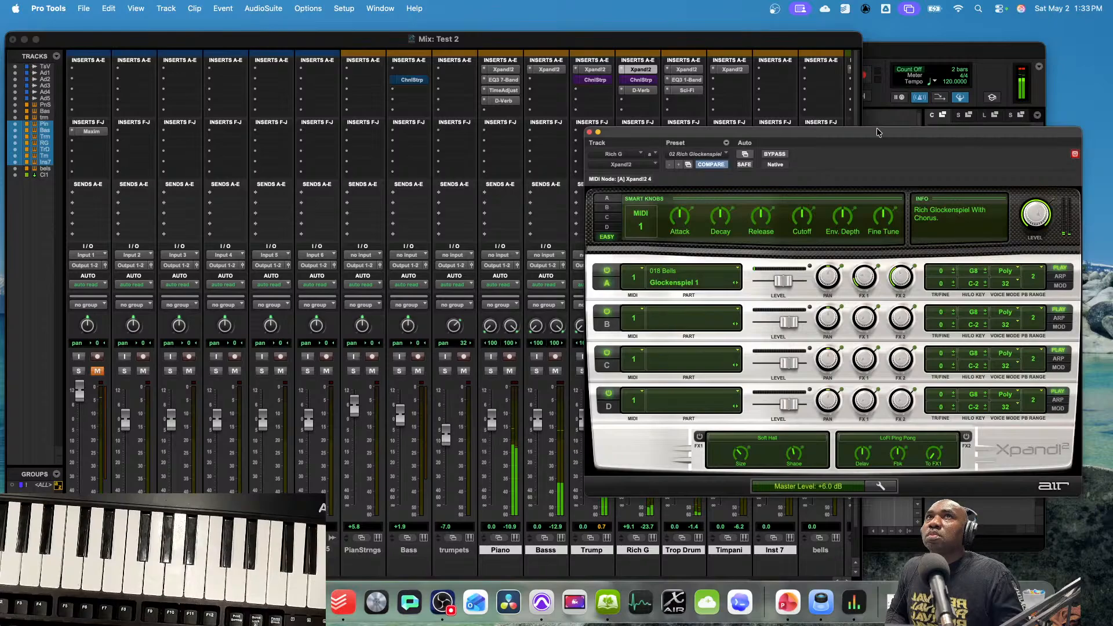
pyautogui.click(588, 133)
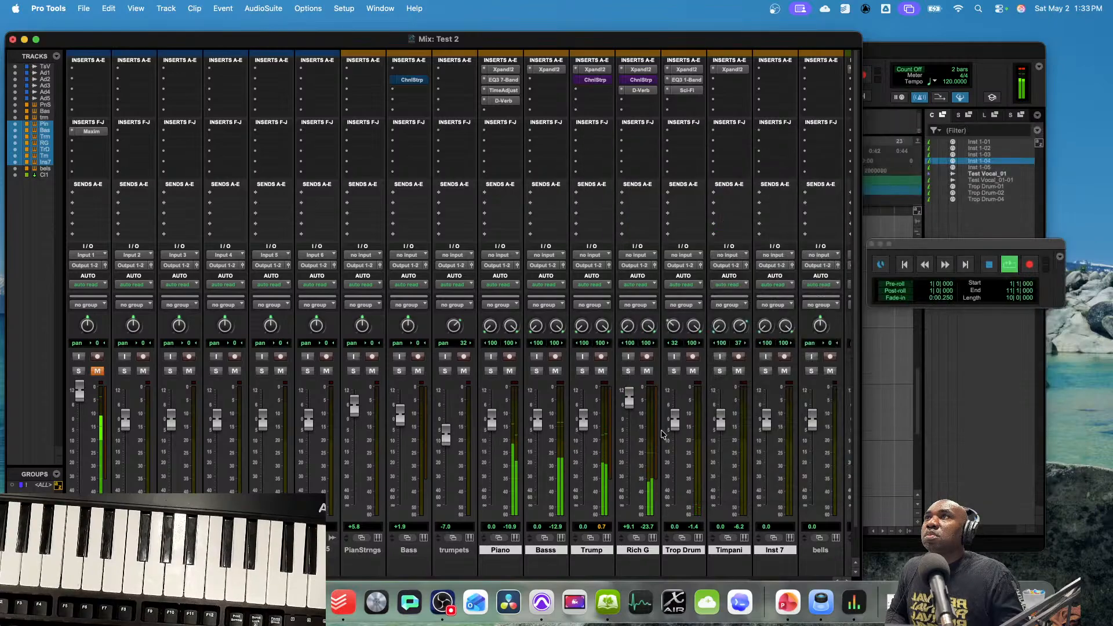
# - Compare the Rich G track's Channel Strip with and without bypass, and set its LMF band to -3.3 dB at 1.1 kHz
pyautogui.click(626, 80)
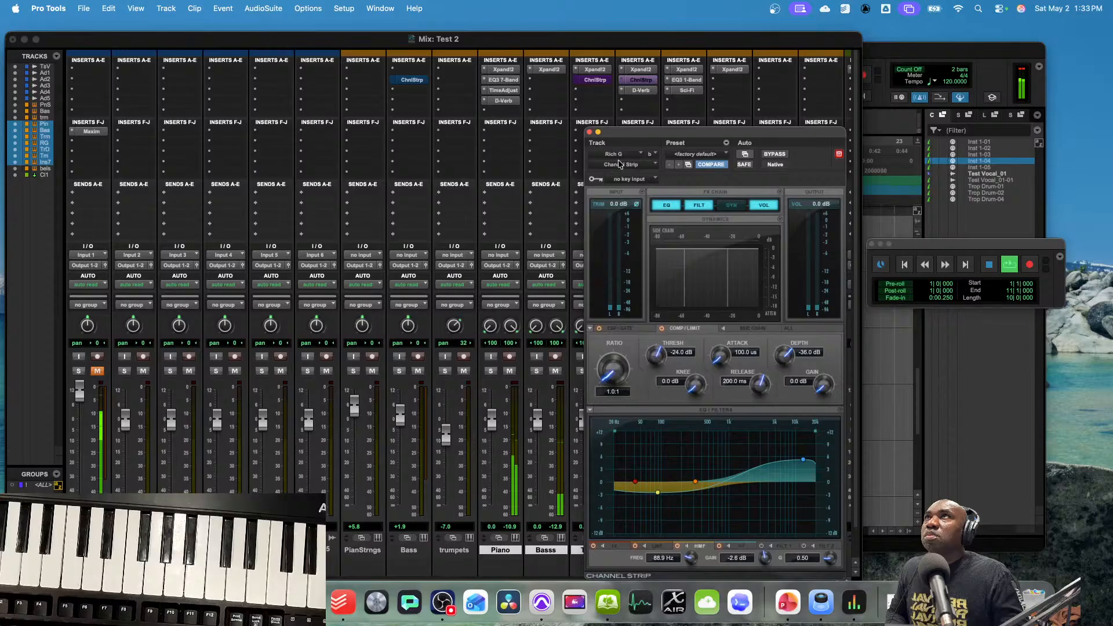
pyautogui.click(775, 154)
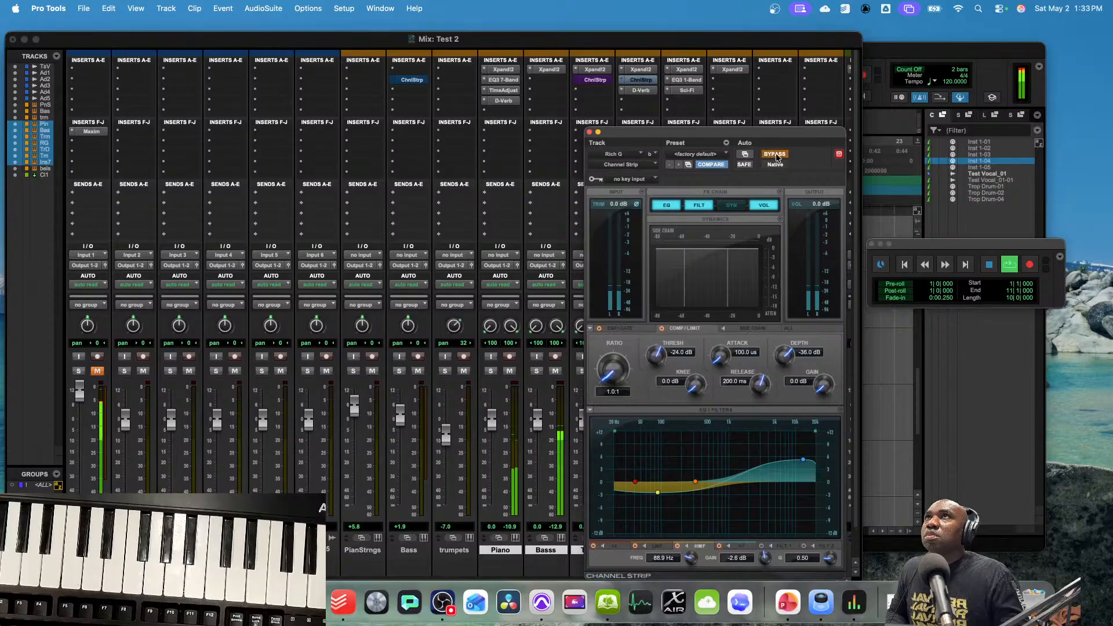
pyautogui.click(775, 155)
pyautogui.moveTo(695, 480); pyautogui.dragTo(731, 492)
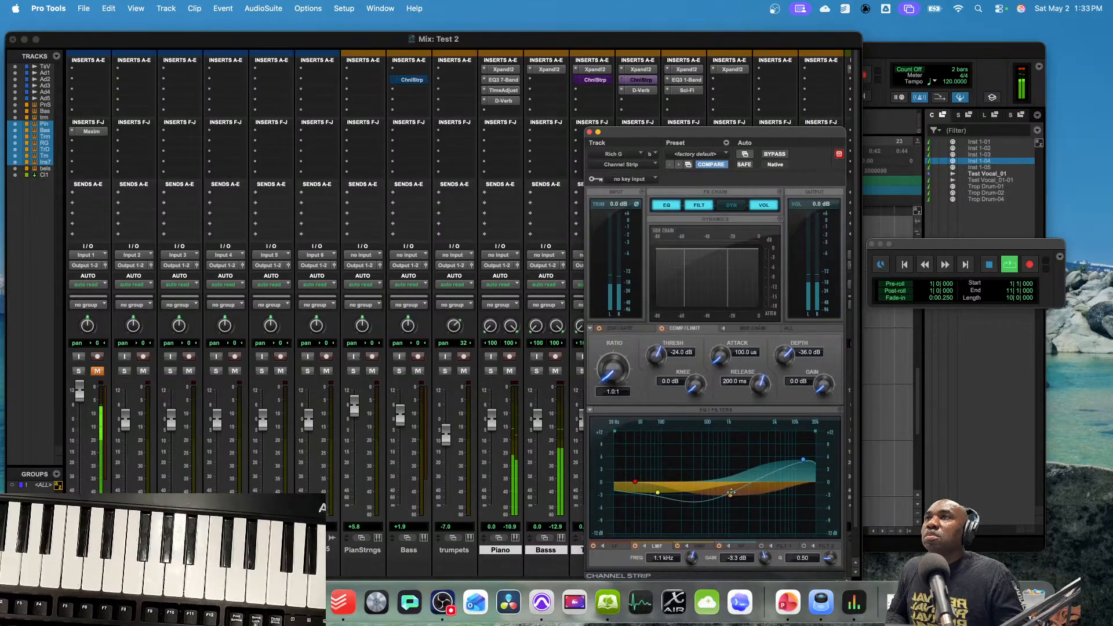
# - Set Rich G's Channel Strip compressor gain to 4.8 dB, and set the left pans of Rich G to 32 and Trump to 8
pyautogui.moveTo(823, 392); pyautogui.dragTo(815, 374)
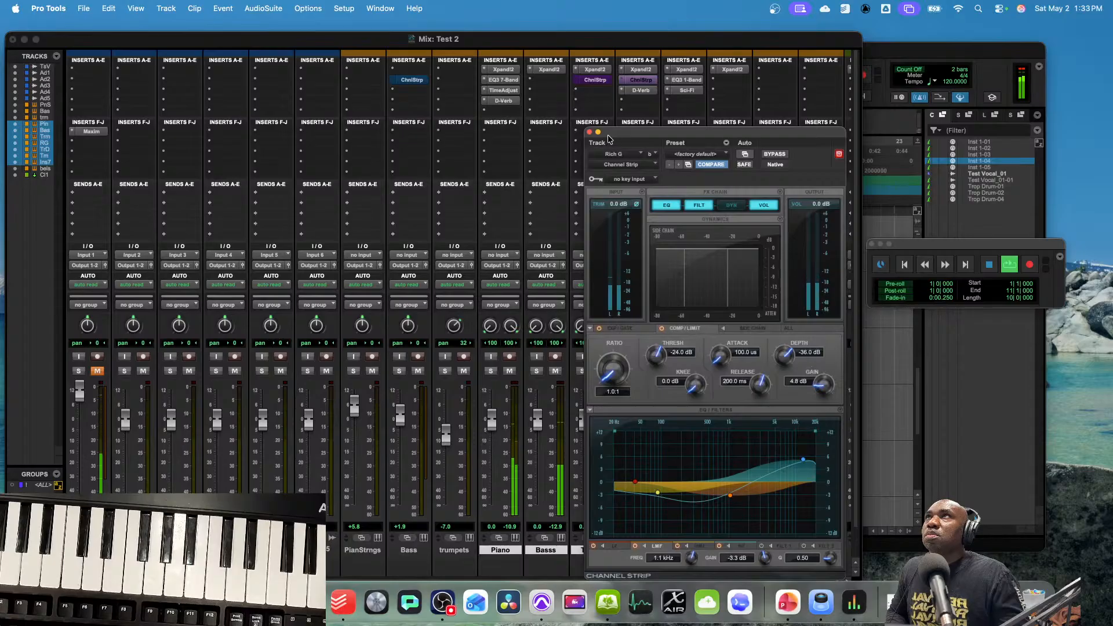
pyautogui.click(589, 133)
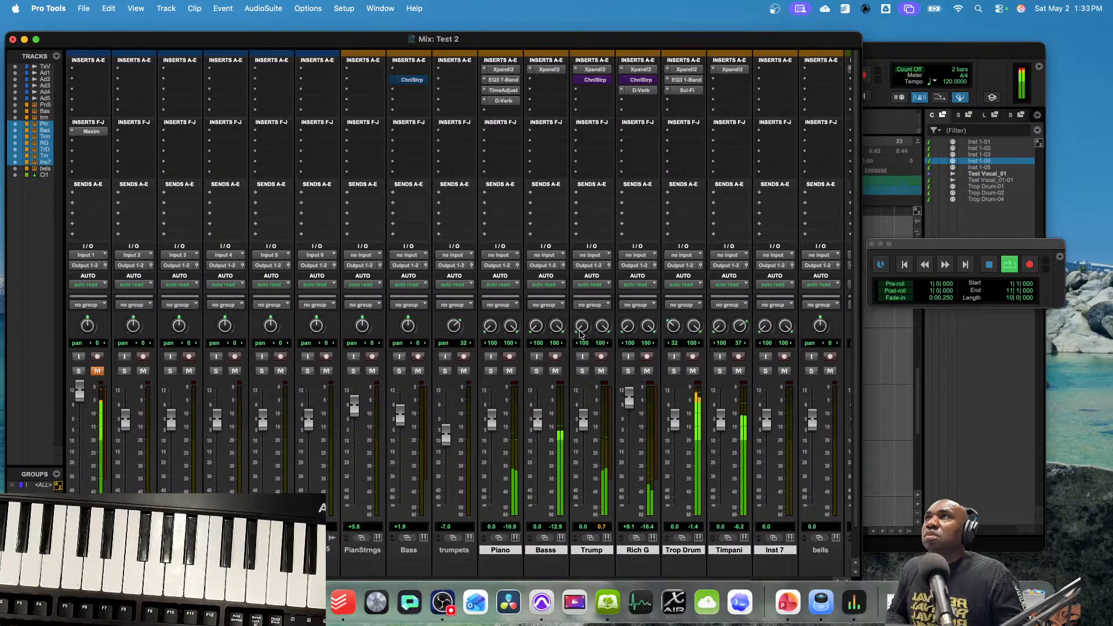
pyautogui.moveTo(625, 327); pyautogui.dragTo(594, 291)
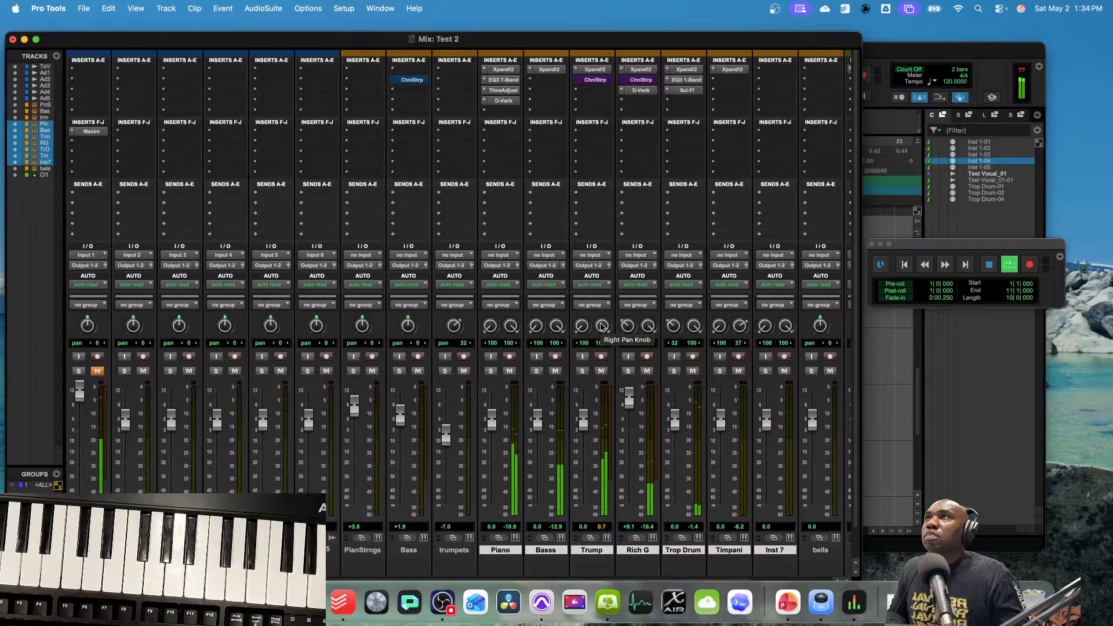
pyautogui.moveTo(581, 325); pyautogui.dragTo(567, 270)
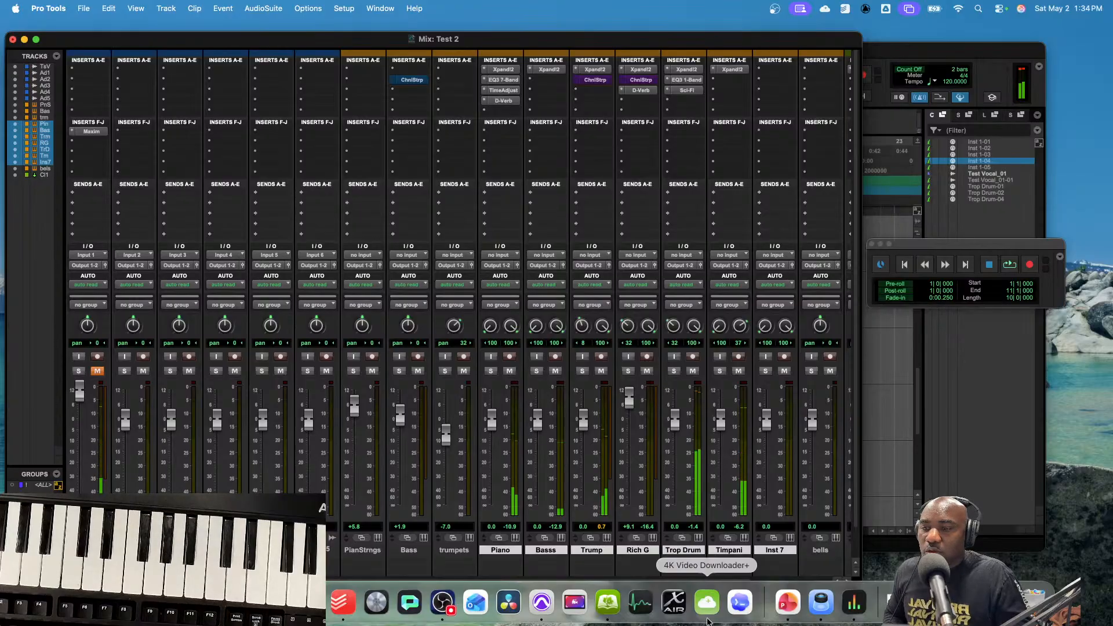
# - Stop playback and save the session
pyautogui.press('space')
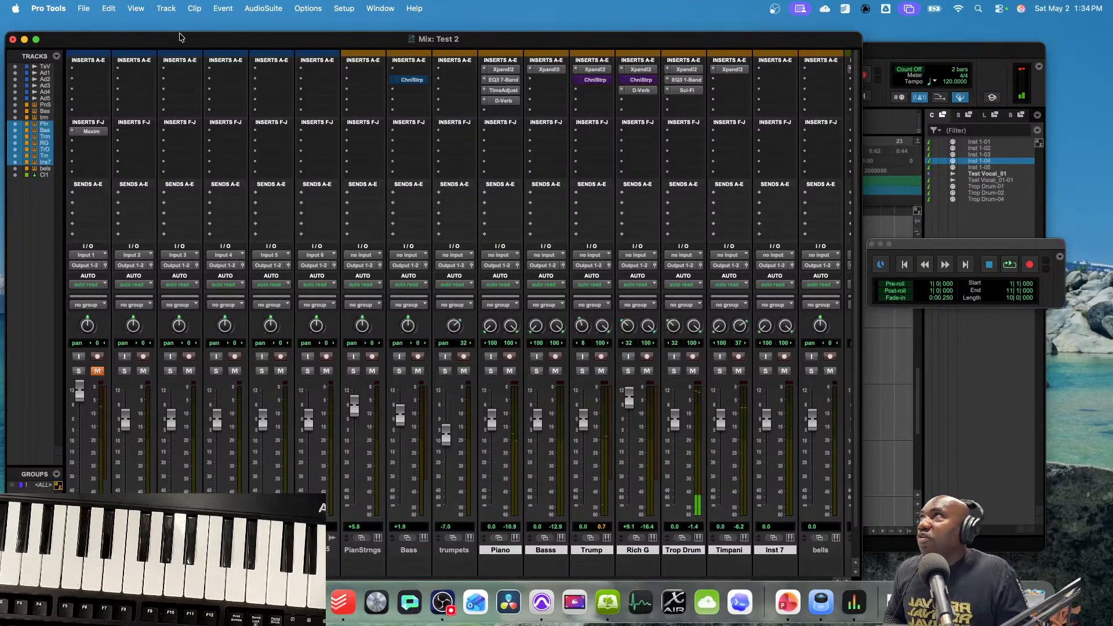
pyautogui.click(88, 9)
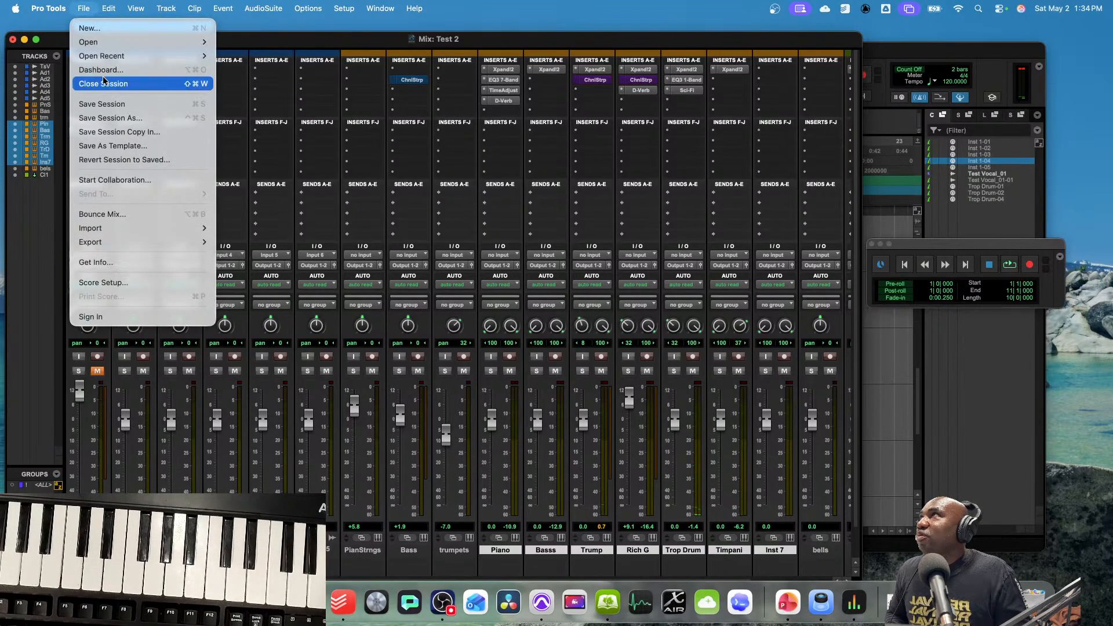
pyautogui.click(118, 104)
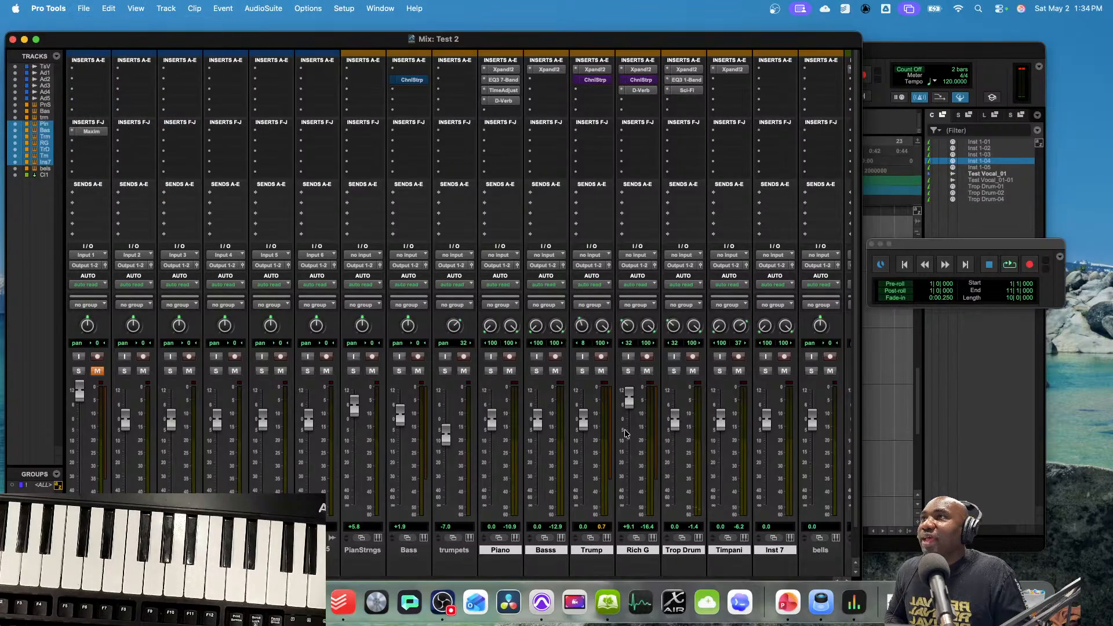
# - Move the bells track between the last two audio tracks, just before the one using Input 6
pyautogui.scroll(-2, 724, 562)
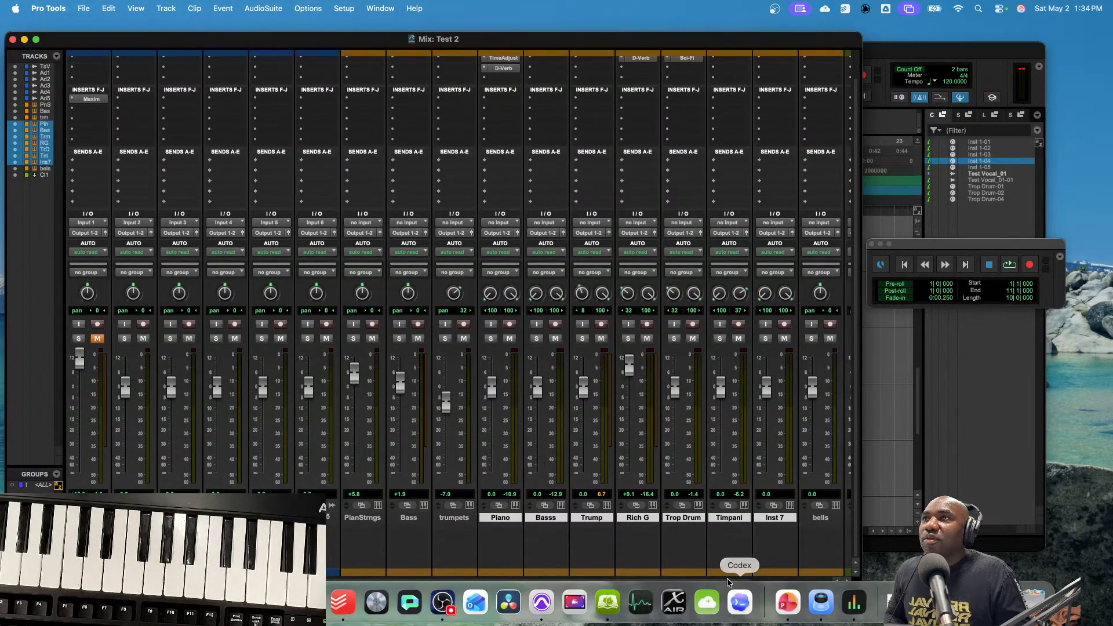
pyautogui.hscroll(3, 727, 579)
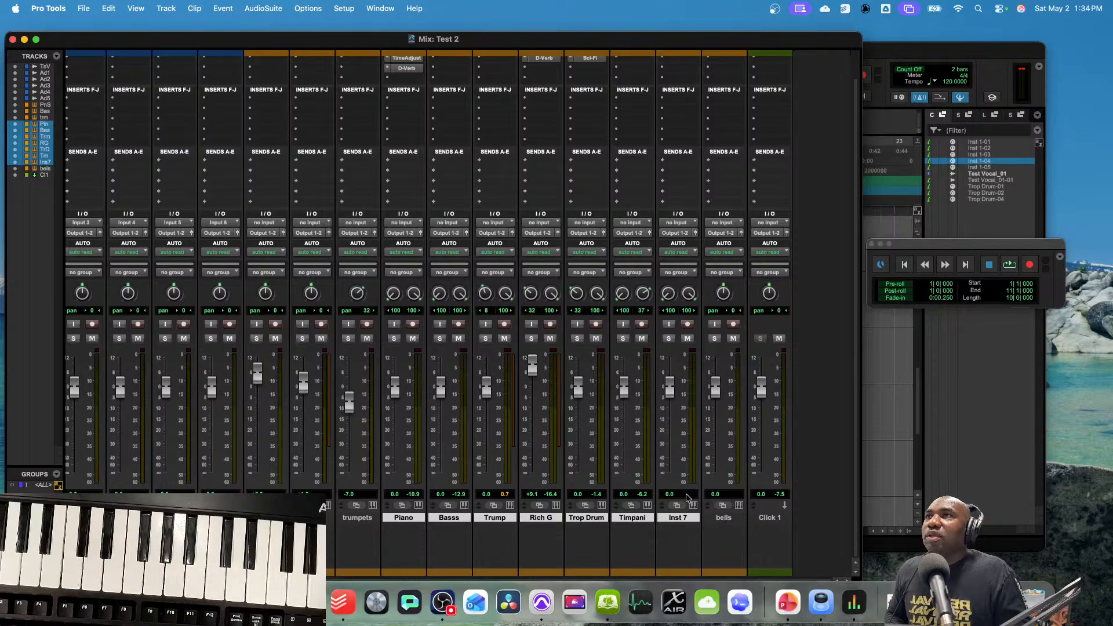
pyautogui.scroll(2, 713, 299)
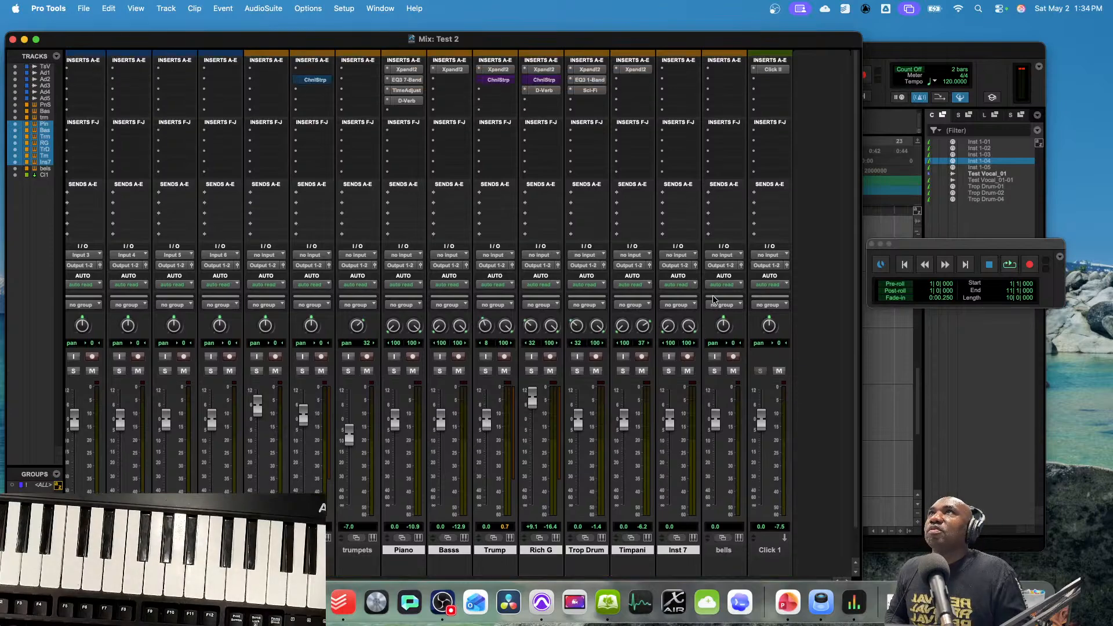
pyautogui.click(729, 550)
pyautogui.moveTo(733, 546); pyautogui.dragTo(185, 547)
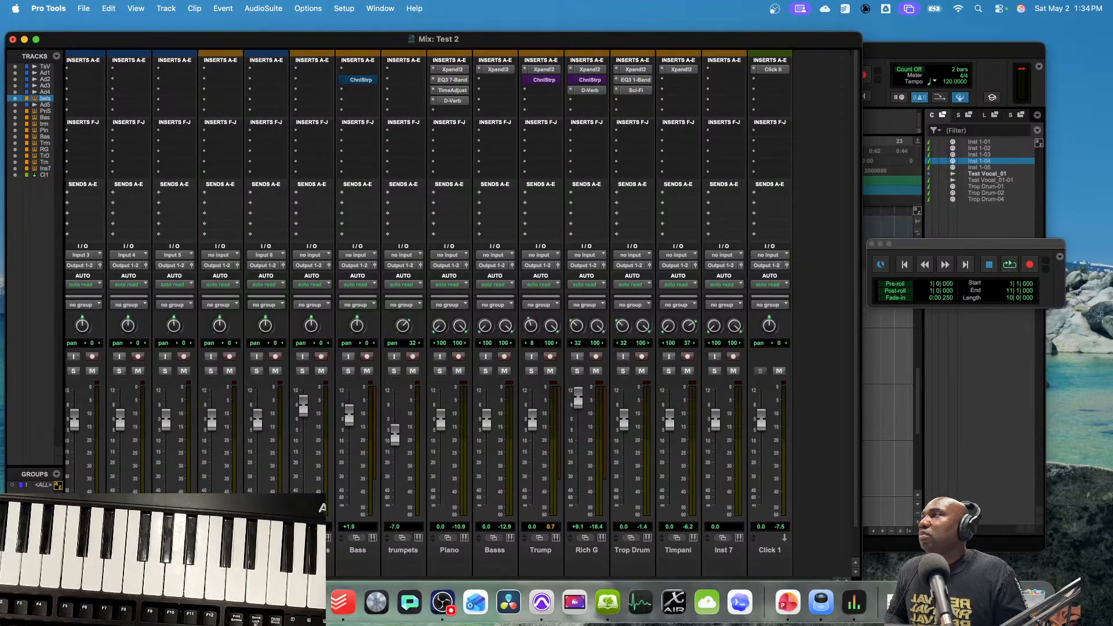
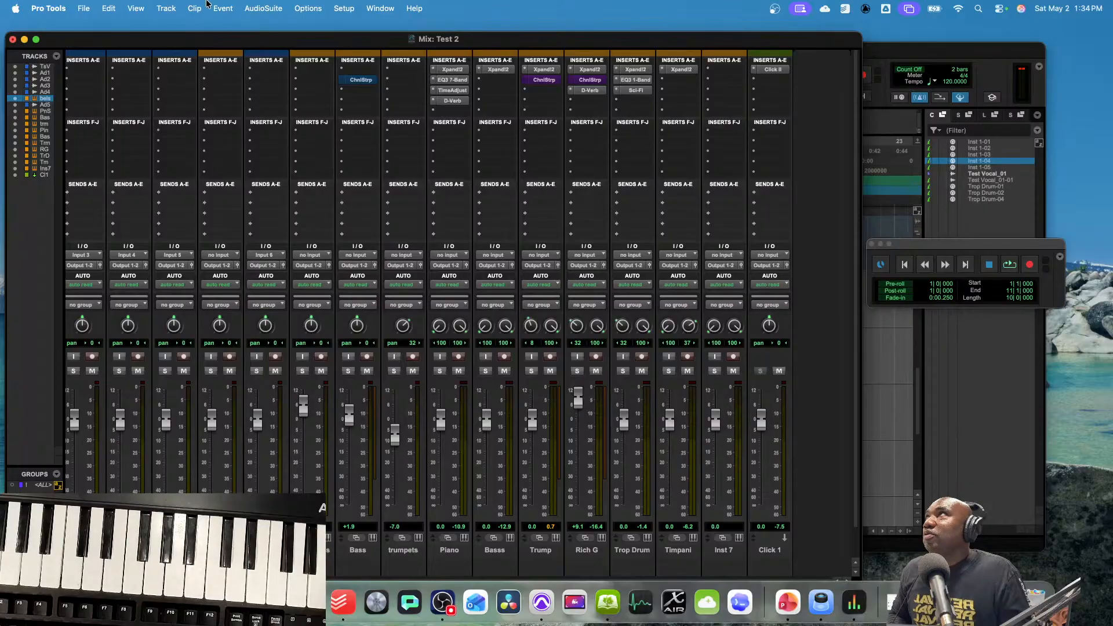
# - Create one new stereo Master Fader track
pyautogui.click(167, 8)
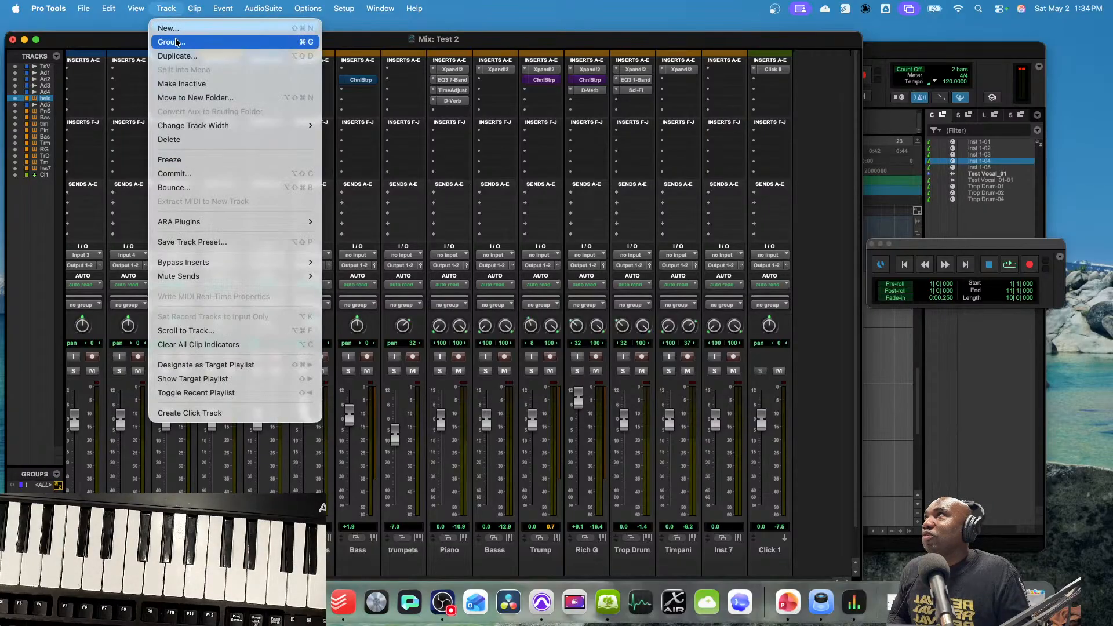
pyautogui.click(168, 27)
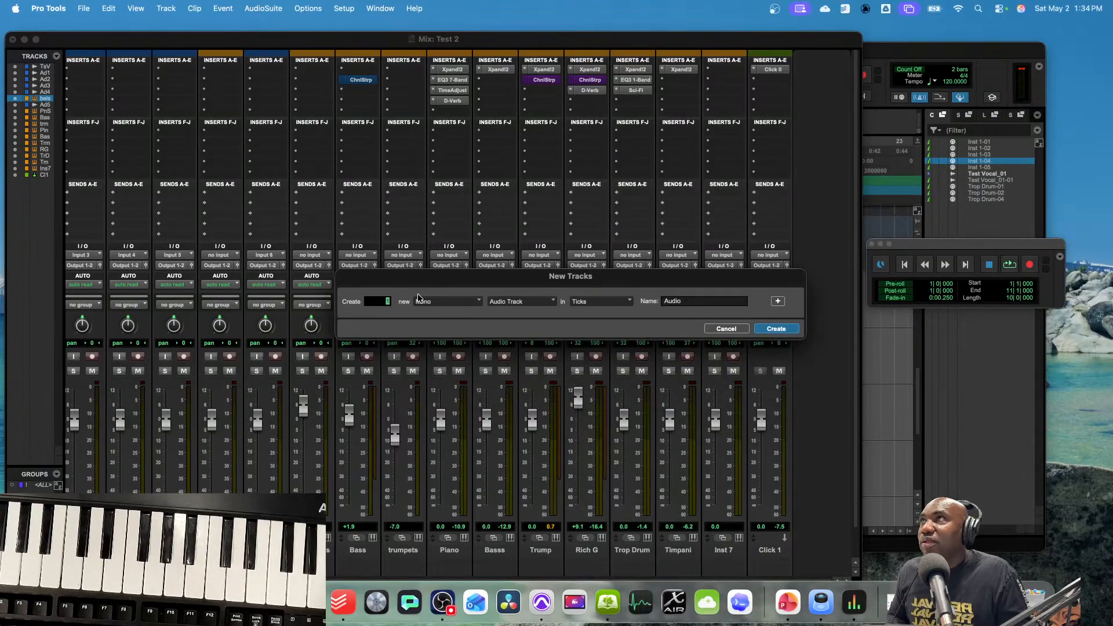
pyautogui.click(426, 304)
pyautogui.click(437, 317)
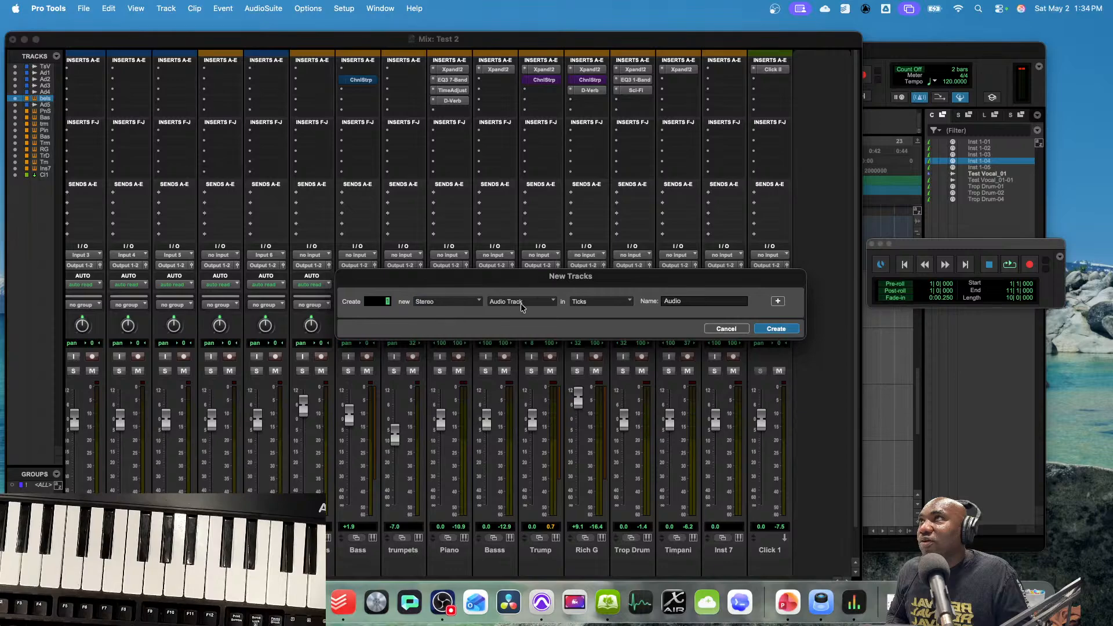
pyautogui.click(522, 303)
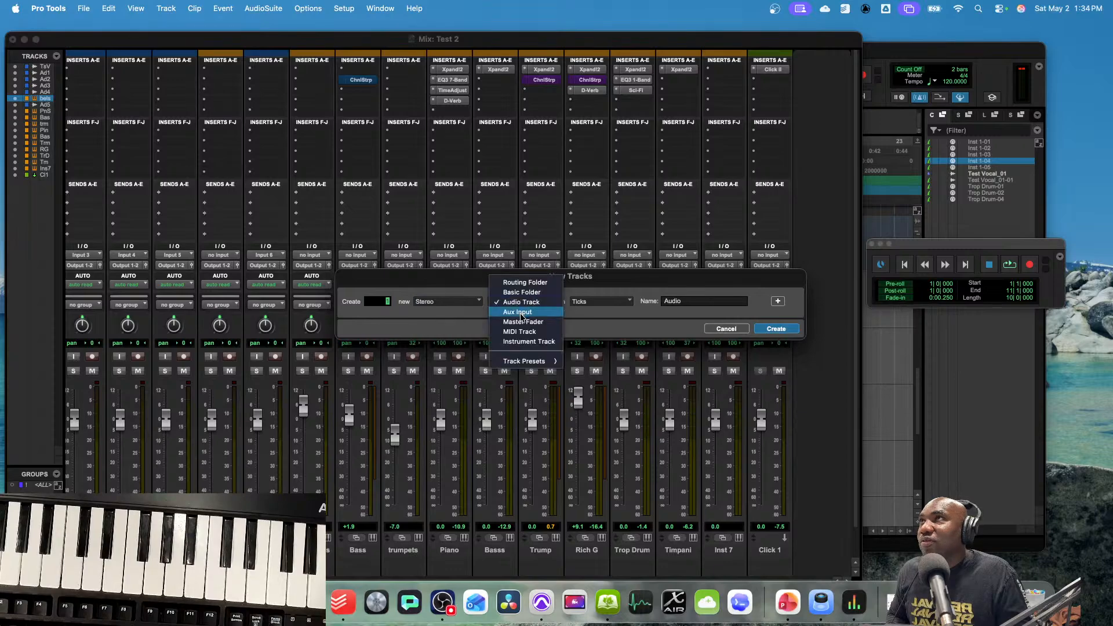
pyautogui.click(521, 321)
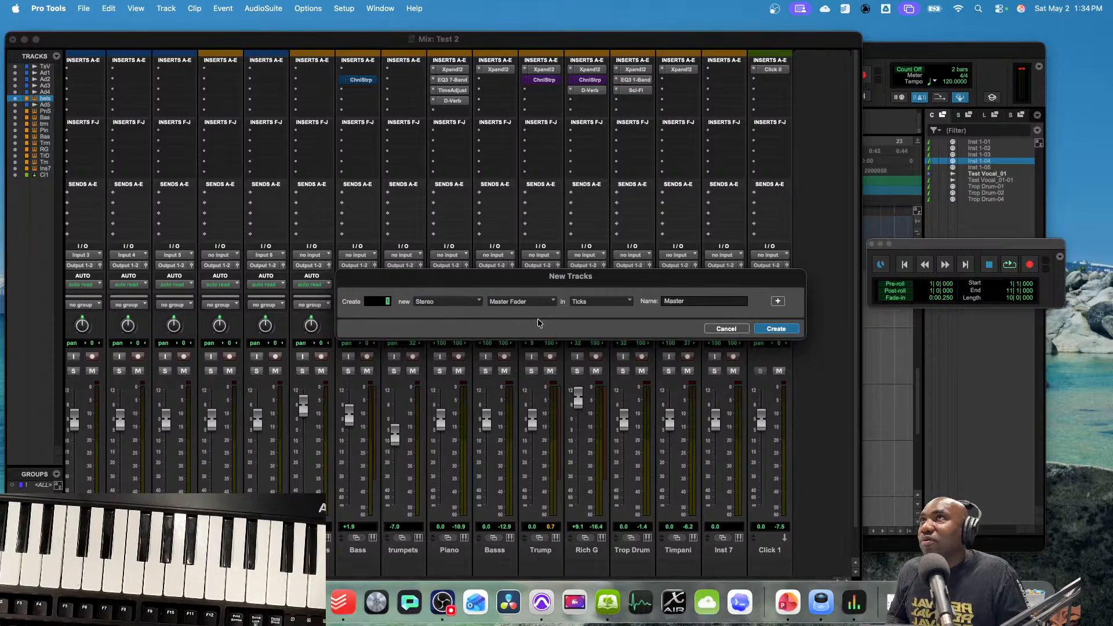
pyautogui.click(789, 329)
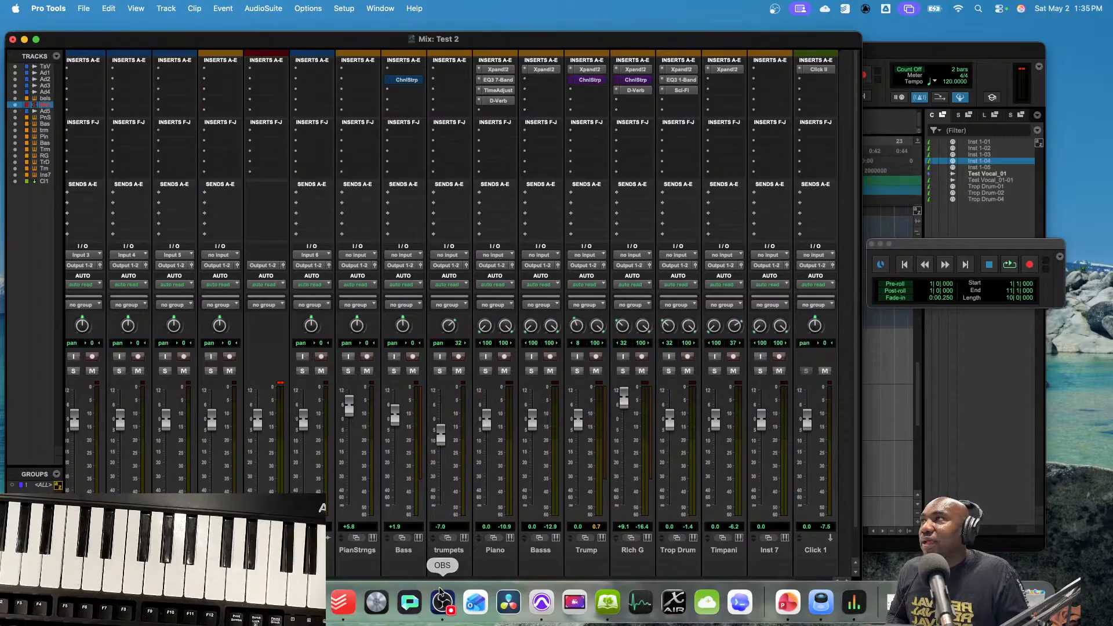
# - Move the new master fader track to the end of the mixer after Click 1, and save the session
pyautogui.moveTo(441, 578); pyautogui.dragTo(515, 587)
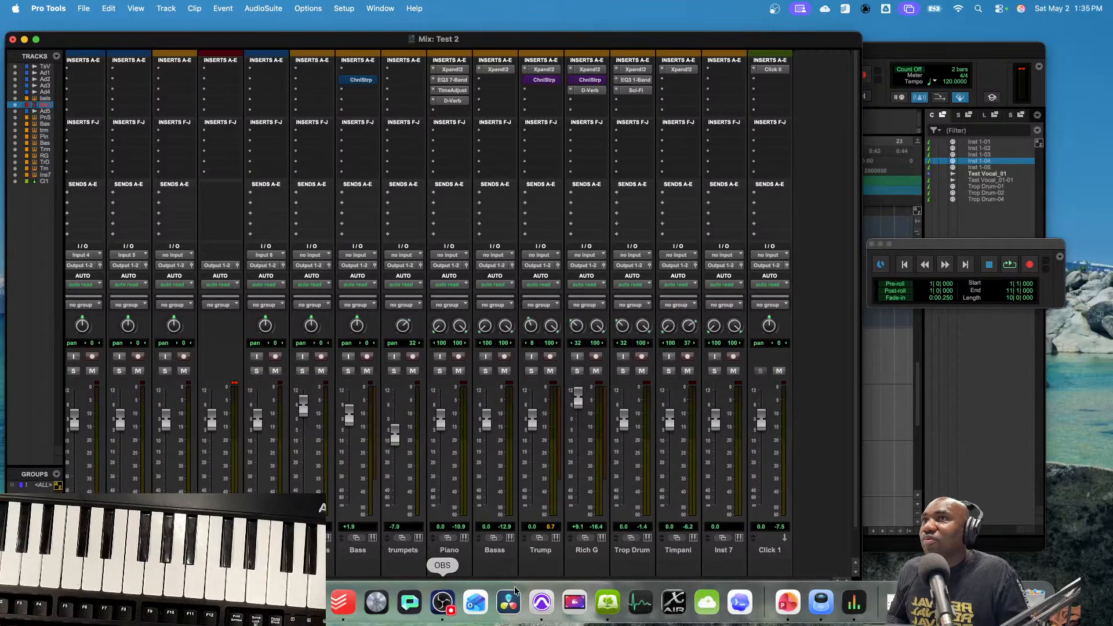
pyautogui.moveTo(576, 39)
pyautogui.mouseDown()
pyautogui.moveTo(595, 10)
pyautogui.moveTo(592, 32)
pyautogui.mouseUp()
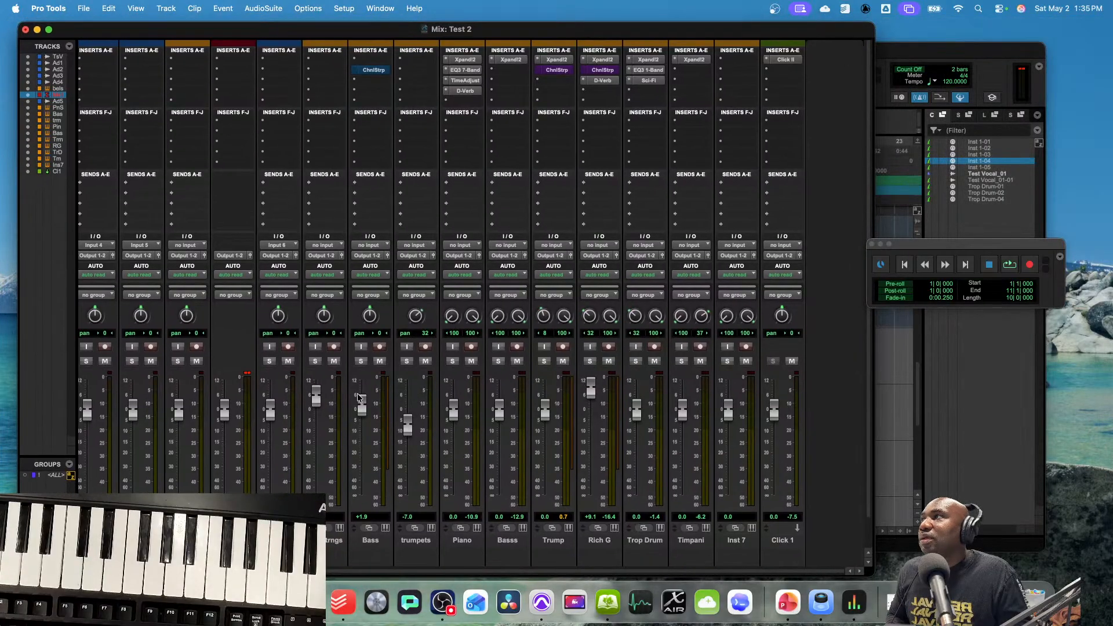
pyautogui.moveTo(234, 540); pyautogui.dragTo(860, 551)
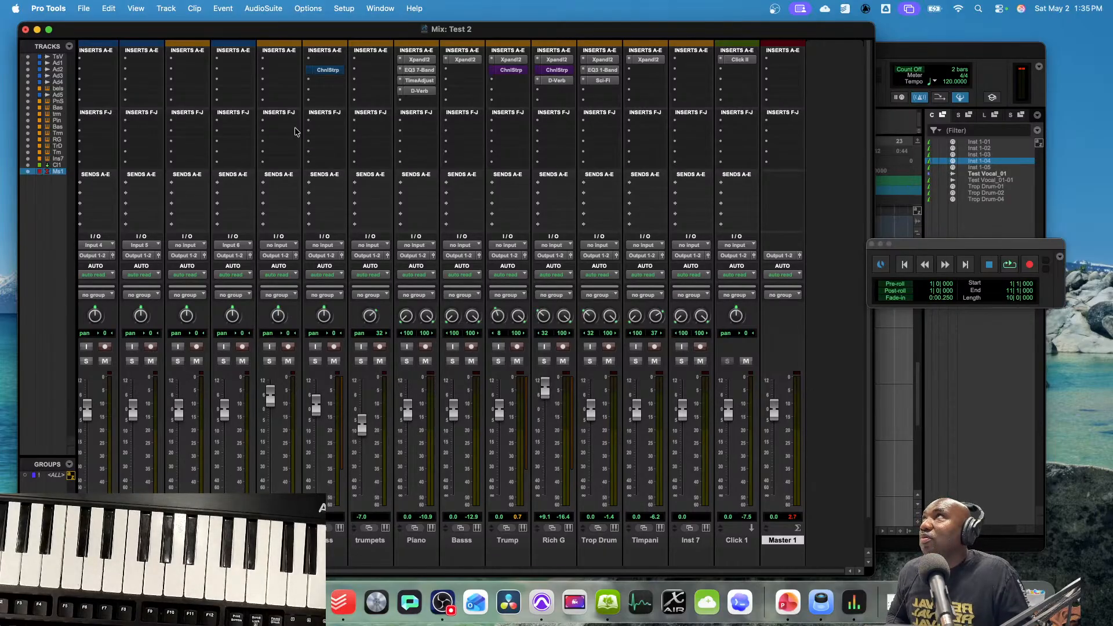
pyautogui.click(85, 8)
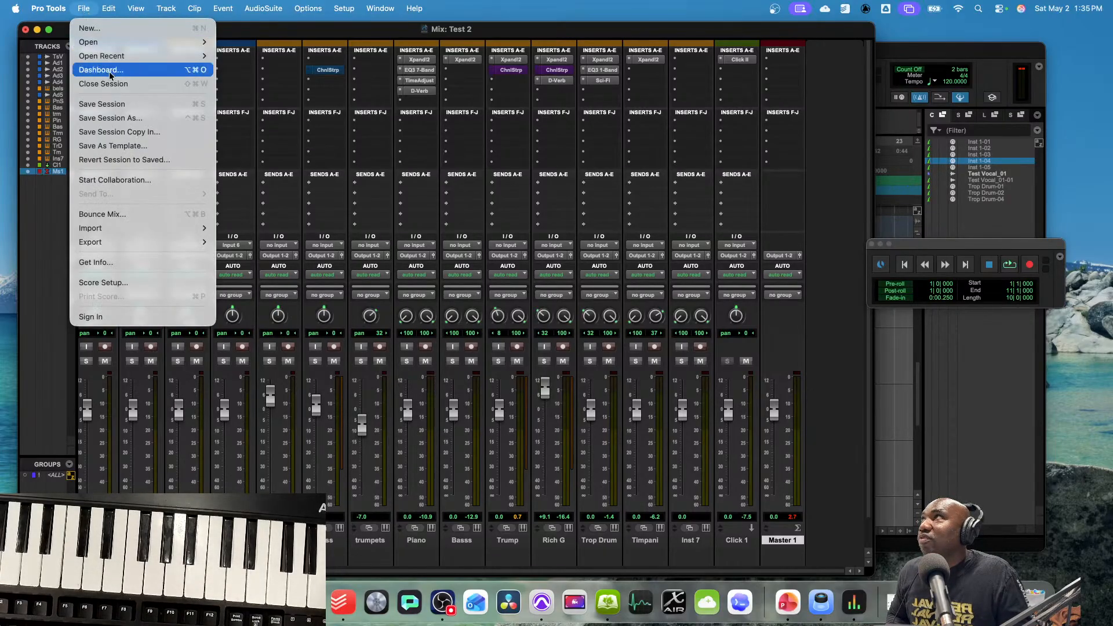
pyautogui.click(117, 104)
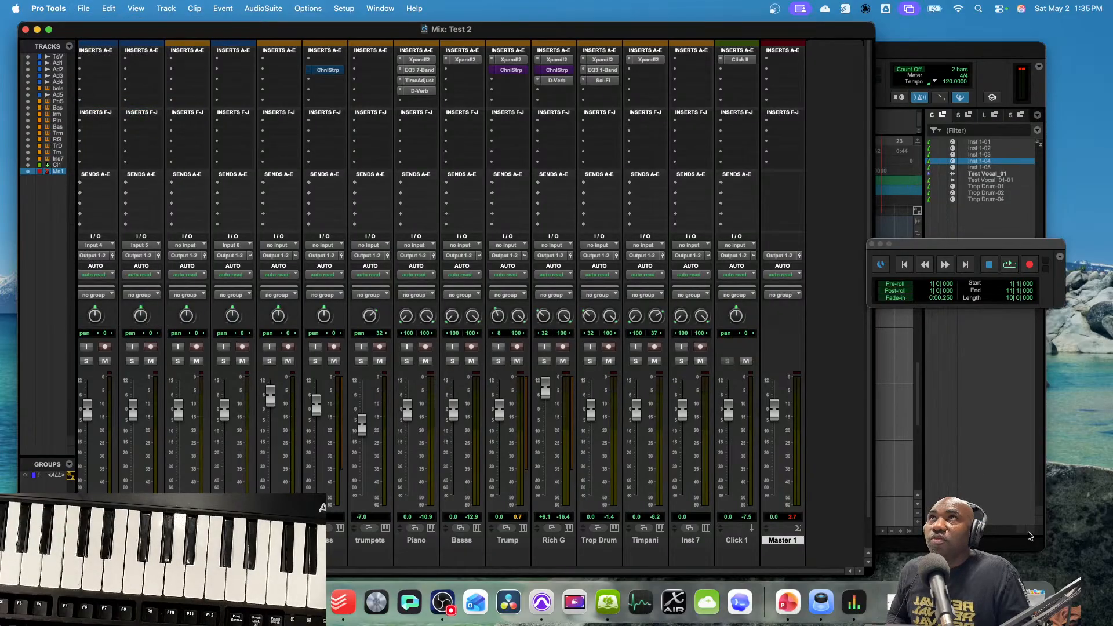
# - Insert the stereo BF-76 dynamics plug-in in the second insert slot of the Master 1 track
pyautogui.click(787, 70)
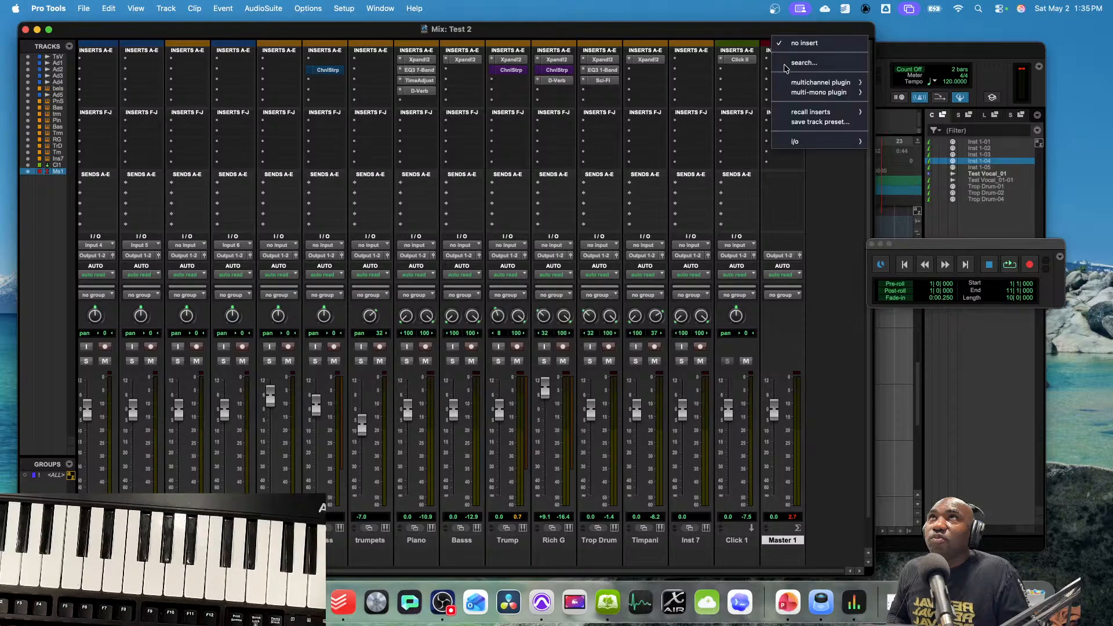
pyautogui.moveTo(820, 82)
pyautogui.moveTo(895, 97)
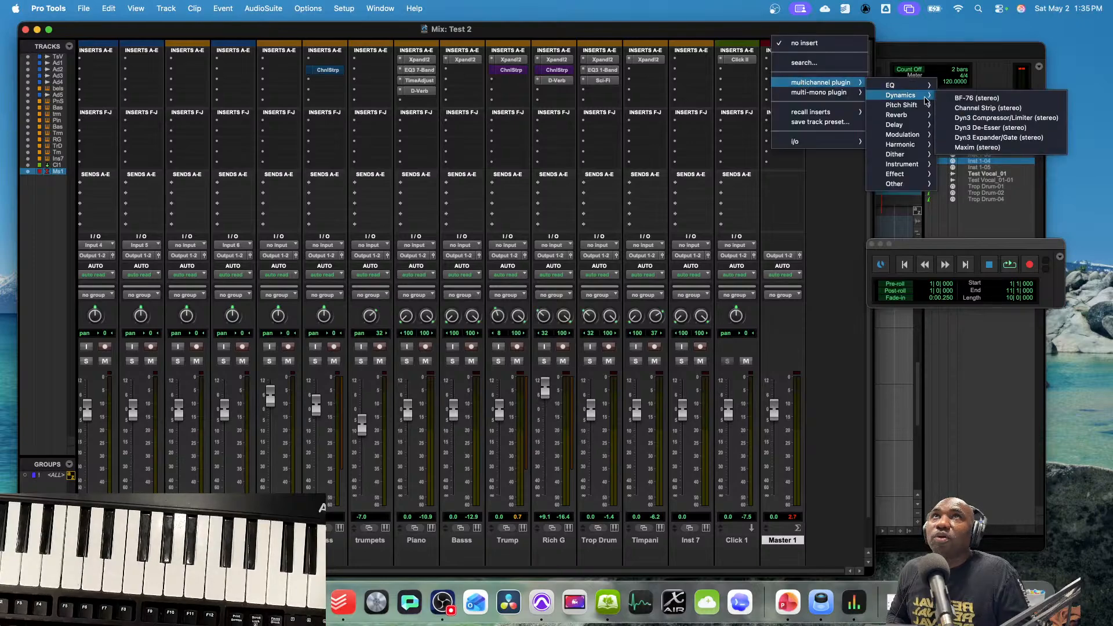
pyautogui.click(992, 100)
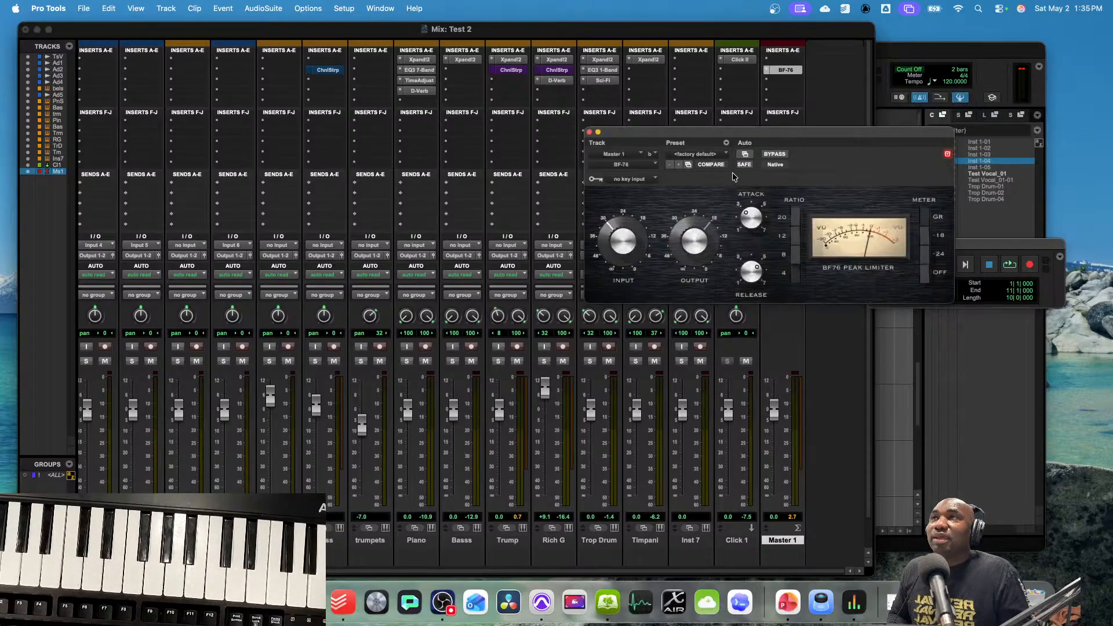
# - Play the session and compare the master's sound with BF-76 bypassed and active
pyautogui.click(773, 154)
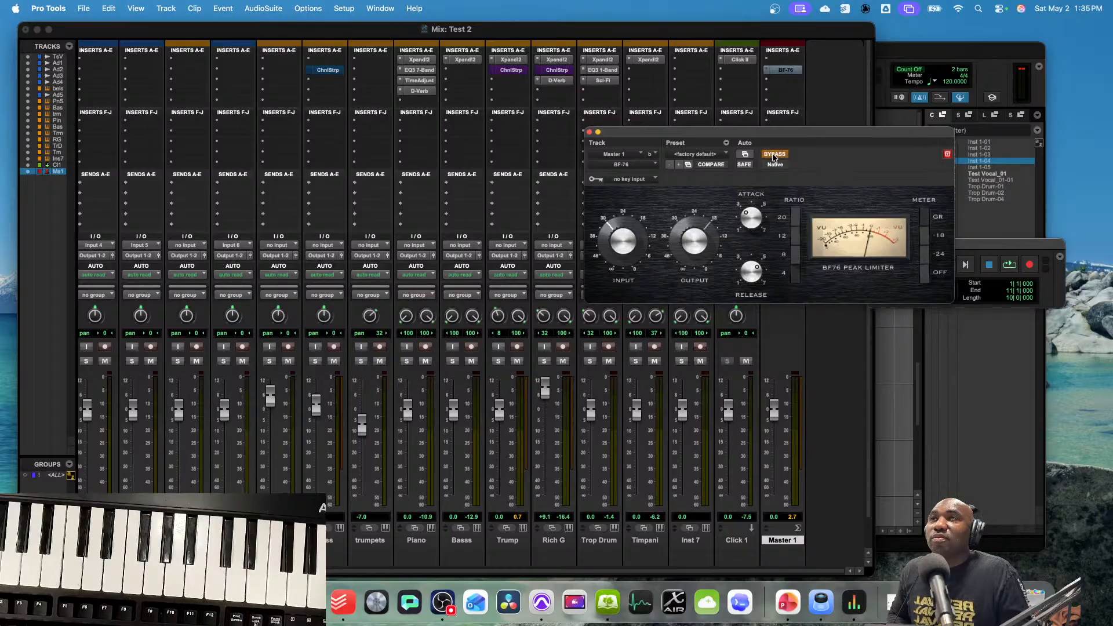
pyautogui.press('space')
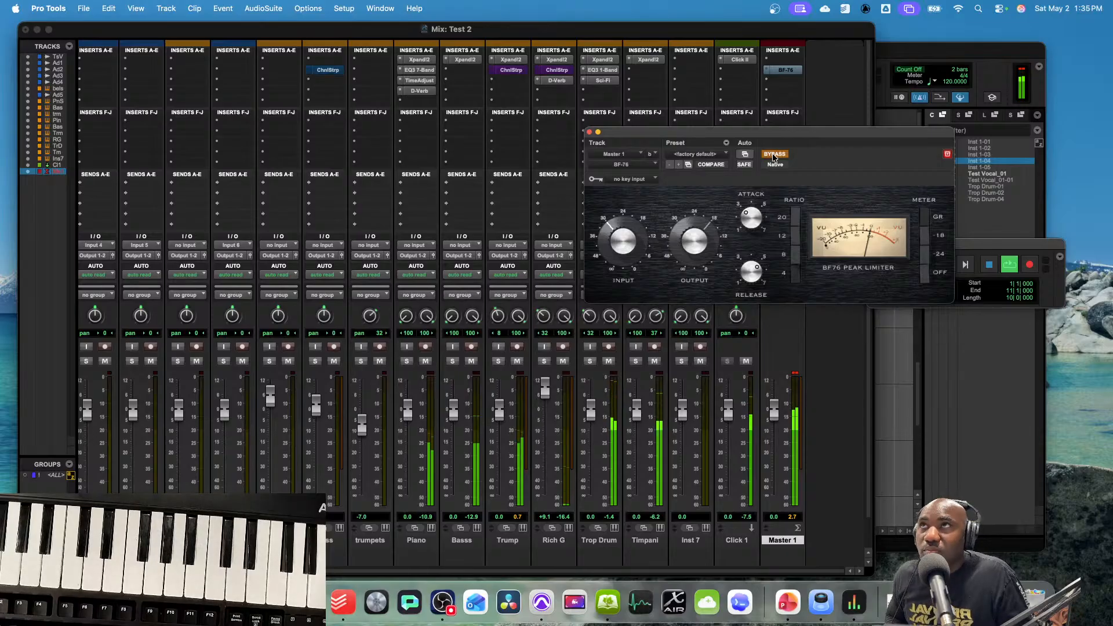
pyautogui.click(809, 376)
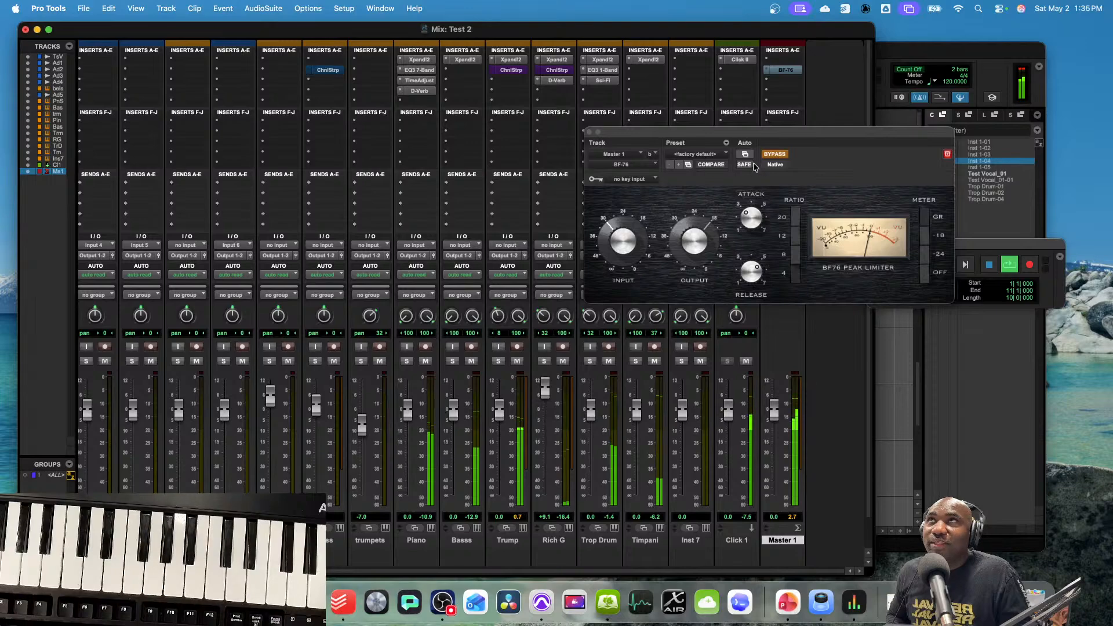
pyautogui.click(782, 157)
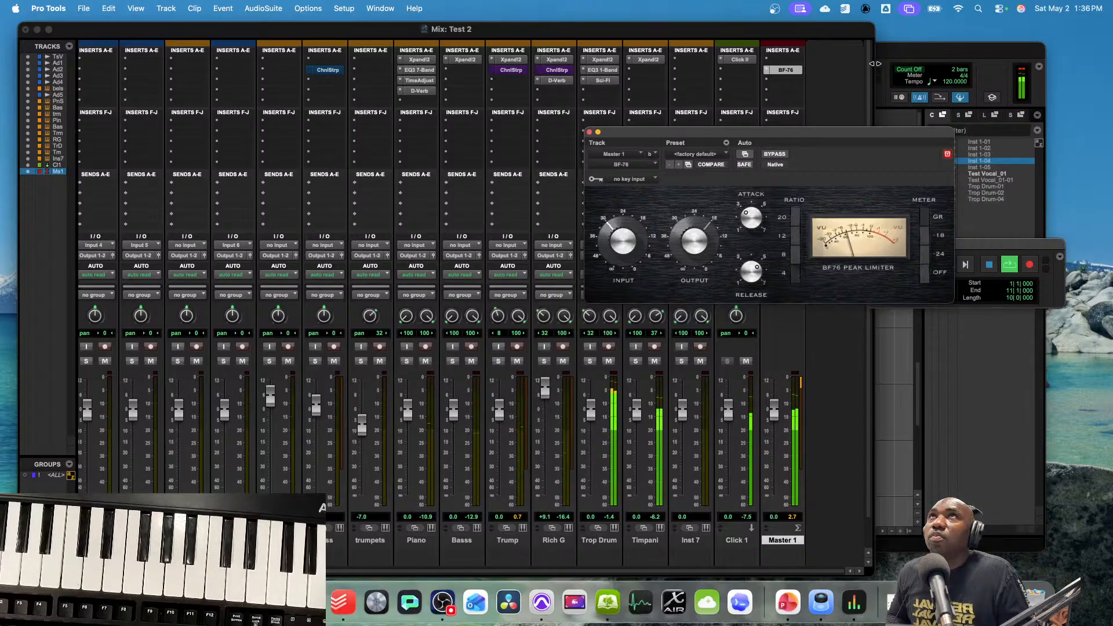
# - Select the Piano track's Inst 1-02 clip in the Edit window, restart playback from its beginning, and bypass BF-76 on Master 1
pyautogui.press('super+equal')
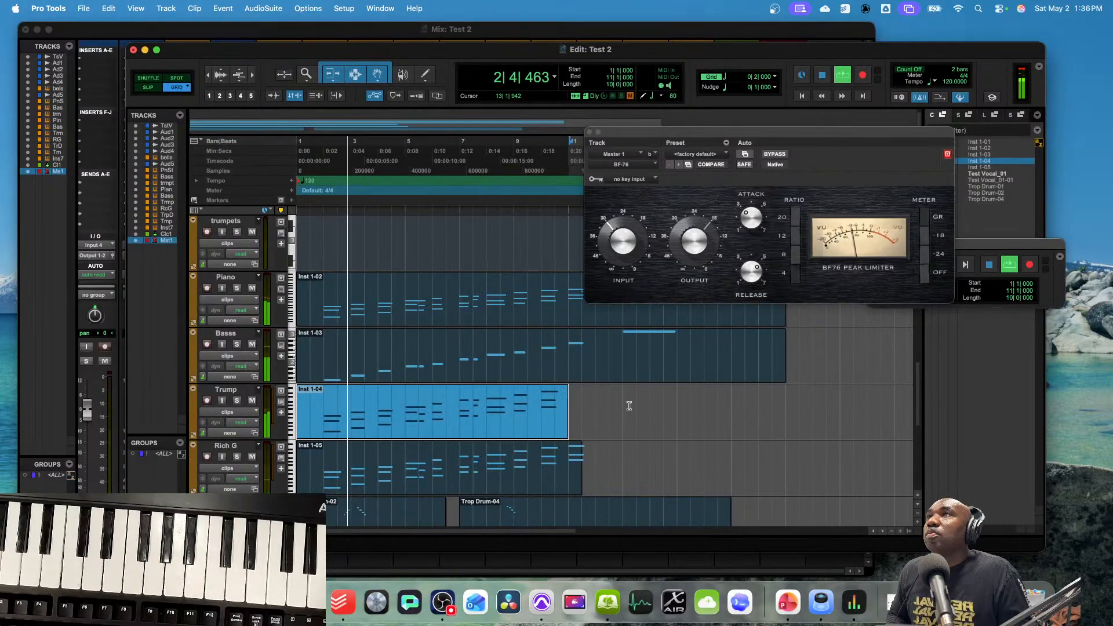
pyautogui.scroll(-4, 626, 406)
pyautogui.scroll(5, 627, 406)
pyautogui.click(685, 444)
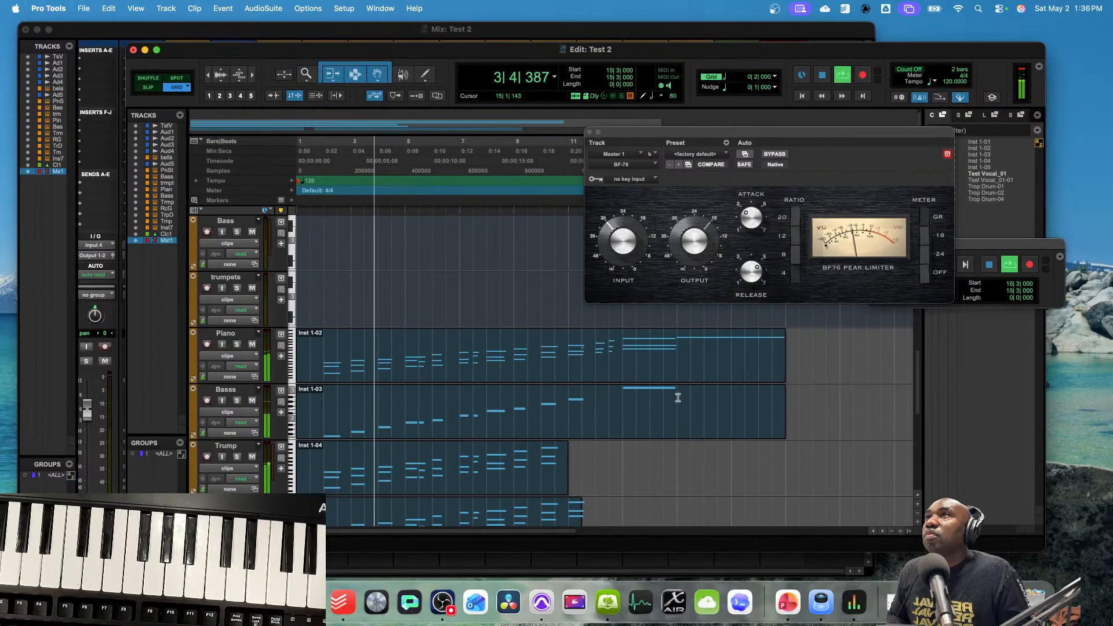
pyautogui.click(671, 365)
pyautogui.press('space')
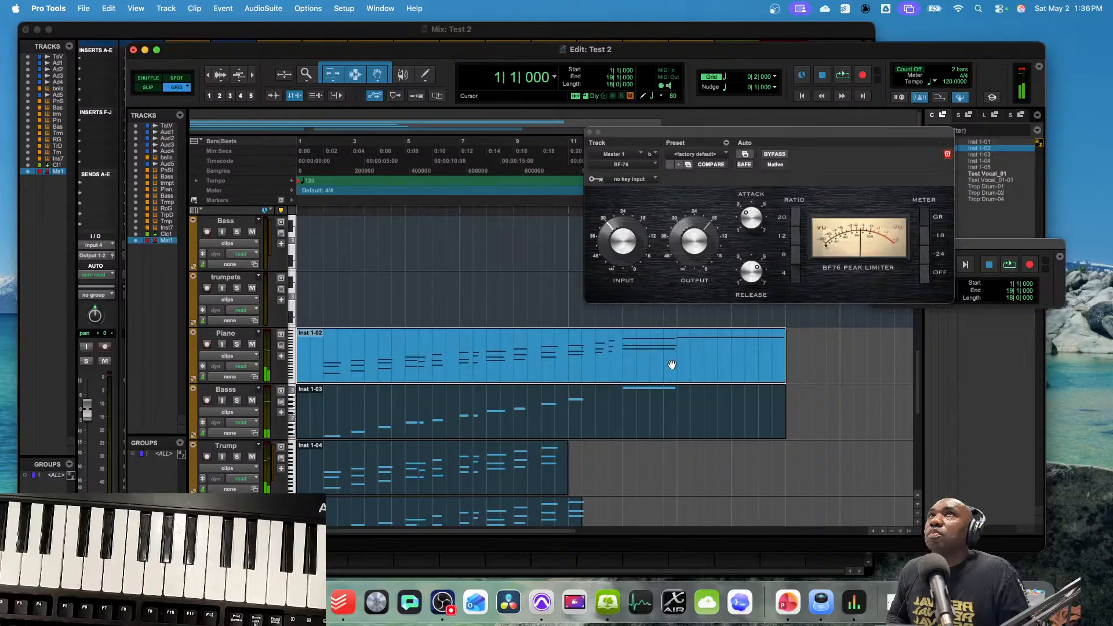
pyautogui.press('space')
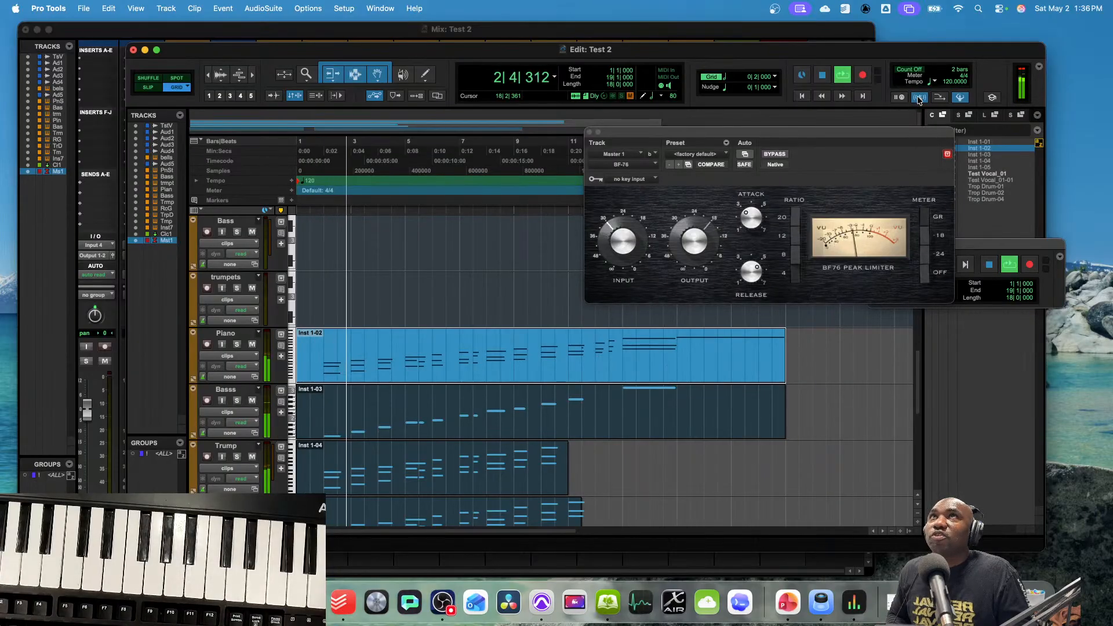
pyautogui.click(778, 154)
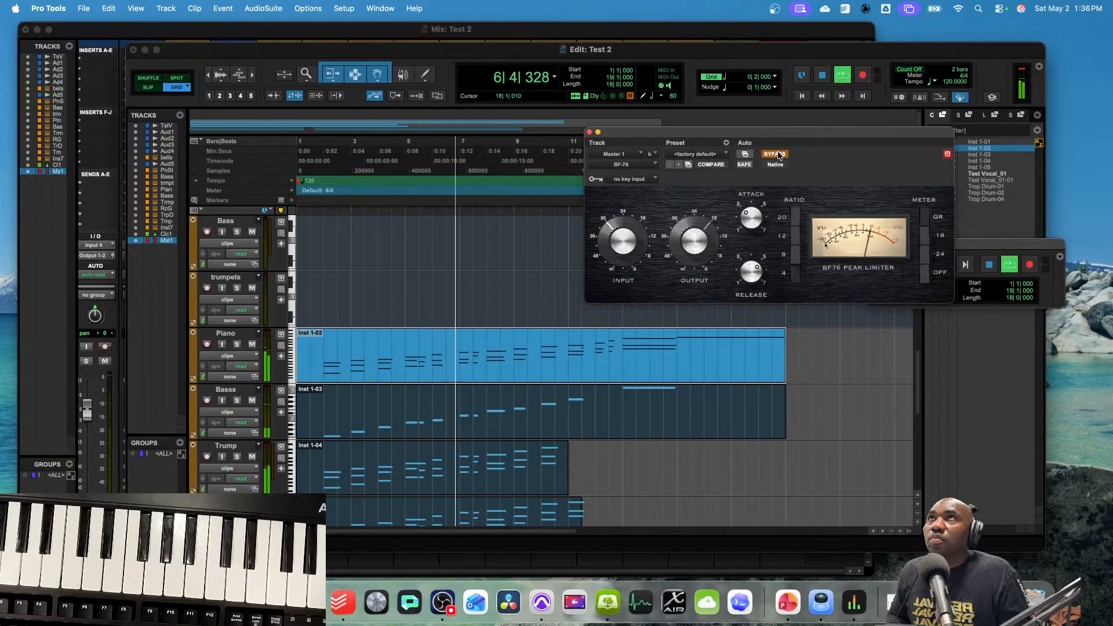
# - Compare the playing mix with BF-76 active, stop playback, and leave BF-76 bypassed on Master 1 with its plug-in window closed
pyautogui.click(778, 154)
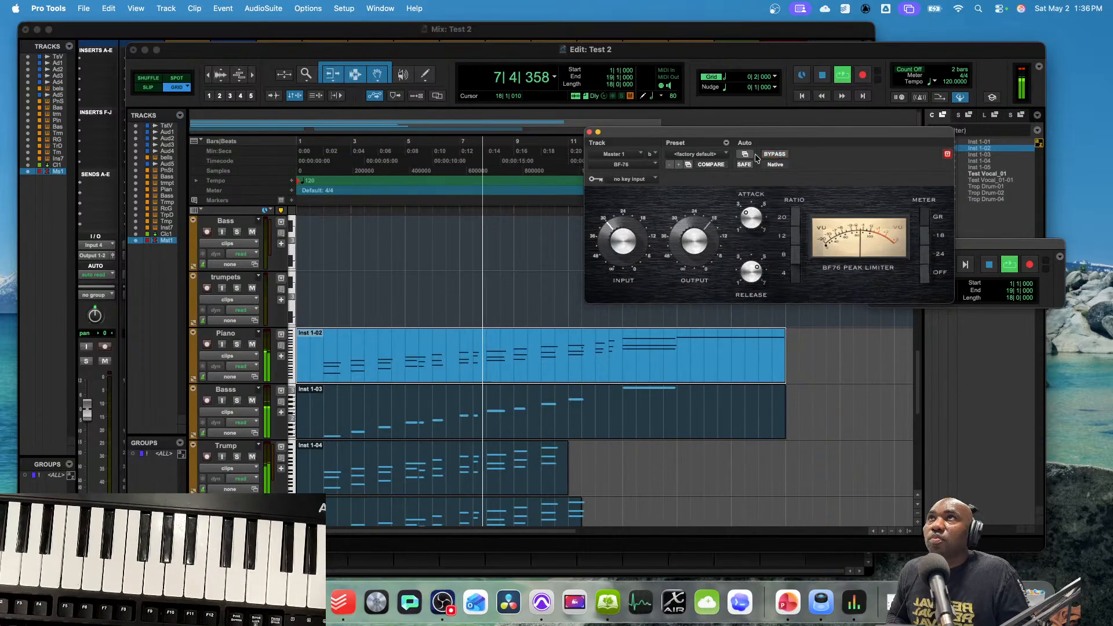
pyautogui.click(589, 132)
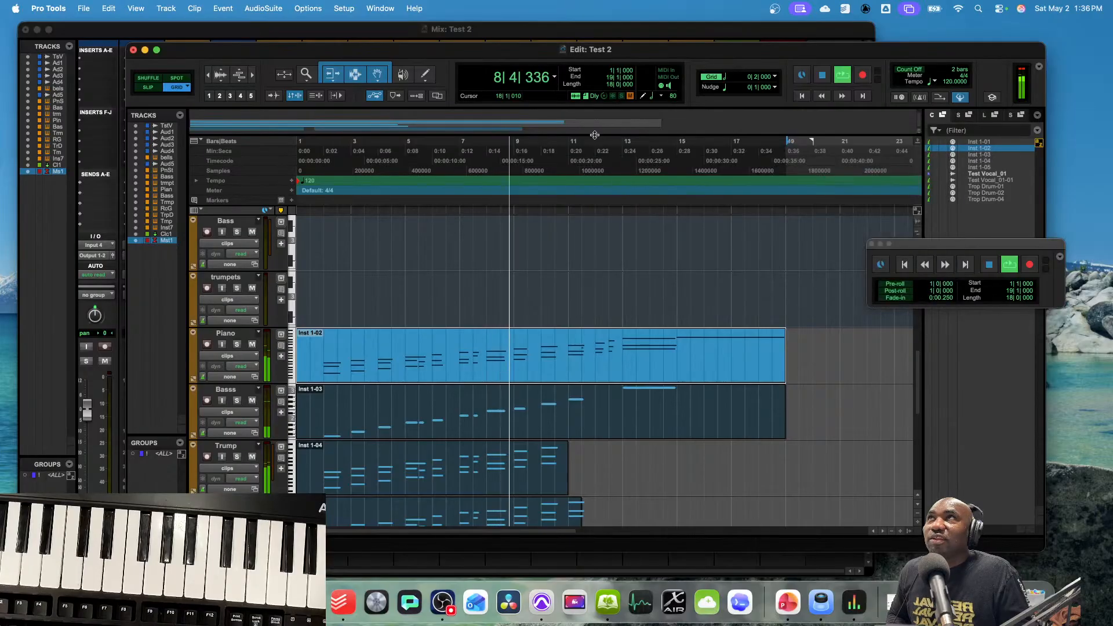
pyautogui.click(774, 572)
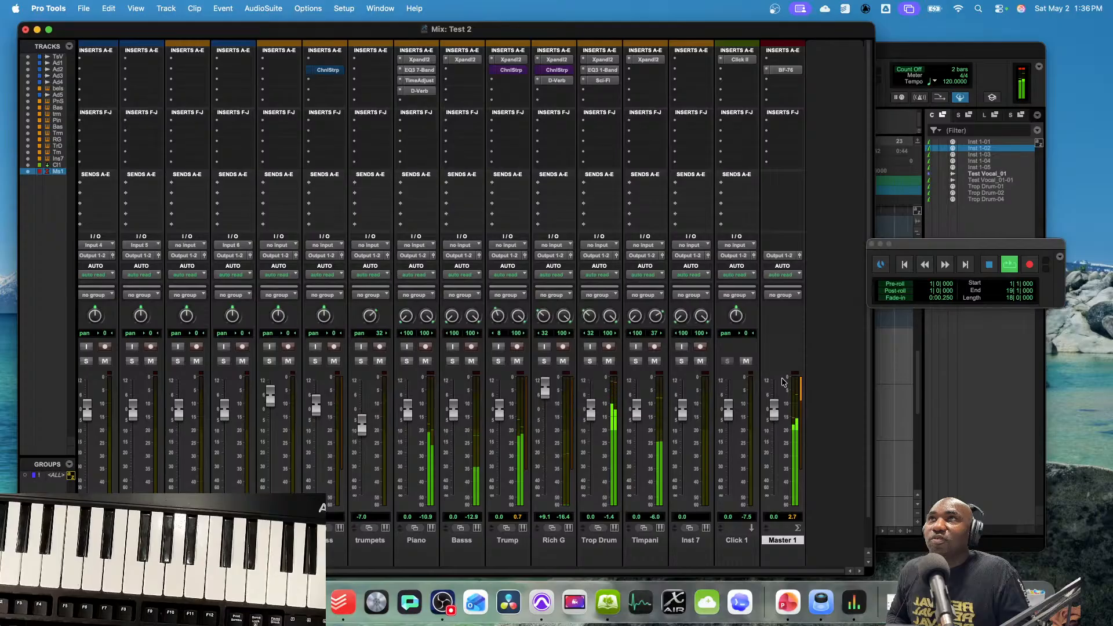
pyautogui.click(786, 69)
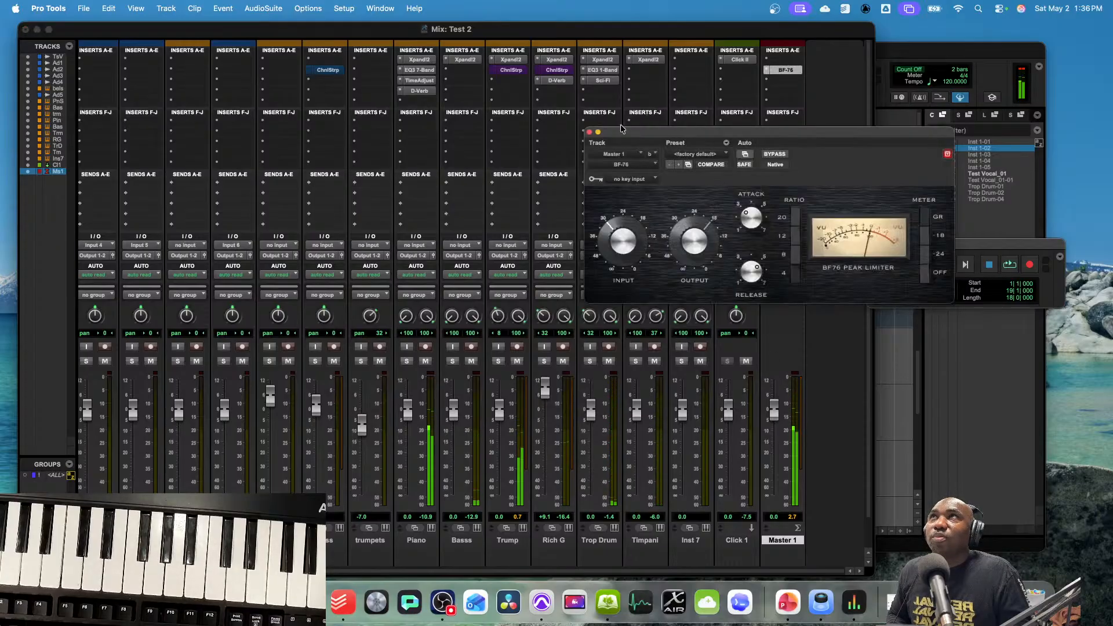
pyautogui.click(773, 154)
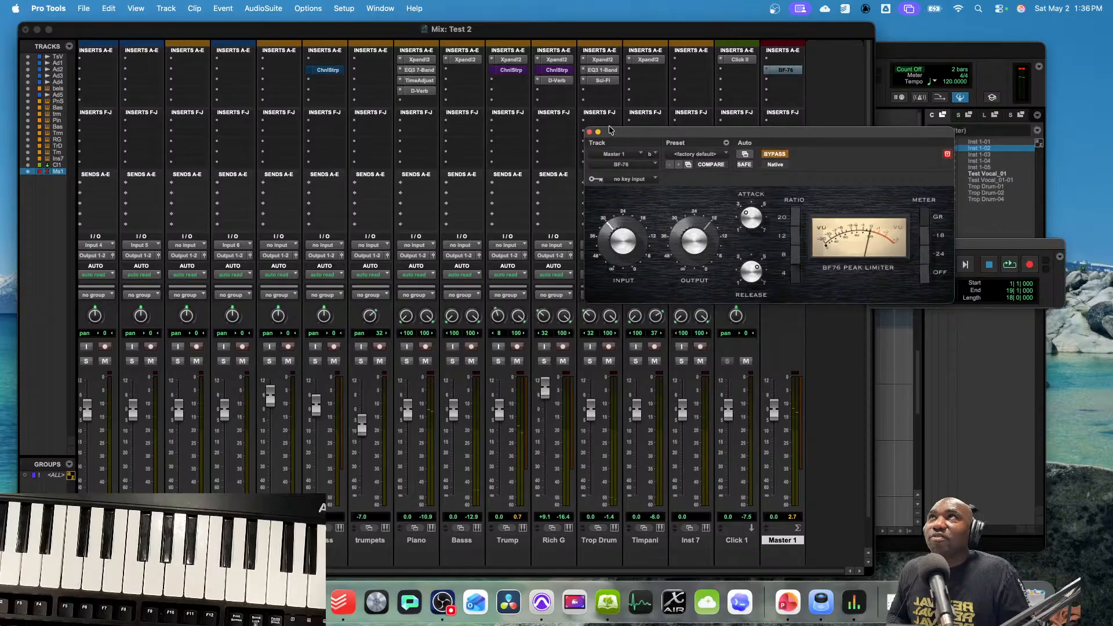
pyautogui.click(591, 133)
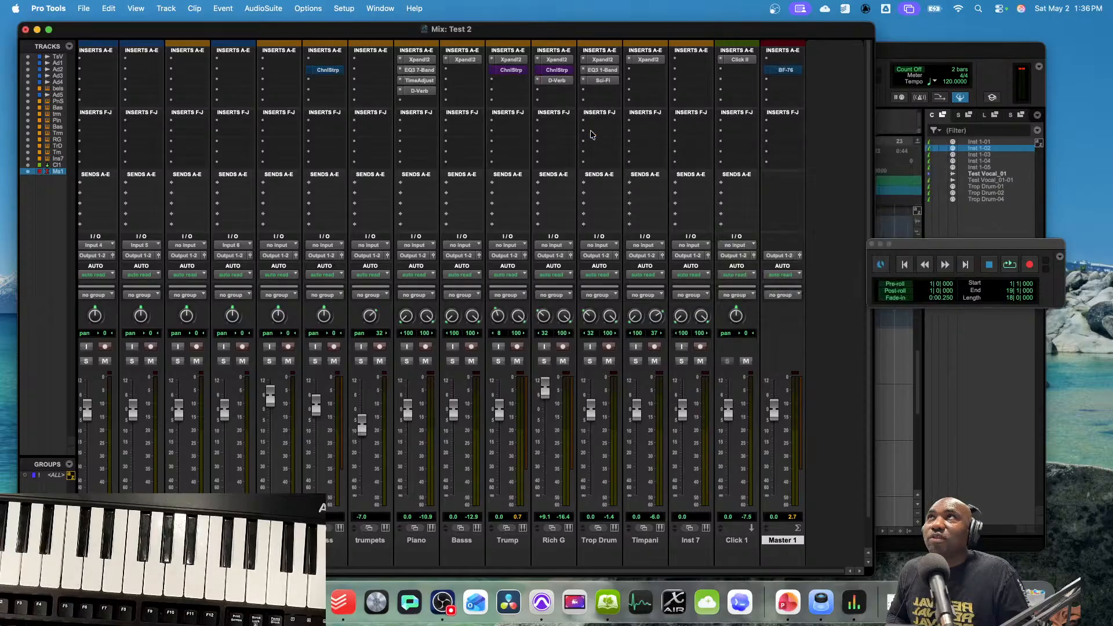
# - Insert the stereo Dyn3 Compressor/Limiter dynamics plug-in in the third insert slot of the Master 1 track
pyautogui.click(777, 80)
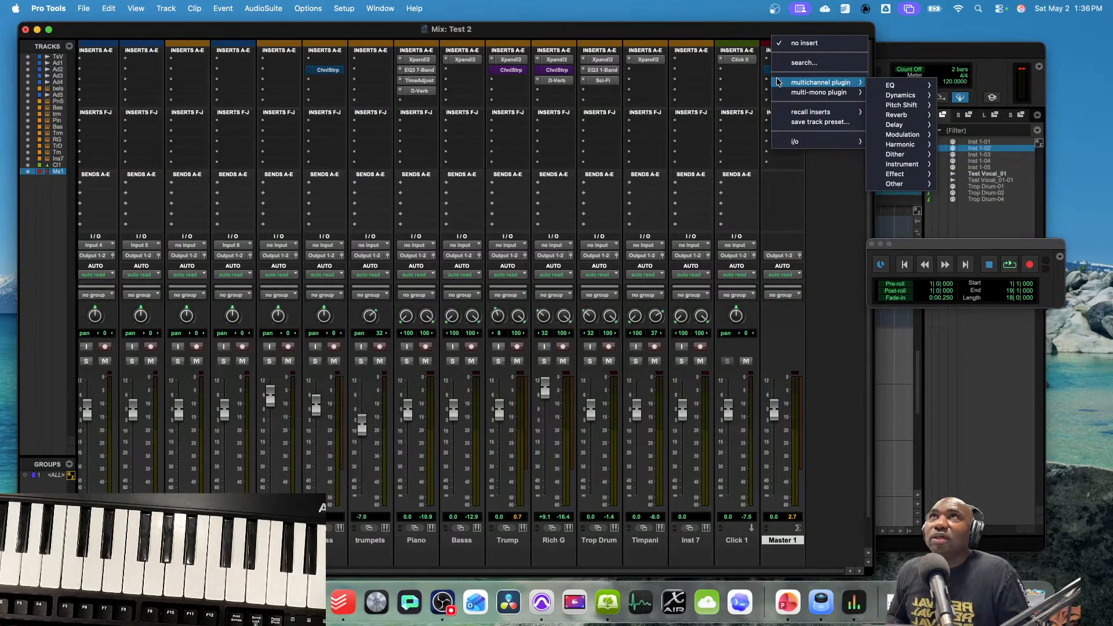
pyautogui.moveTo(927, 96)
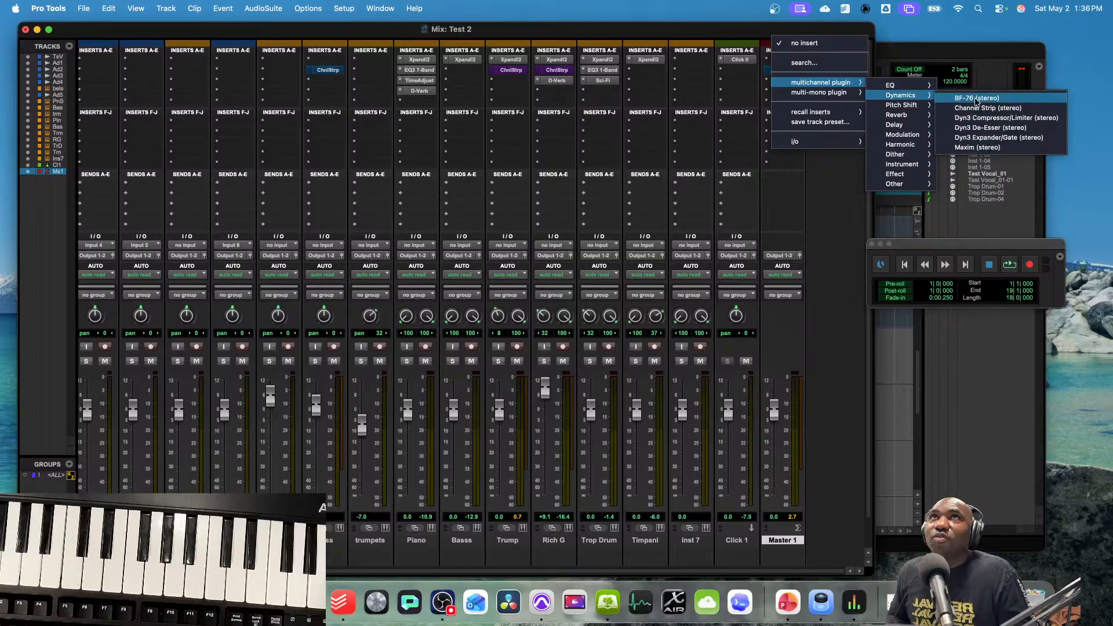
pyautogui.click(999, 117)
# - During playback, set the master compressor's gain to 8.9 dB, threshold to -33.8 dB, and ratio to 96.6:1
pyautogui.press('space')
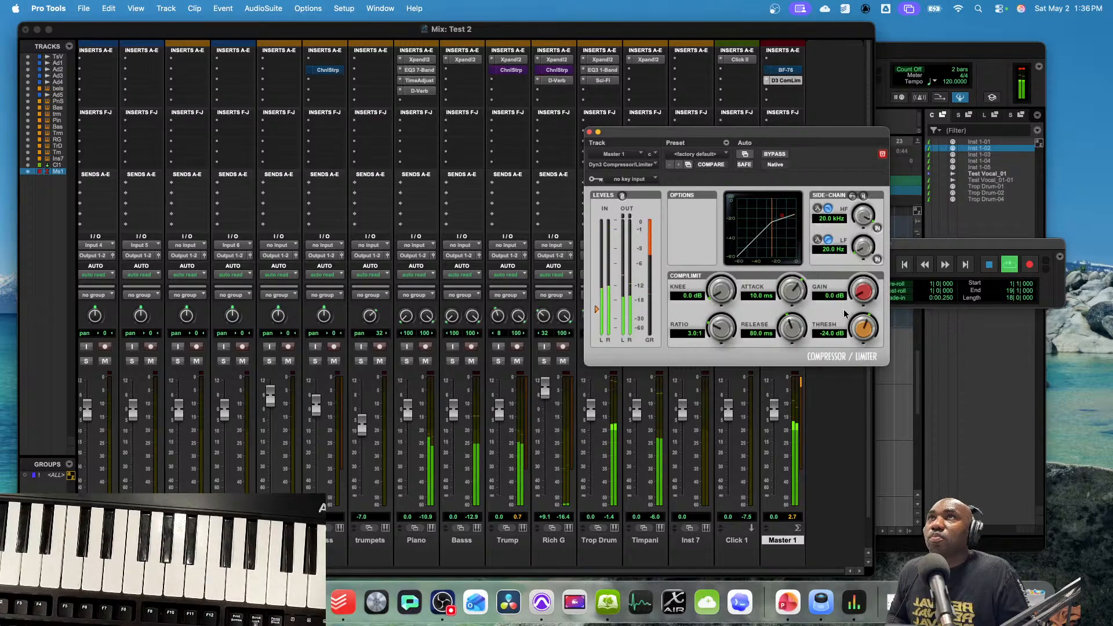
pyautogui.moveTo(851, 305); pyautogui.dragTo(848, 276)
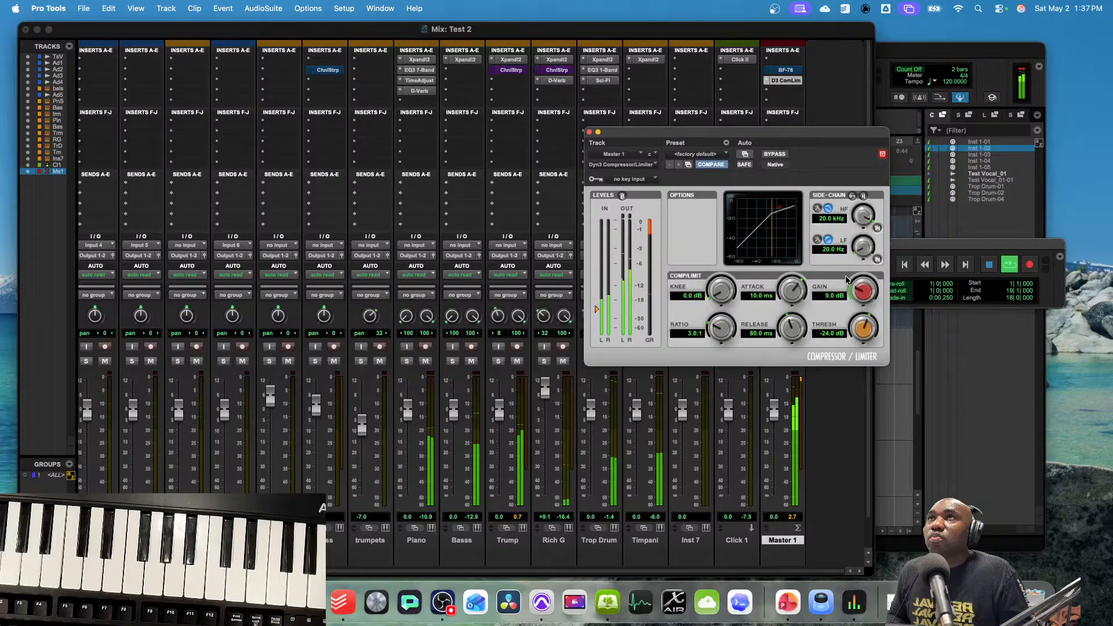
pyautogui.moveTo(858, 331); pyautogui.dragTo(846, 355)
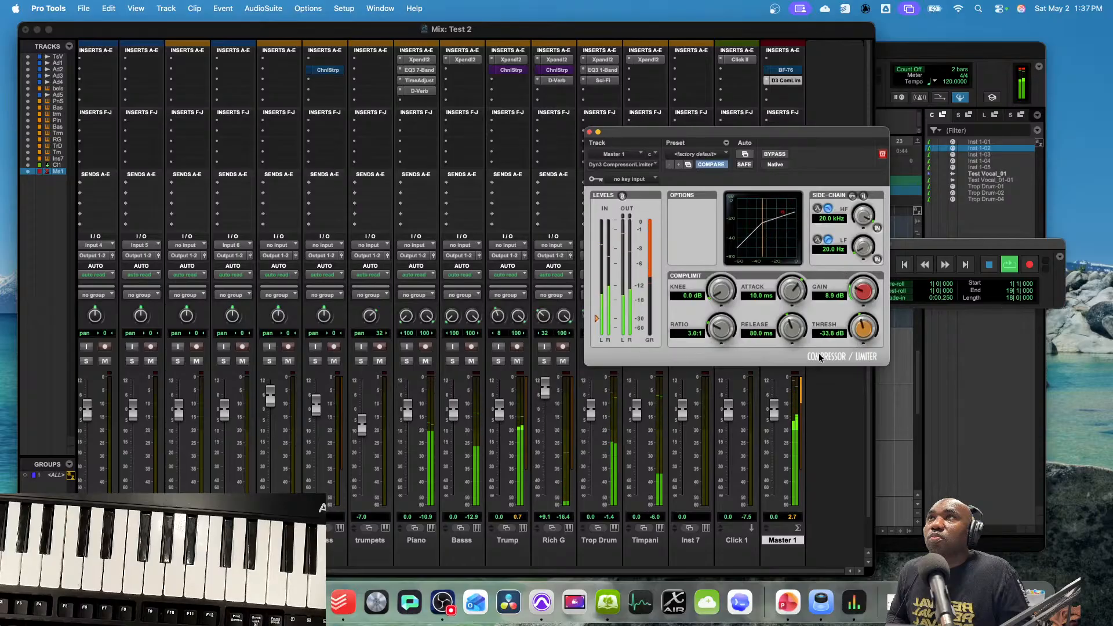
pyautogui.moveTo(717, 328); pyautogui.dragTo(700, 242)
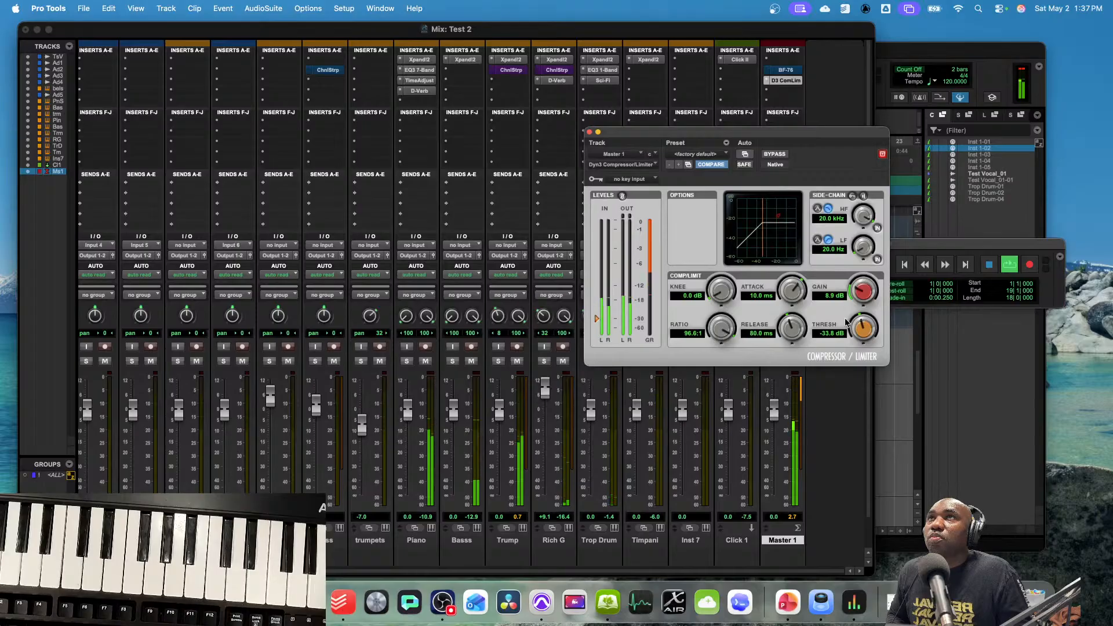
# - Compare the master with the Dyn3 Compressor/Limiter bypassed and active, stop playback, and leave the plug-in bypassed
pyautogui.click(774, 154)
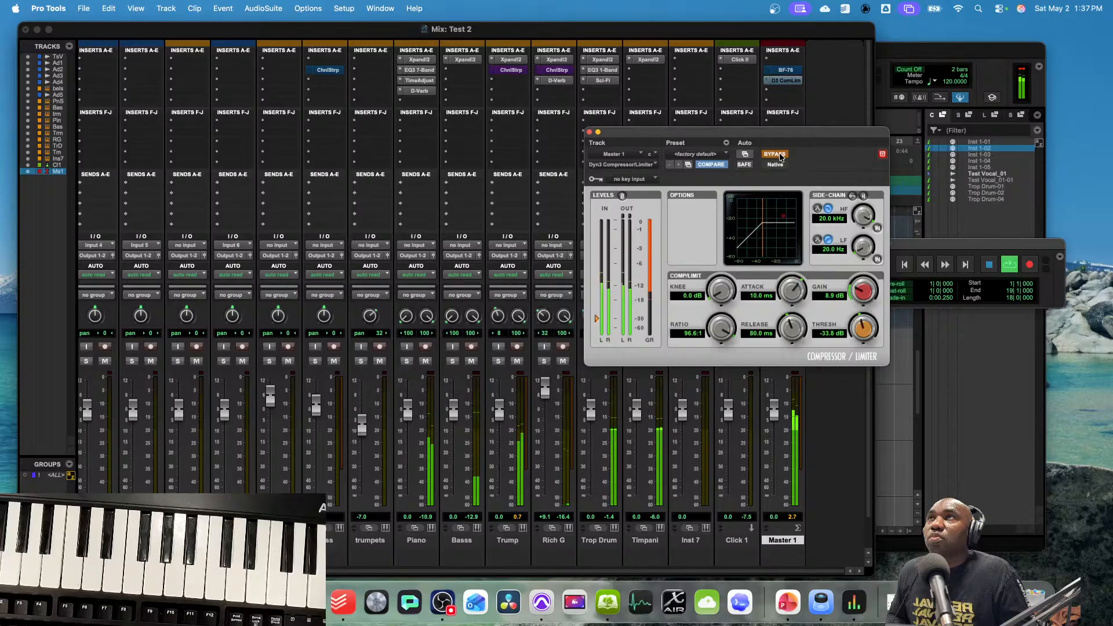
pyautogui.click(774, 154)
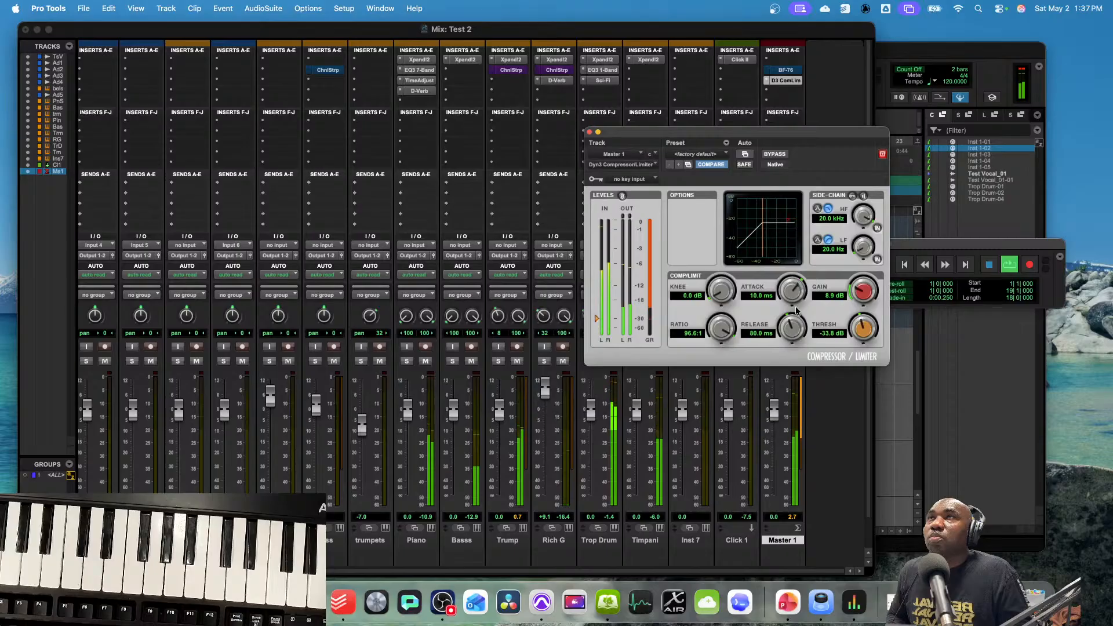
pyautogui.press('space')
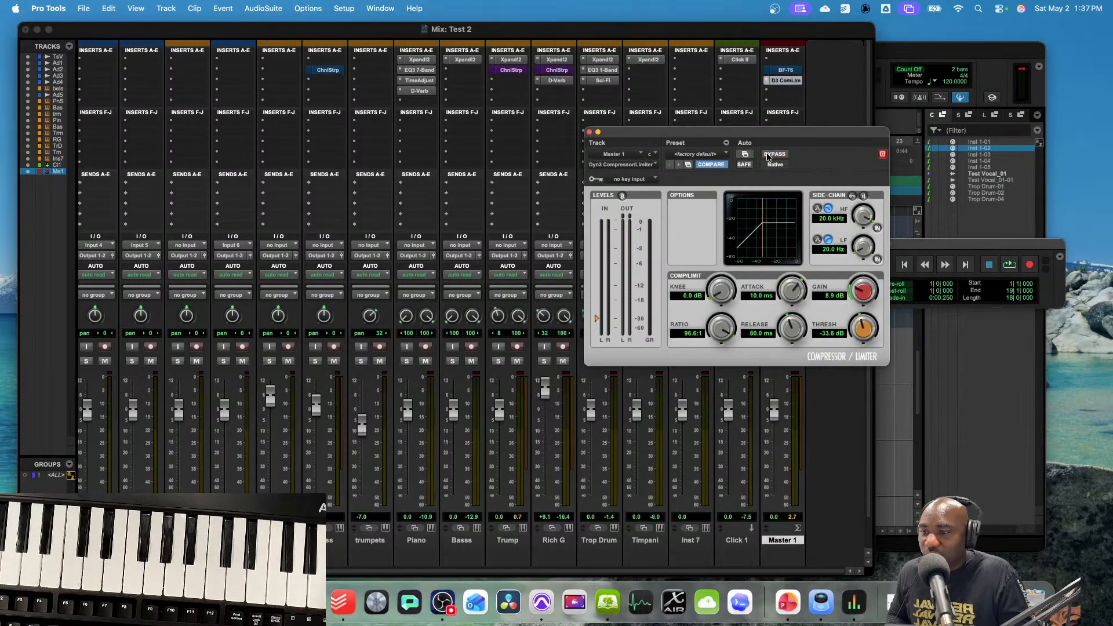
pyautogui.click(768, 155)
pyautogui.click(767, 156)
pyautogui.click(767, 155)
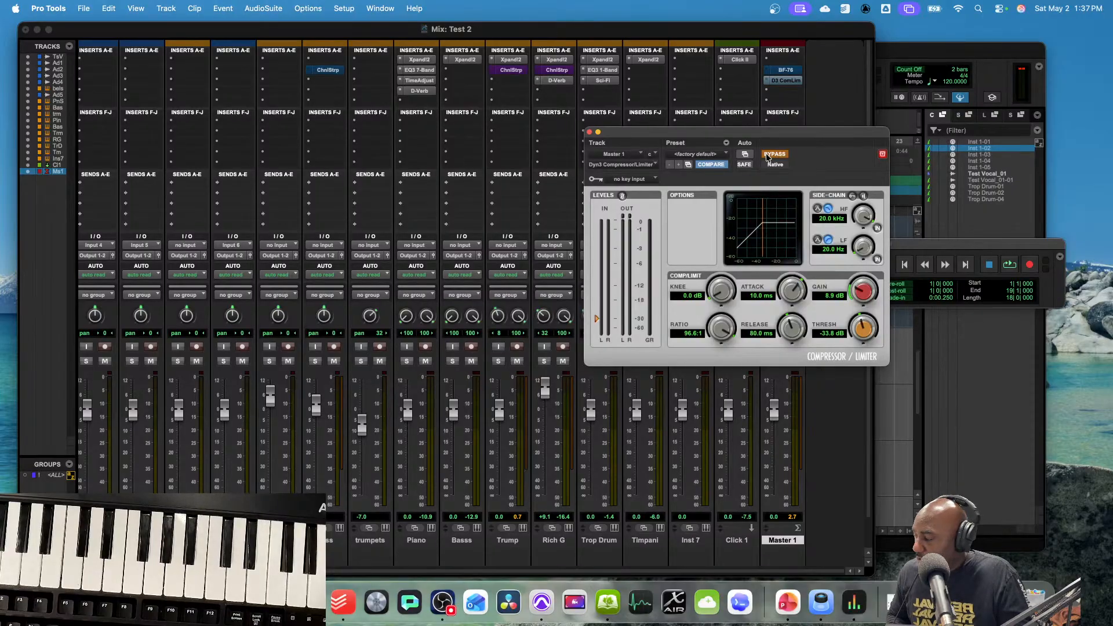
# - Play the session with the master compressor bypassed, bring the Edit window forward, and stop playback
pyautogui.press('space')
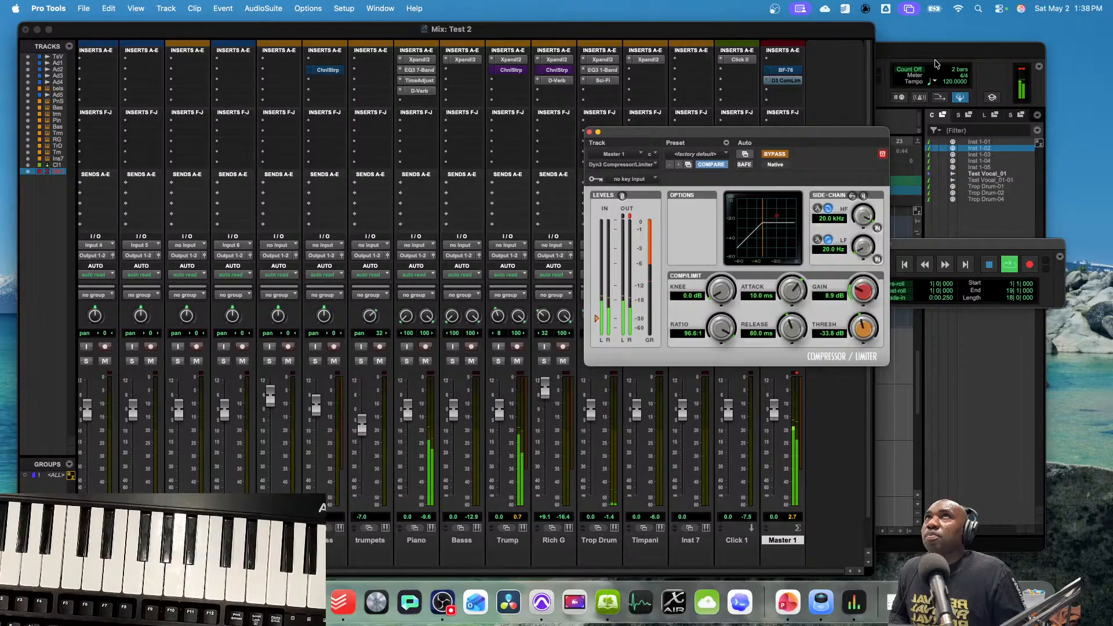
pyautogui.click(930, 55)
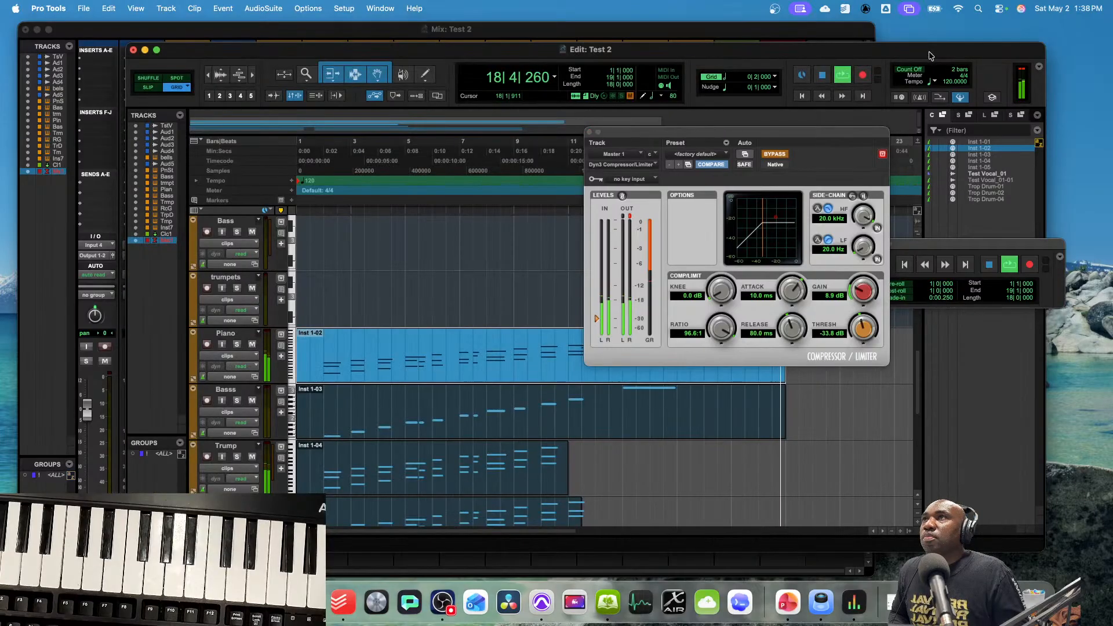
pyautogui.press('space')
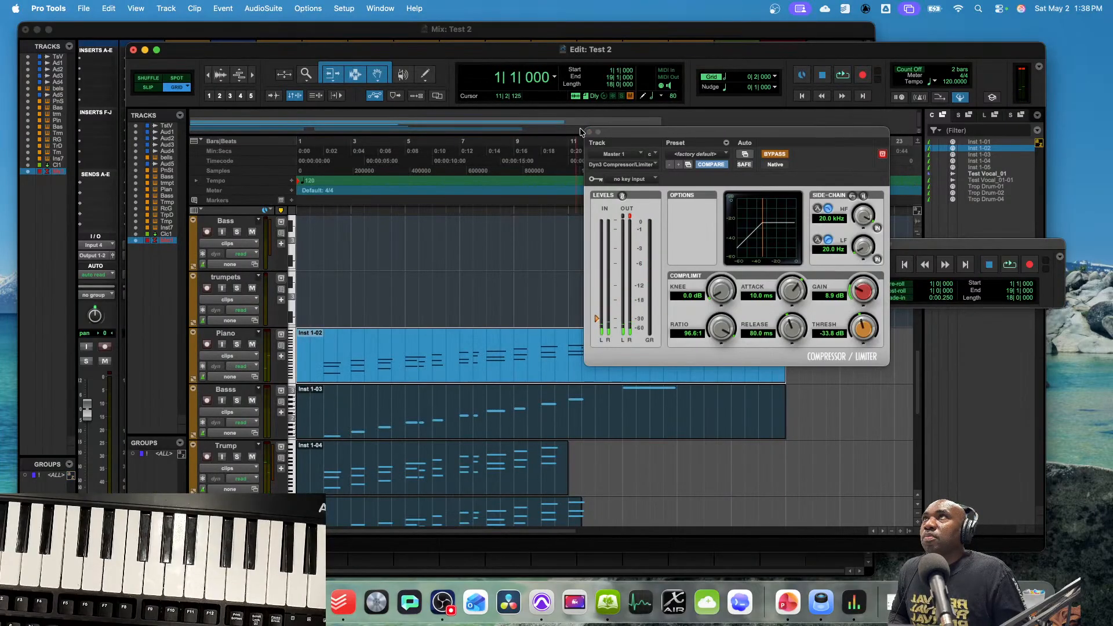
# - Separate the Trop Drum-04 clips on the Trop Drum and Timpani tracks at bar 13, beat 3
pyautogui.scroll(-3, 624, 434)
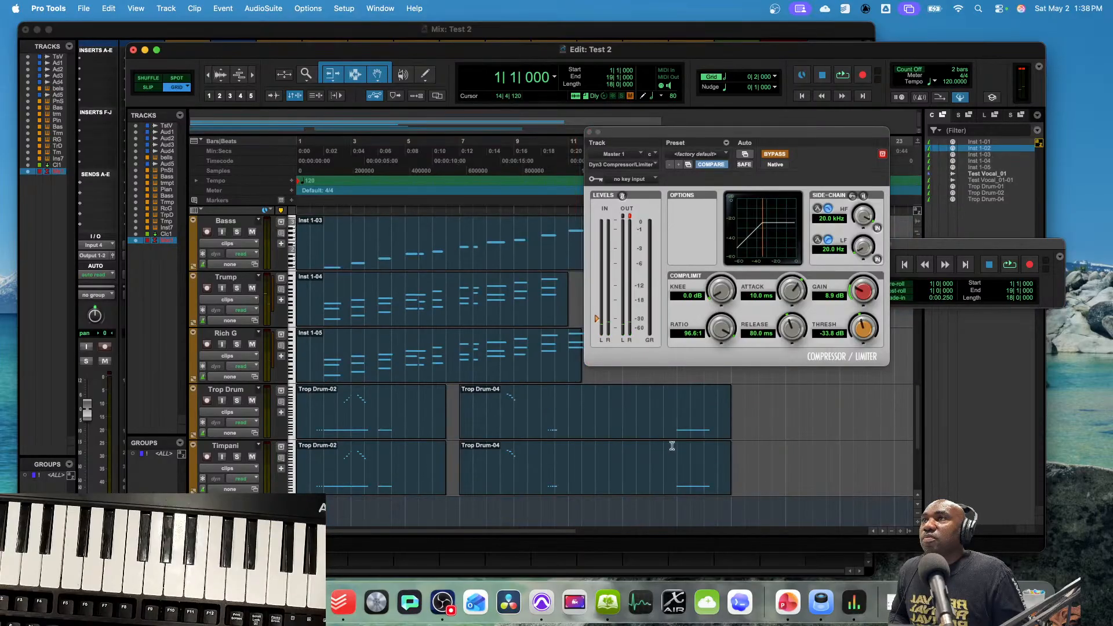
pyautogui.click(690, 452)
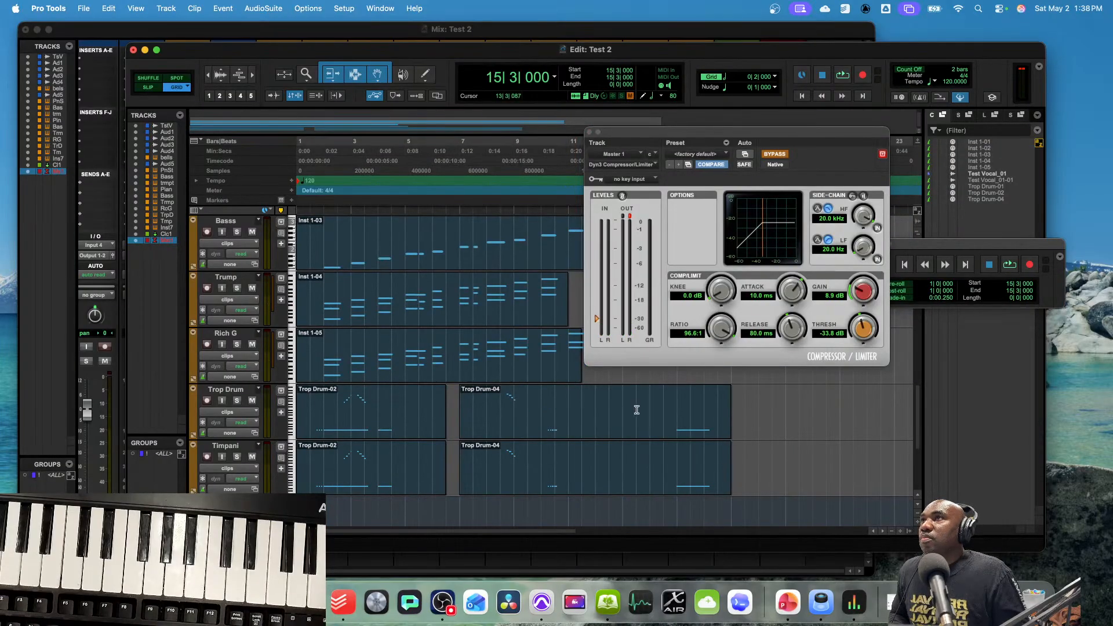
pyautogui.moveTo(637, 430); pyautogui.dragTo(638, 475)
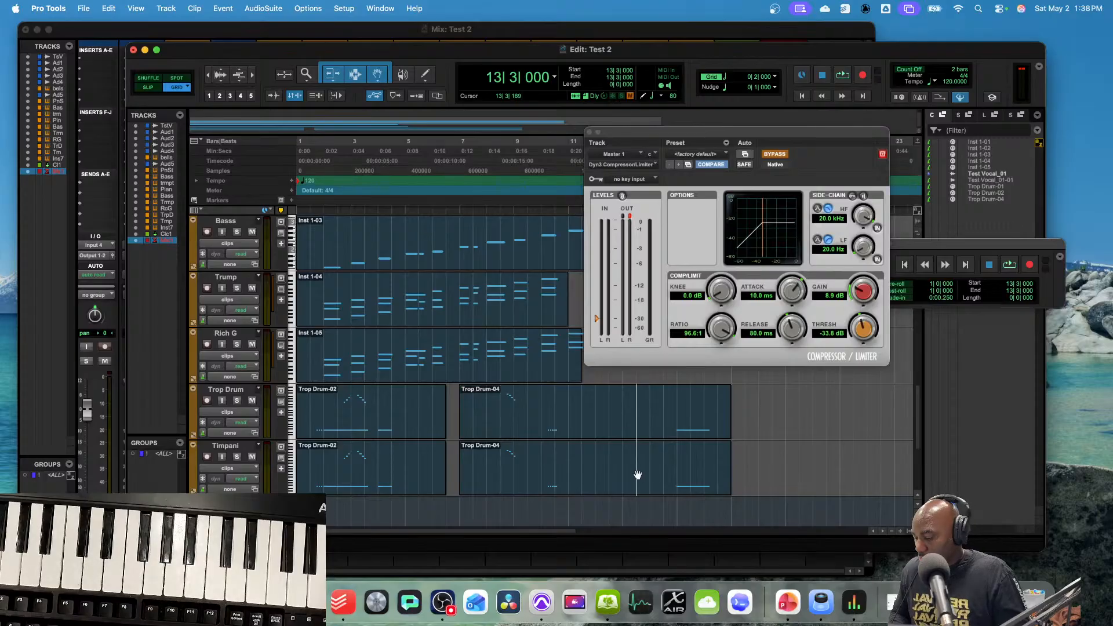
pyautogui.press('super+e')
# - Mute the separated end clips starting at bar 13, beat 3 on the Trop Drum and Timpani tracks
pyautogui.click(669, 425)
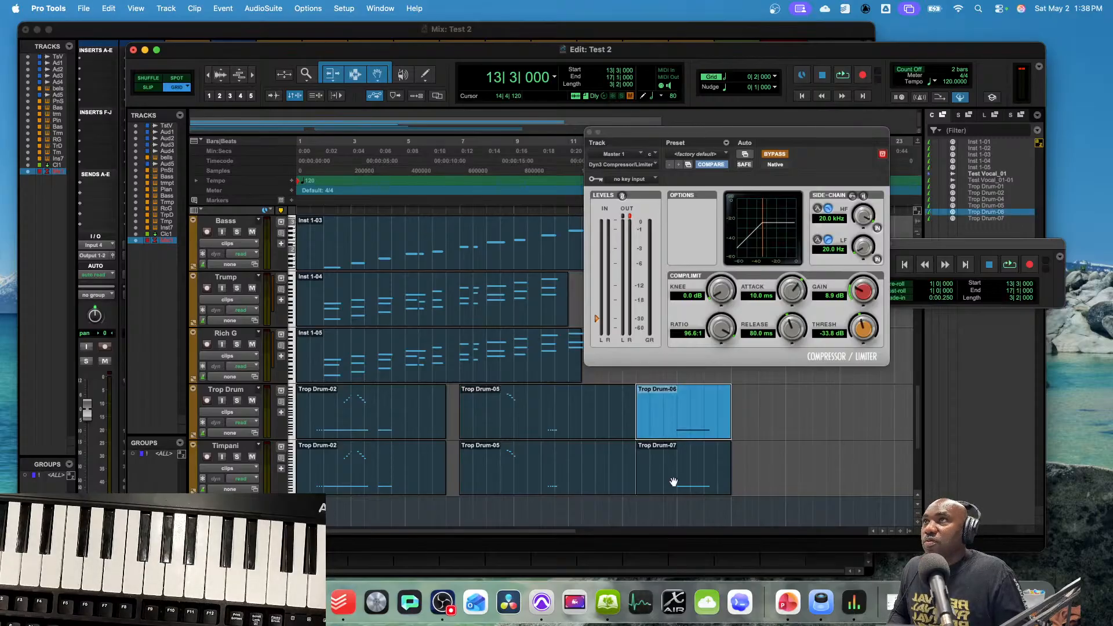
pyautogui.keyDown('shift'); pyautogui.click(676, 488); pyautogui.keyUp('shift')
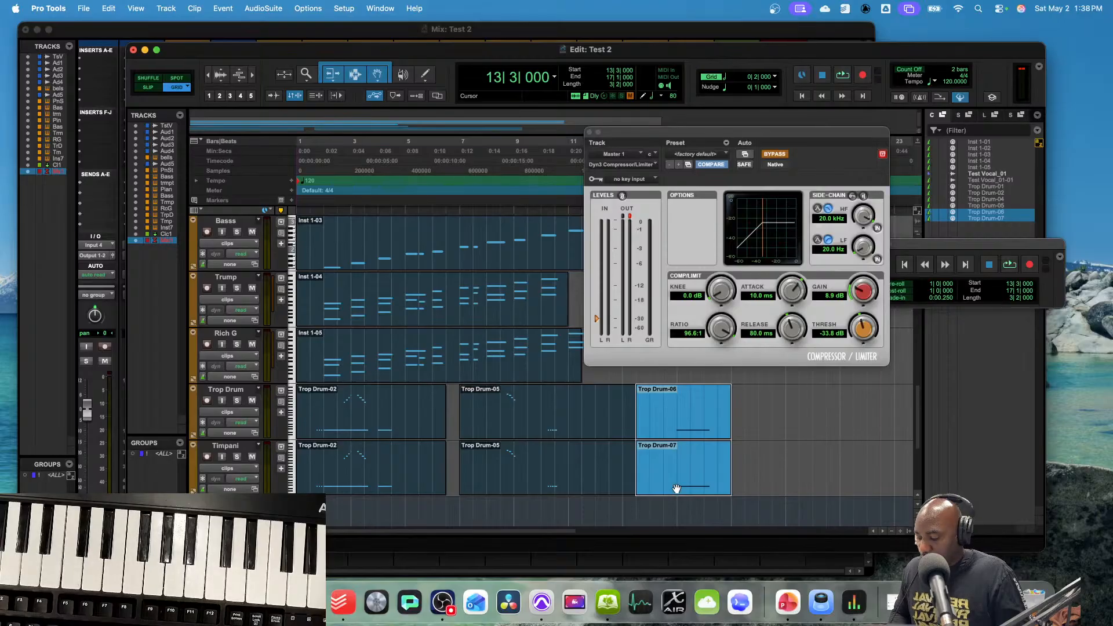
pyautogui.press('super+m')
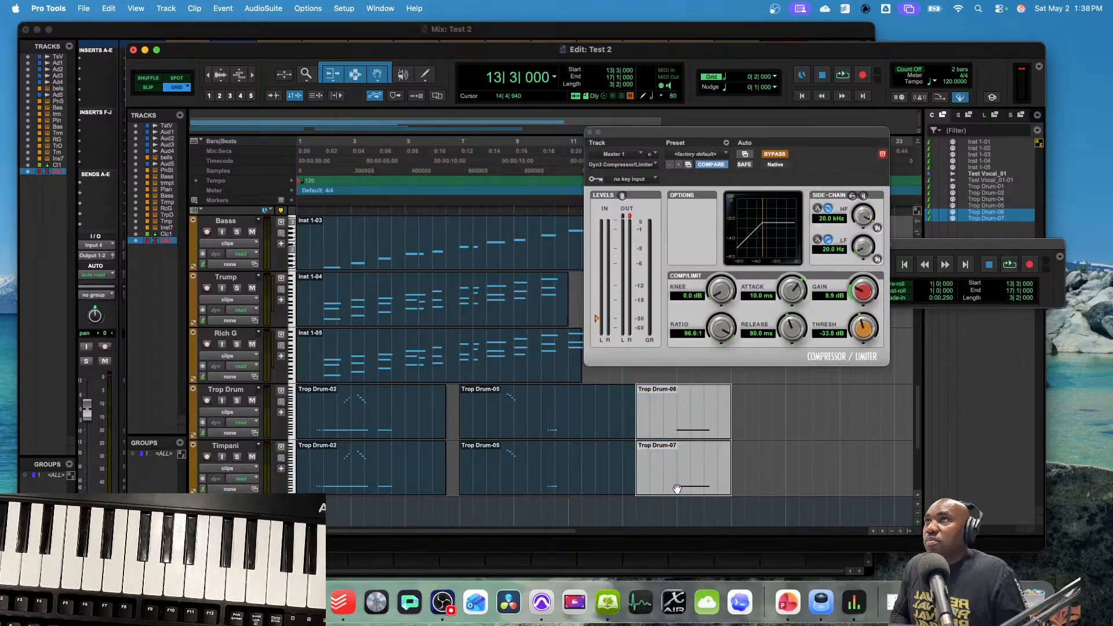
# - Unmute the end clips on the Trop Drum and Timpani tracks, and mute them again while reviewing the arrangement
pyautogui.scroll(5, 667, 463)
pyautogui.scroll(-3, 656, 435)
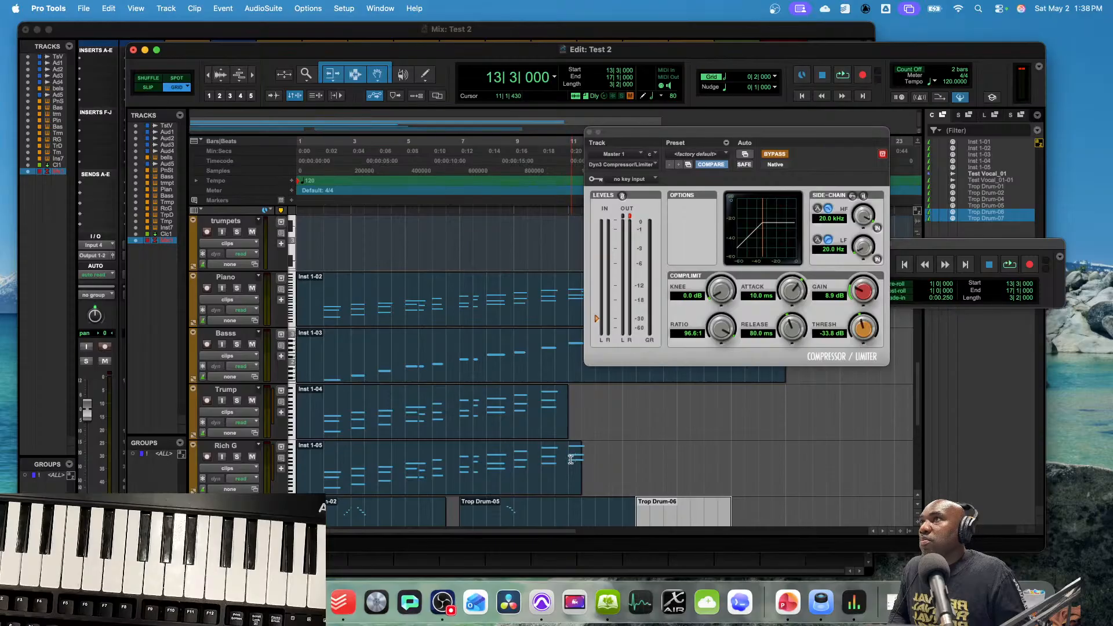
pyautogui.press('super+m')
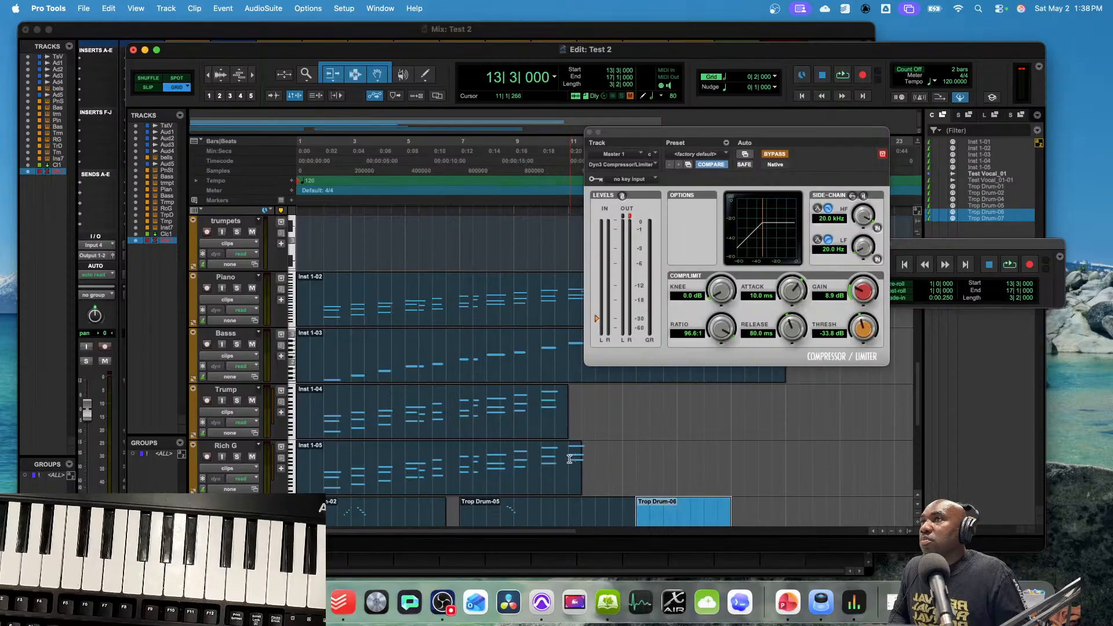
pyautogui.scroll(-5, 628, 475)
pyautogui.scroll(2, 629, 474)
pyautogui.scroll(-2, 629, 474)
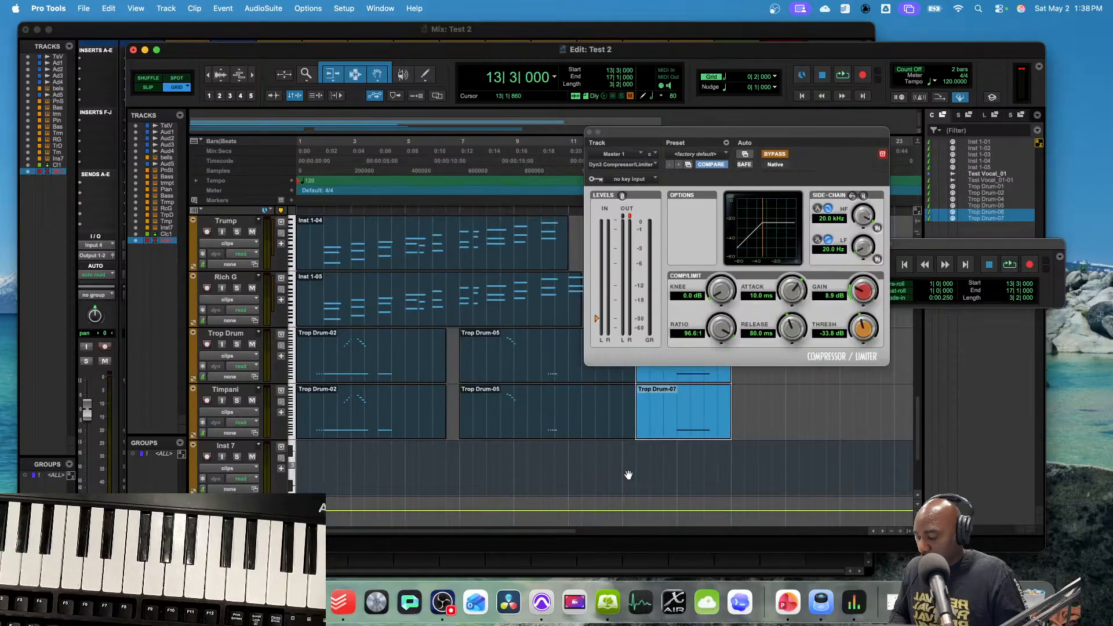
pyautogui.press('super+m')
pyautogui.scroll(3, 629, 470)
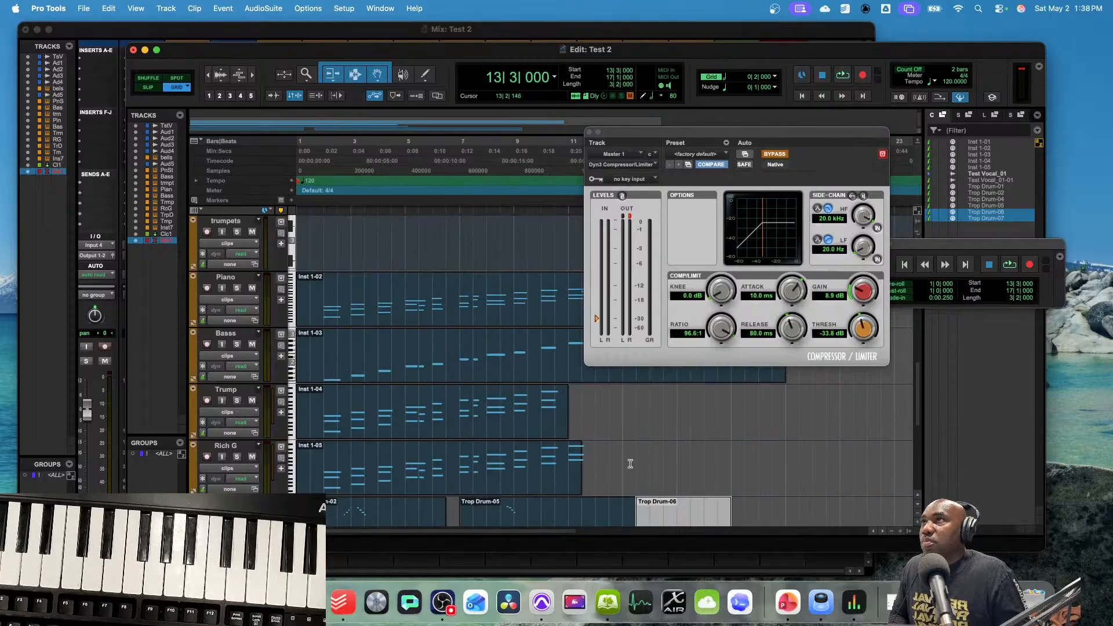
pyautogui.scroll(-2, 671, 444)
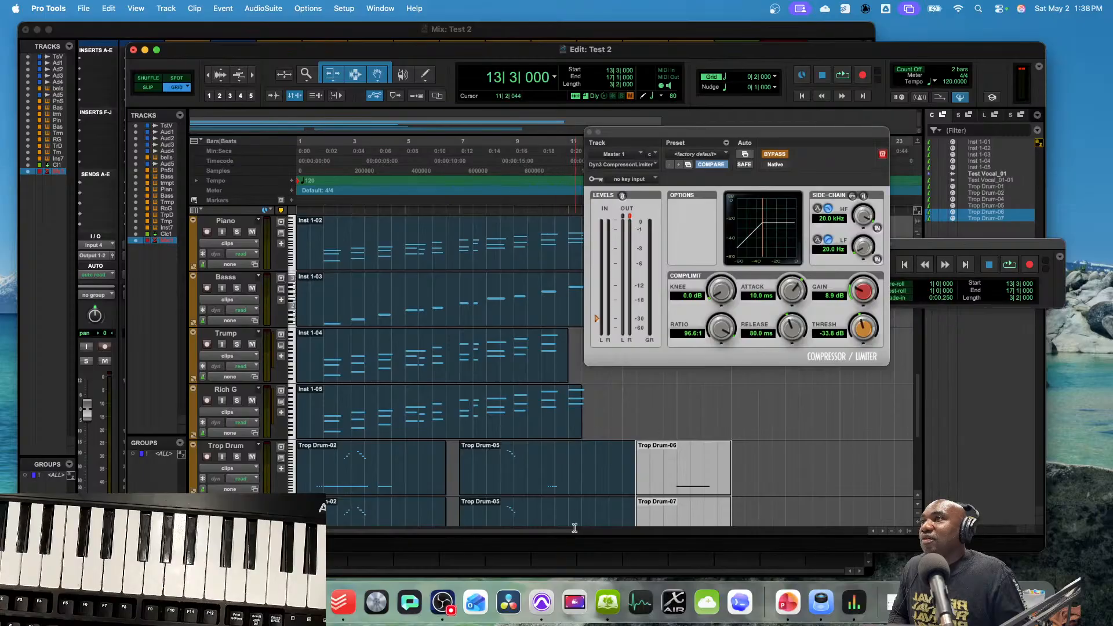
# - Start playback from bar 9, beat 3, show the Mix window, and move the compressor window clear of the Trump track
pyautogui.click(526, 155)
pyautogui.press('space')
pyautogui.click(566, 555)
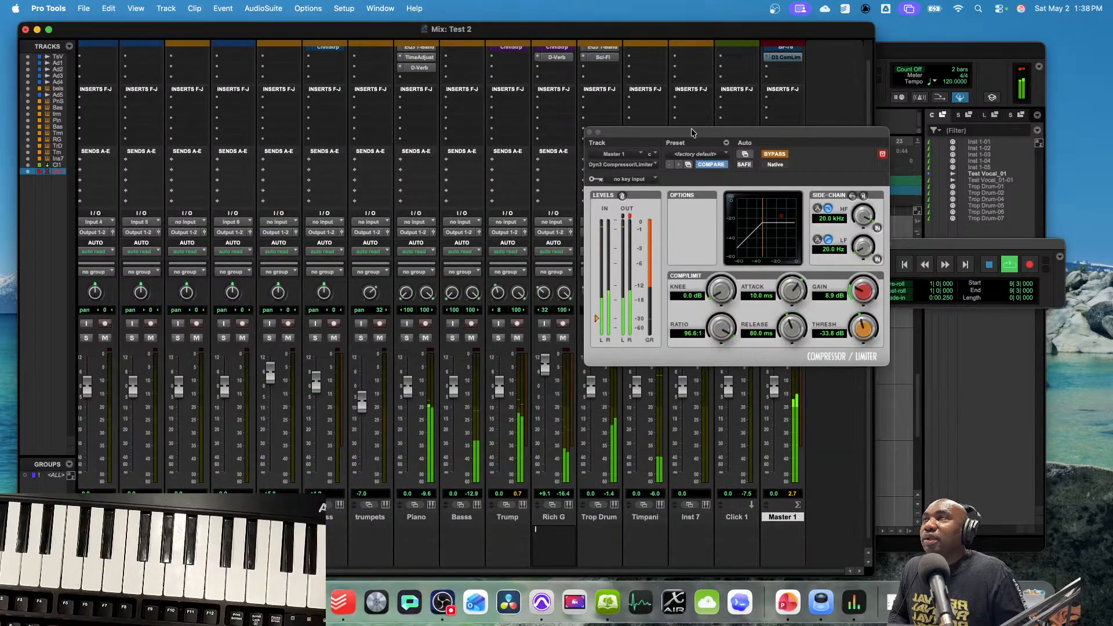
pyautogui.moveTo(690, 131); pyautogui.dragTo(785, 136)
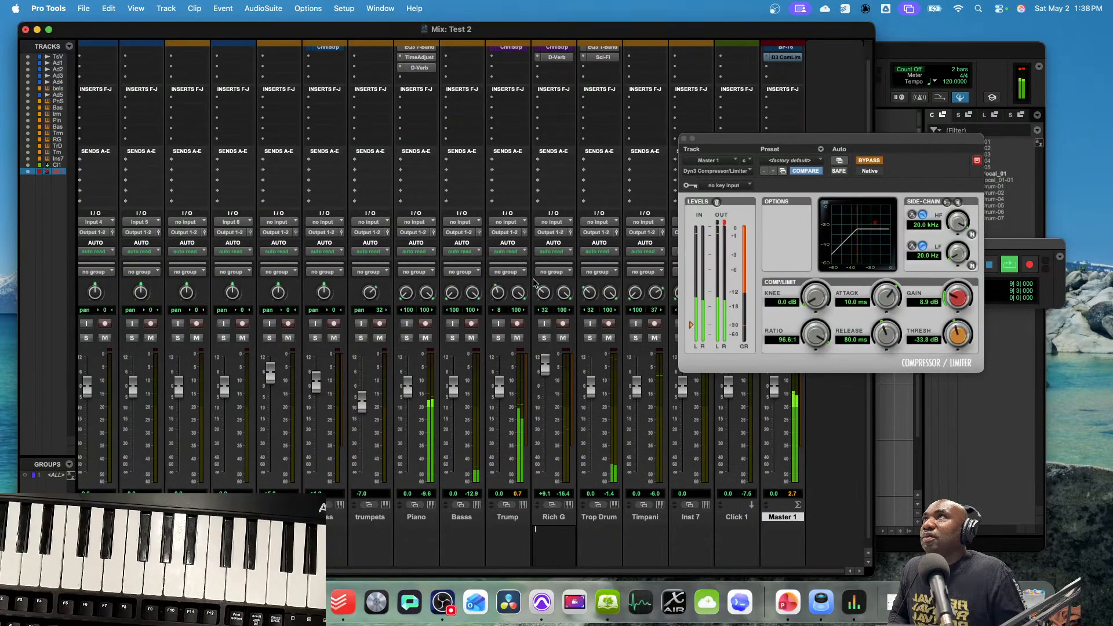
# - Set the Trump track's automation mode to touch and lower its volume fader to minus infinity during playback
pyautogui.click(512, 253)
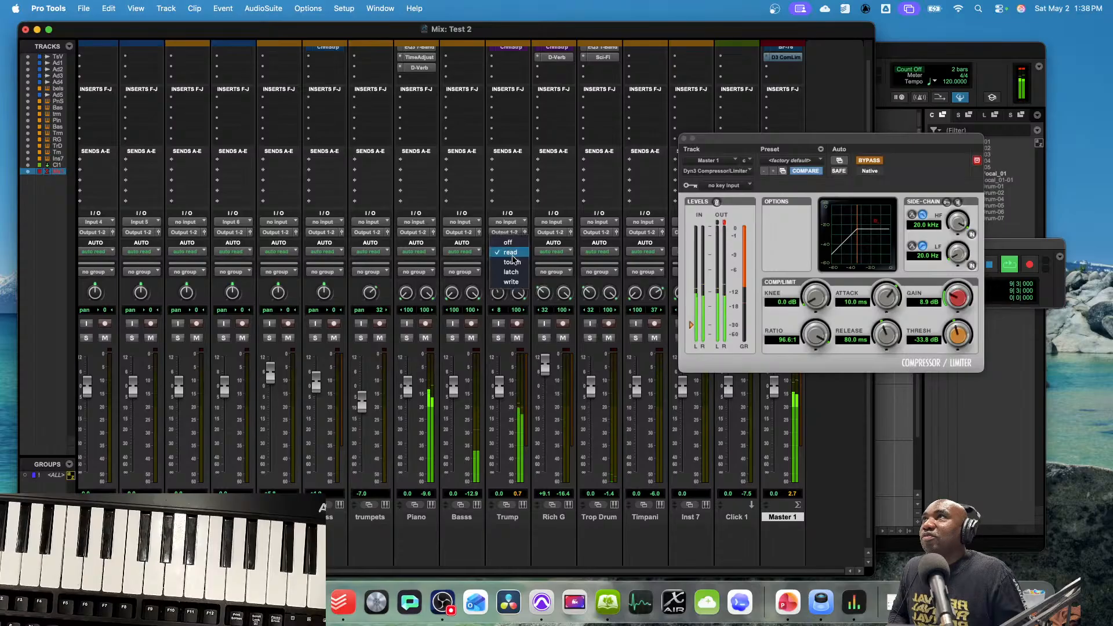
pyautogui.click(512, 262)
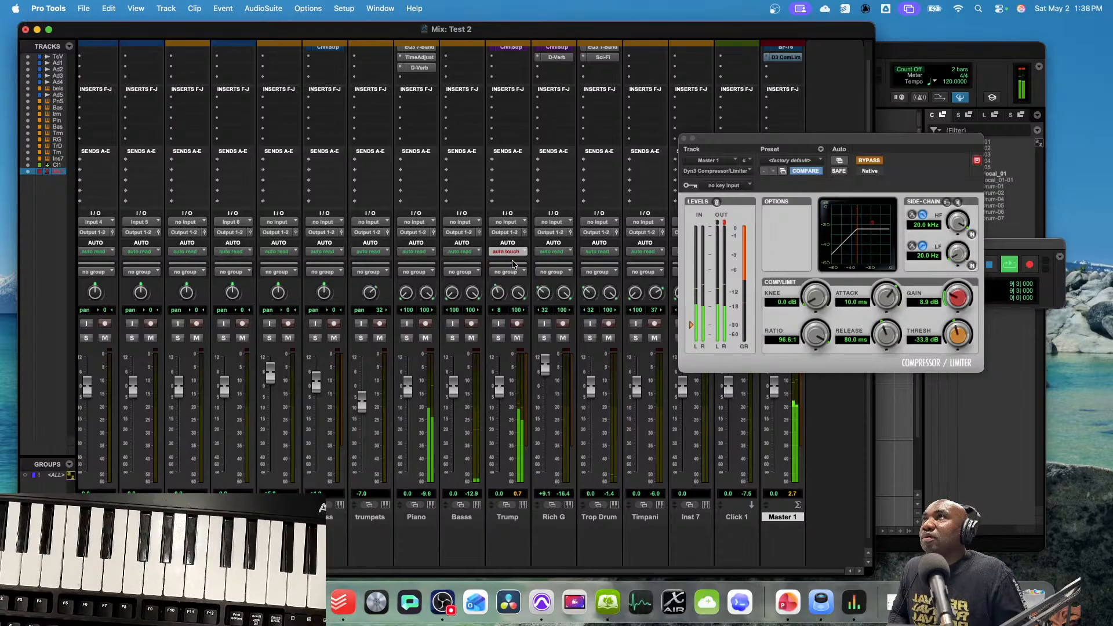
pyautogui.moveTo(503, 390); pyautogui.dragTo(493, 481)
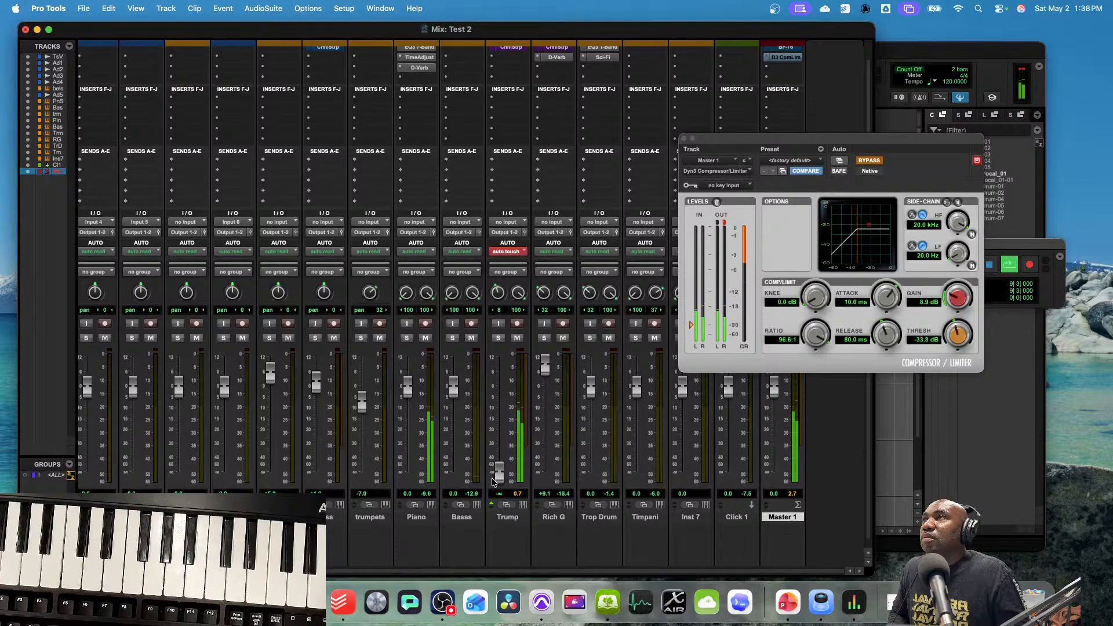
# - Finish the Trump fade with its fader held at minus infinity, stop playback, and return the track's automation mode to read
pyautogui.moveTo(493, 482); pyautogui.dragTo(499, 472)
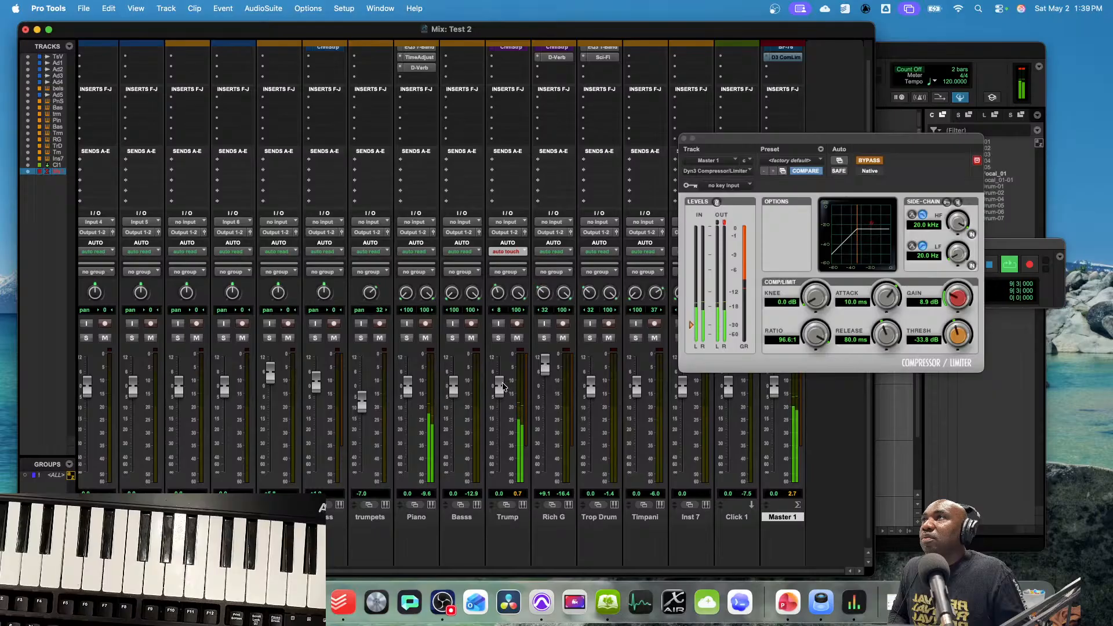
pyautogui.press('space')
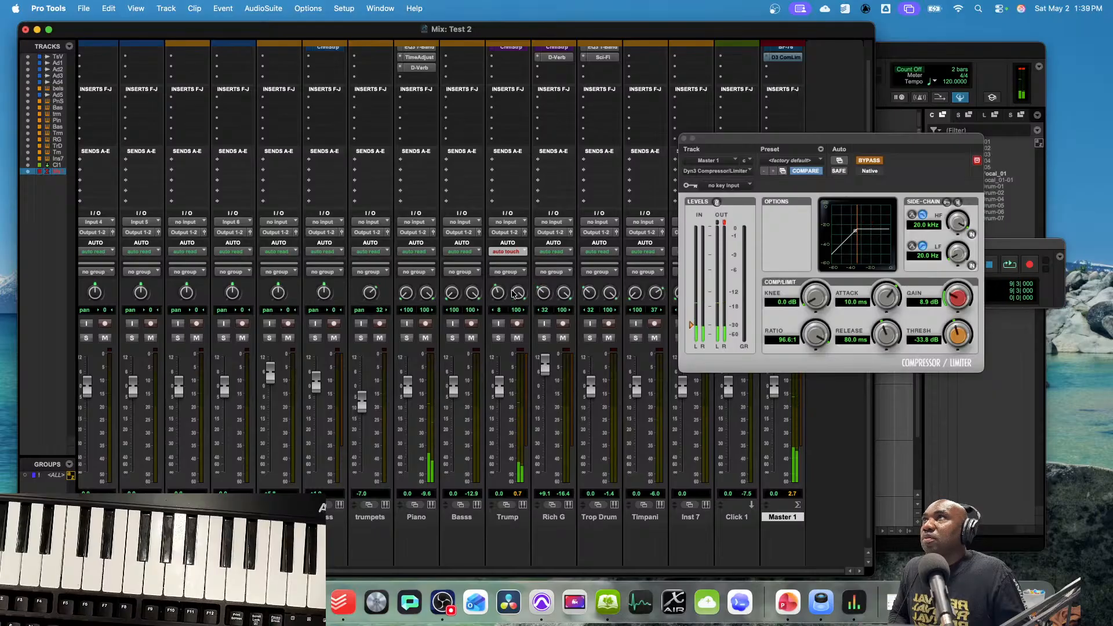
pyautogui.click(502, 254)
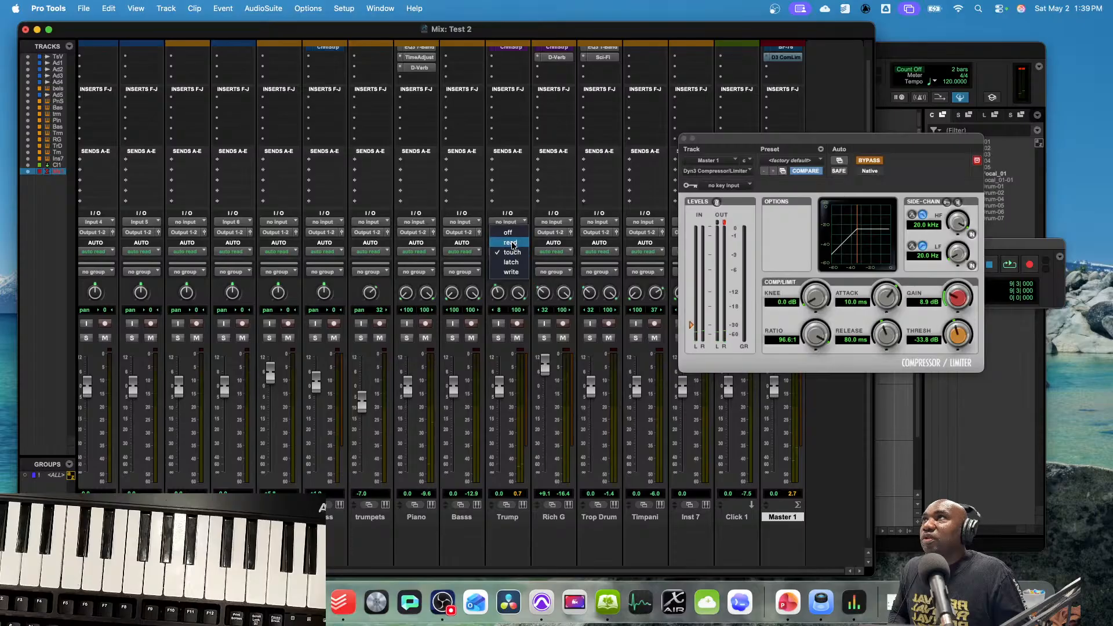
pyautogui.click(512, 246)
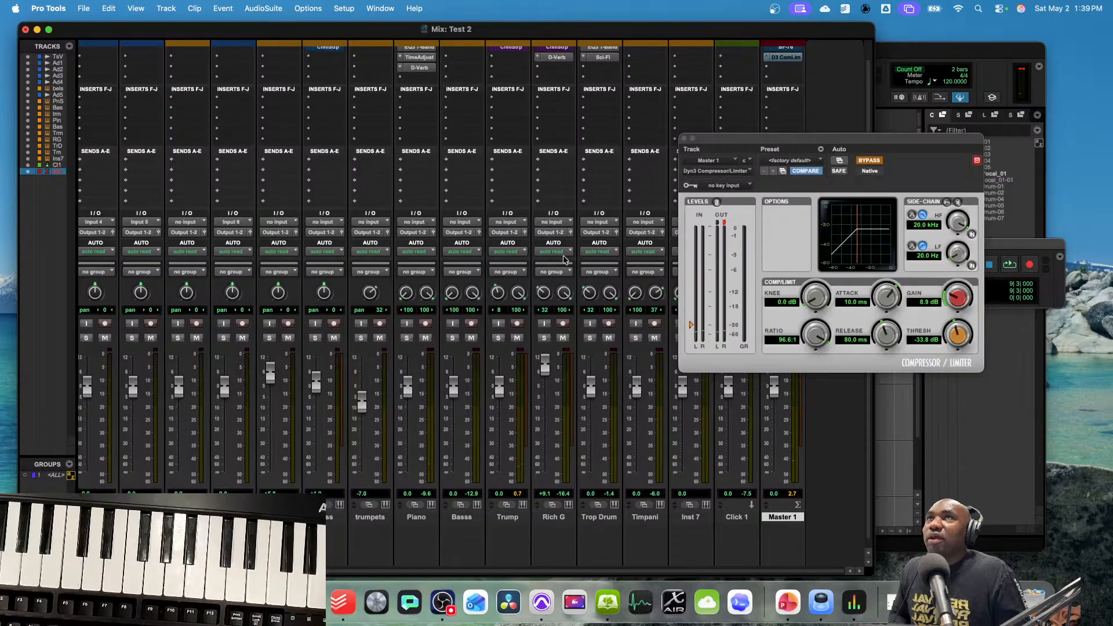
# - Show the Edit window, return to the session start, and play the opening with the Master 1 compressor bypassed
pyautogui.click(862, 164)
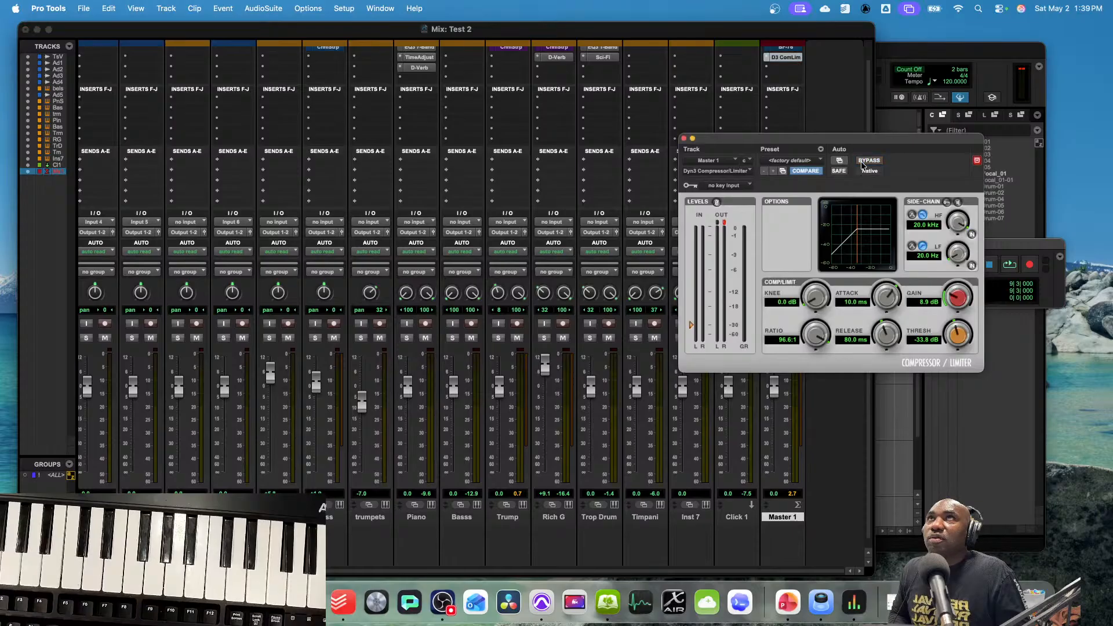
pyautogui.click(862, 164)
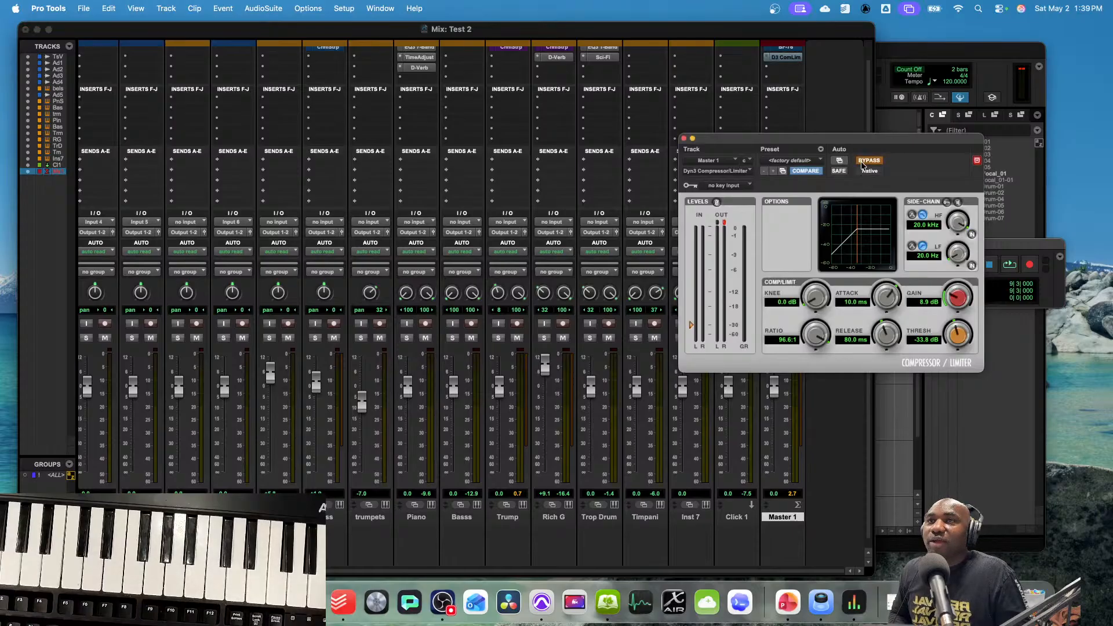
pyautogui.press('space')
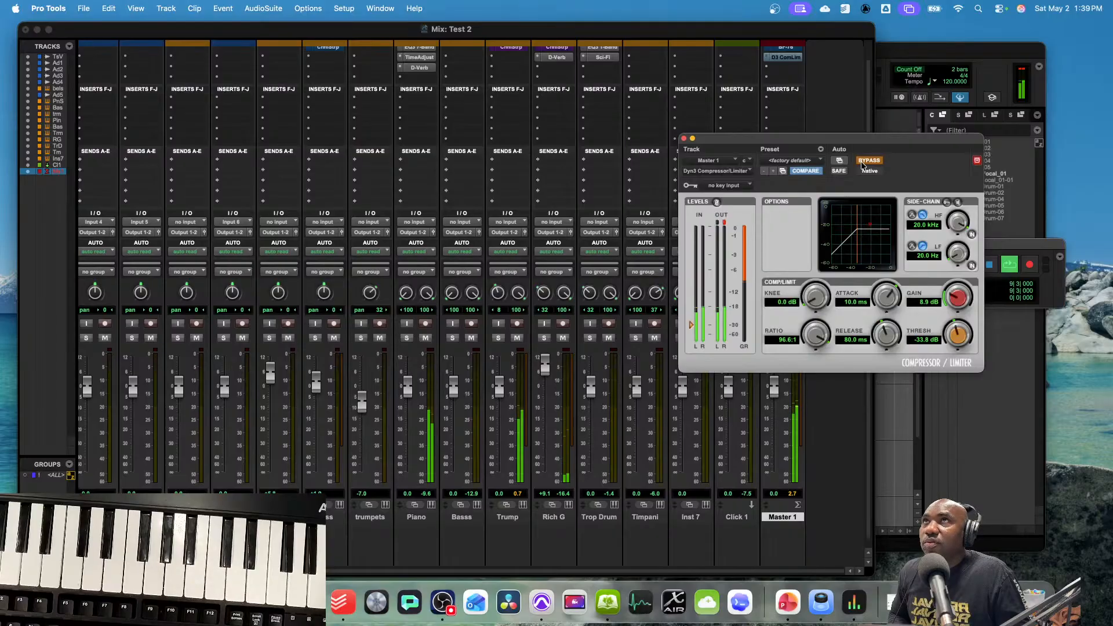
pyautogui.press('super+equal')
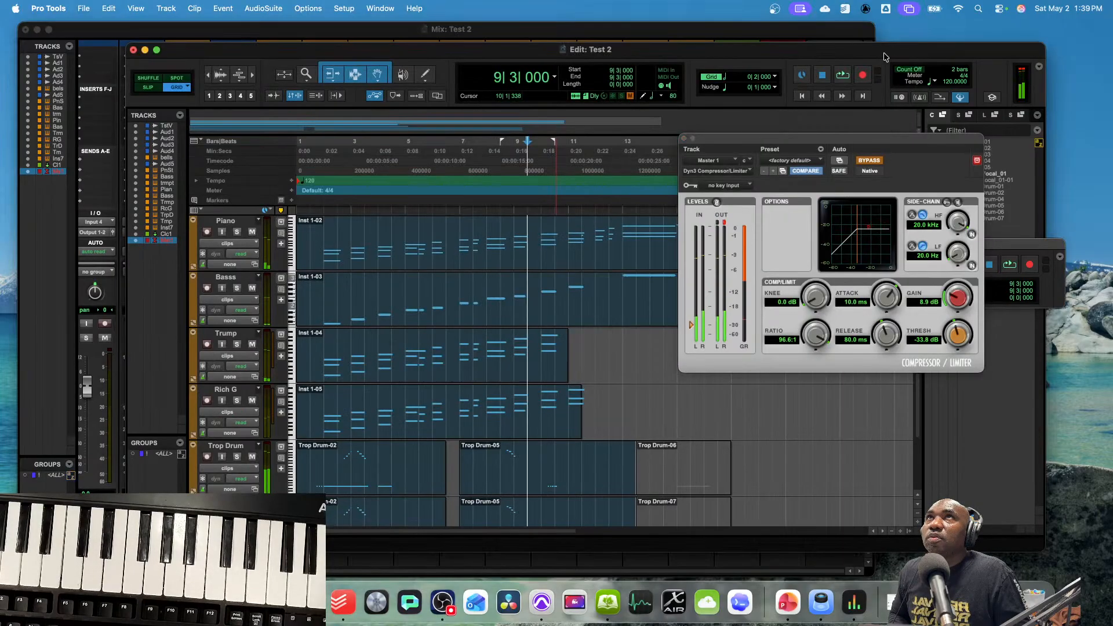
pyautogui.click(801, 98)
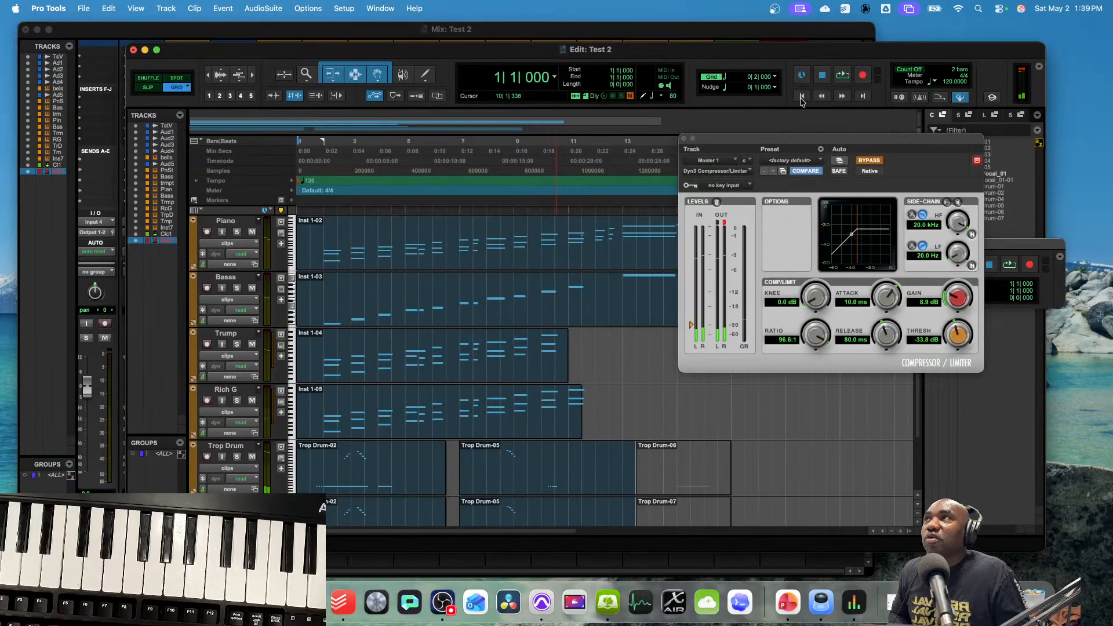
pyautogui.press('space')
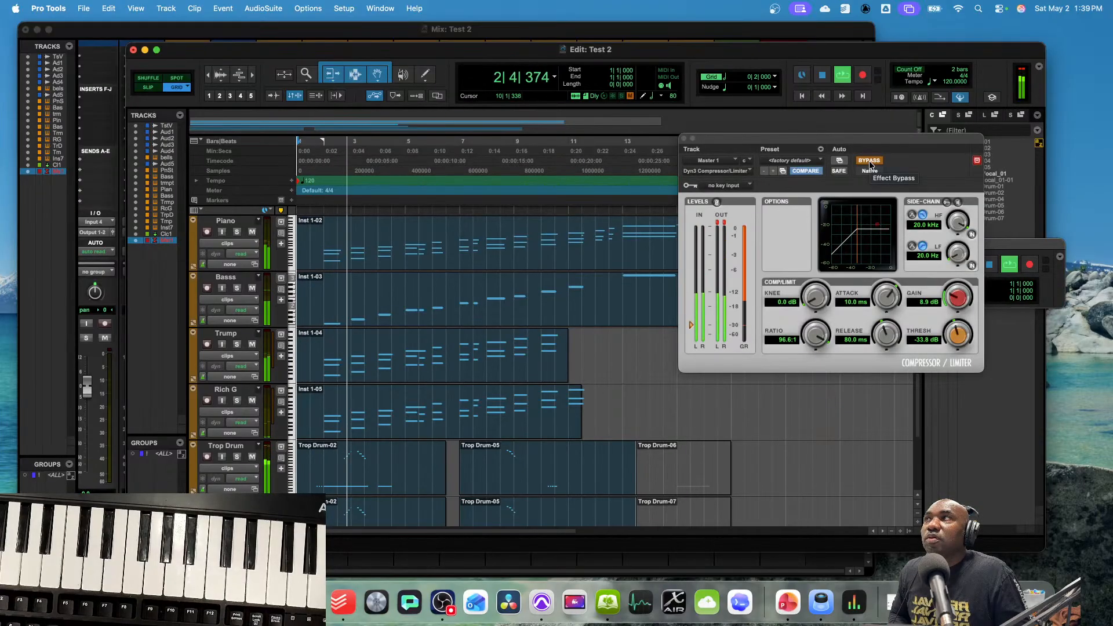
pyautogui.press('space')
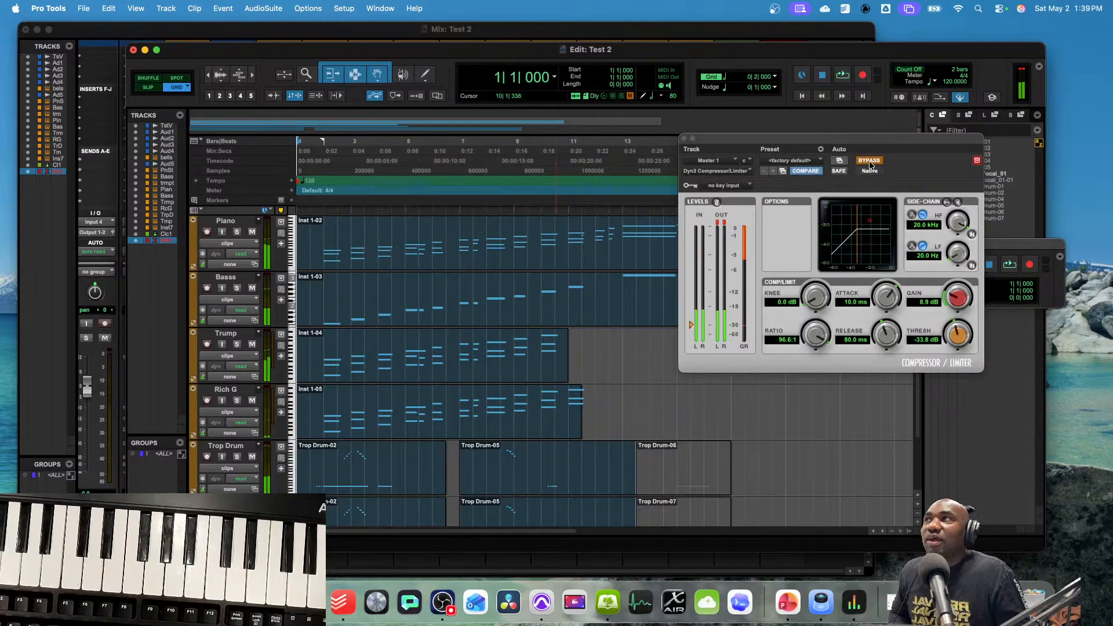
# - Raise the Master 1 compressor's gain in stages to 12.6, 14.1 and 18.2 dB, replaying the opening with bypass off and on
pyautogui.press('space')
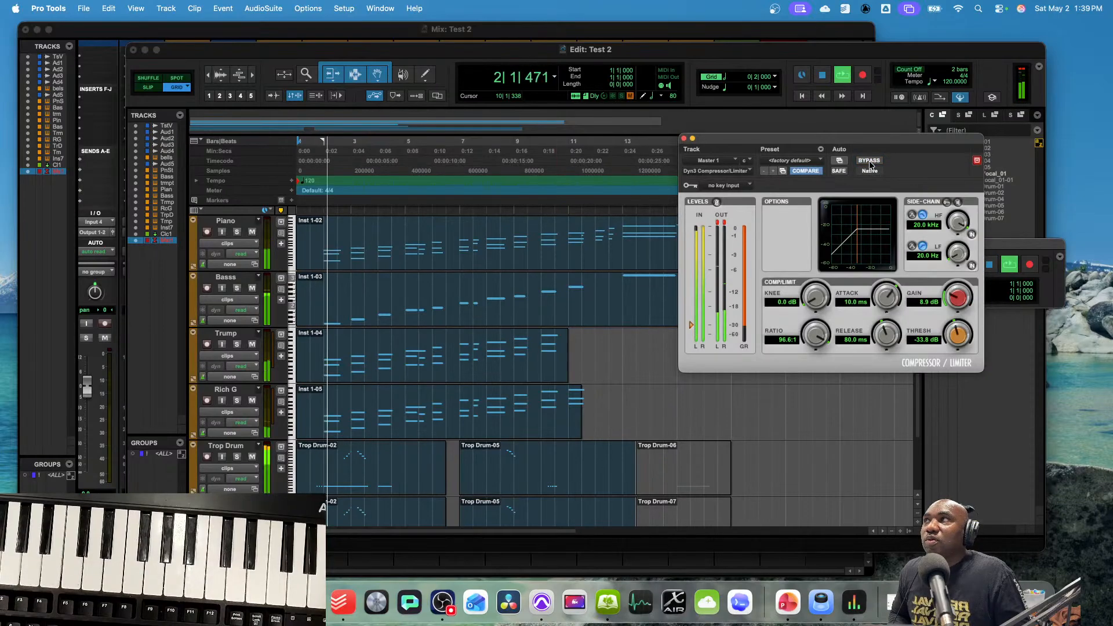
pyautogui.moveTo(952, 289); pyautogui.dragTo(952, 284)
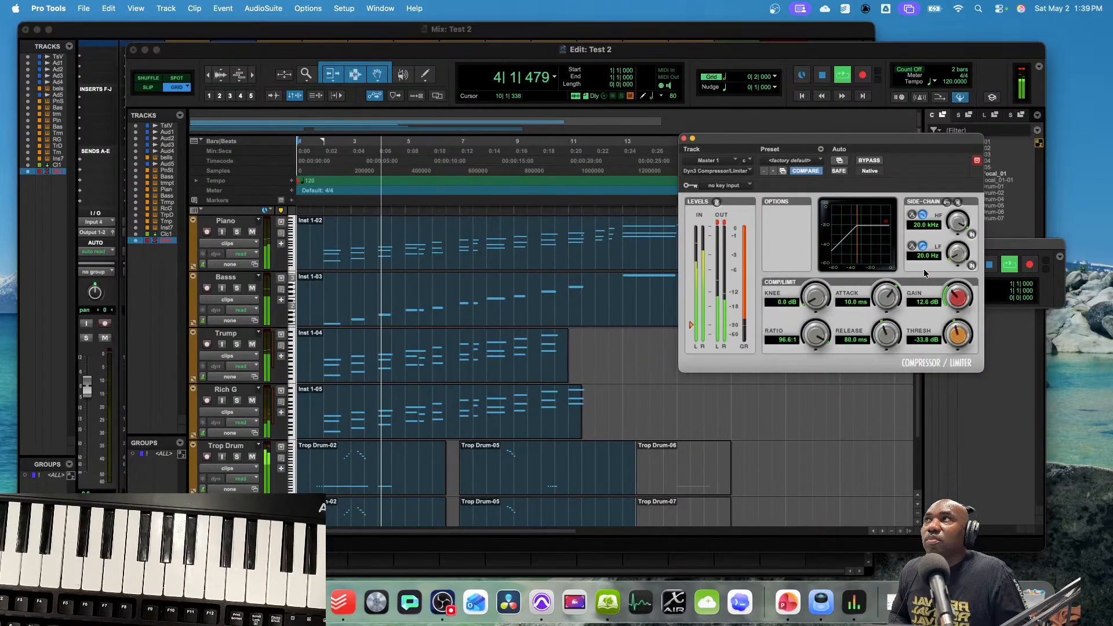
pyautogui.press('space')
pyautogui.press('space')
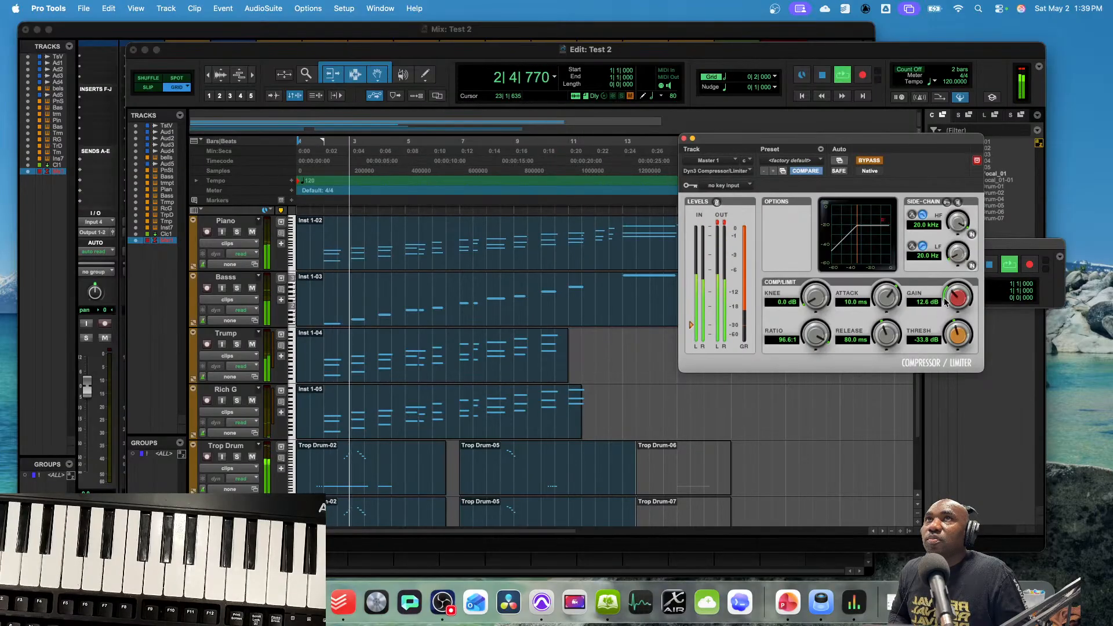
pyautogui.moveTo(948, 299); pyautogui.dragTo(944, 278)
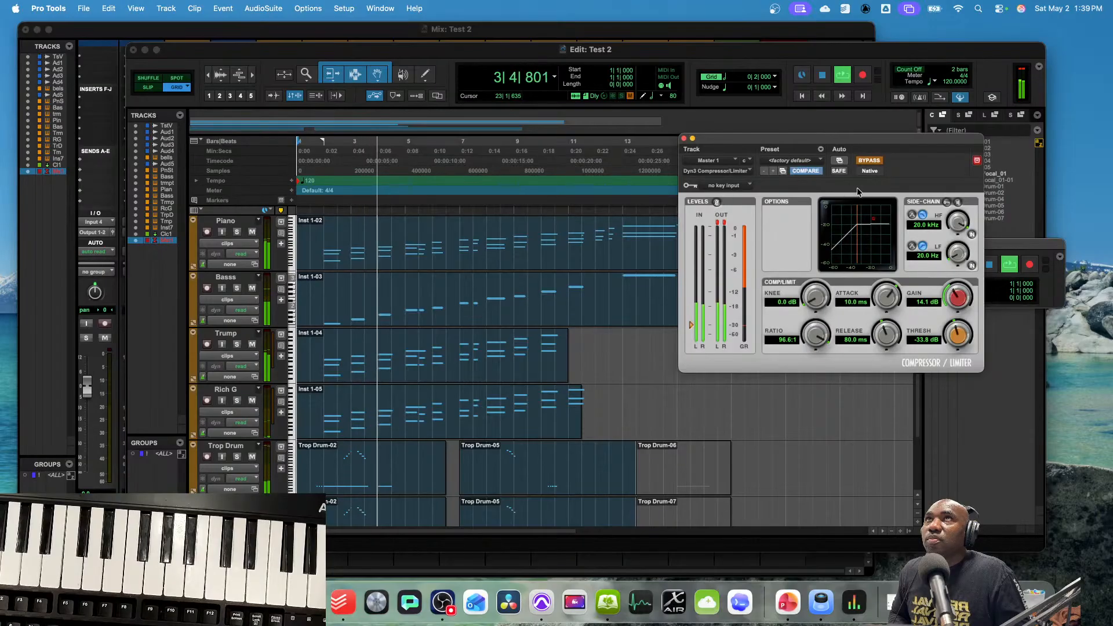
pyautogui.press('space')
pyautogui.click(869, 161)
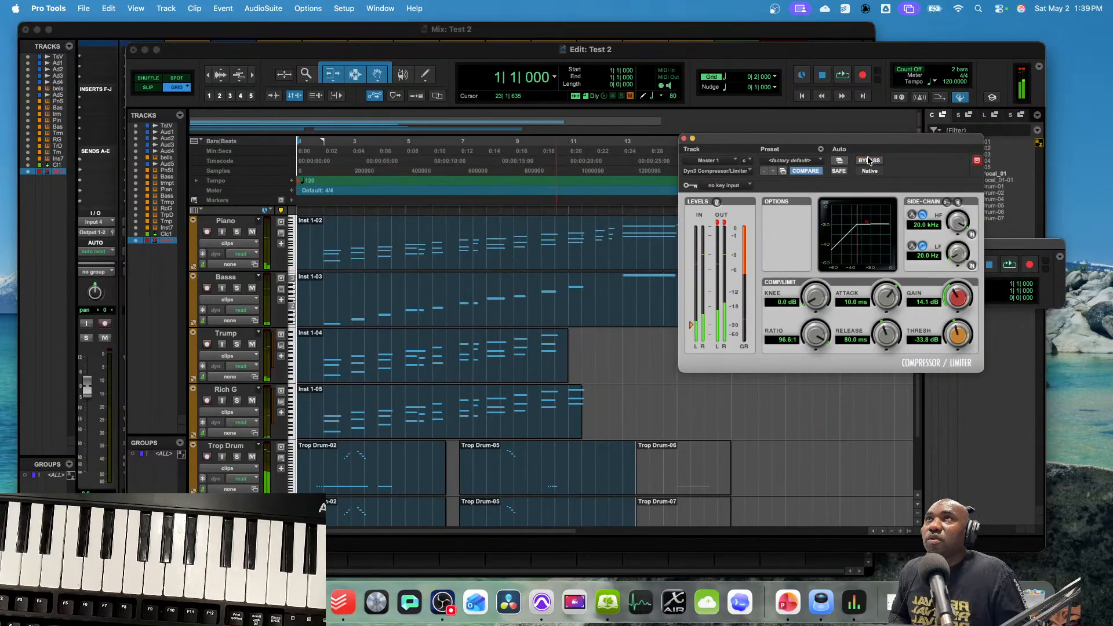
pyautogui.press('space')
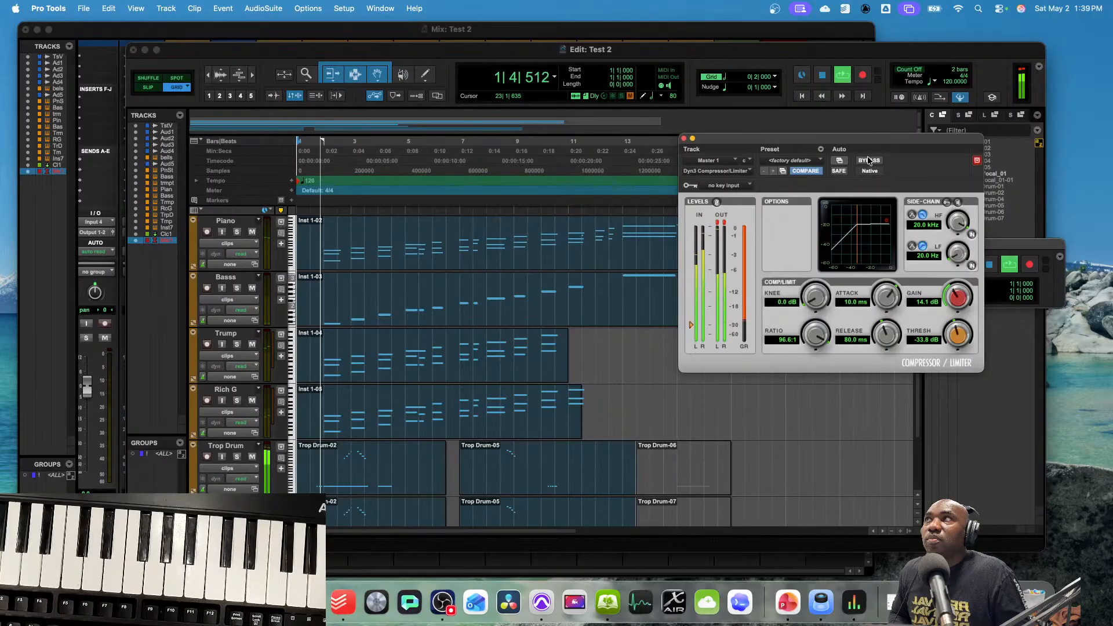
pyautogui.moveTo(953, 300); pyautogui.dragTo(952, 285)
pyautogui.press('space')
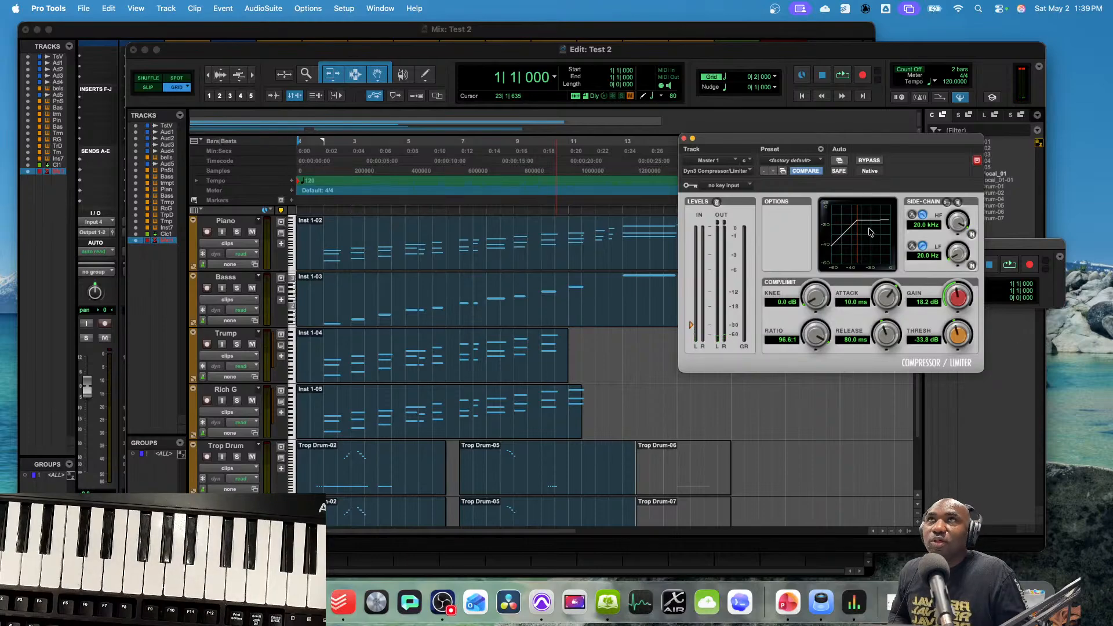
# - Compare the opening bars with the Master 1 compressor bypassed and active
pyautogui.click(880, 162)
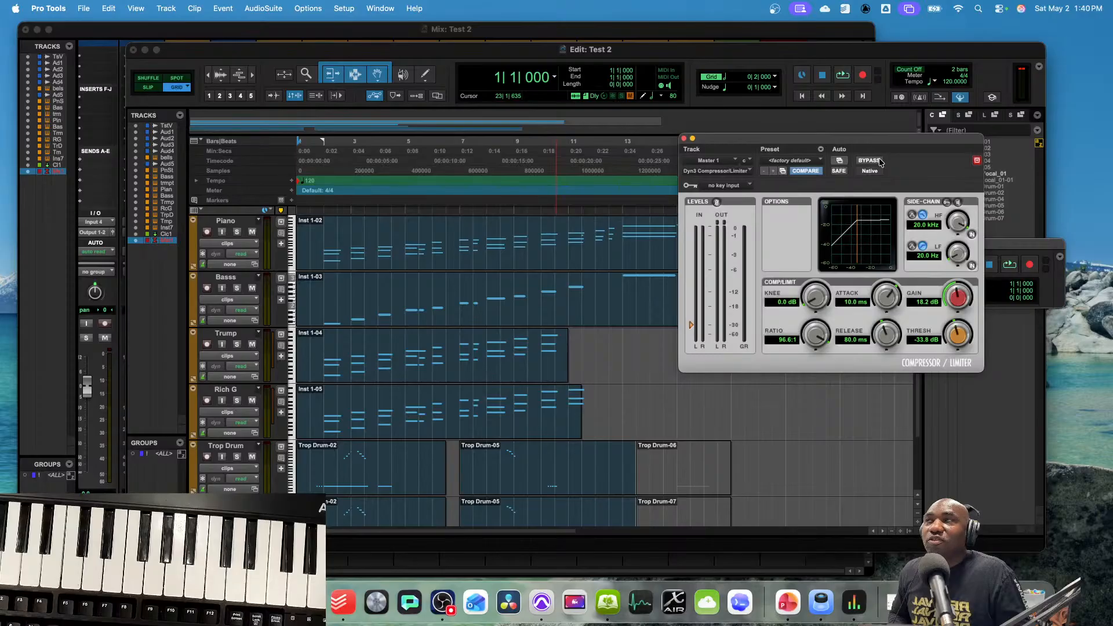
pyautogui.press('space')
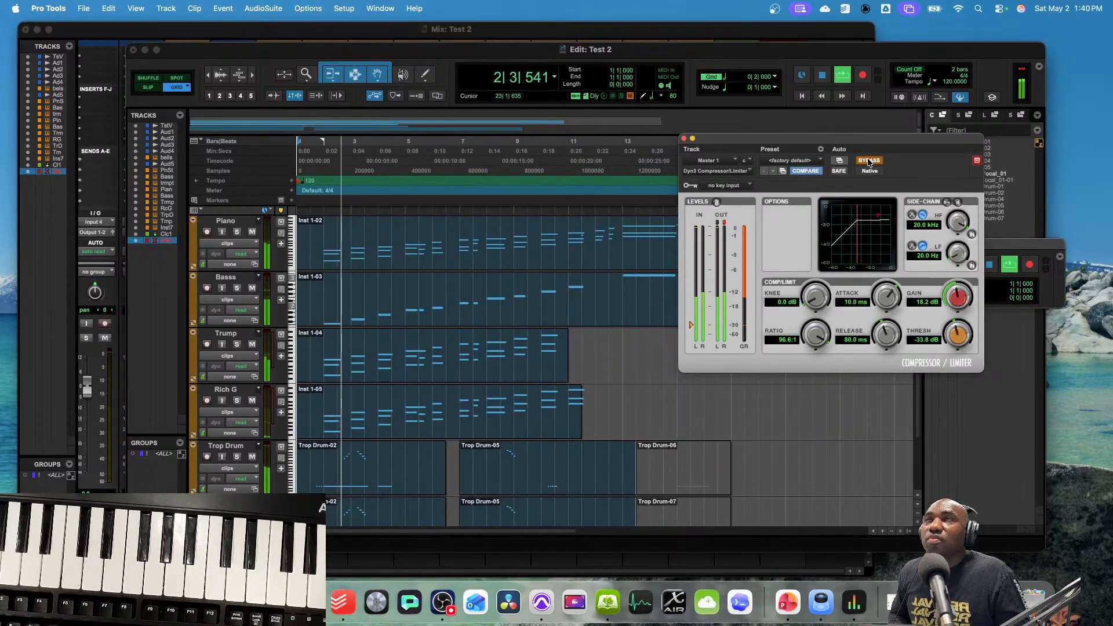
pyautogui.press('space')
pyautogui.click(868, 161)
pyautogui.press('space')
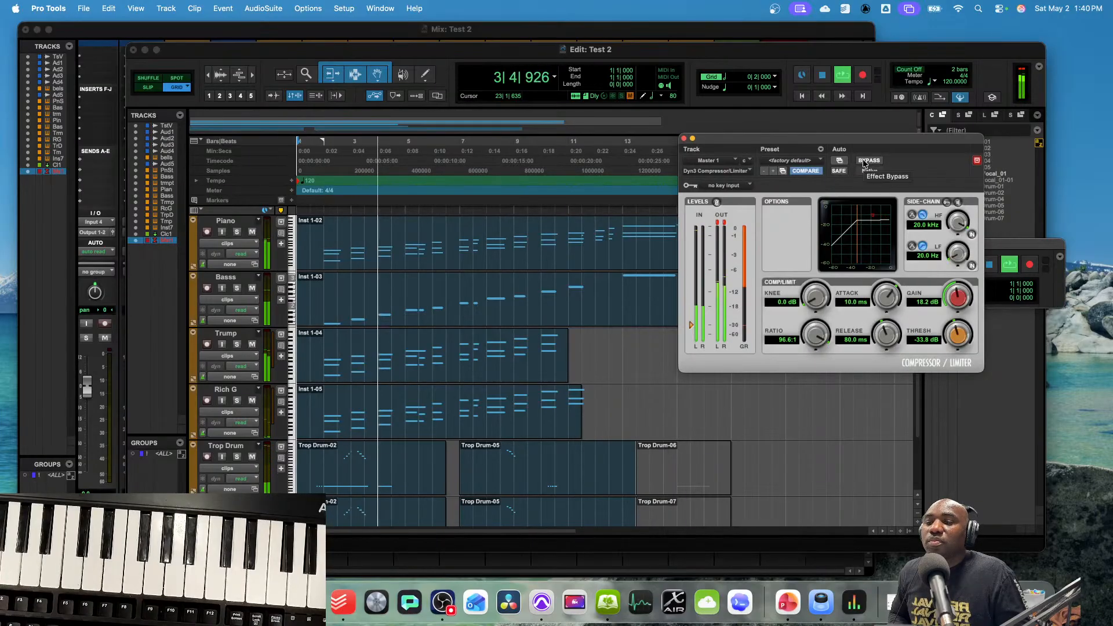
pyautogui.press('space')
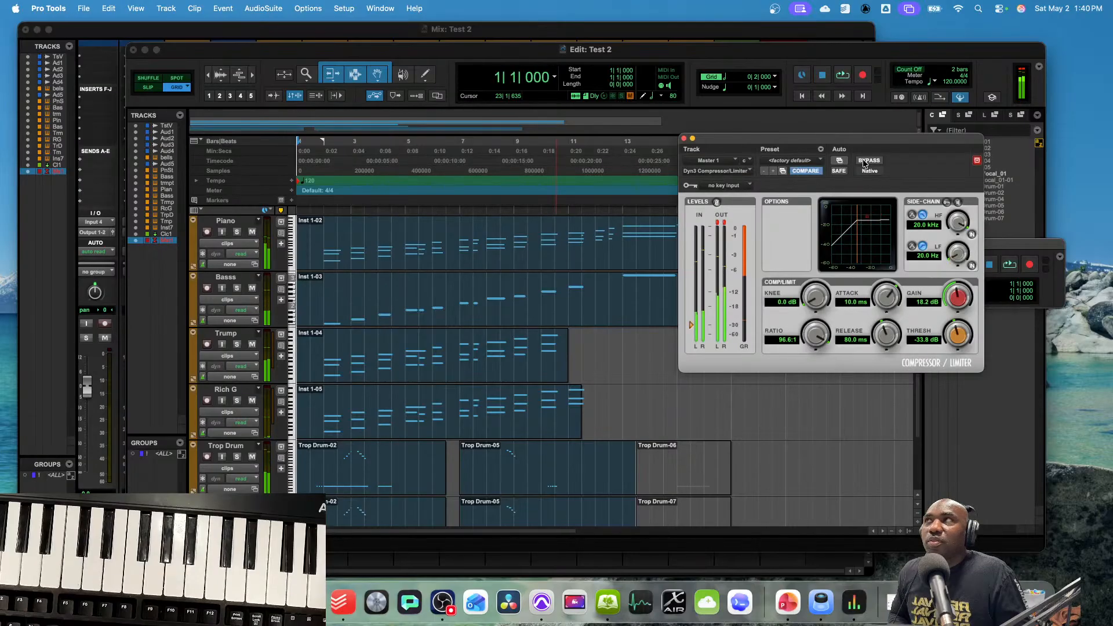
# - Bypass the Master 1 compressor and play the arrangement from the start to about bar 20
pyautogui.click(864, 161)
pyautogui.press('space')
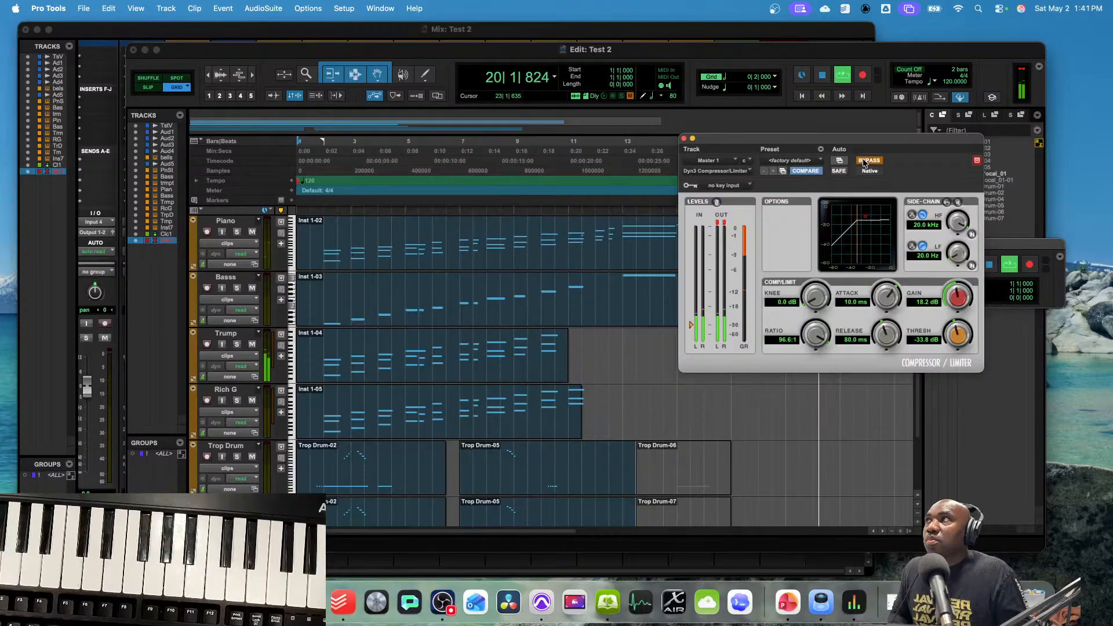
pyautogui.press('space')
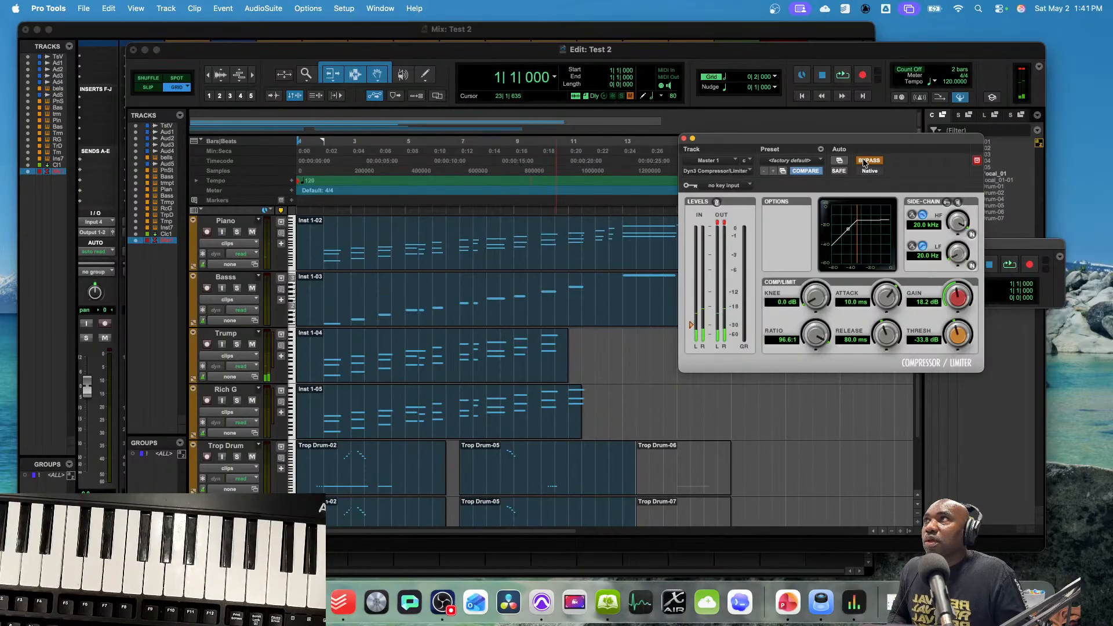
# - Play the session from the start with the Master 1 compressor active and show the Mix window
pyautogui.click(864, 163)
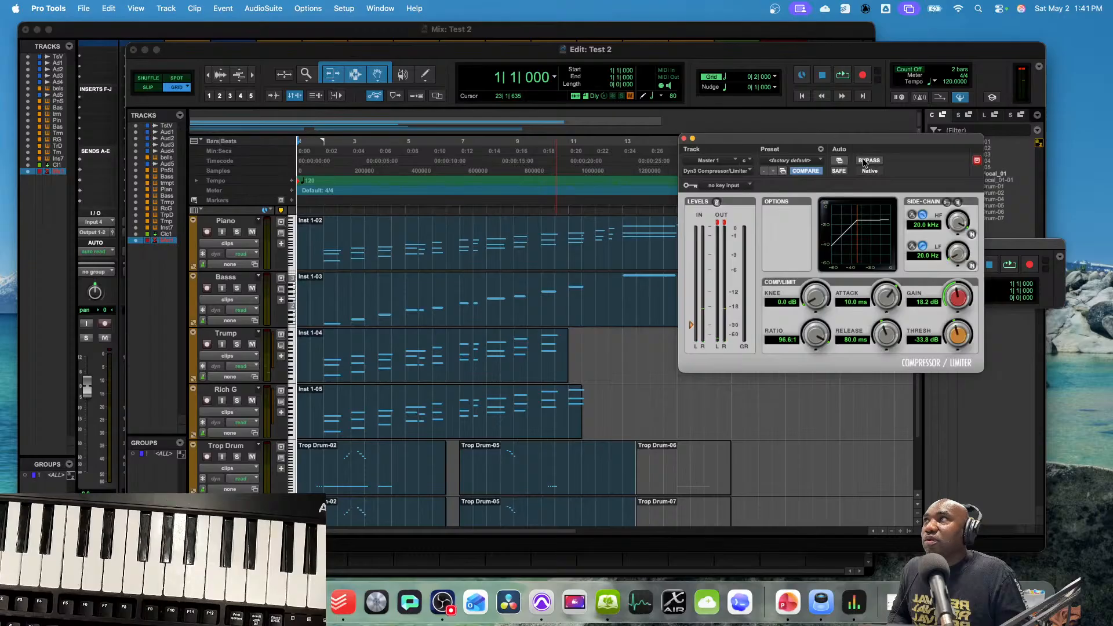
pyautogui.press('space')
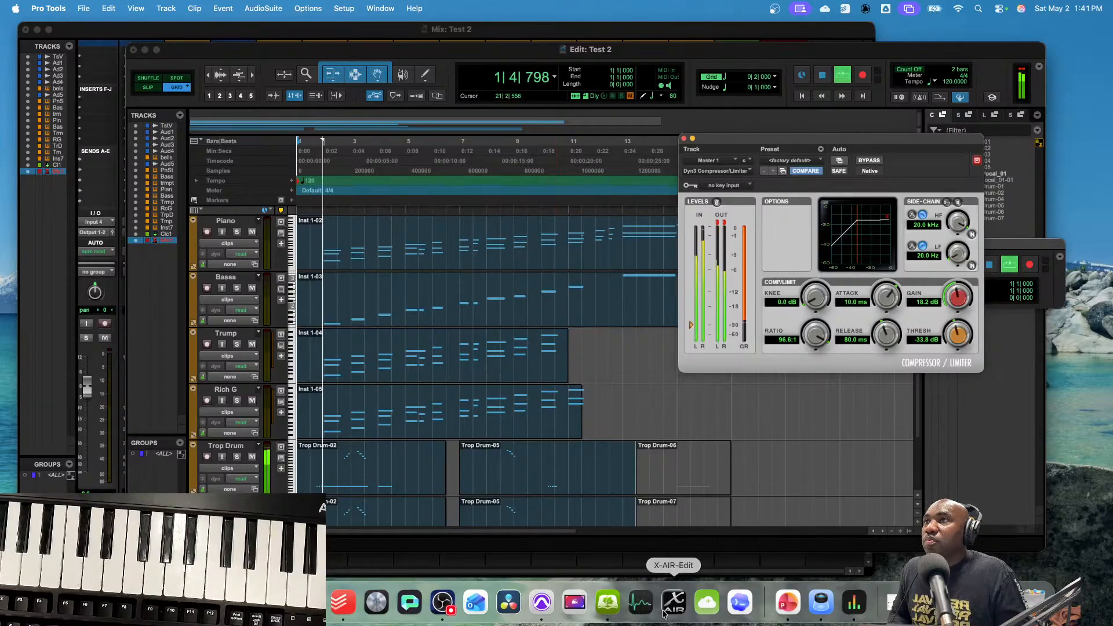
pyautogui.click(680, 573)
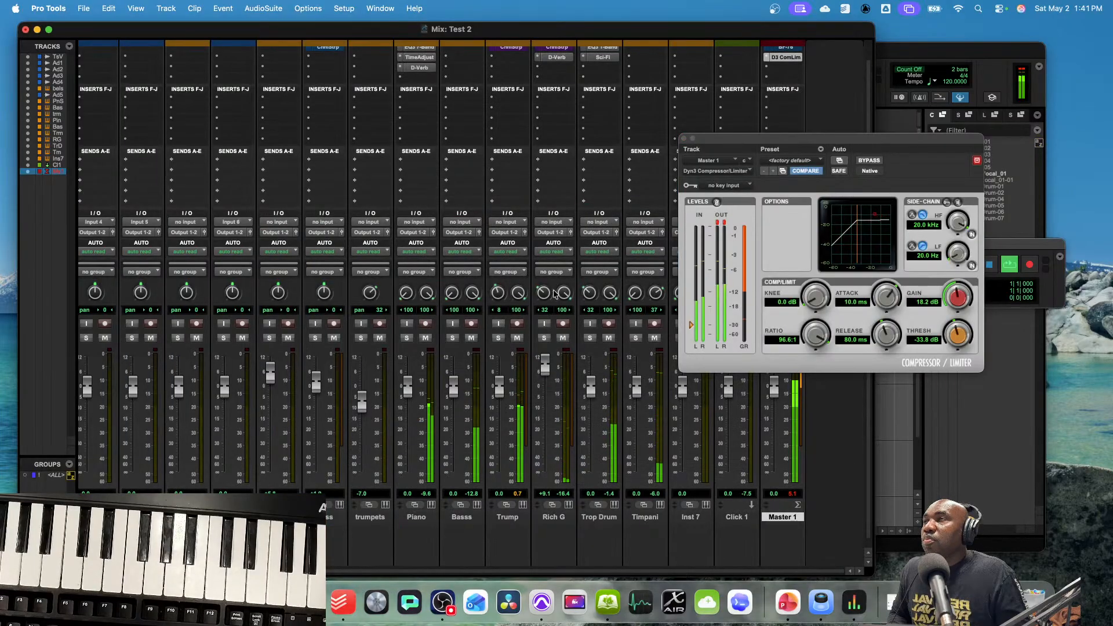
# - Set the Trump track's automation mode to touch and fade its volume to minus infinity at the end of the piece
pyautogui.click(508, 252)
pyautogui.click(516, 261)
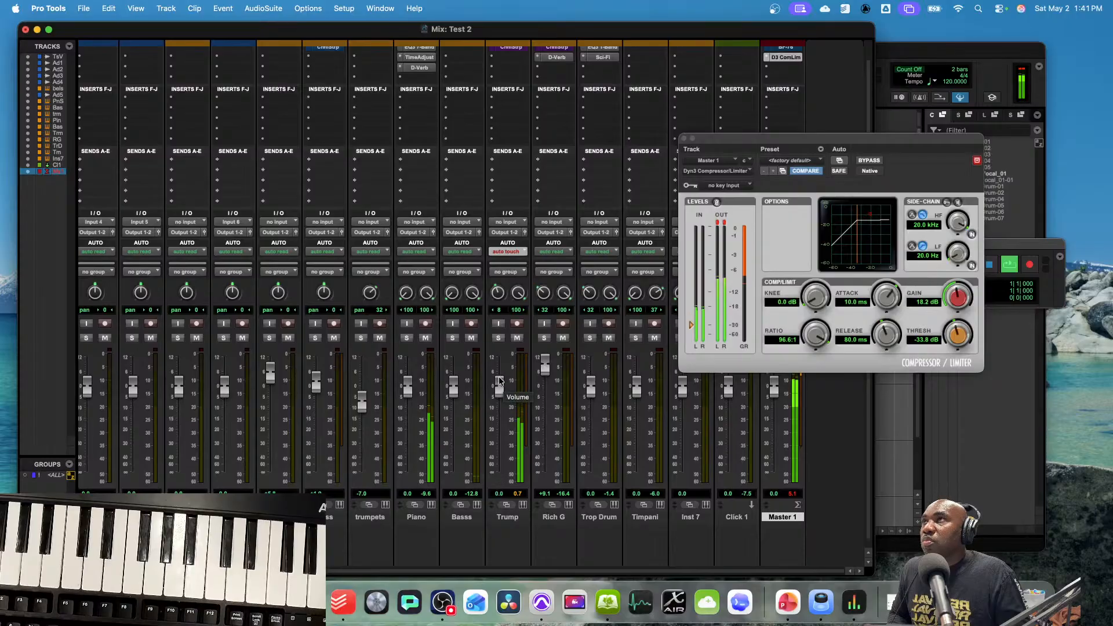
pyautogui.moveTo(499, 380); pyautogui.dragTo(501, 387)
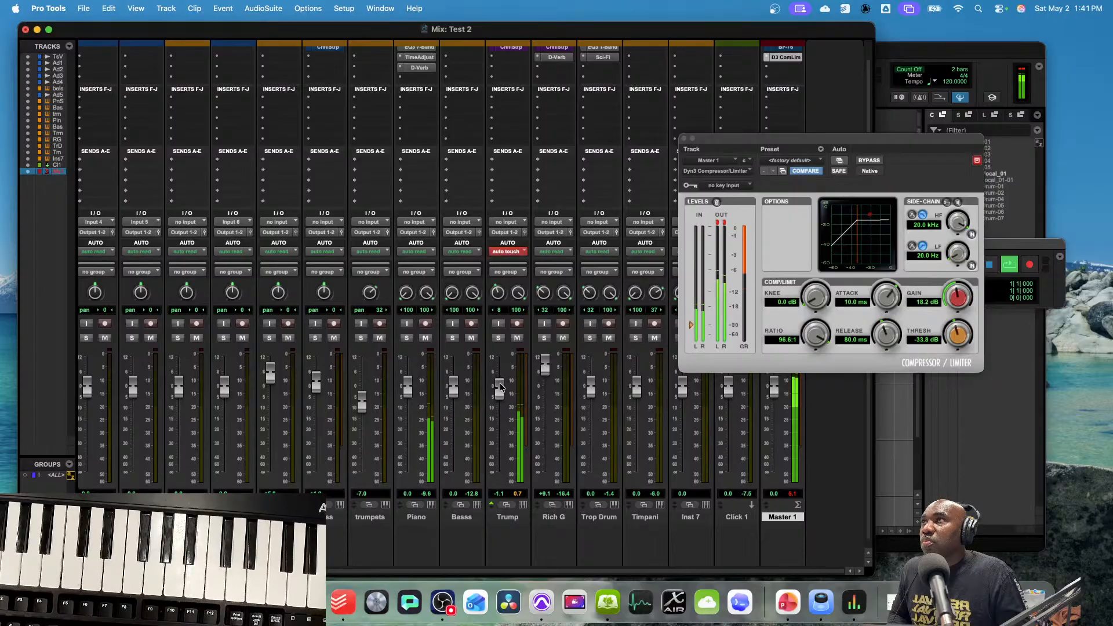
pyautogui.moveTo(502, 428); pyautogui.dragTo(505, 479)
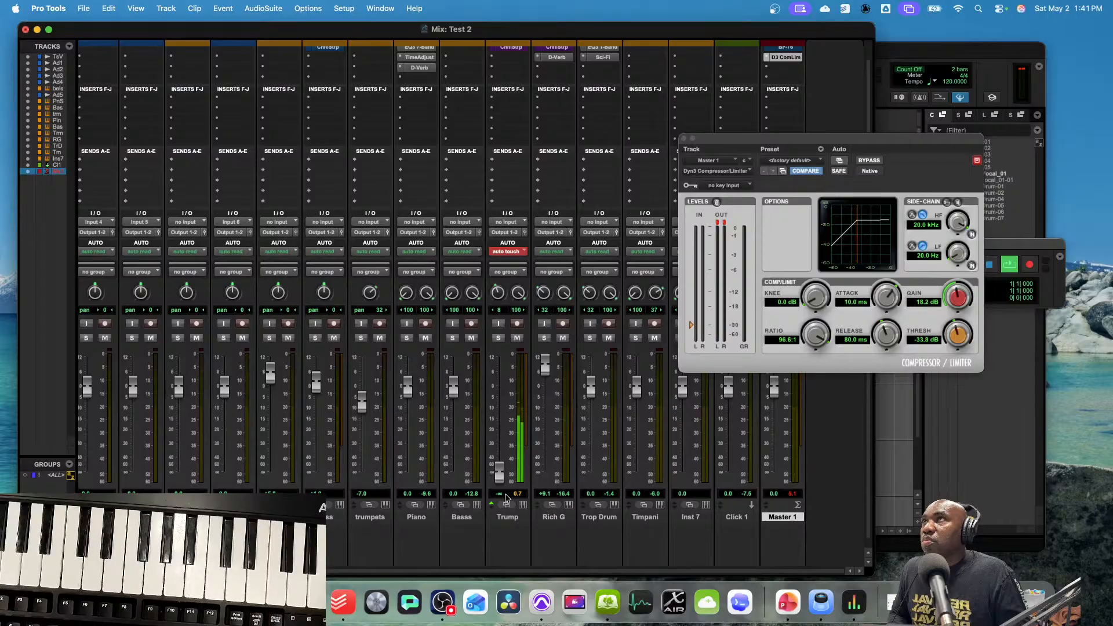
# - Reset the Trump track's volume fader to its default level, set its automation mode to read, and stop playback
pyautogui.keyDown('alt'); pyautogui.click(499, 469); pyautogui.keyUp('alt')
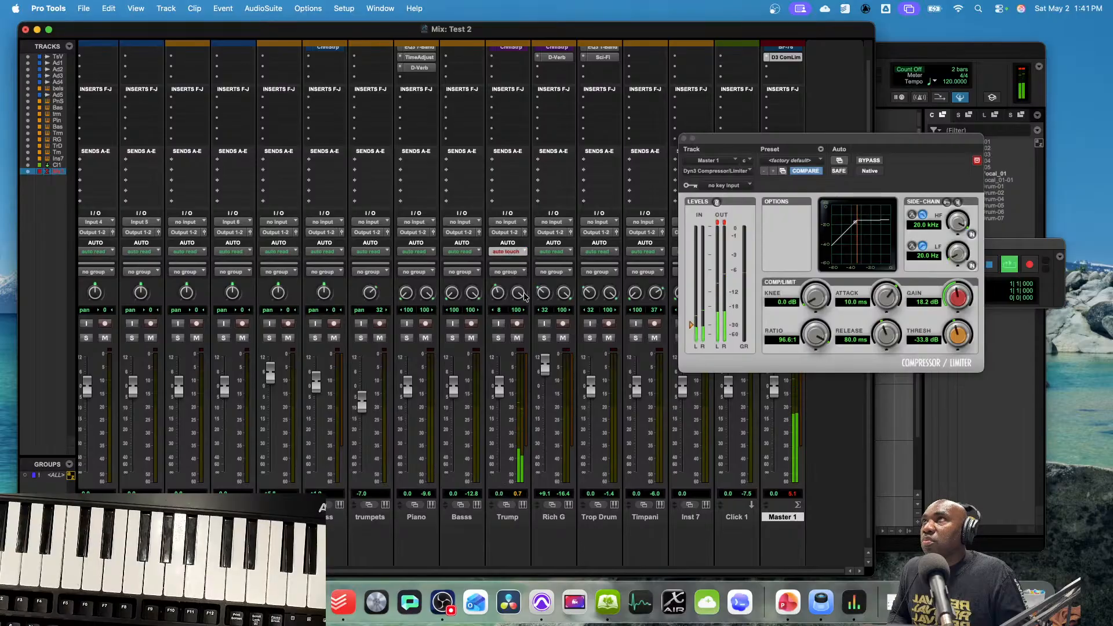
pyautogui.click(507, 250)
pyautogui.click(510, 242)
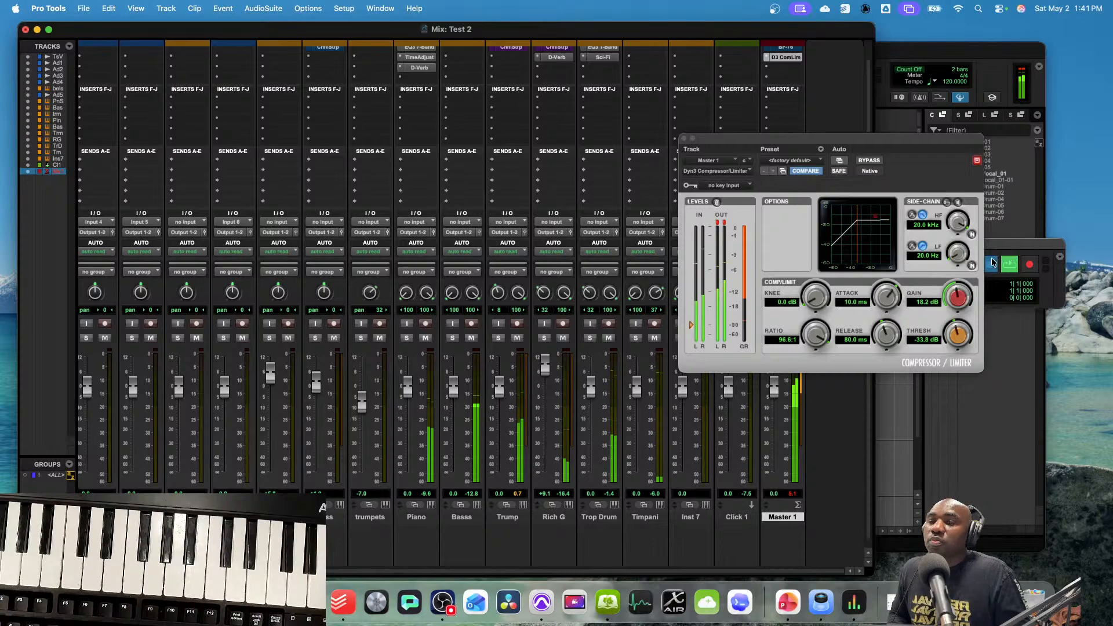
pyautogui.click(1009, 262)
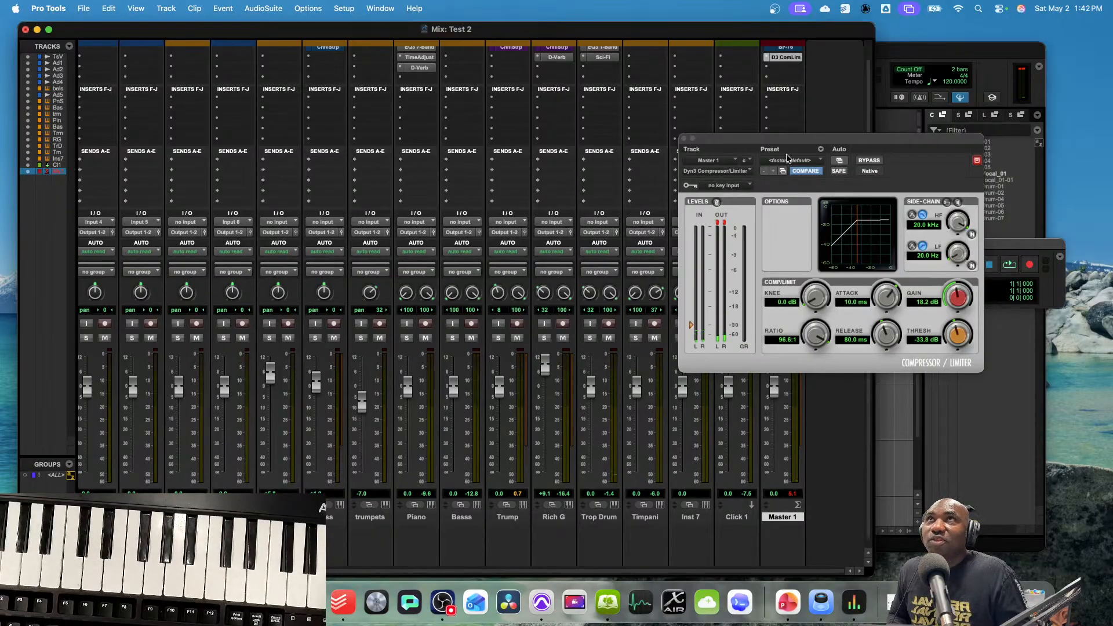
# - Play the opening with the Master 1 compressor bypassed, and switch the compressor back on
pyautogui.click(869, 160)
pyautogui.press('space')
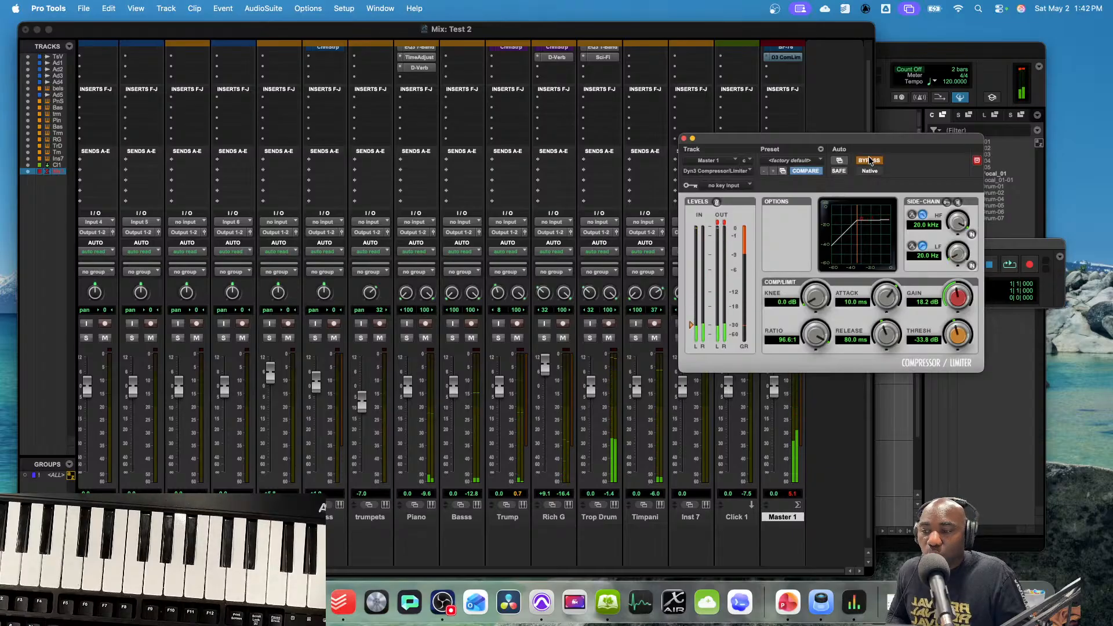
pyautogui.click(869, 160)
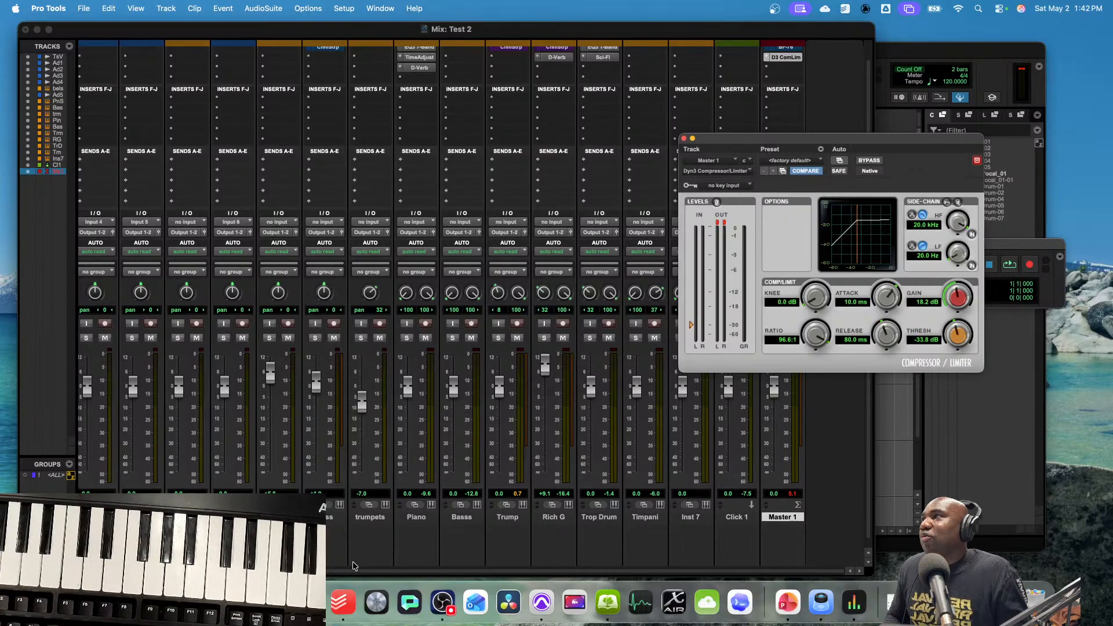
# - Compare playback with the Master 1 Dyn3 Compressor/Limiter bypassed and active, and close its window
pyautogui.click(363, 573)
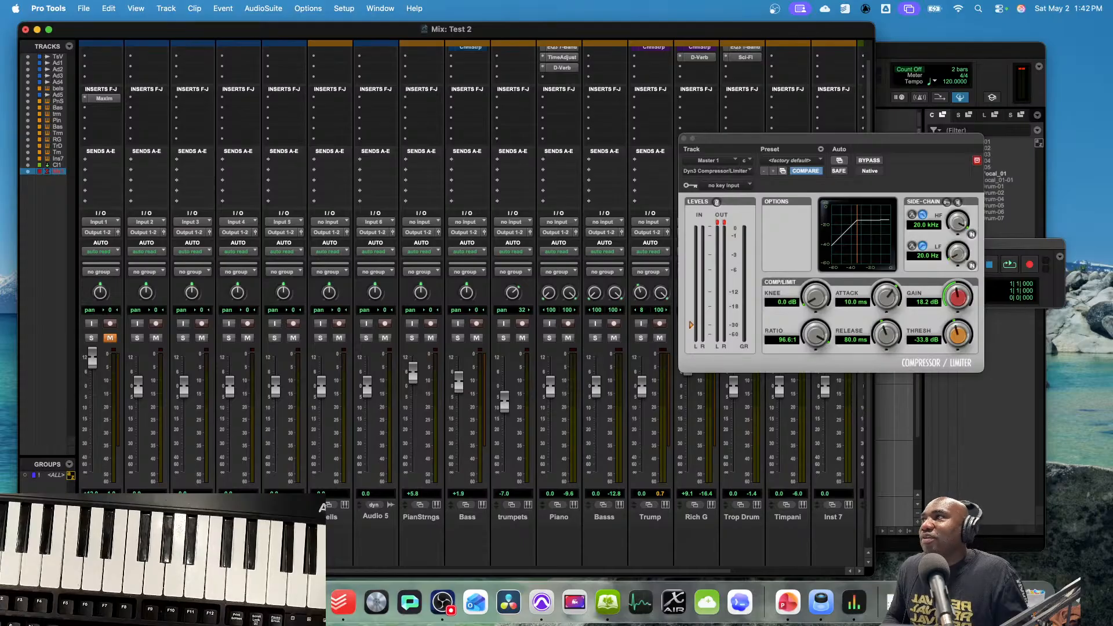
pyautogui.moveTo(317, 573); pyautogui.dragTo(531, 583)
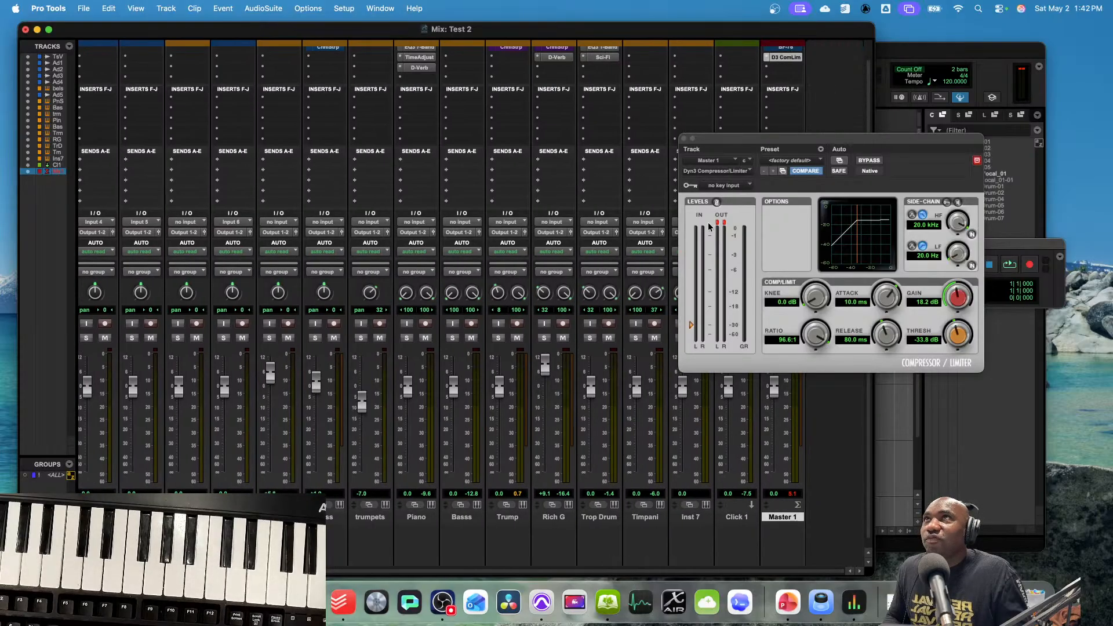
pyautogui.moveTo(707, 137); pyautogui.dragTo(408, 242)
pyautogui.moveTo(204, 206); pyautogui.dragTo(329, 229)
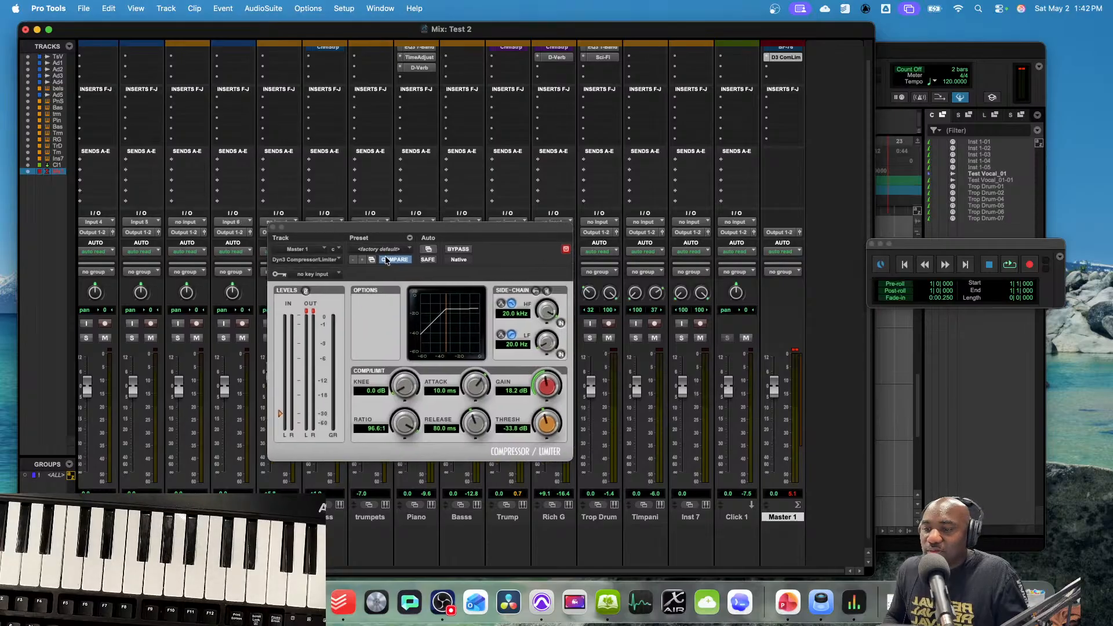
pyautogui.click(452, 250)
pyautogui.press('space')
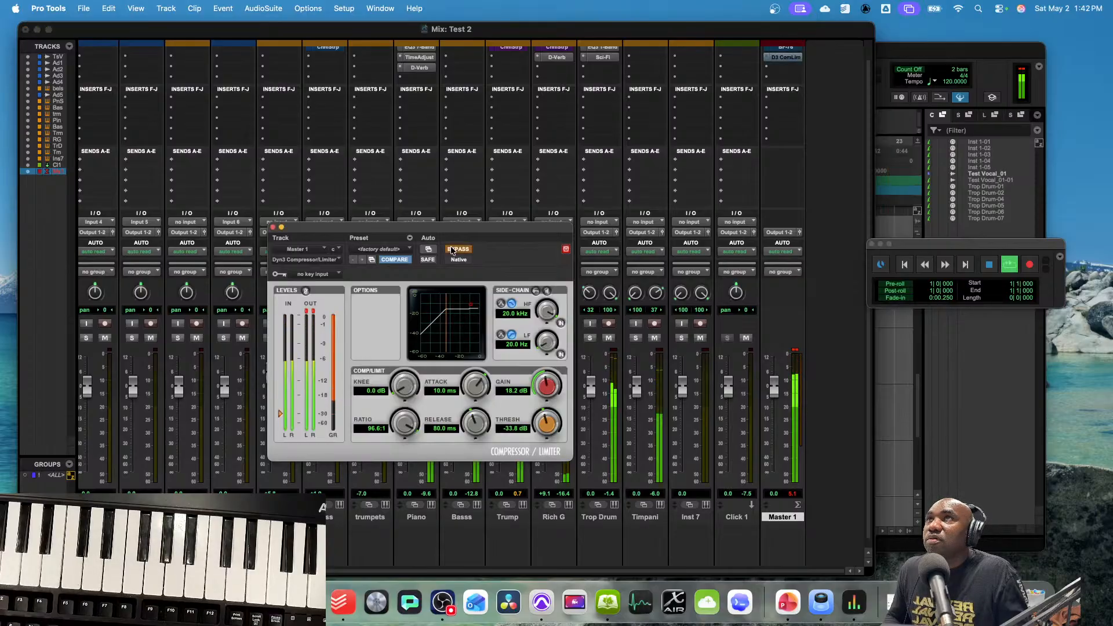
pyautogui.press('space')
pyautogui.click(452, 250)
pyautogui.press('space')
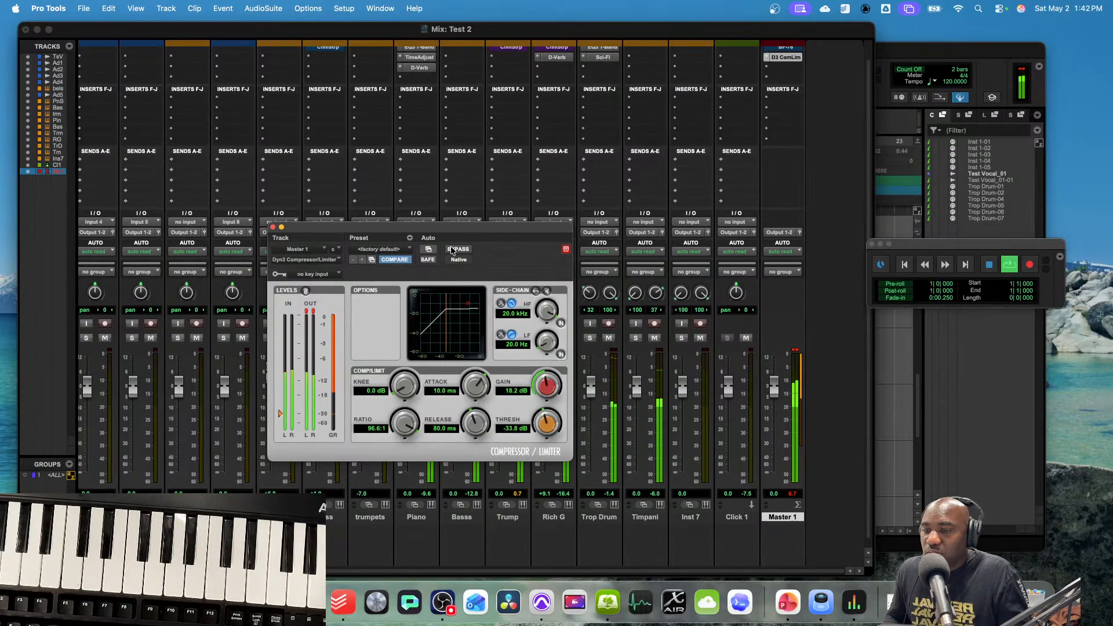
pyautogui.press('space')
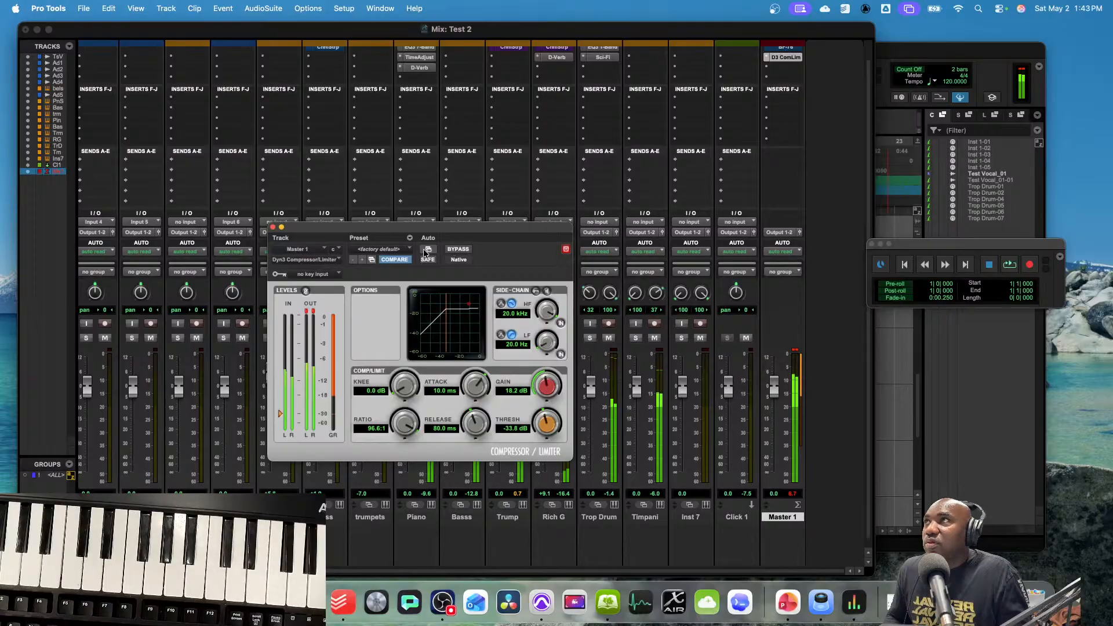
pyautogui.click(274, 227)
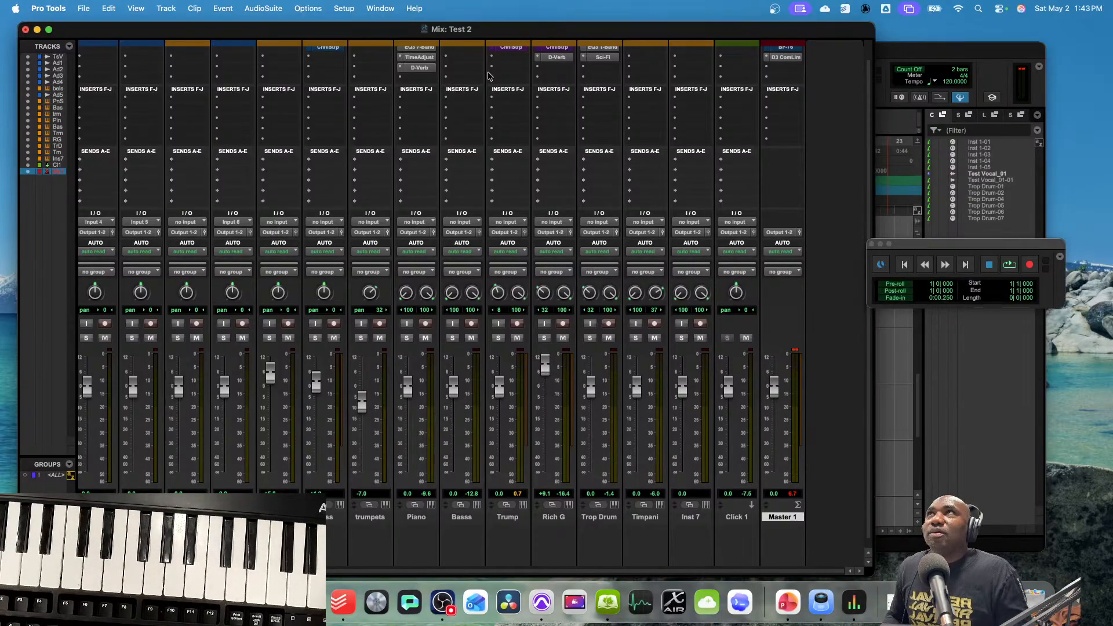
# - Bypass the D3 compressor insert on Master 1 and take the BF-76 insert out of bypass
pyautogui.scroll(2, 832, 274)
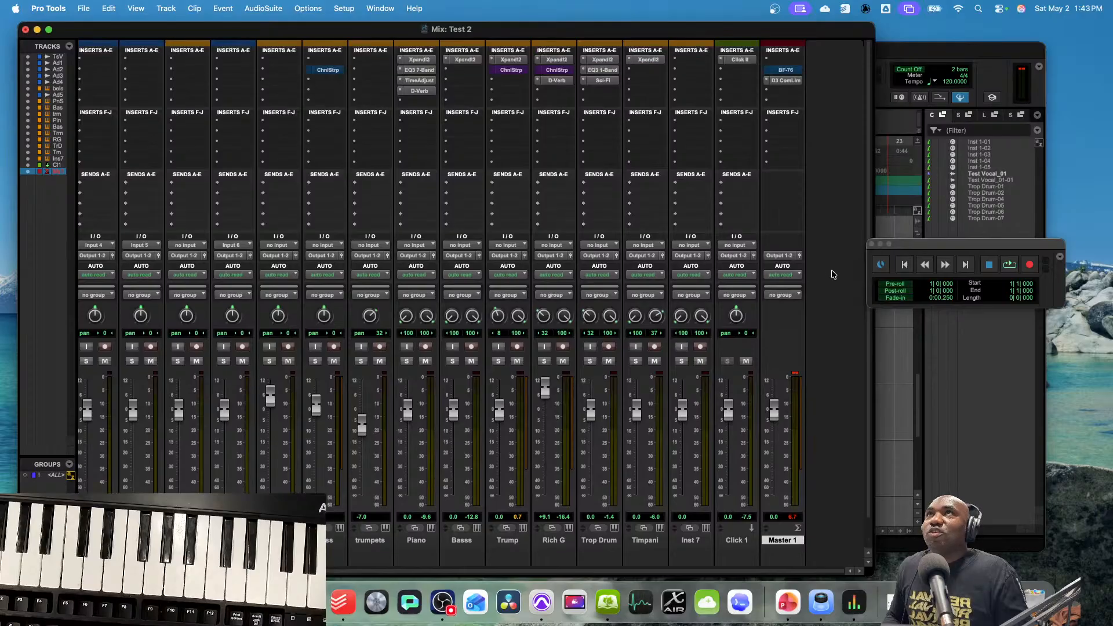
pyautogui.rightClick(794, 85)
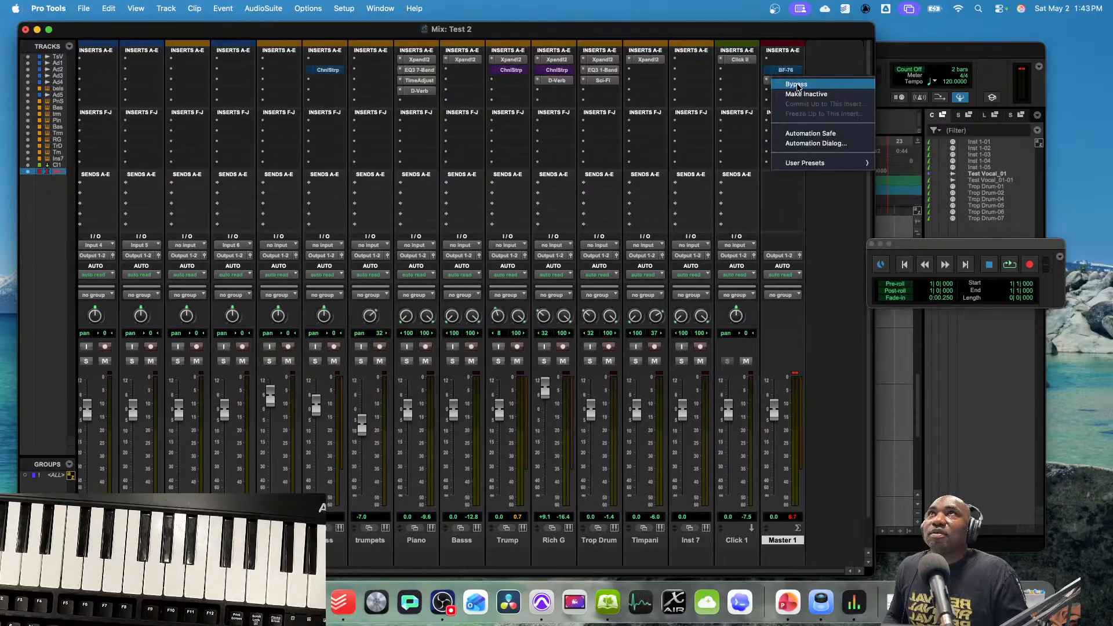
pyautogui.click(797, 85)
pyautogui.rightClick(791, 70)
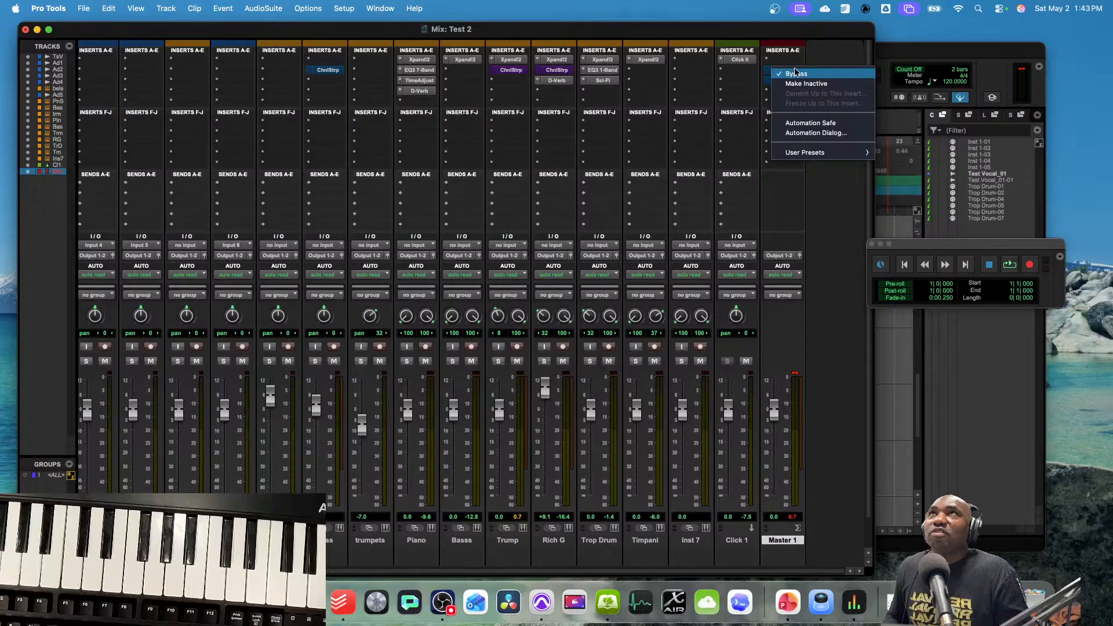
pyautogui.click(795, 74)
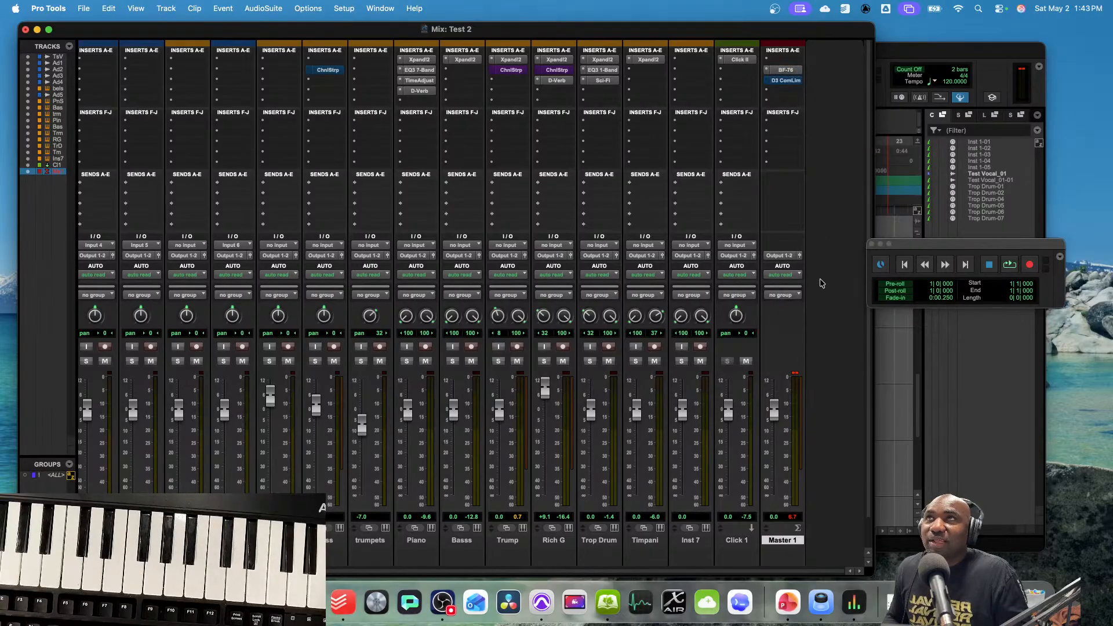
# - Open the BF-76 Peak Limiter on Master 1 and compare playback with it bypassed and active
pyautogui.click(780, 72)
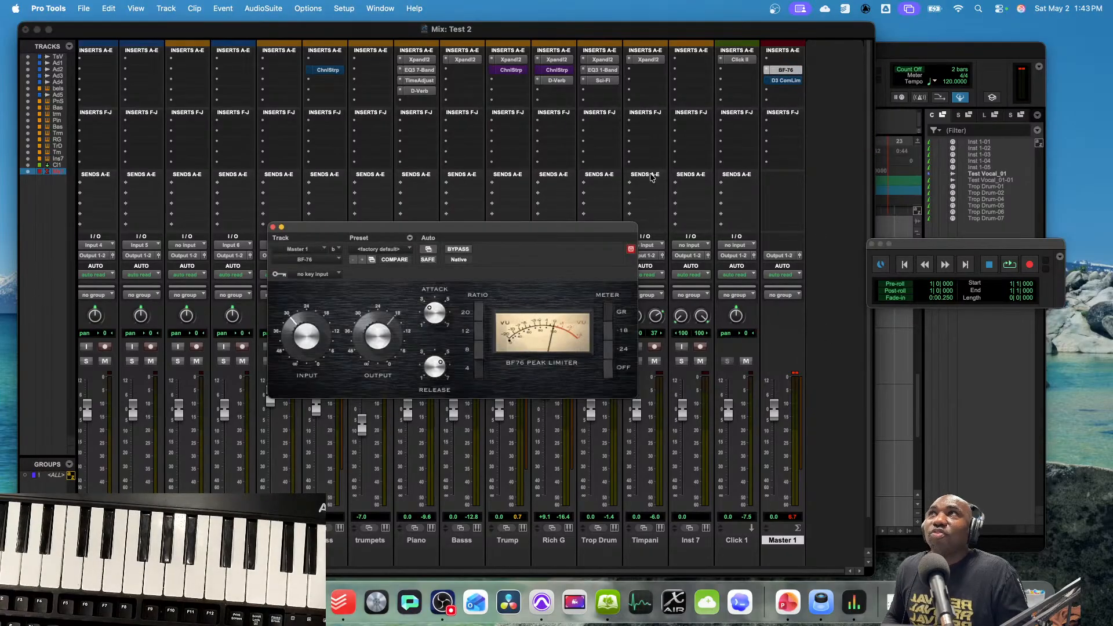
pyautogui.click(456, 248)
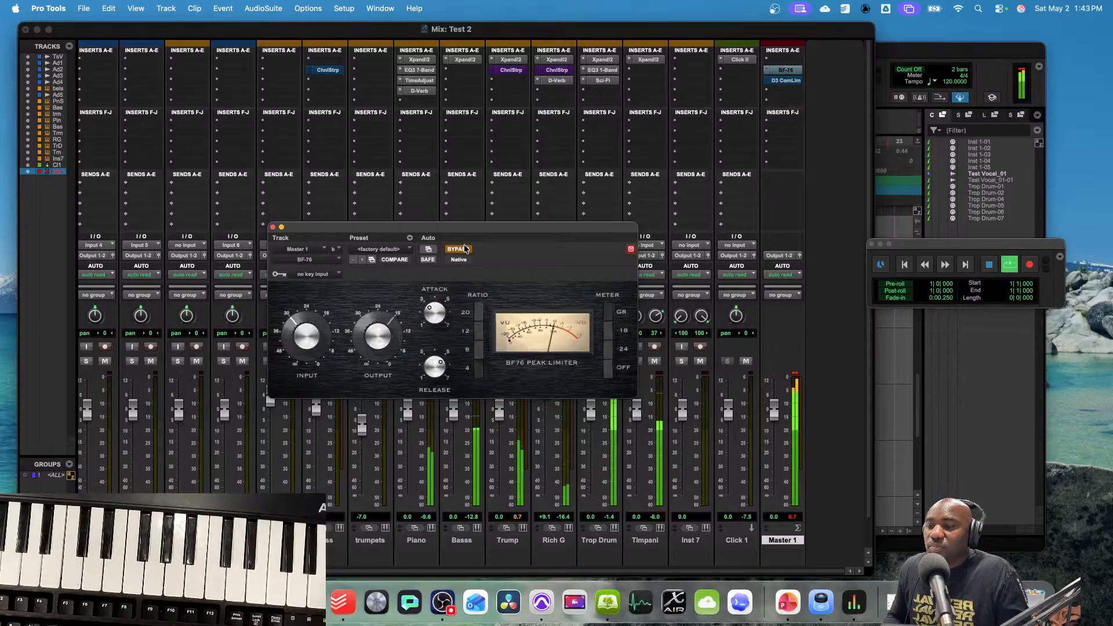
pyautogui.press('space')
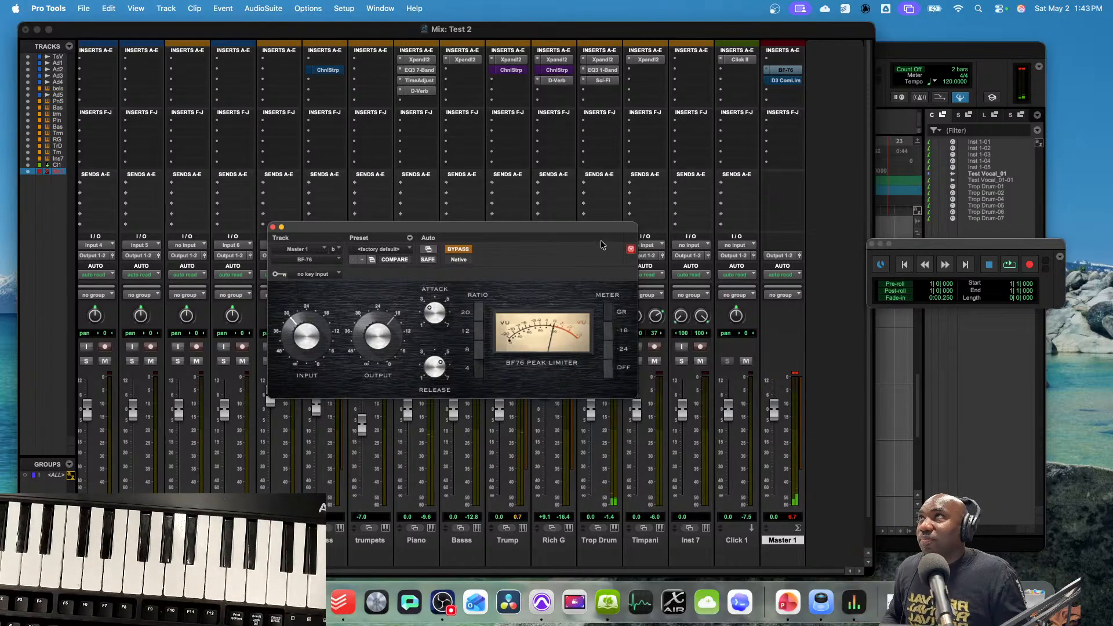
pyautogui.click(463, 253)
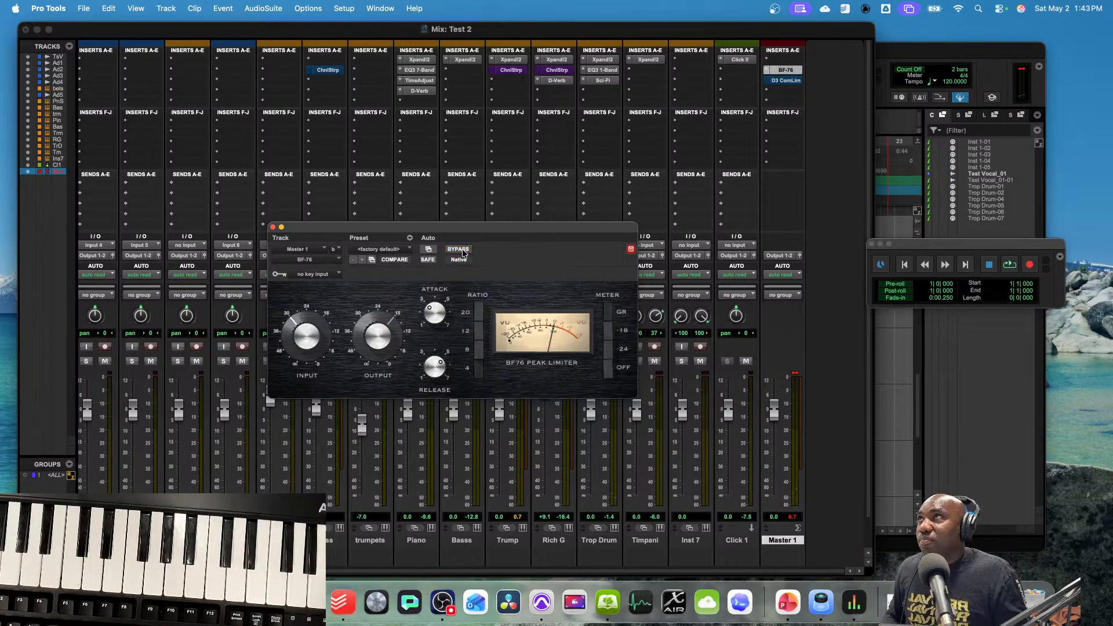
pyautogui.press('space')
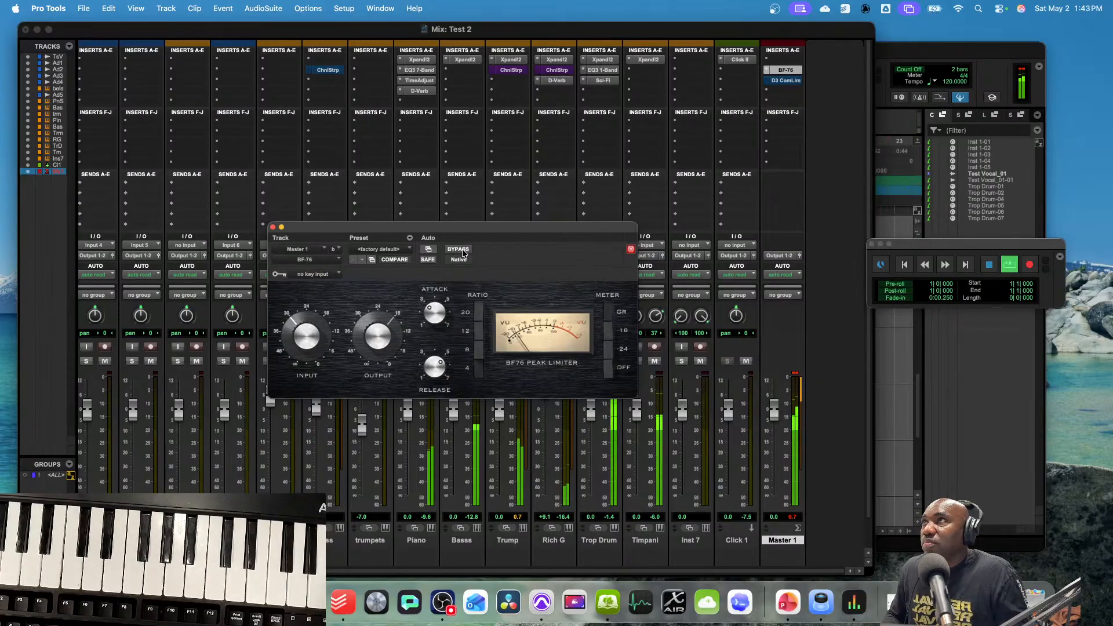
pyautogui.press('space')
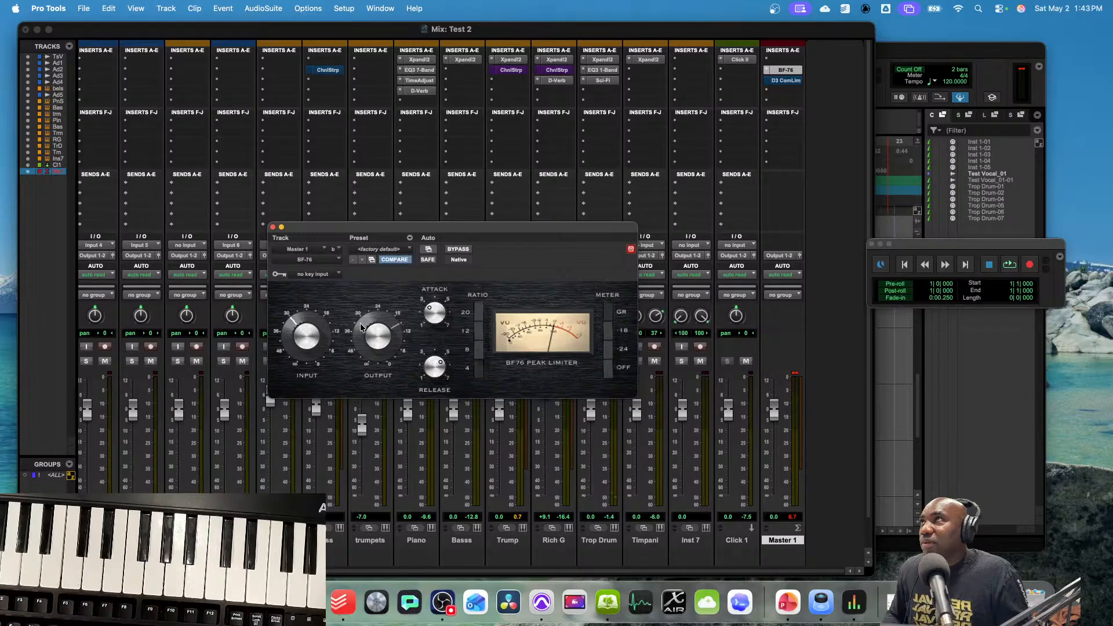
# - Replay the passage with the adjusted Master 1 BF-76 active and bypassed, leave it active, and close its window
pyautogui.press('space')
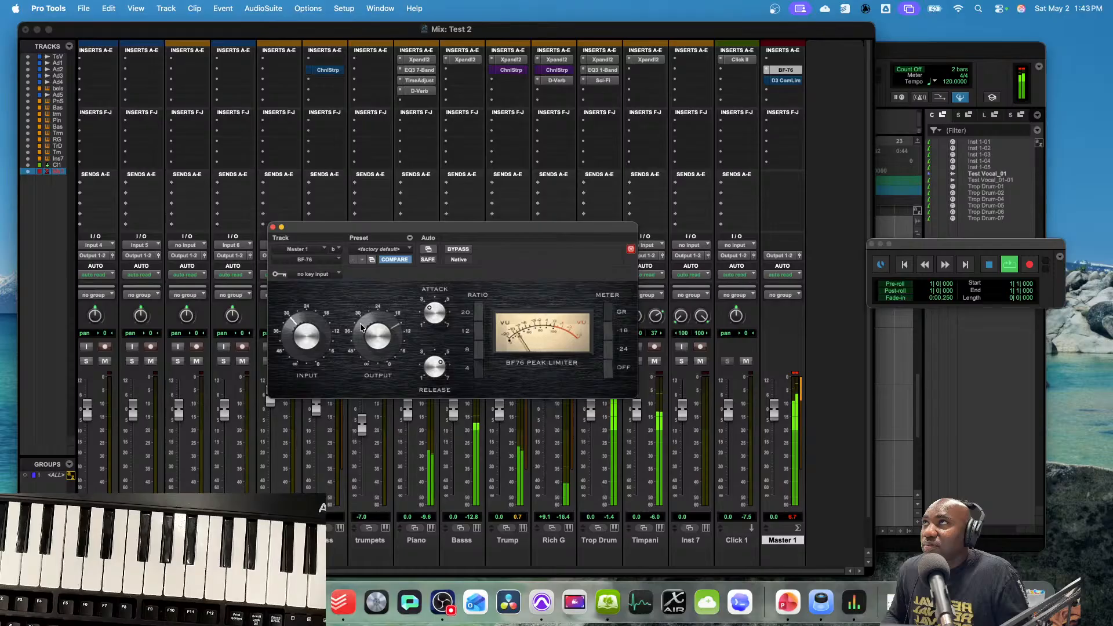
pyautogui.press('space')
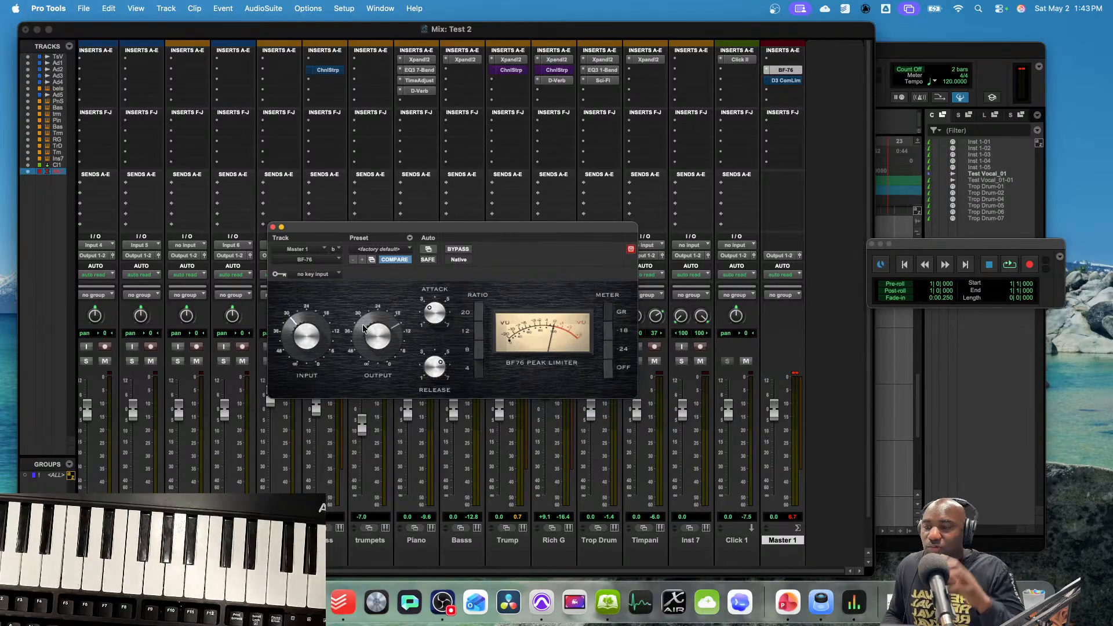
pyautogui.click(457, 250)
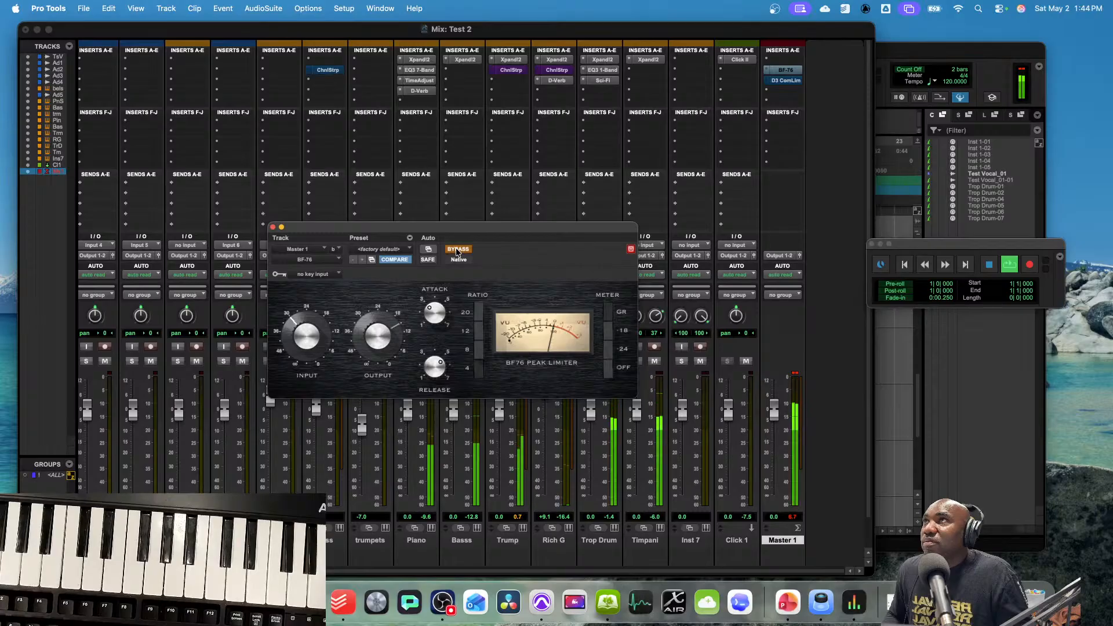
pyautogui.press('space')
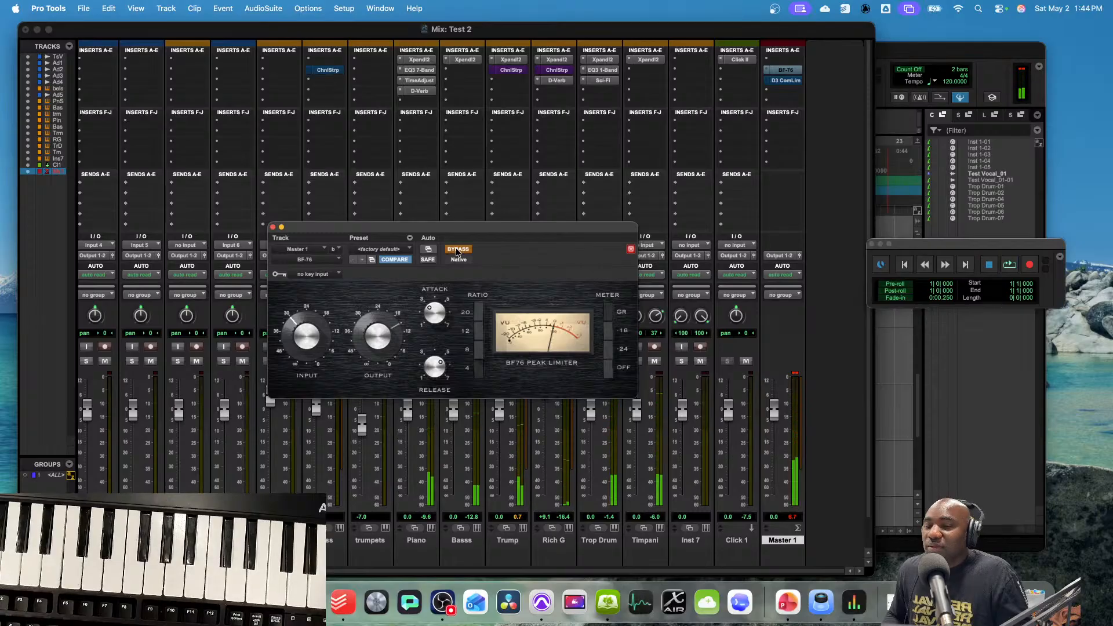
pyautogui.click(457, 249)
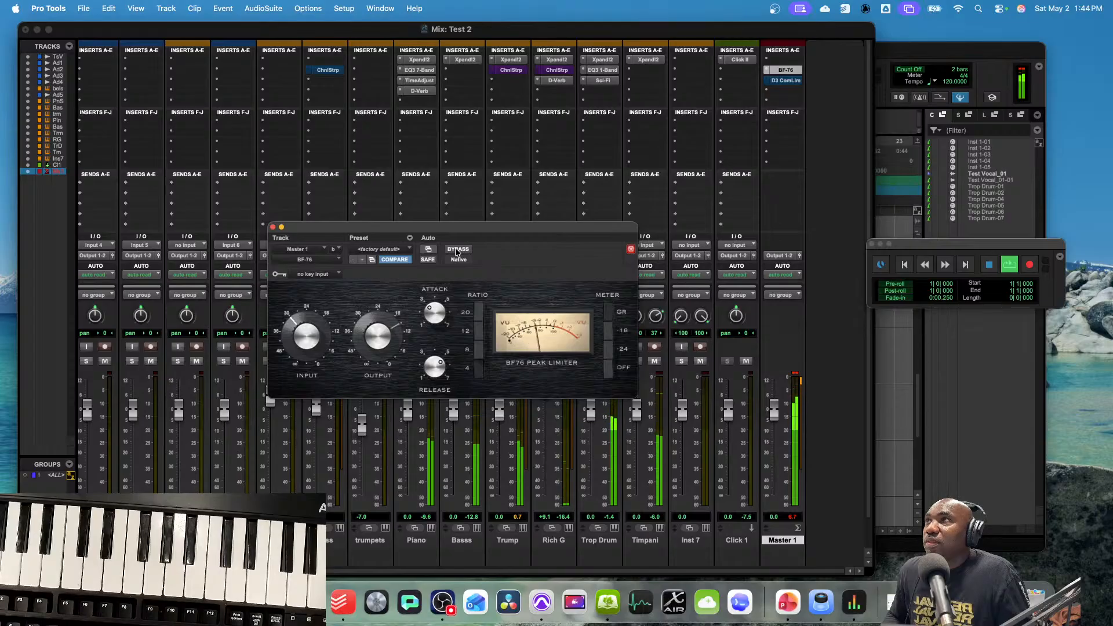
pyautogui.press('space')
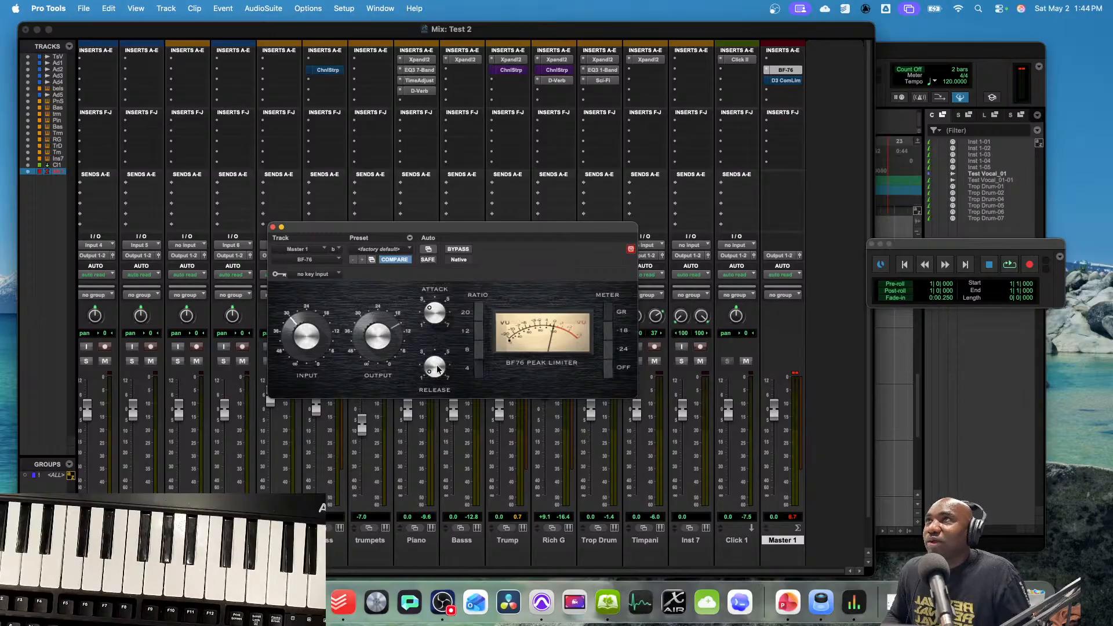
pyautogui.press('space')
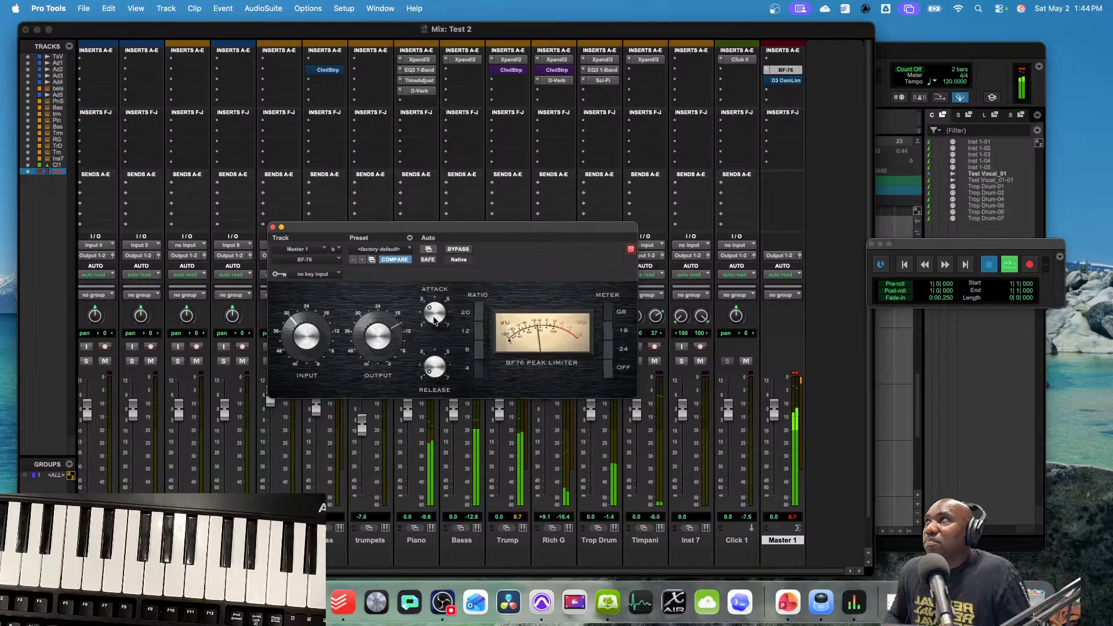
pyautogui.press('space')
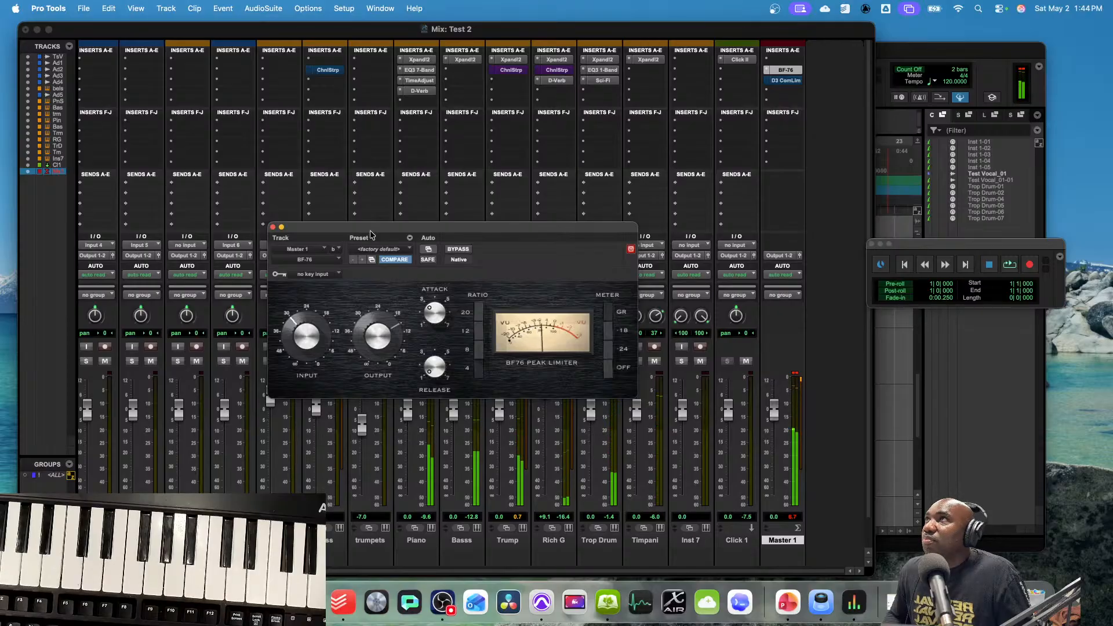
pyautogui.click(274, 226)
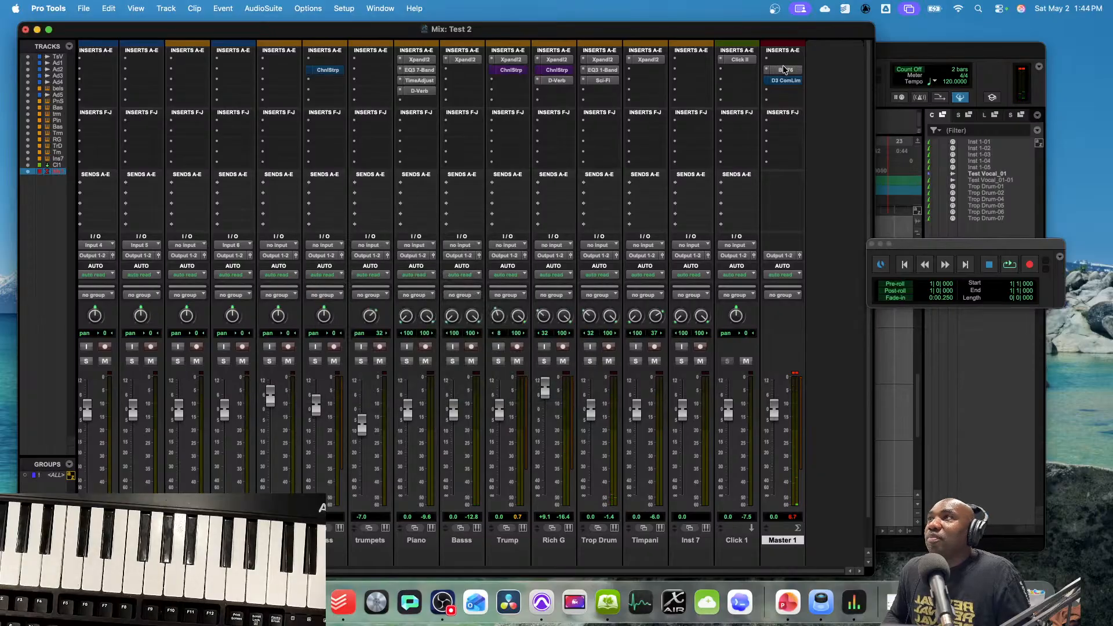
# - Move the BF-76 insert from Master 1 to the Timpani track's fourth insert slot and load its Pump preset
pyautogui.moveTo(783, 69); pyautogui.dragTo(646, 91)
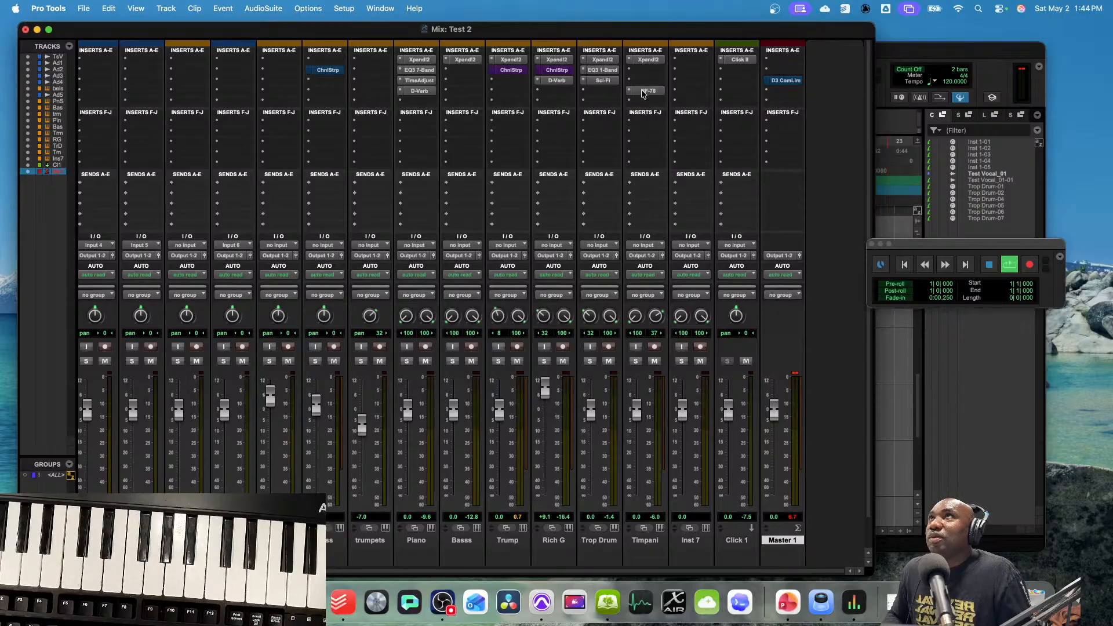
pyautogui.click(644, 91)
pyautogui.click(399, 249)
pyautogui.moveTo(426, 232)
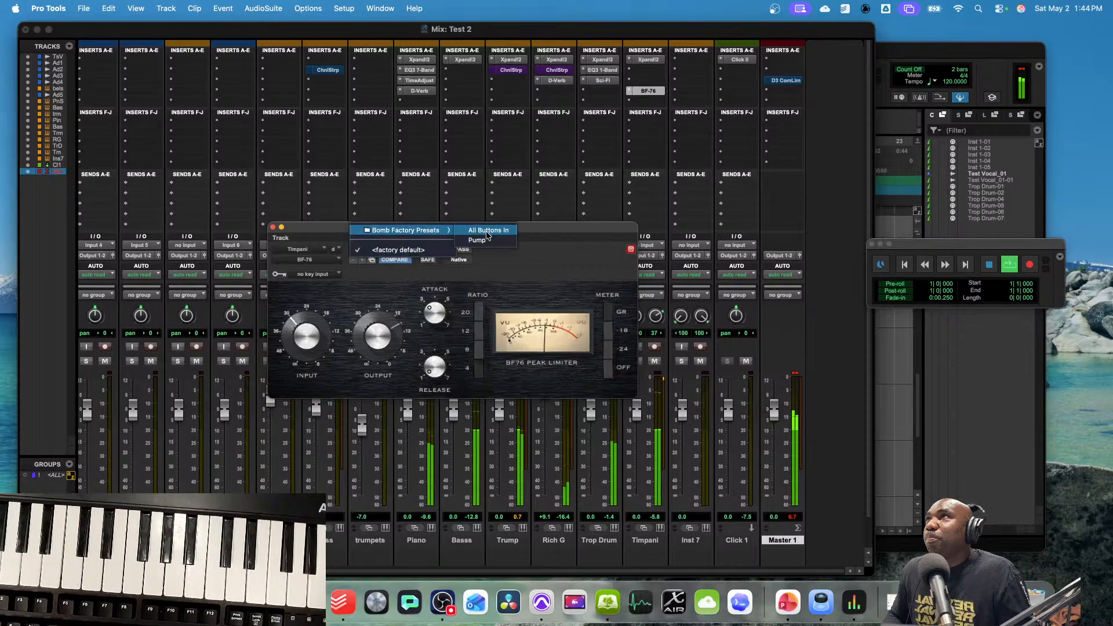
pyautogui.click(486, 241)
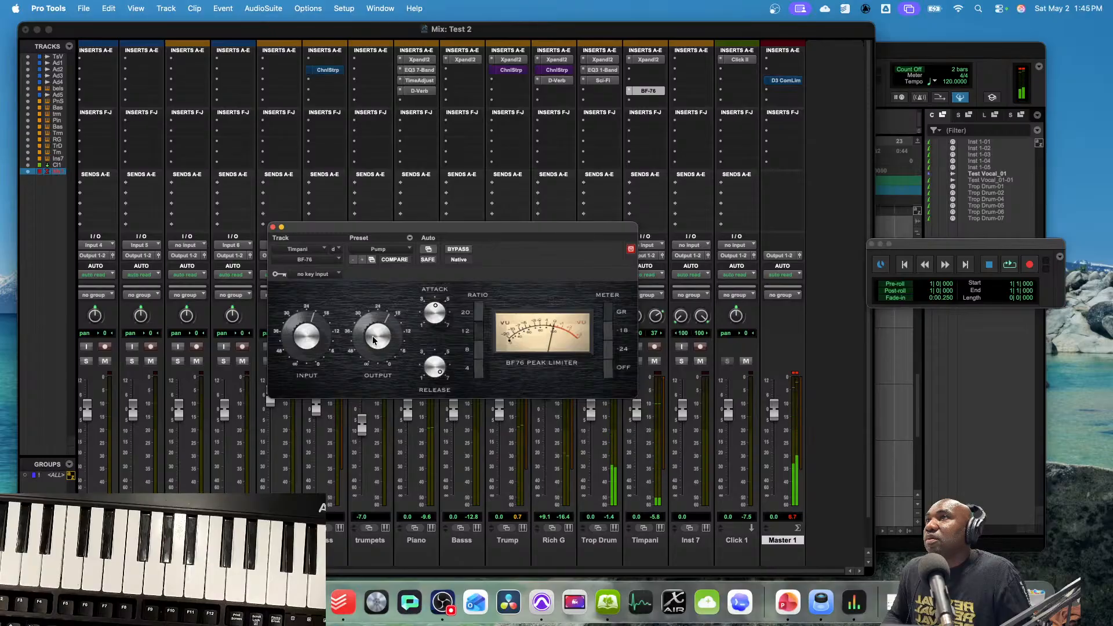
# - Lower the output level of the Timpani track's BF-76 and play the passage with it active
pyautogui.moveTo(373, 339); pyautogui.dragTo(373, 366)
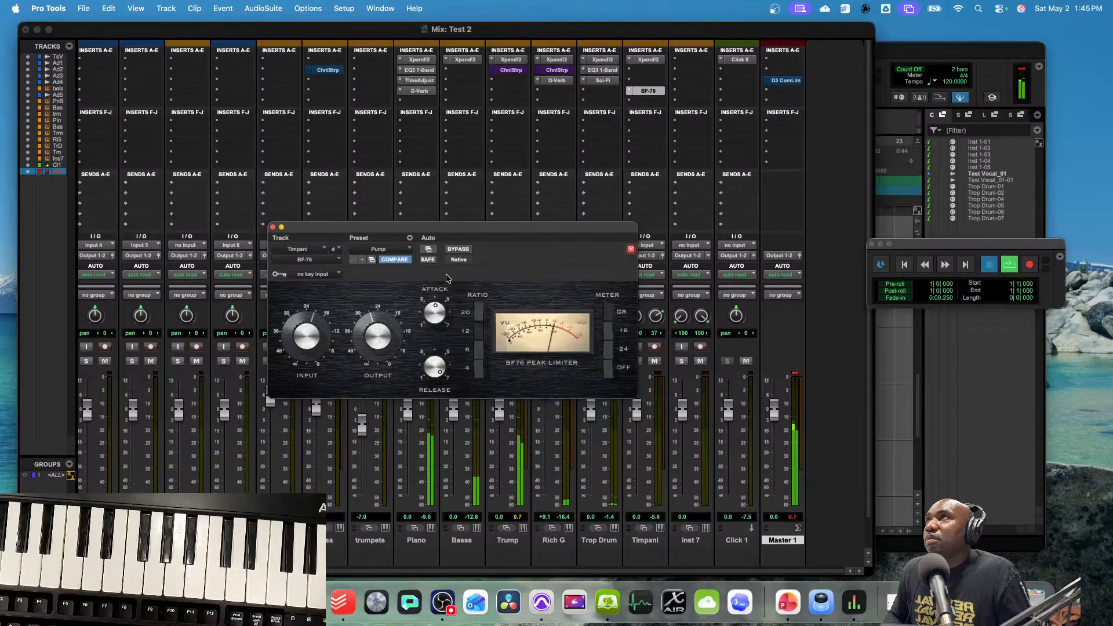
pyautogui.press('space')
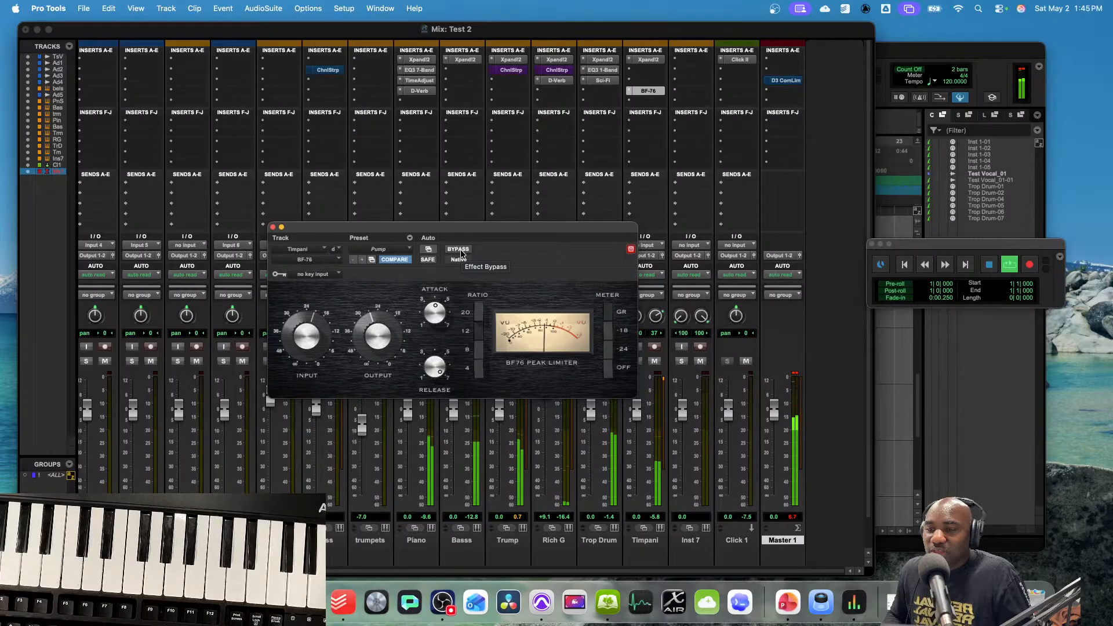
pyautogui.press('space')
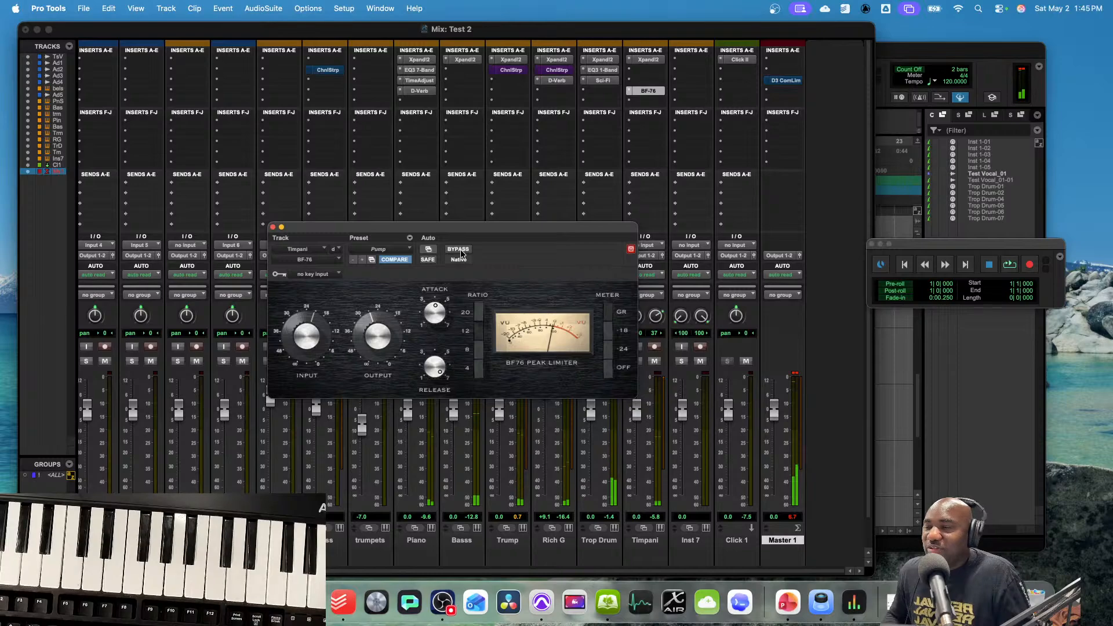
# - Bypass the Timpani track's BF-76 and play the passage without it
pyautogui.click(458, 249)
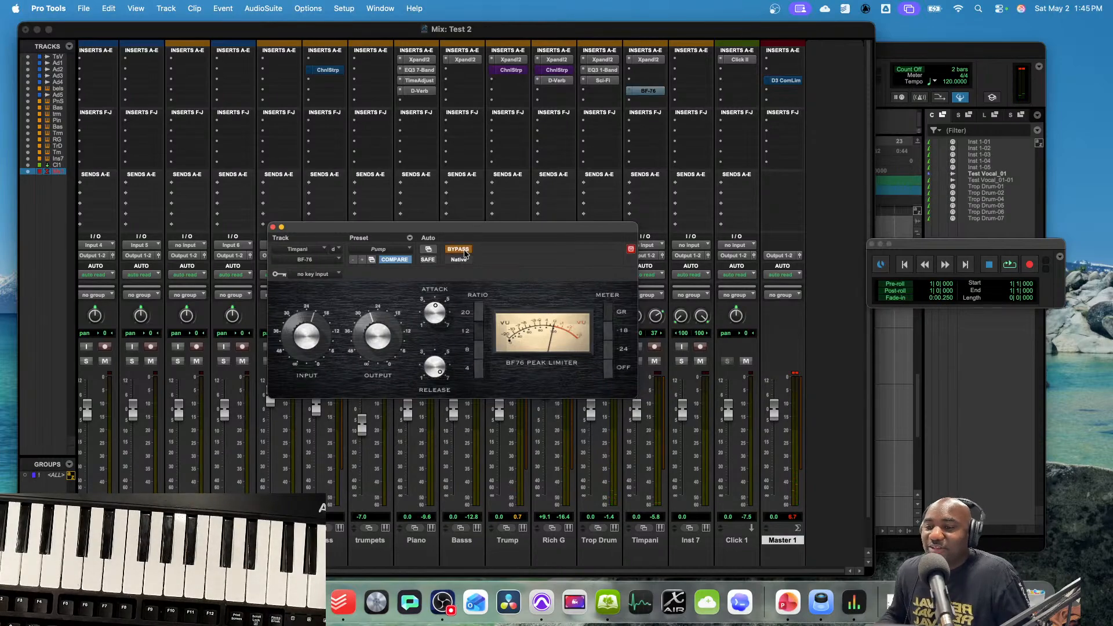
pyautogui.press('space')
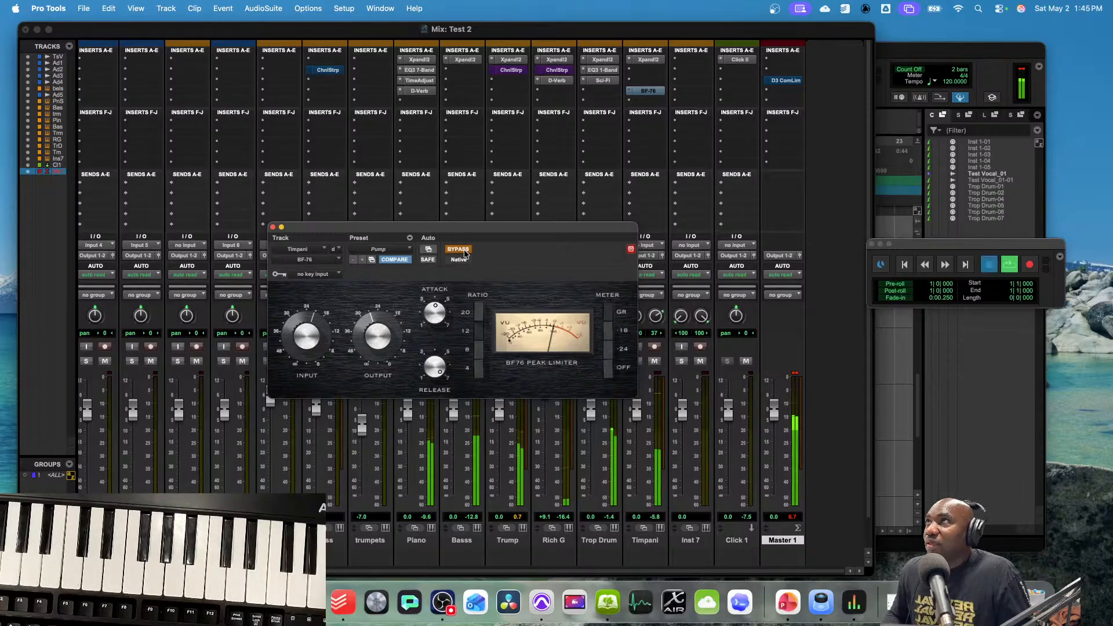
pyautogui.press('space')
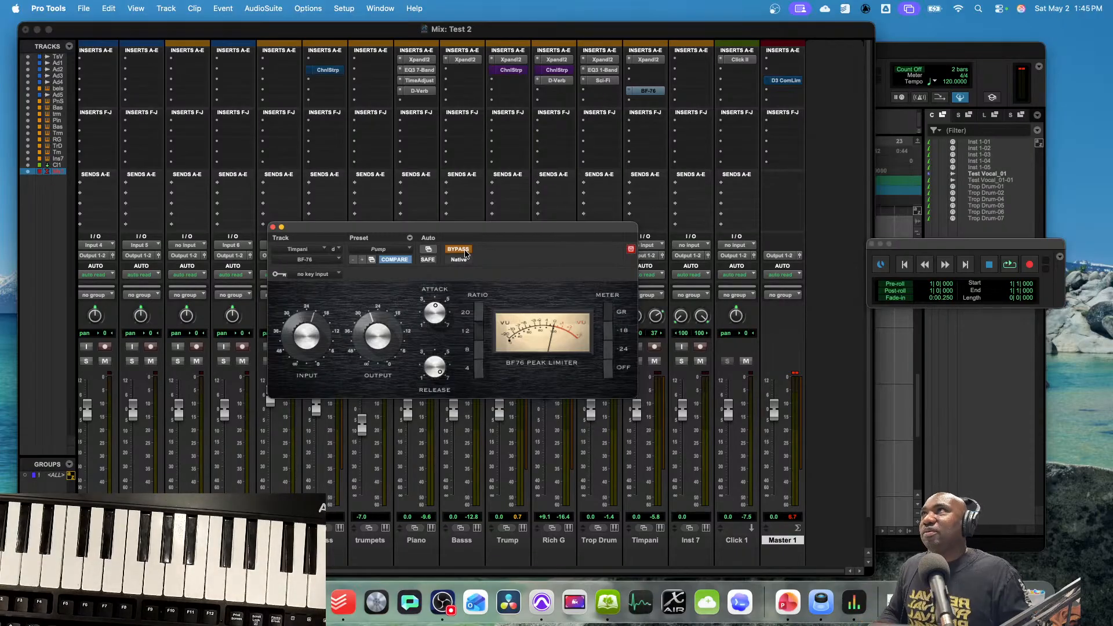
# - Replay the passage with the Timpani track's BF-76 active and bypassed, leave it bypassed, and close its window
pyautogui.click(457, 249)
pyautogui.press('space')
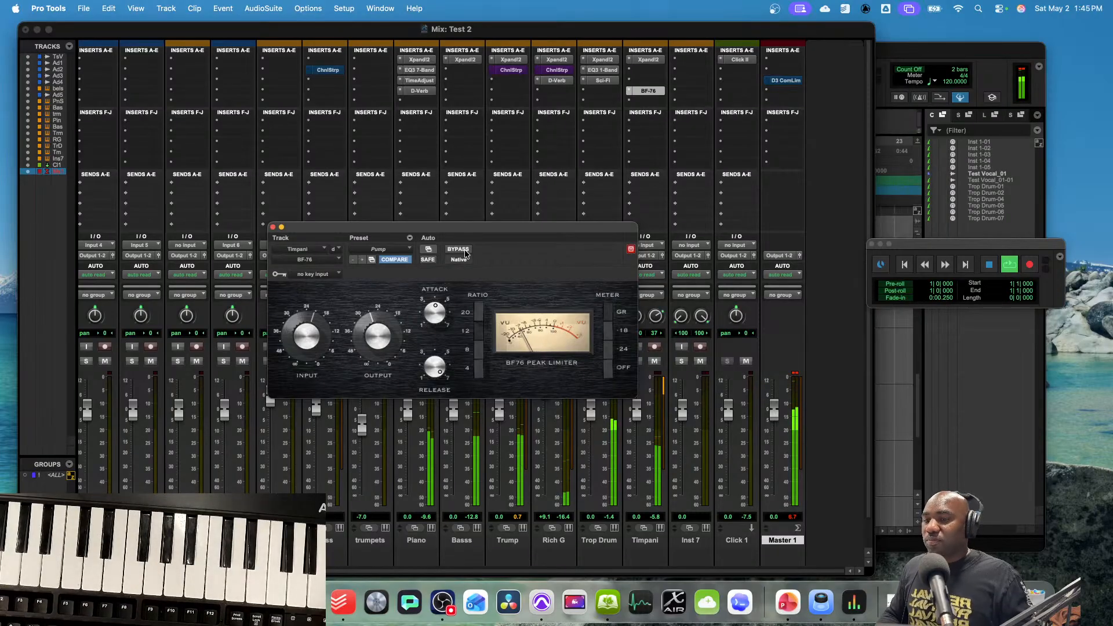
pyautogui.press('space')
pyautogui.click(458, 249)
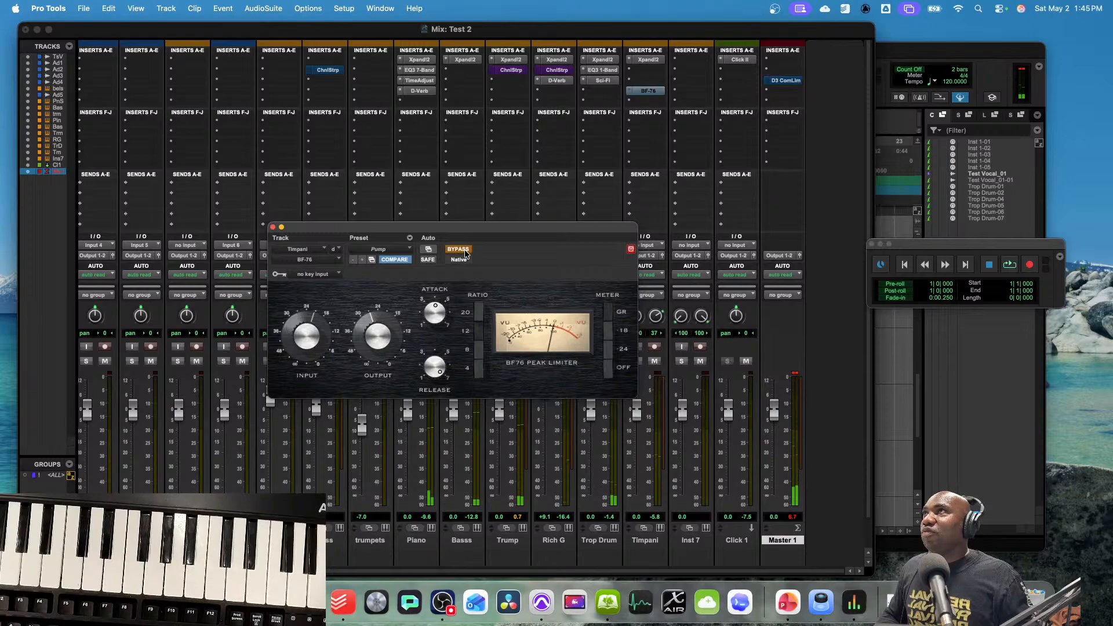
pyautogui.press('space')
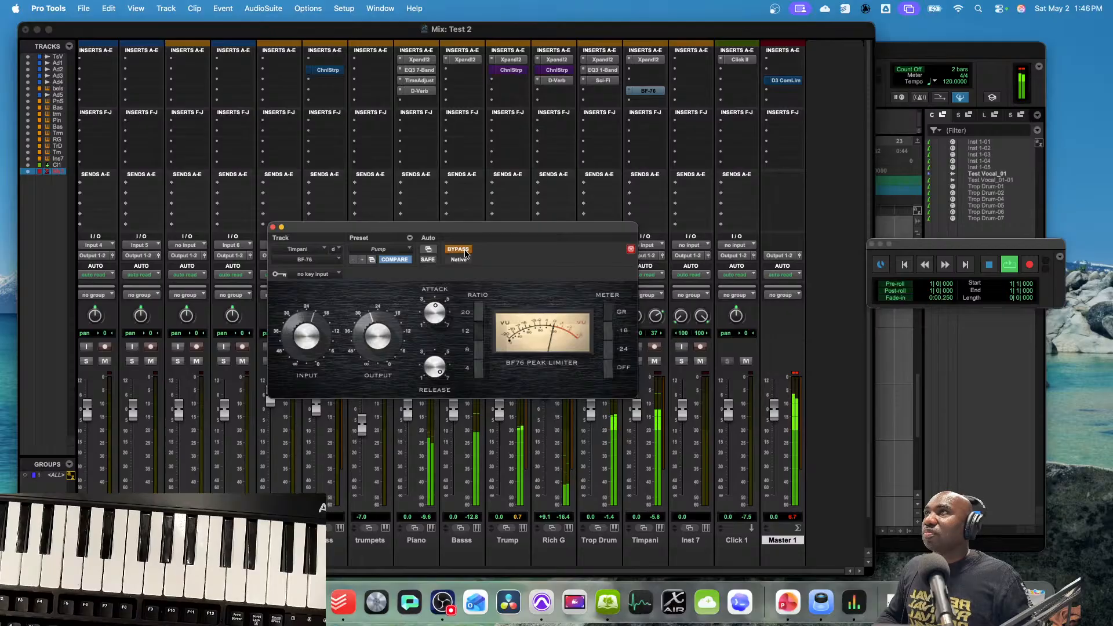
pyautogui.press('space')
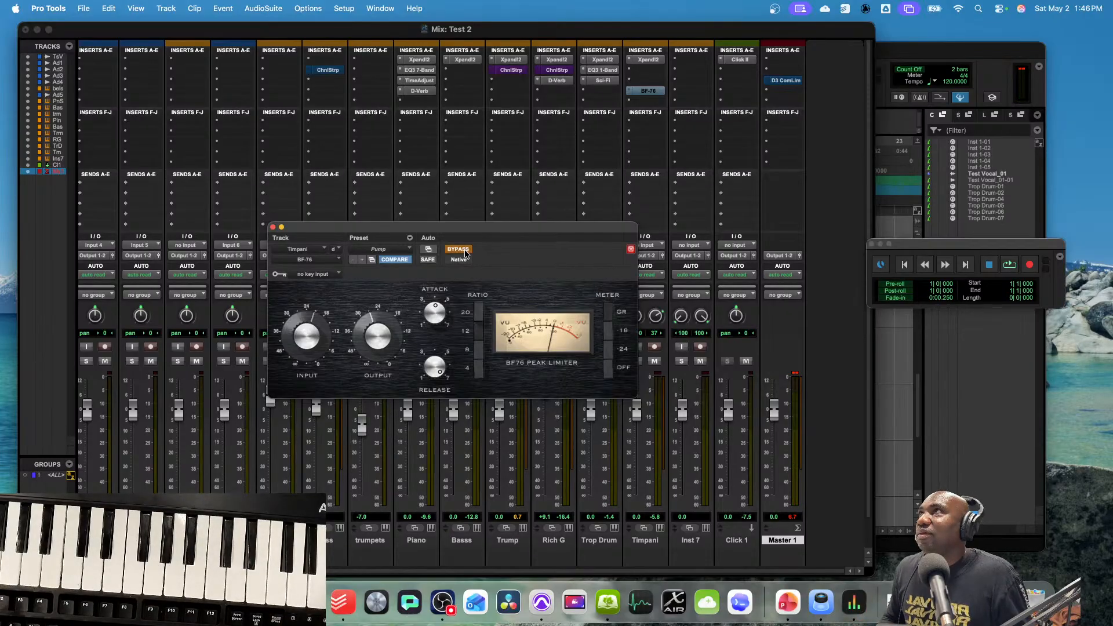
pyautogui.click(273, 228)
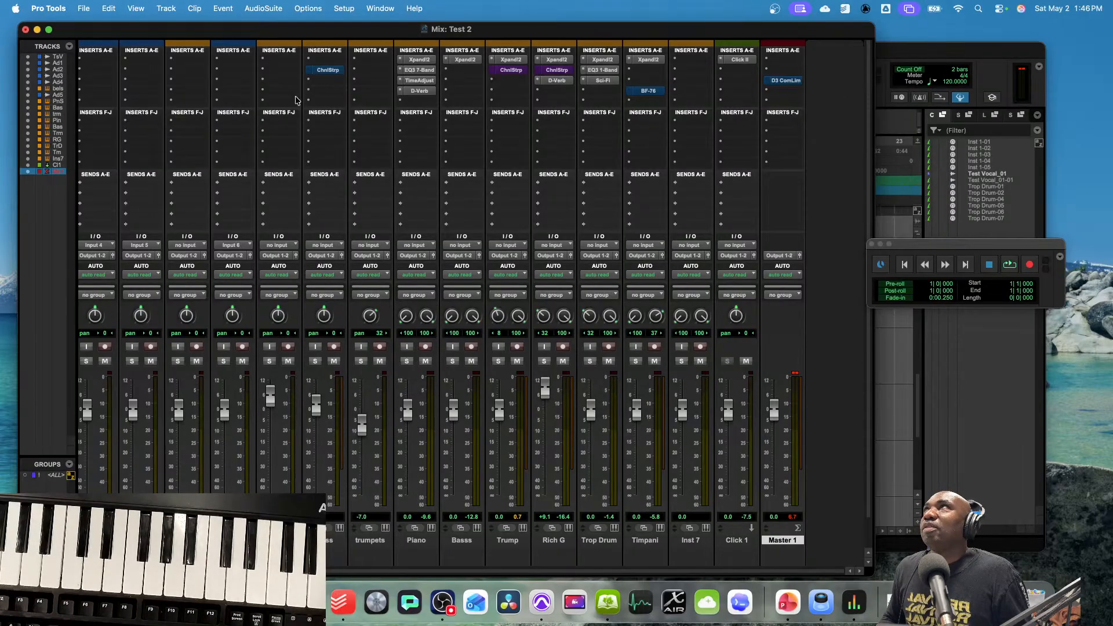
# - Save the session and switch to the PowerPoint slide show
pyautogui.click(83, 8)
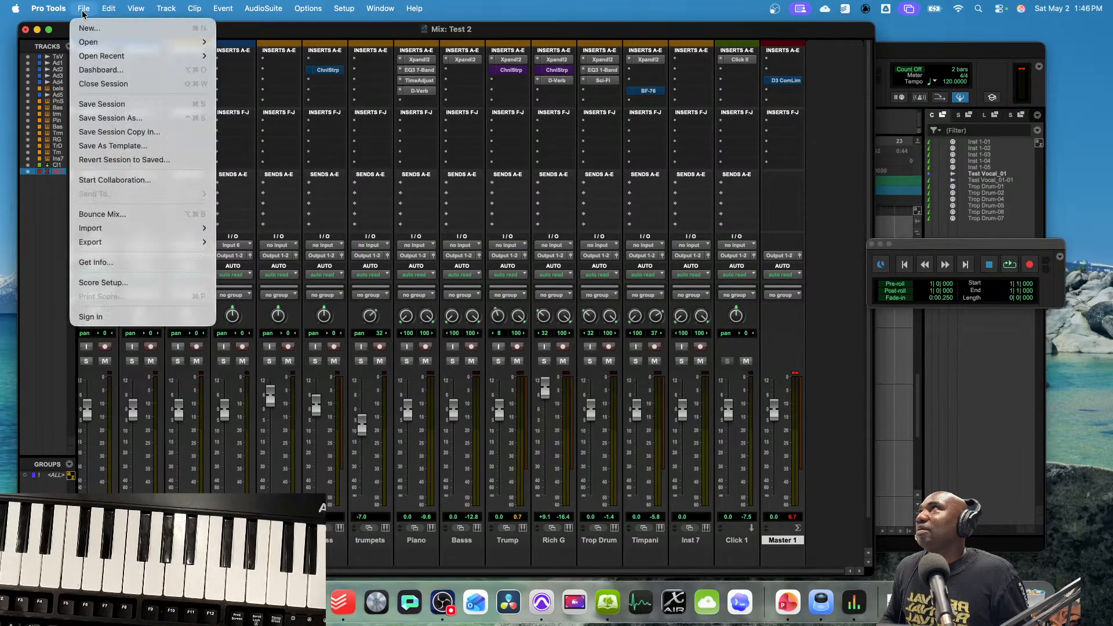
pyautogui.click(128, 105)
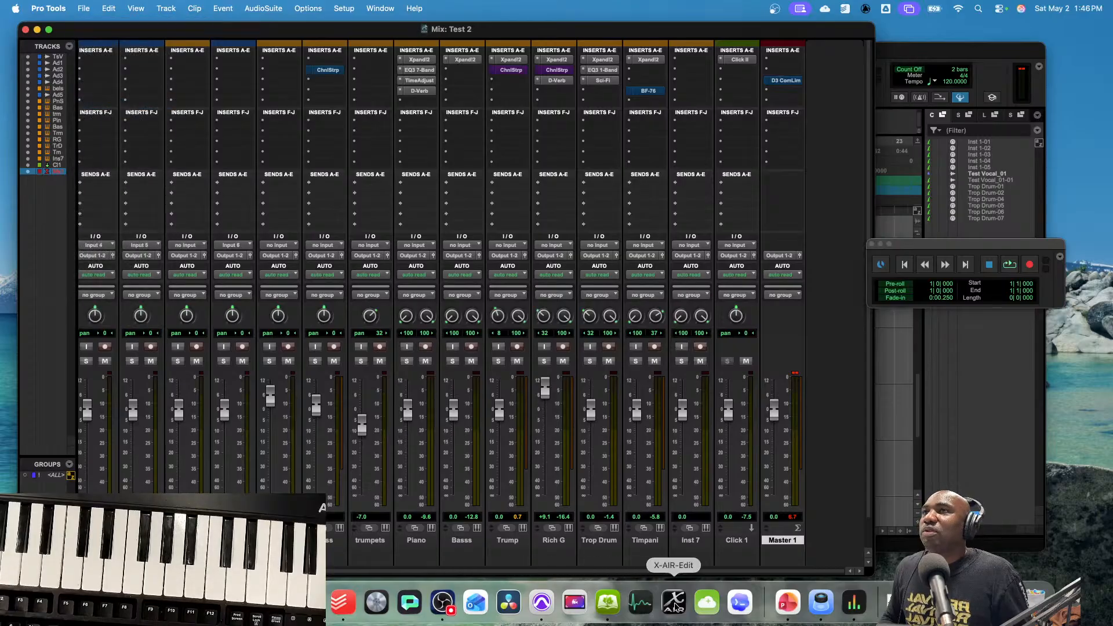
pyautogui.click(788, 601)
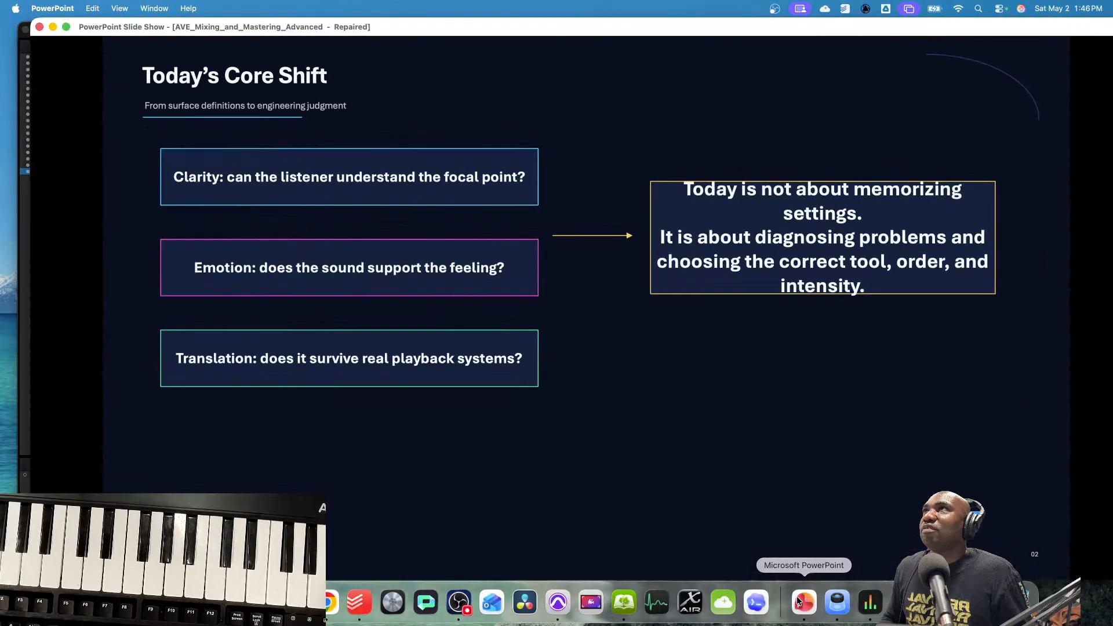
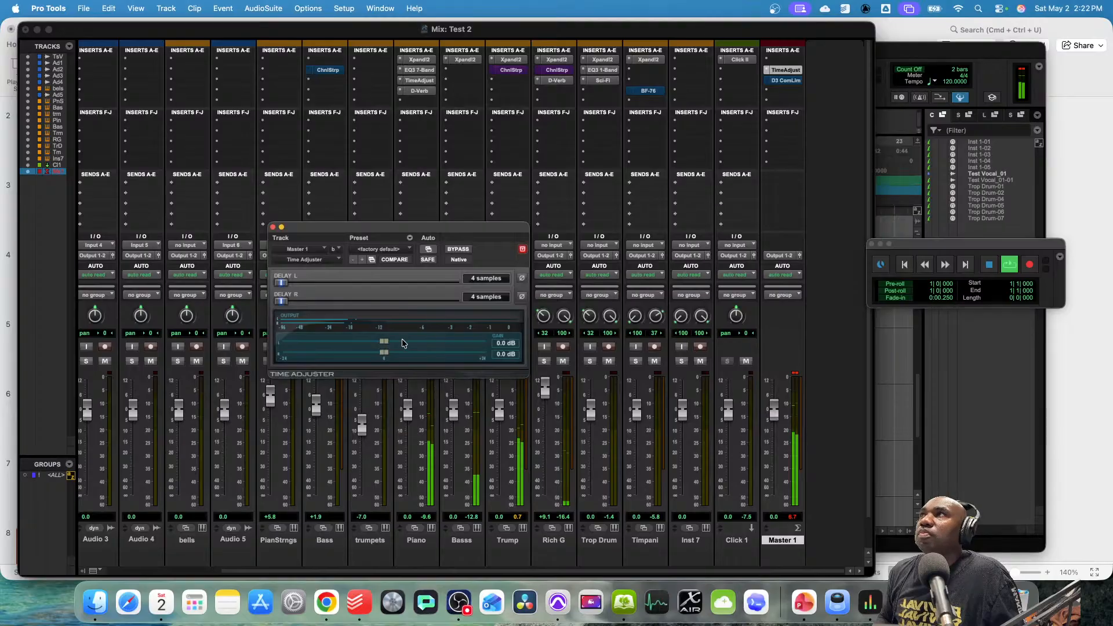
# - Try a +7.2 dB left-channel gain in Master 1's Time Adjuster, reset it to 0.0 dB, and replay the passage
pyautogui.moveTo(384, 342); pyautogui.dragTo(422, 340)
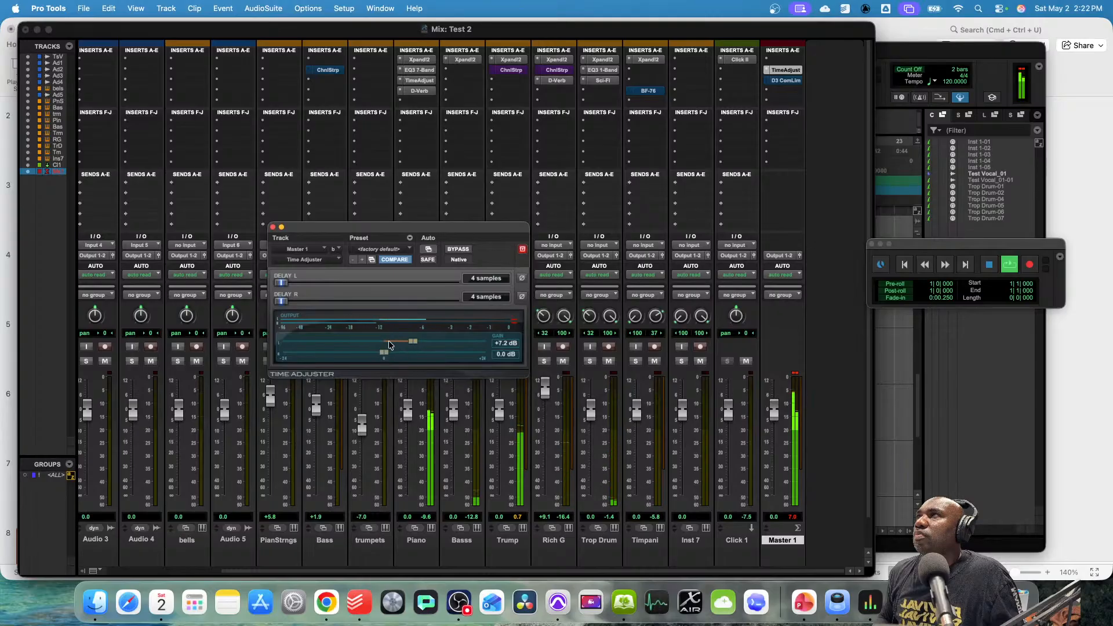
pyautogui.moveTo(413, 343); pyautogui.dragTo(392, 346)
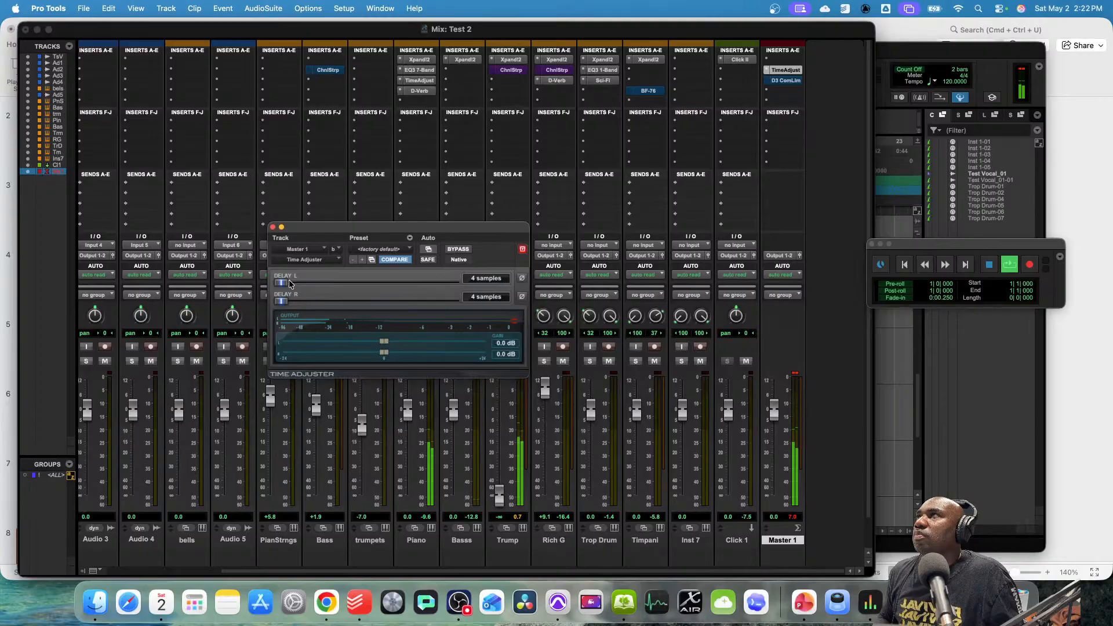
pyautogui.moveTo(281, 284)
pyautogui.mouseDown()
pyautogui.moveTo(461, 291)
pyautogui.moveTo(282, 290)
pyautogui.mouseUp()
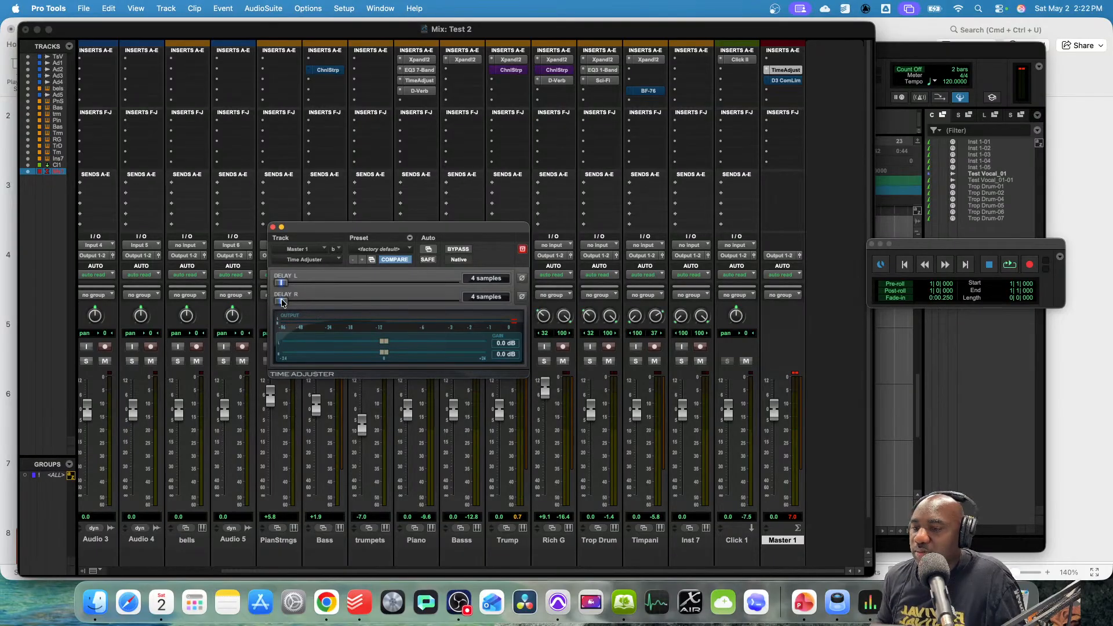
pyautogui.press('space')
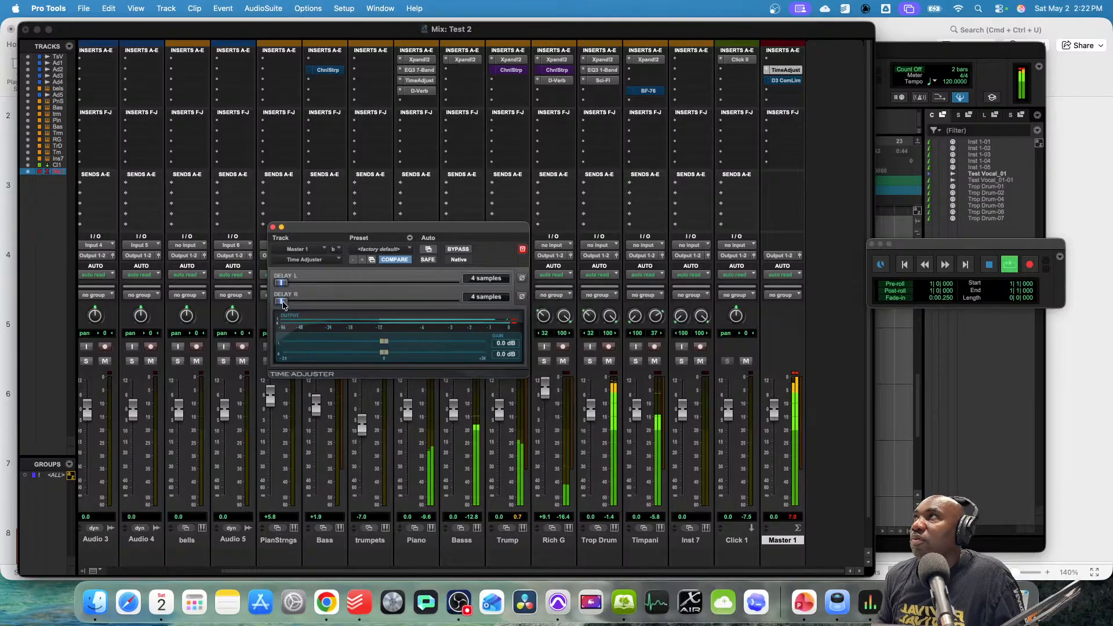
# - While the passage plays, try delays of 2356 samples left and 6369 samples right, ending with 391 samples on the right only
pyautogui.moveTo(283, 300)
pyautogui.mouseDown()
pyautogui.moveTo(467, 301)
pyautogui.moveTo(302, 302)
pyautogui.moveTo(292, 284)
pyautogui.moveTo(328, 284)
pyautogui.moveTo(278, 302)
pyautogui.mouseUp()
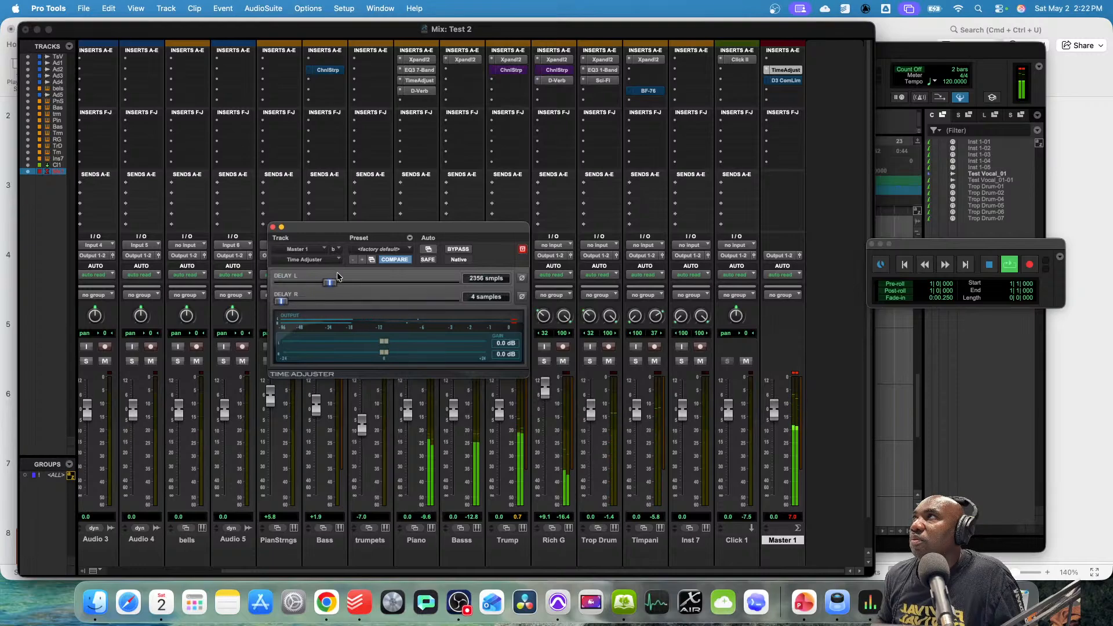
pyautogui.moveTo(330, 281); pyautogui.dragTo(418, 297)
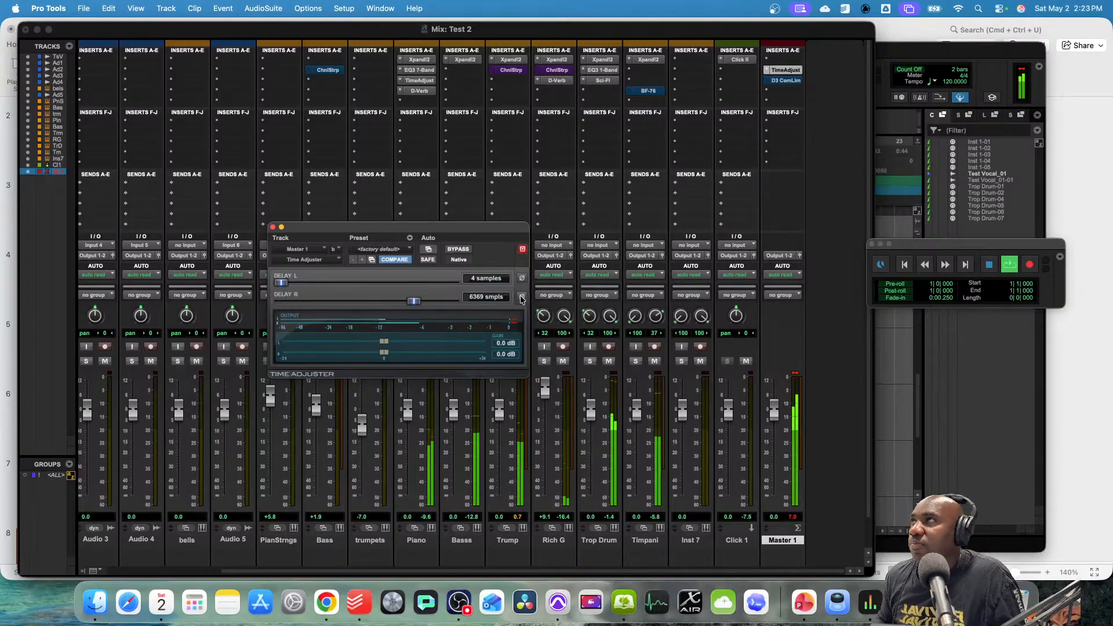
pyautogui.moveTo(411, 300); pyautogui.dragTo(289, 302)
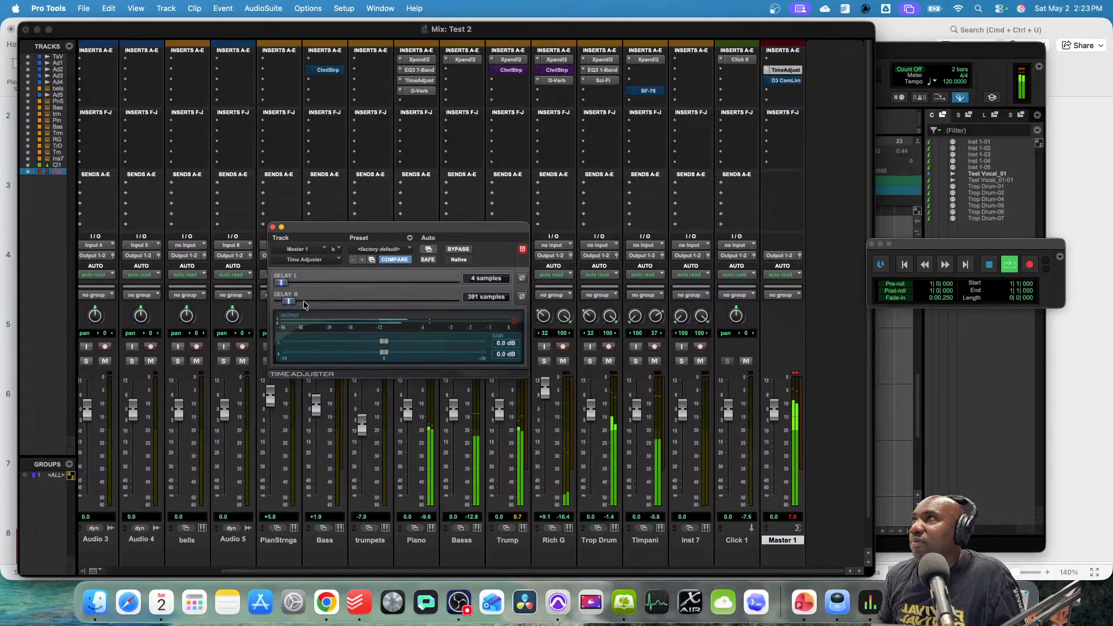
# - Compare the passage with the right-delayed Time Adjuster bypassed and active, leave it active, and test the left channel's polarity inversion
pyautogui.click(457, 249)
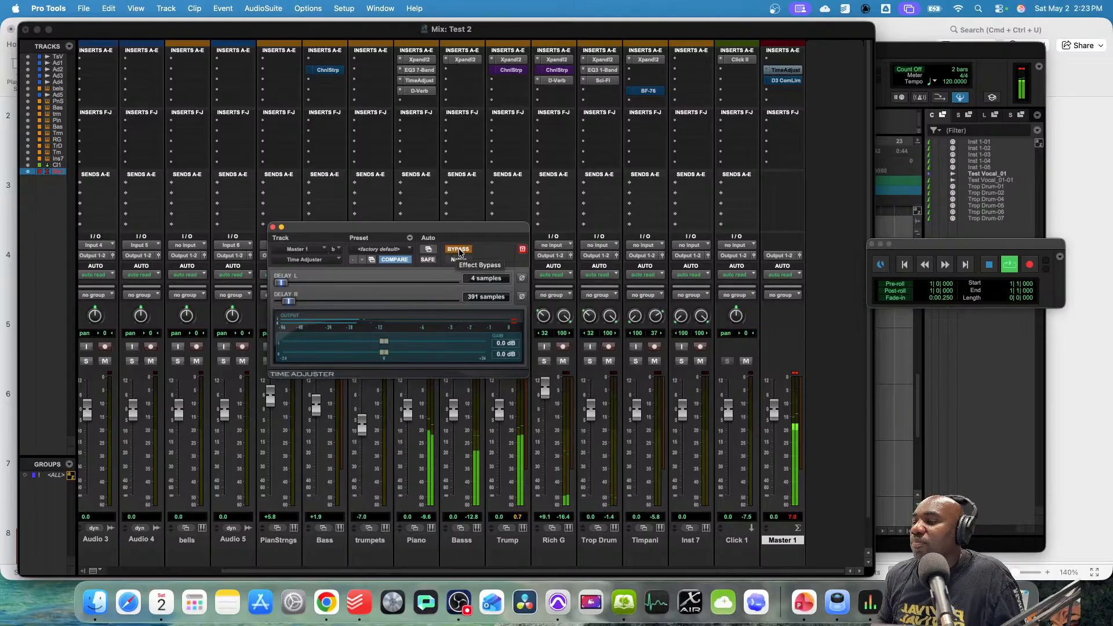
pyautogui.click(458, 249)
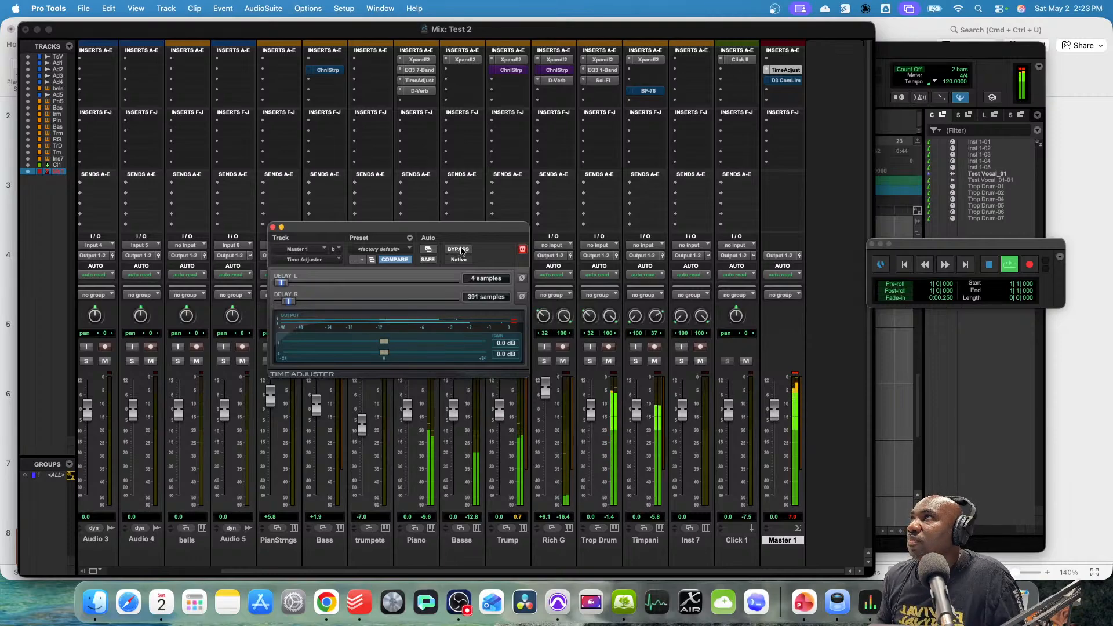
pyautogui.click(460, 249)
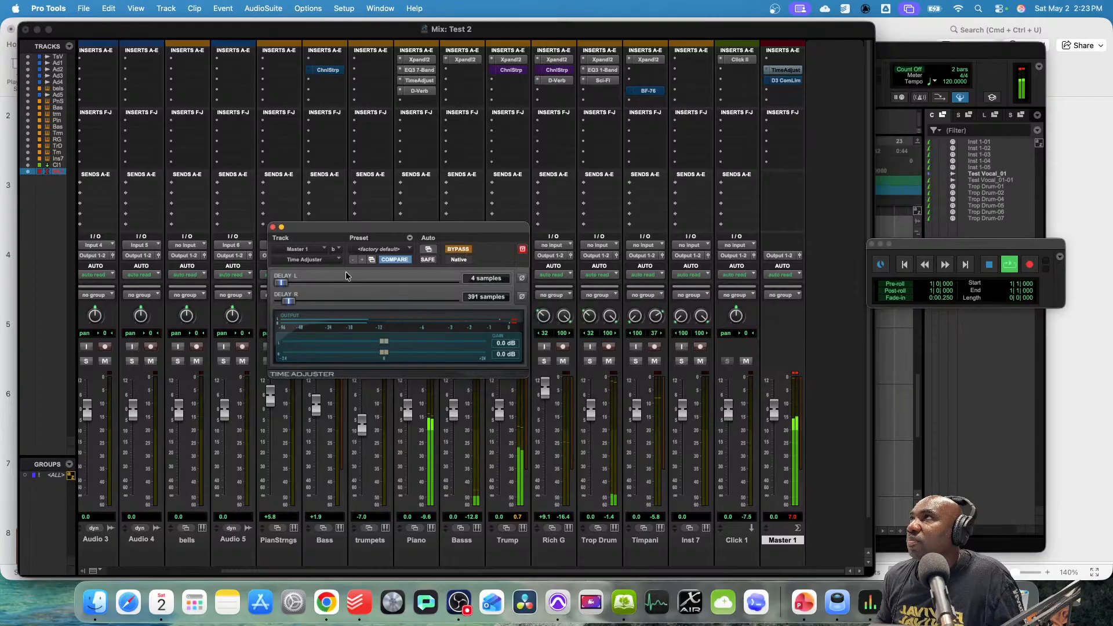
pyautogui.click(457, 250)
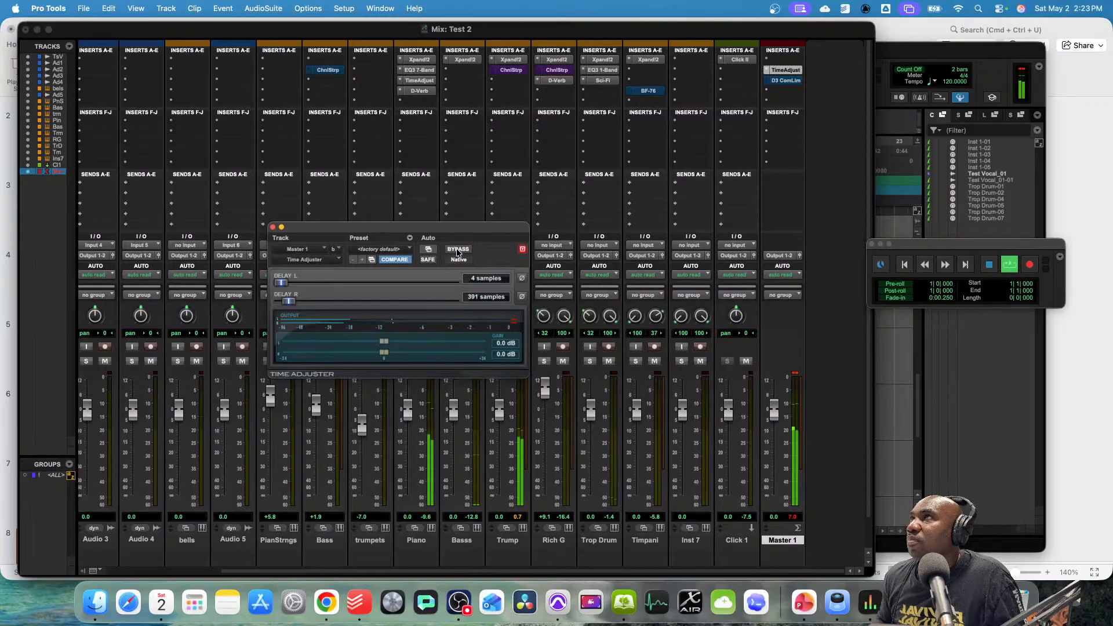
pyautogui.click(520, 280)
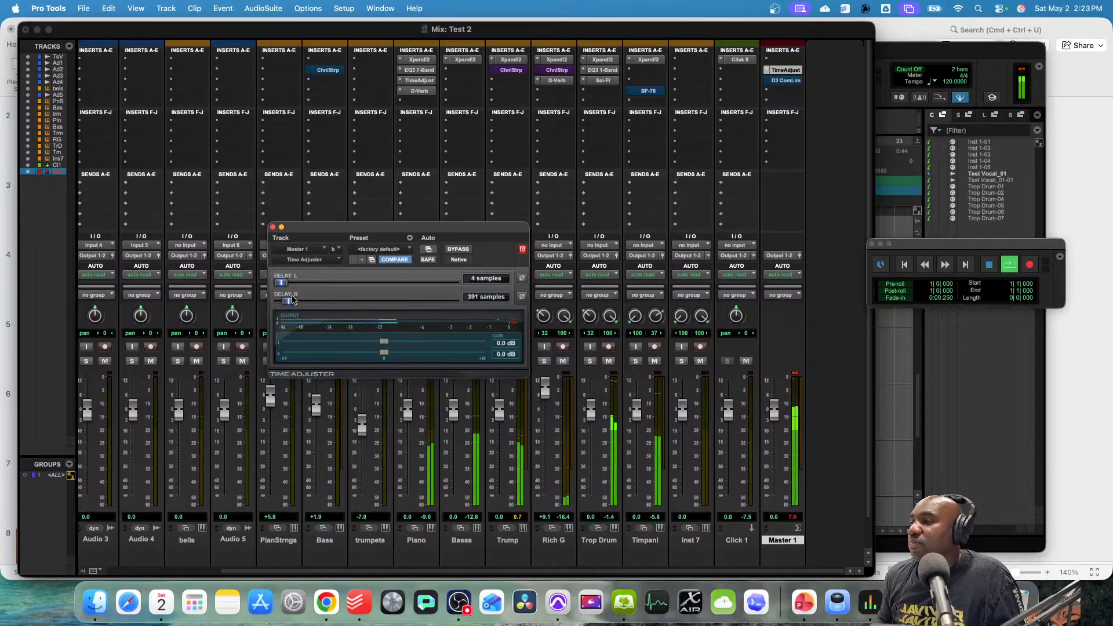
# - Set the Time Adjuster's right delay to 4 samples and left delay to 751 samples, and compare the sound with it bypassed and active
pyautogui.moveTo(286, 299)
pyautogui.mouseDown()
pyautogui.moveTo(293, 283)
pyautogui.moveTo(339, 283)
pyautogui.moveTo(297, 286)
pyautogui.mouseUp()
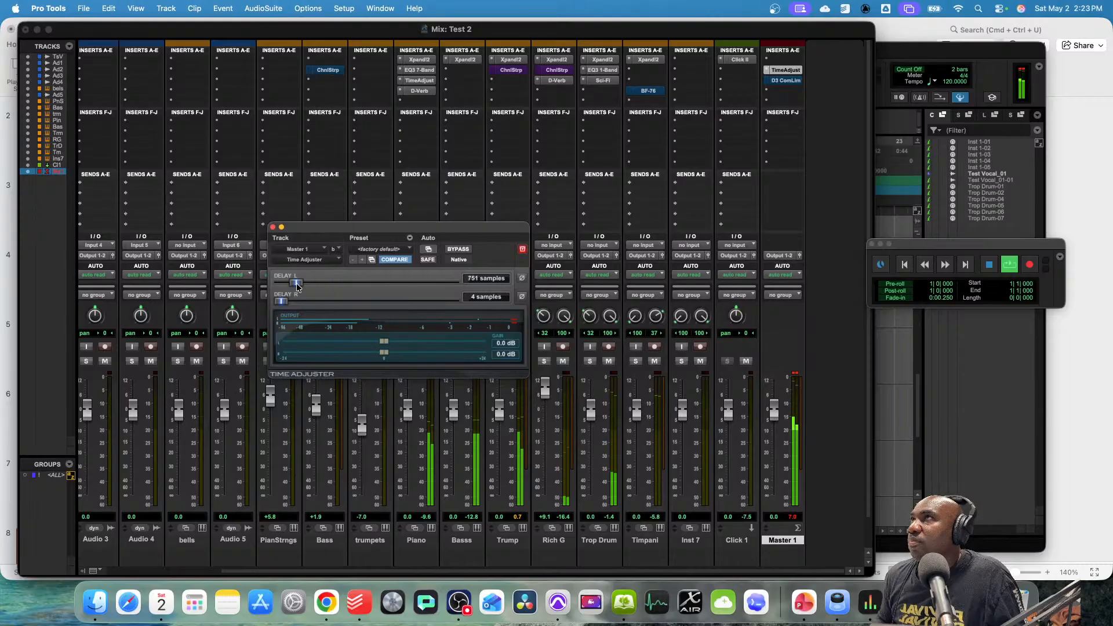
pyautogui.click(457, 250)
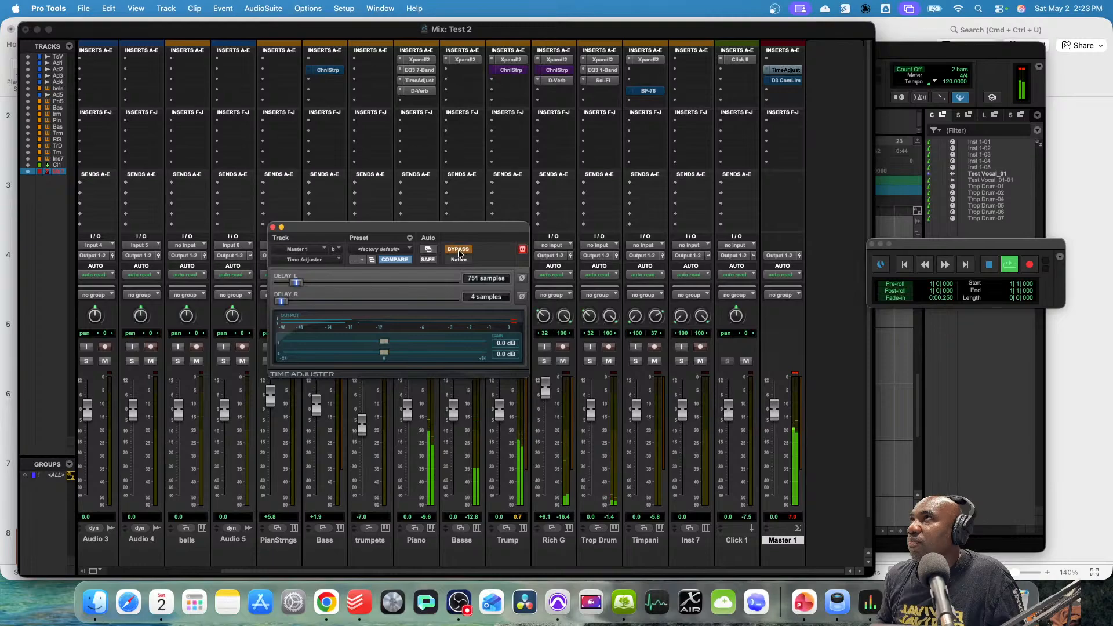
pyautogui.click(457, 249)
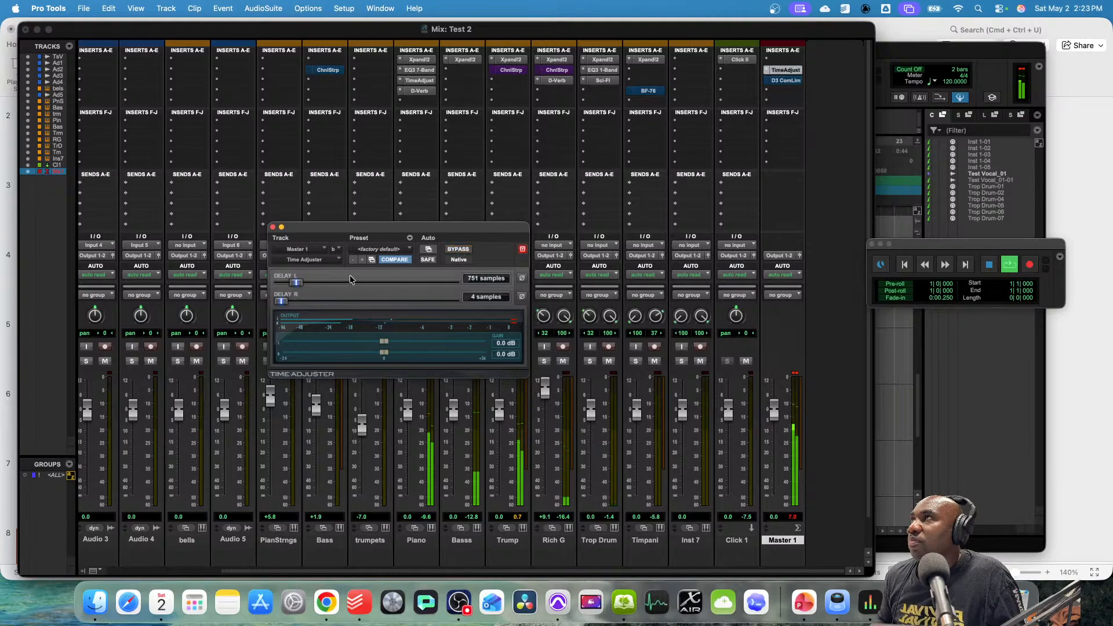
pyautogui.moveTo(290, 285)
pyautogui.mouseDown()
pyautogui.moveTo(277, 284)
pyautogui.moveTo(307, 303)
pyautogui.moveTo(275, 300)
pyautogui.moveTo(296, 285)
pyautogui.mouseUp()
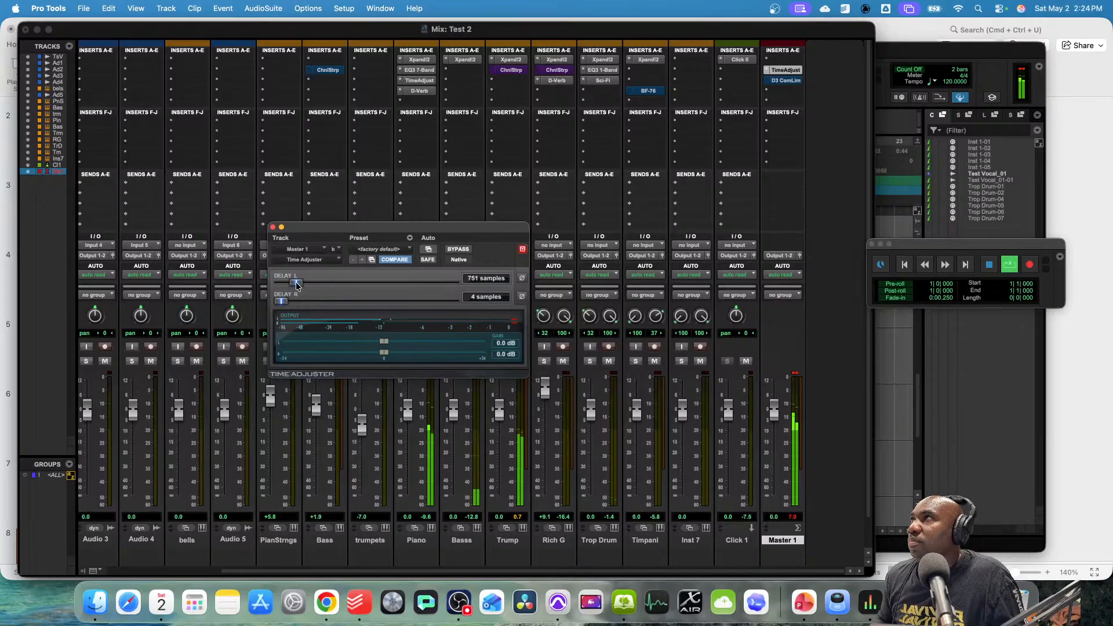
# - Restart the passage and compare the 751-sample left delay bypassed and active, leaving the Time Adjuster active
pyautogui.press('space')
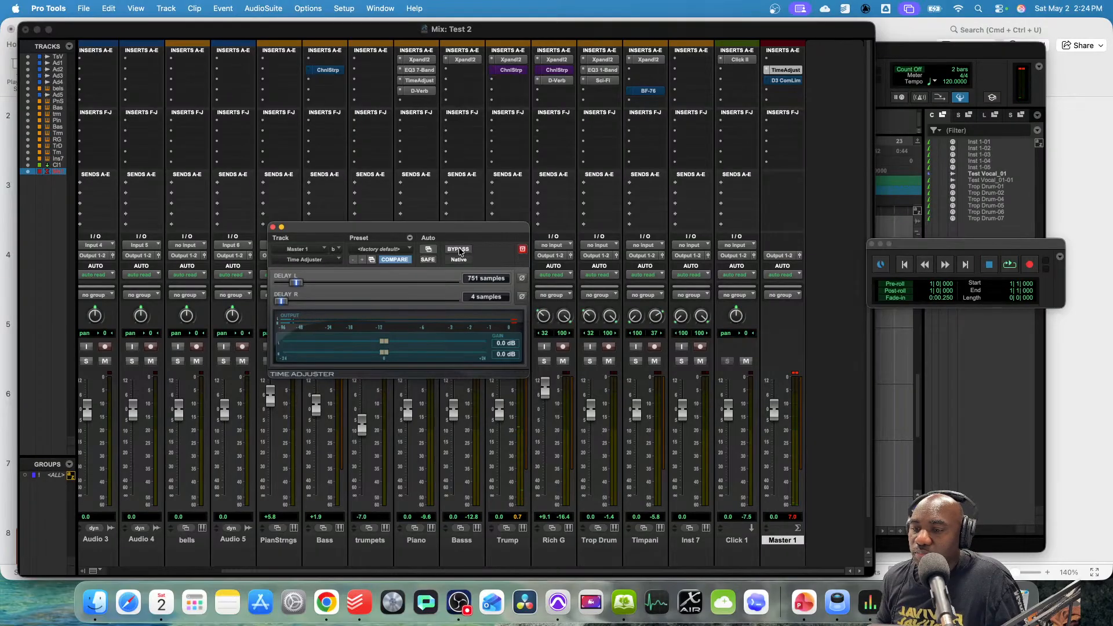
pyautogui.press('space')
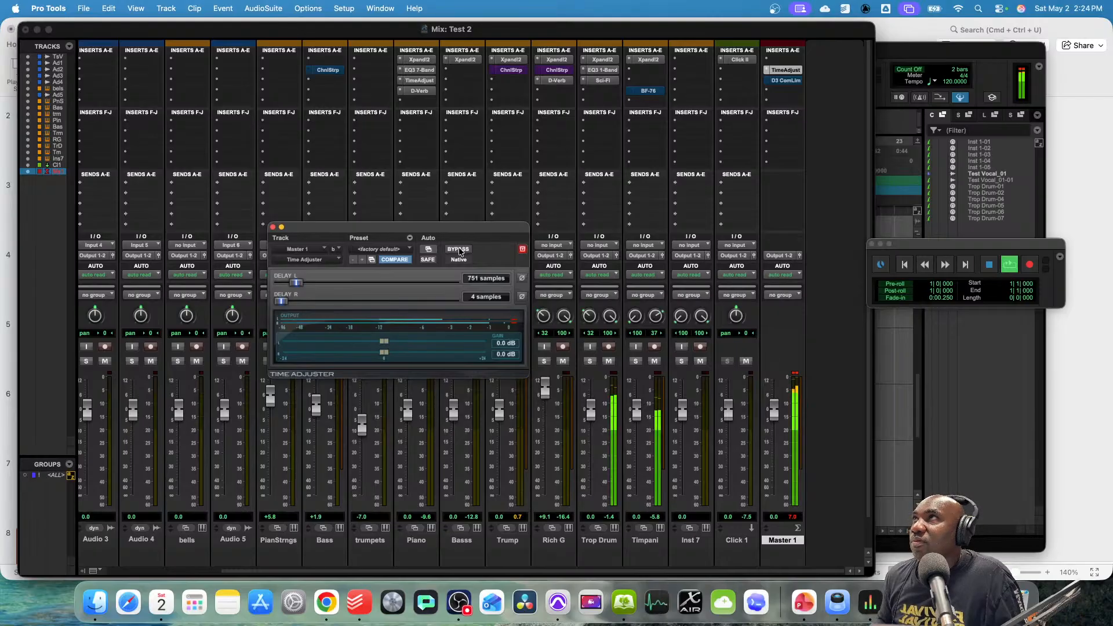
pyautogui.click(457, 250)
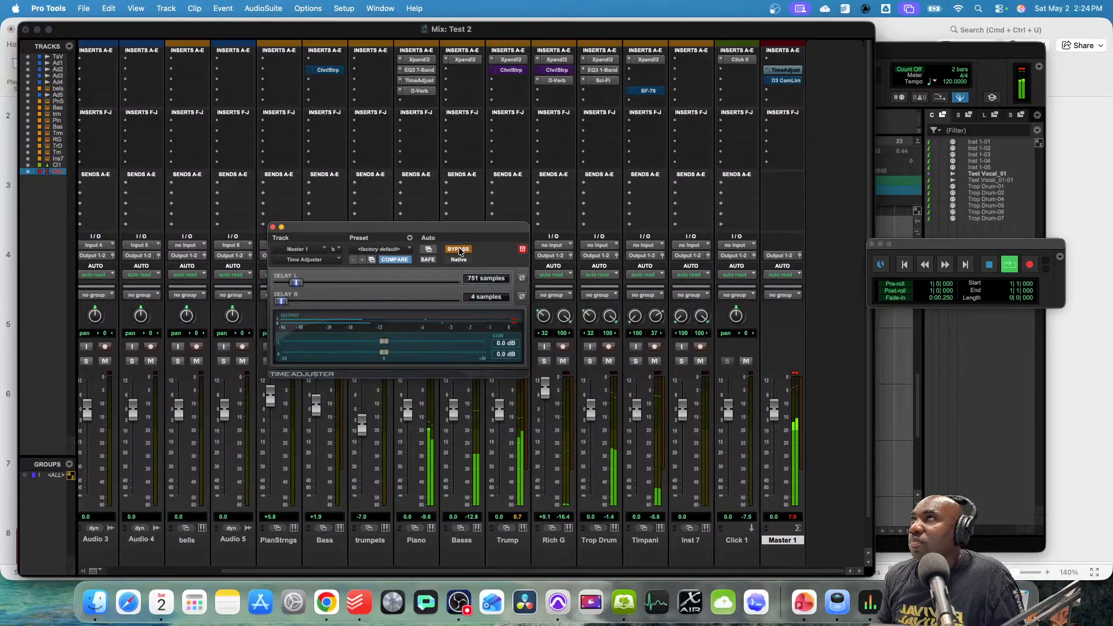
pyautogui.click(458, 250)
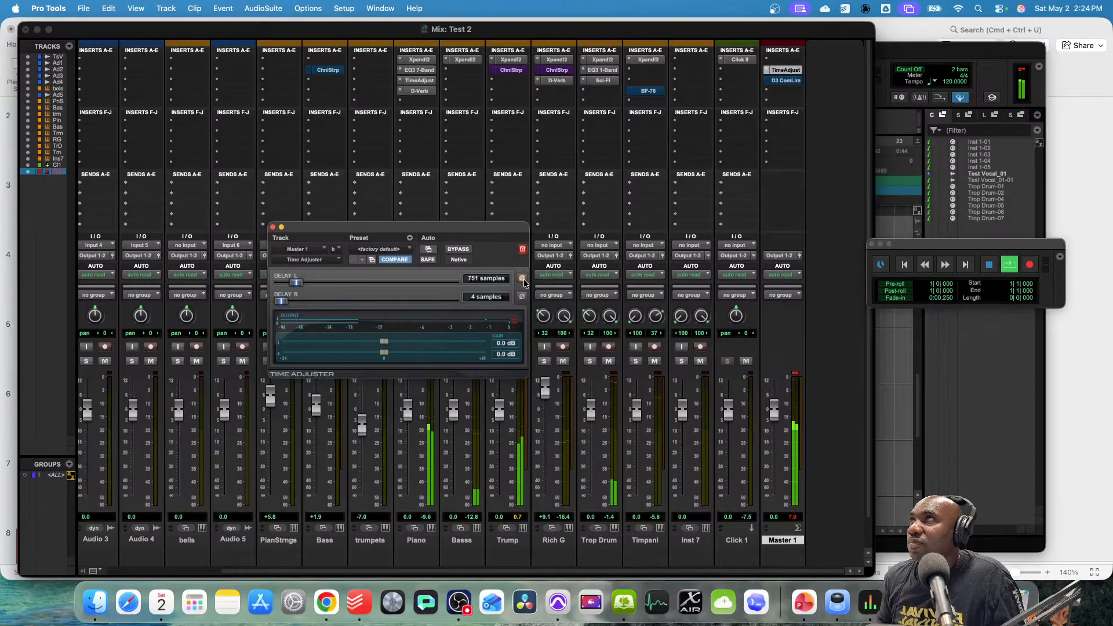
# - Replay the passage with polarity inverted on both Time Adjuster channels, and turn both inversions off
pyautogui.press('space')
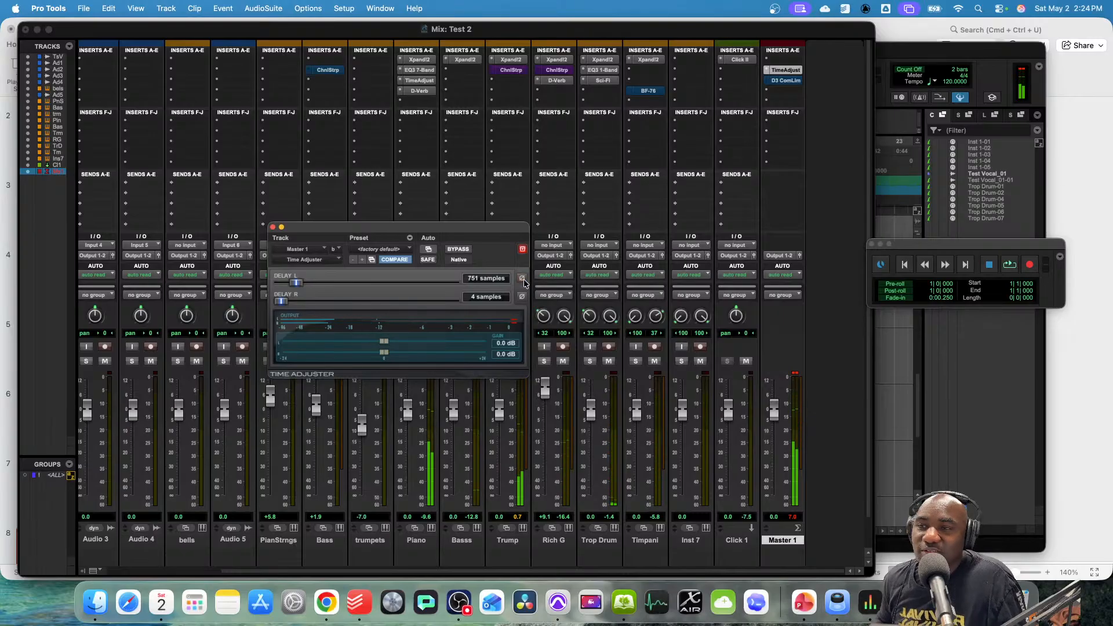
pyautogui.press('space')
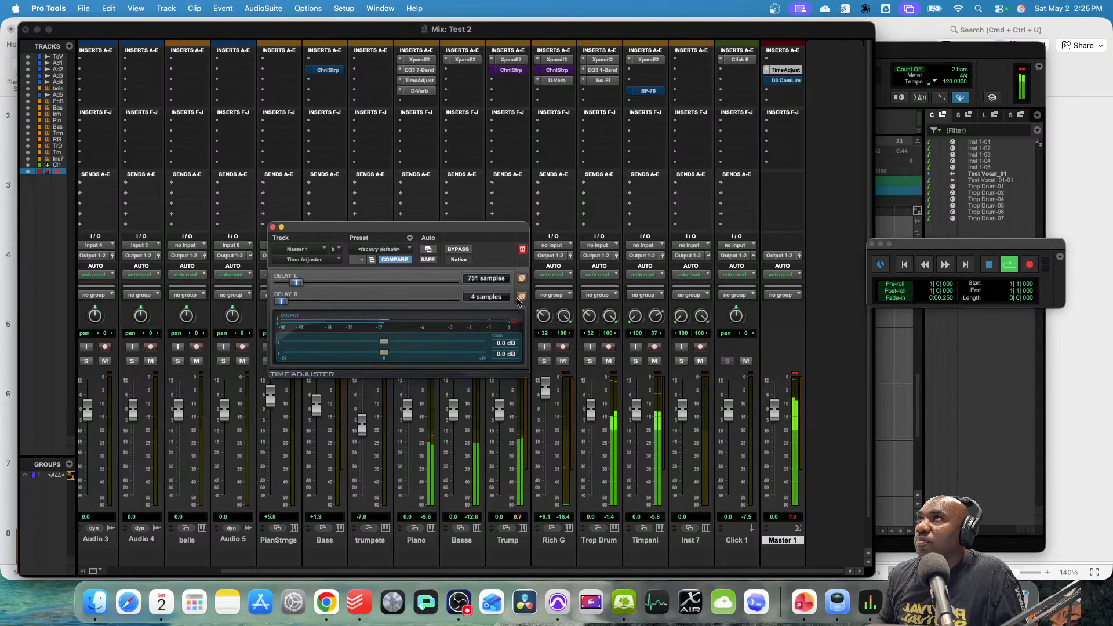
pyautogui.click(519, 298)
pyautogui.click(520, 279)
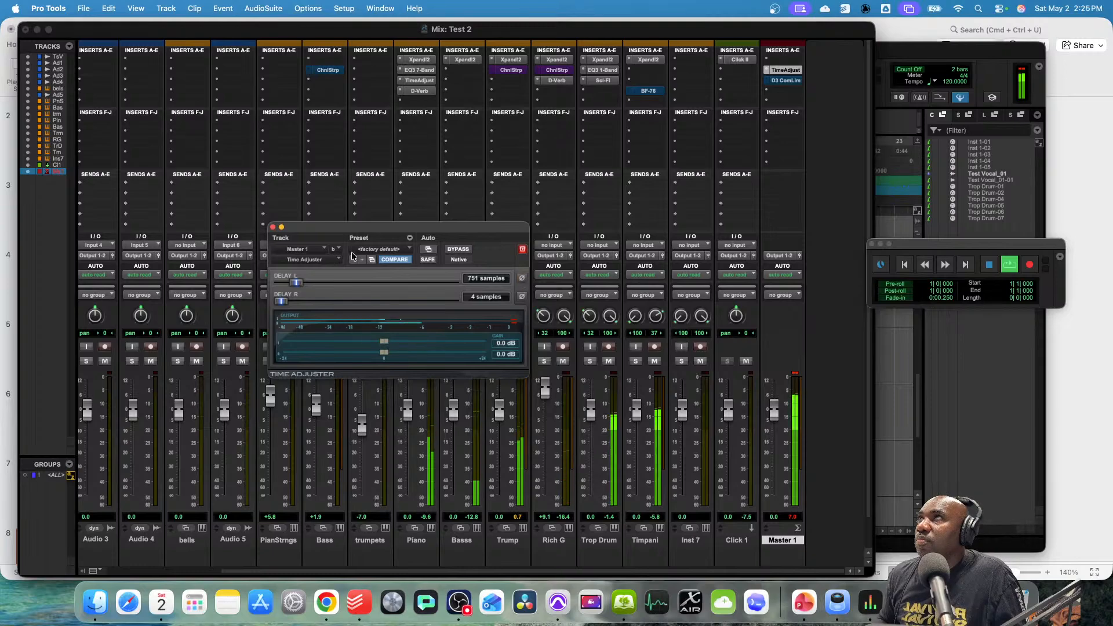
# - Close the Time Adjuster, stop playback, and switch to PowerPoint to present from the Comb Filtering Demonstration slide
pyautogui.click(273, 227)
pyautogui.press('space')
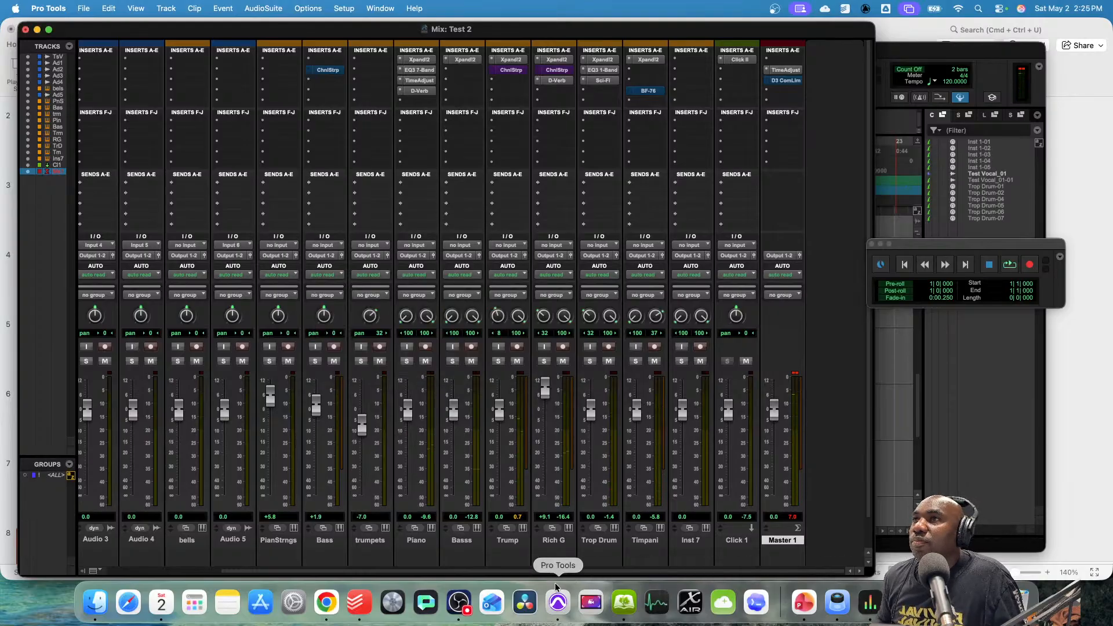
pyautogui.click(803, 602)
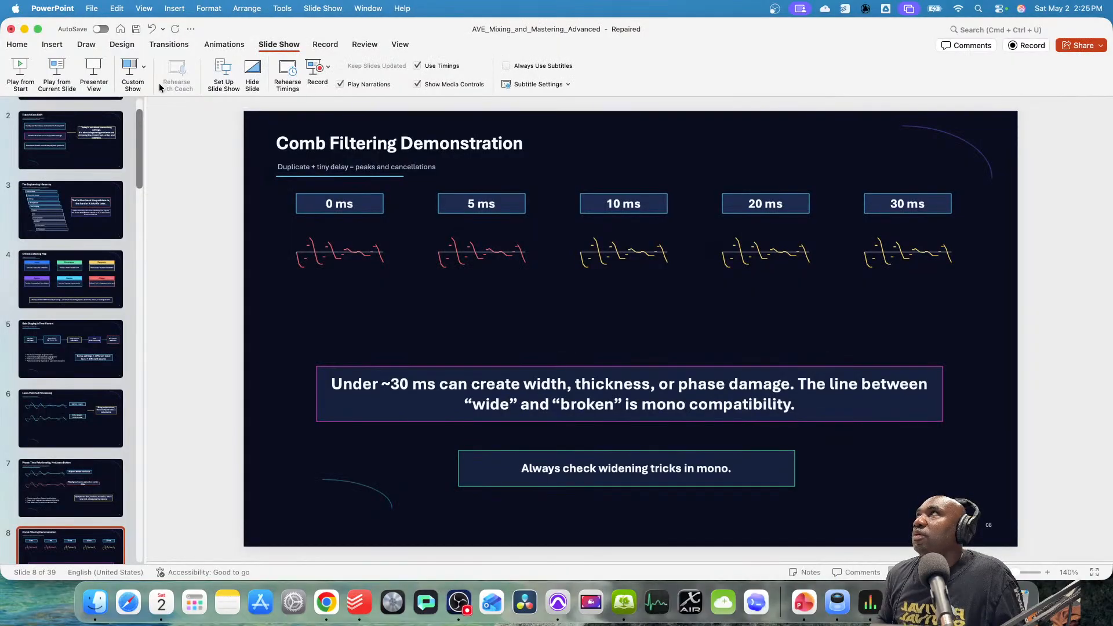
pyautogui.click(58, 69)
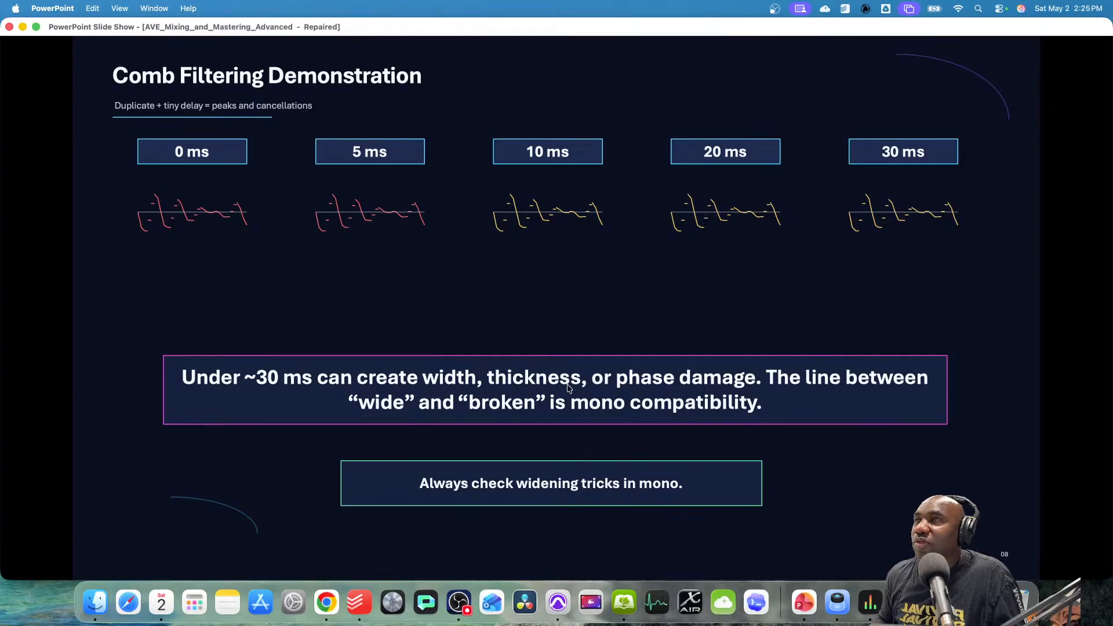
# - Advance the presentation to the Static Mix as Architecture slide, briefly revisiting the Comb Filtering Demonstration slide
pyautogui.click(701, 416)
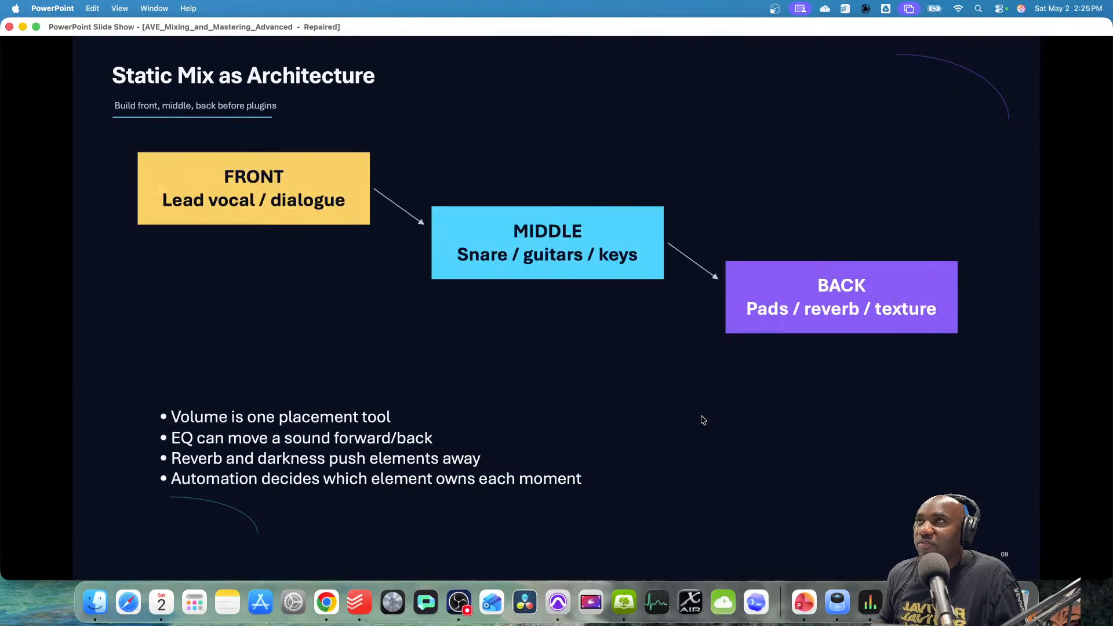
pyautogui.press('Left')
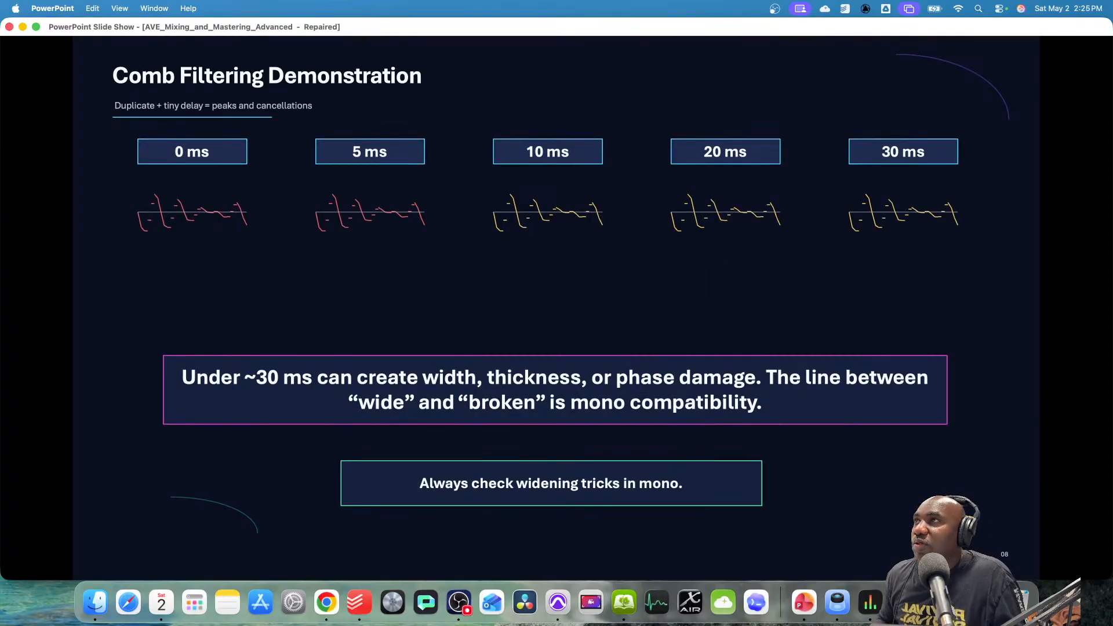
pyautogui.press('Right')
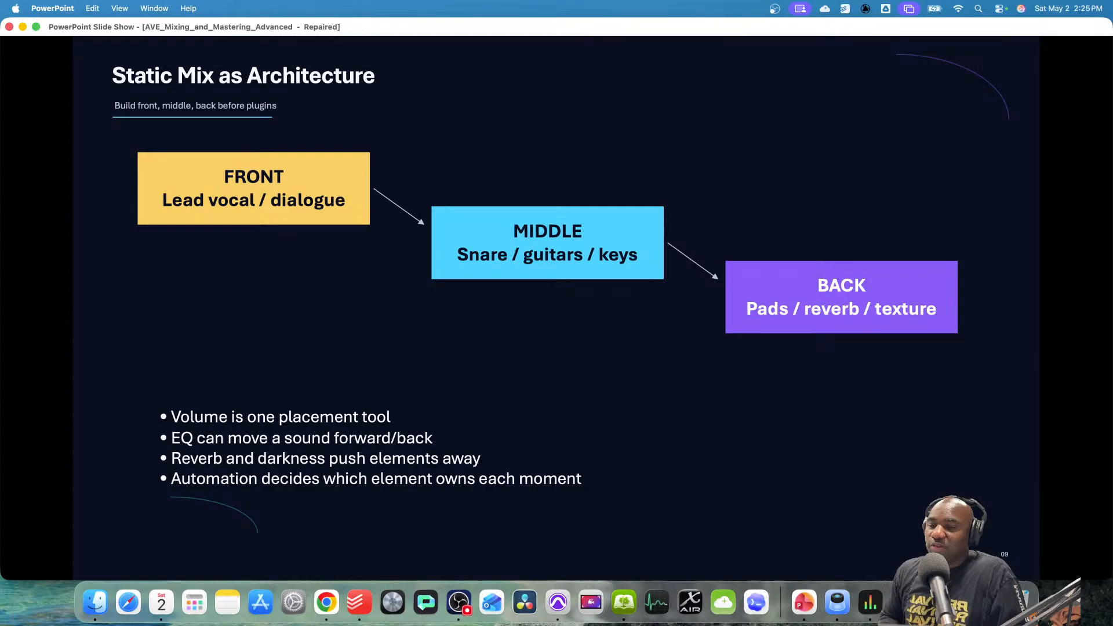